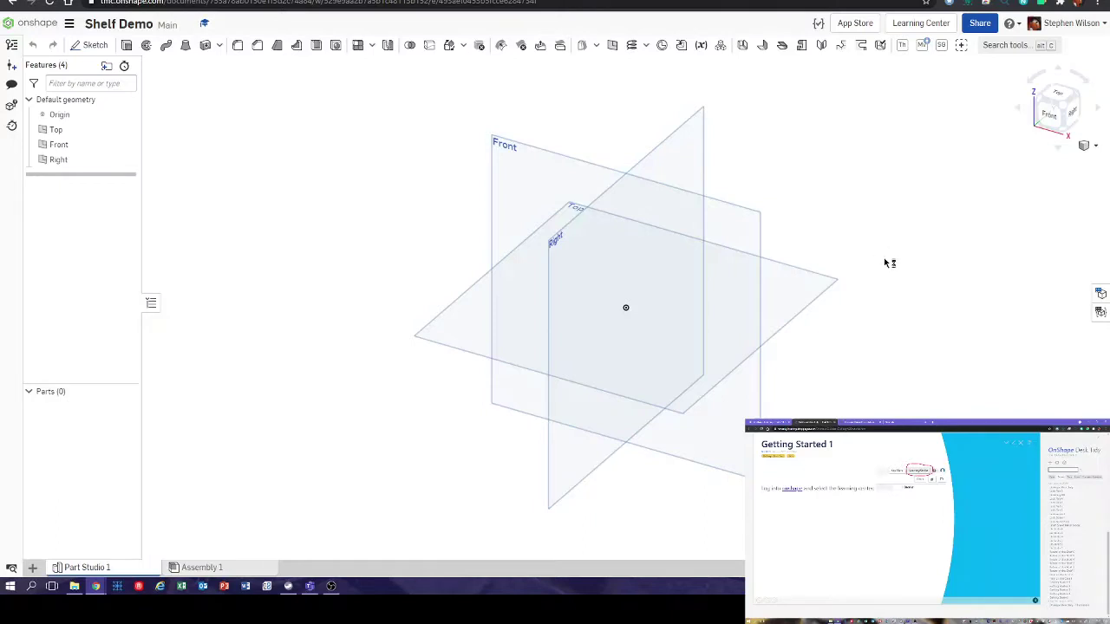
- Go to the Onshape Learning Center and browse all of its self-paced courses
click(916, 24)
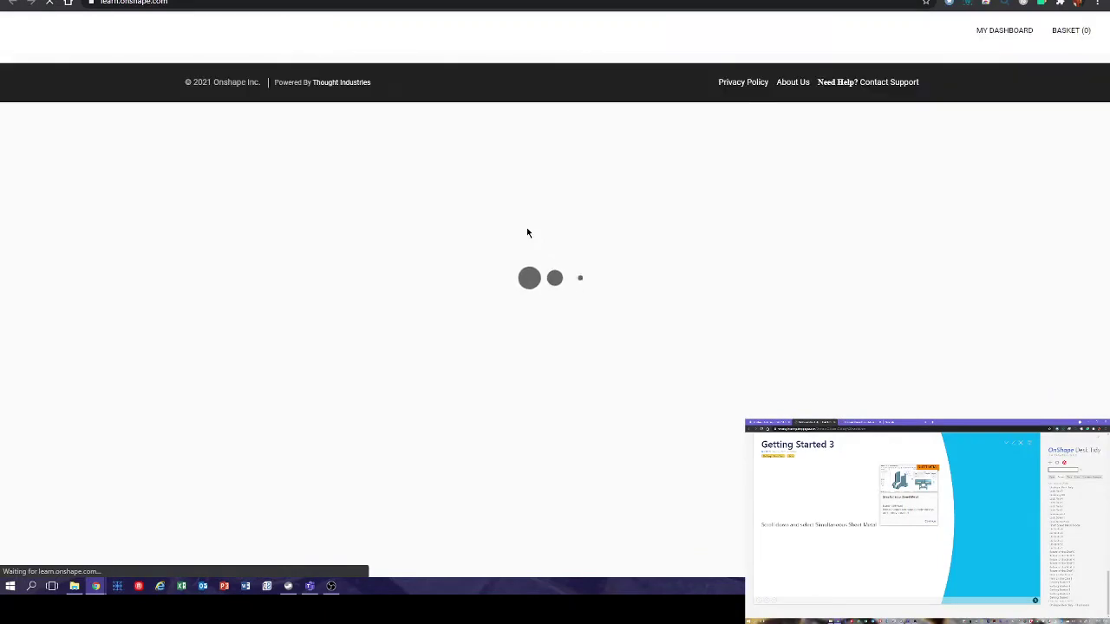
scroll(512, 277, down, 4)
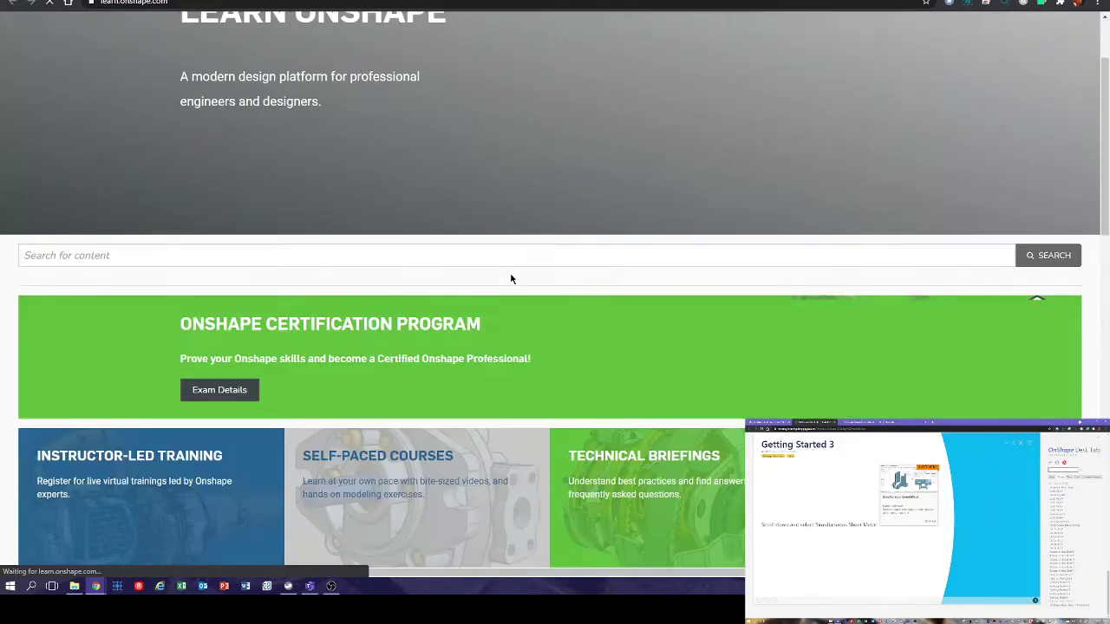
click(382, 262)
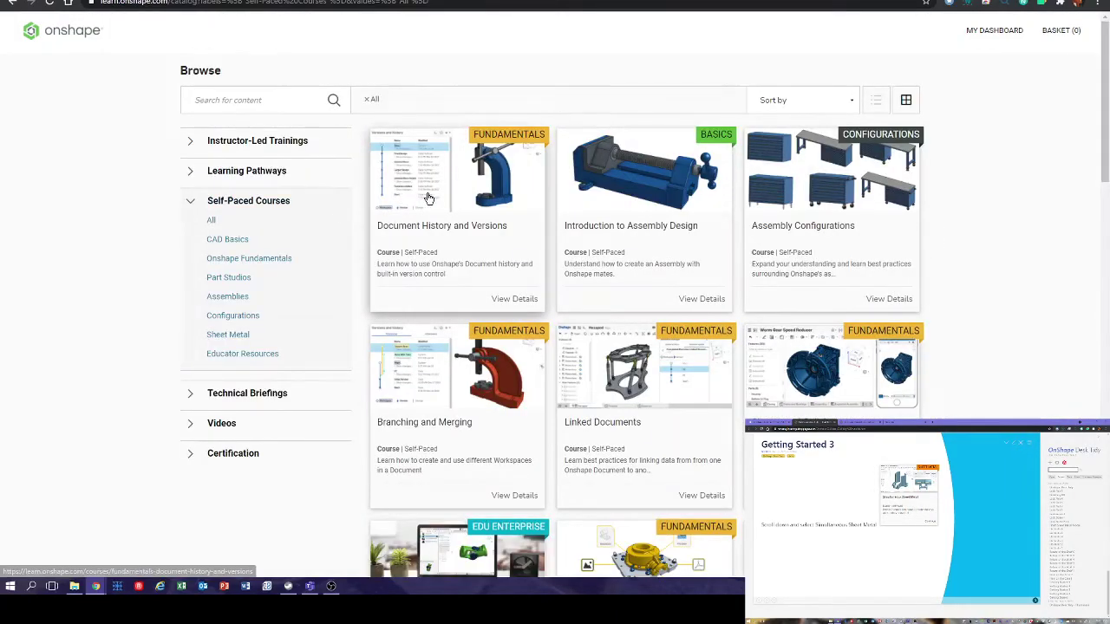
- Open the Simultaneous Sheet Metal course and go to "Exercise: Multi-part Sheet Metal" near the end of its outline
scroll(454, 235, down, 3)
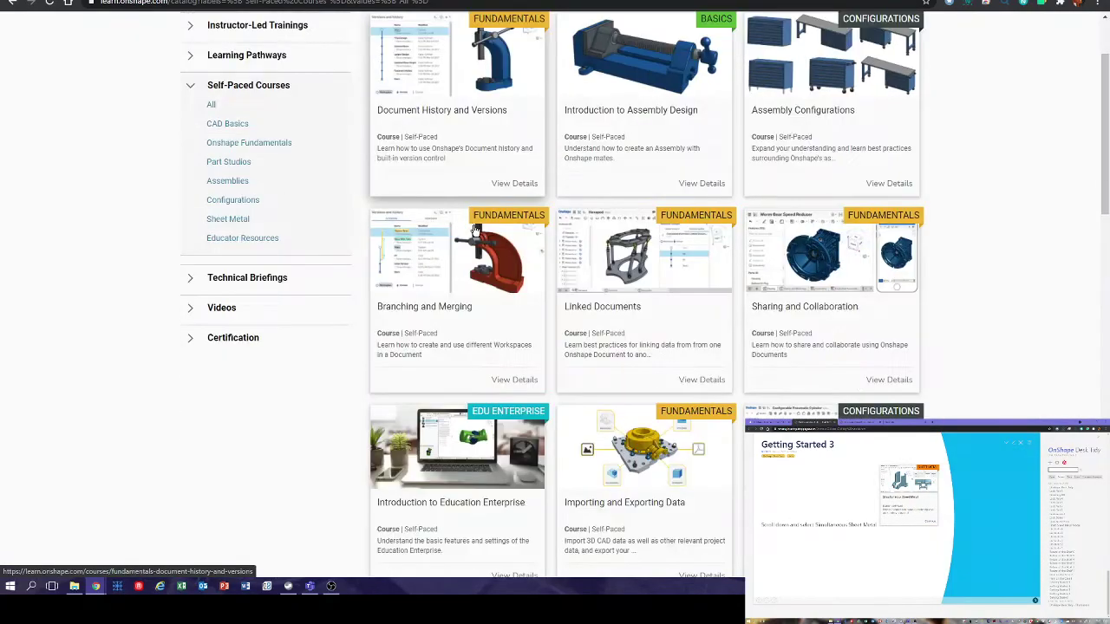
scroll(483, 232, down, 3)
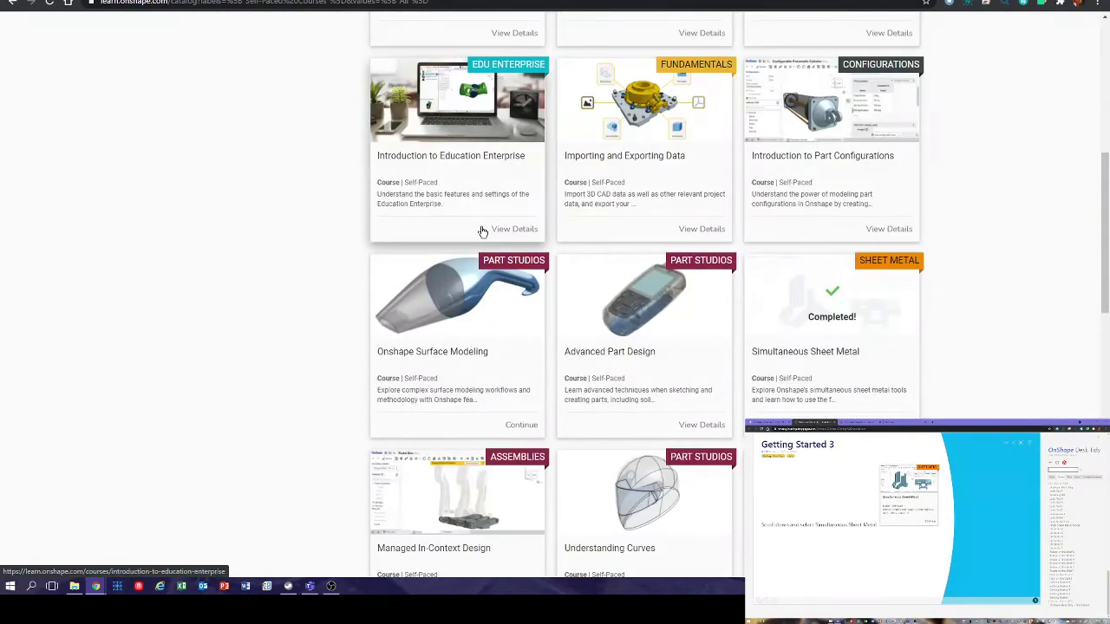
click(828, 312)
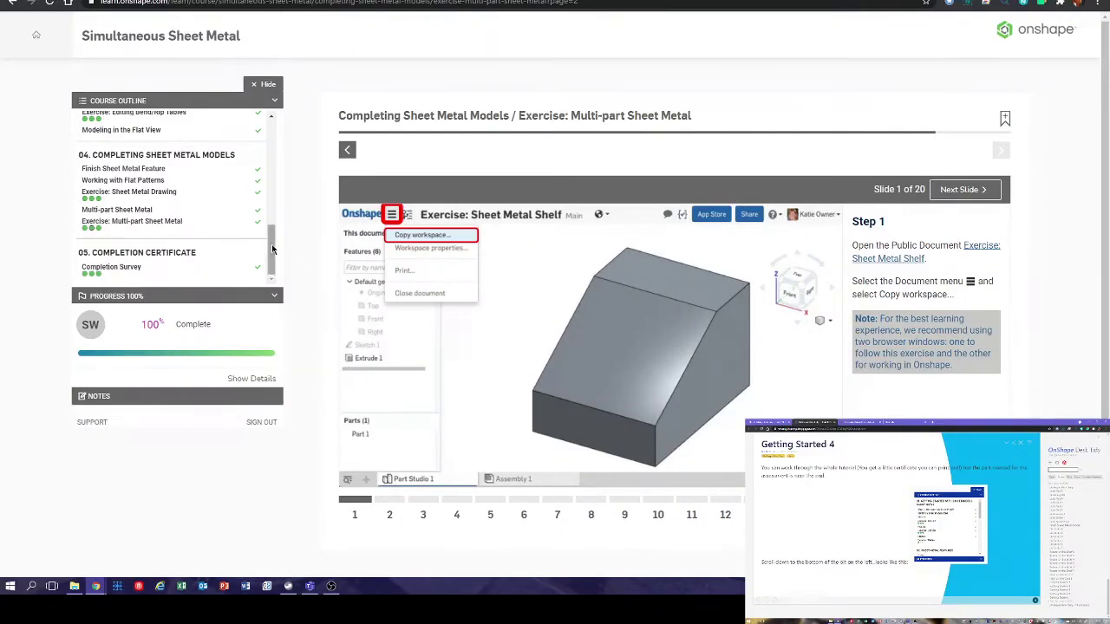
mouse_move(272, 249)
mouse_down()
mouse_move(272, 146)
mouse_move(286, 253)
mouse_up()
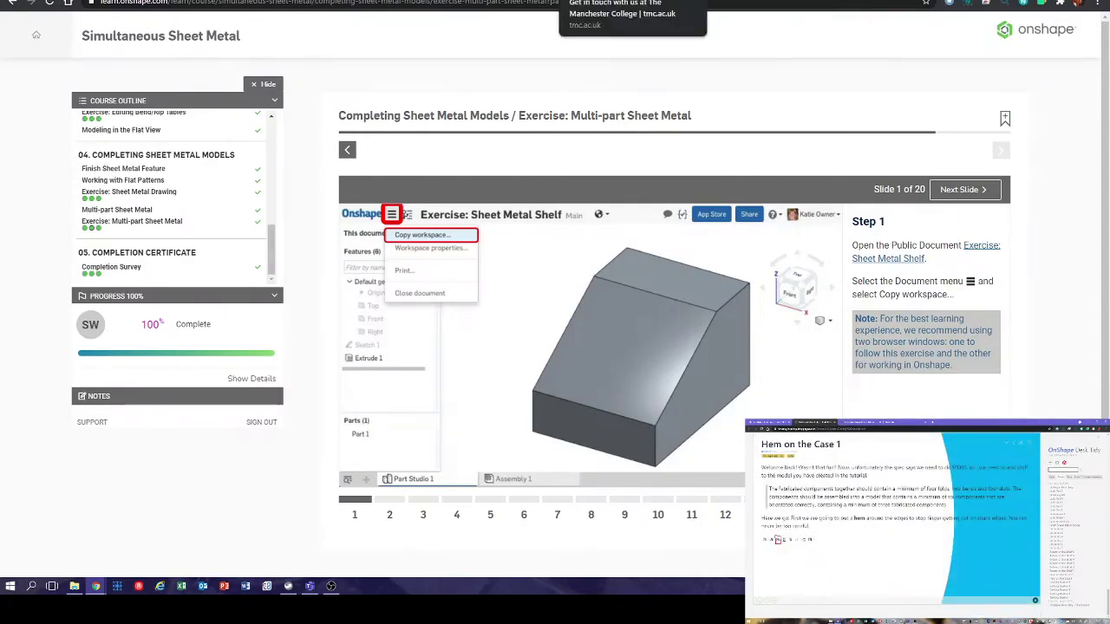
- Move the tutorial window to the second screen and maximize the "Exercise: Sheet Metal Shelf - Copy" document on the main screen
drag(312, 0, 1109, 4)
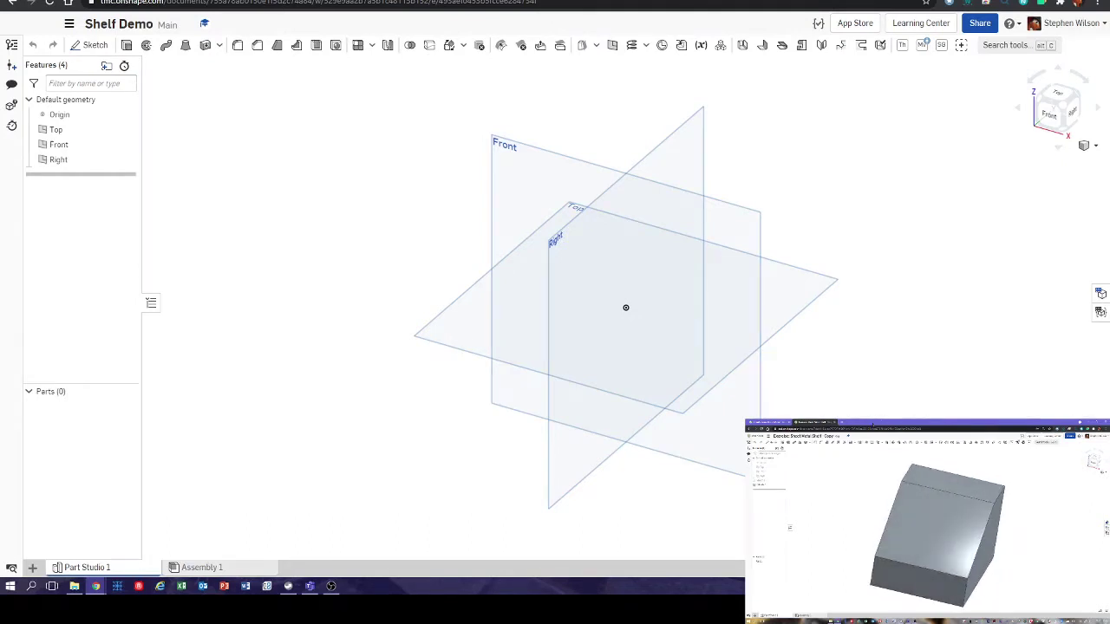
drag(872, 121, 504, 95)
double_click(504, 95)
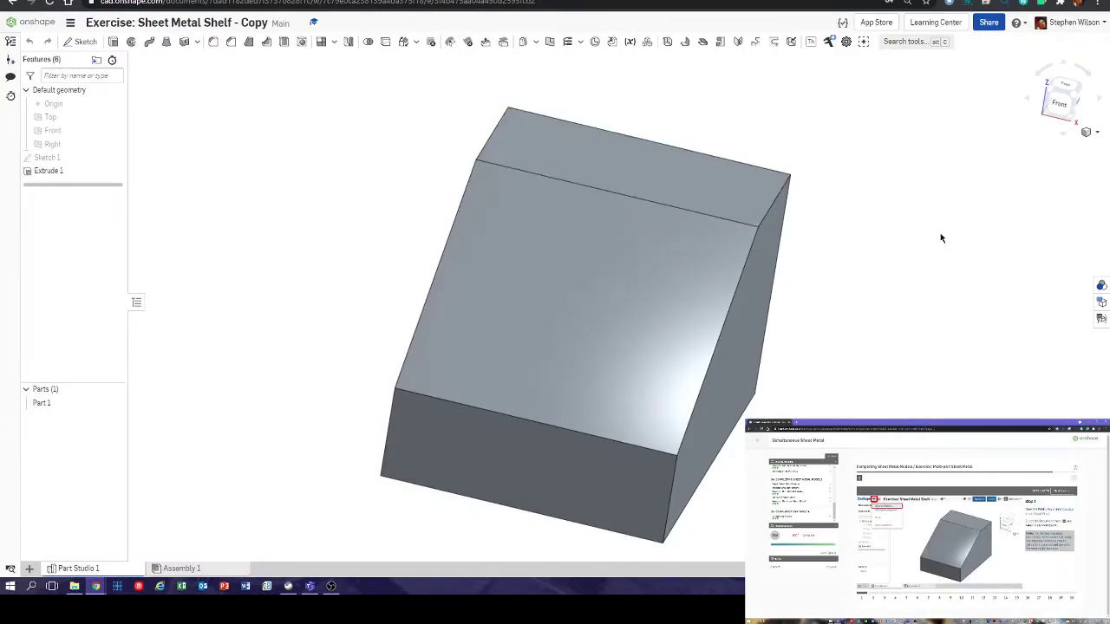
- Convert the solid shelf block to a sheet metal model, excluding its sloped, top and front faces
right_drag(996, 365, 873, 345)
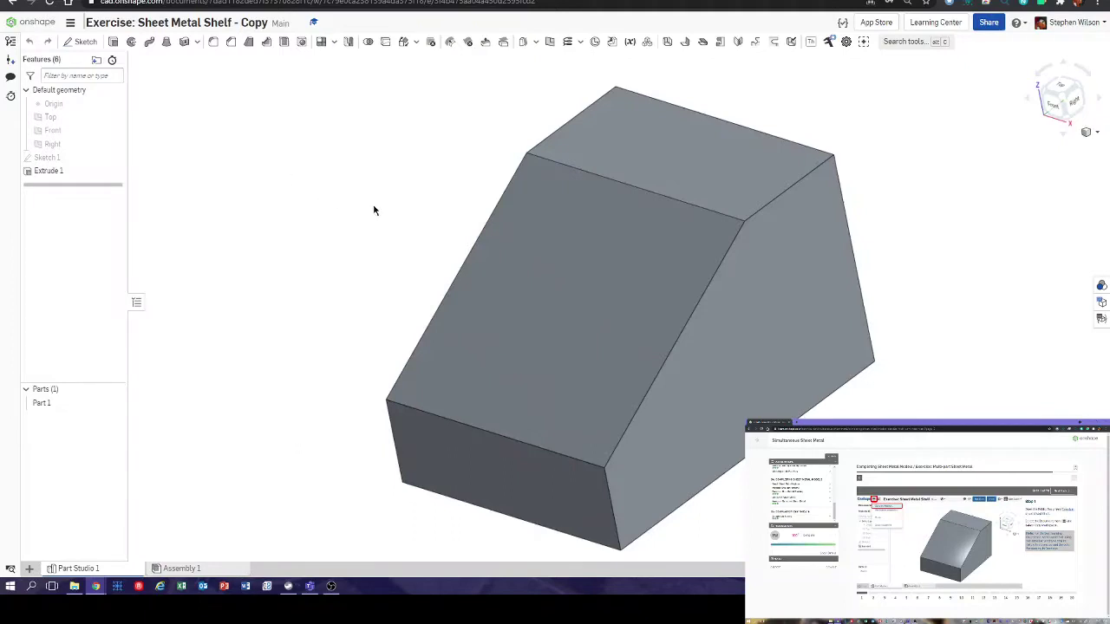
right_drag(358, 273, 367, 270)
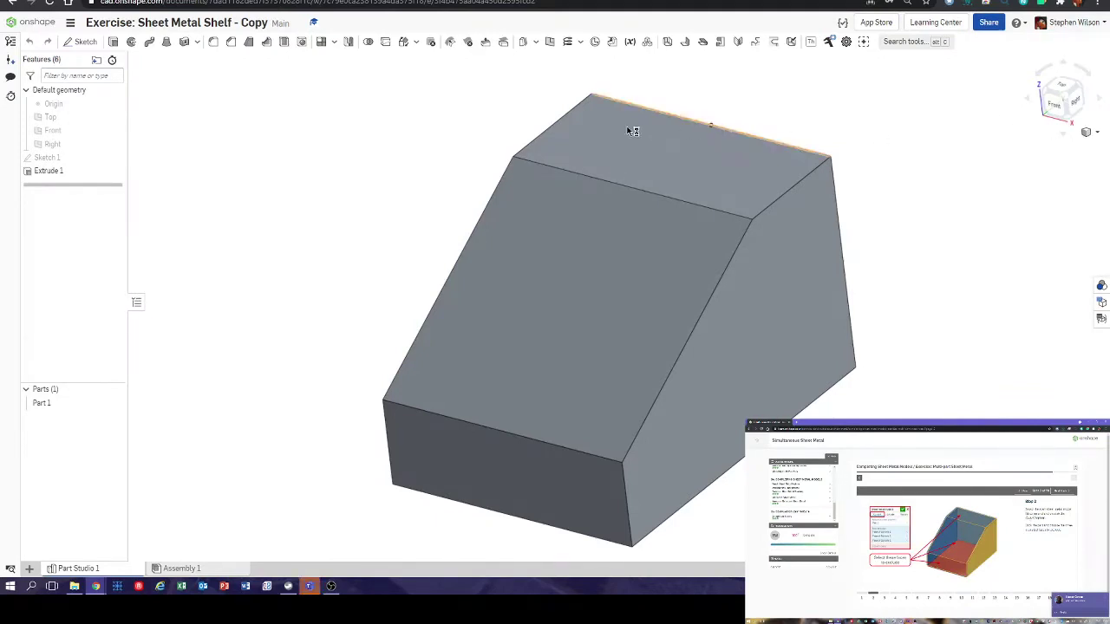
click(668, 44)
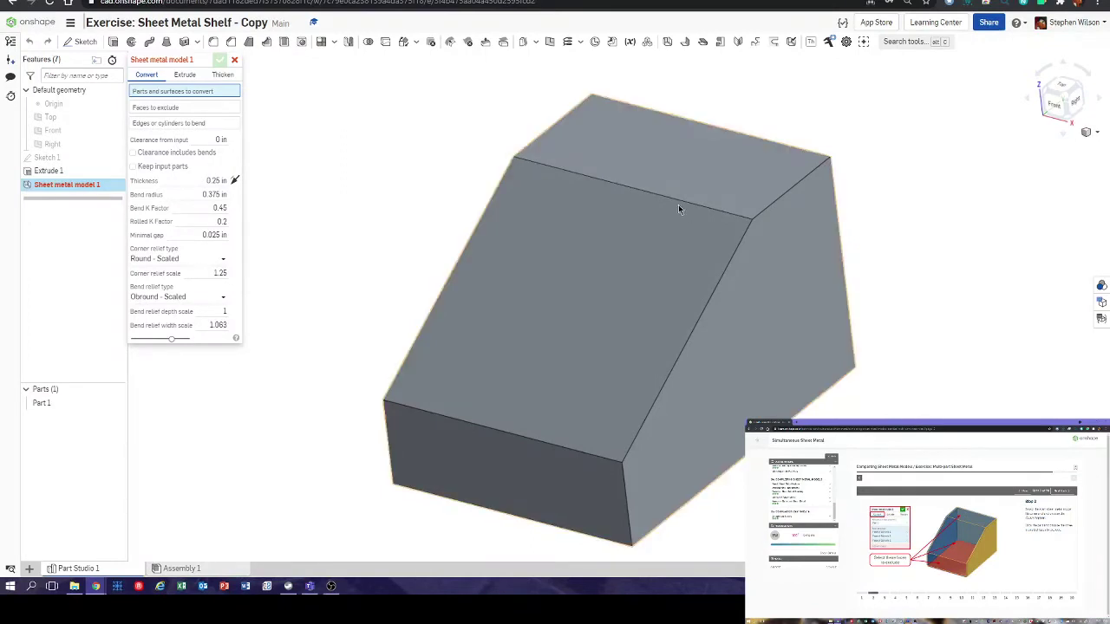
click(669, 179)
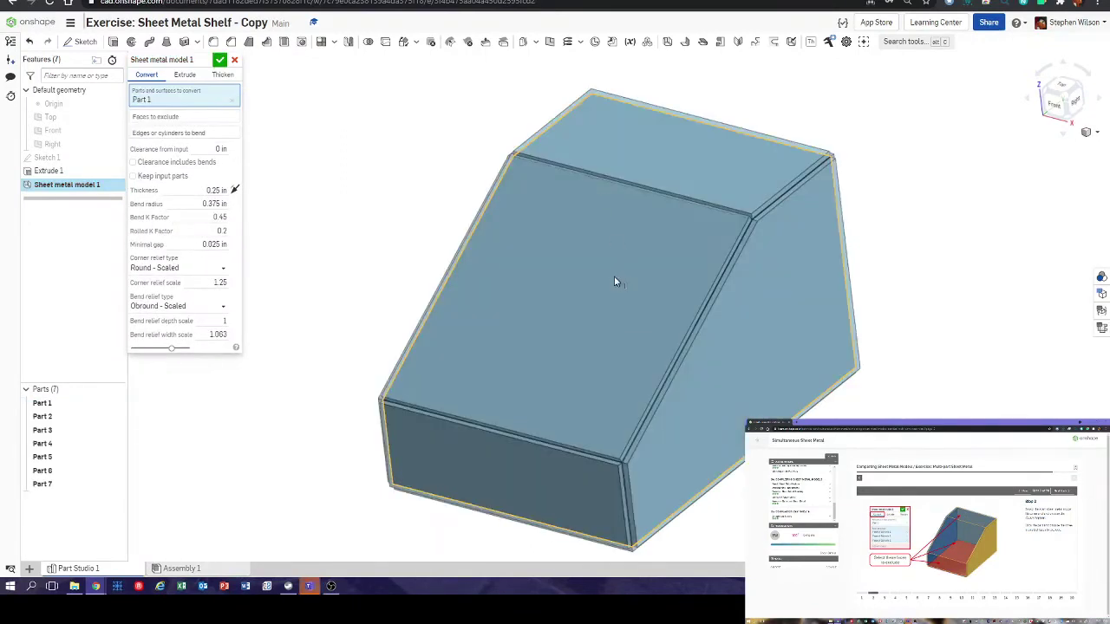
click(190, 124)
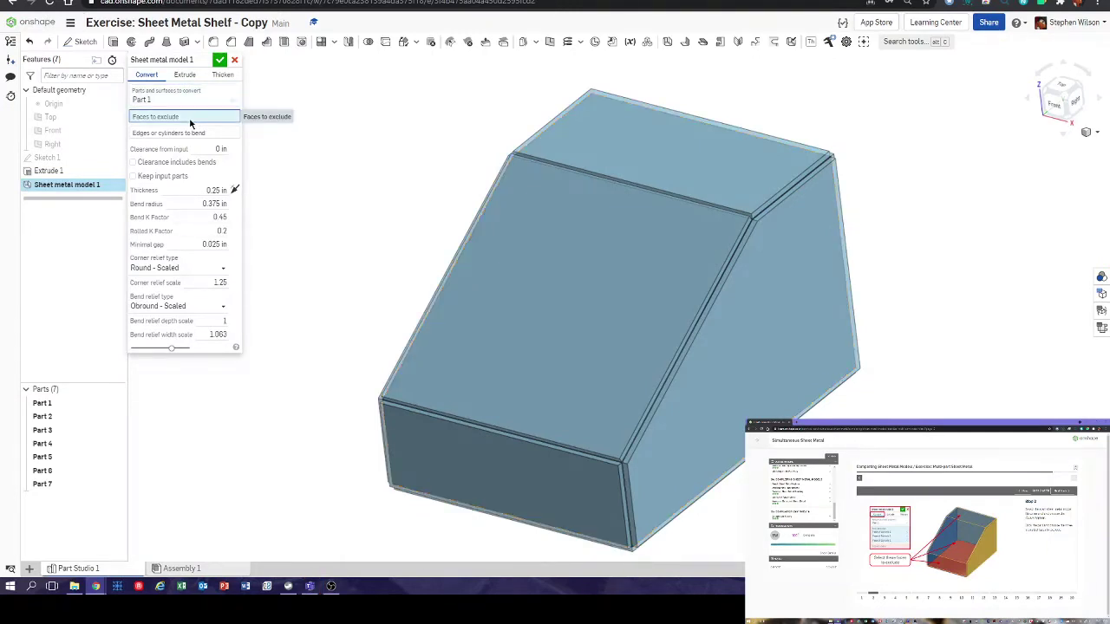
click(585, 309)
click(720, 174)
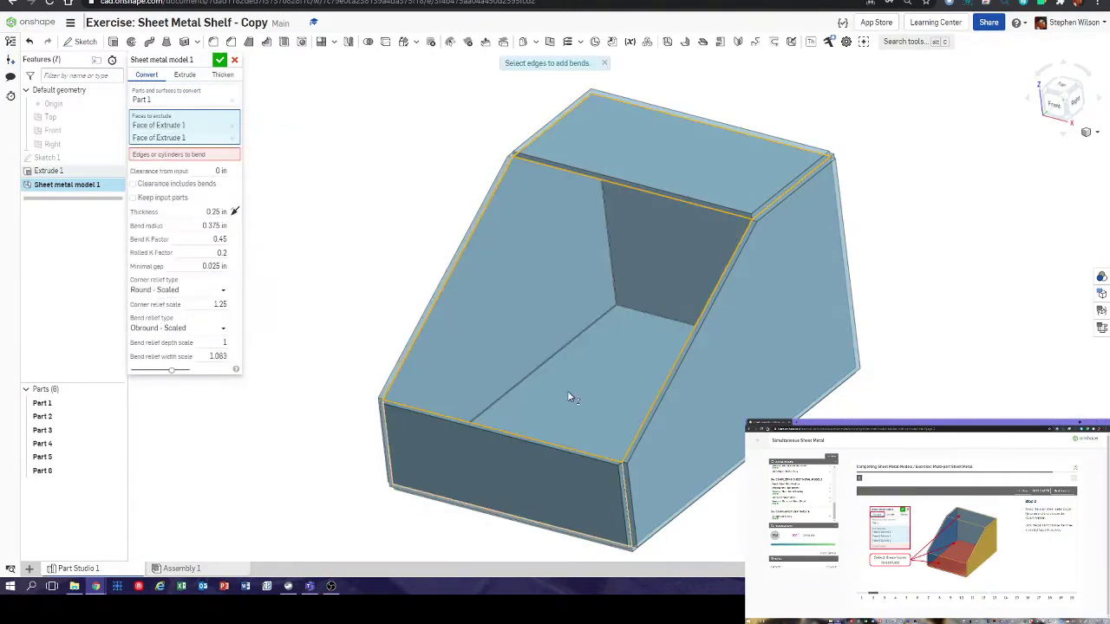
click(501, 476)
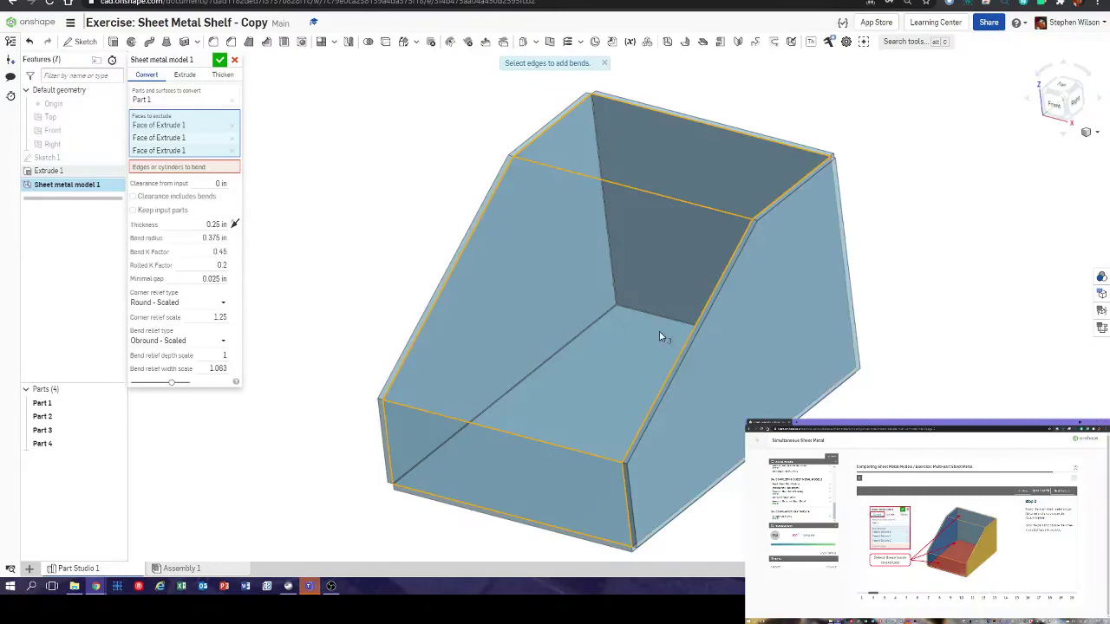
- Add bends along the base's two side edges and its rear edge, and finish the sheet metal model
right_drag(664, 337, 715, 345)
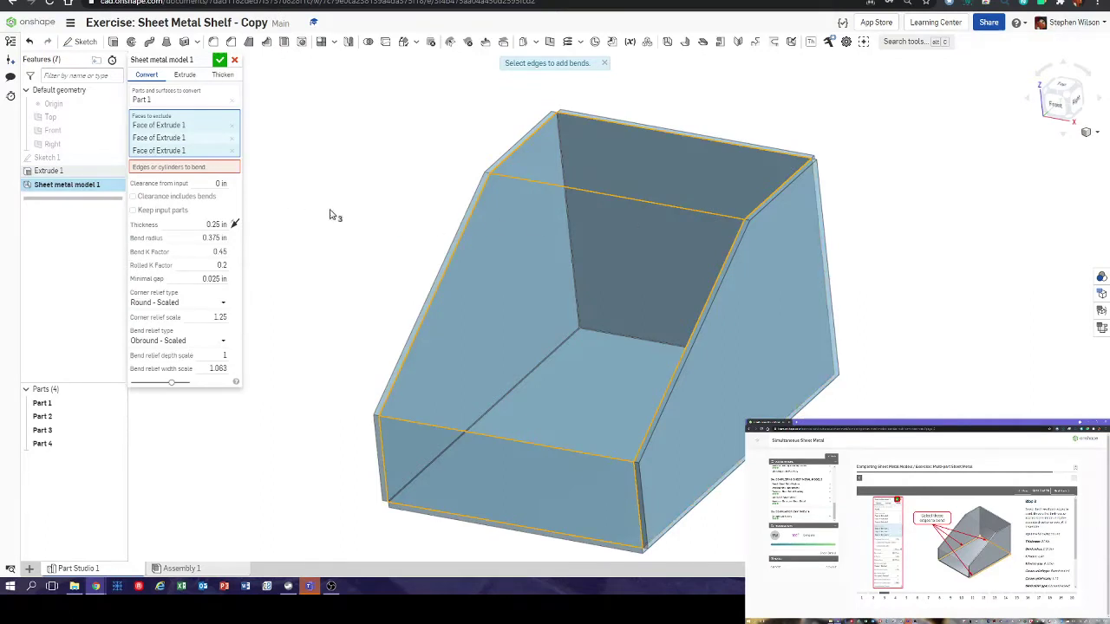
click(192, 170)
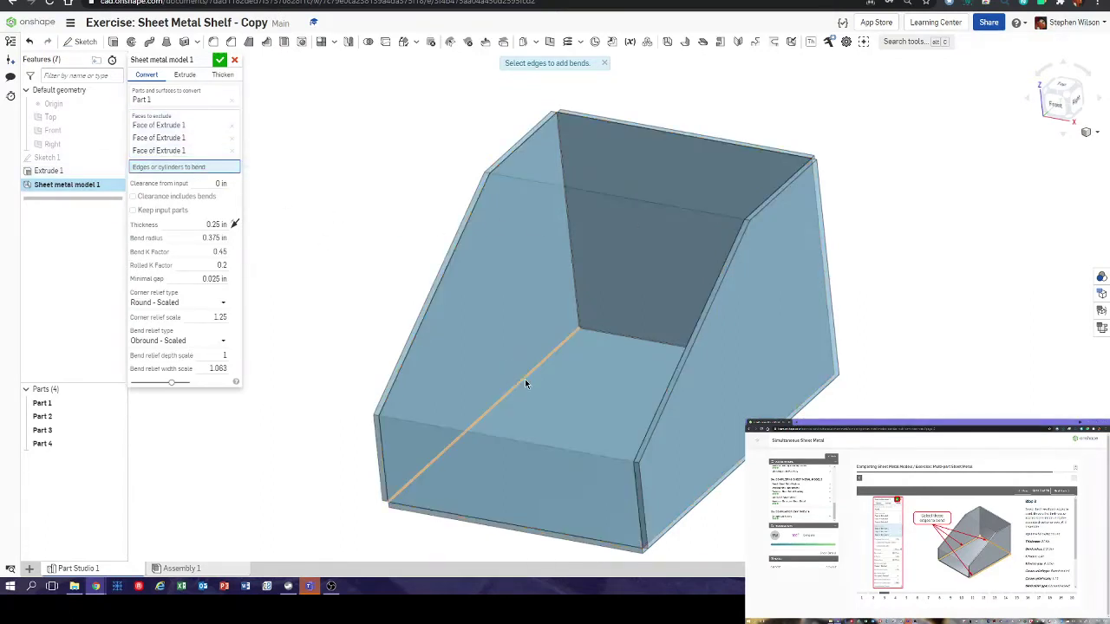
click(524, 379)
click(625, 334)
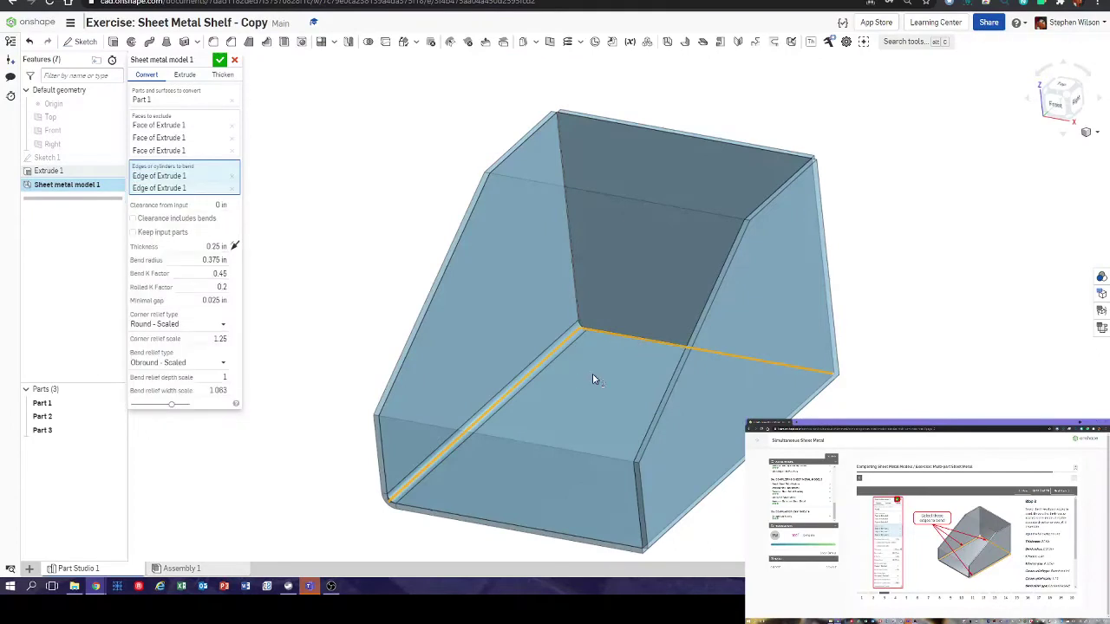
right_drag(593, 373, 809, 397)
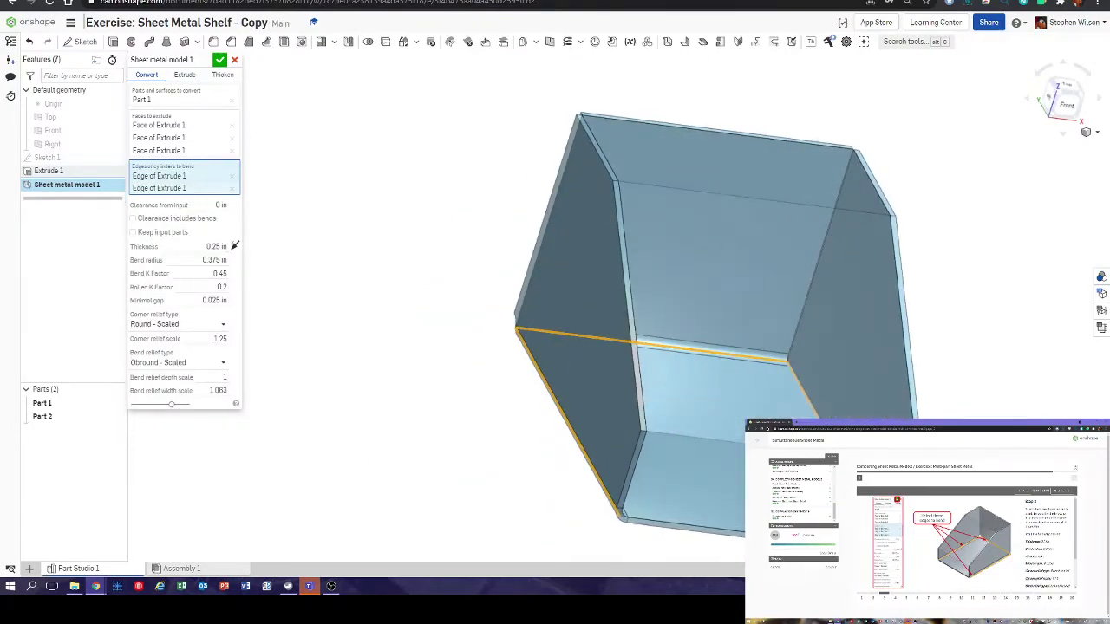
click(810, 397)
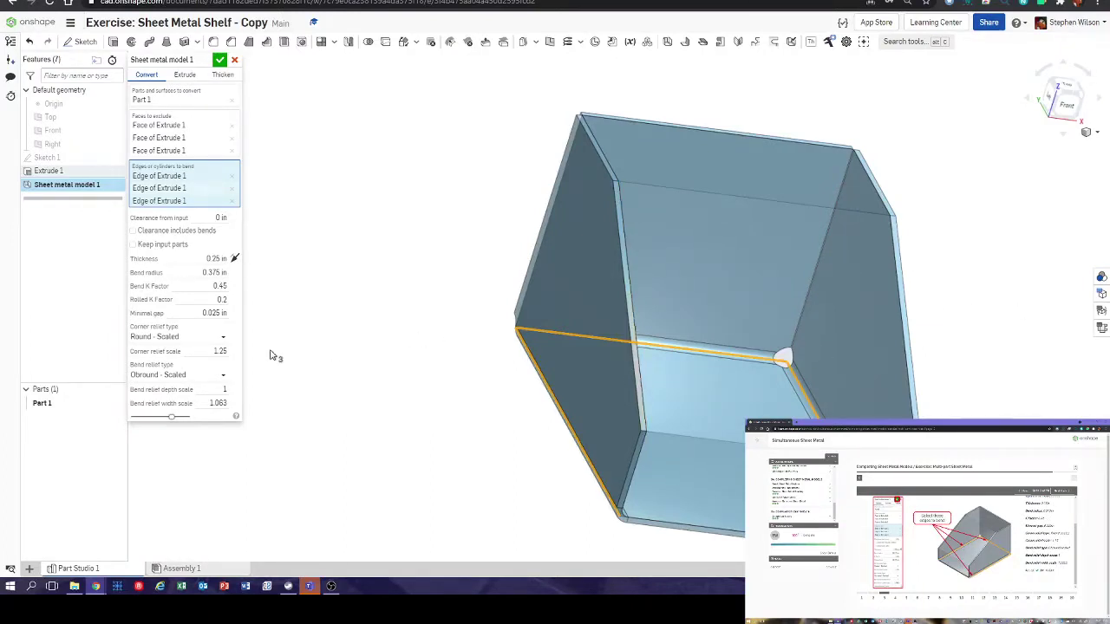
click(200, 389)
click(196, 403)
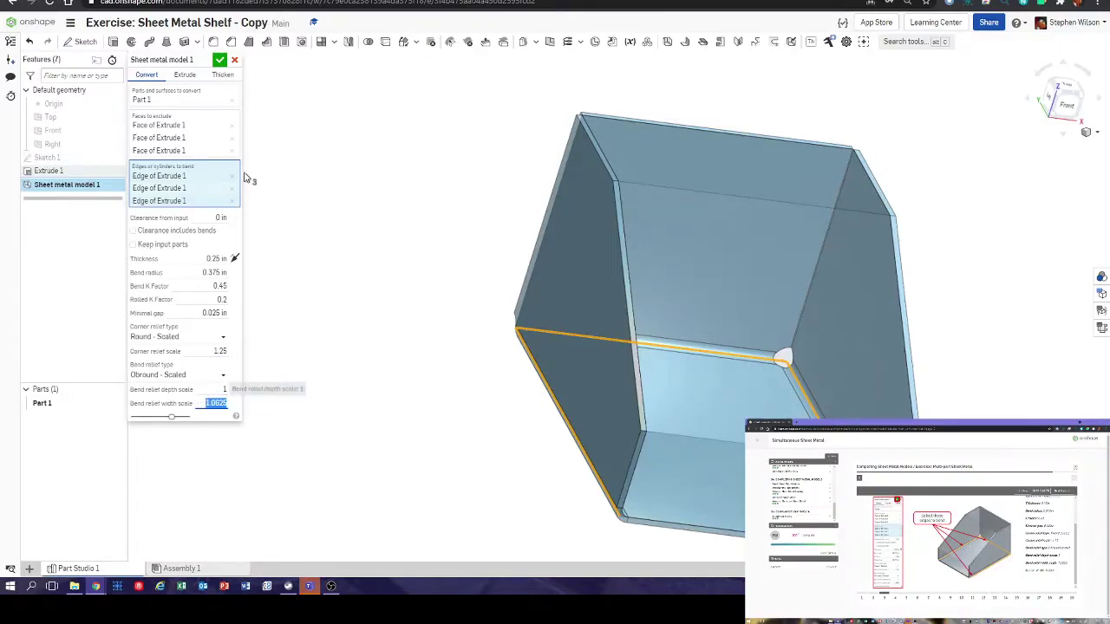
click(220, 60)
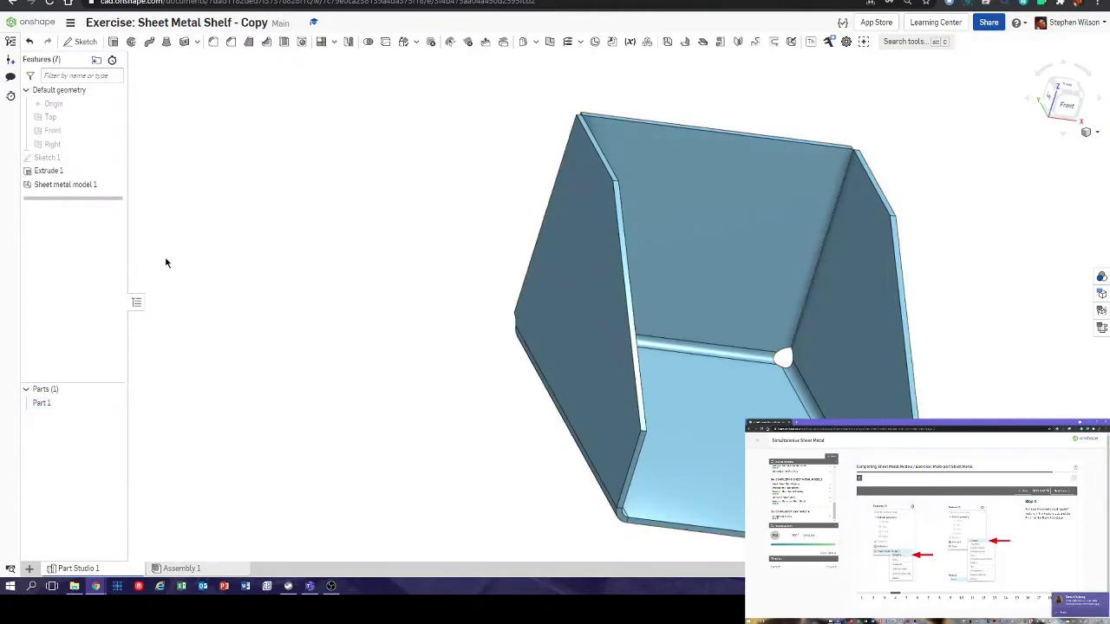
- Rename both the sheet metal model feature and its resulting part as Case
right_click(77, 188)
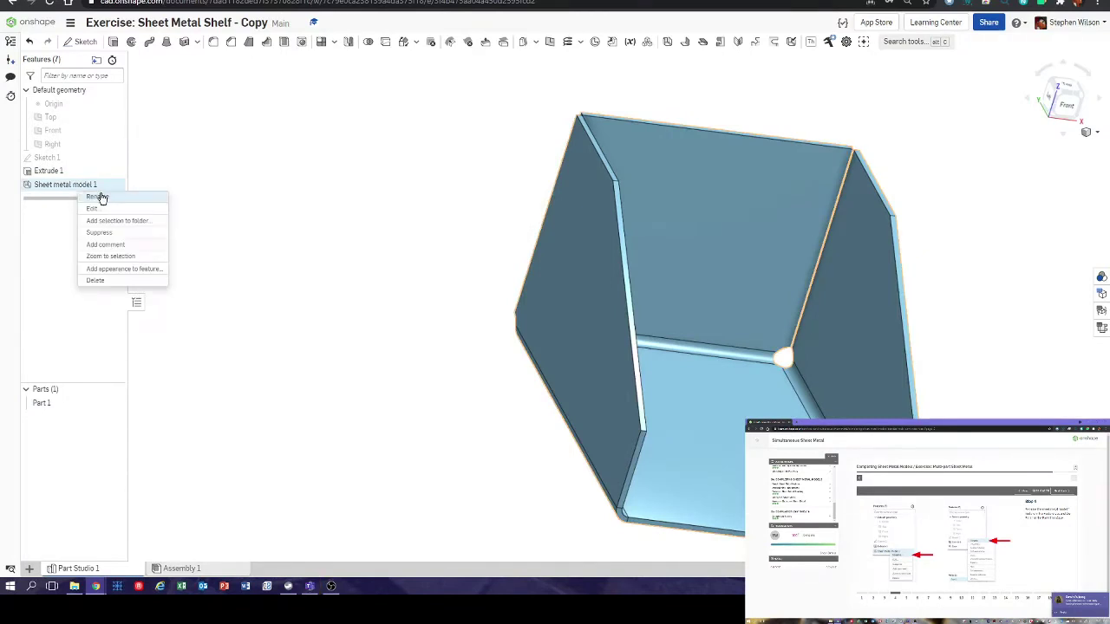
click(99, 196)
text(Case)
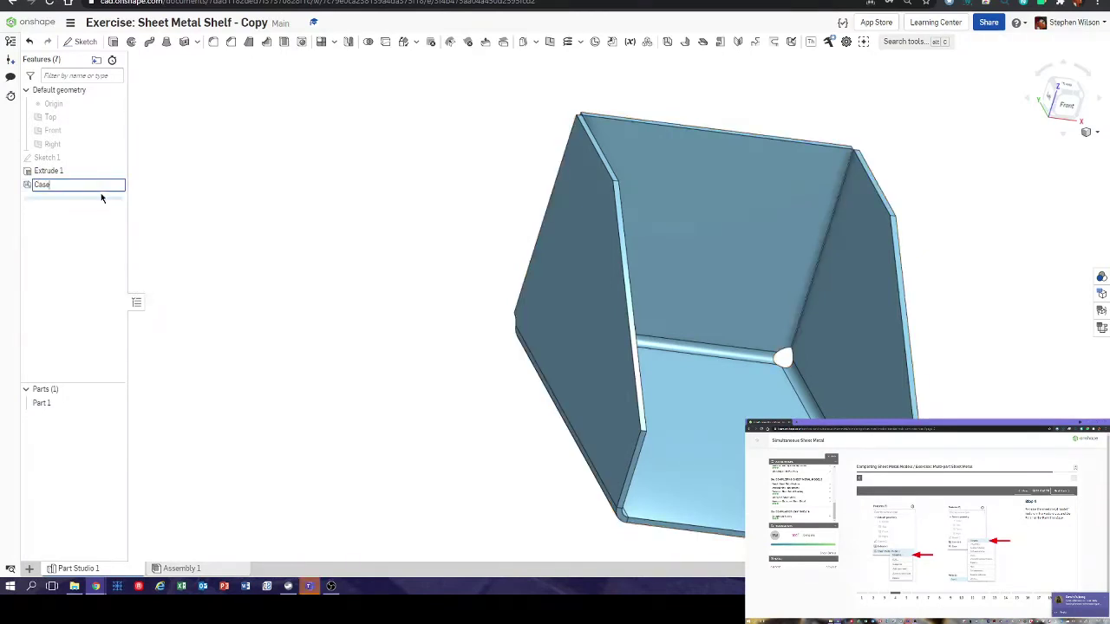
key(Return)
right_click(73, 410)
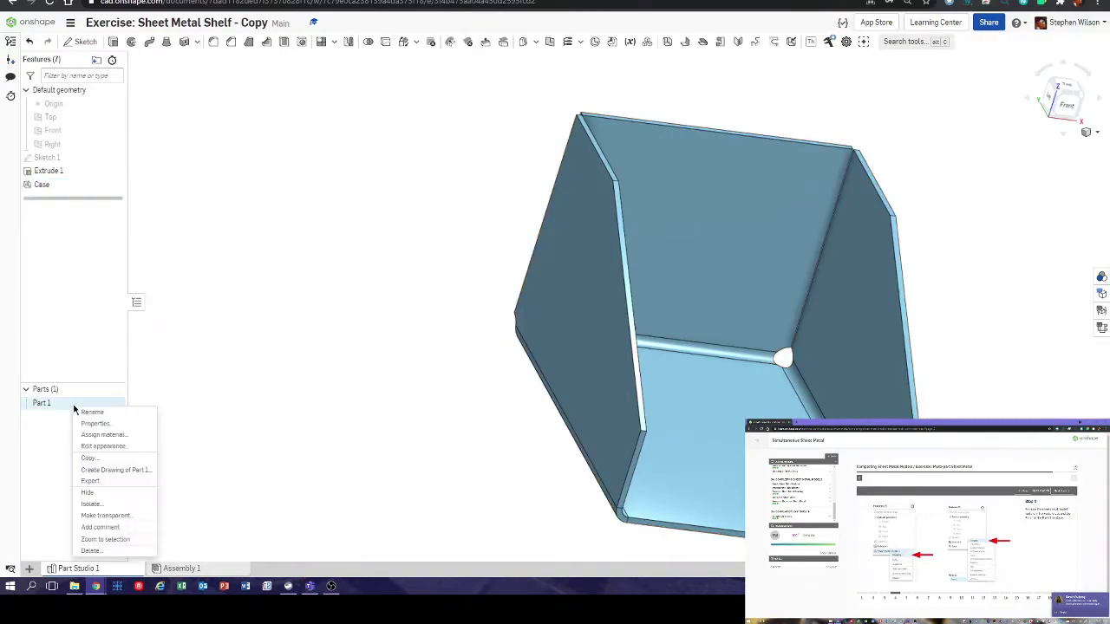
click(92, 413)
text(Case)
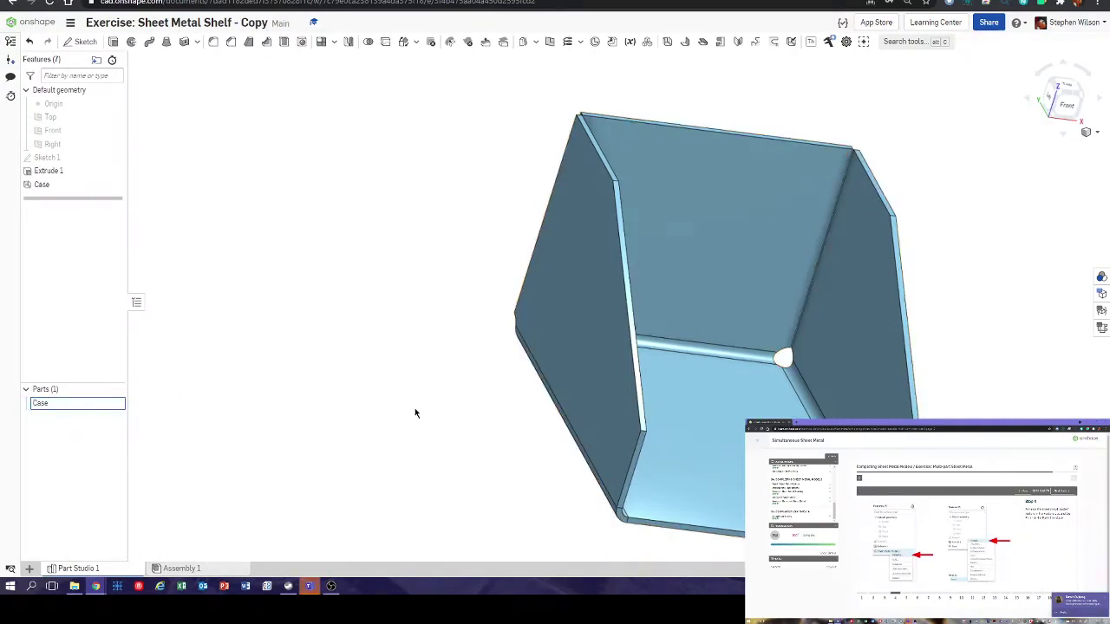
key(Return)
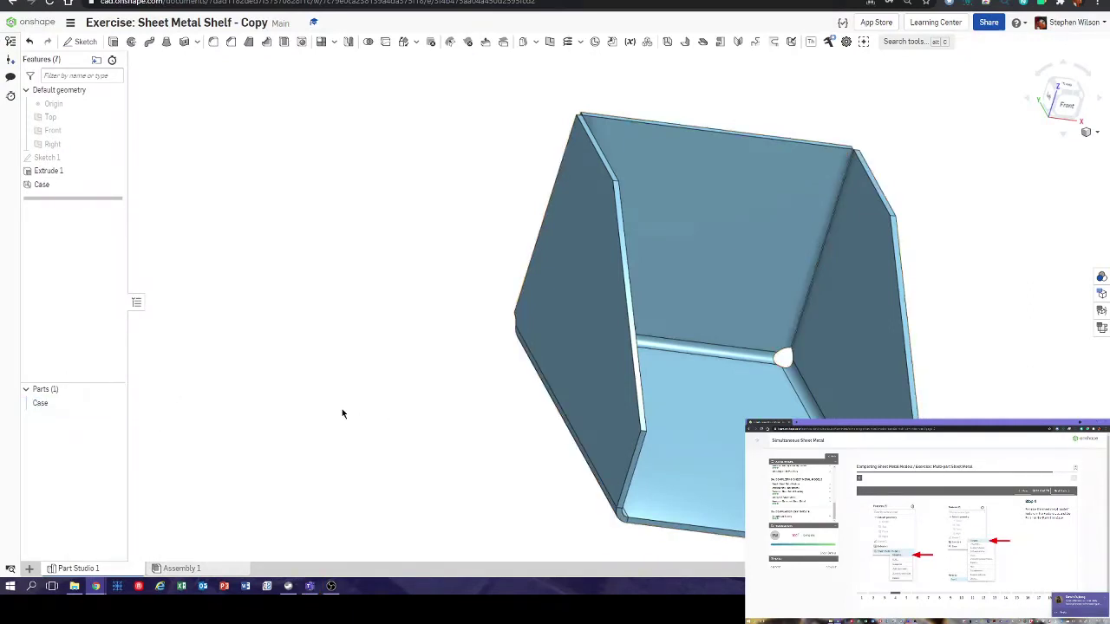
middle_drag(538, 329, 369, 312)
right_drag(369, 312, 313, 299)
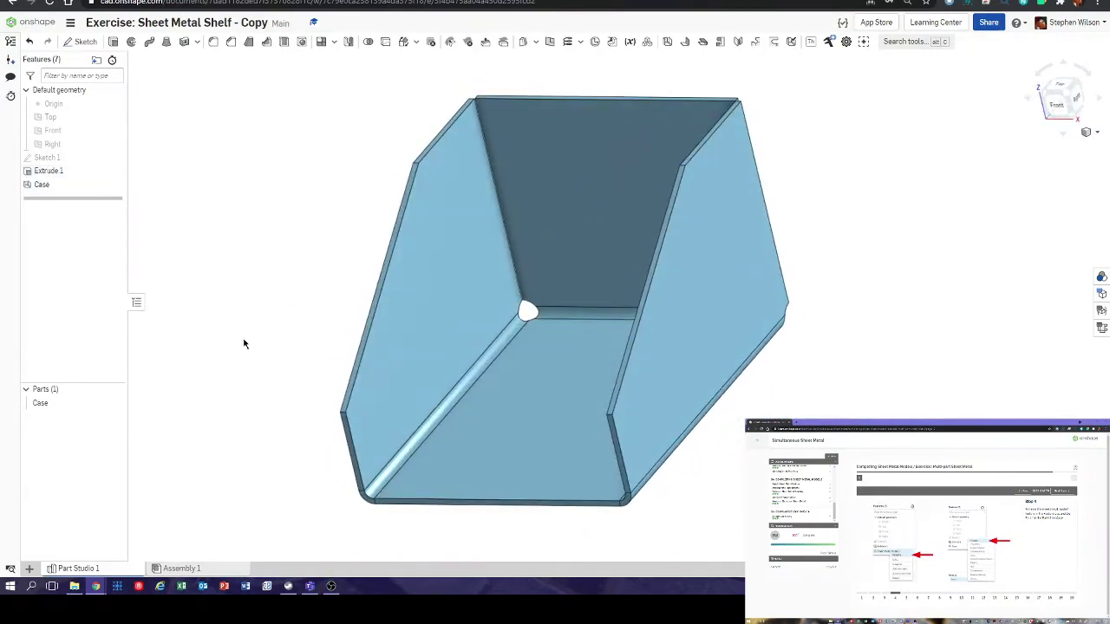
mouse_move(243, 342)
right_down()
mouse_move(272, 340)
mouse_move(248, 322)
mouse_move(260, 334)
right_up()
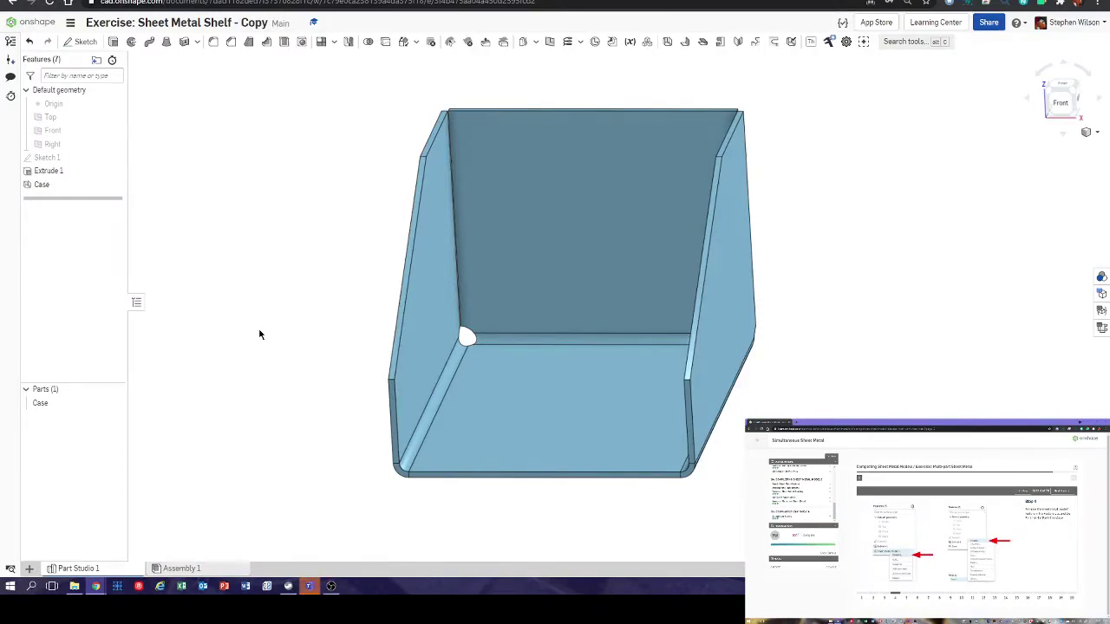
right_drag(242, 340, 815, 337)
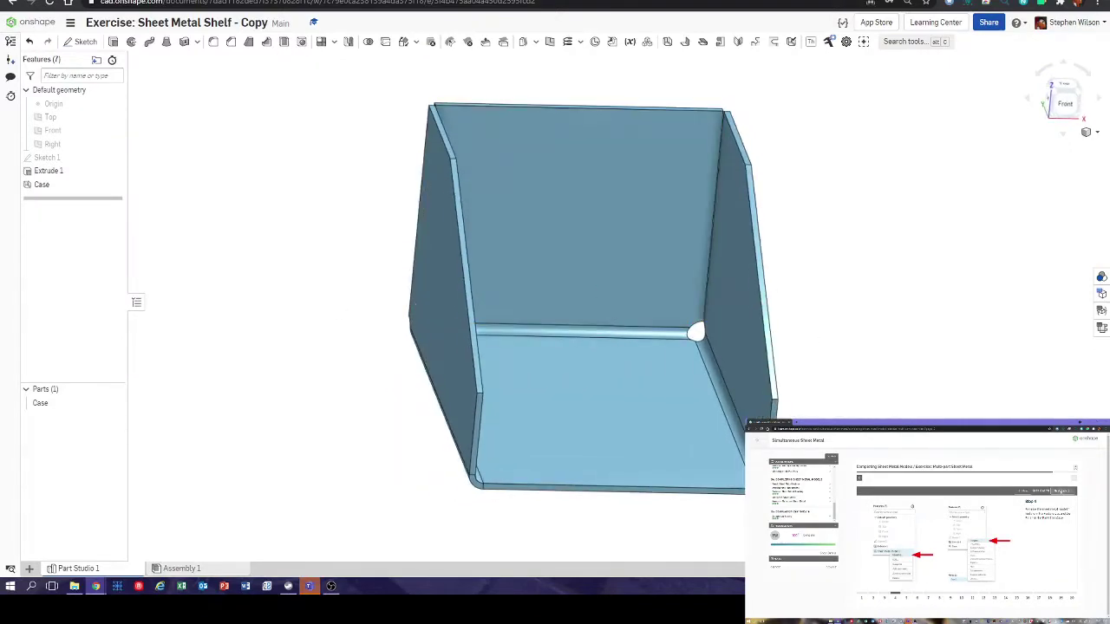
right_drag(815, 337, 833, 315)
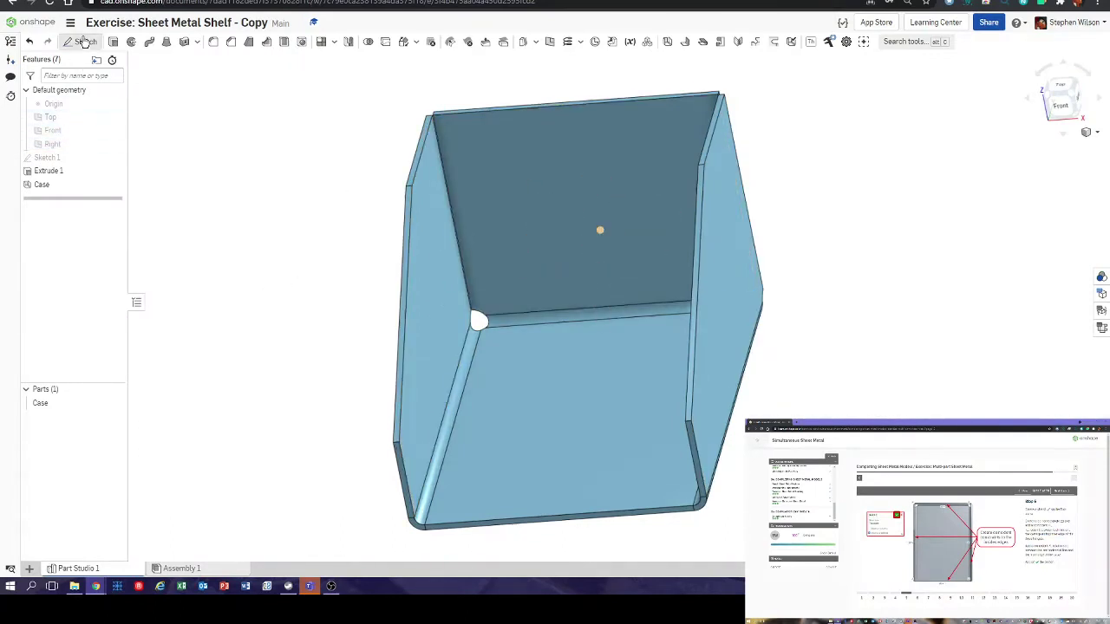
- Start a sketch on the Top plane and draw a corner rectangle about 4.7 in wide inside the case outline
key(shift+s)
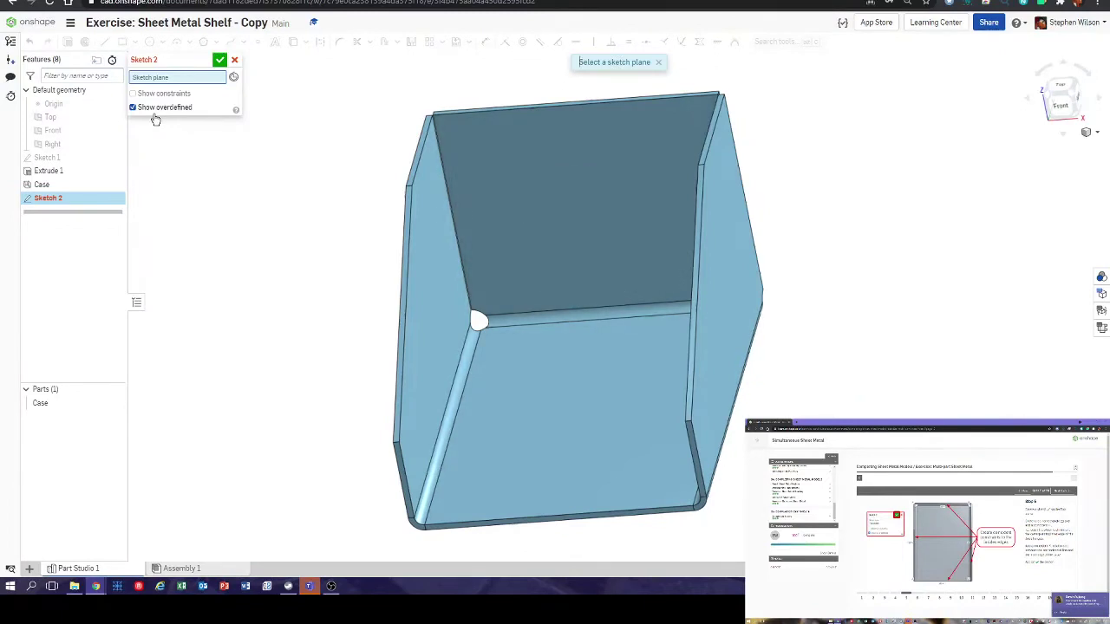
click(82, 122)
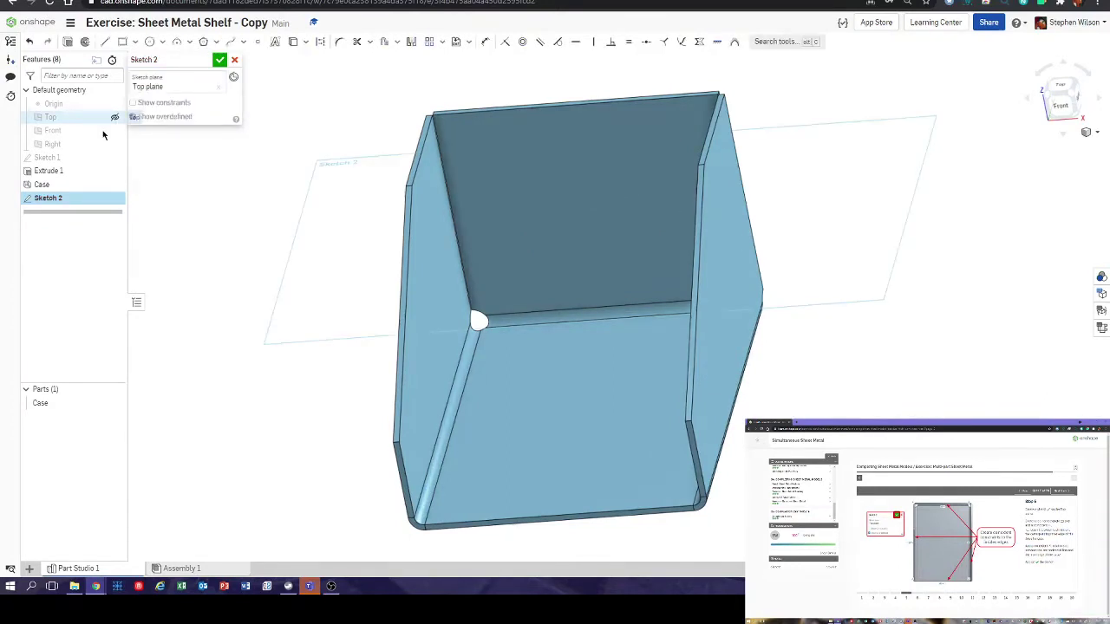
click(150, 117)
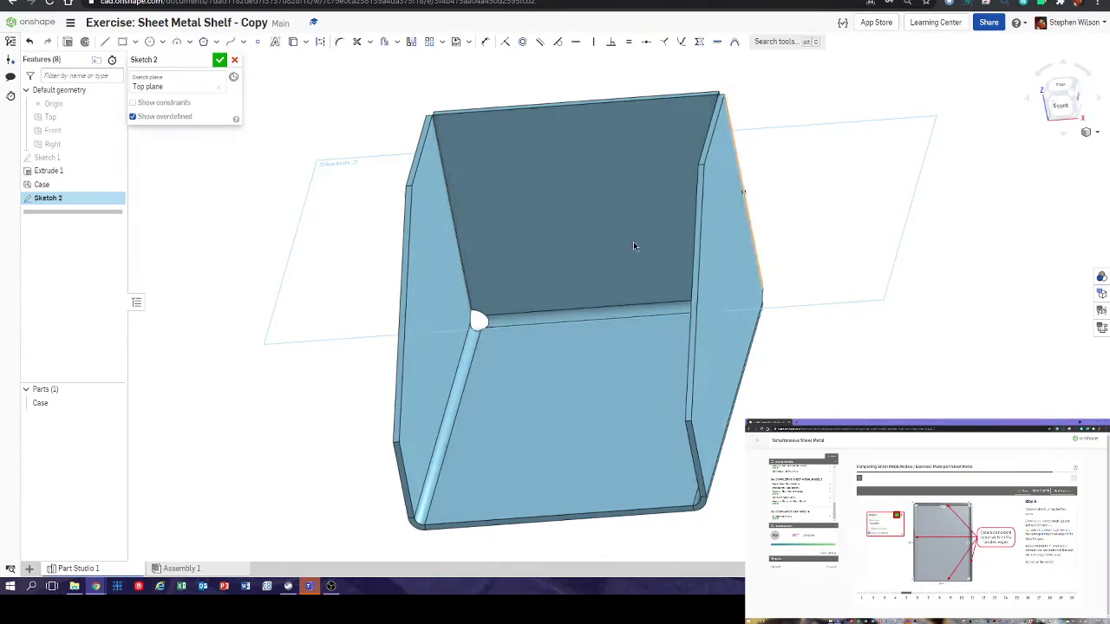
key(n)
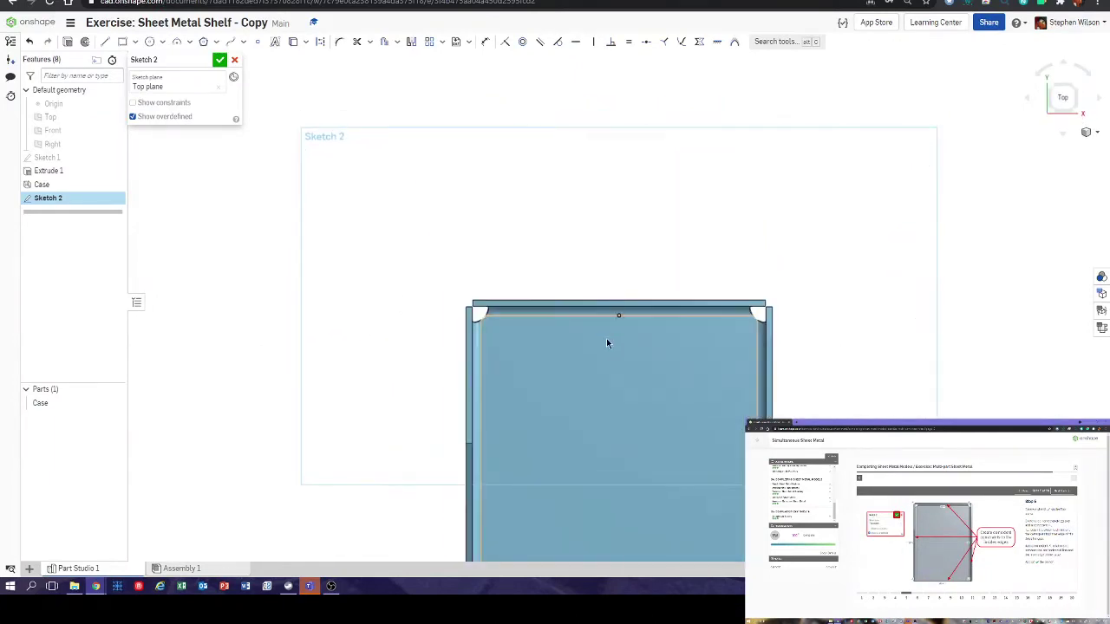
mouse_move(607, 313)
middle_down()
mouse_move(560, 173)
mouse_move(614, 211)
middle_up()
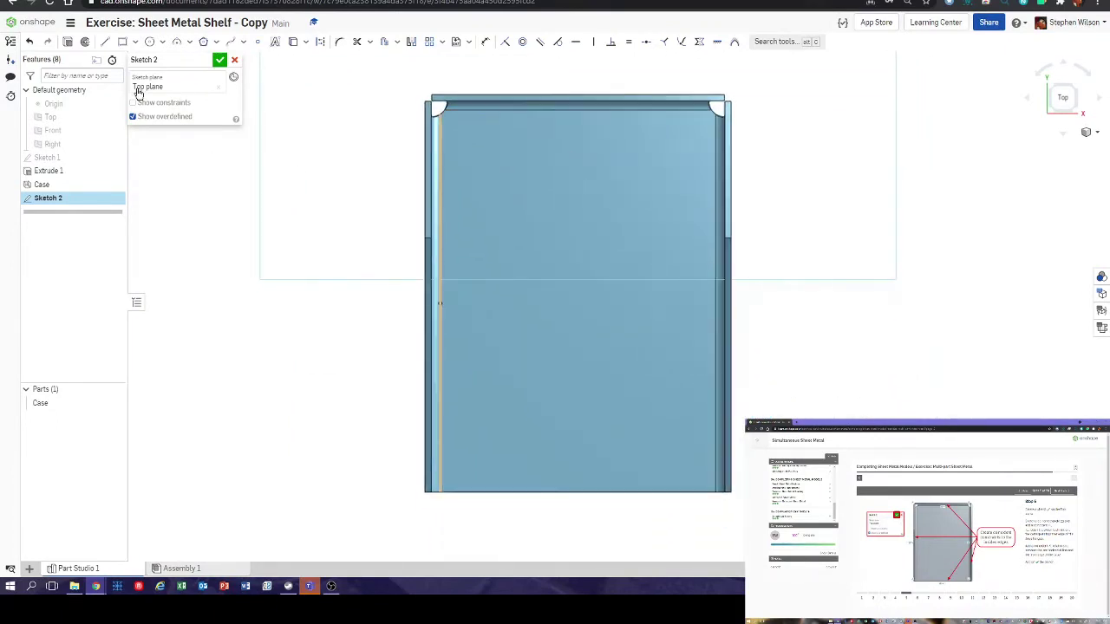
key(g)
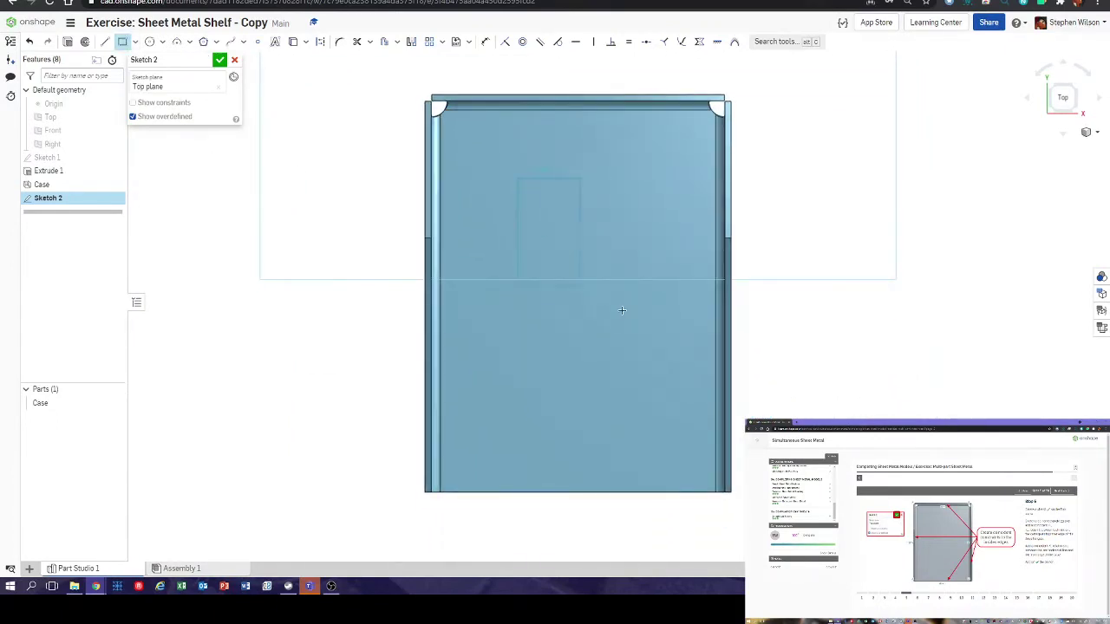
click(633, 318)
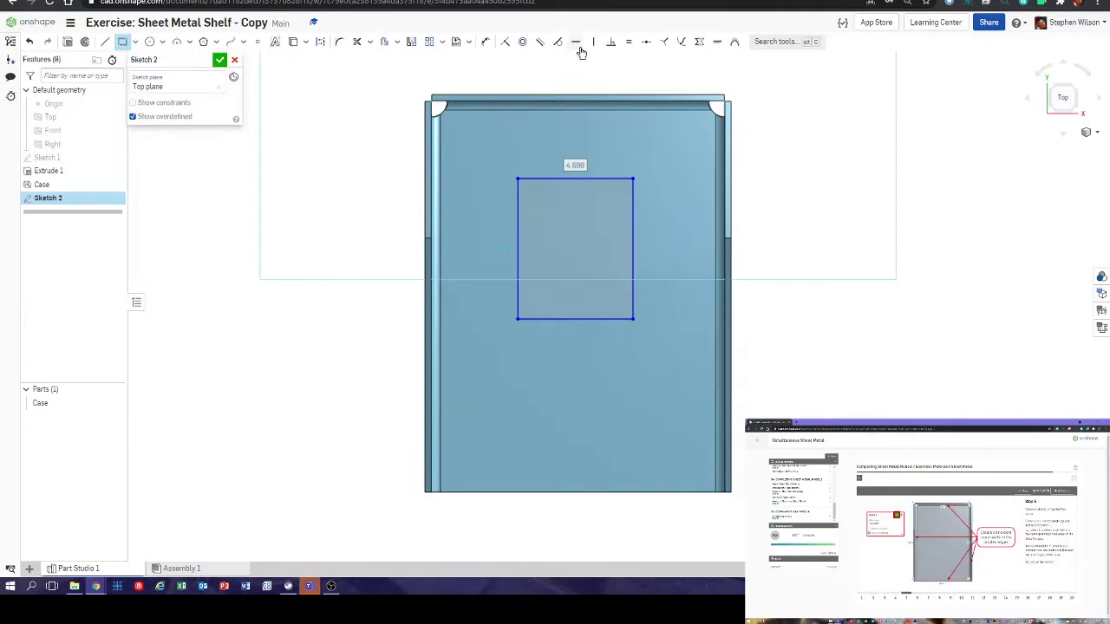
- Make the rectangle's four sides coincident with the case's inner rear and side wall edges and its front edge, and finish the sketch
click(504, 42)
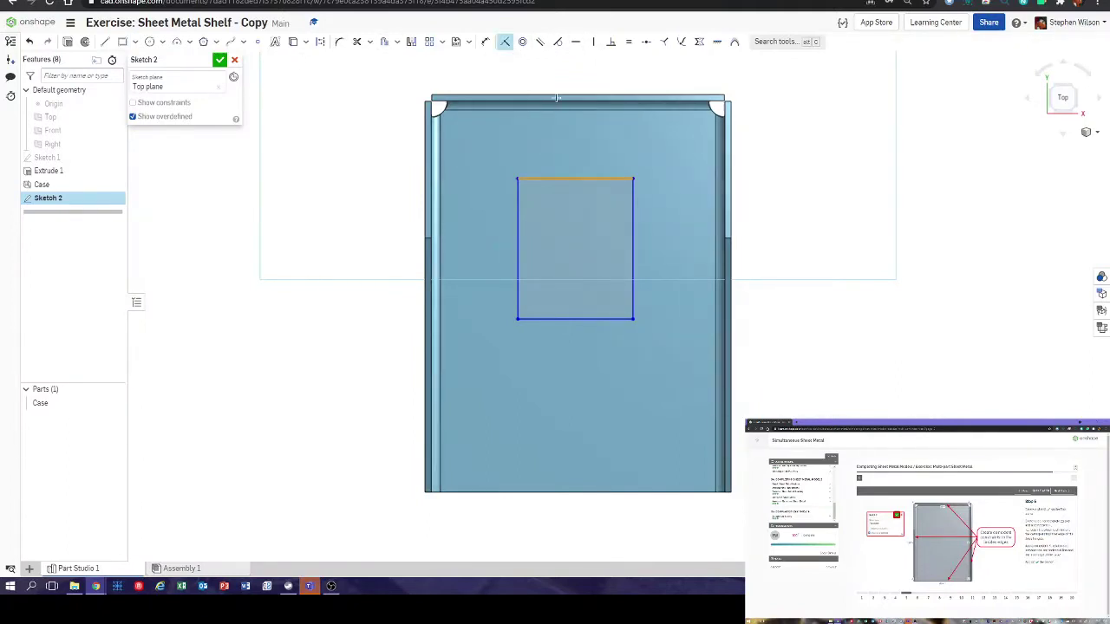
click(556, 98)
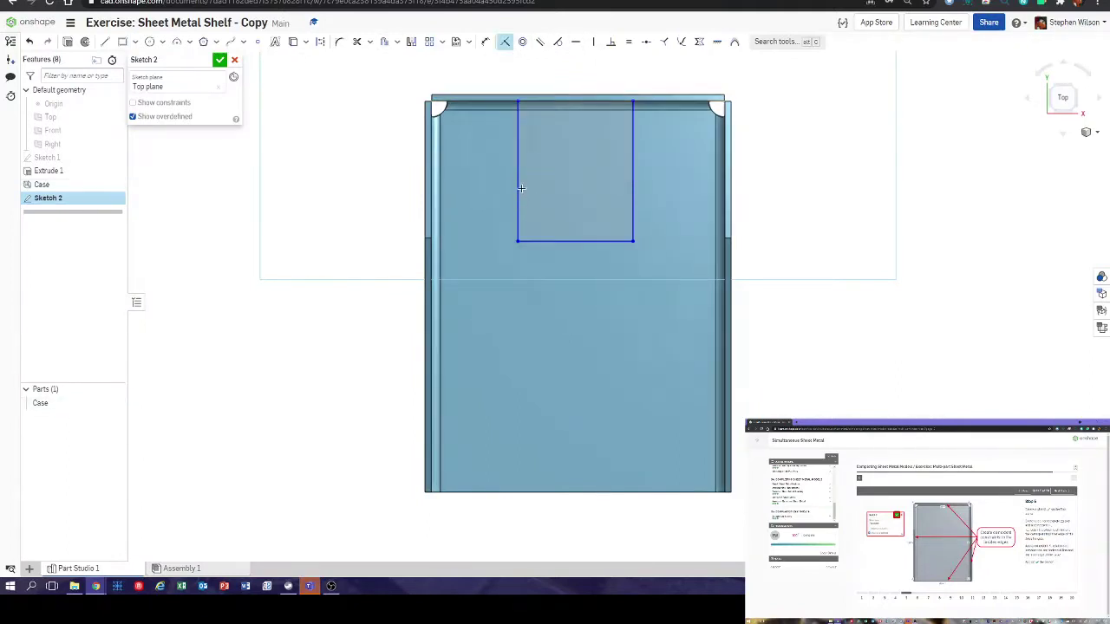
click(520, 183)
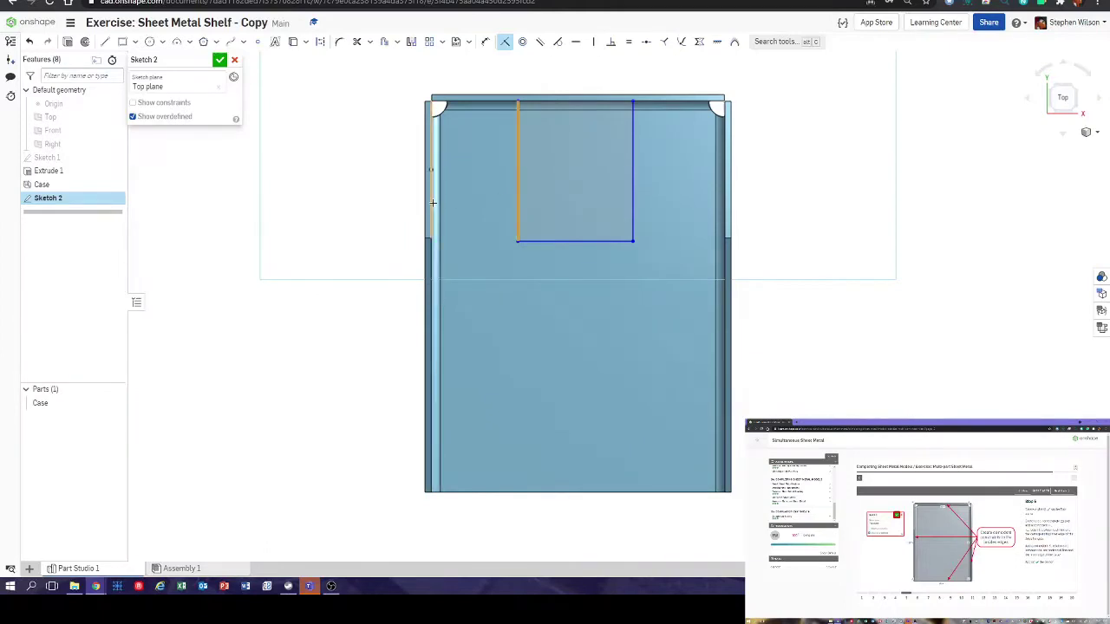
click(475, 201)
click(547, 184)
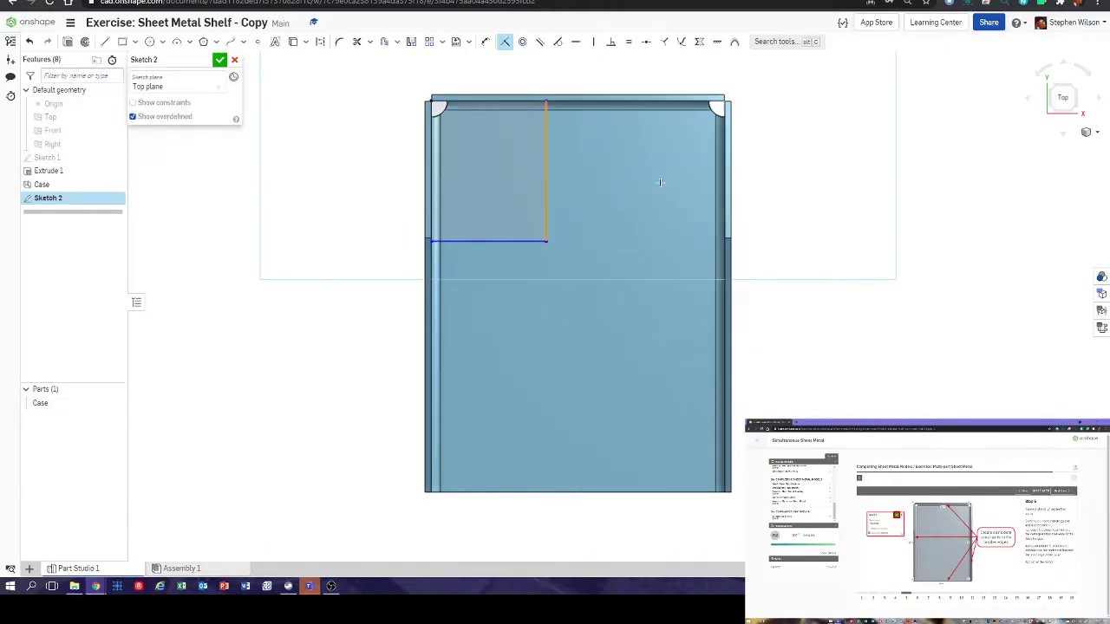
click(720, 182)
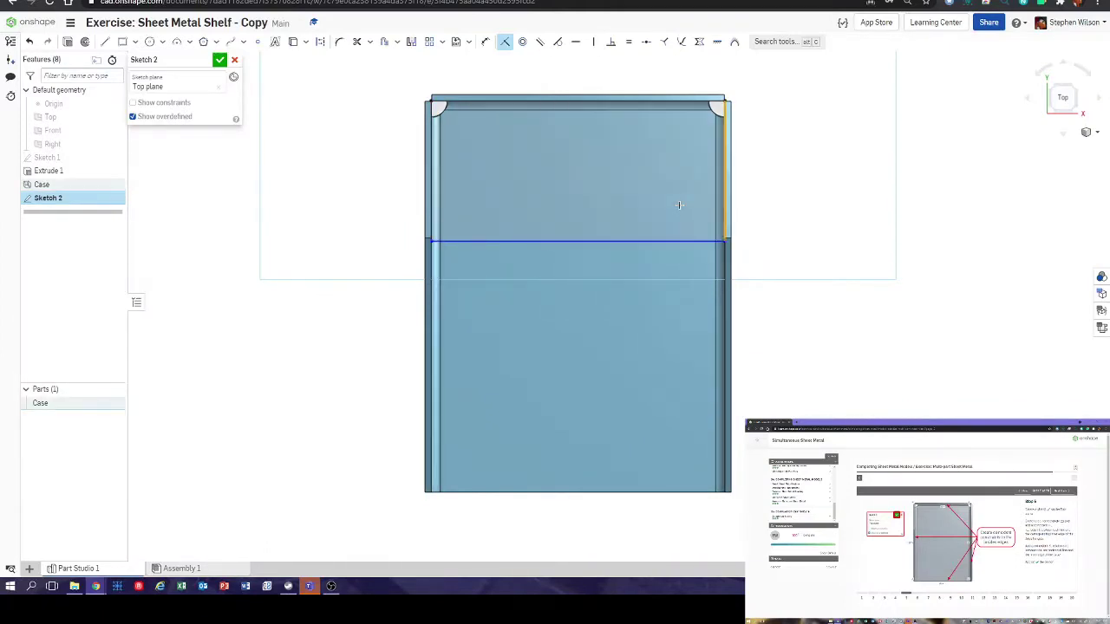
click(622, 241)
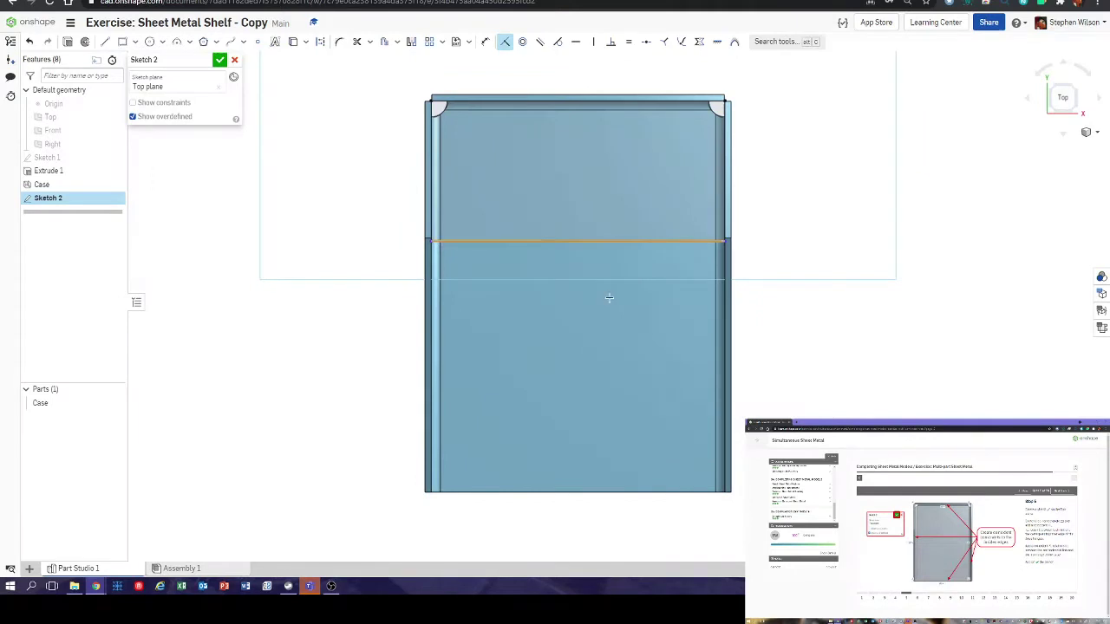
click(552, 491)
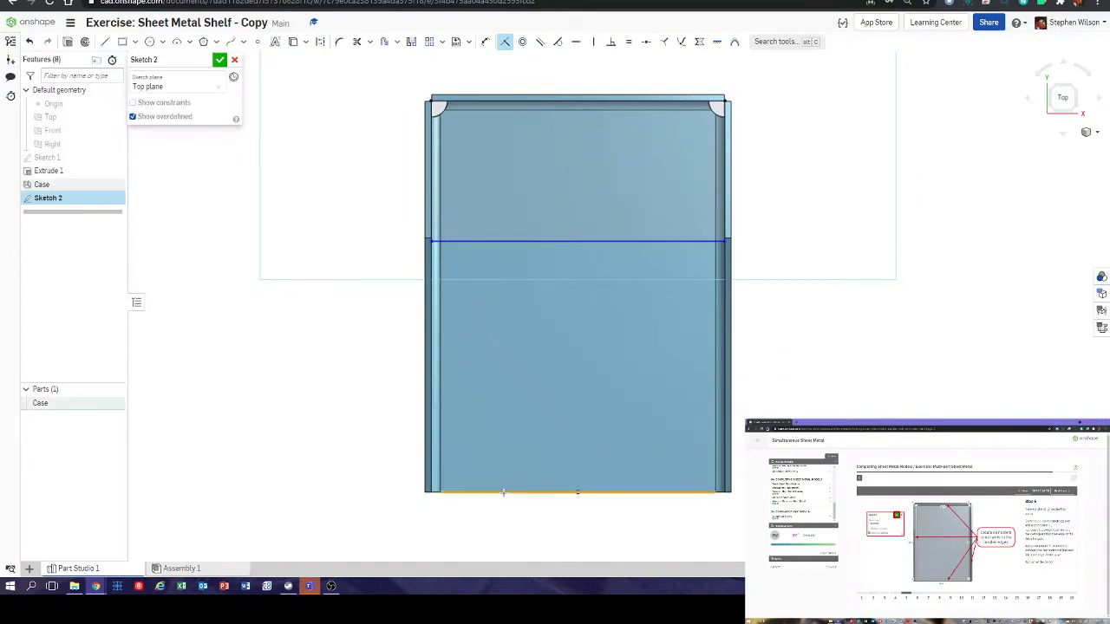
click(526, 240)
key(Delete)
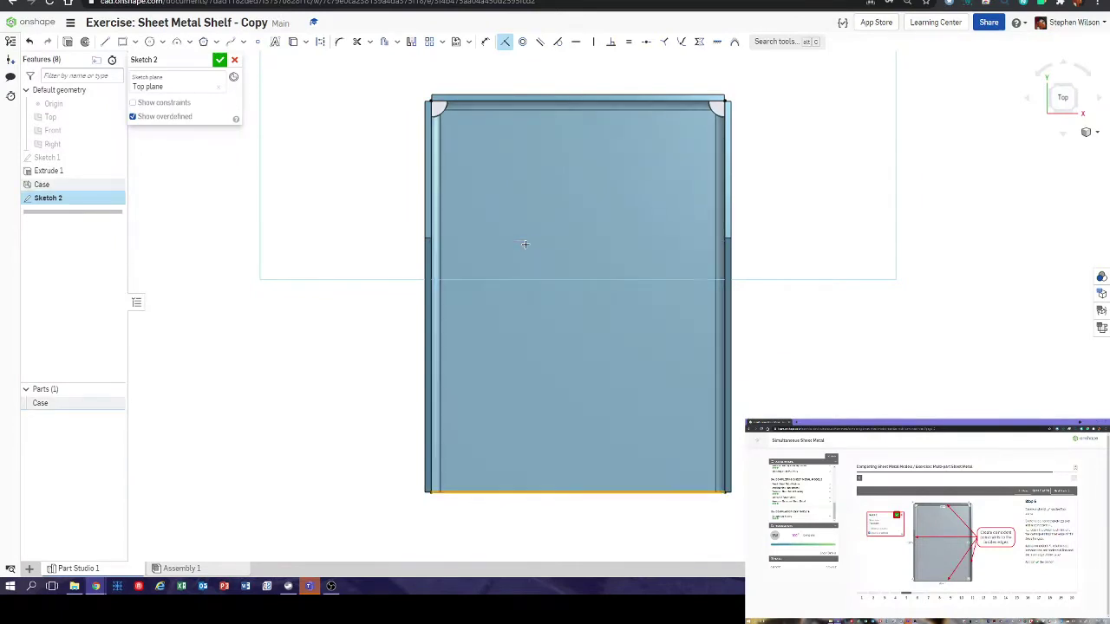
click(220, 59)
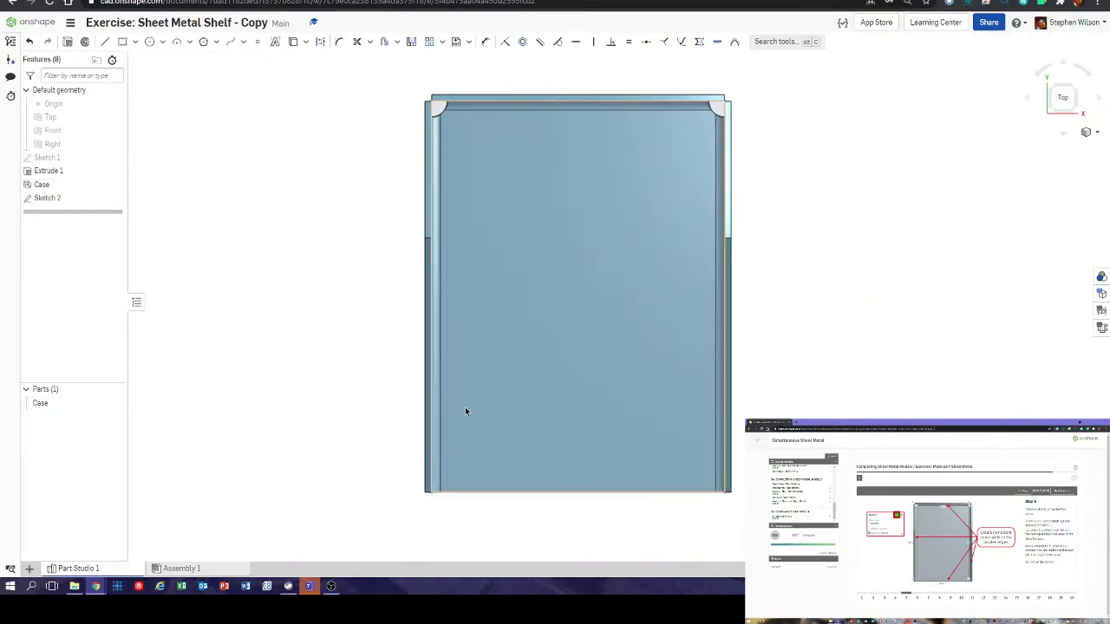
- Create a new sheet metal model by thickening the rectangular region of Sketch 2 to 0.25 in
mouse_move(465, 405)
right_down()
mouse_move(356, 324)
mouse_move(362, 399)
mouse_move(437, 382)
mouse_move(464, 399)
mouse_move(599, 397)
right_up()
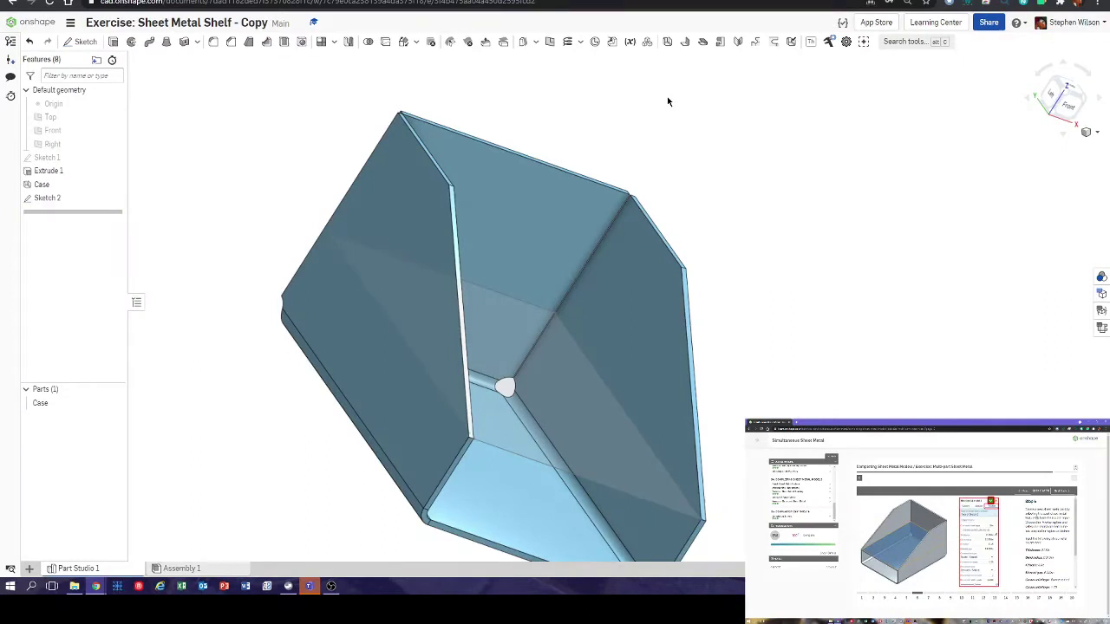
click(667, 41)
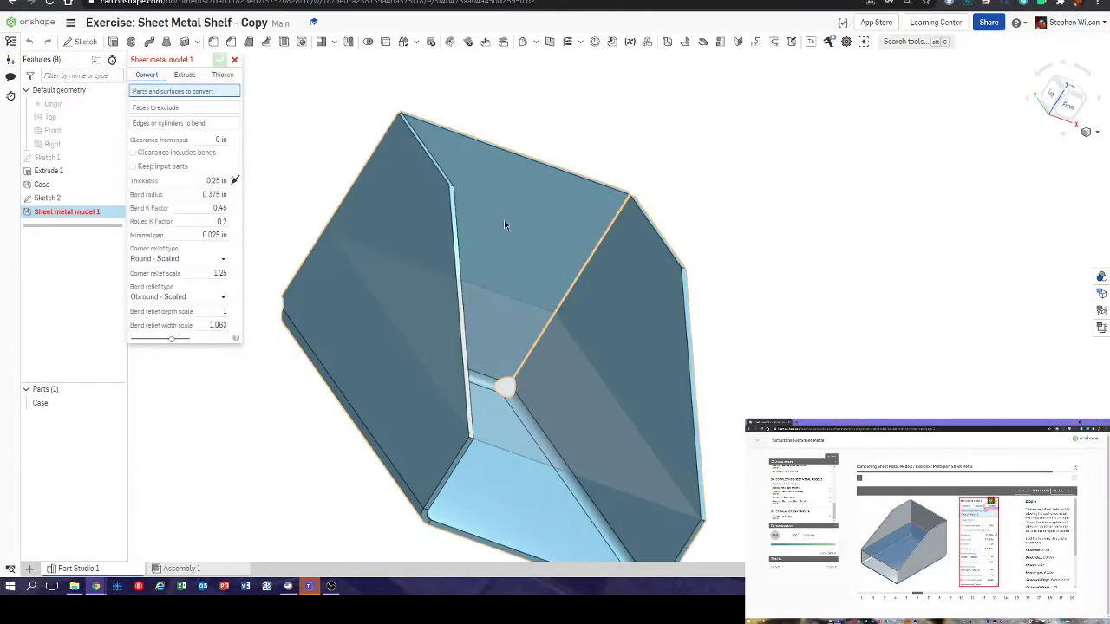
click(552, 368)
key(Up)
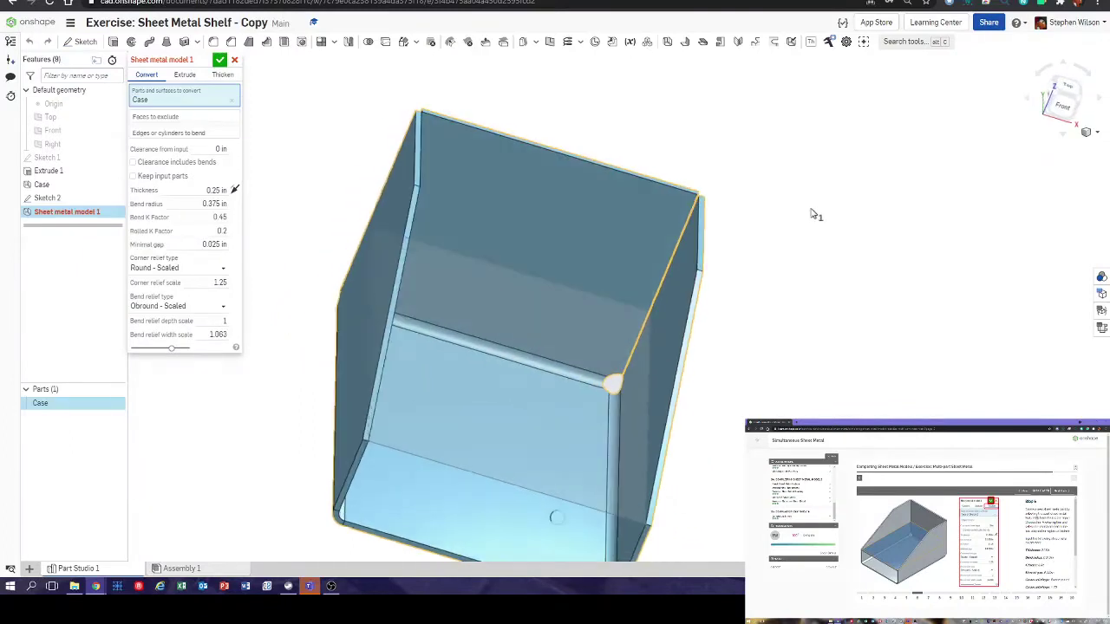
click(231, 101)
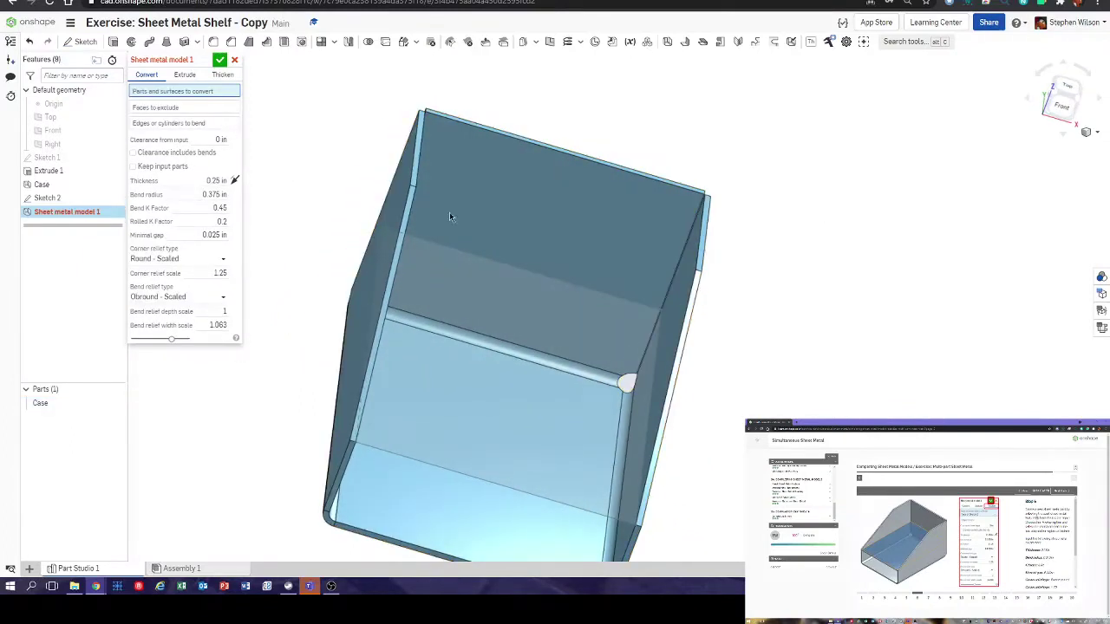
right_drag(359, 458, 185, 81)
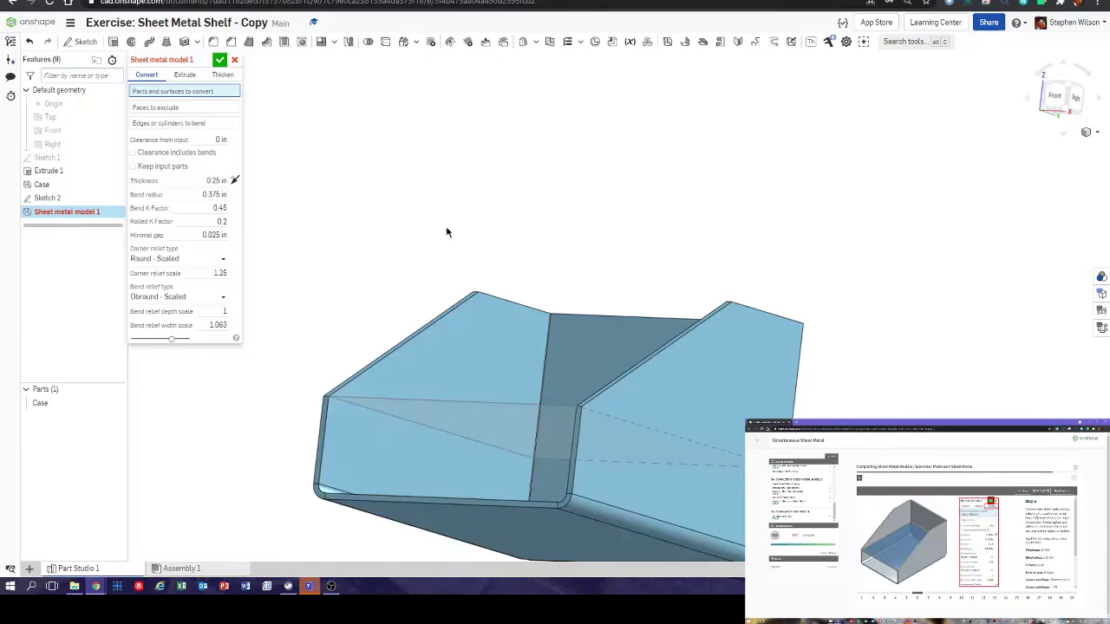
right_drag(447, 233, 462, 253)
click(222, 74)
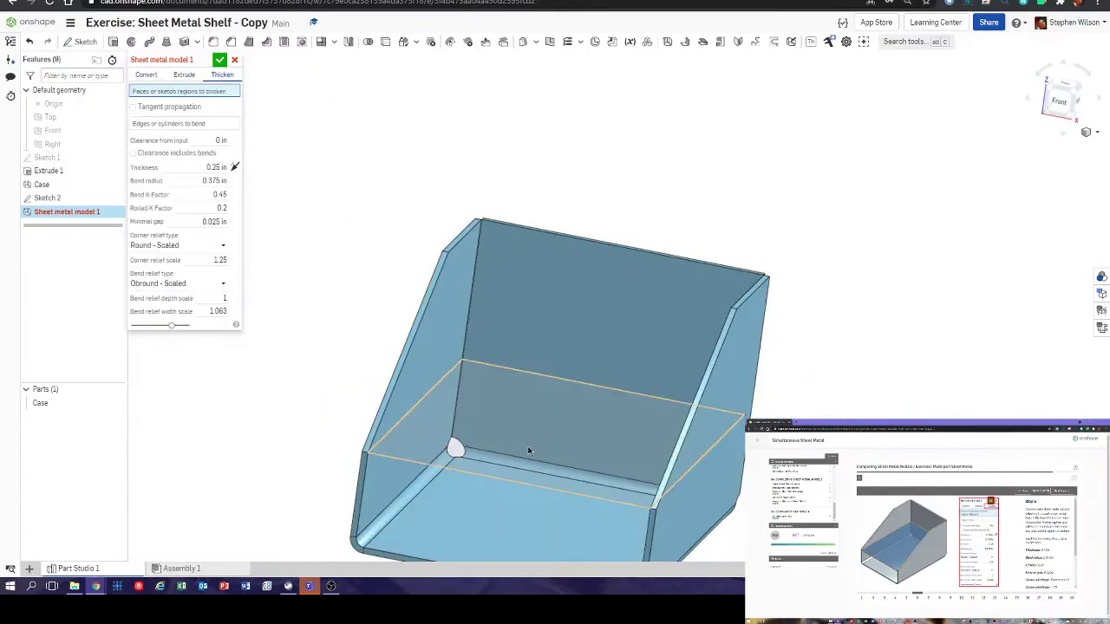
click(502, 408)
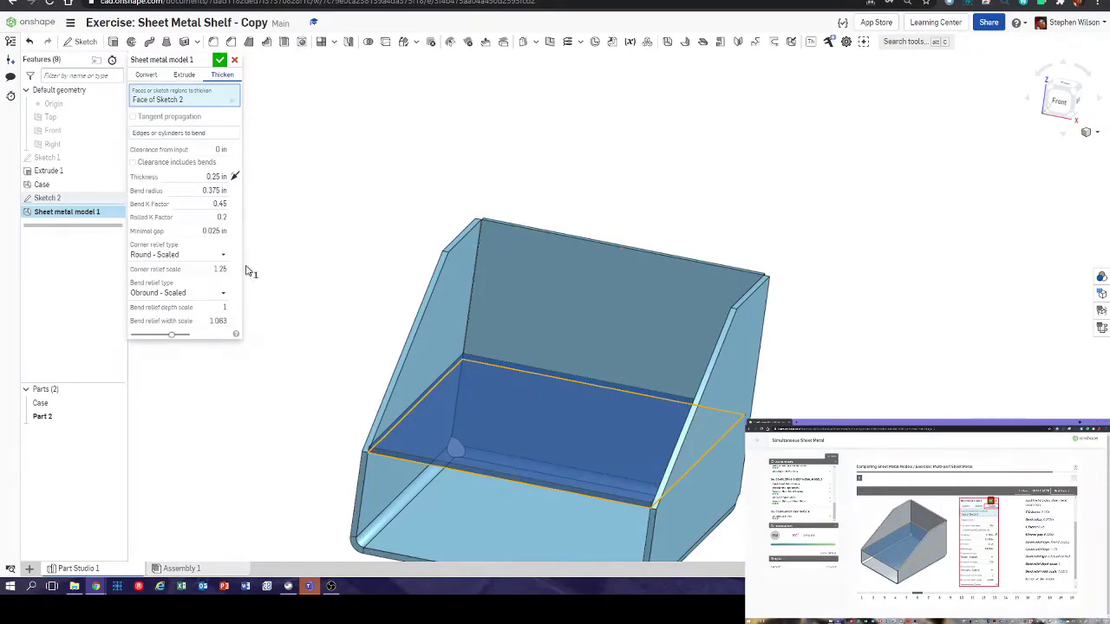
key(Return)
- Rename both the new sheet metal model feature and its resulting part as Shelf
right_drag(520, 217, 672, 215)
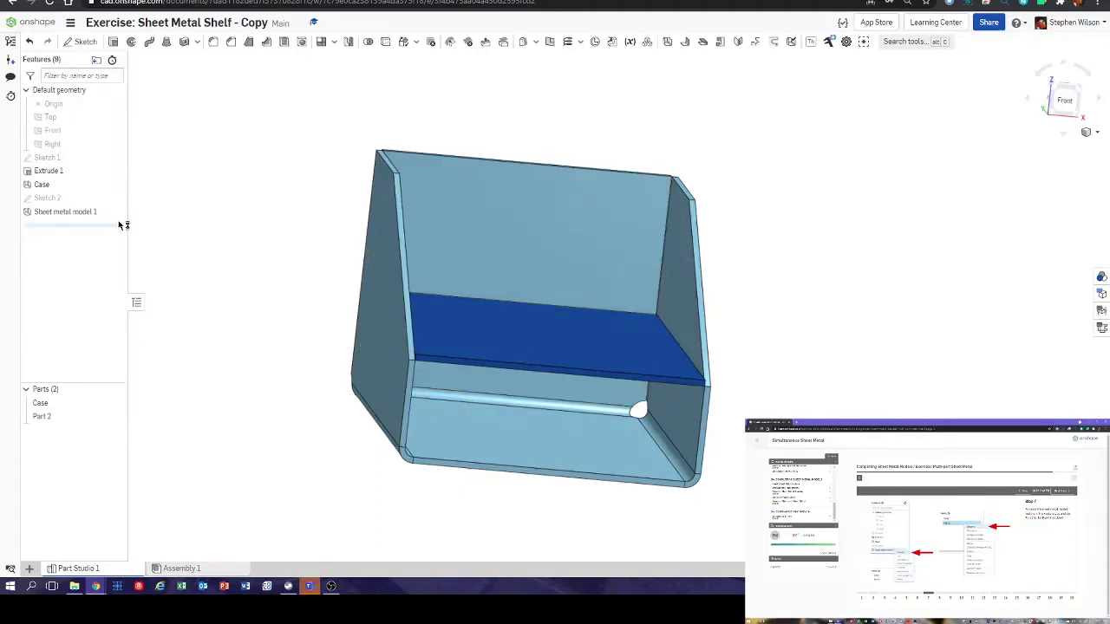
right_click(72, 215)
click(91, 216)
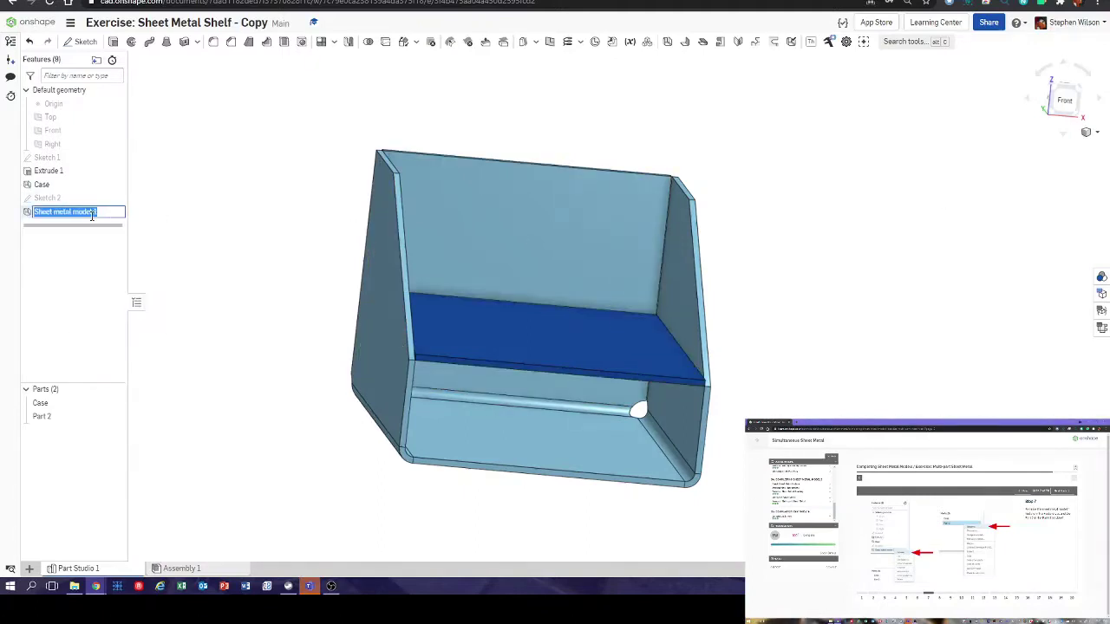
text(Shelf)
key(Return)
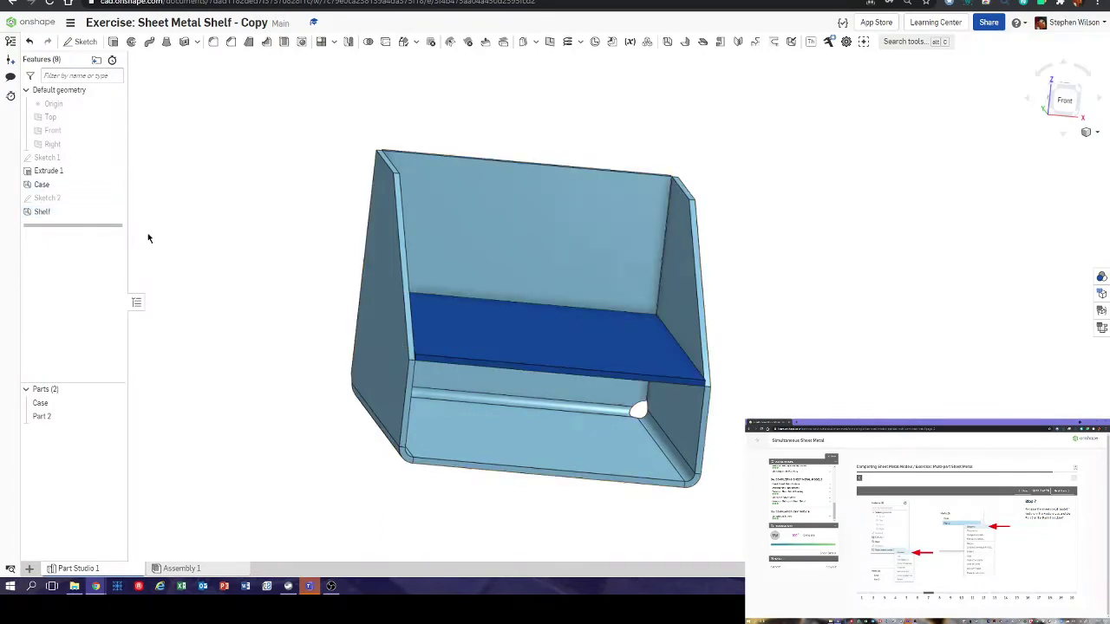
right_click(79, 416)
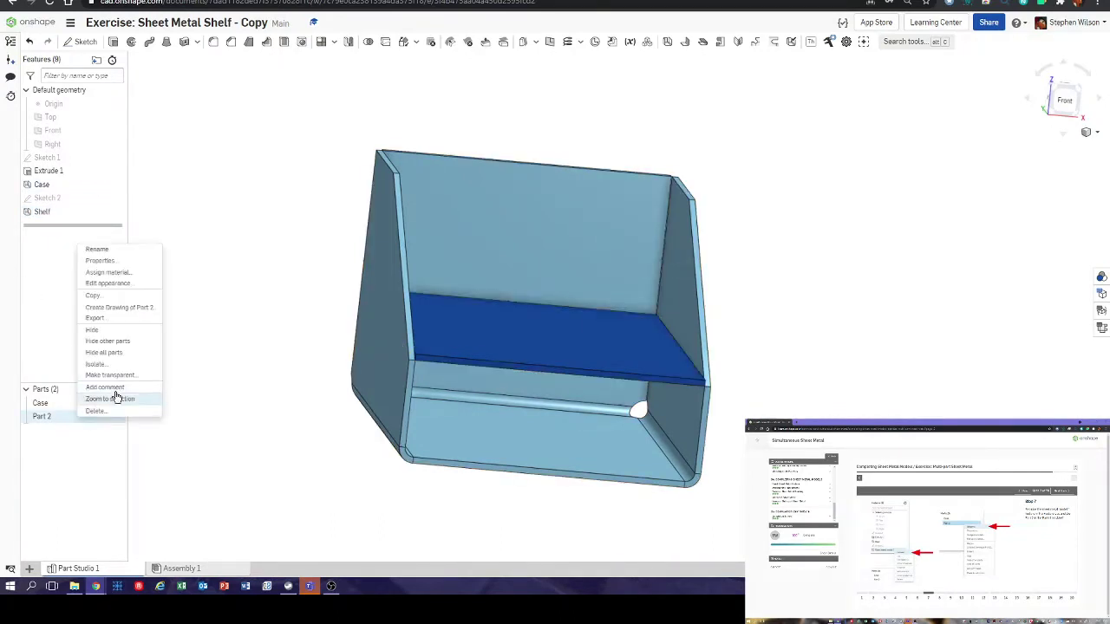
click(111, 255)
text(Shelf)
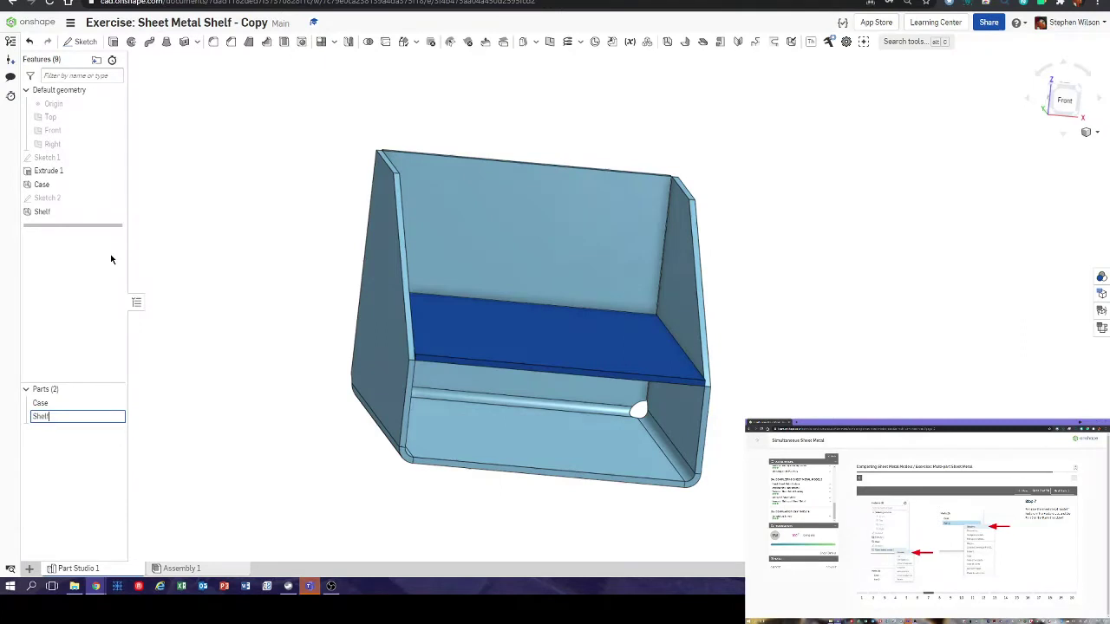
key(Return)
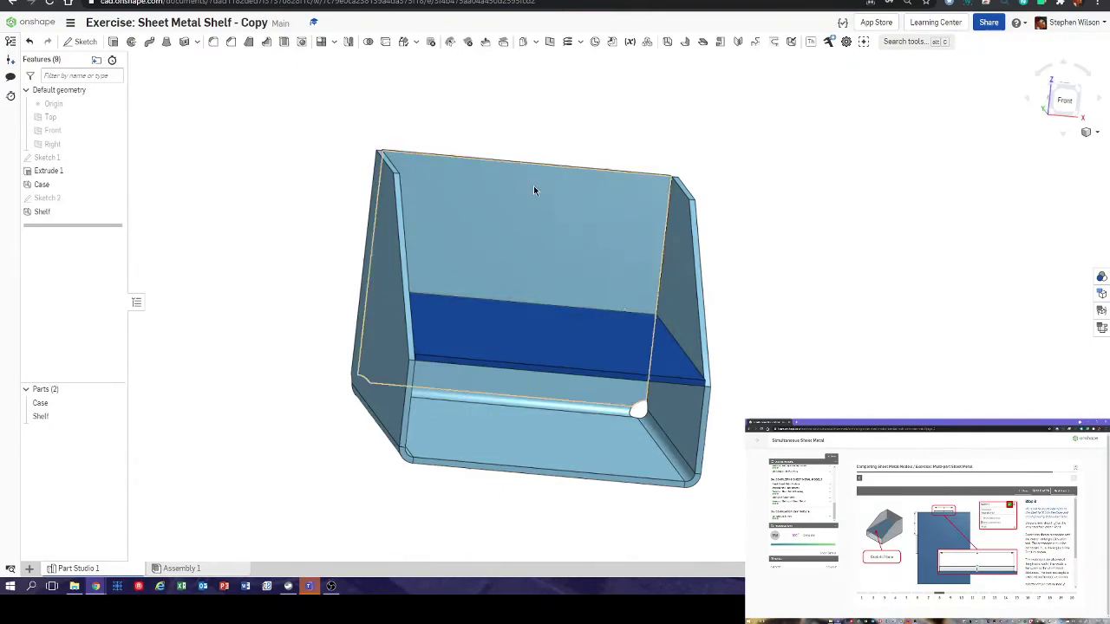
- Start a new sketch on the shelf's top face, view it straight on, and hide the Case part
right_drag(503, 251, 512, 275)
key(shift+s)
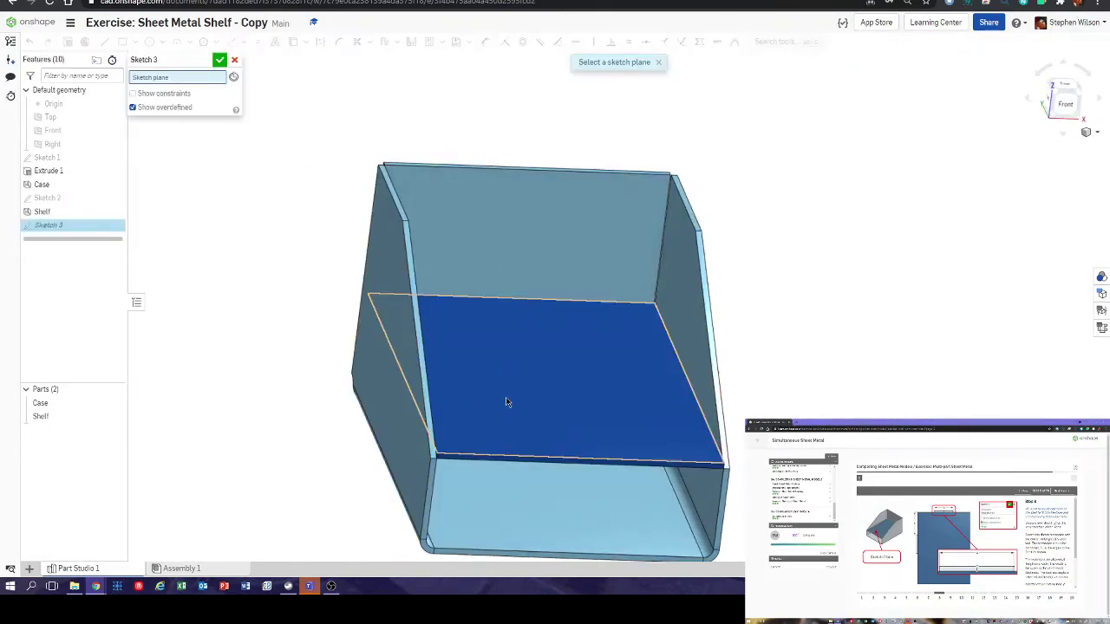
click(508, 393)
key(n)
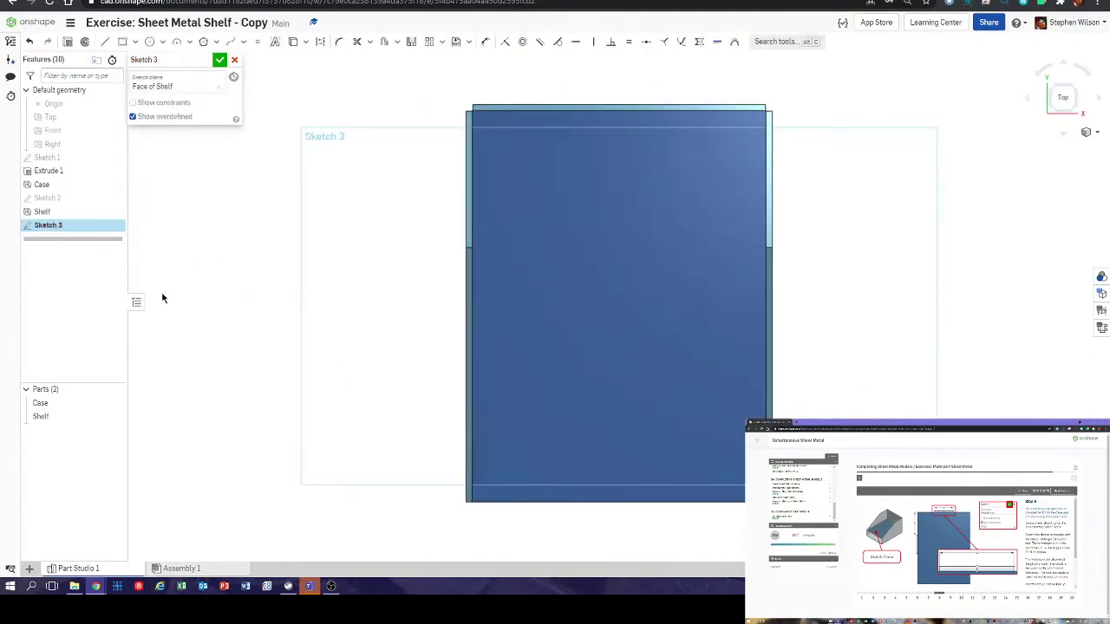
click(111, 403)
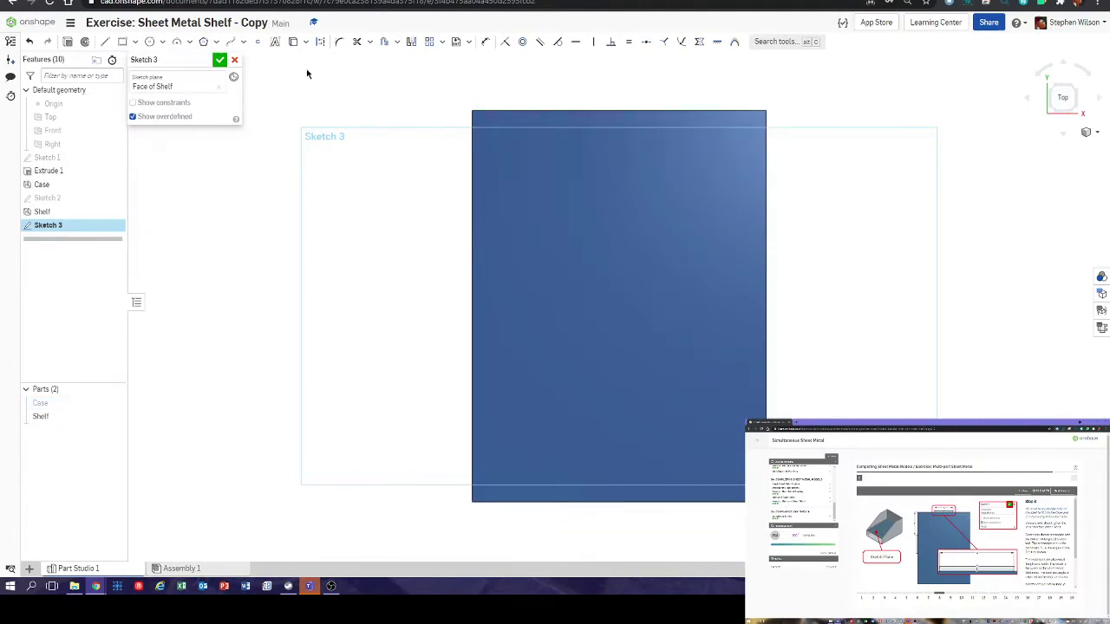
- Draw a corner rectangle about 6.7 in wide outward from the shelf's rear edge and set its depth to 0.25 in
click(123, 42)
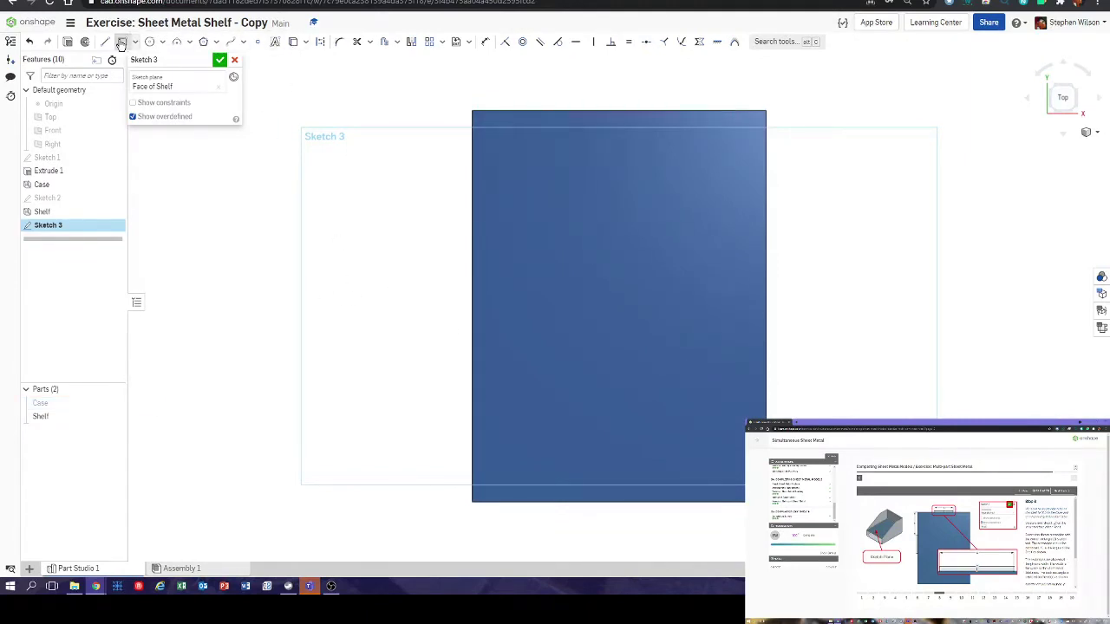
click(527, 110)
click(692, 82)
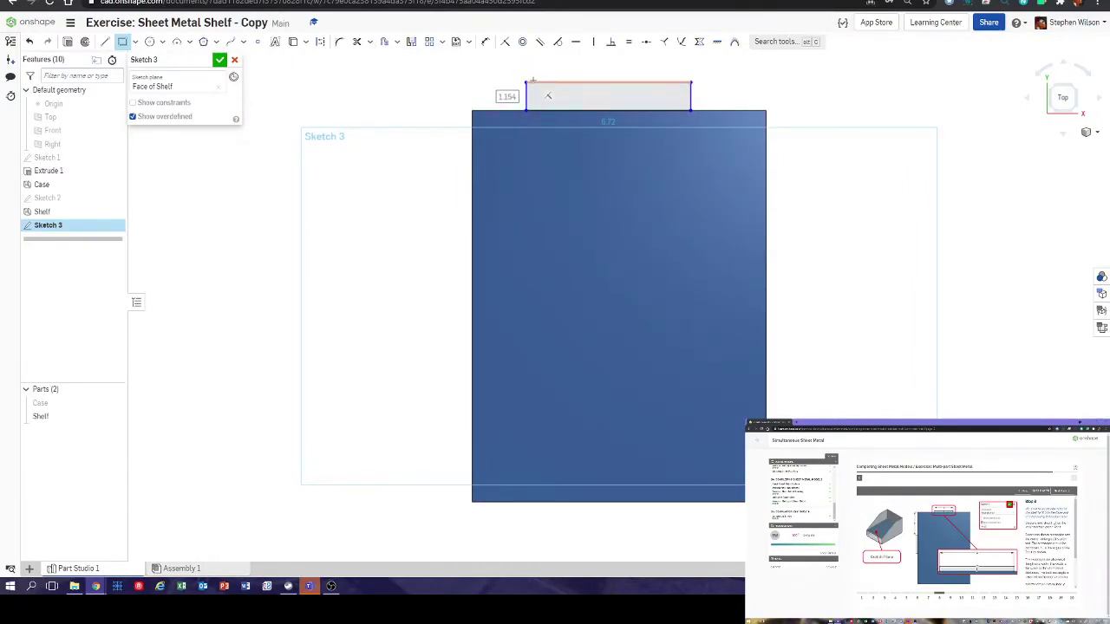
click(549, 96)
text(0.25)
key(Return)
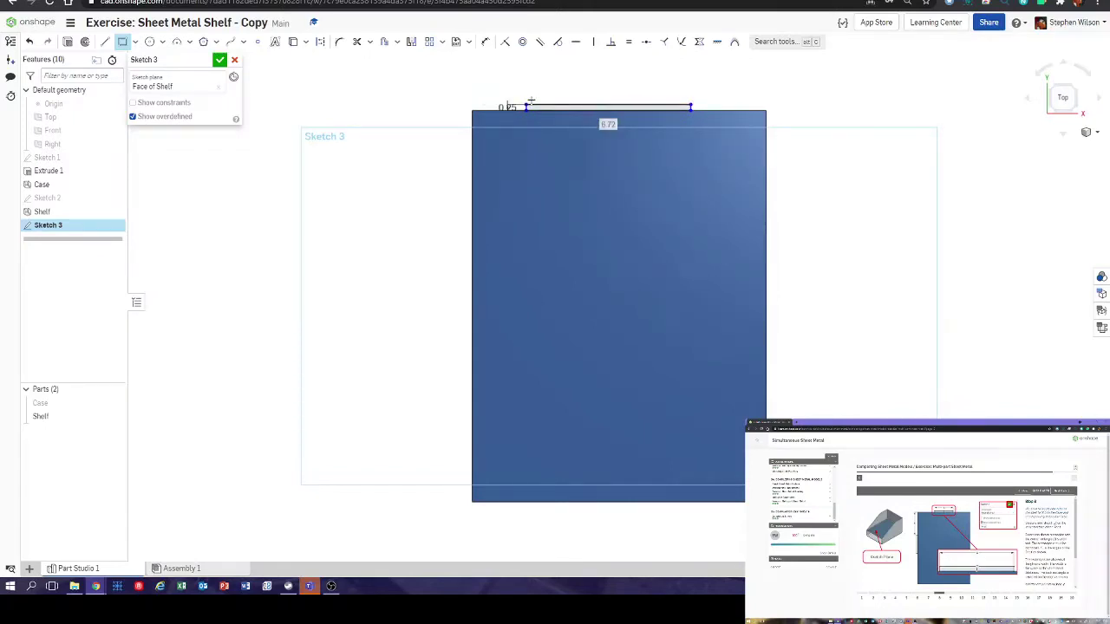
- Dimension the rear rectangle's width as 4 in and move the 0.25 in dimension clear of the geometry
click(485, 42)
click(545, 105)
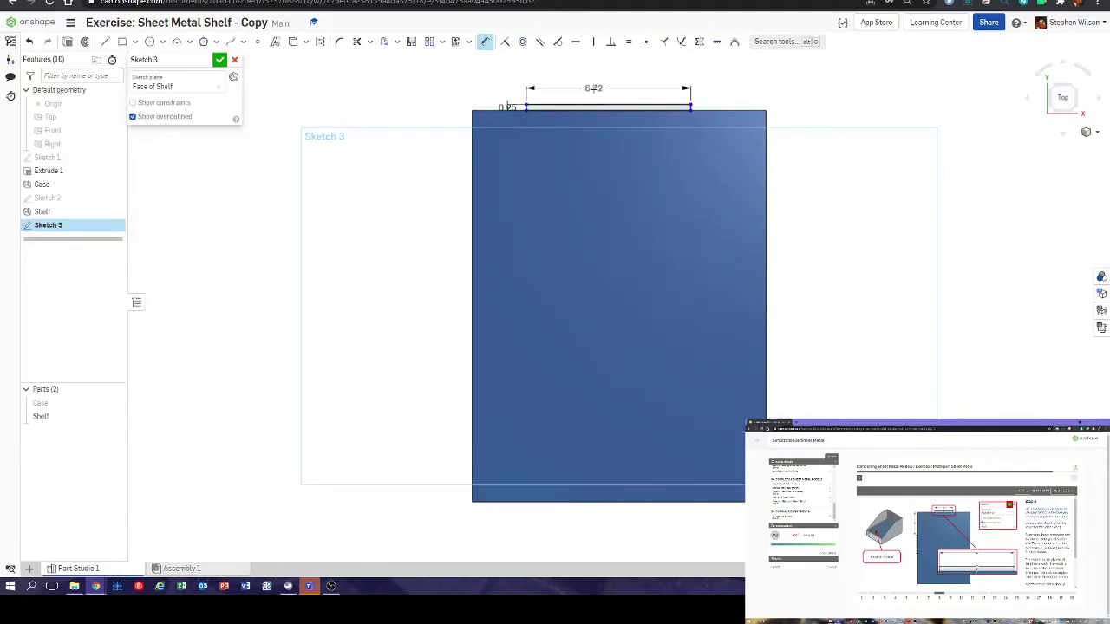
click(609, 90)
text(4)
key(Return)
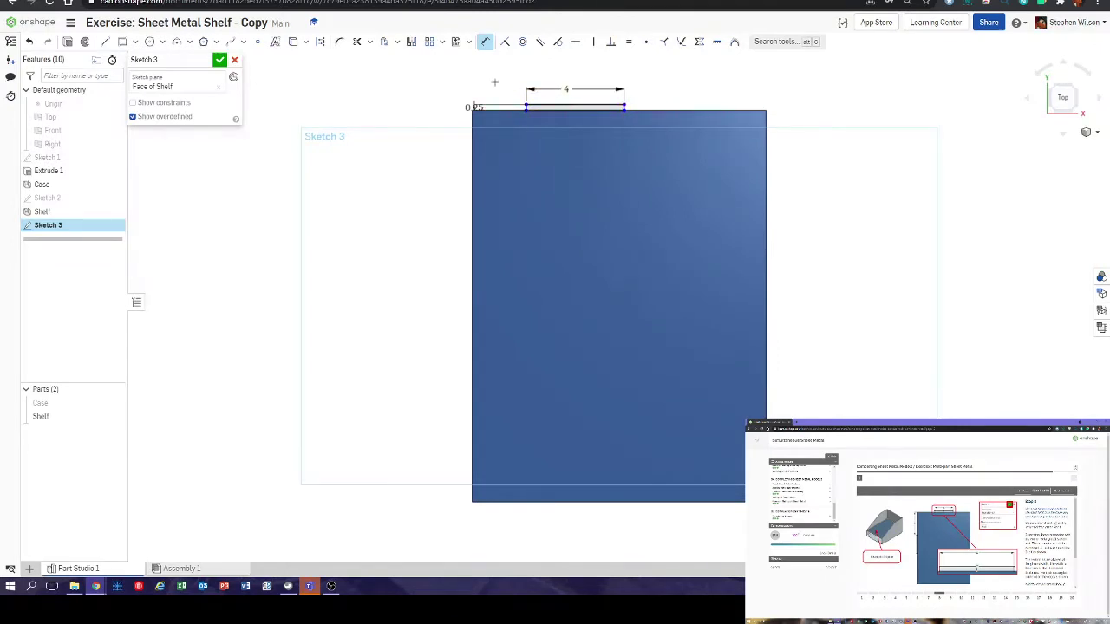
key(Escape)
drag(473, 106, 456, 82)
click(699, 42)
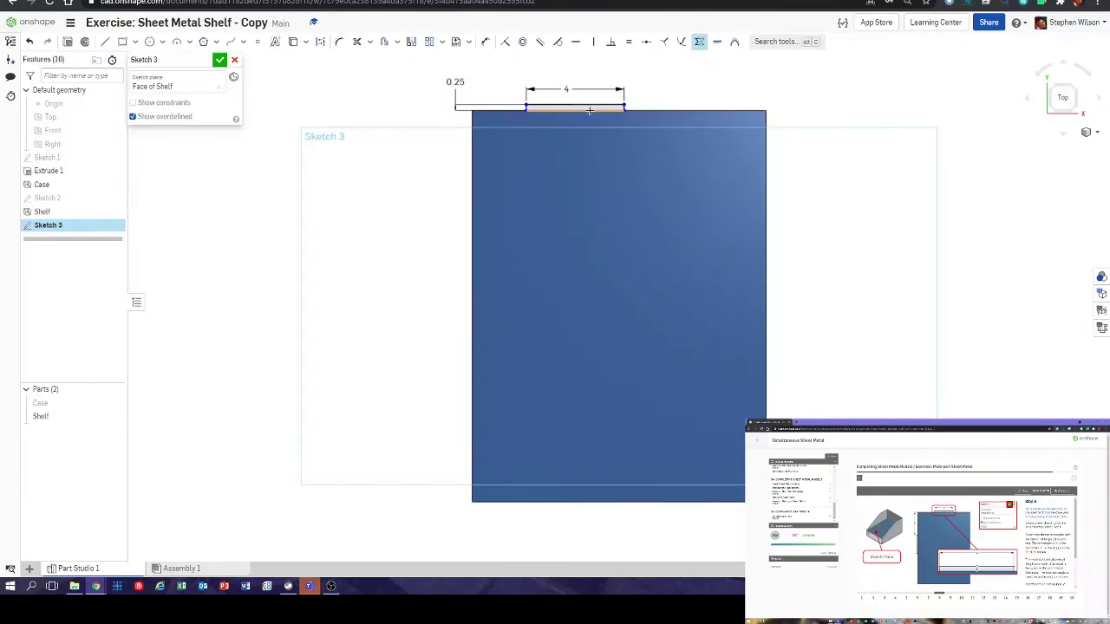
click(589, 110)
scroll(617, 120, up, 3)
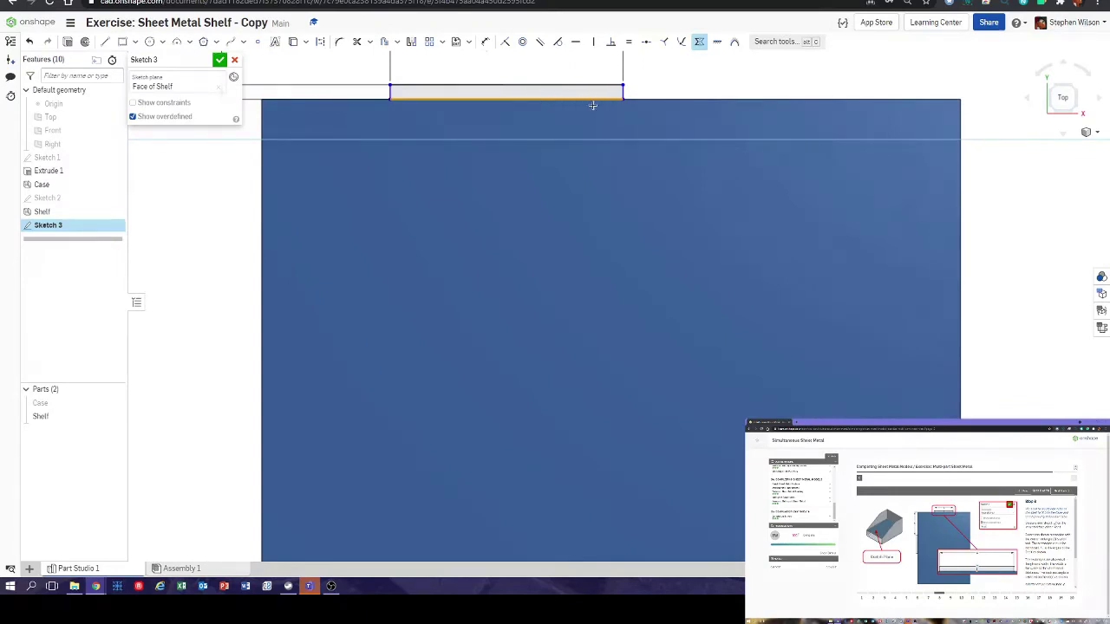
- Draw a vertical construction line from the midpoint of the shelf's rear edge toward the front
click(105, 42)
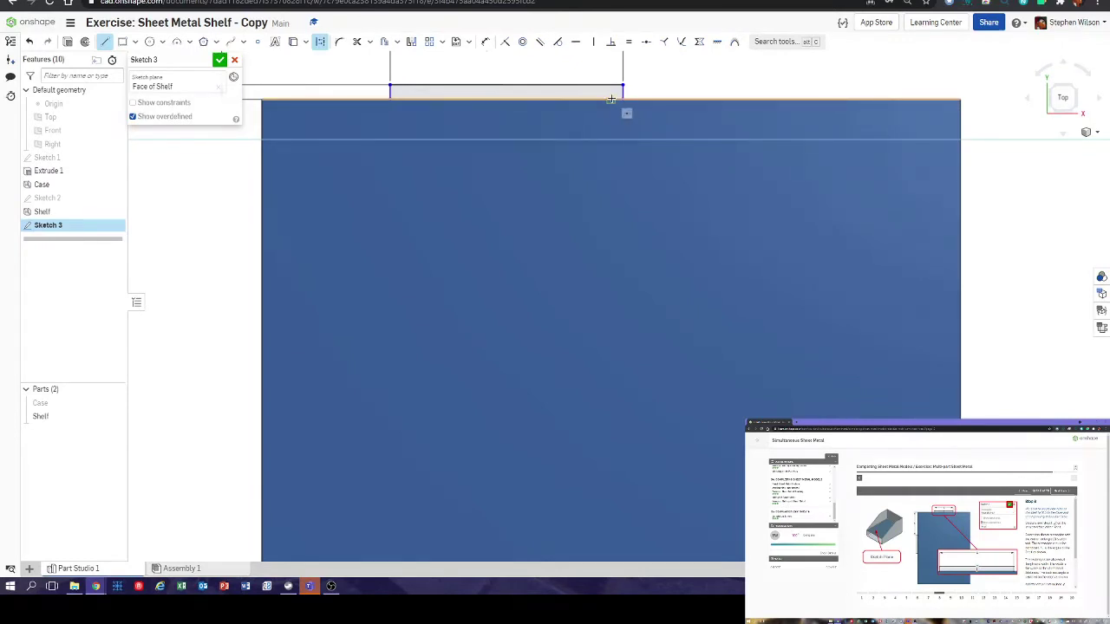
click(611, 100)
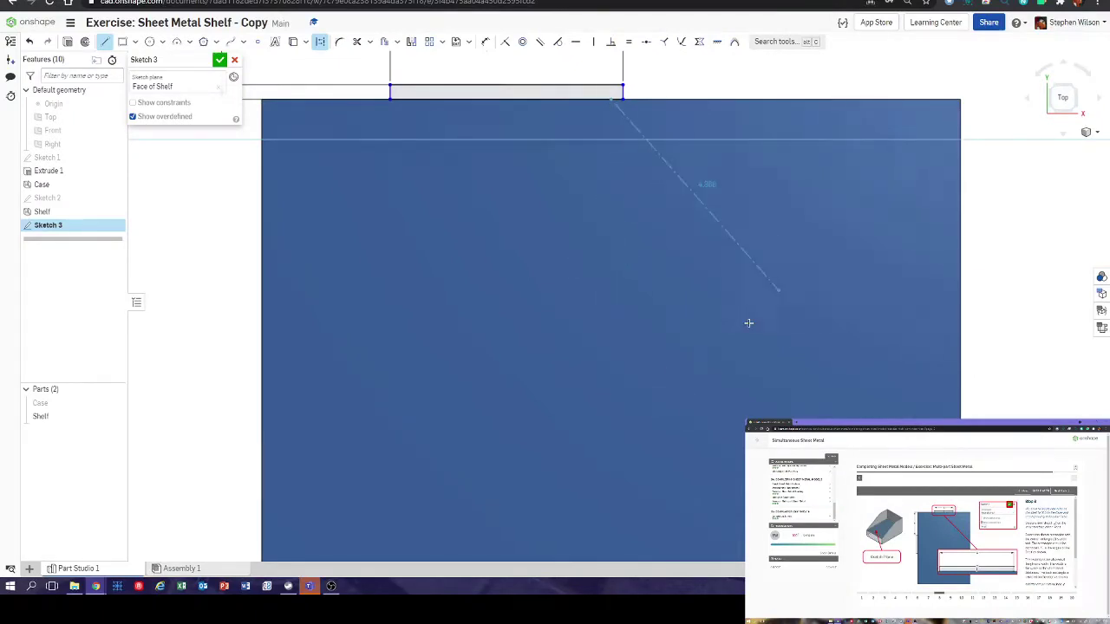
click(612, 435)
key(Escape)
middle_drag(527, 141, 554, 180)
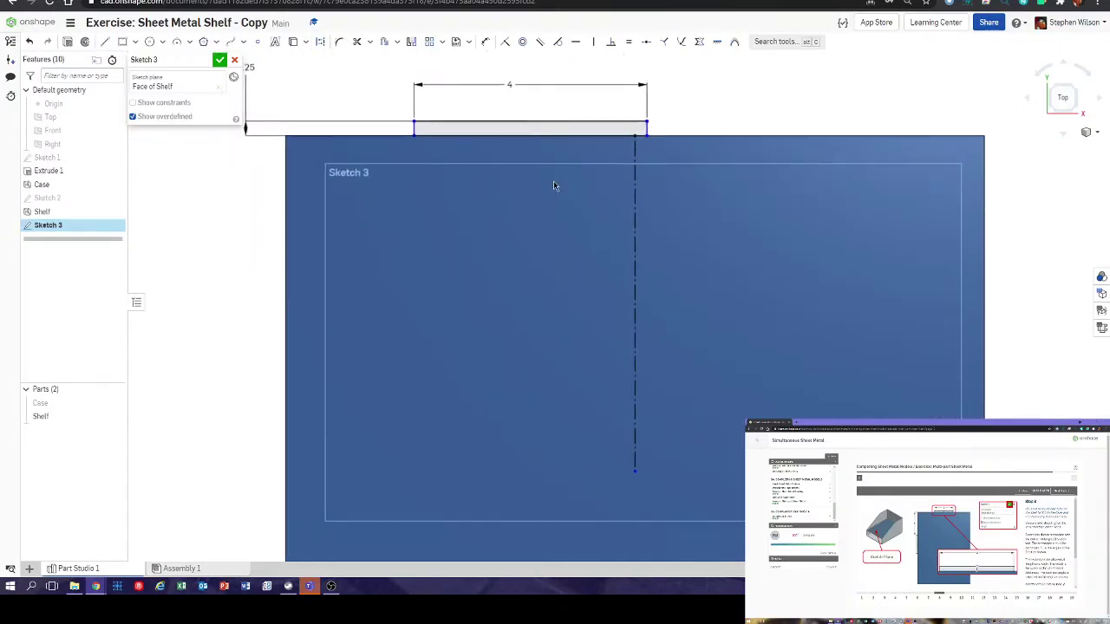
- Make the rear rectangle's two short sides symmetric about the vertical construction line
click(700, 42)
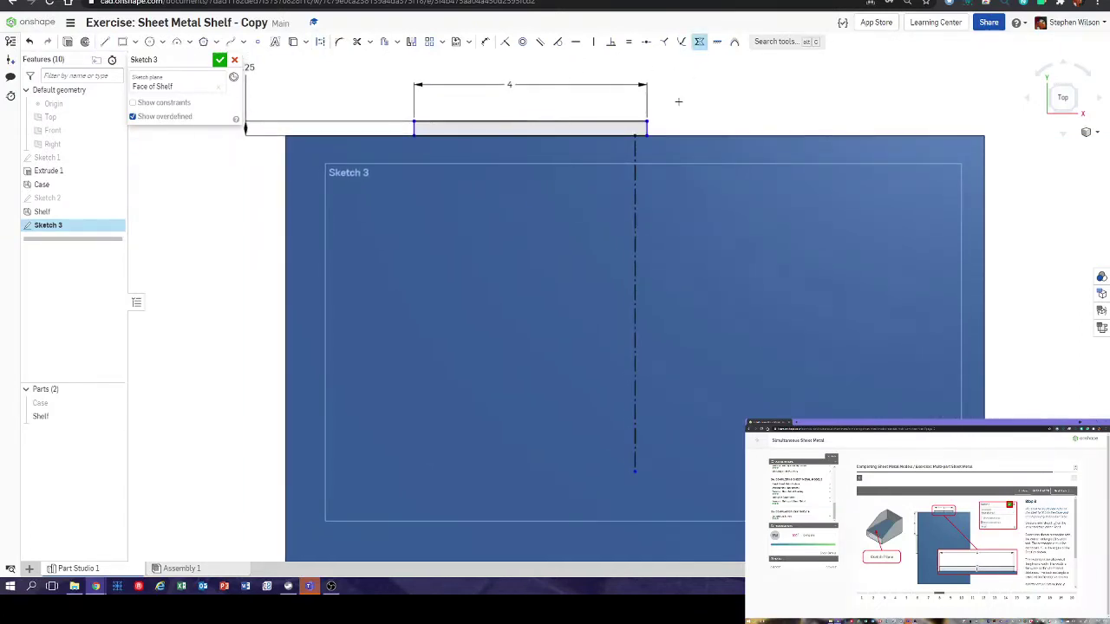
click(636, 147)
click(414, 128)
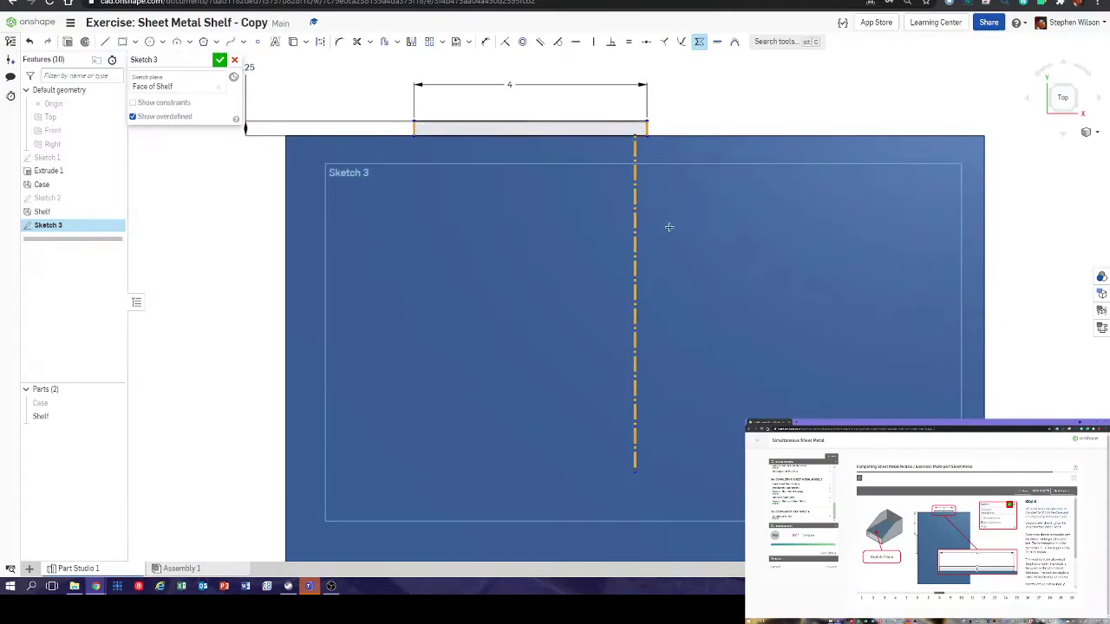
click(651, 127)
scroll(671, 192, down, 3)
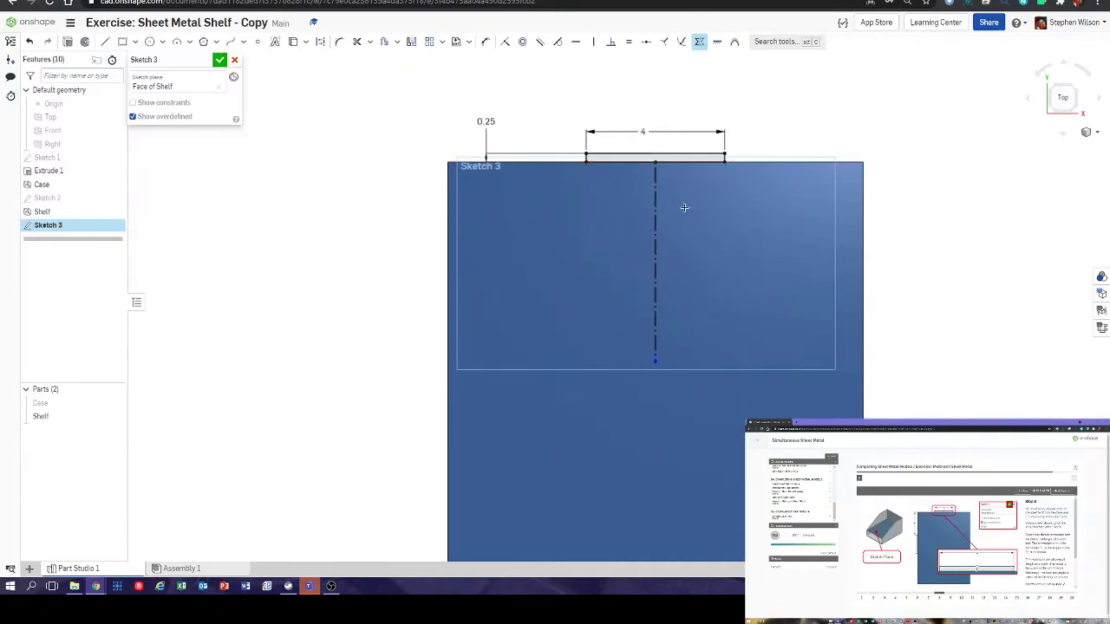
- Draw a corner rectangle about 2.3 in by 5.6 in outward from the shelf's left side edge
click(123, 42)
click(448, 241)
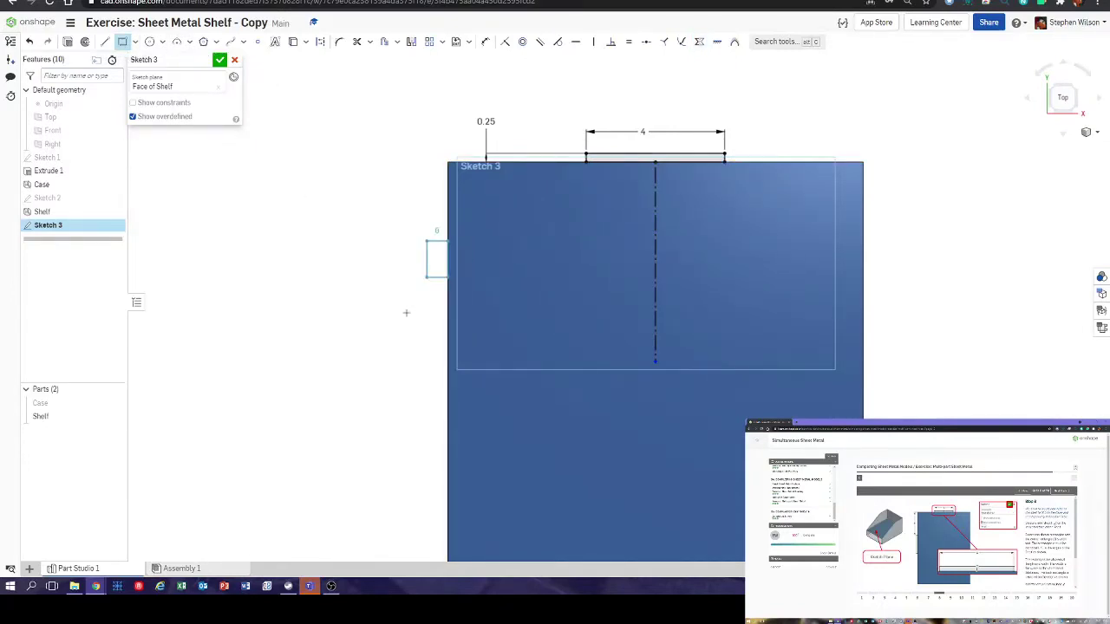
click(369, 434)
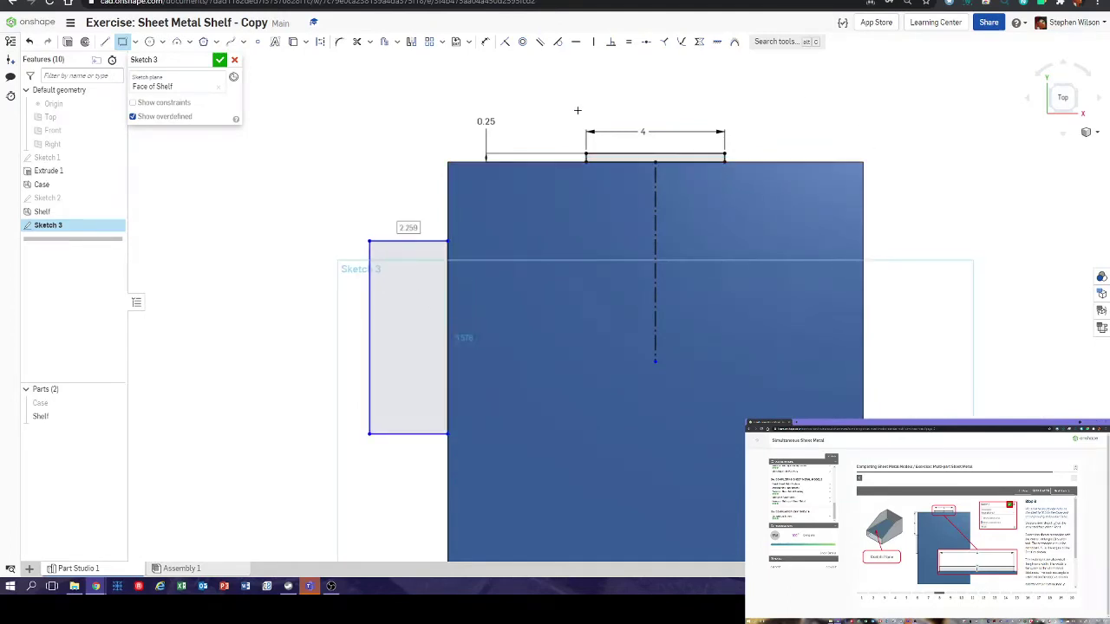
- Make the side rectangle's long and short sides equal to the rear rectangle's corresponding long and short sides
click(629, 42)
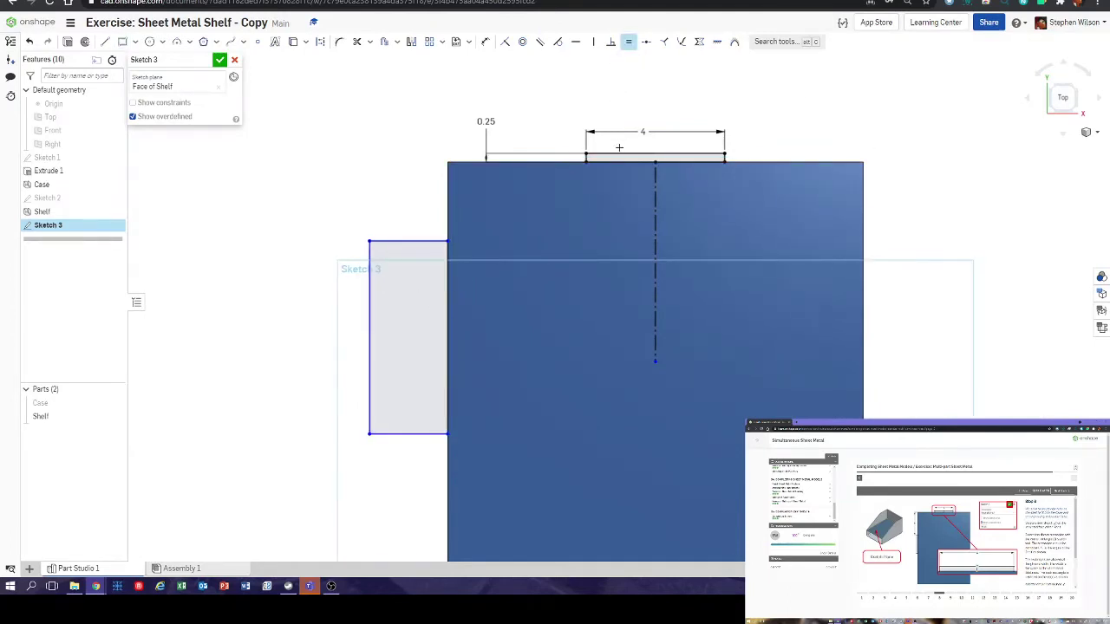
click(618, 154)
click(368, 322)
click(421, 297)
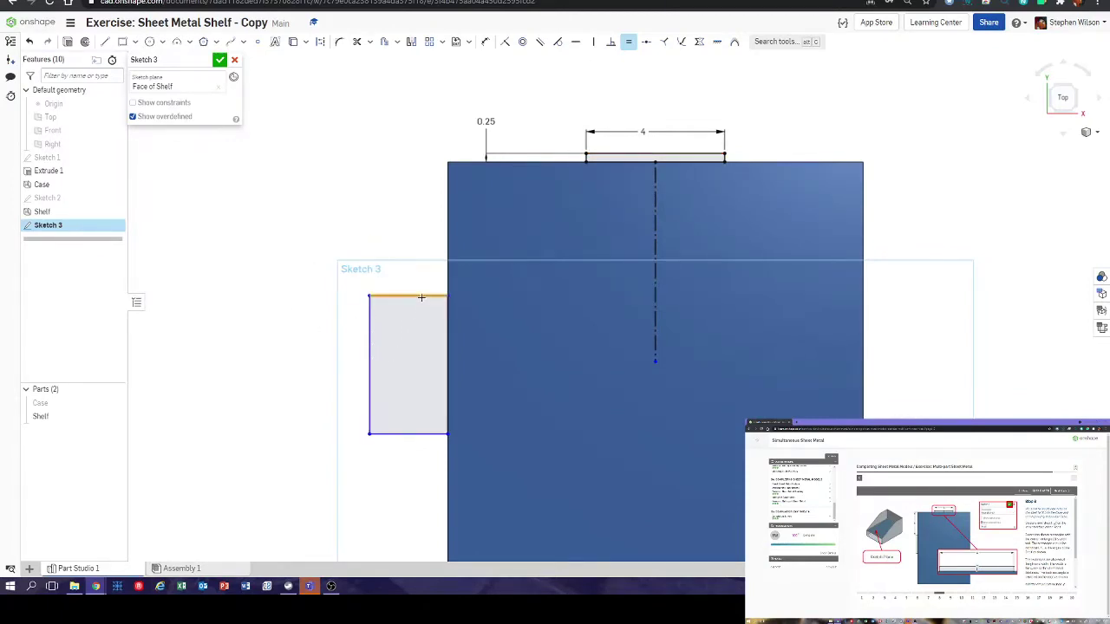
click(586, 157)
- Dimension the distance from the shelf's rear edge to the near end of the side rectangle as 5 in
click(485, 42)
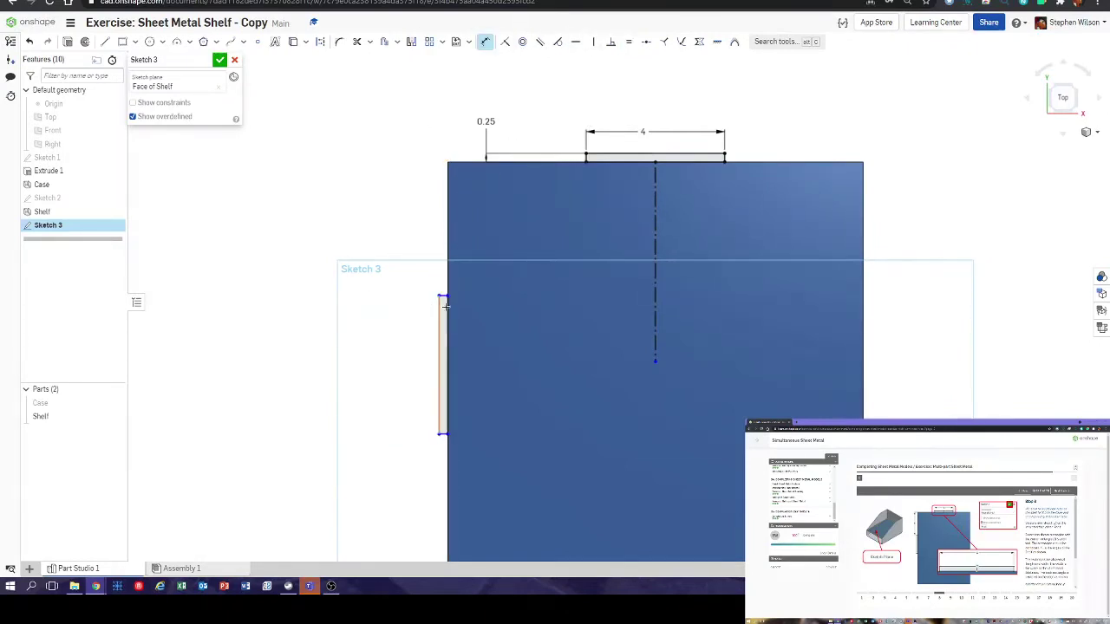
click(438, 163)
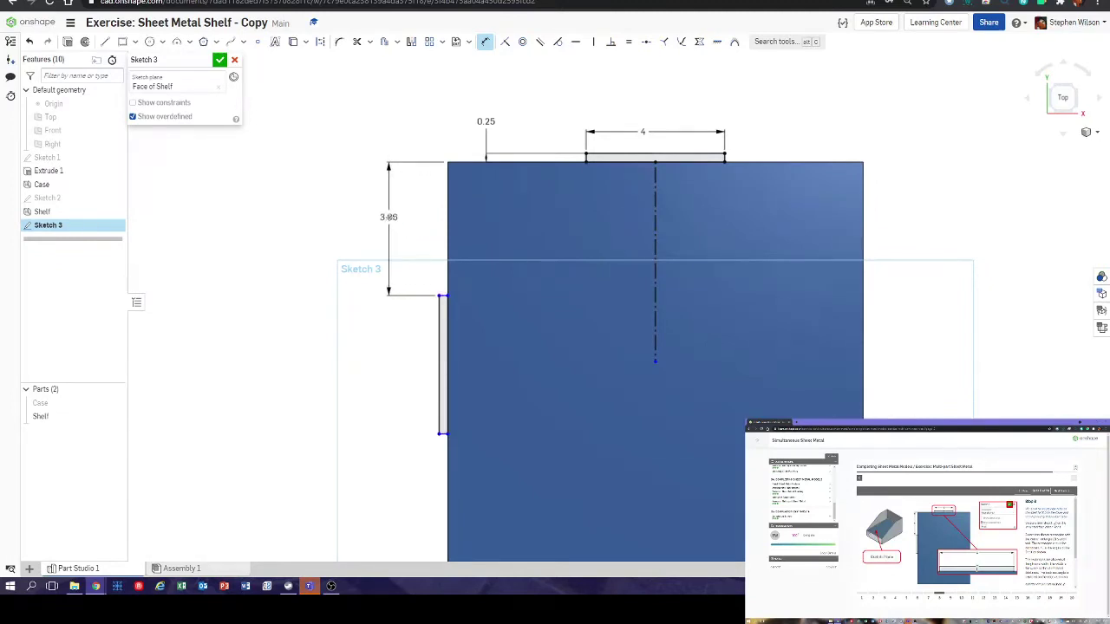
click(388, 217)
key(Return)
text(5)
key(Return)
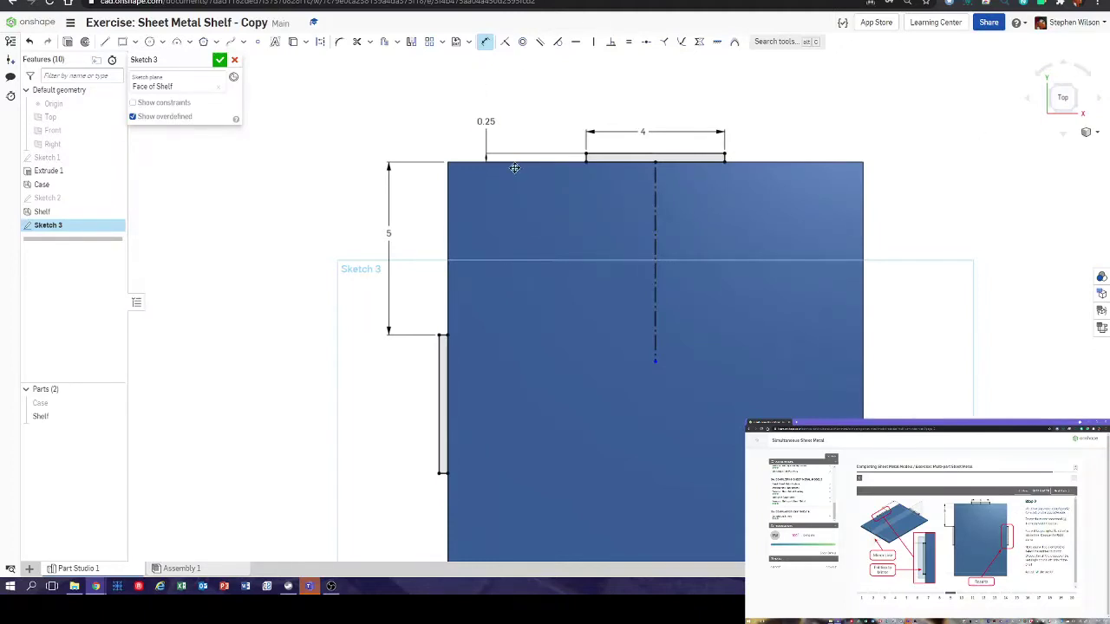
- Mirror the side rectangle about the vertical construction line to the opposite edge of the shelf
click(411, 42)
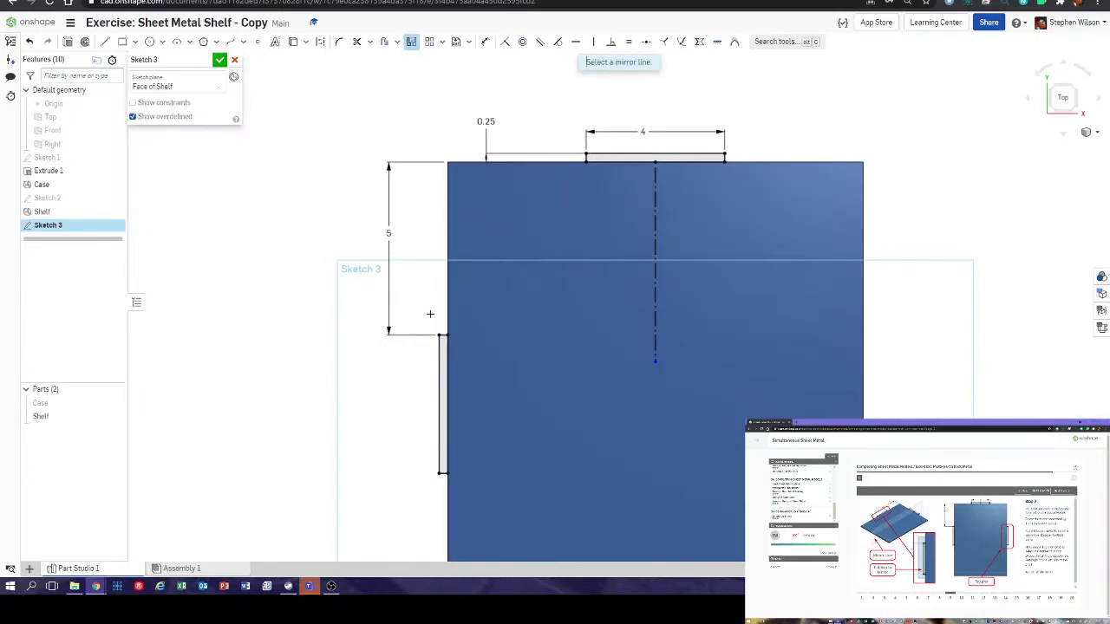
click(655, 242)
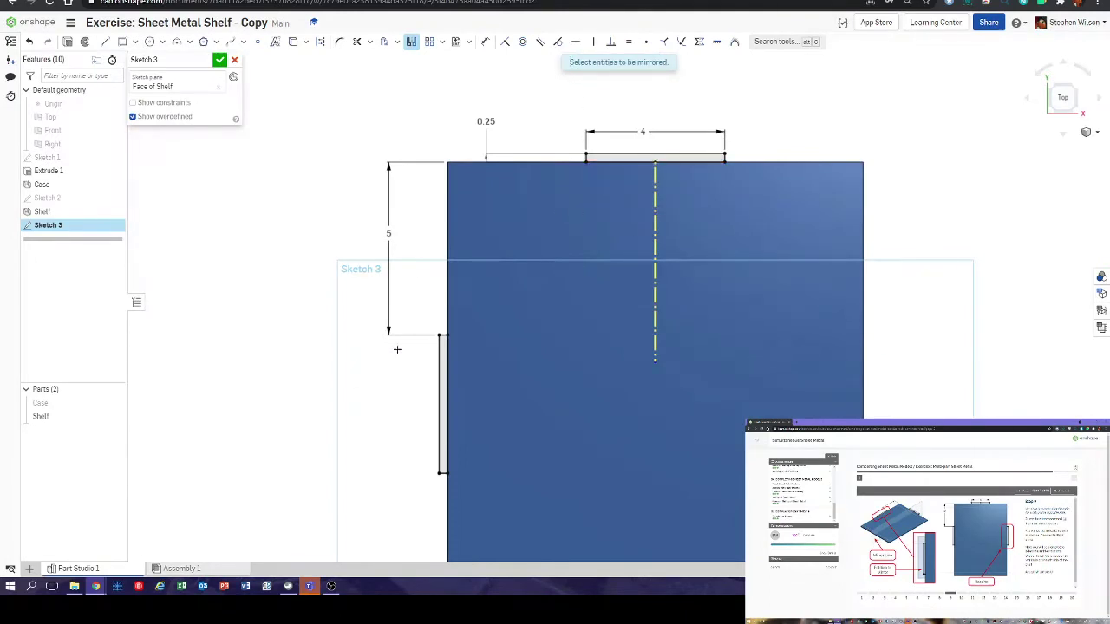
drag(418, 310, 531, 510)
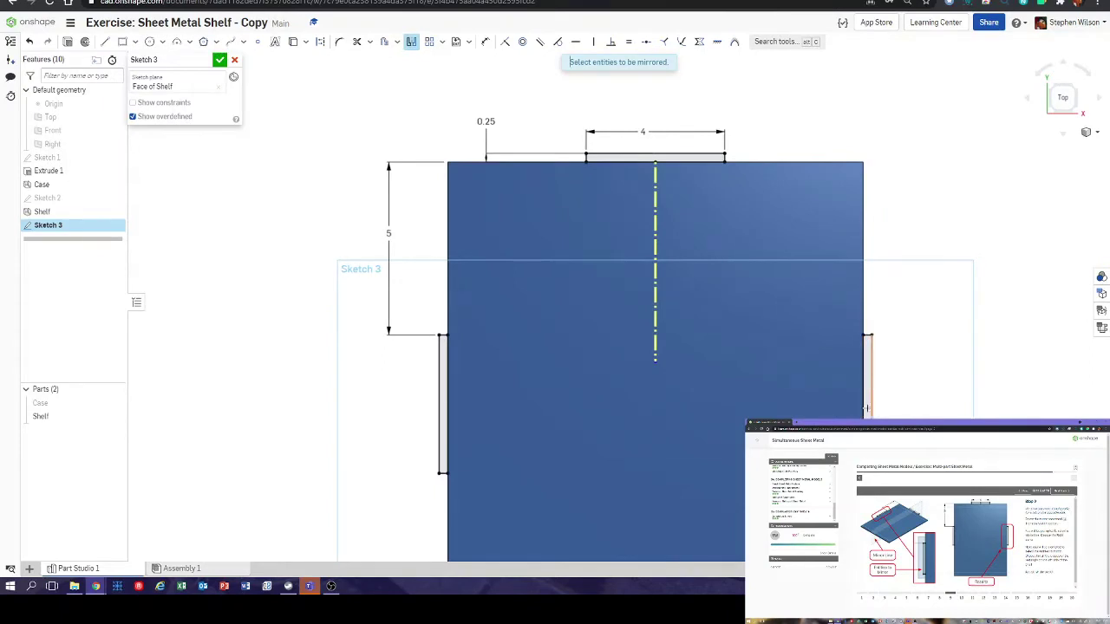
click(412, 42)
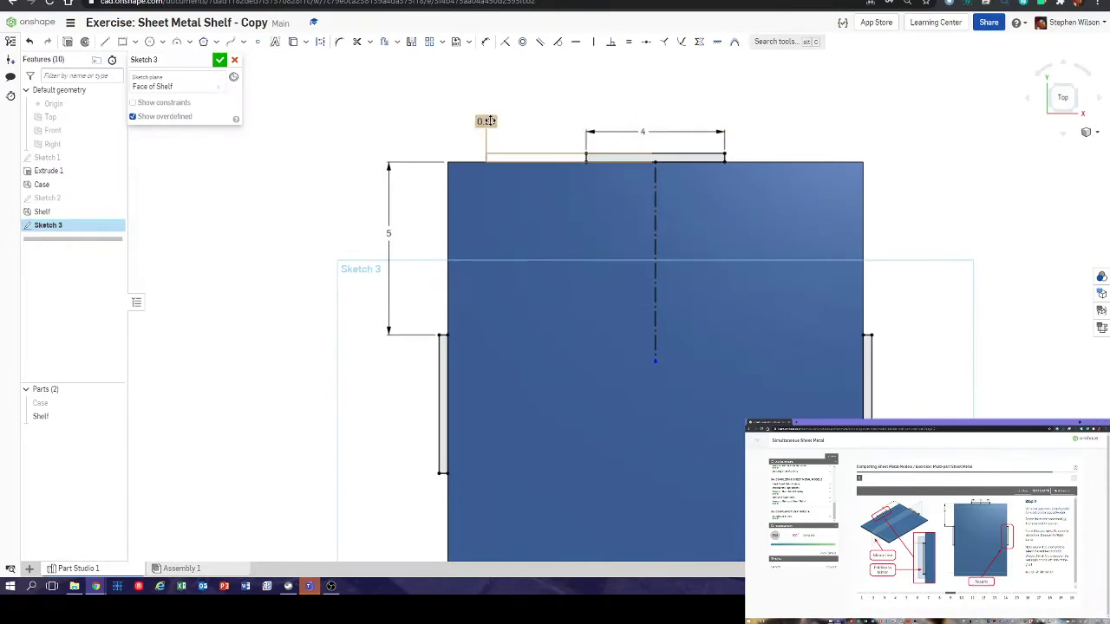
- Try a depth of 0.3 in for the rear rectangle and undo the change
double_click(492, 122)
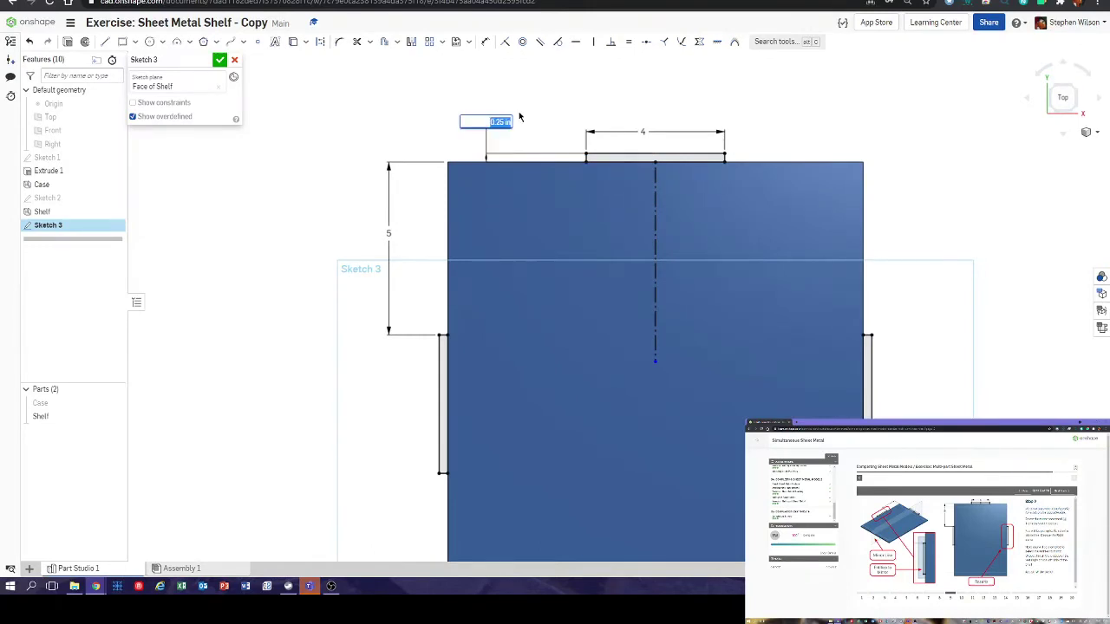
key(BackSpace)
text(0.3)
key(Return)
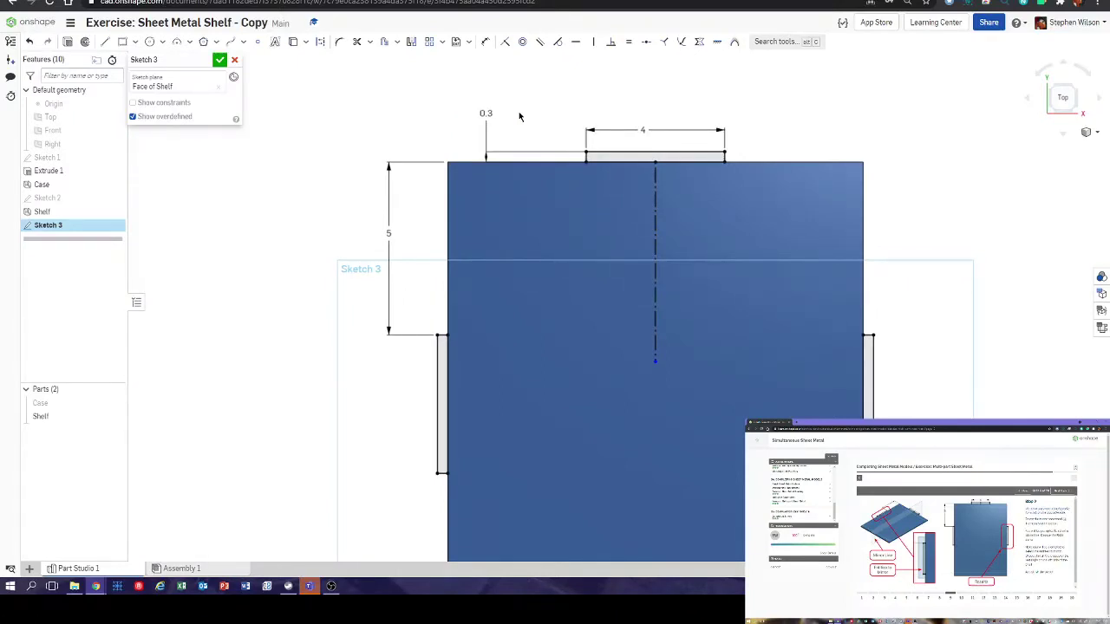
key(ctrl+z)
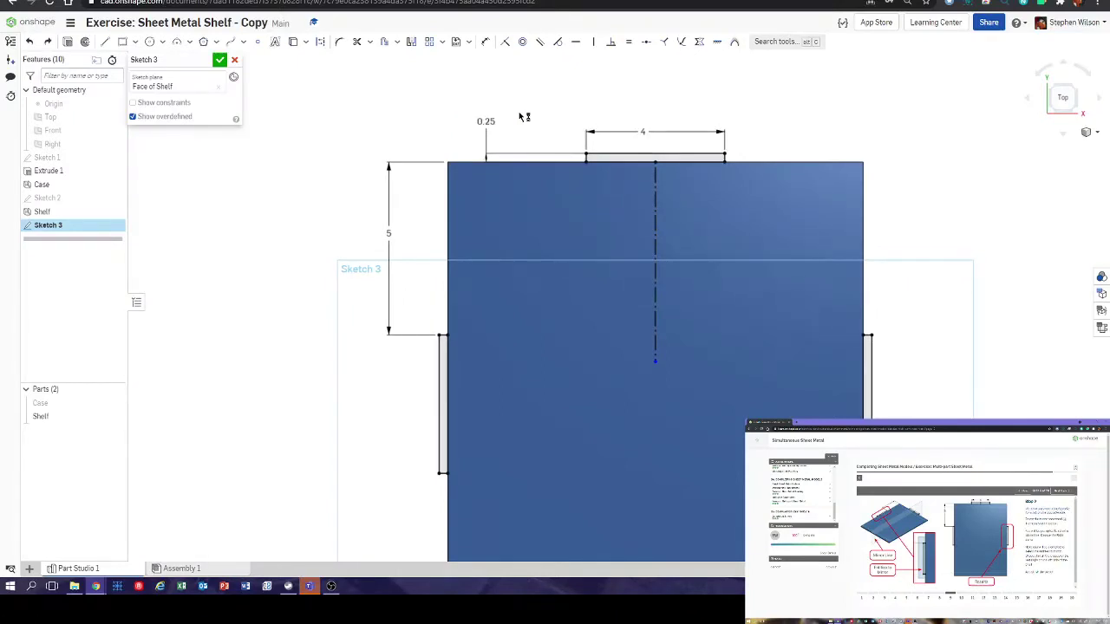
- Try a width of 6 in for the rear rectangle and undo the change
double_click(641, 131)
text(6)
key(Return)
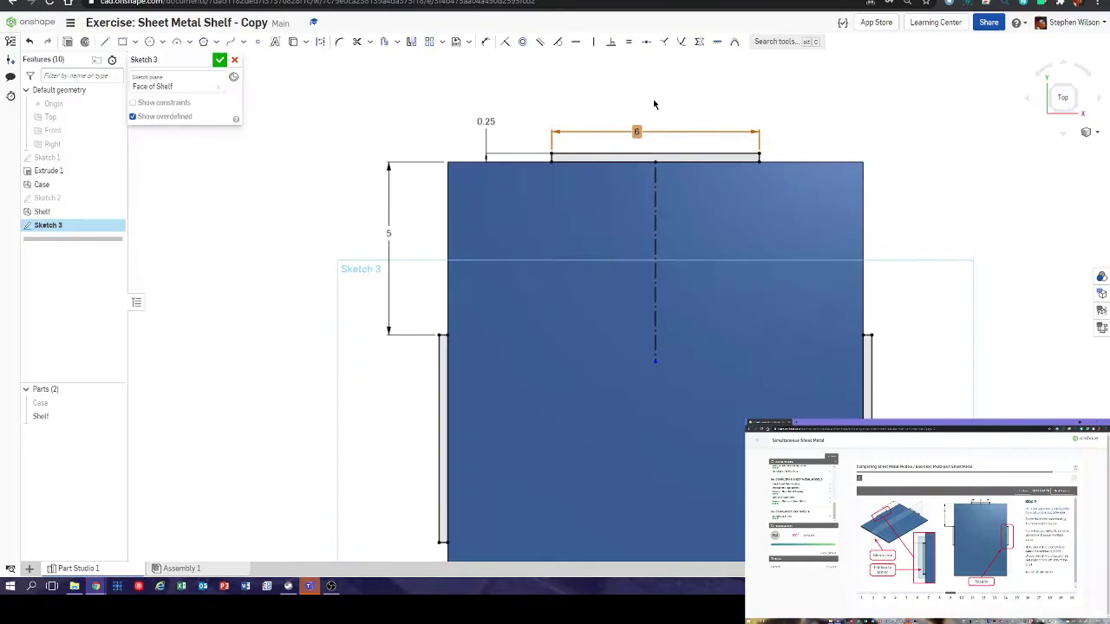
key(ctrl+z)
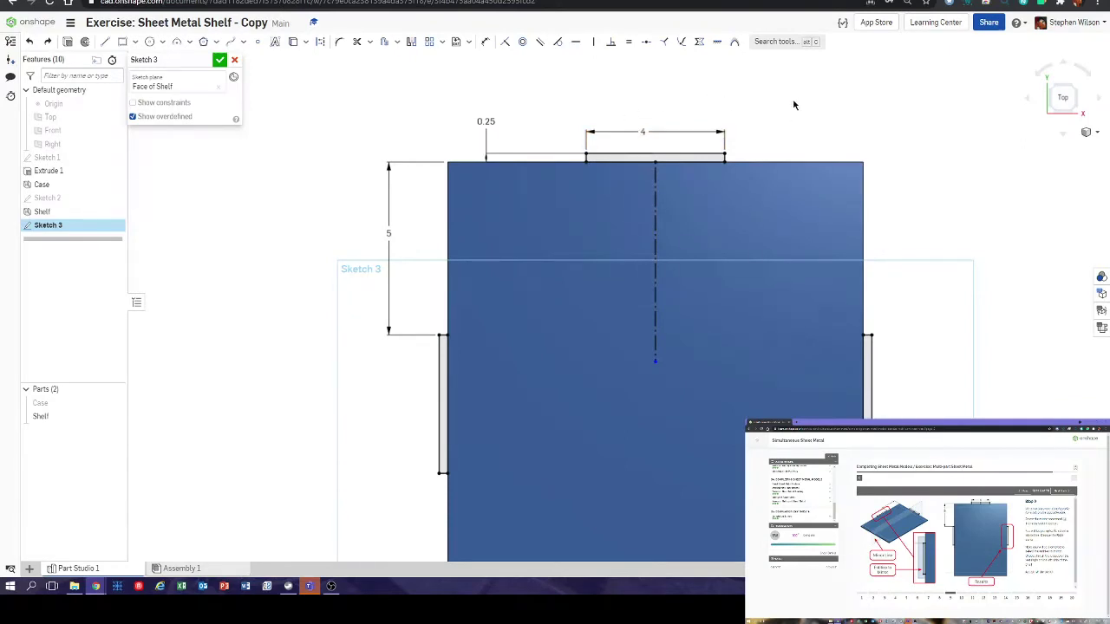
- Finish the tab sketch, advance the exercise instructions to the next step, and show the Case part again
click(219, 59)
right_drag(973, 289, 949, 238)
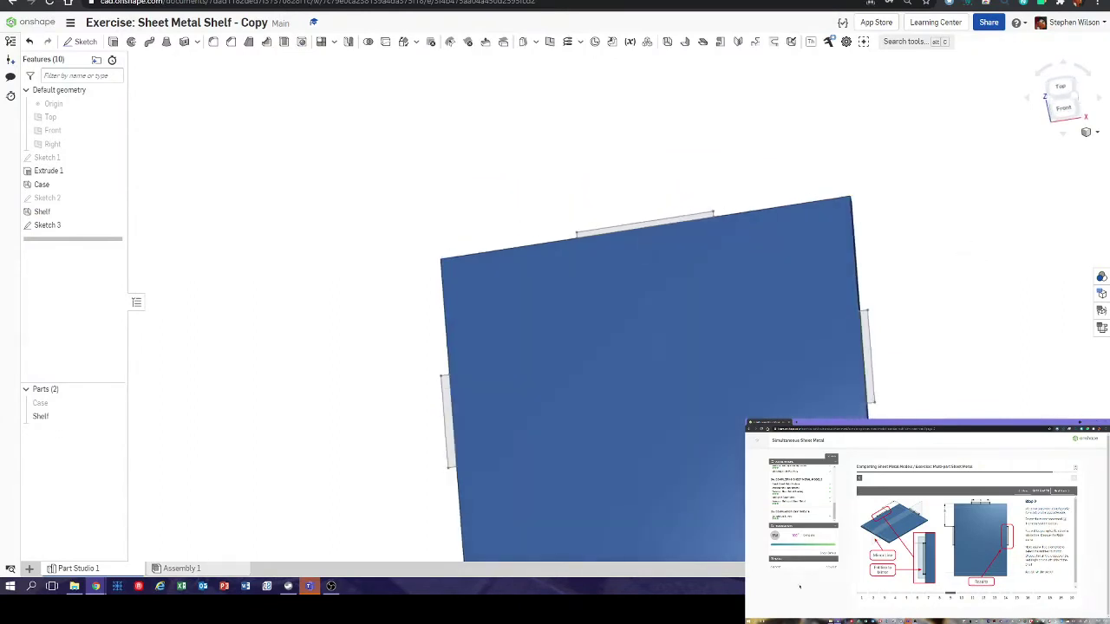
click(961, 595)
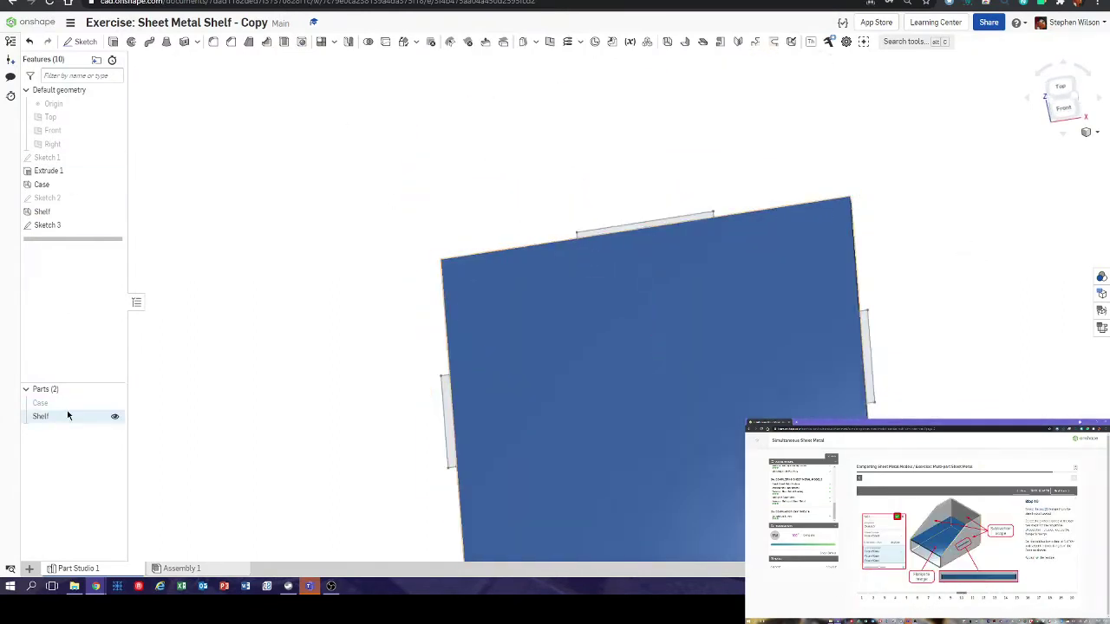
click(114, 392)
right_drag(471, 367, 537, 446)
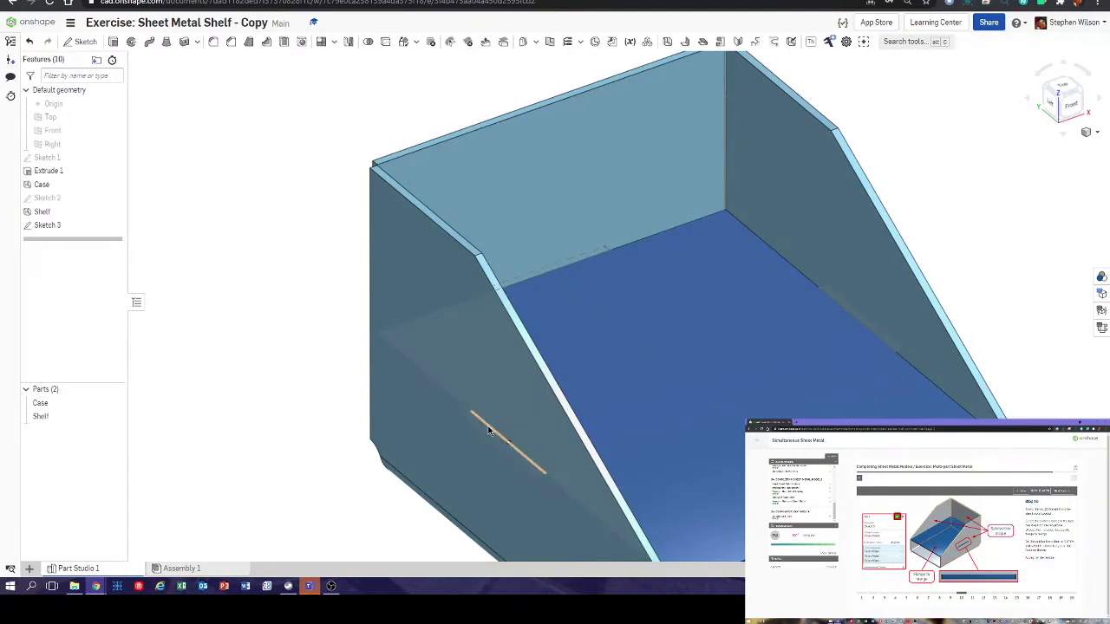
- Start a Tab feature that uses all three Sketch 3 rectangles as profiles and merges them into the Shelf face
right_drag(488, 431, 456, 438)
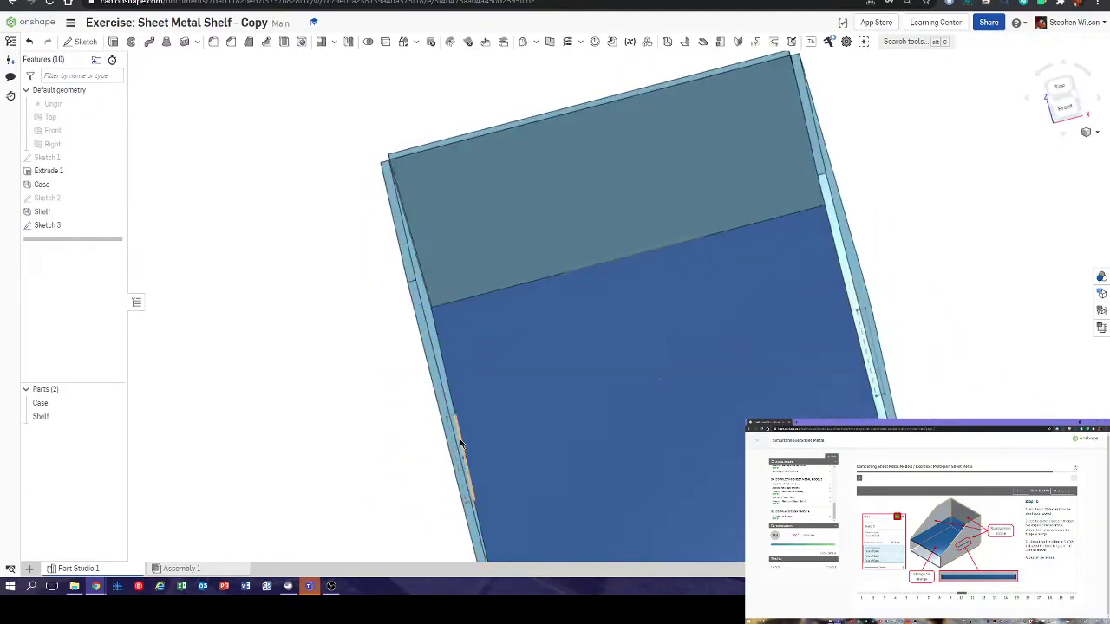
click(722, 44)
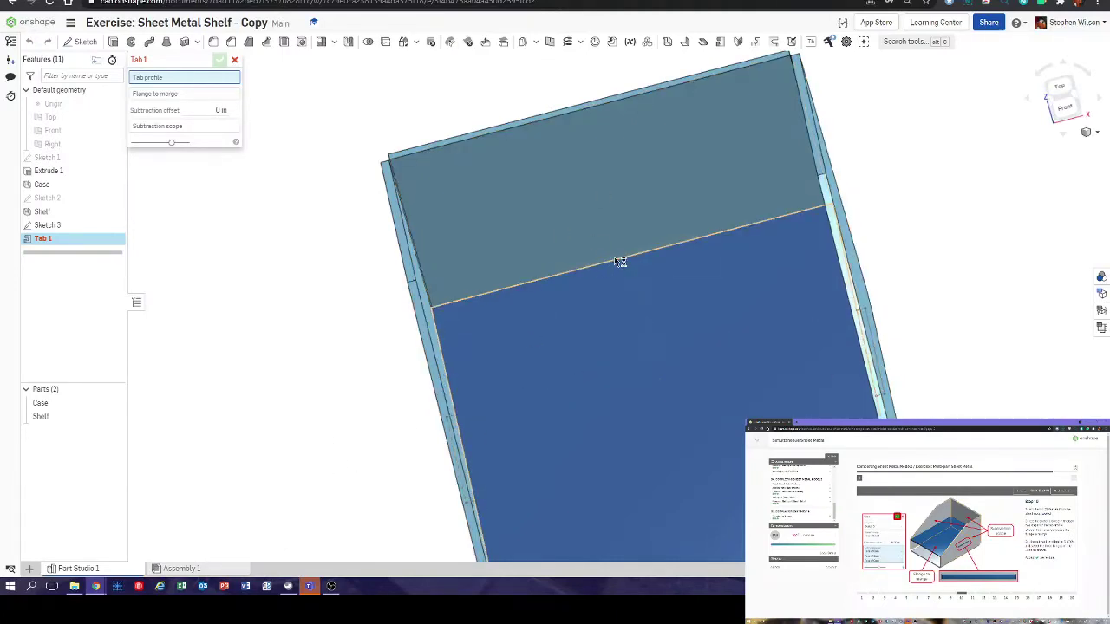
right_drag(362, 274, 199, 161)
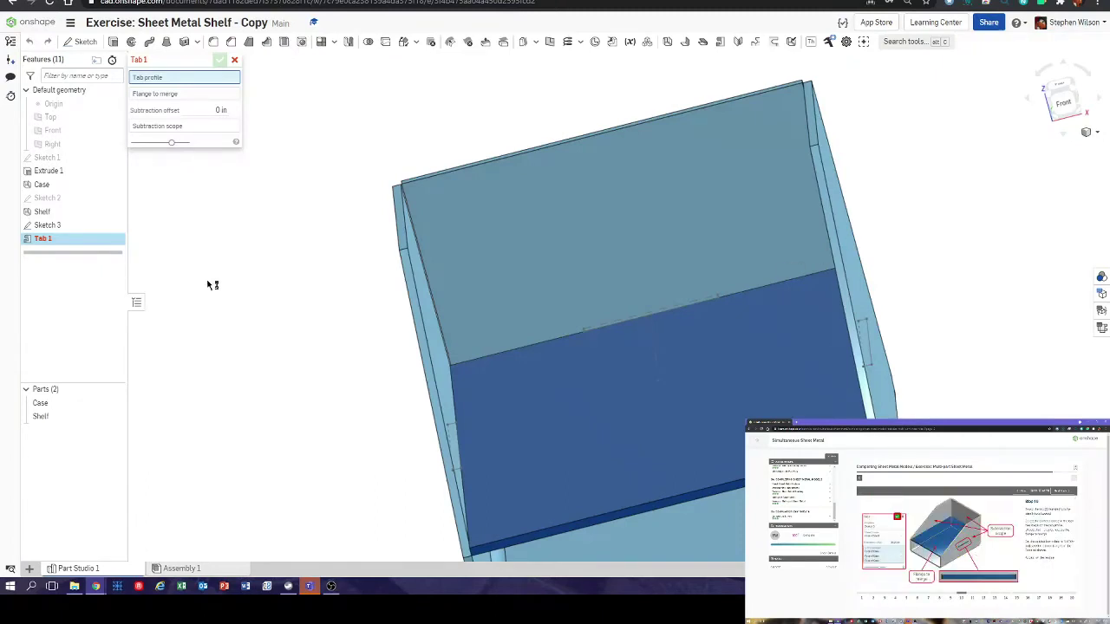
click(66, 227)
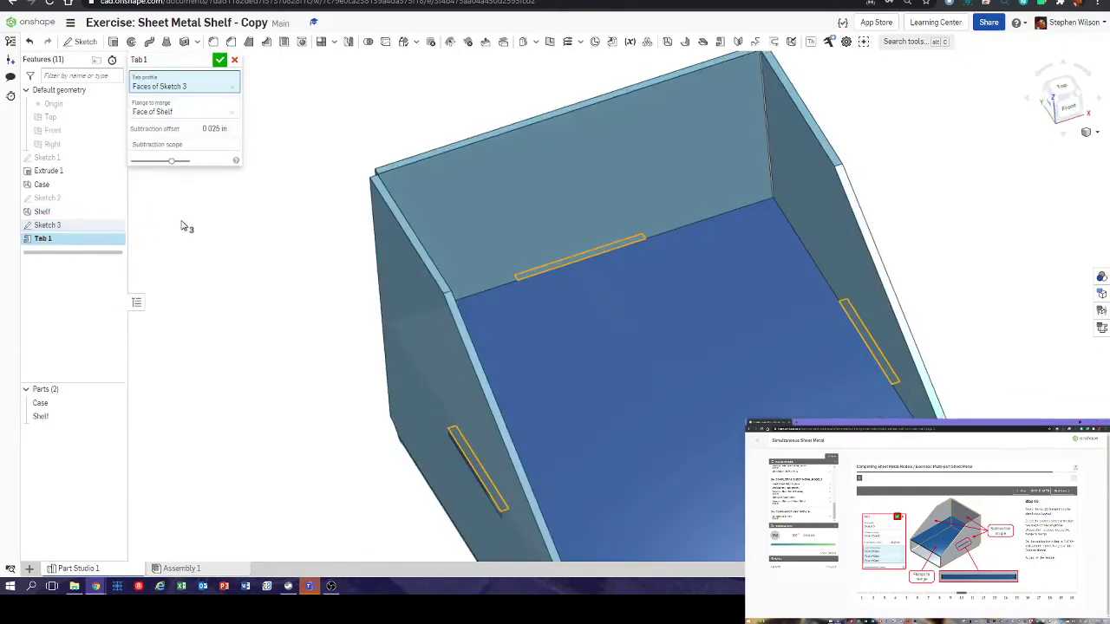
click(595, 284)
- Set the subtraction scope to the Case's two side faces and rear face, and accept the tab feature
click(185, 145)
right_drag(226, 277, 550, 338)
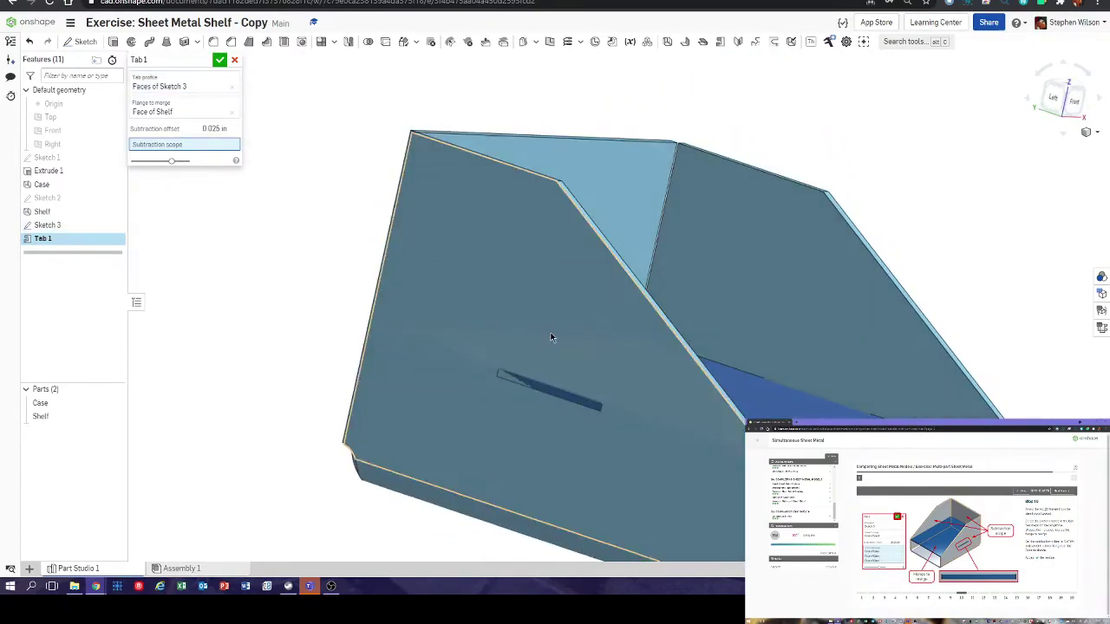
right_drag(585, 287, 656, 260)
click(652, 271)
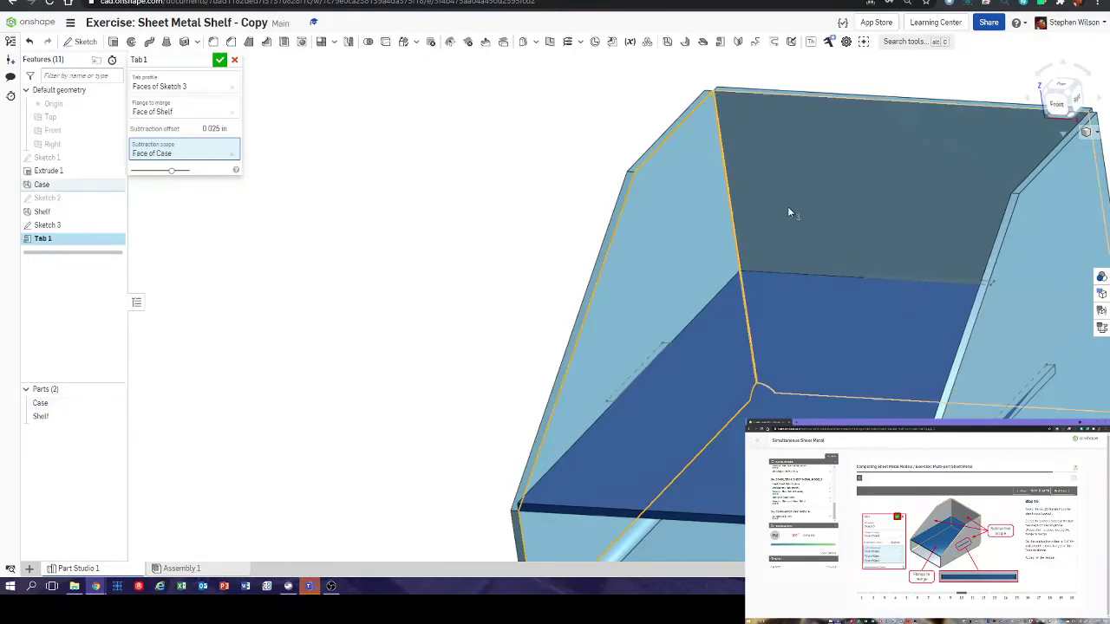
click(769, 224)
right_drag(769, 223, 828, 241)
click(842, 239)
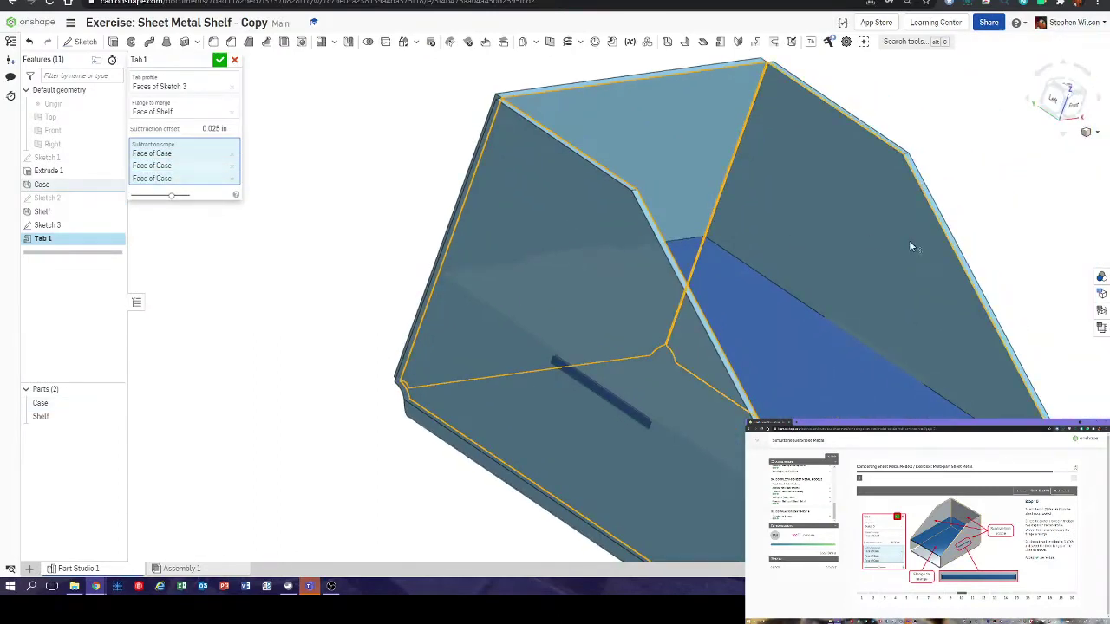
click(219, 59)
- Start a new sketch on the Shelf's upper face and view it straight on
scroll(638, 395, up, 5)
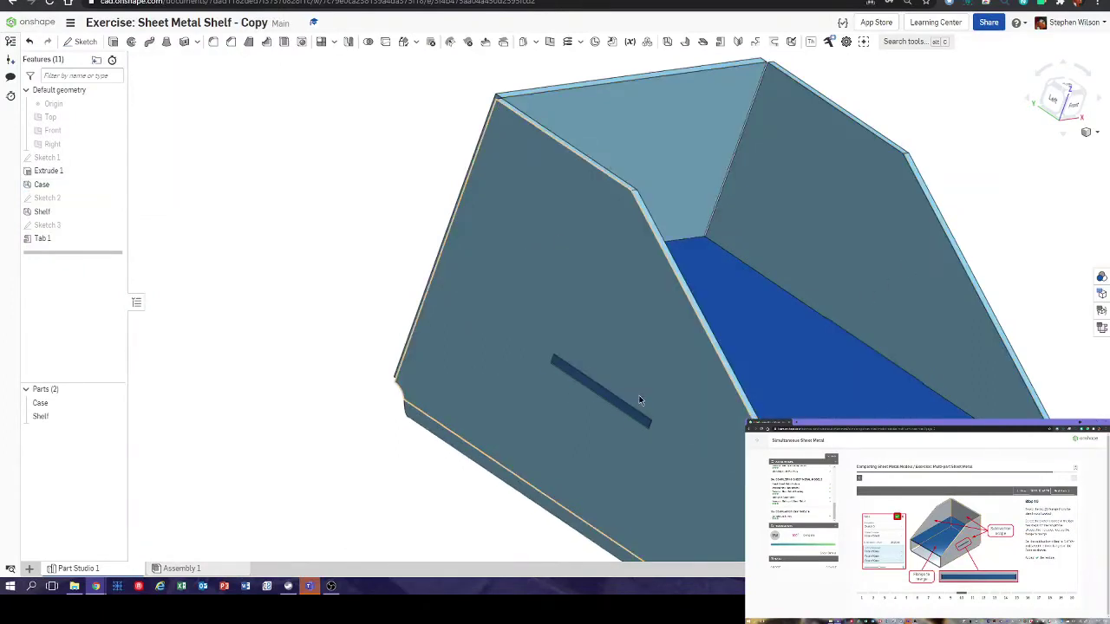
scroll(476, 331, up, 5)
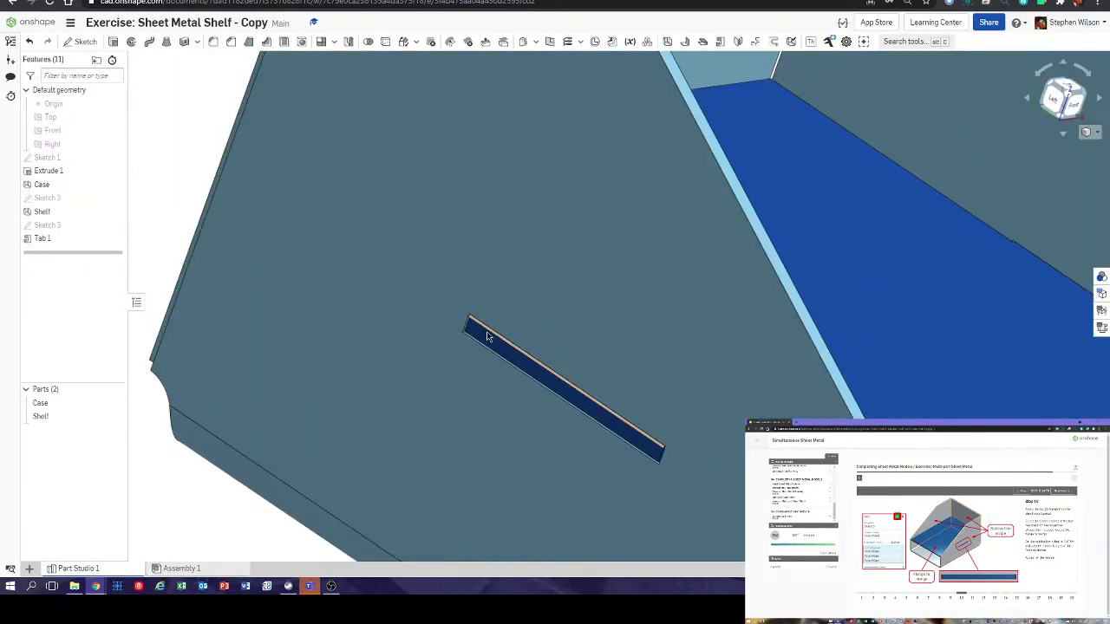
right_drag(468, 317, 494, 305)
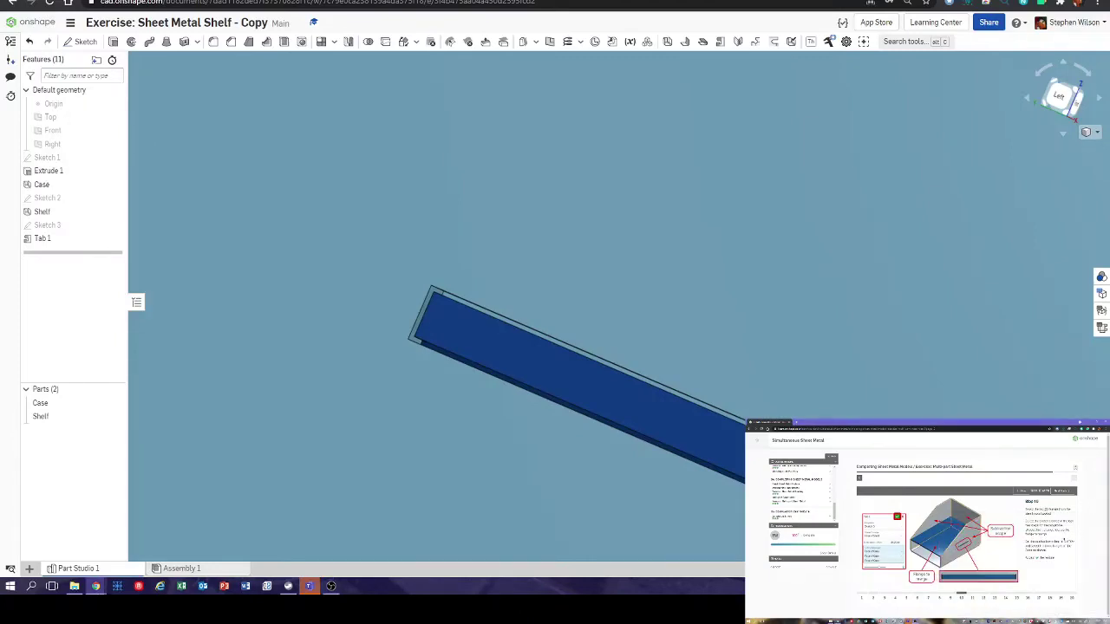
right_drag(555, 330, 689, 293)
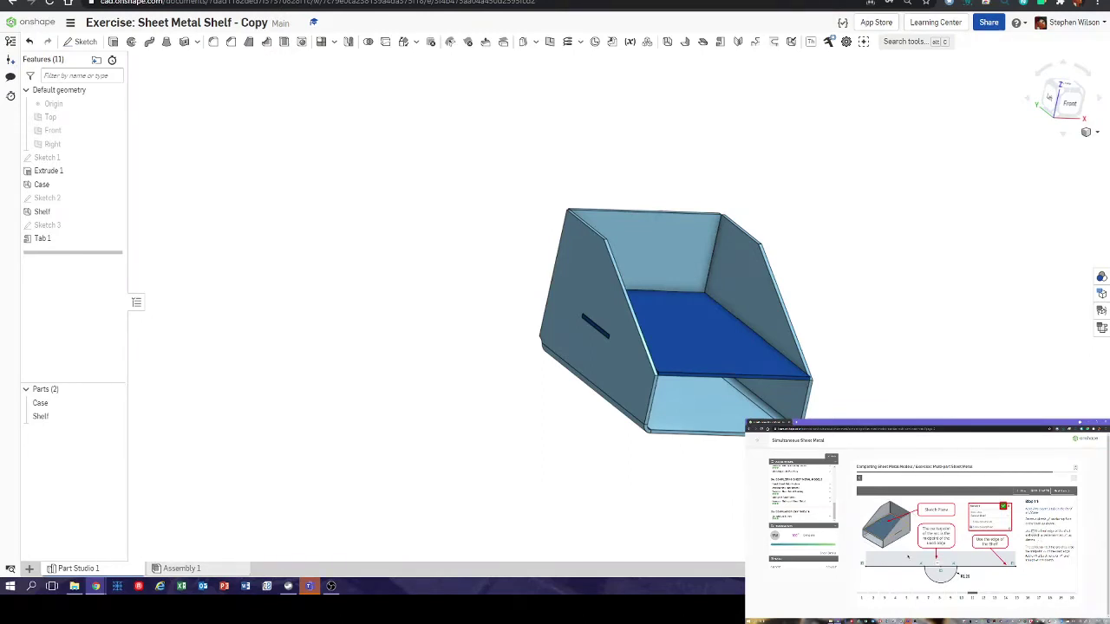
key(n)
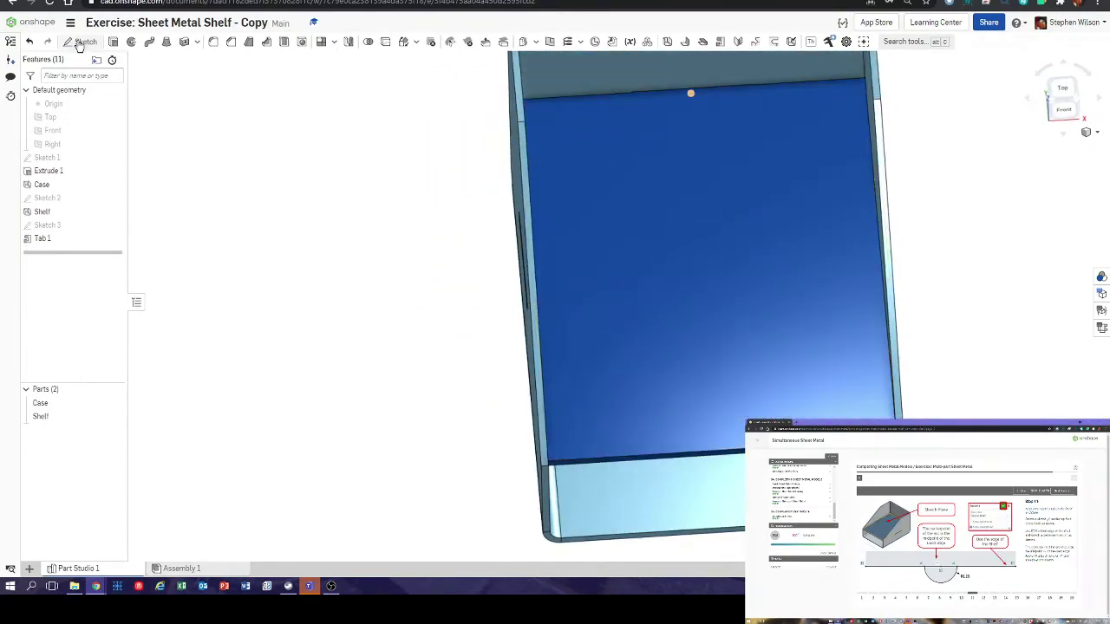
key(shift+s)
click(691, 323)
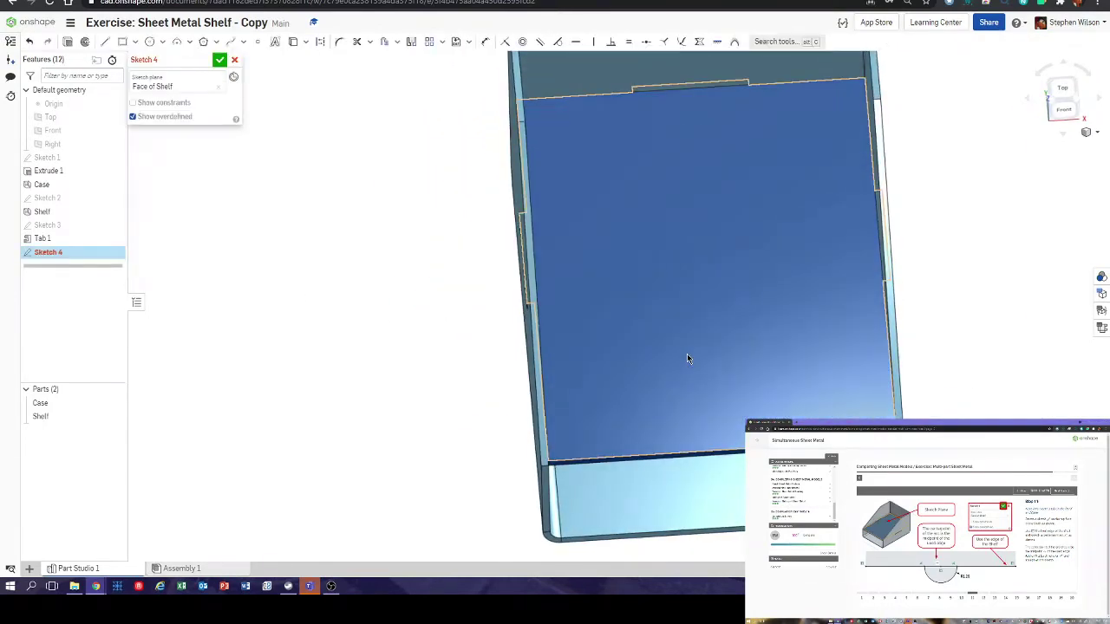
key(n)
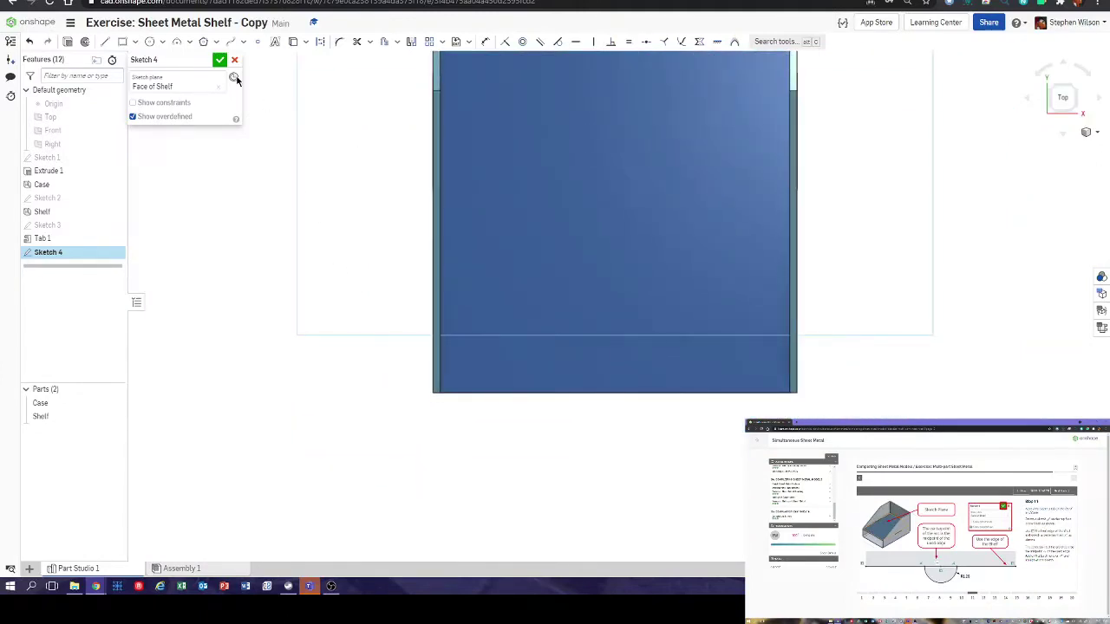
- Draw a circle centred on the midpoint of the shelf's front edge and set its diameter to 2.5 in
click(150, 43)
click(615, 393)
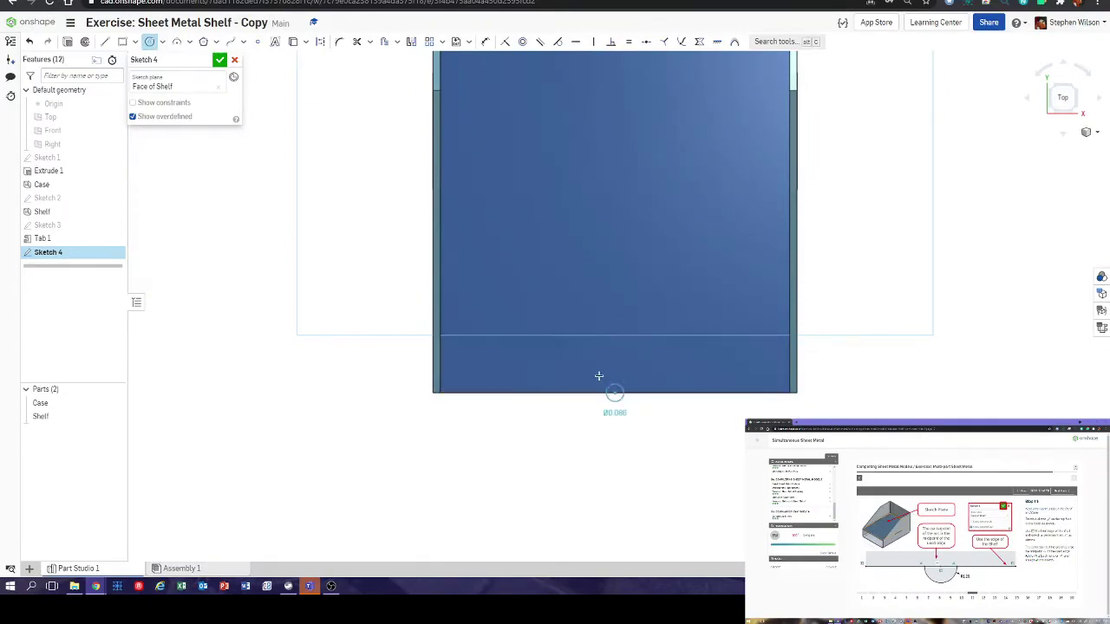
click(581, 371)
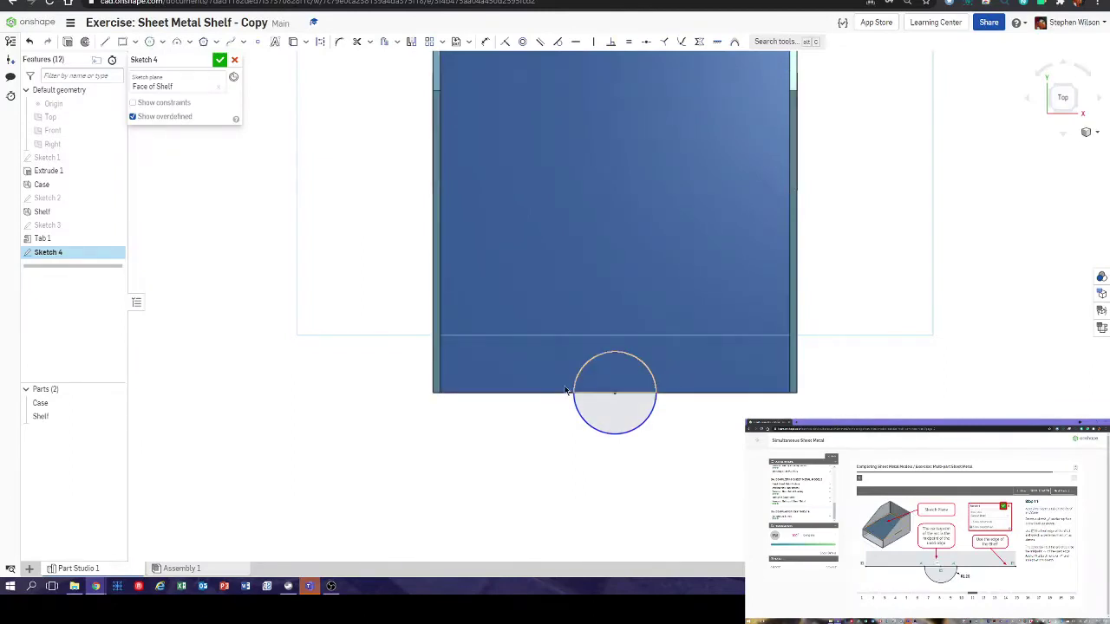
key(Escape)
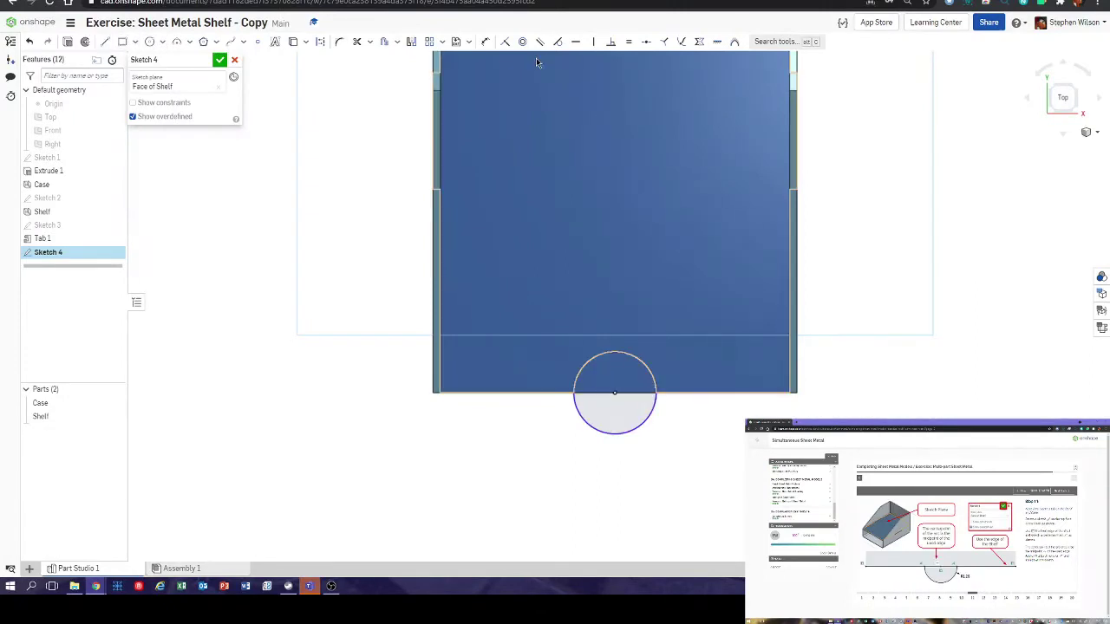
key(d)
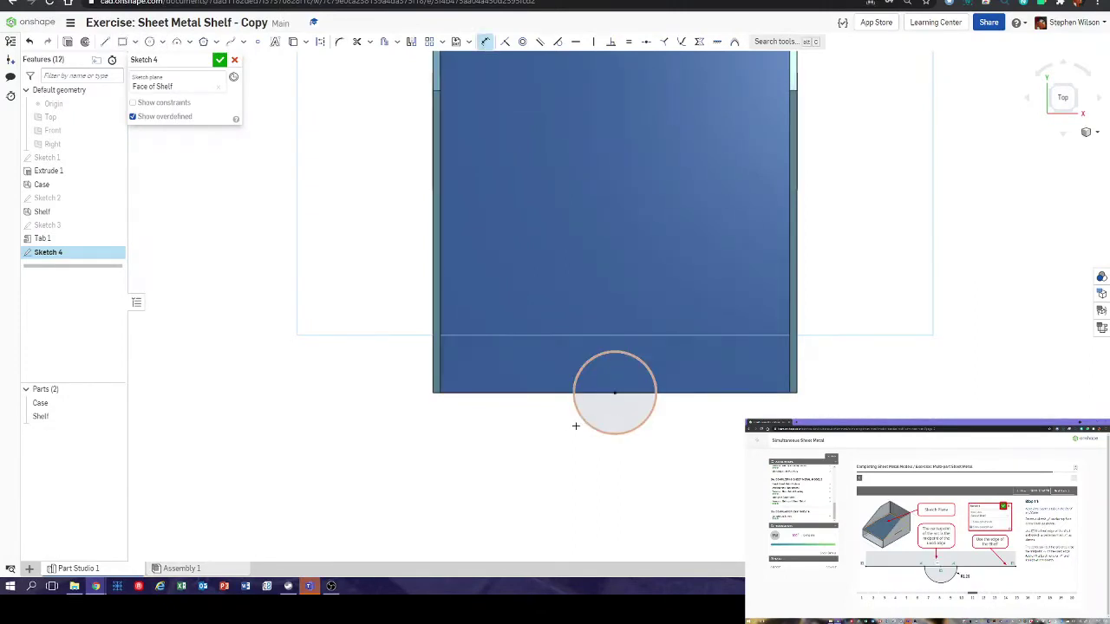
click(575, 426)
click(545, 449)
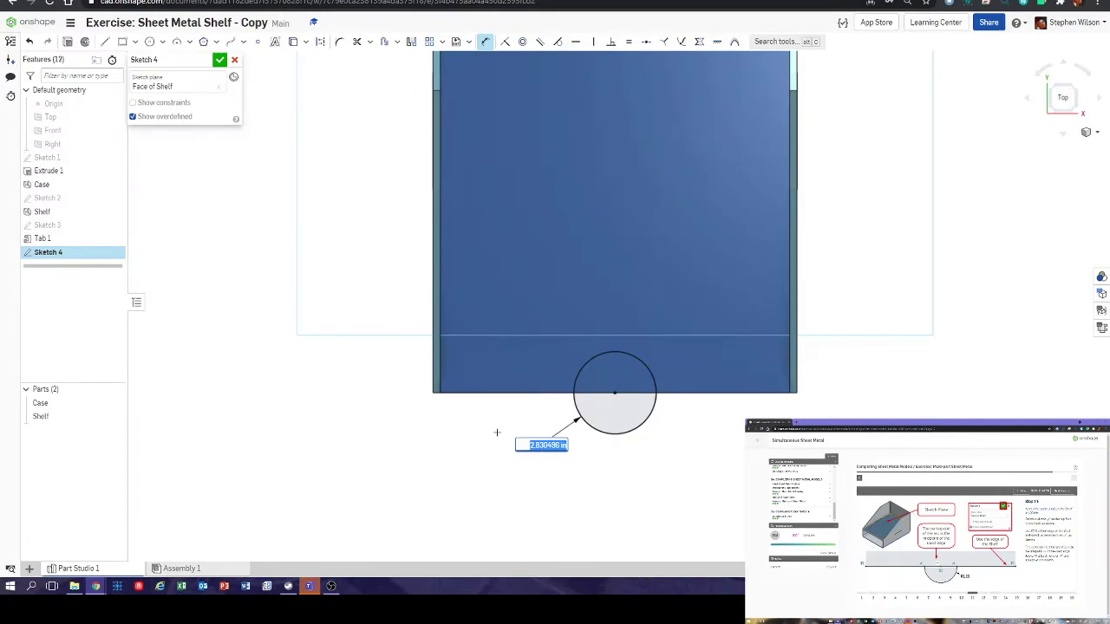
text(1)
key(Return)
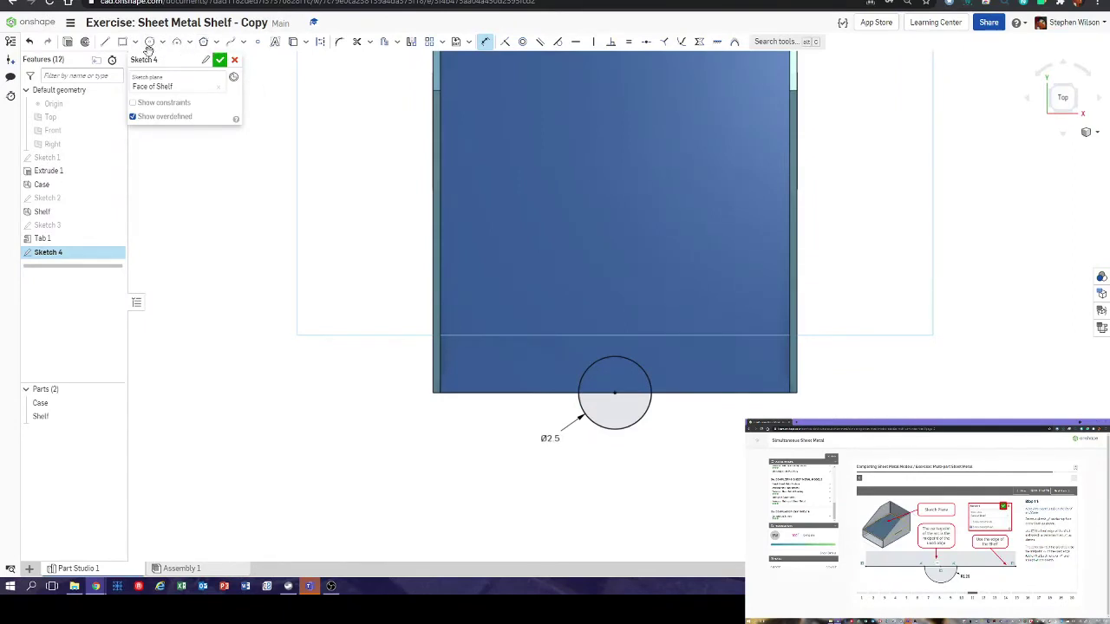
- Project the shelf's front edge into the sketch with the Use tool
click(103, 43)
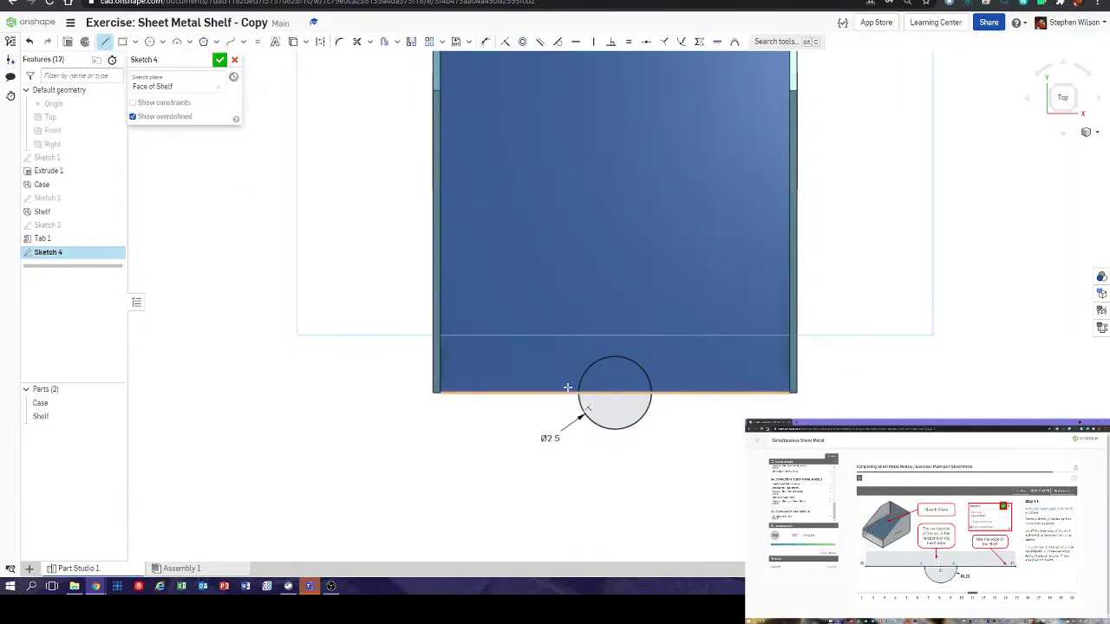
click(293, 42)
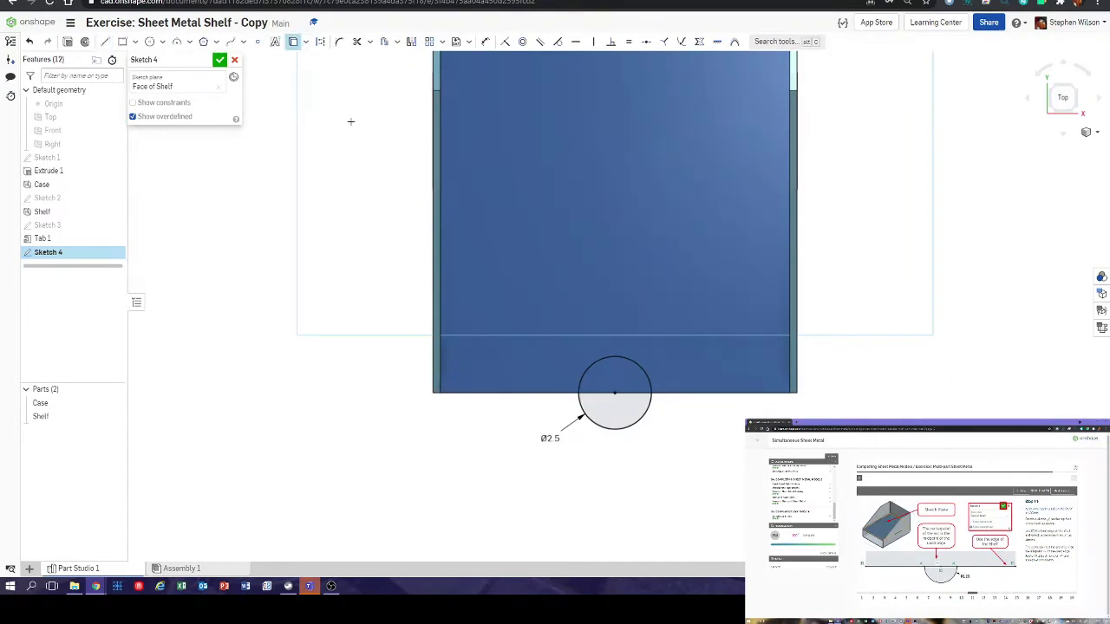
click(536, 392)
key(Escape)
scroll(581, 421, up, 3)
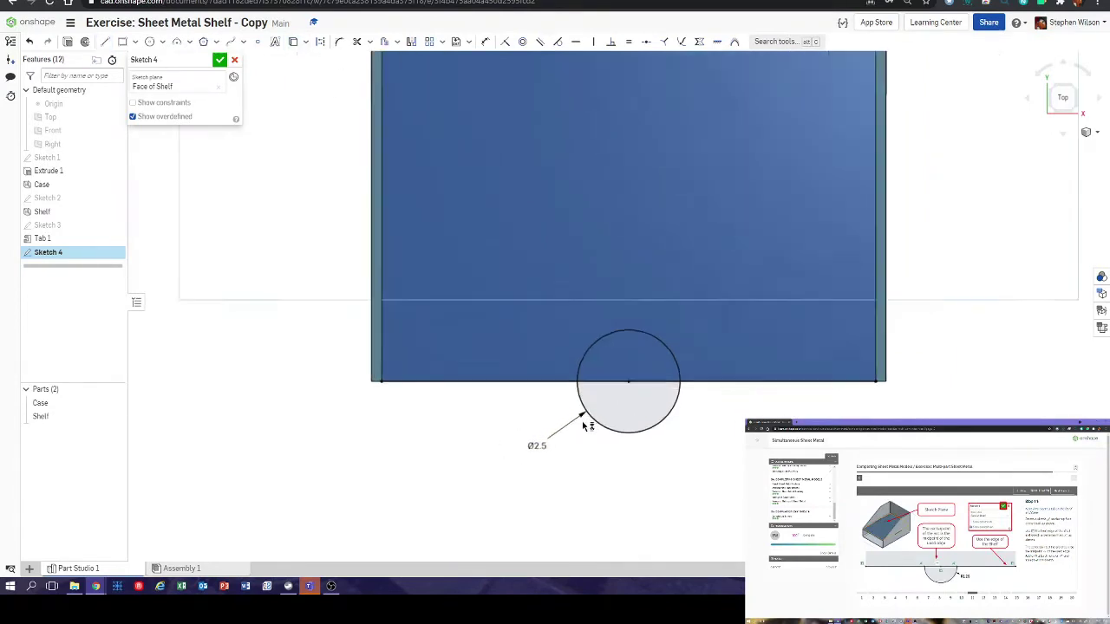
- Trim away the half of the circle that overlaps the shelf and finish the sketch
click(358, 42)
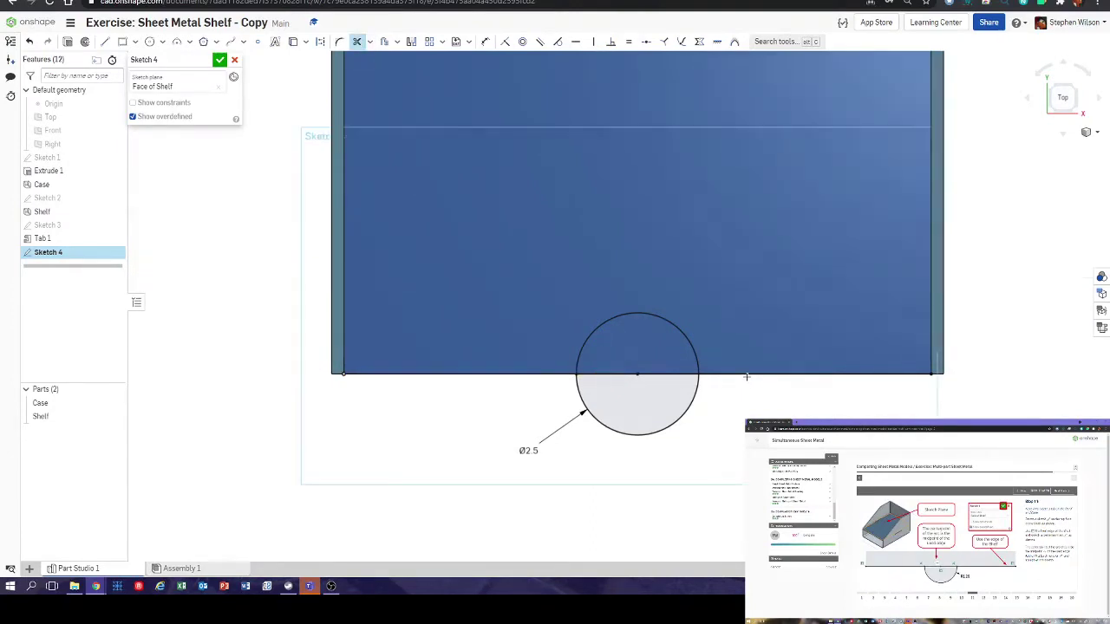
click(746, 373)
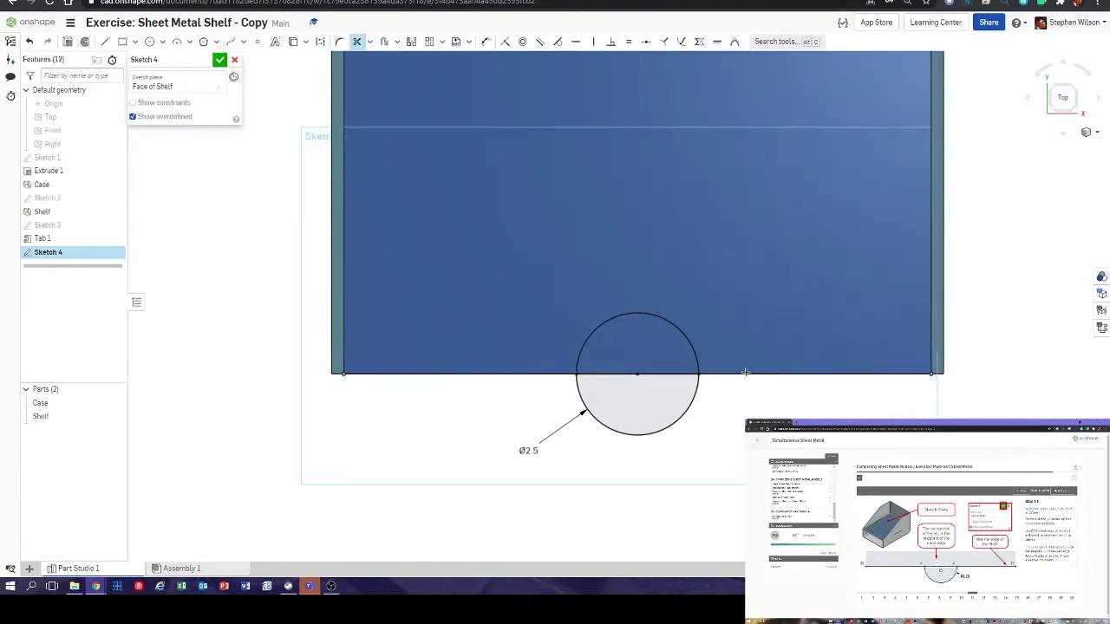
click(655, 317)
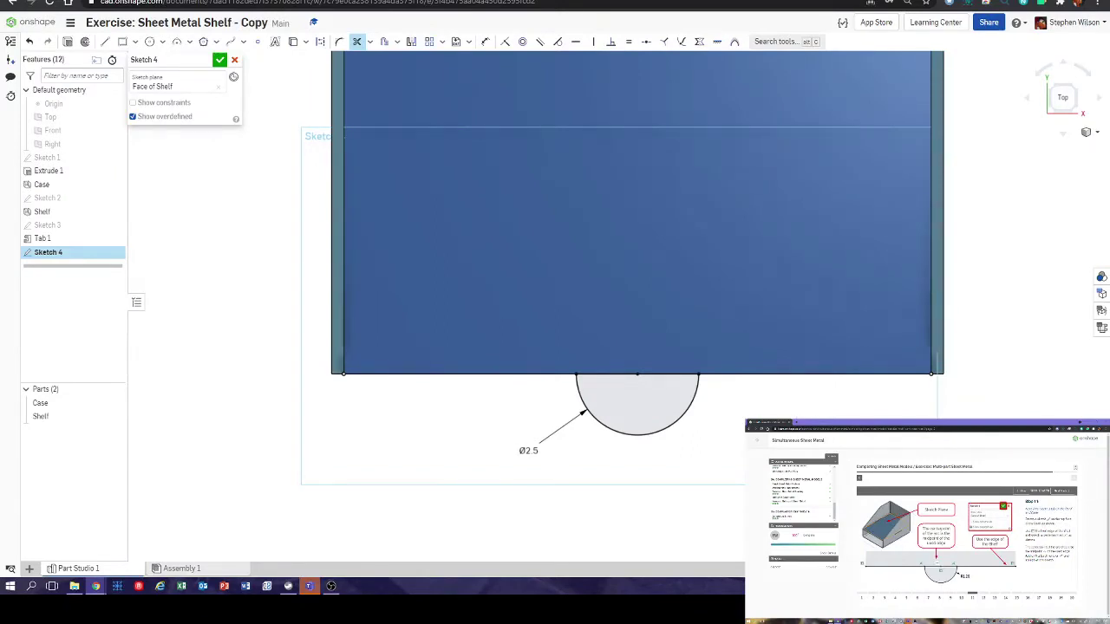
scroll(746, 396, down, 1)
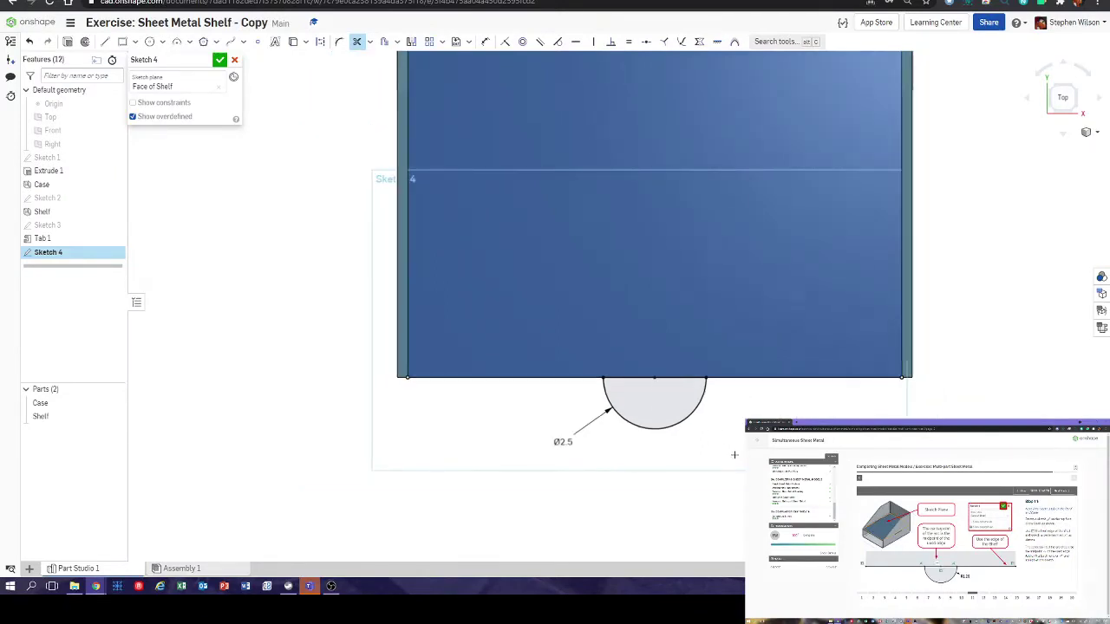
click(219, 59)
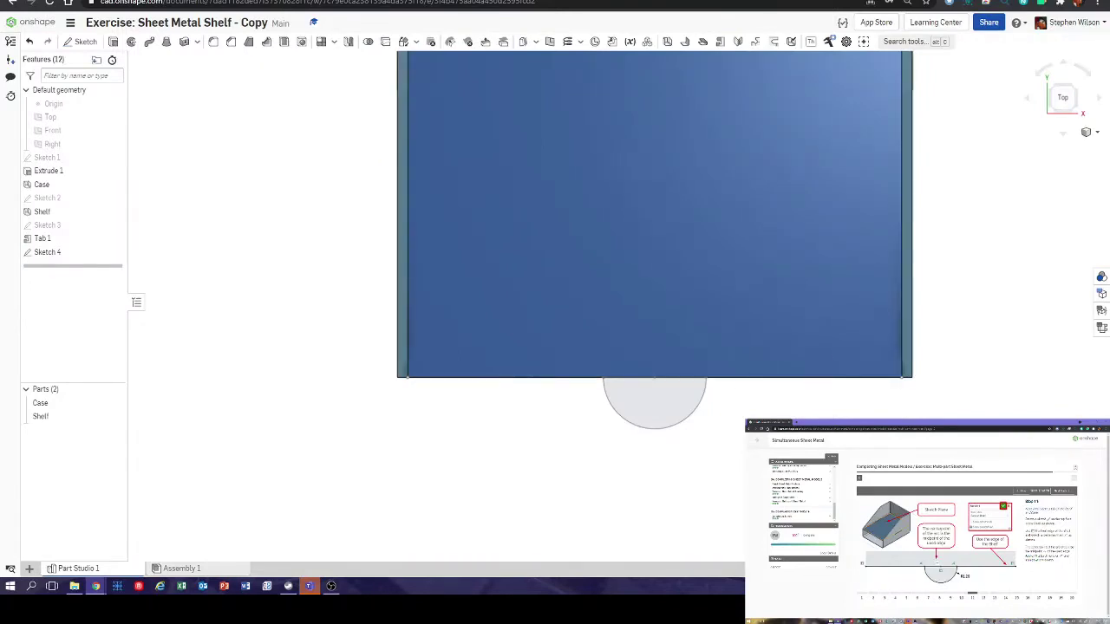
- Create a tab from the Sketch 4 semicircle and the Case's bottom face, merging it into the Shelf and Case flanges
right_drag(791, 330, 826, 364)
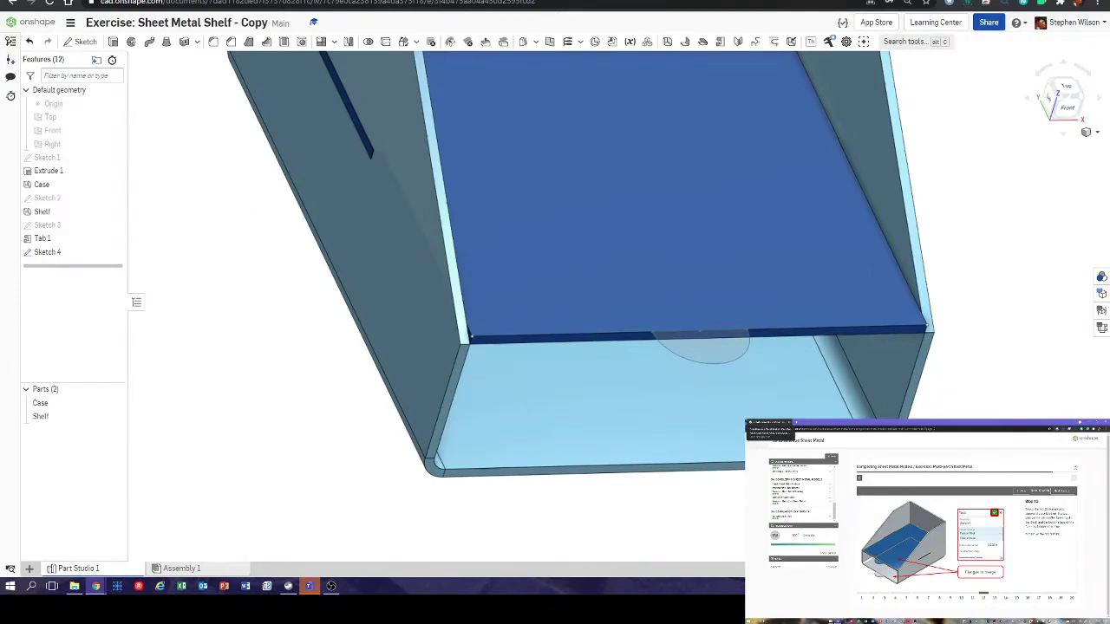
click(720, 43)
click(715, 355)
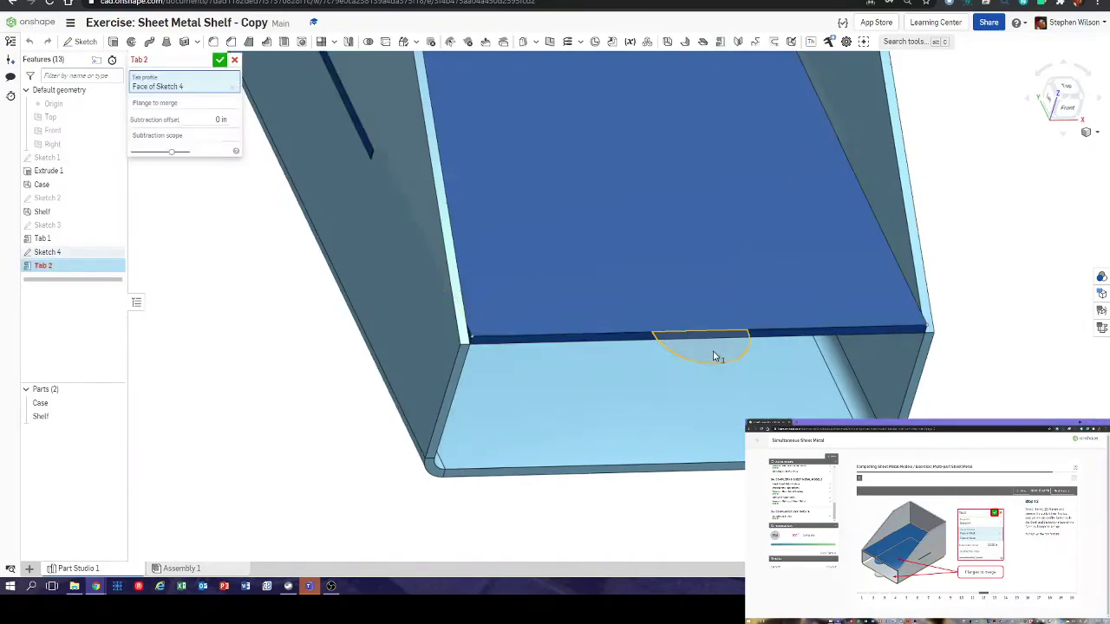
click(720, 381)
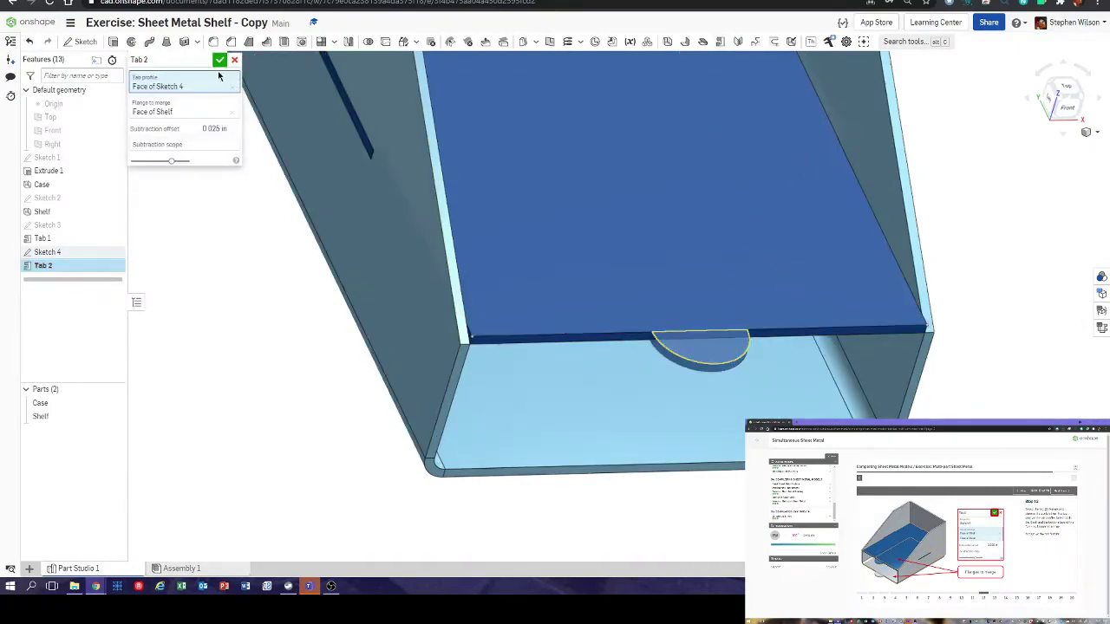
click(663, 443)
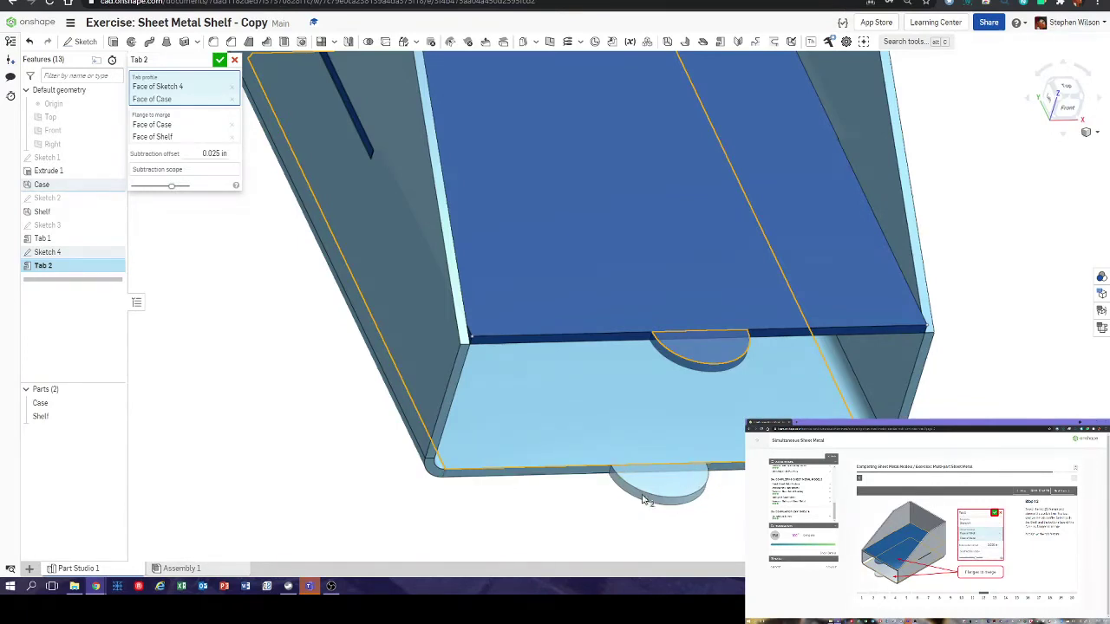
key(Left)
key(Left)
key(Left)
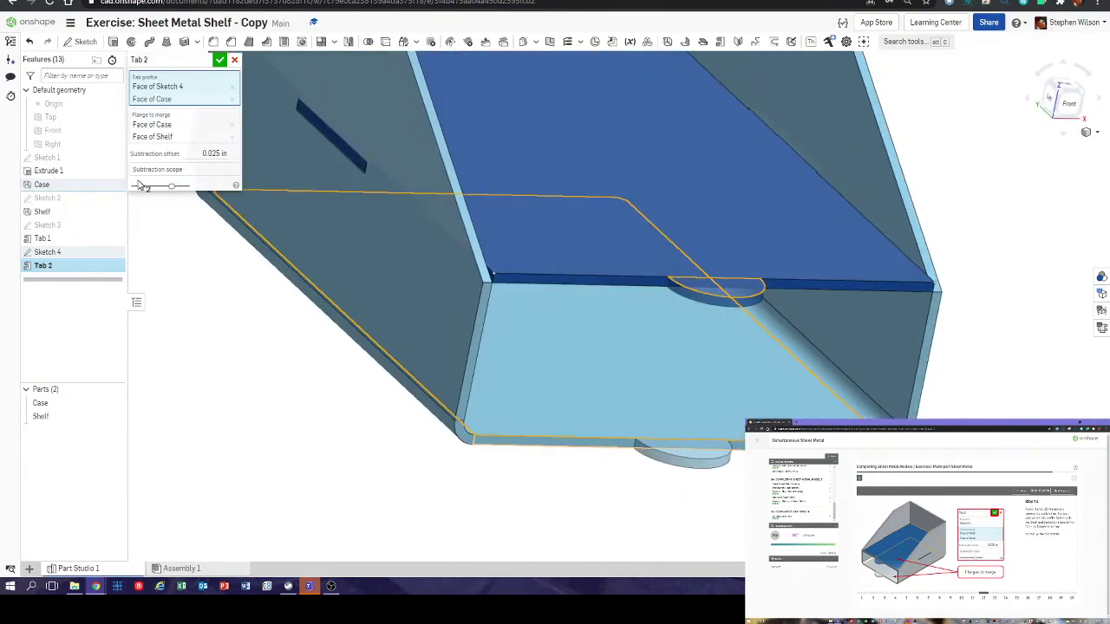
click(220, 60)
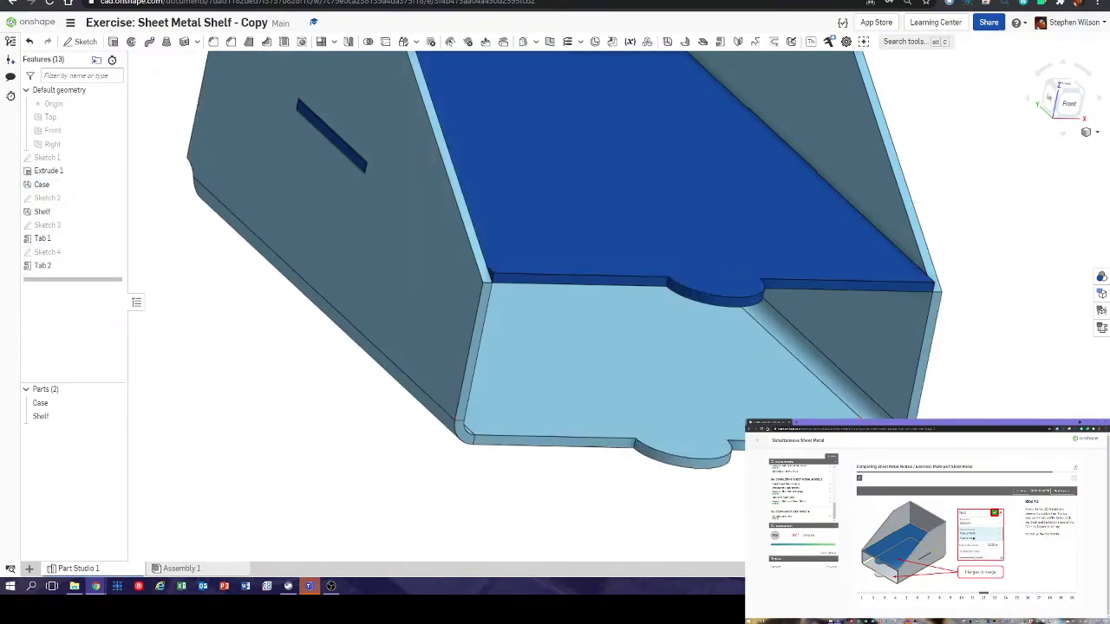
- Edit the Tab 2 feature to remove the Case face from its tab profile, keeping only the Sketch 4 face
click(97, 274)
double_click(96, 273)
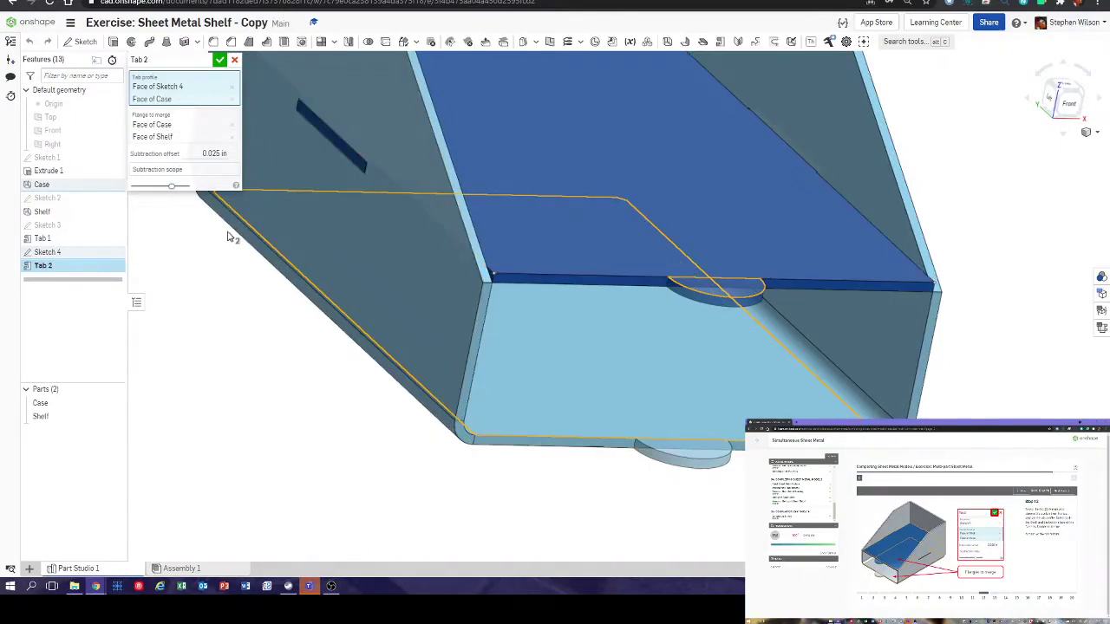
click(231, 99)
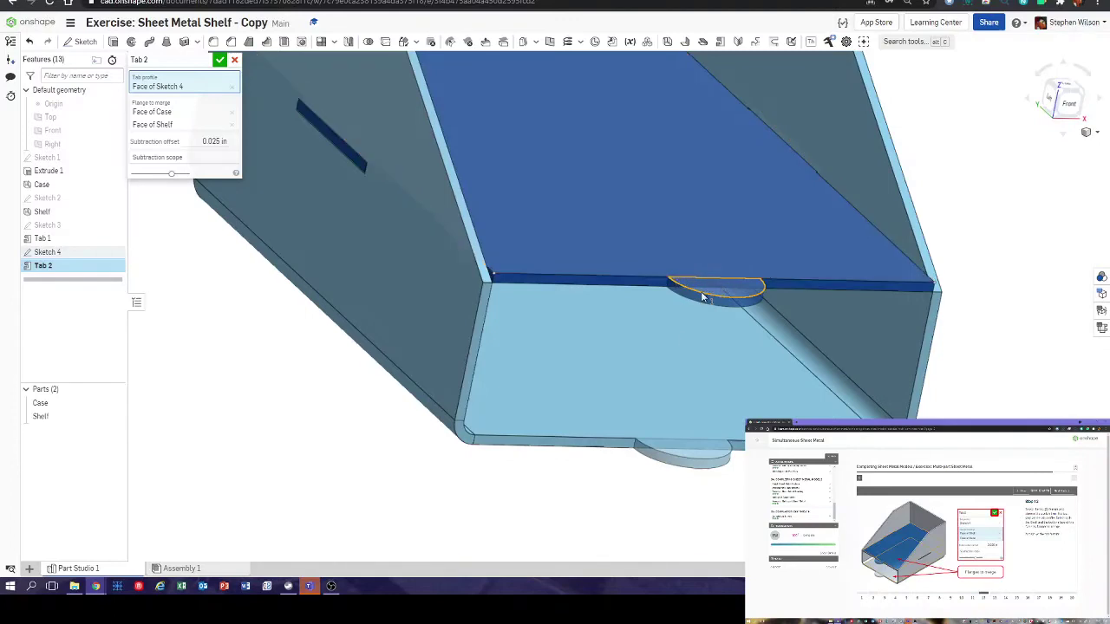
click(220, 61)
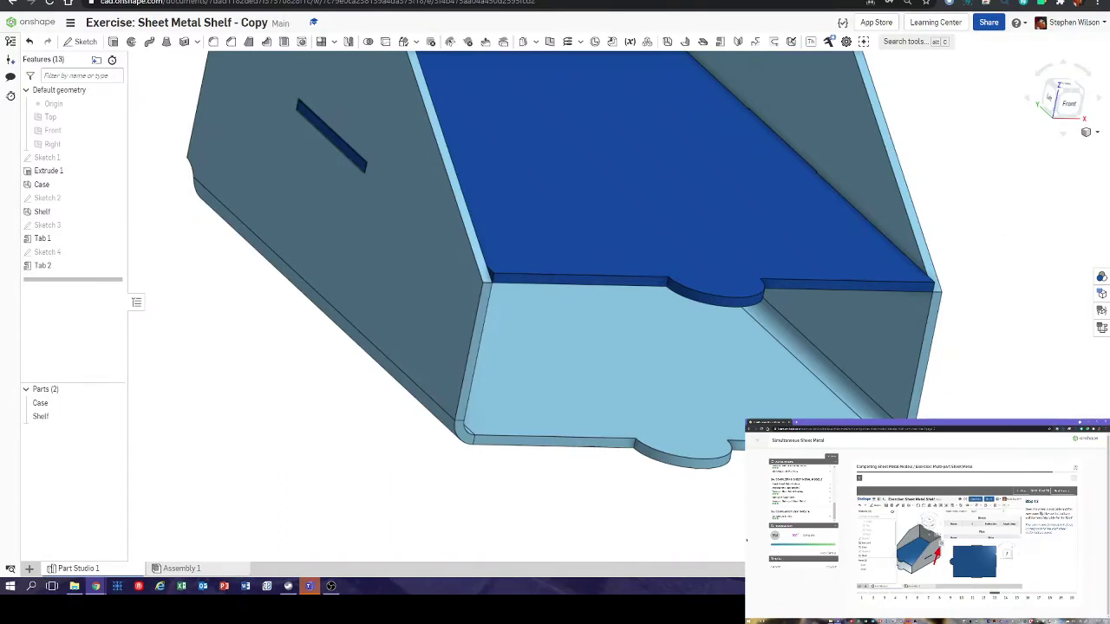
- Examine the sheet metal table and flat patterns of both the Case and the Shelf
click(1101, 333)
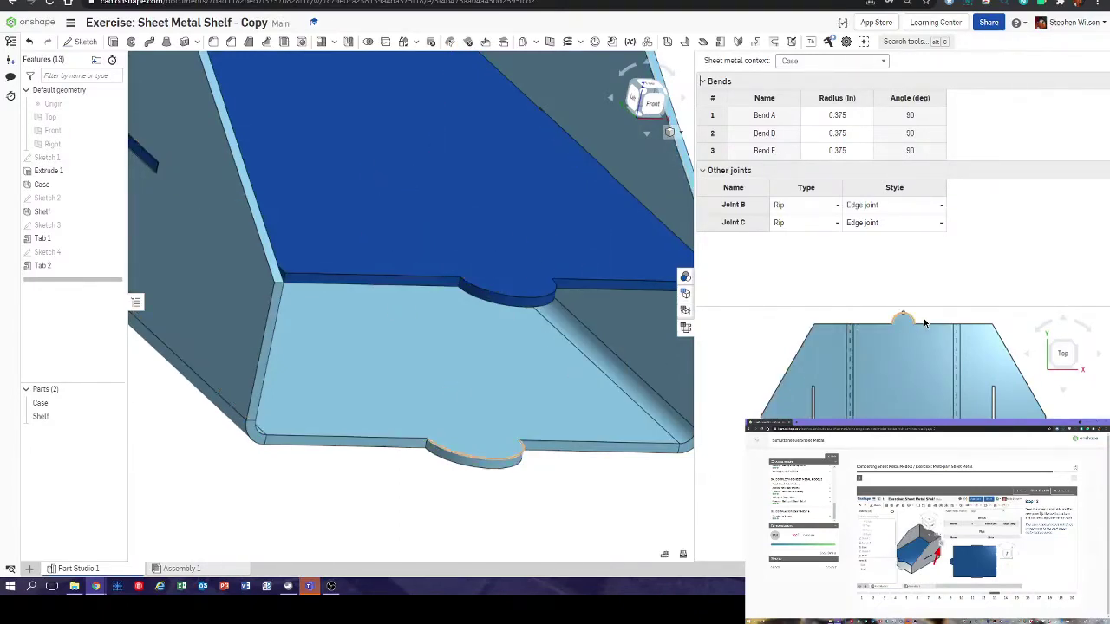
click(878, 62)
click(802, 94)
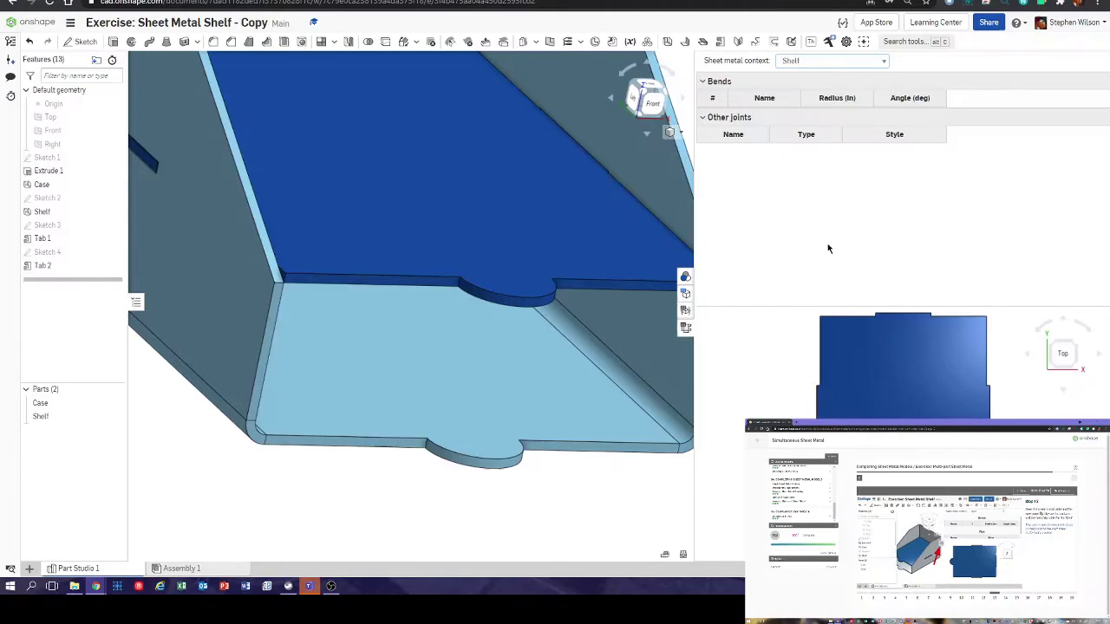
click(837, 66)
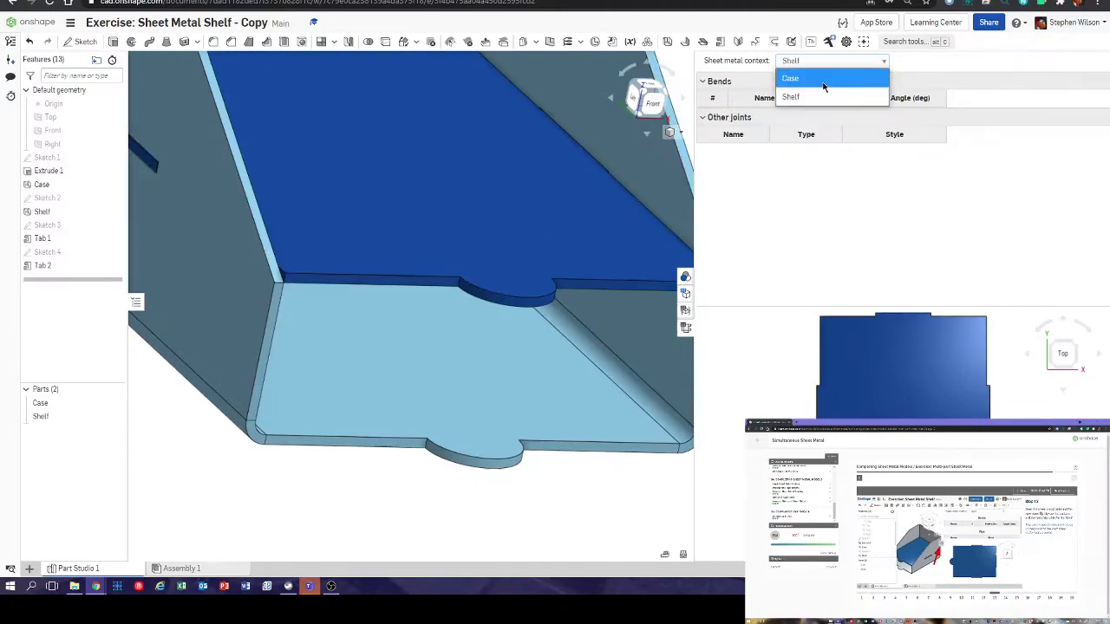
click(802, 78)
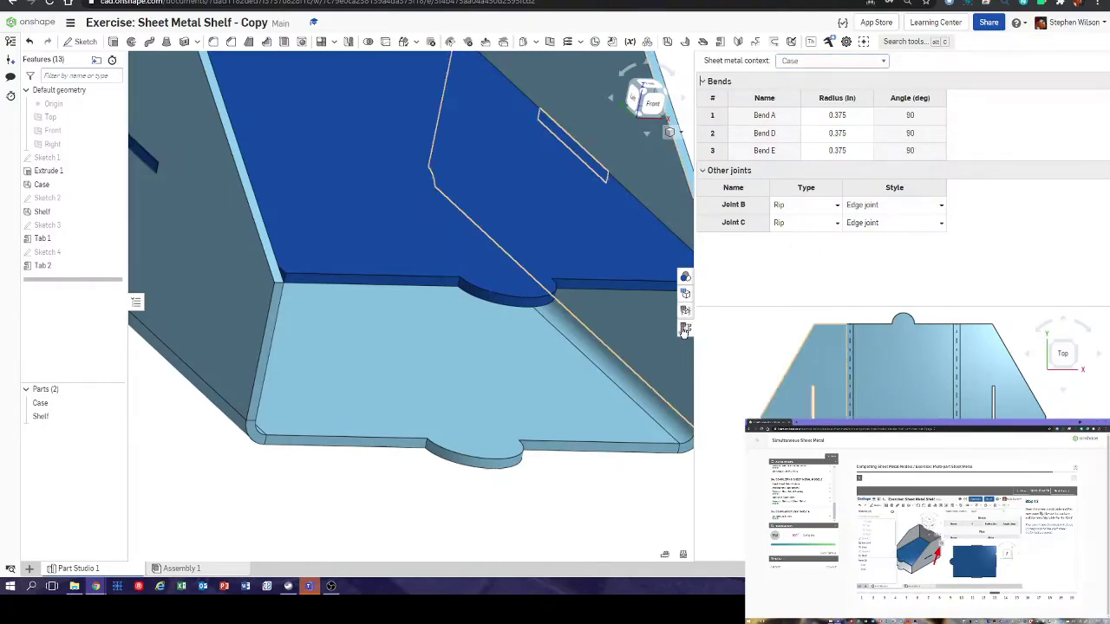
click(686, 293)
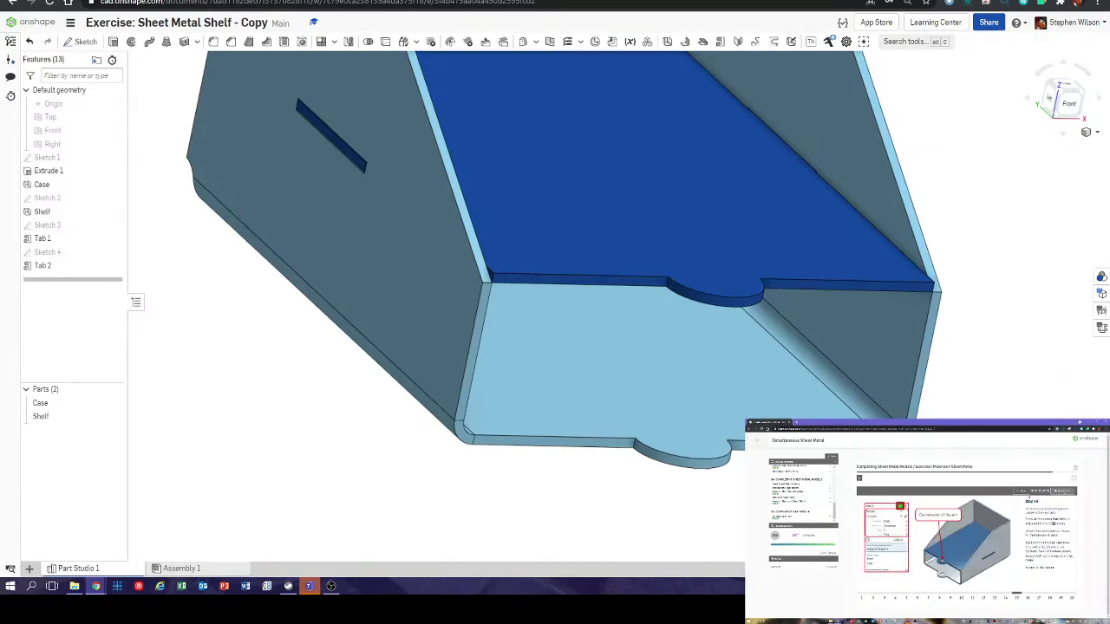
- Start a simple hole at Sketch 4's circle centre on the Shelf's front edge, using the ANSI standard and Clearance type
right_drag(700, 204, 680, 216)
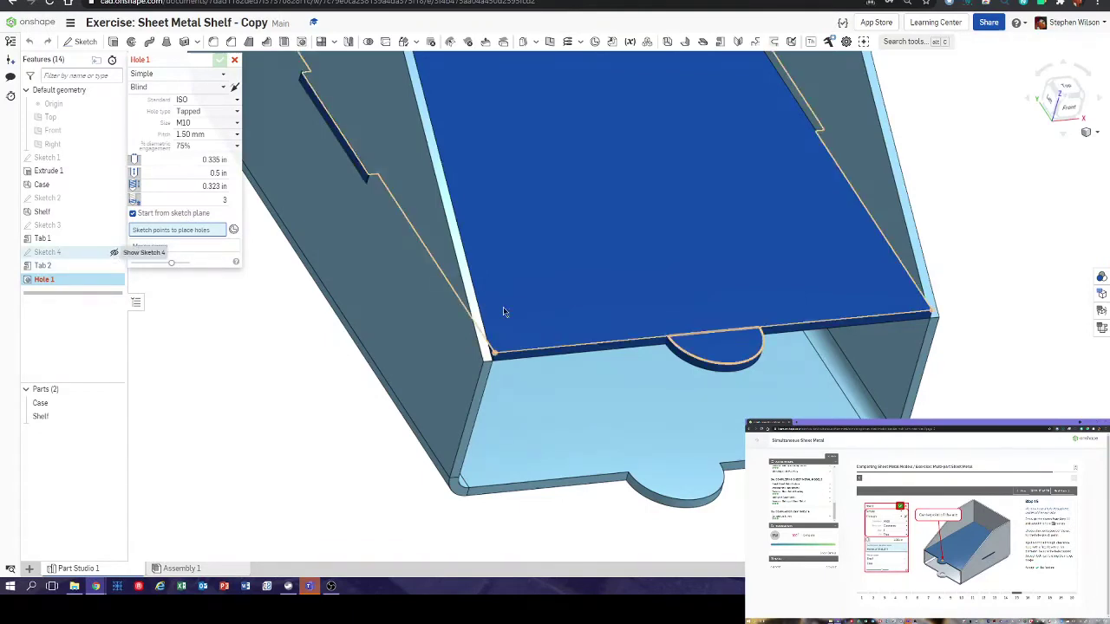
click(713, 332)
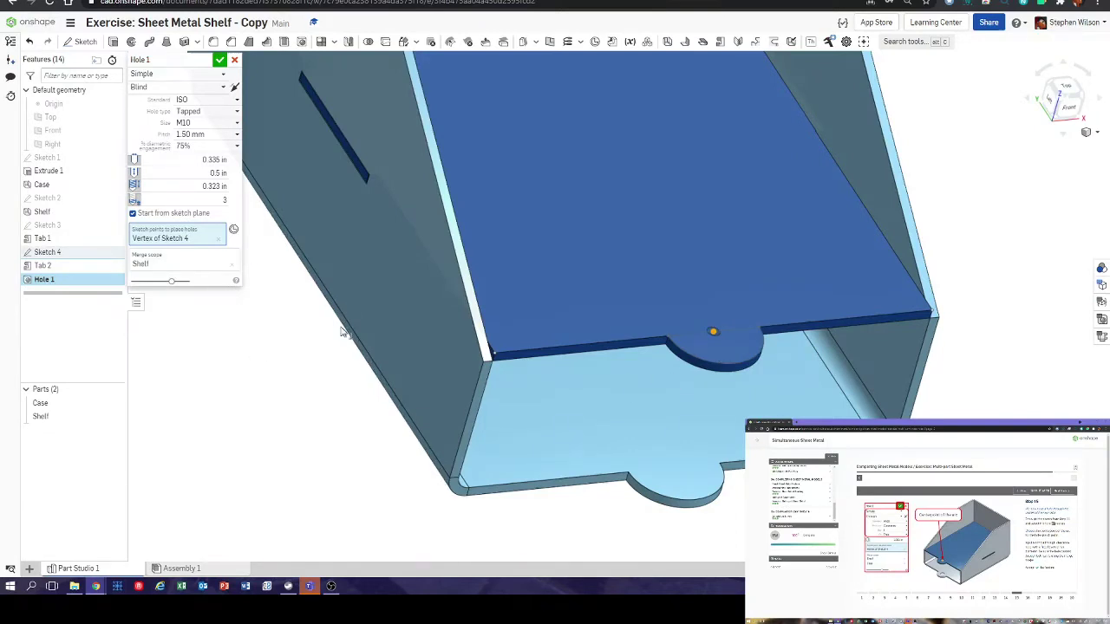
click(216, 101)
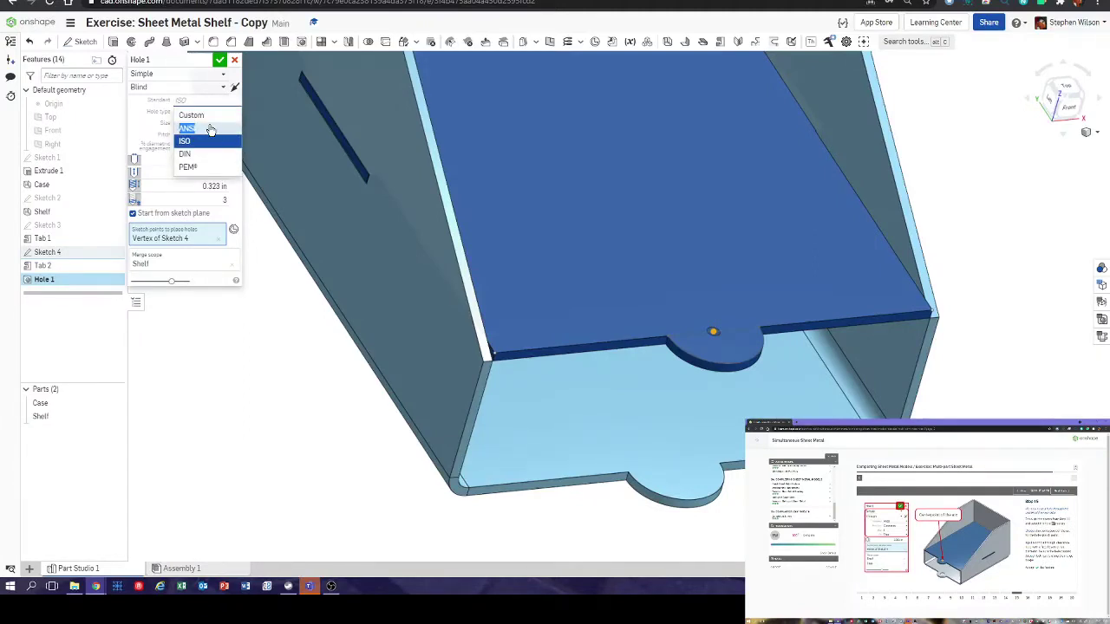
click(203, 128)
click(233, 113)
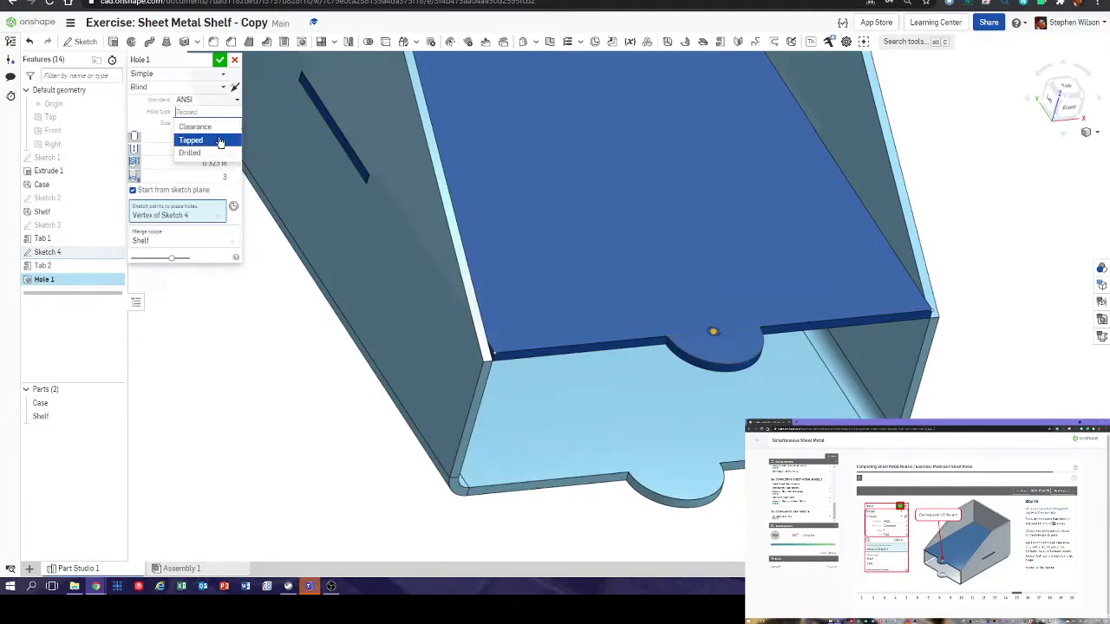
click(231, 128)
click(232, 124)
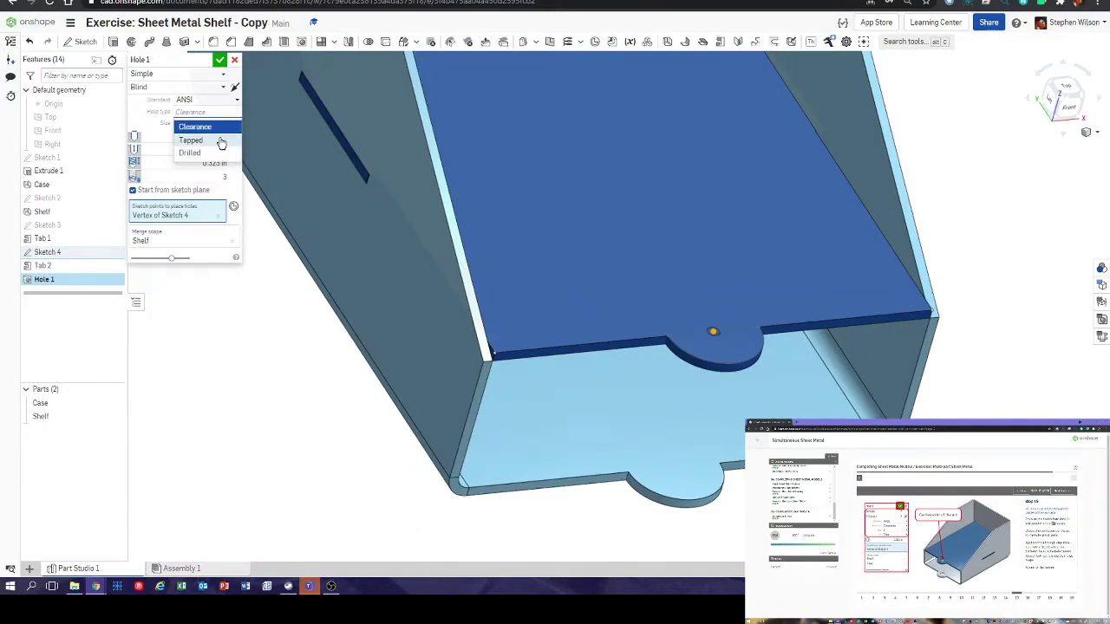
click(235, 145)
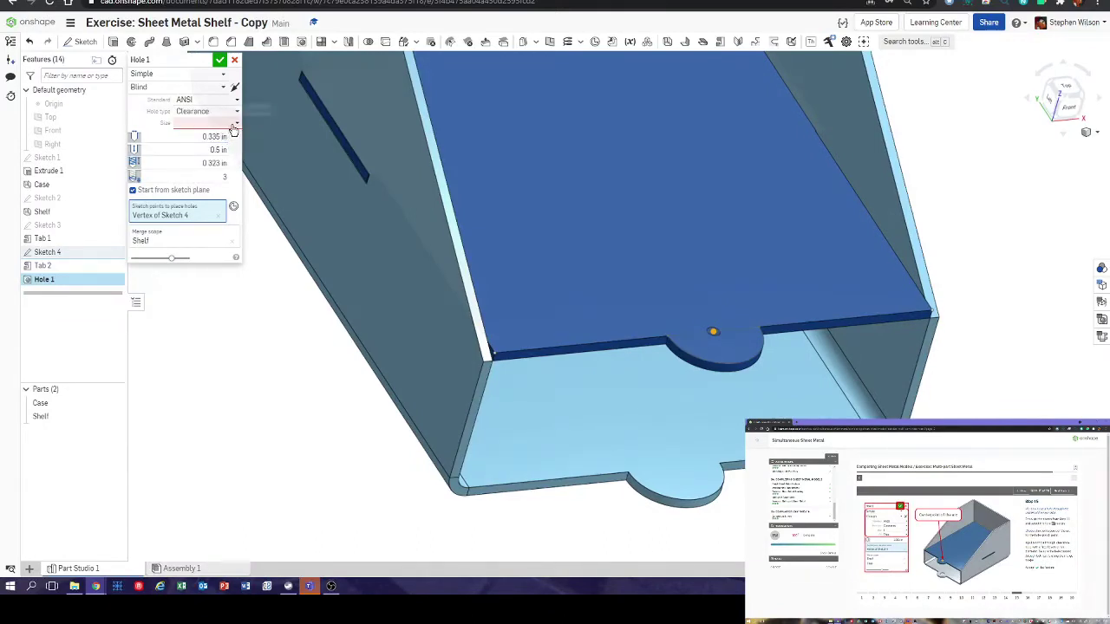
- Set the clearance hole's size to 1 with the Free fit
click(232, 124)
click(214, 151)
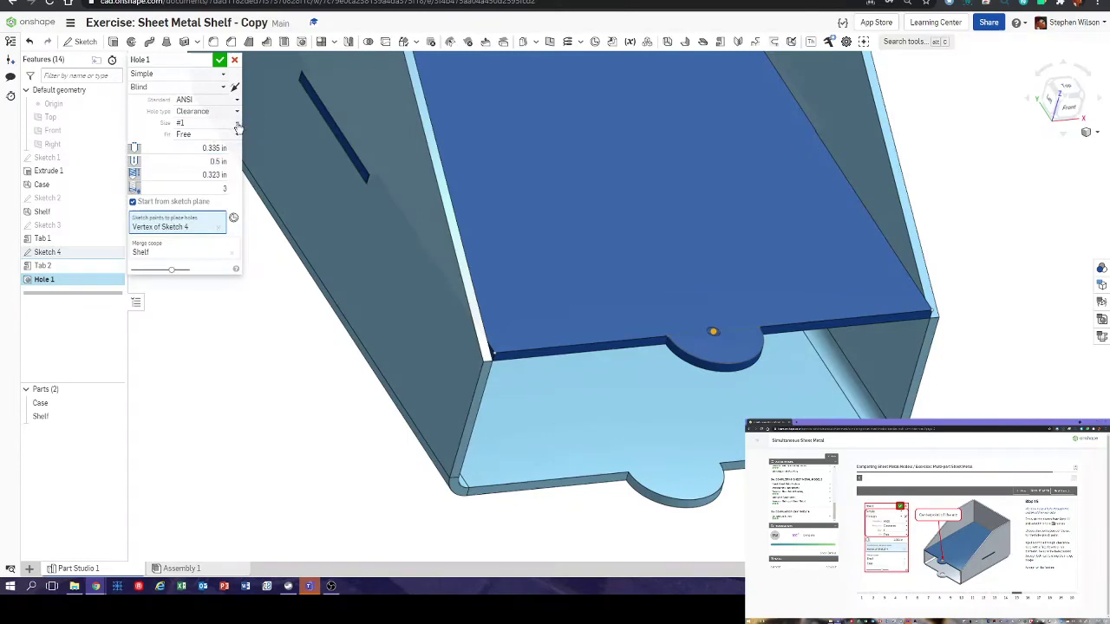
click(236, 125)
drag(238, 150, 228, 192)
scroll(218, 152, up, 2)
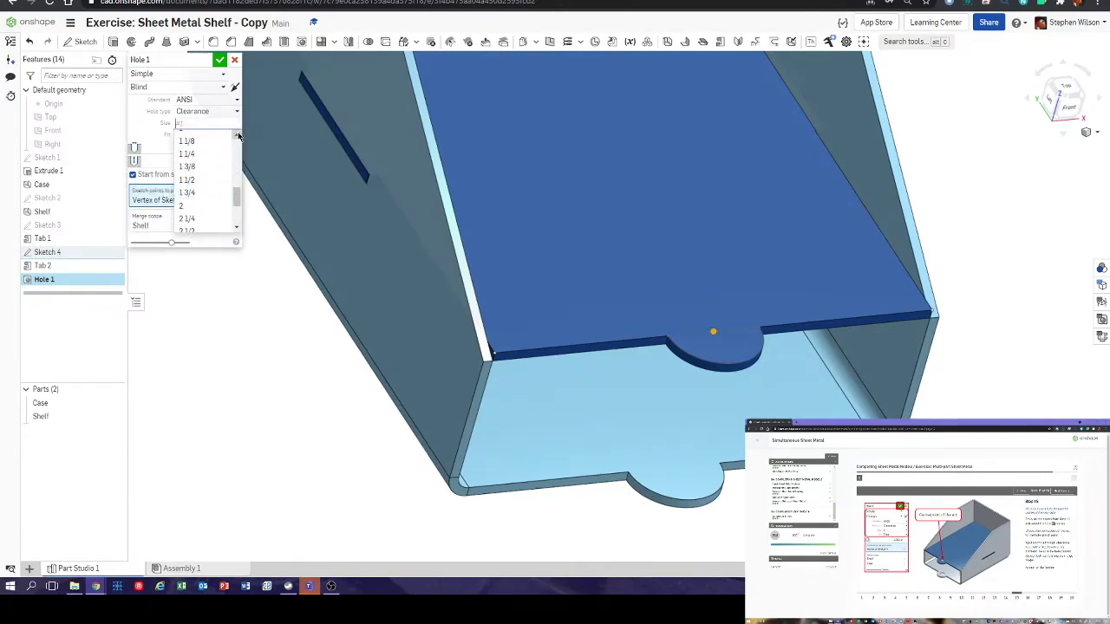
click(215, 152)
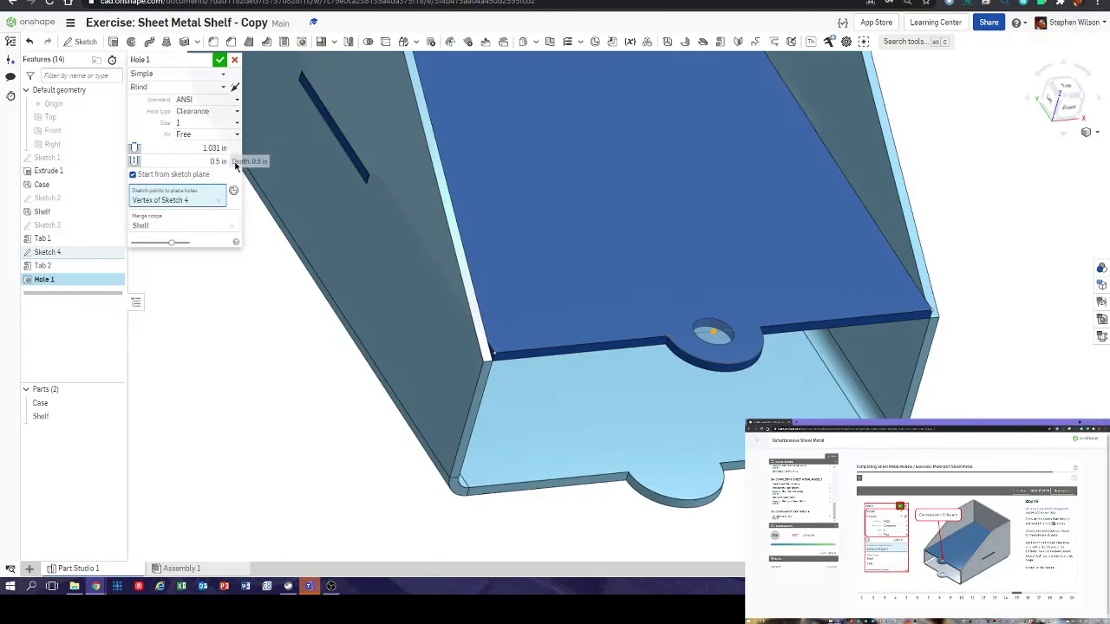
click(213, 161)
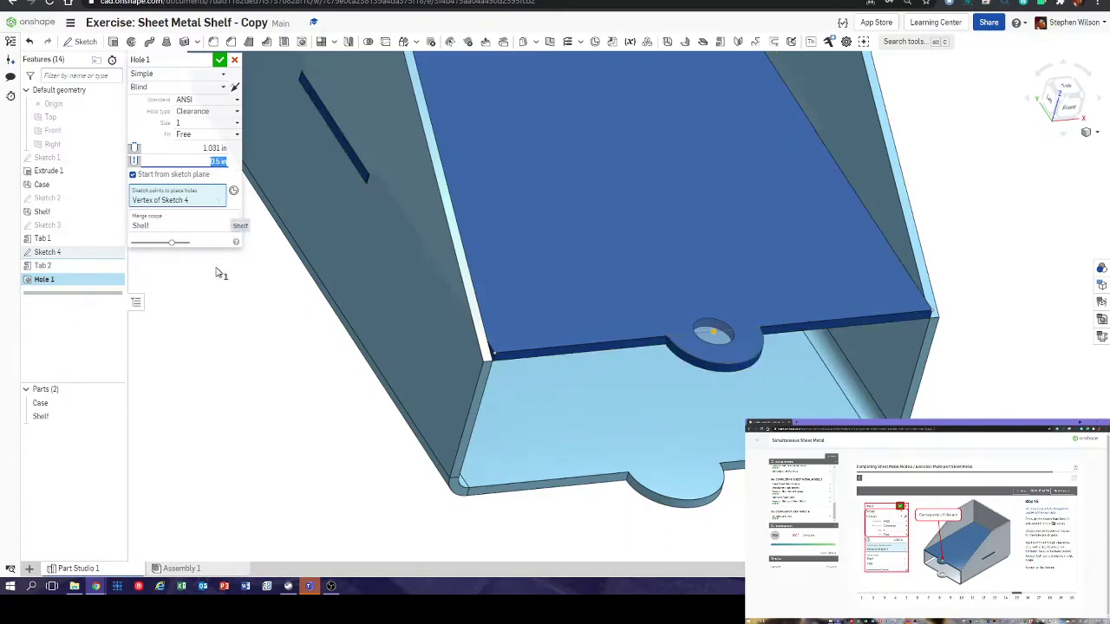
- Add the Case to the hole's merge scope alongside the Shelf
click(185, 224)
click(683, 484)
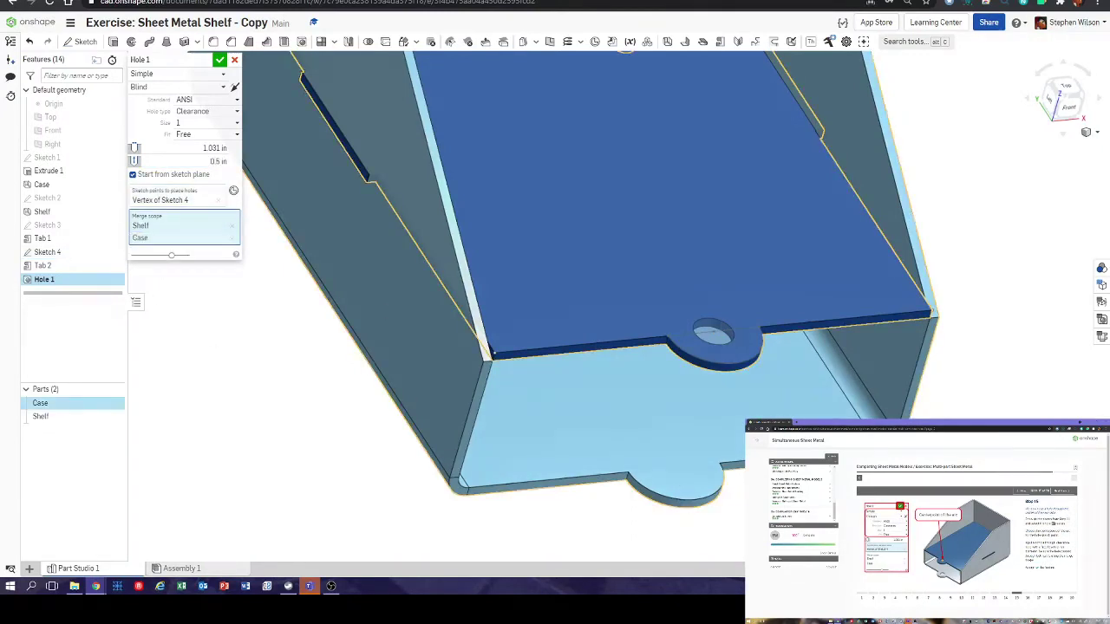
click(681, 476)
right_drag(706, 460, 683, 450)
scroll(682, 449, down, 5)
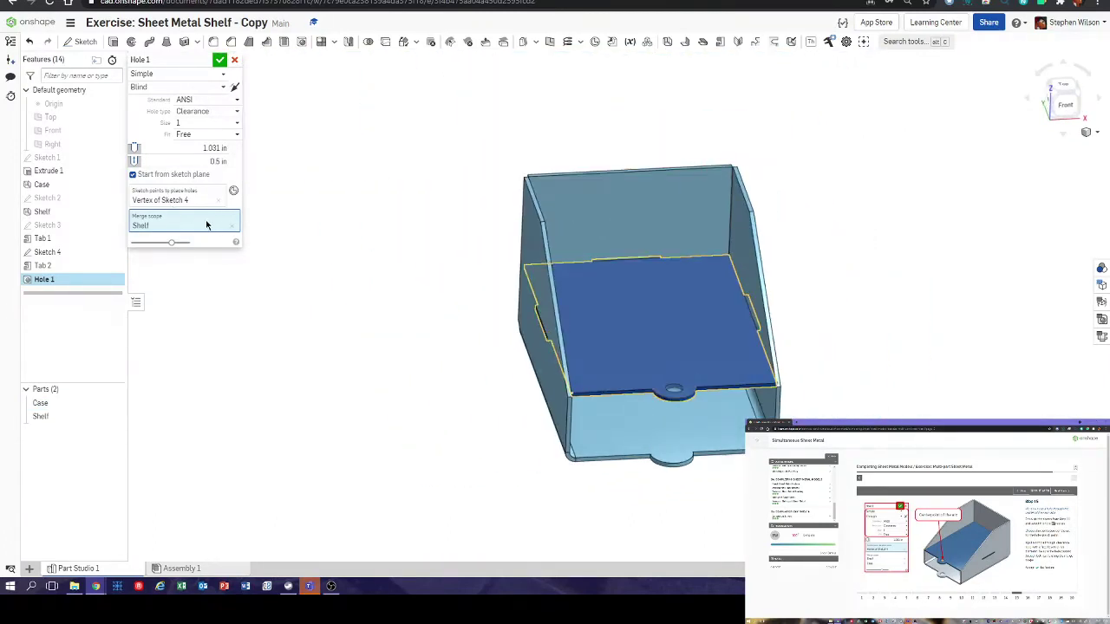
click(668, 454)
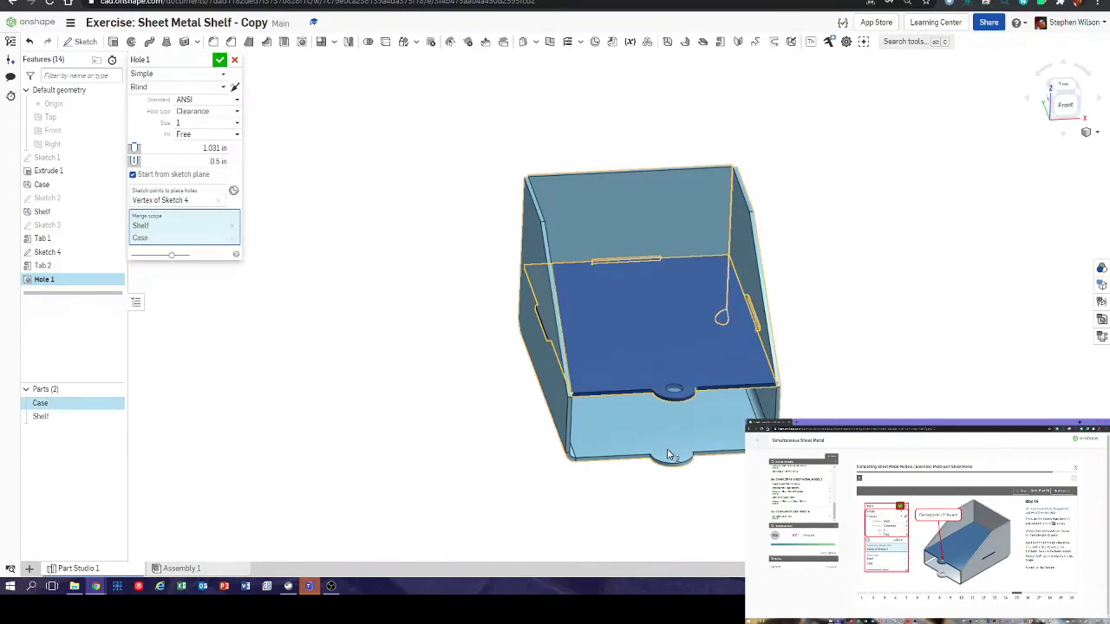
click(667, 455)
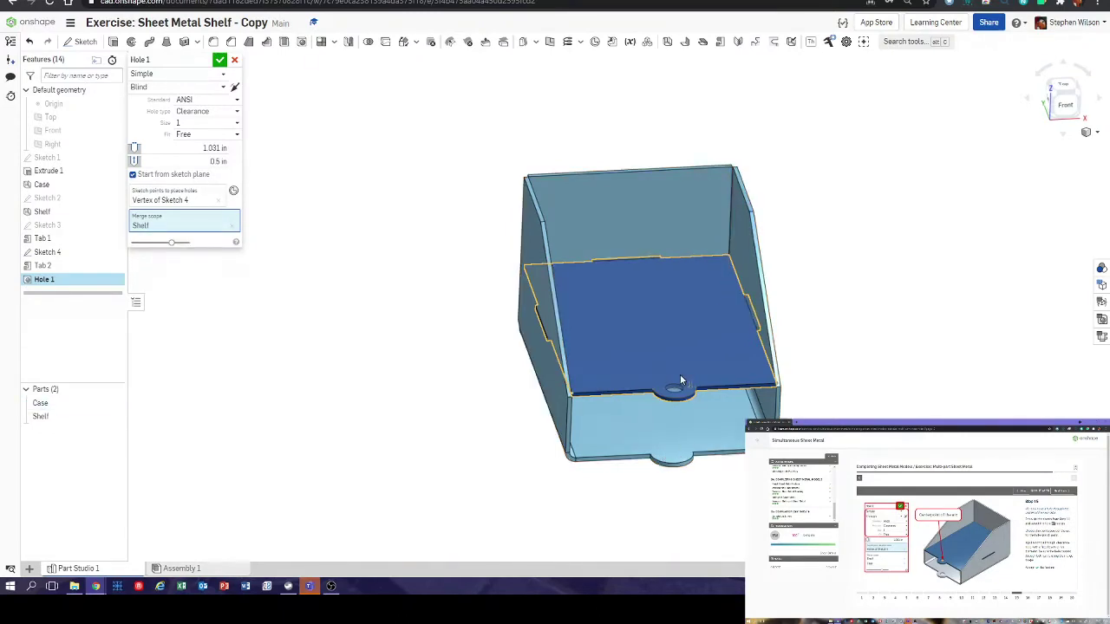
click(661, 449)
mouse_move(661, 503)
right_down()
mouse_move(686, 483)
mouse_move(666, 505)
right_up()
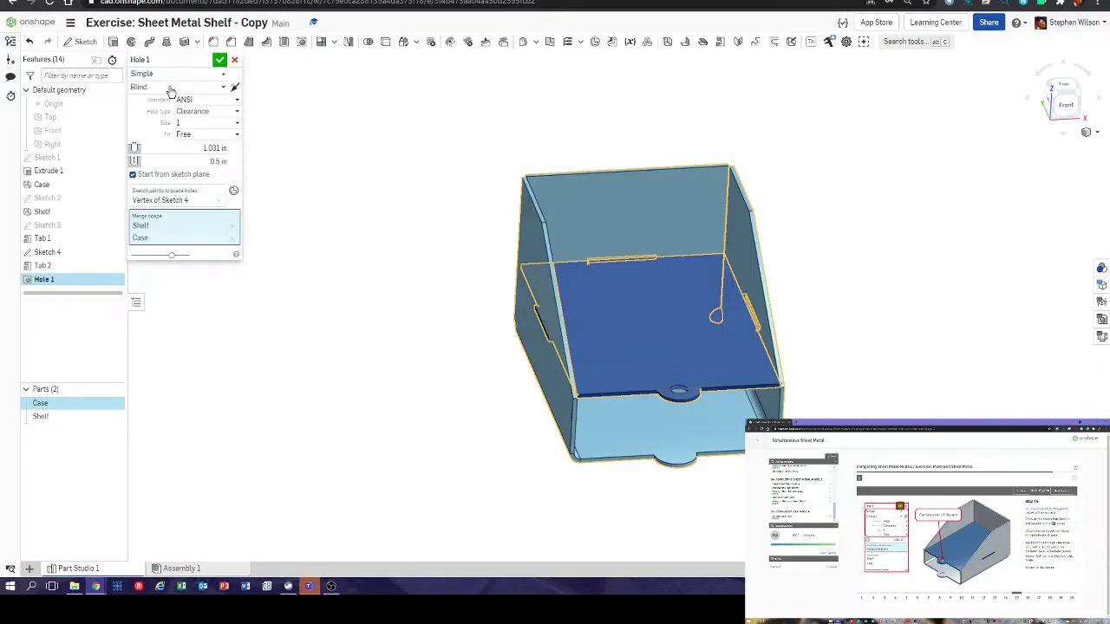
- Make the hole go through both parts, finish the feature and hide Sketch 4
click(220, 87)
click(181, 104)
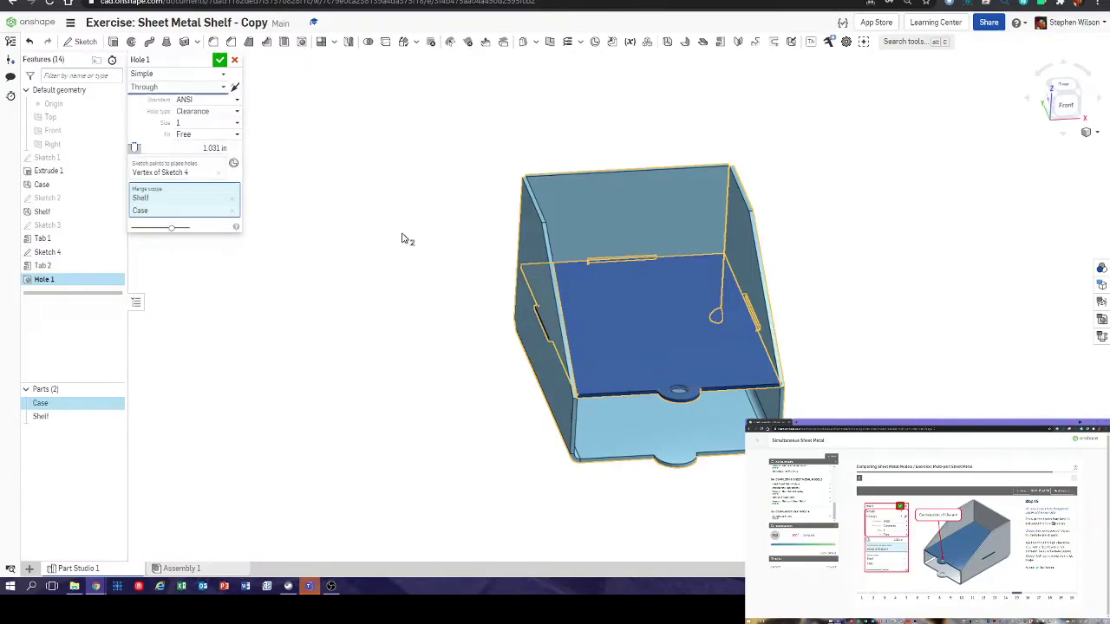
click(220, 61)
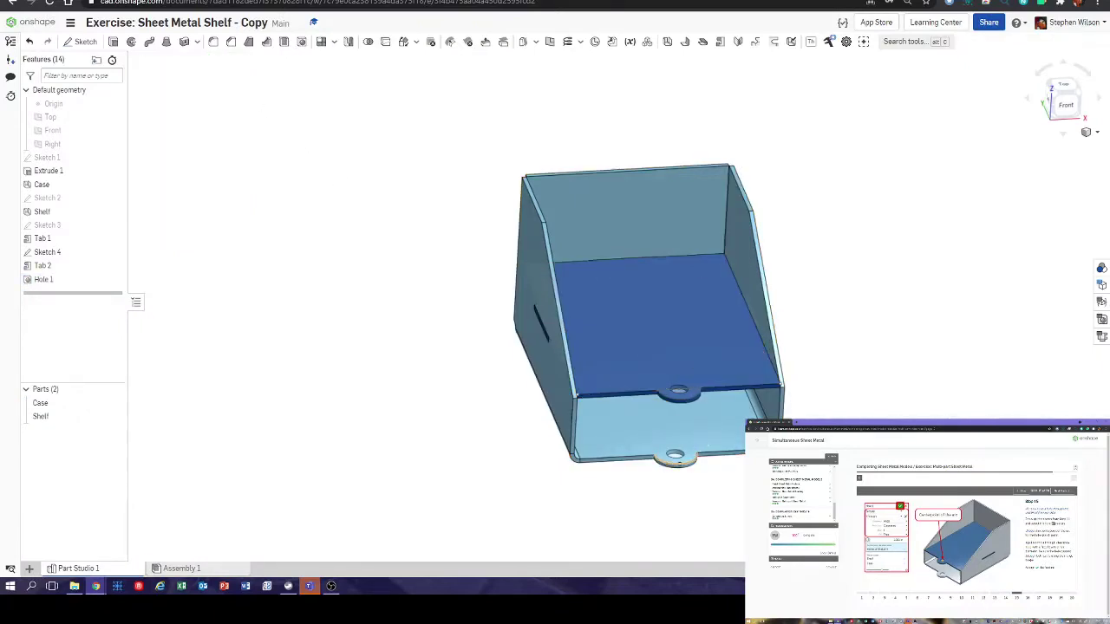
click(113, 253)
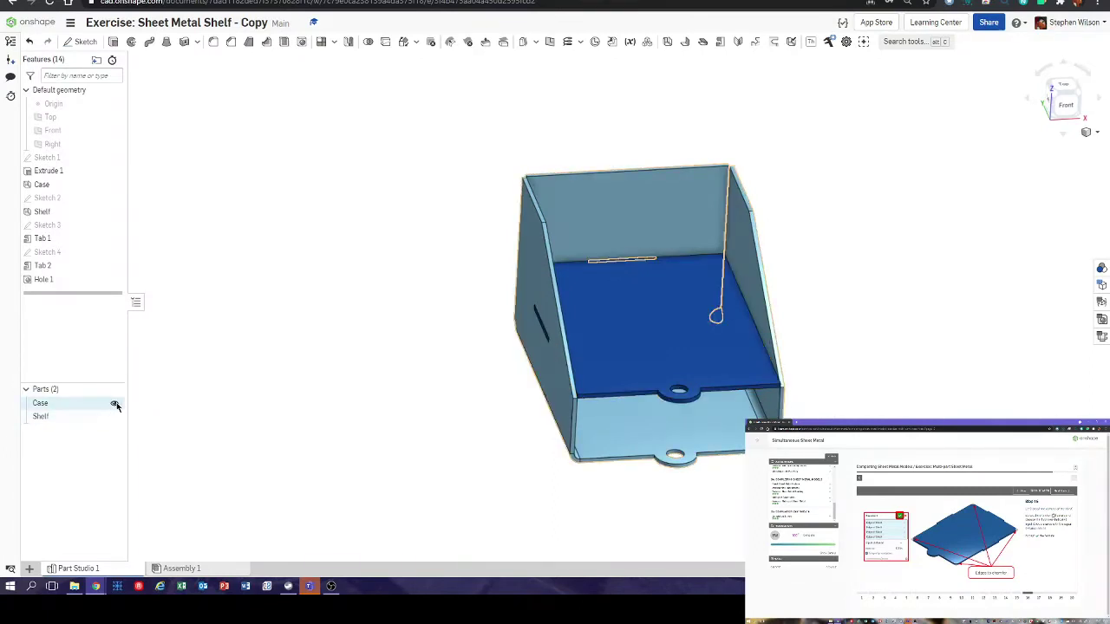
- Hide the Case and start a 0.5 in equal-distance chamfer on one corner edge of the Shelf
click(115, 405)
right_drag(283, 350, 388, 310)
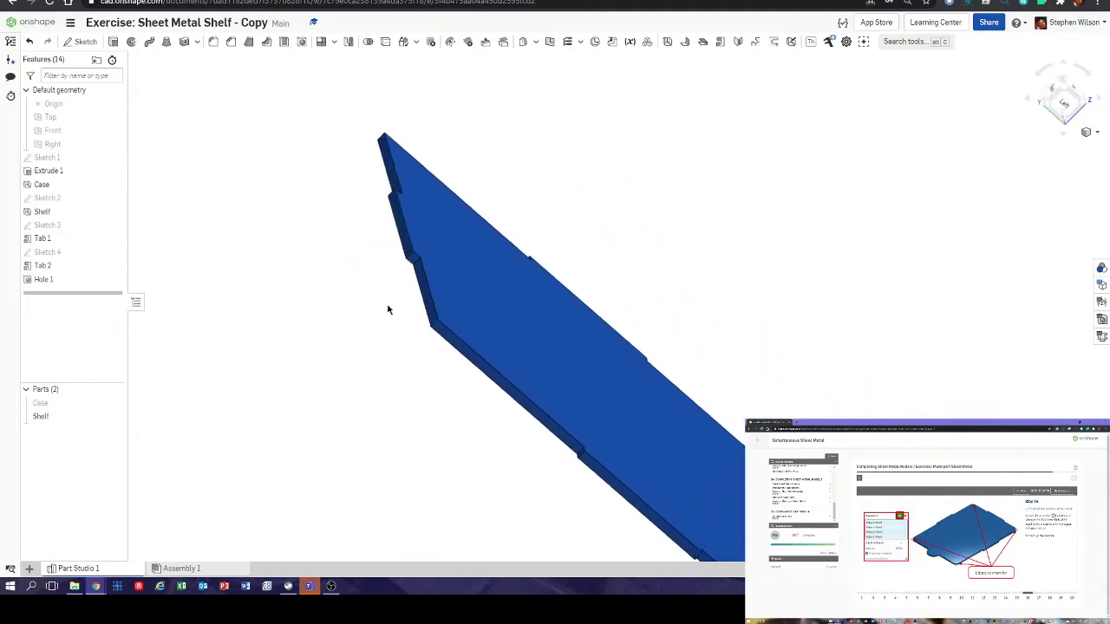
click(232, 43)
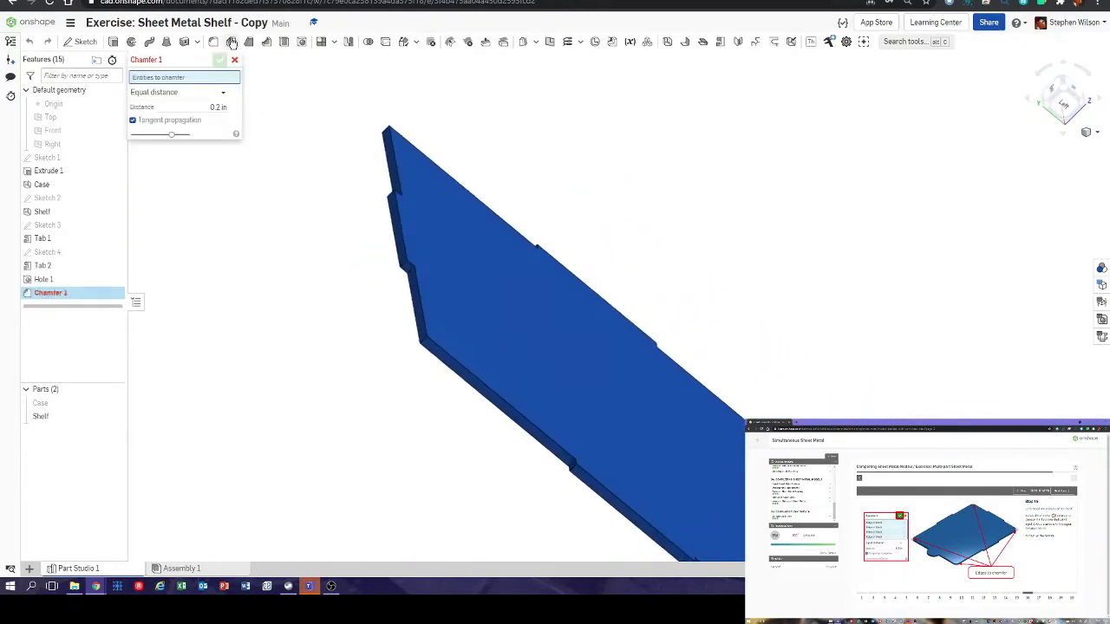
click(217, 107)
text(0)
text(.25)
click(425, 345)
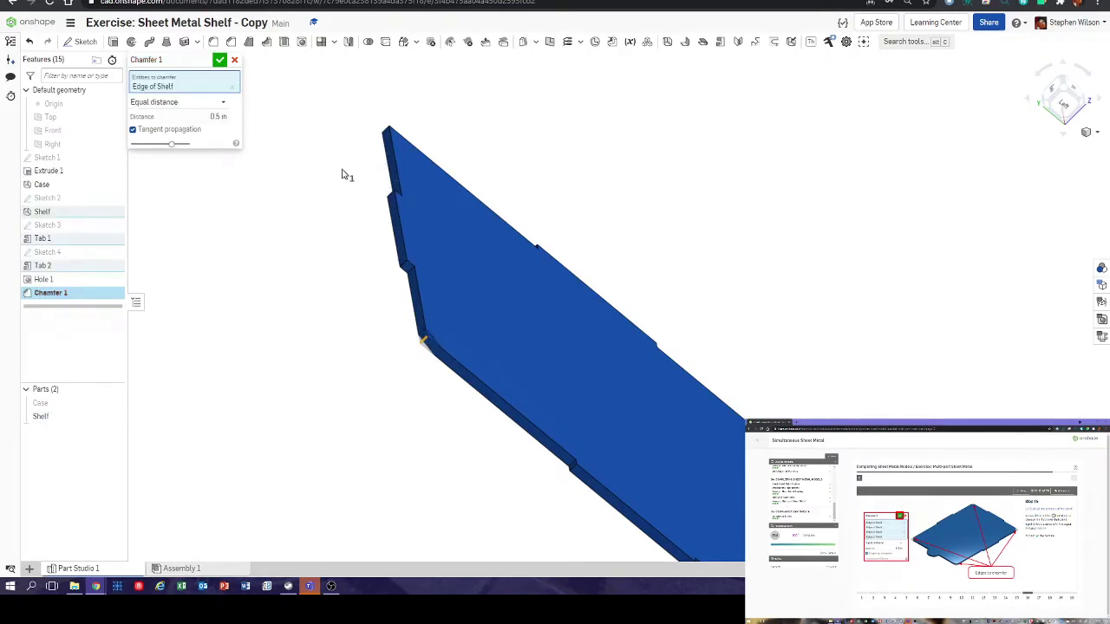
- Add the Shelf's three remaining outer corner edges to the chamfer and finish it
right_drag(333, 200, 399, 258)
click(424, 241)
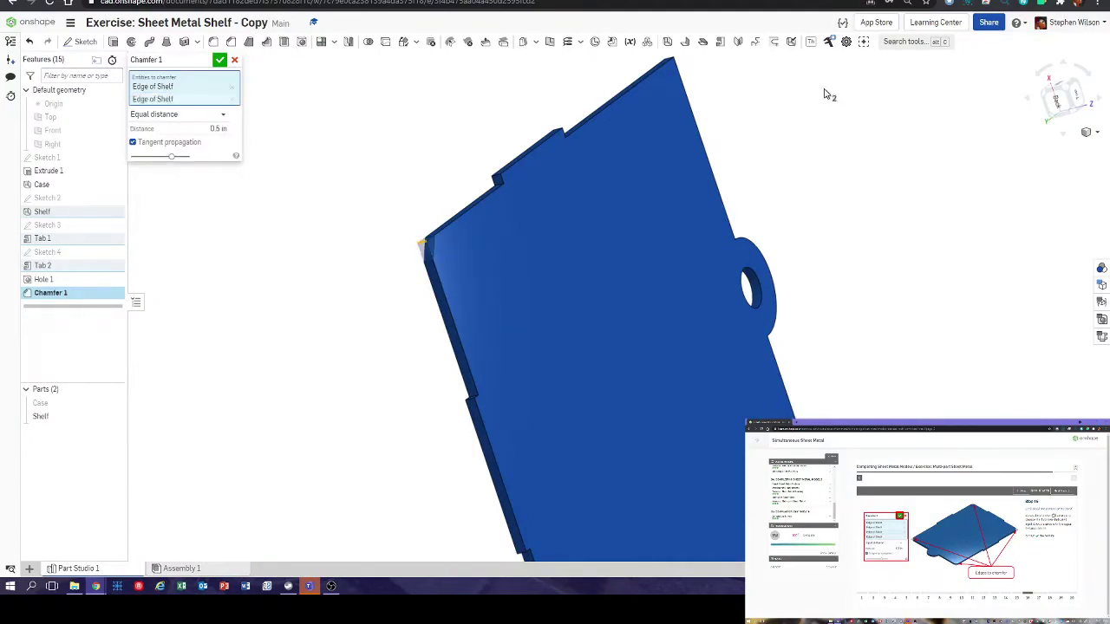
mouse_move(761, 118)
right_down()
mouse_move(734, 131)
mouse_move(767, 118)
right_up()
click(791, 121)
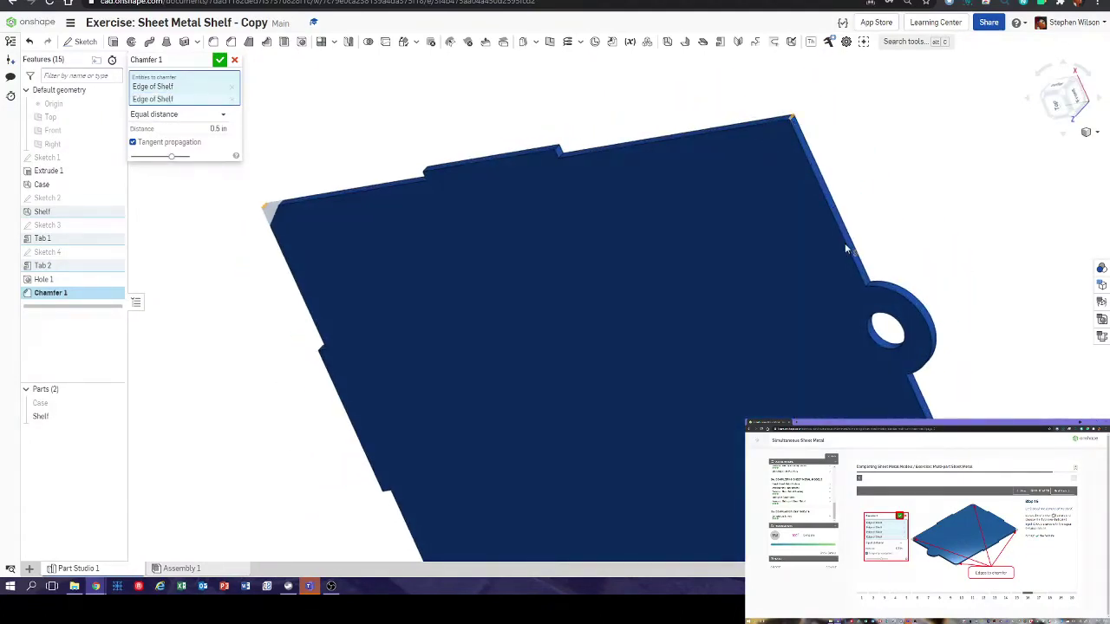
right_drag(819, 294, 961, 354)
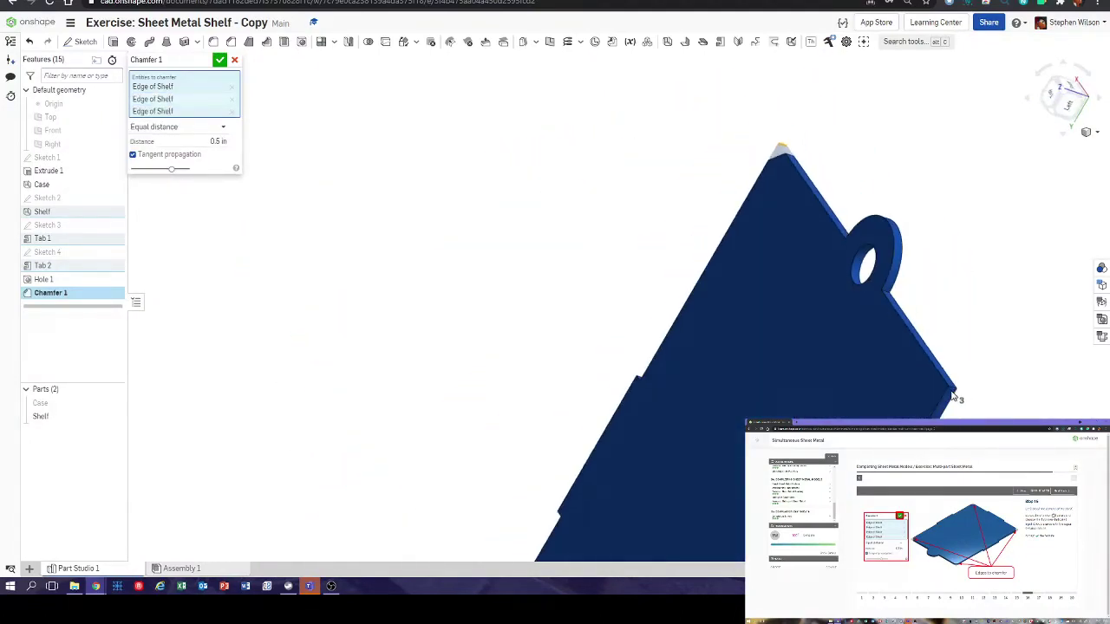
click(954, 390)
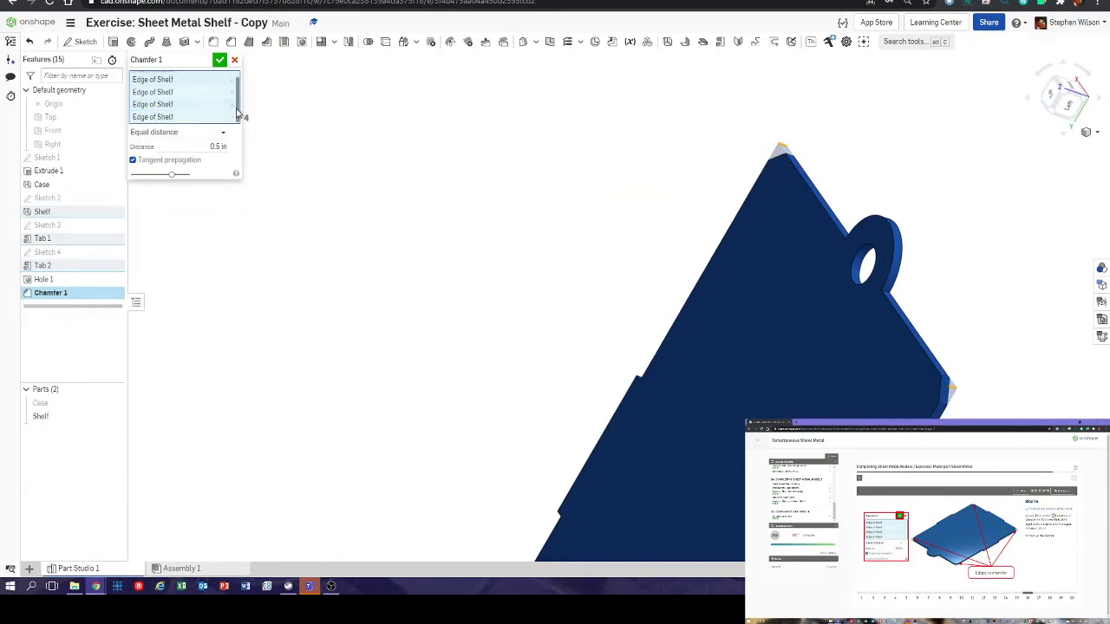
click(219, 60)
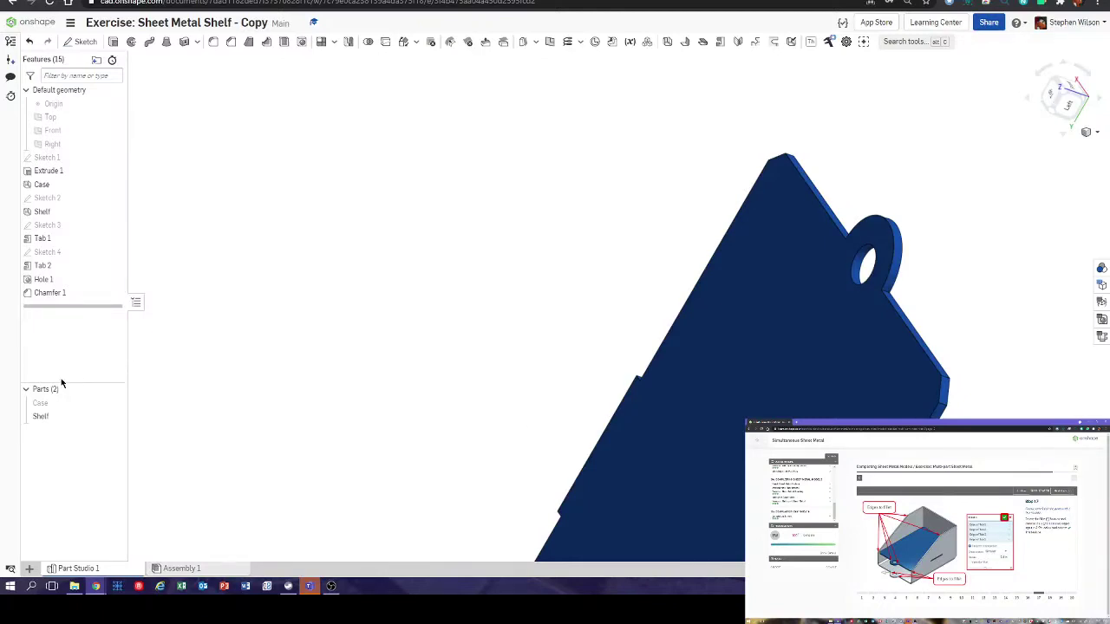
- Show the Case part again together with the Shelf
click(118, 403)
scroll(439, 425, down, 3)
right_drag(439, 421, 719, 471)
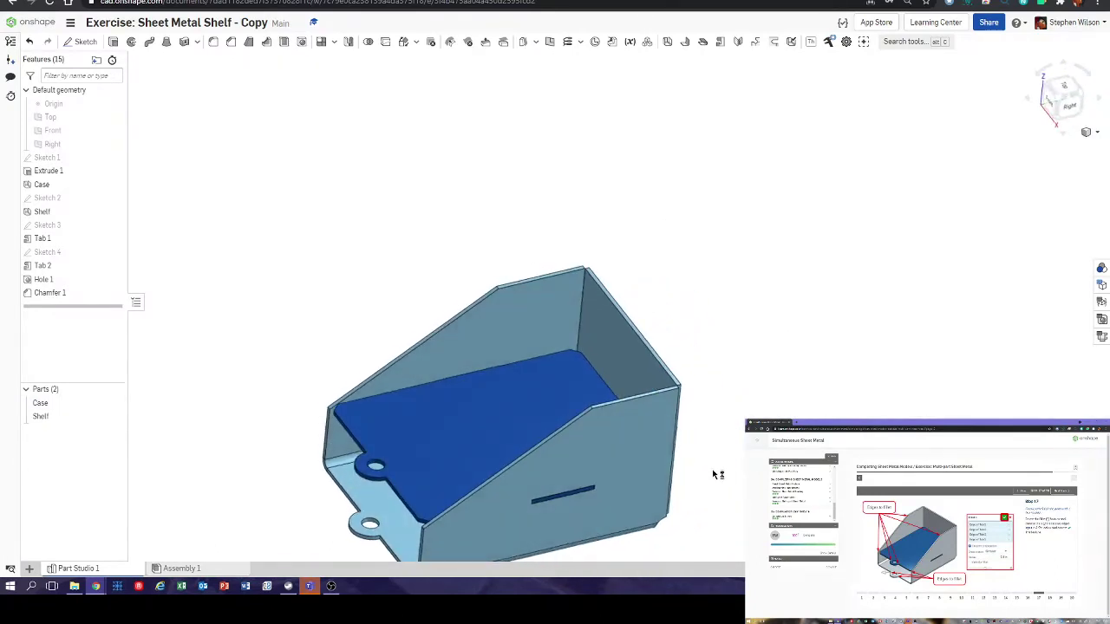
- Start a 0.5 in radius circular fillet on the upper corner edges of the Case's two side walls
click(213, 41)
click(217, 120)
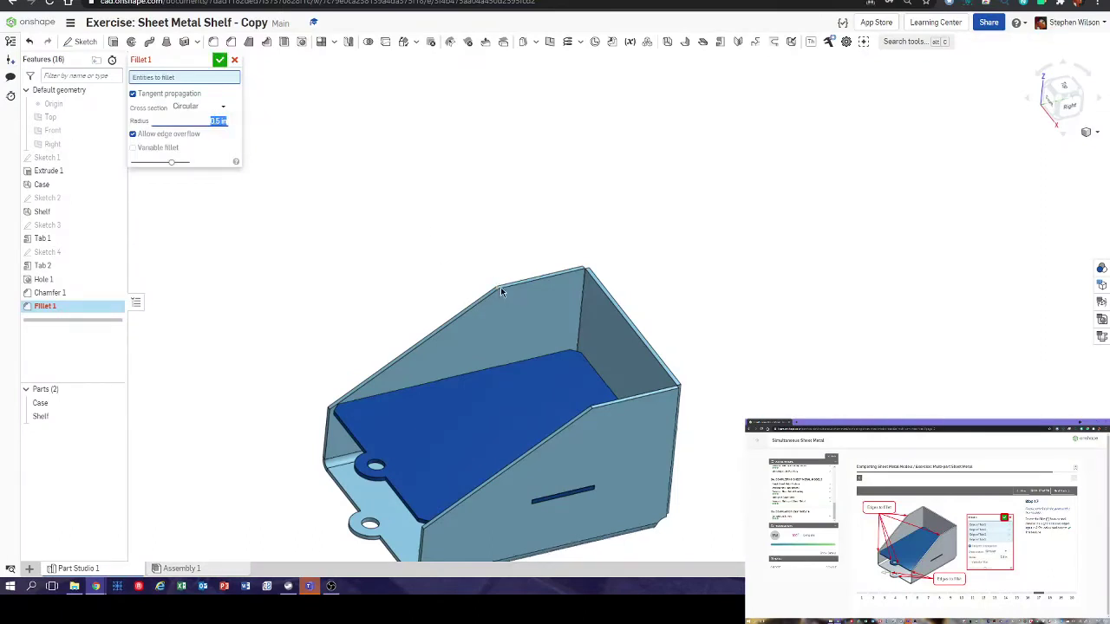
click(593, 412)
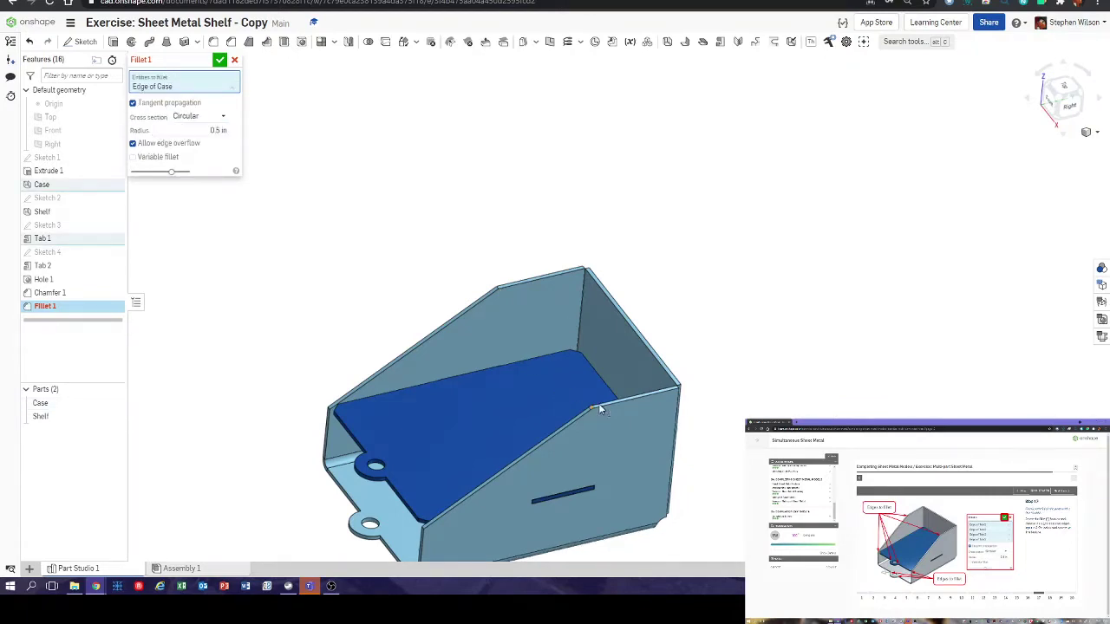
scroll(590, 408, up, 5)
scroll(580, 376, up, 3)
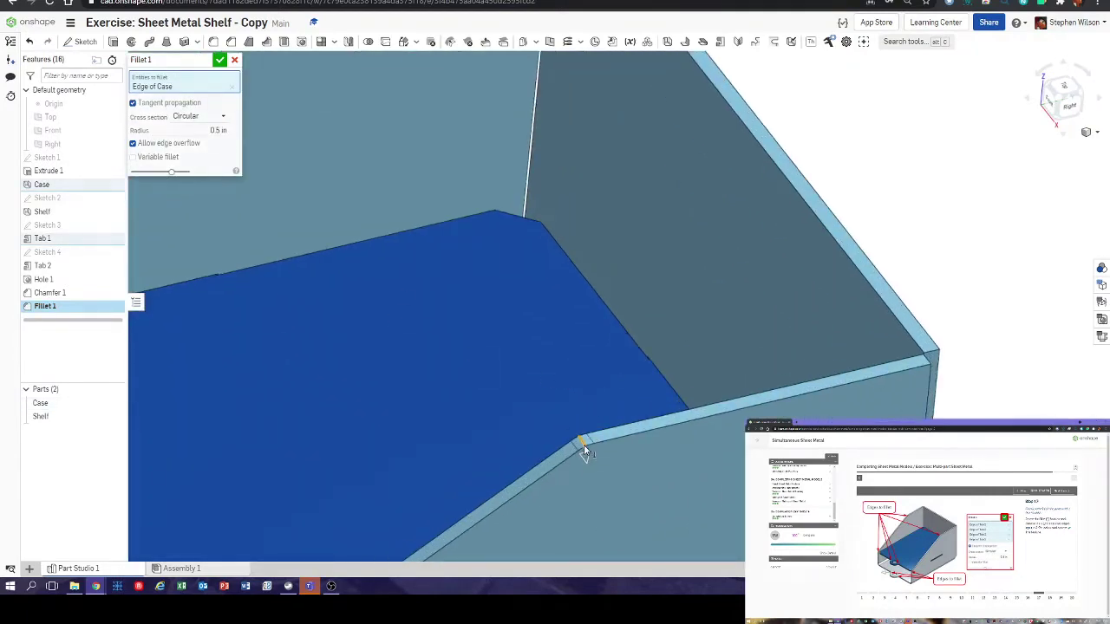
right_drag(585, 451, 526, 198)
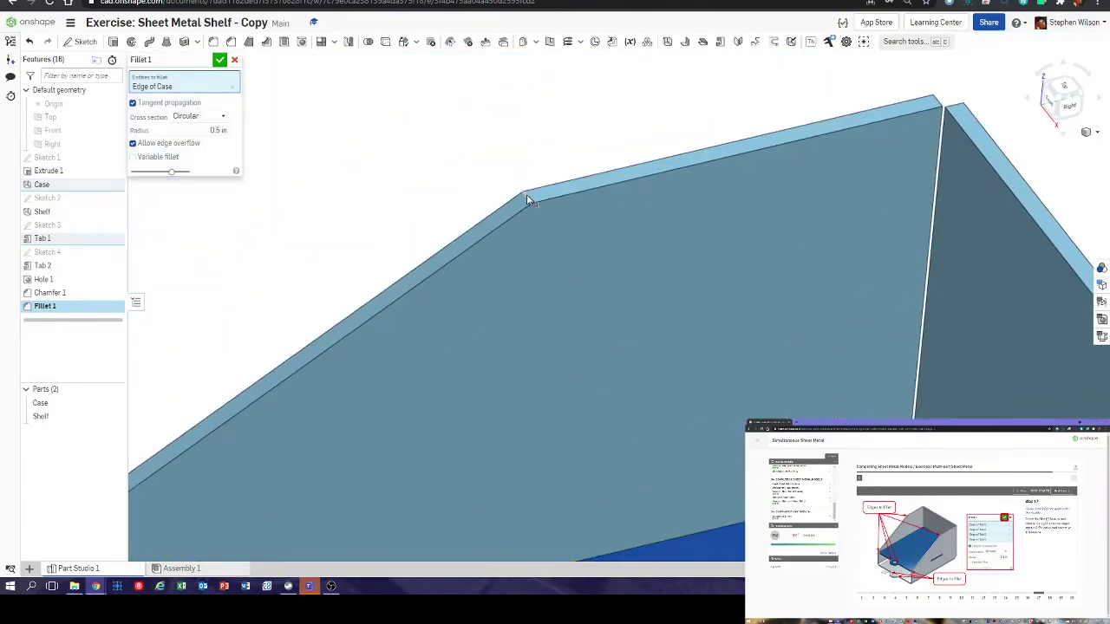
click(526, 197)
scroll(395, 382, down, 2)
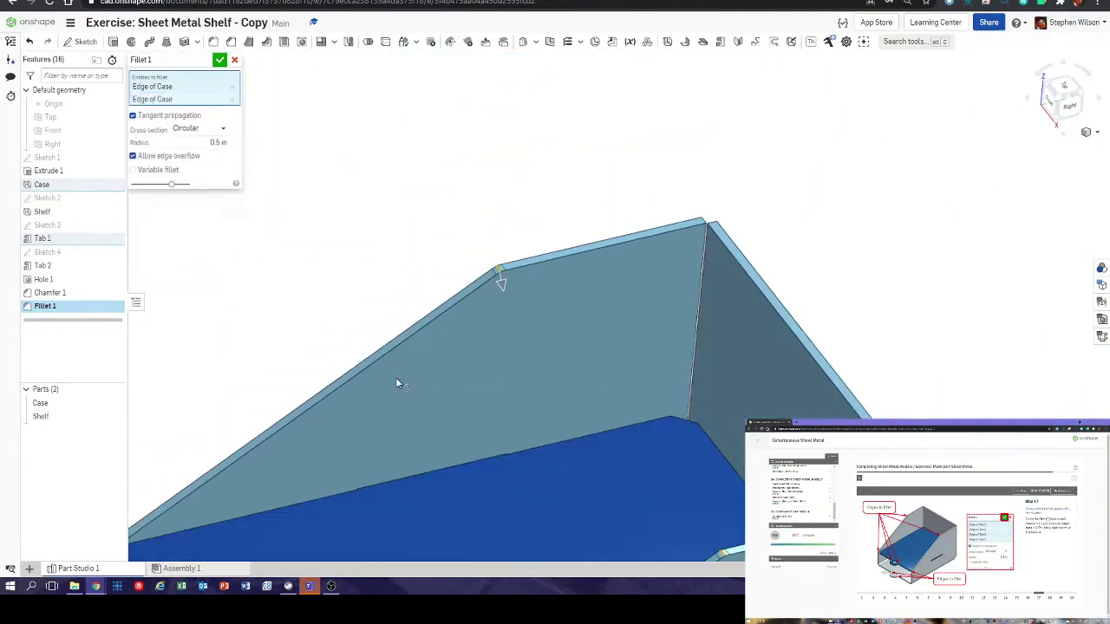
- Add the front upper corner edges of the Case's two side walls to the fillet
right_drag(395, 382, 802, 78)
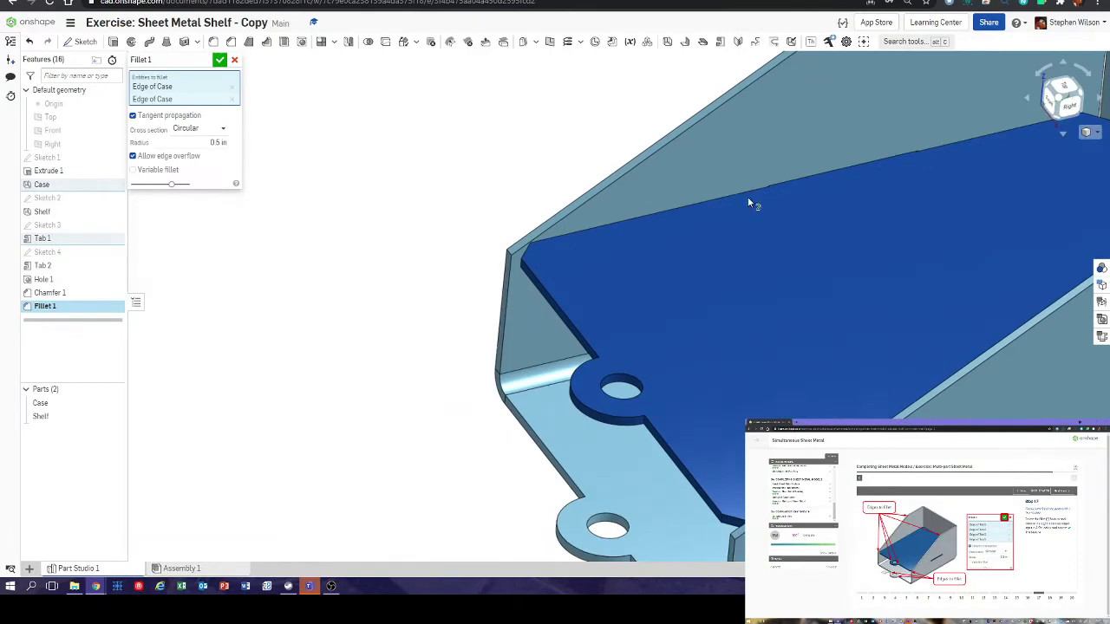
click(510, 251)
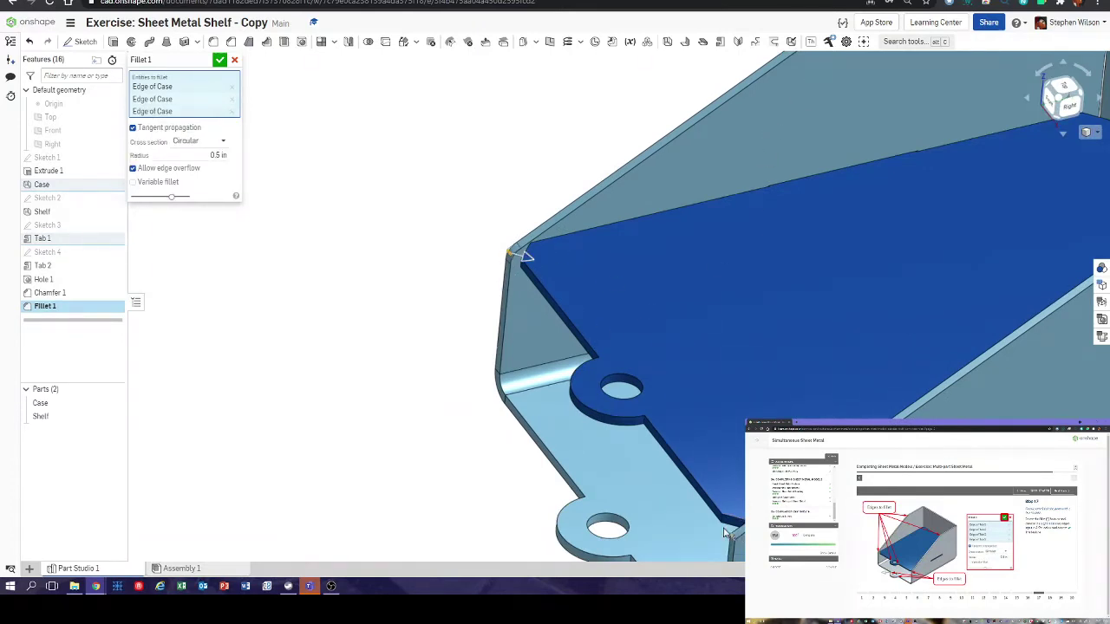
click(598, 496)
middle_drag(599, 496, 621, 356)
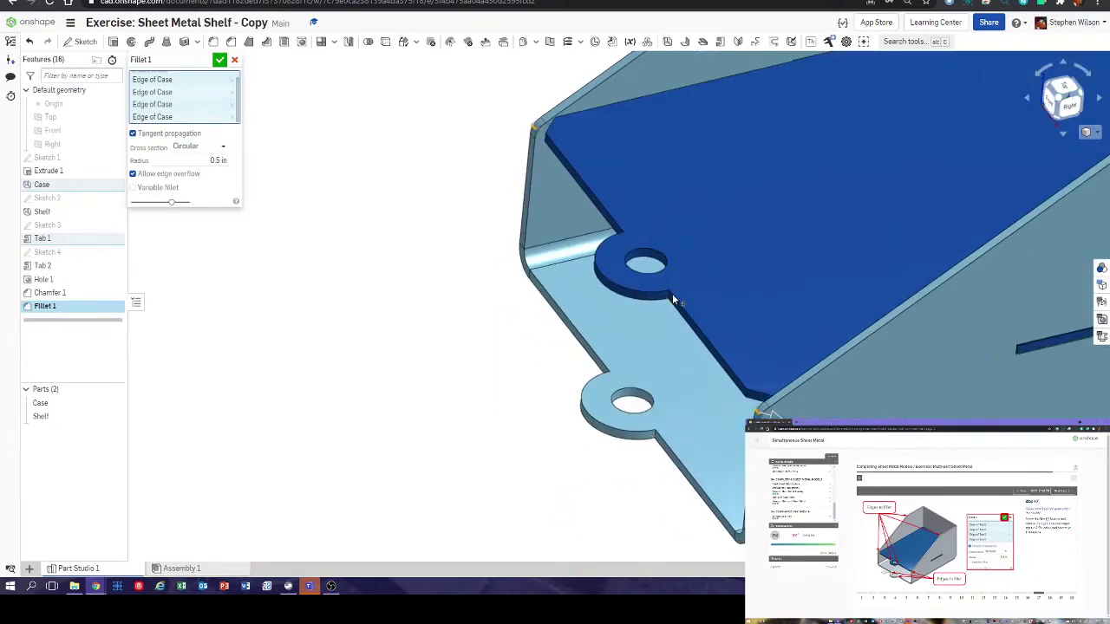
- Add the inner corner edges where both front tabs meet the Shelf and Case to the fillet and finish it
scroll(666, 312, up, 4)
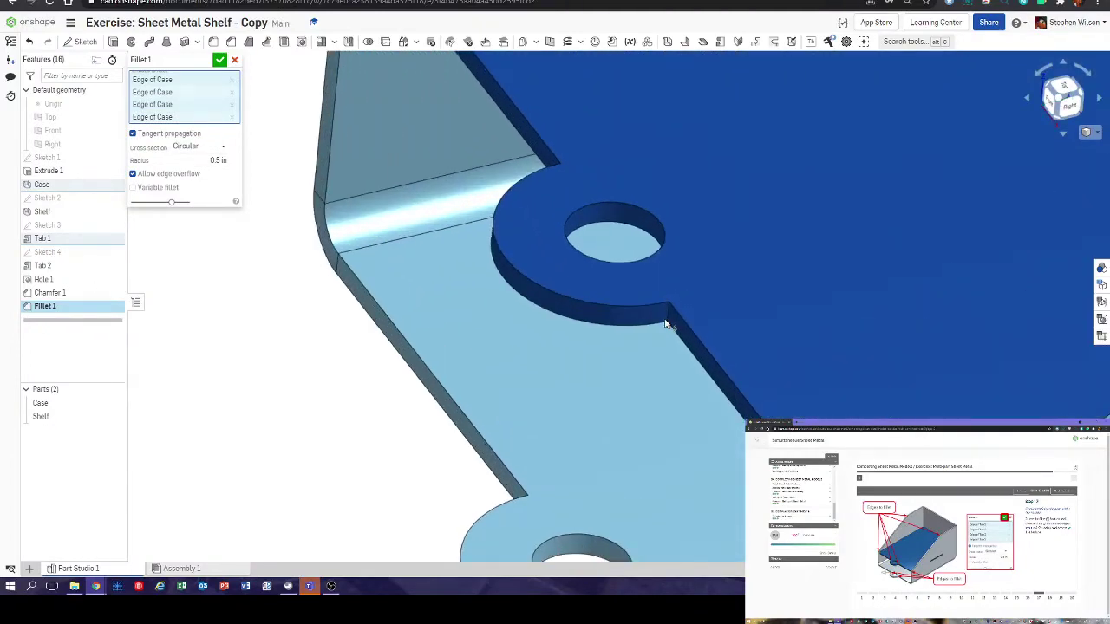
click(667, 314)
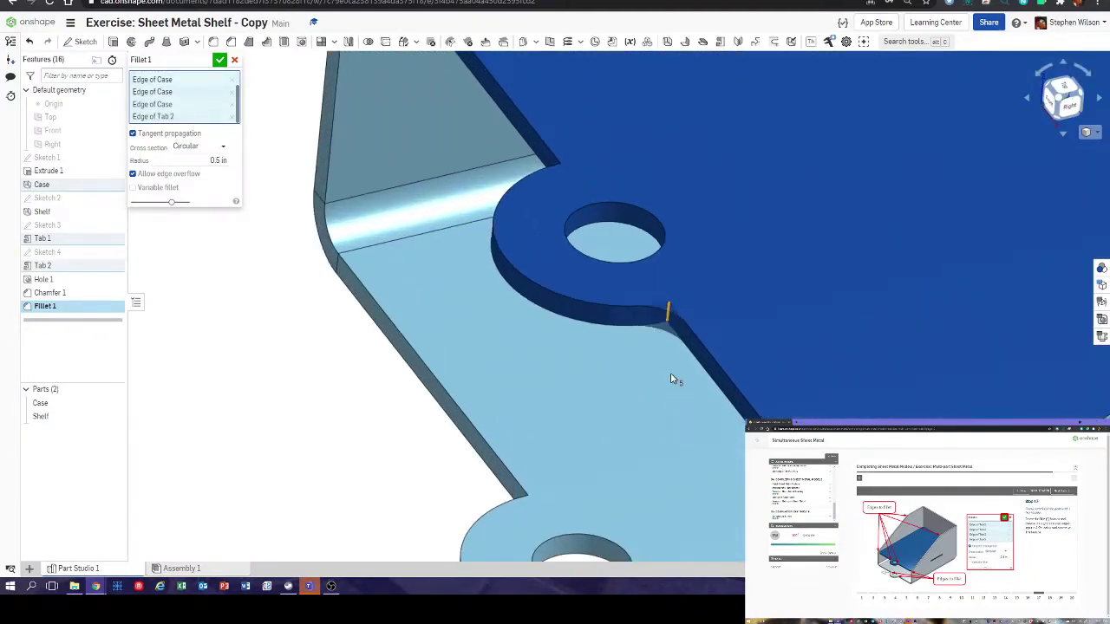
middle_drag(672, 378, 674, 292)
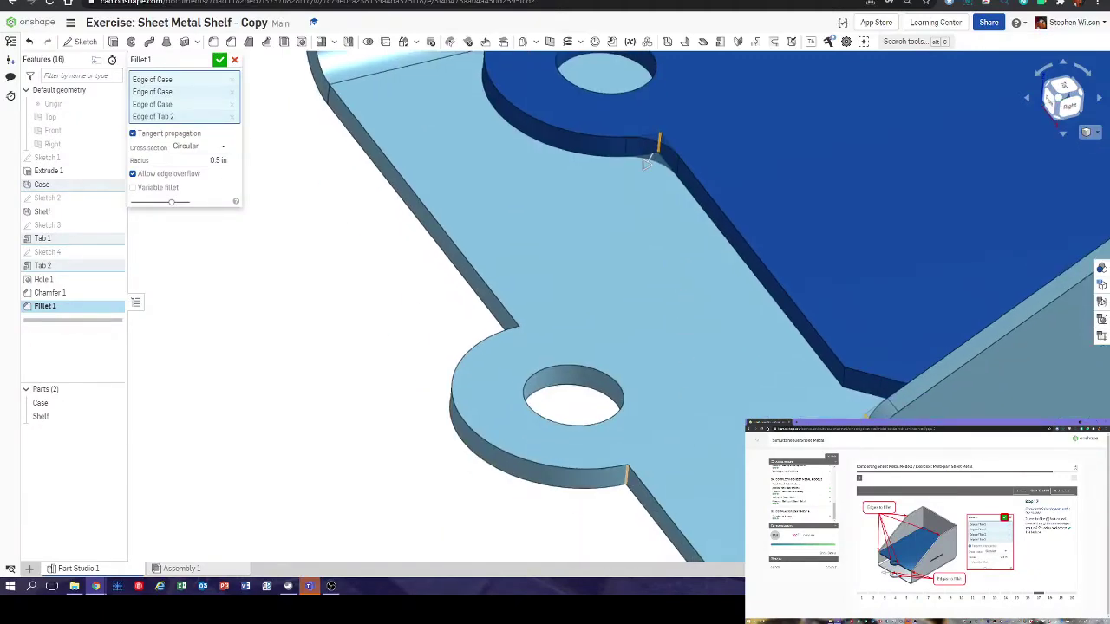
click(626, 475)
right_drag(446, 303, 519, 353)
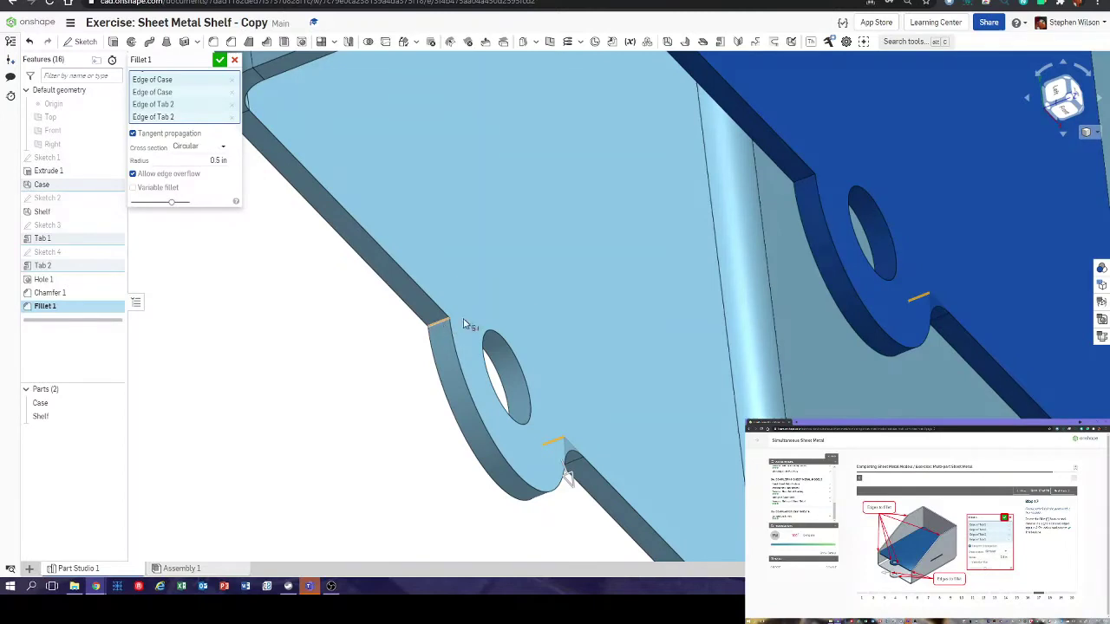
click(464, 325)
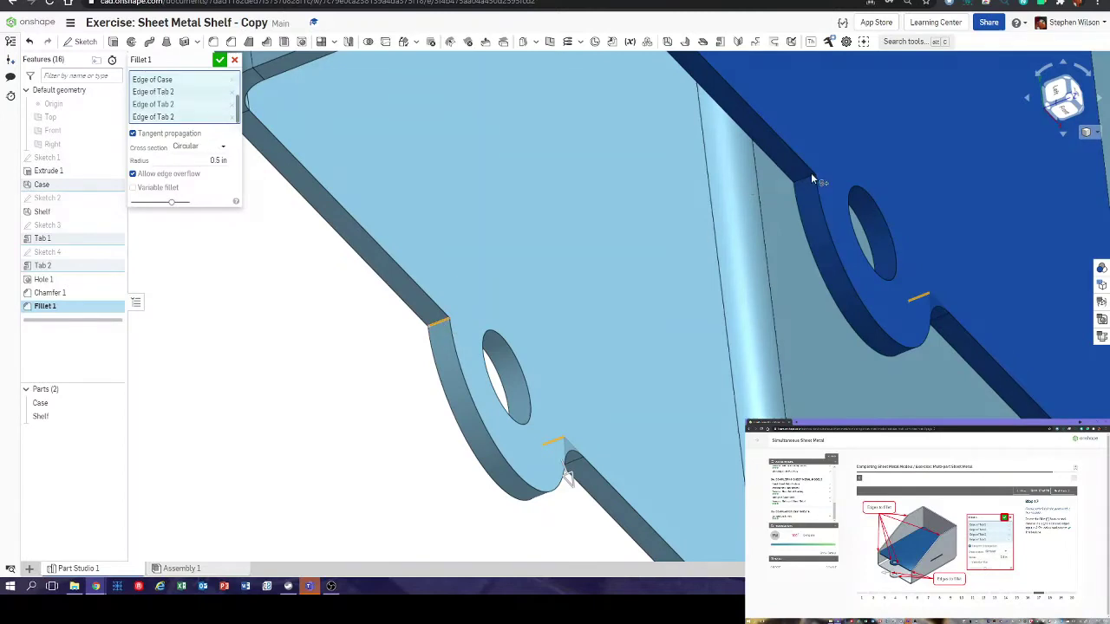
click(725, 209)
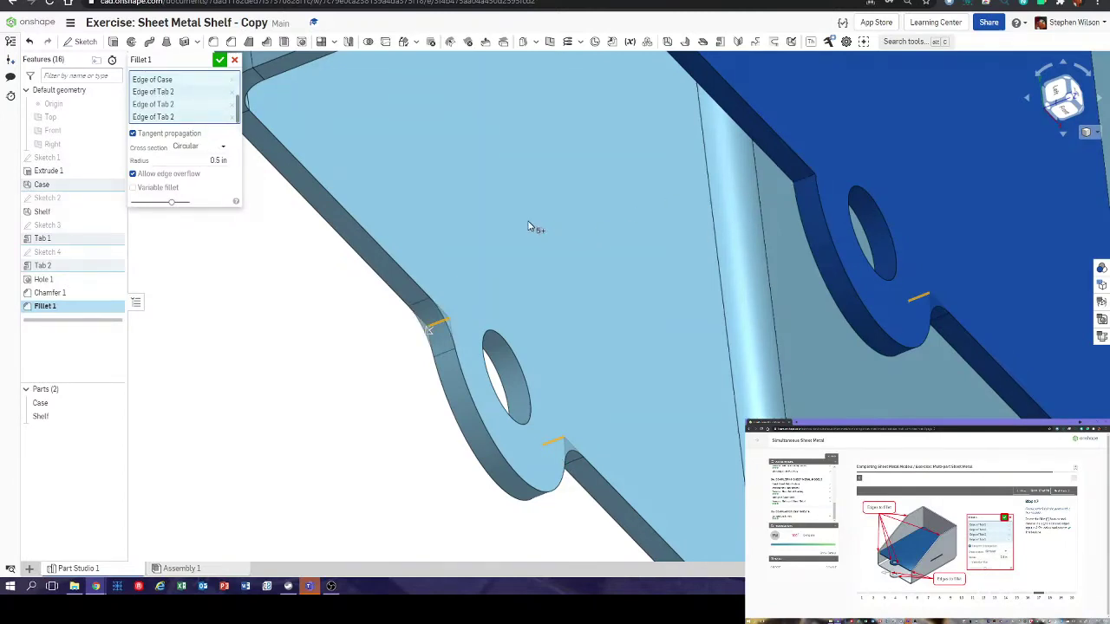
click(233, 60)
right_drag(523, 216, 600, 263)
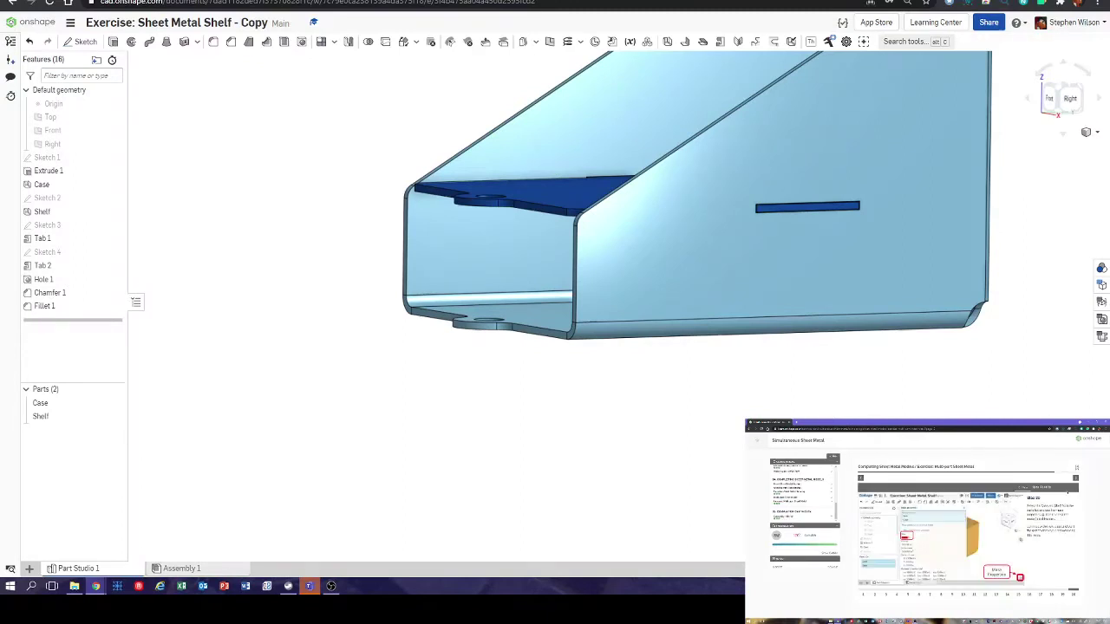
right_click(63, 421)
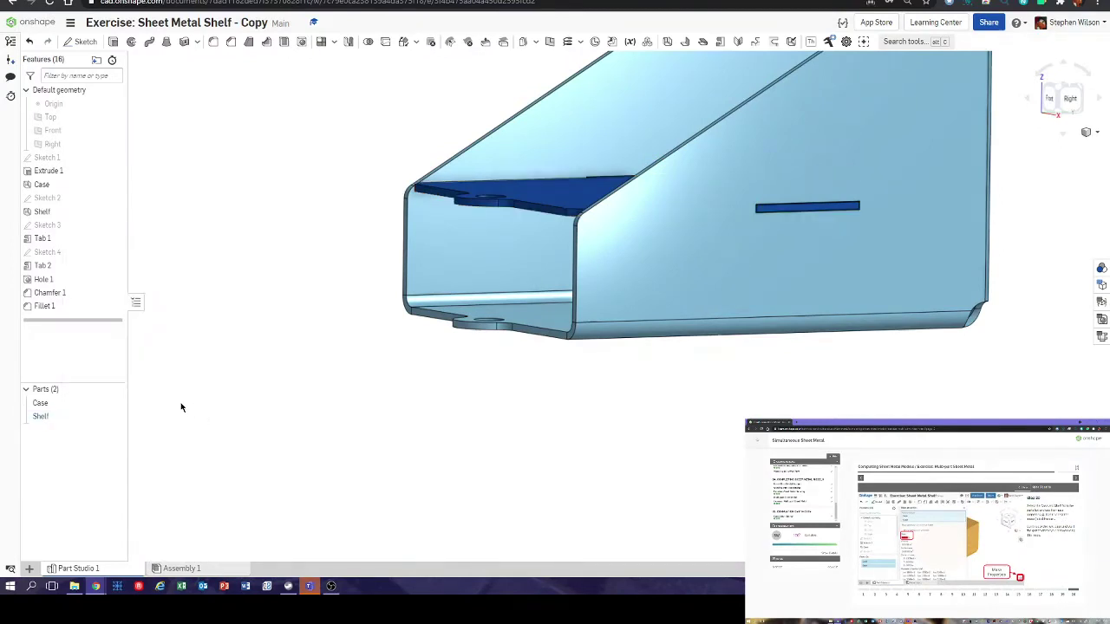
right_drag(327, 207, 338, 271)
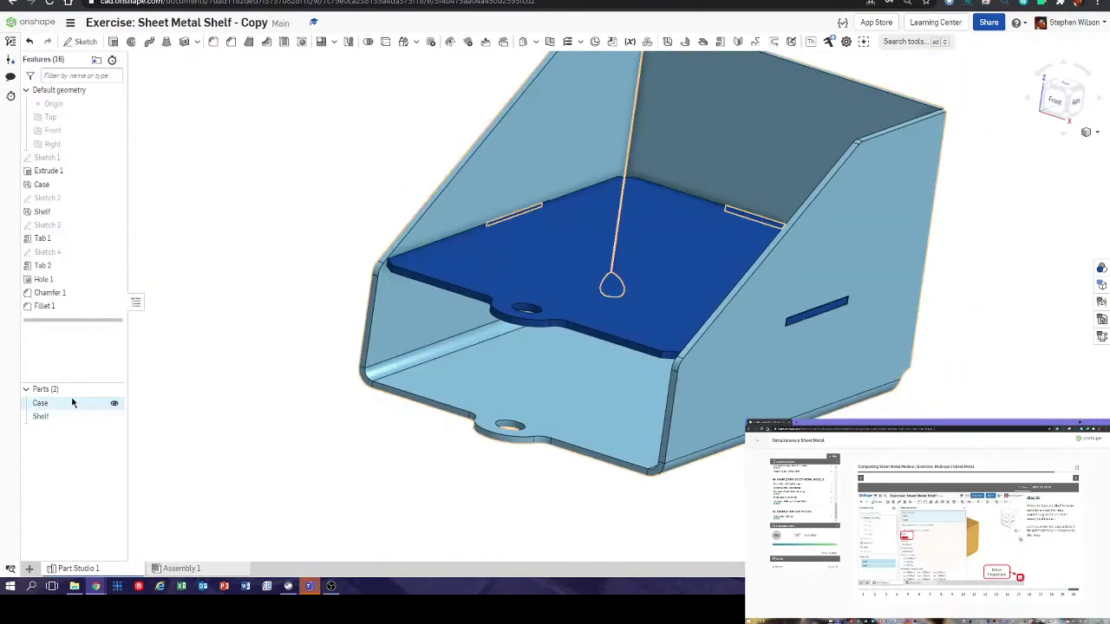
right_click(73, 403)
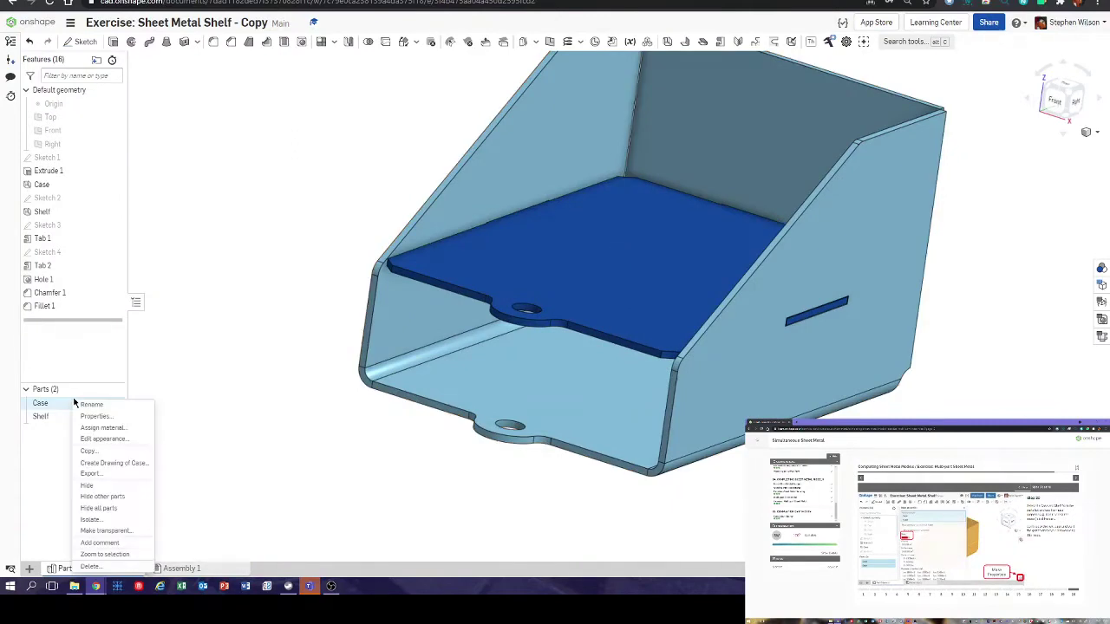
click(212, 370)
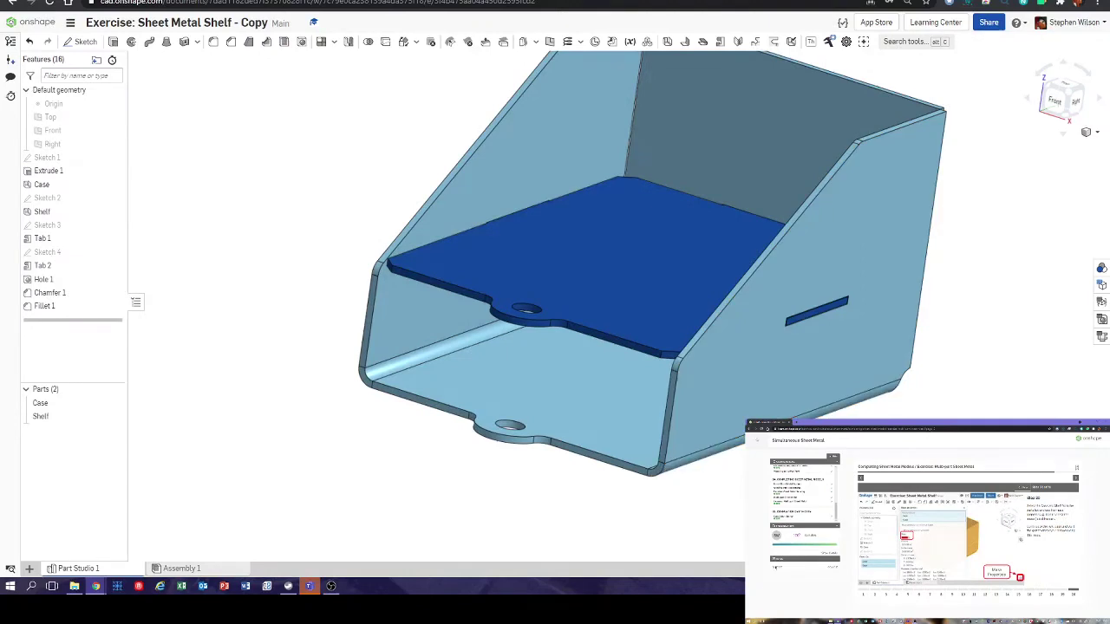
- Switch to the desk tidy instructions and advance to the Hem on the Case 2 page
key(alt+Tab)
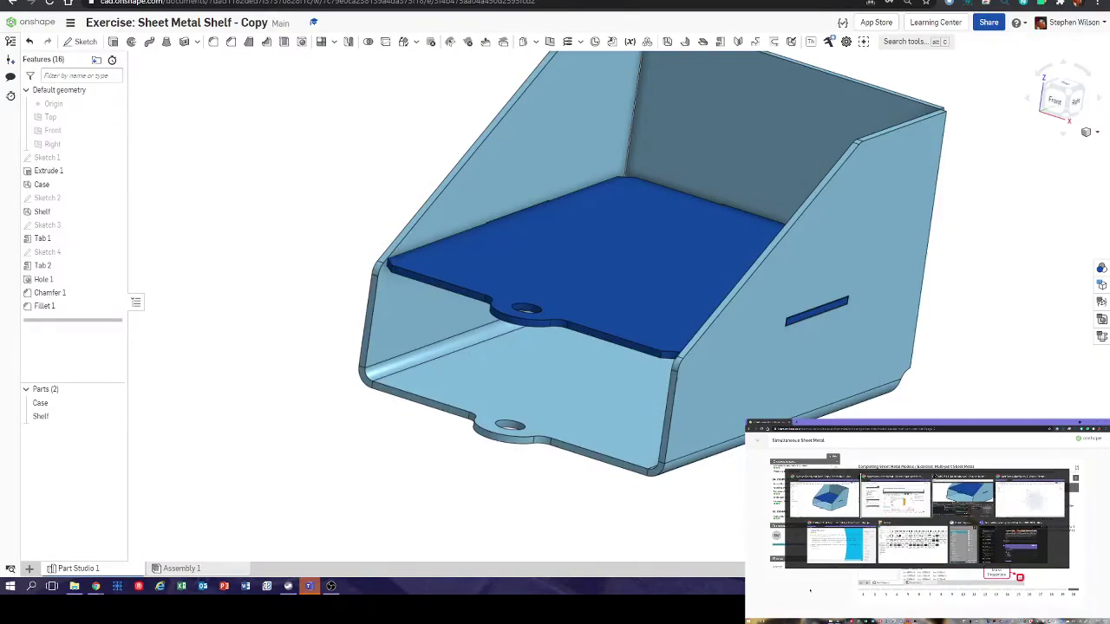
key(alt+Tab)
key(alt+Tab)
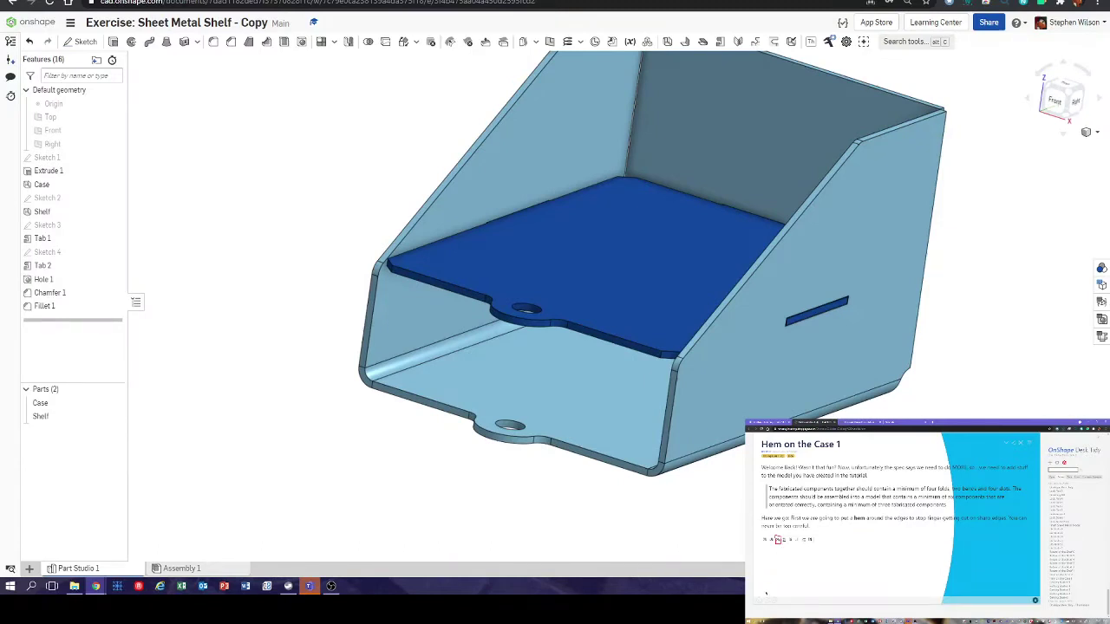
click(763, 608)
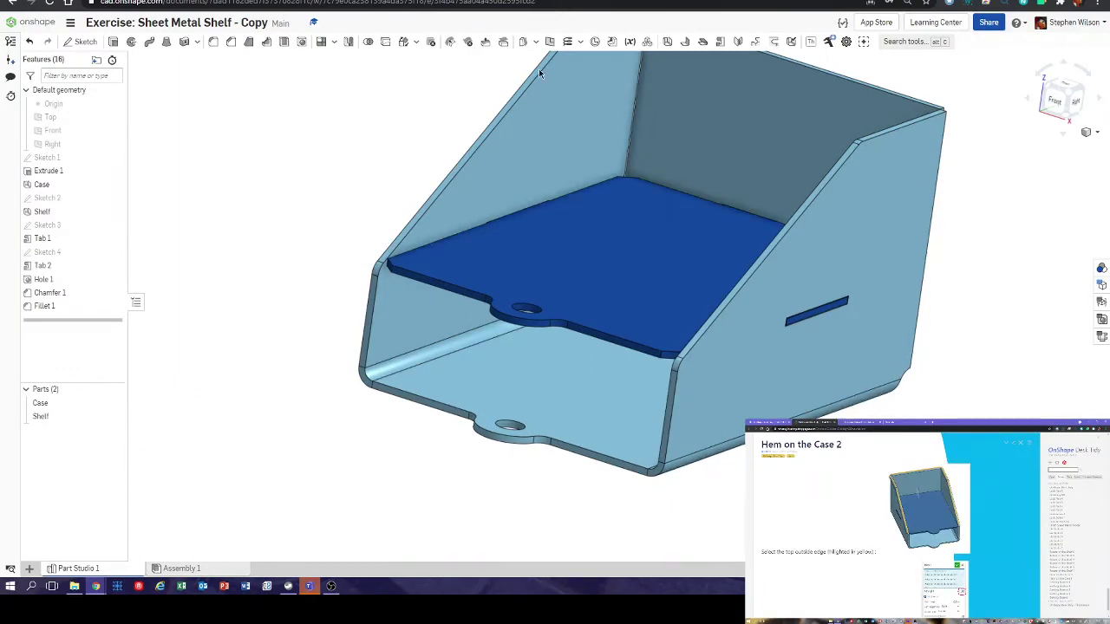
- Start a straight flattened hem, 0.5 in long with outer alignment and simple corners, on the Case's right side wall top edges
click(703, 43)
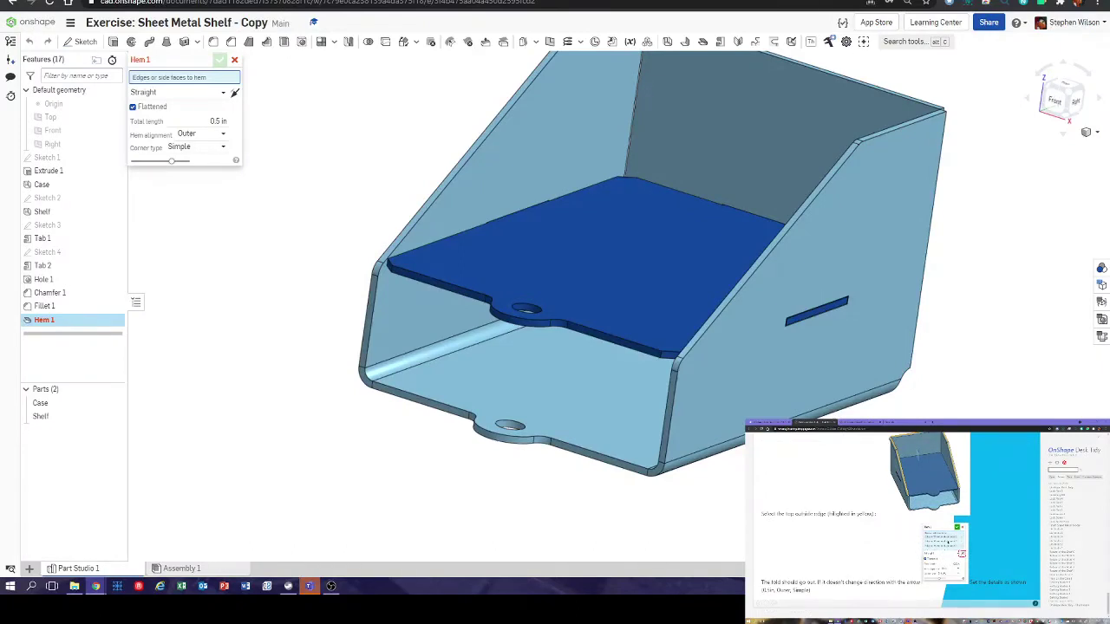
scroll(997, 175, up, 3)
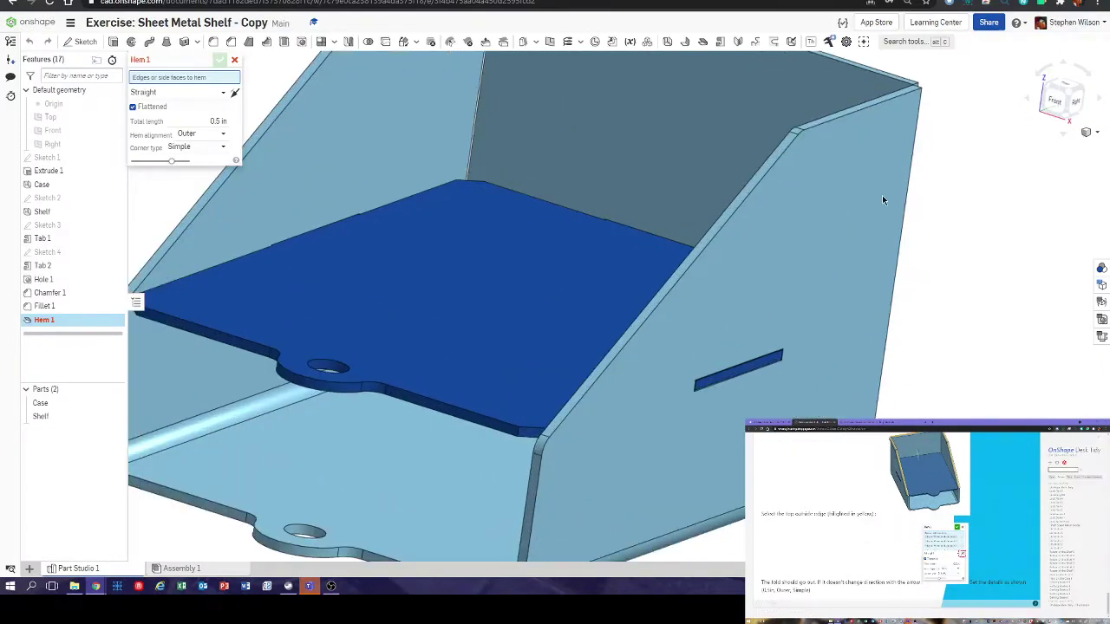
scroll(883, 198, down, 4)
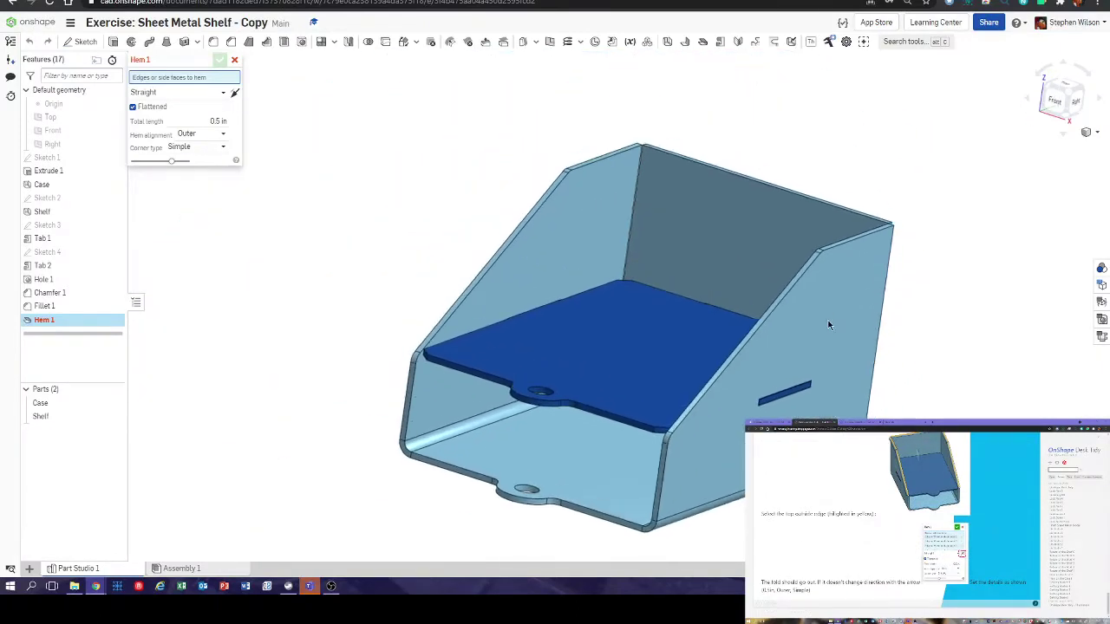
click(747, 337)
click(881, 217)
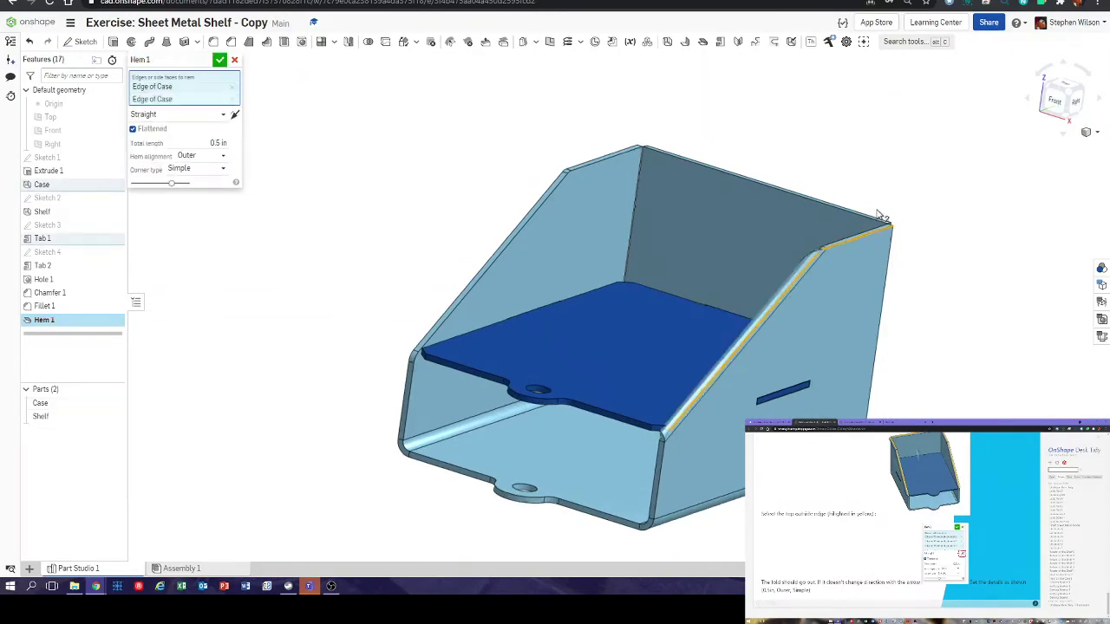
- Add the Case's rear wall and left side wall top edges to the hem, flip the fold outward and finish it
right_drag(881, 217, 806, 240)
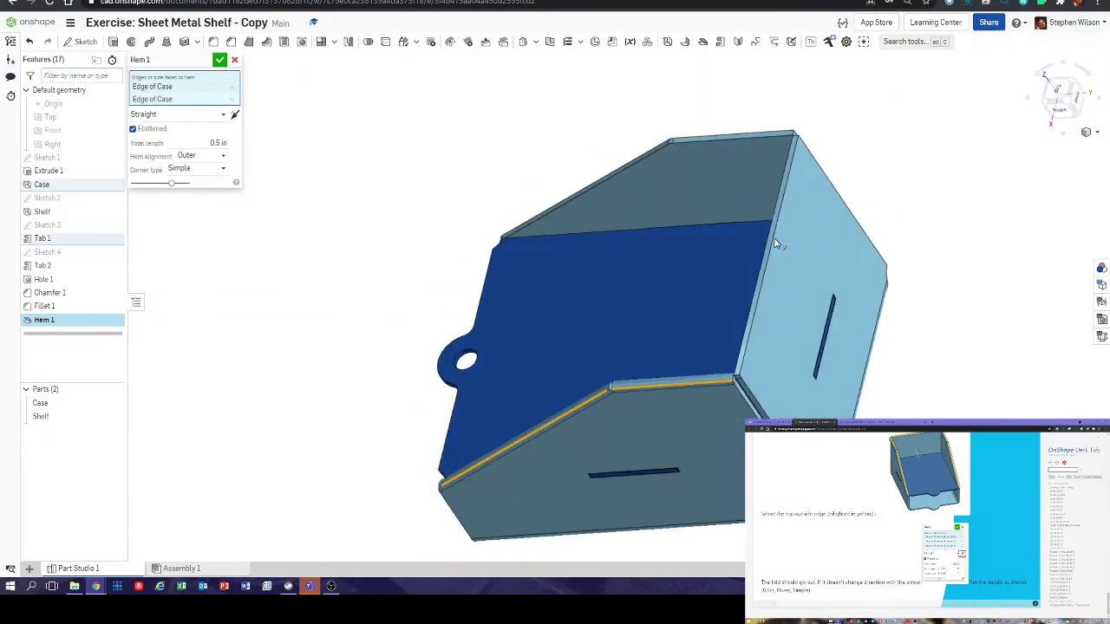
click(773, 240)
right_drag(902, 148, 863, 252)
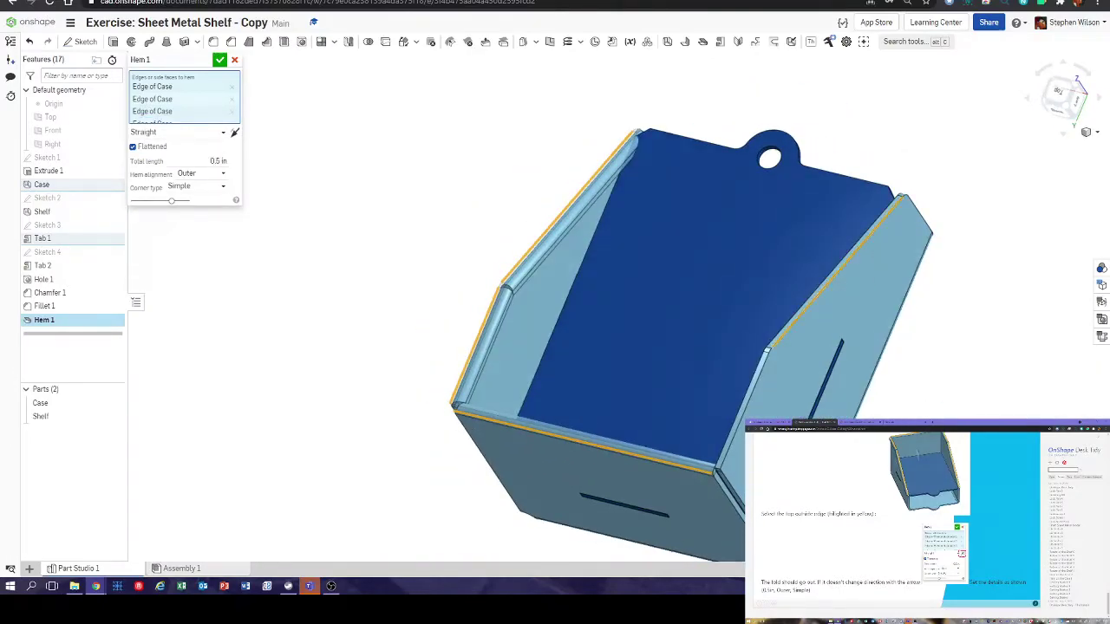
click(828, 286)
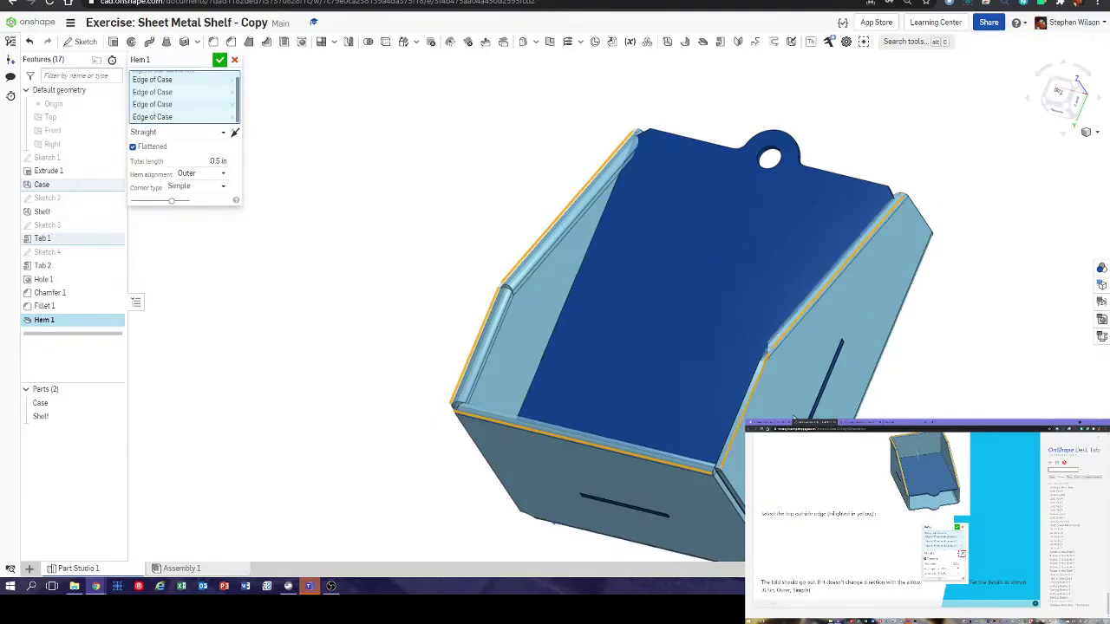
right_drag(788, 385, 738, 385)
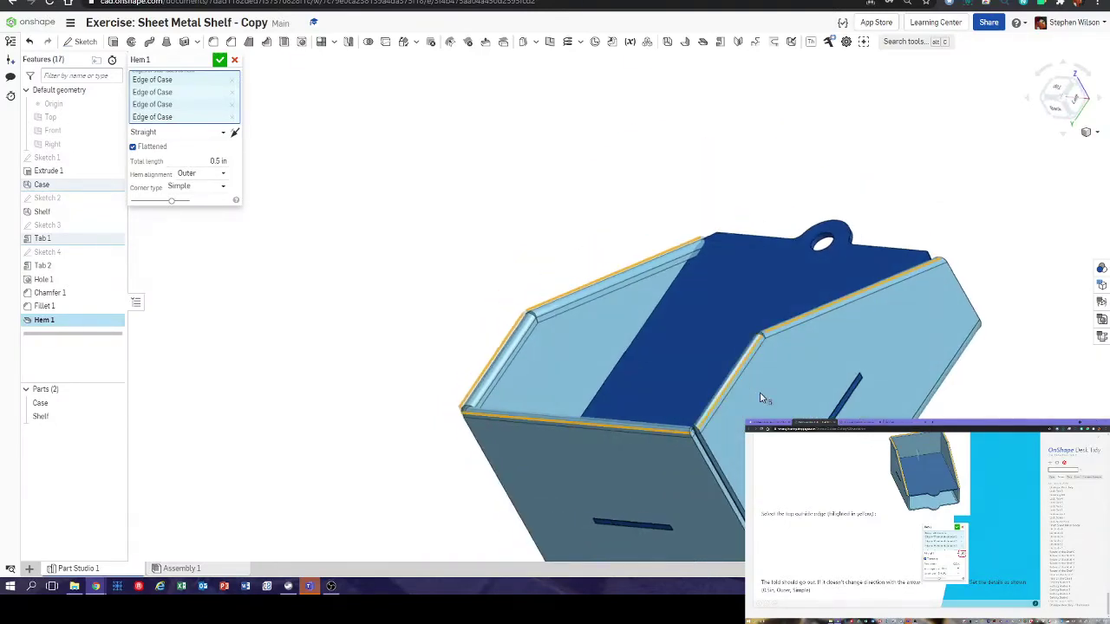
right_drag(1009, 265, 773, 391)
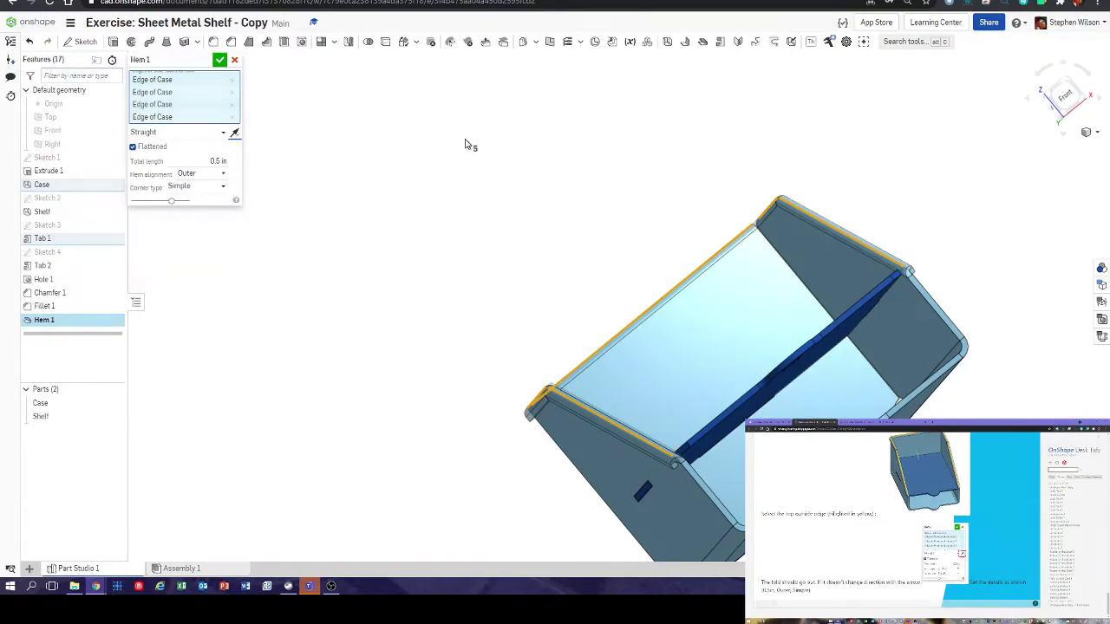
click(225, 133)
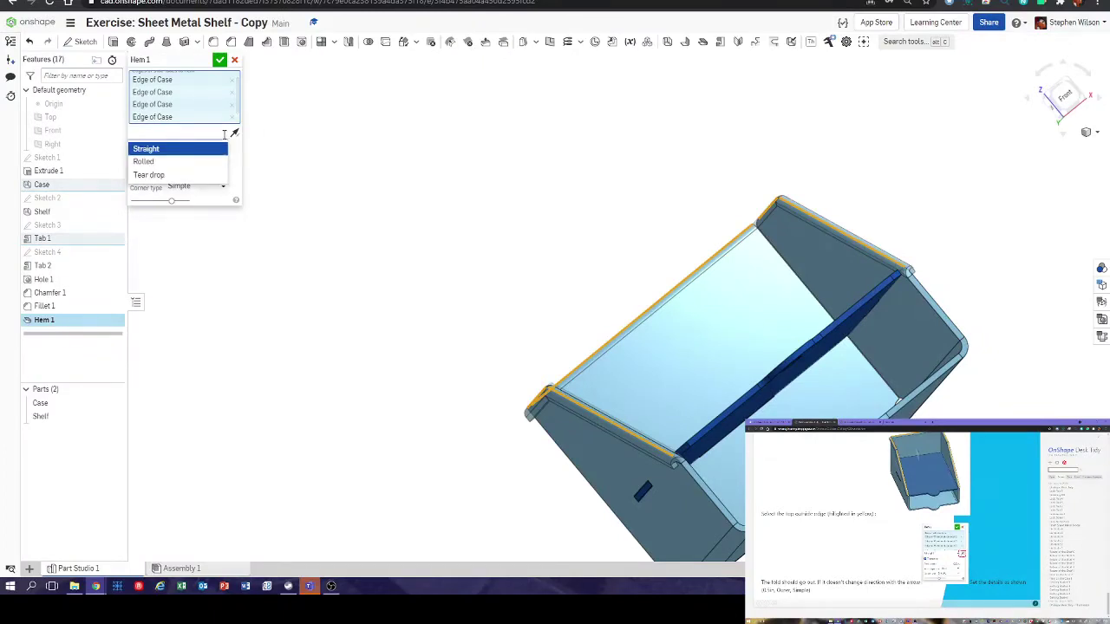
click(220, 59)
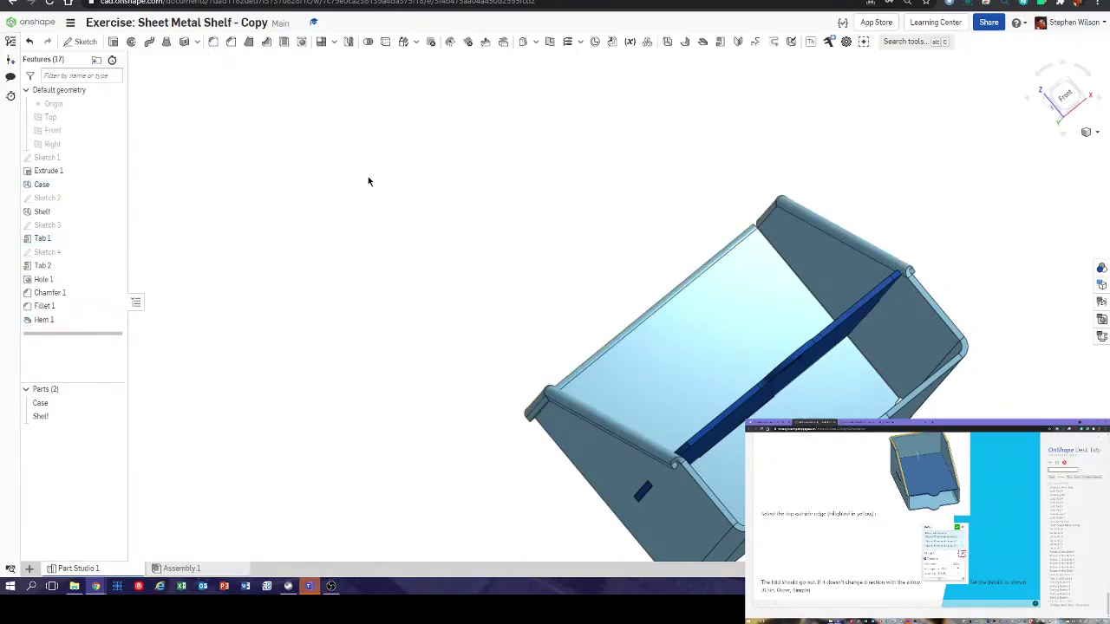
right_drag(617, 230, 866, 241)
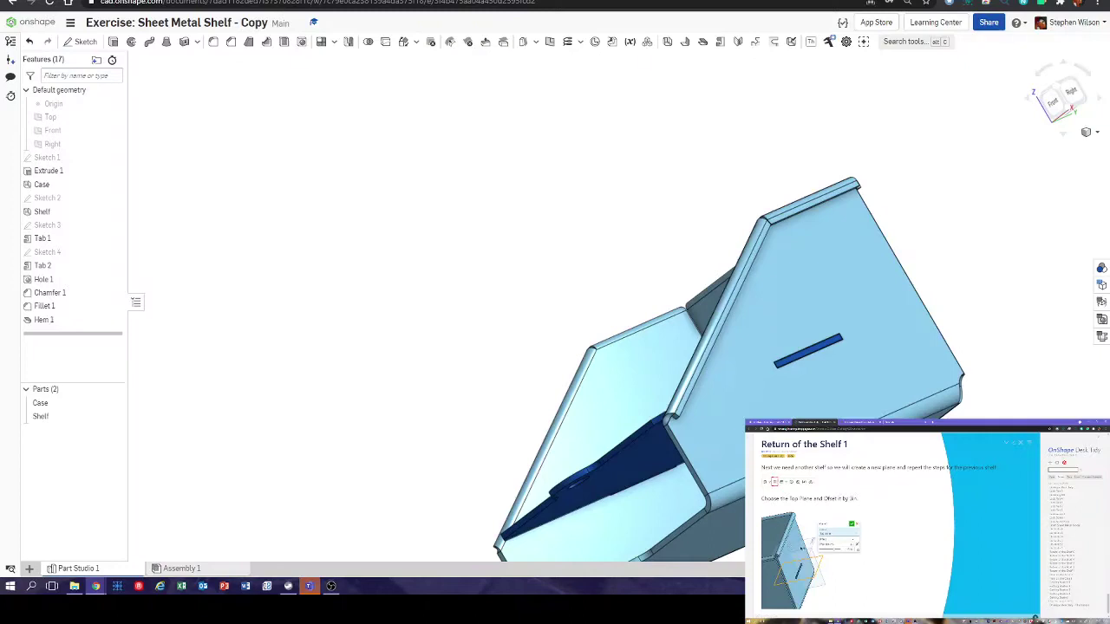
right_drag(168, 134, 255, 173)
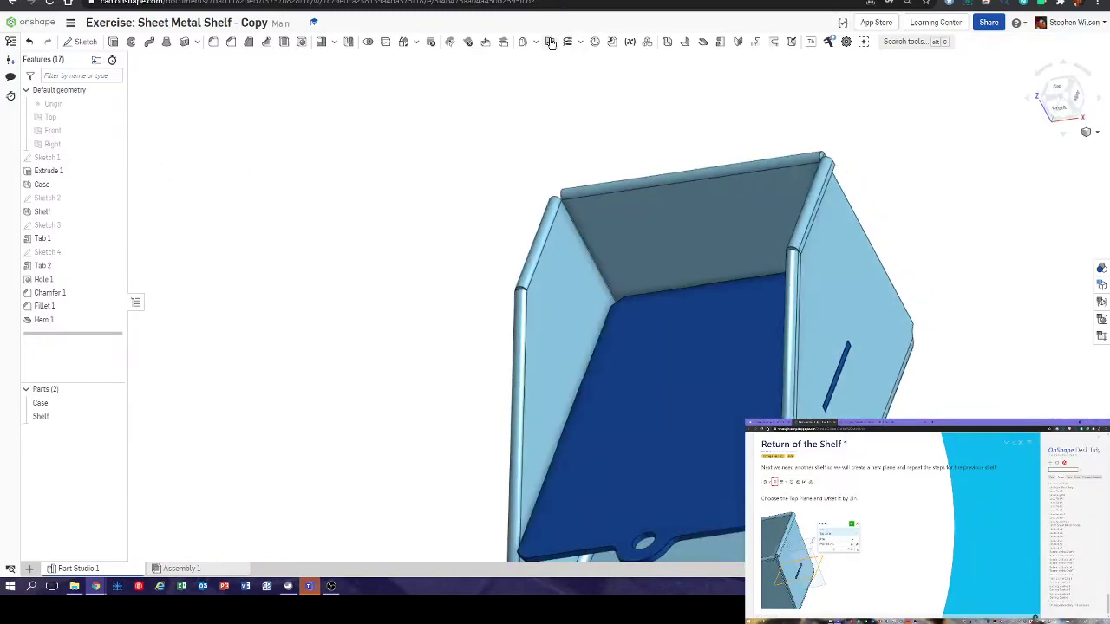
- Create a plane offset 3 in from the Top plane and show it in the model
click(551, 44)
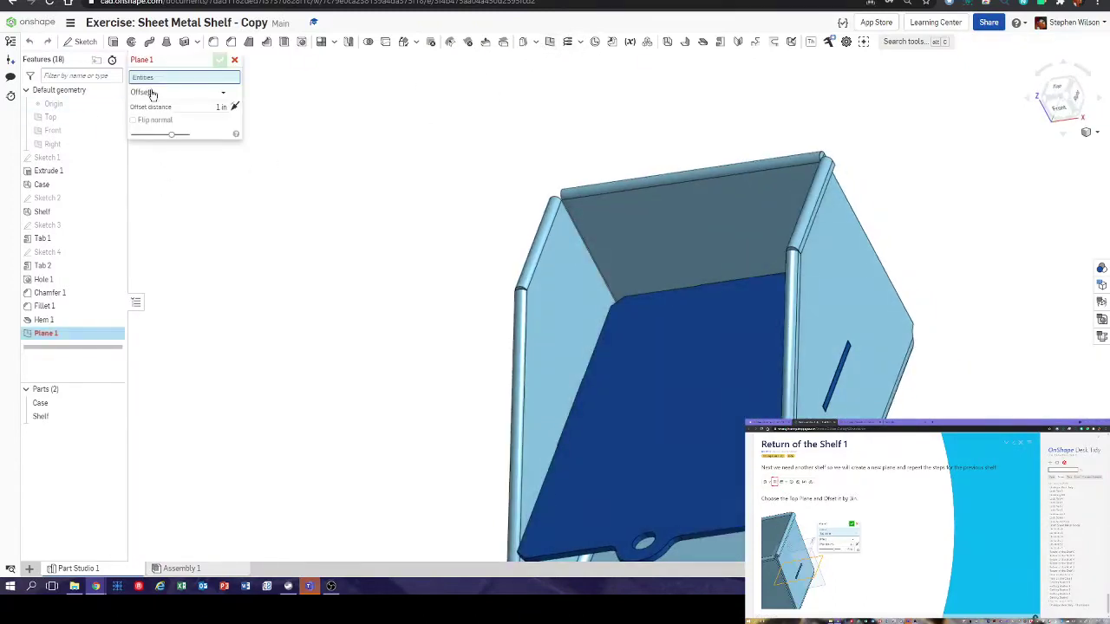
click(75, 118)
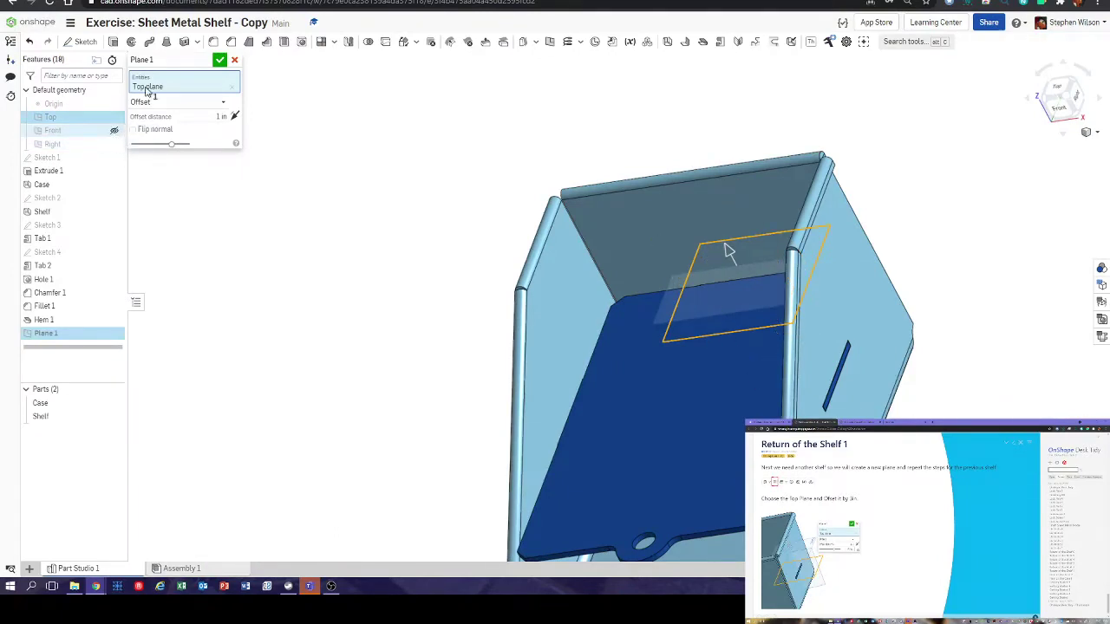
click(202, 116)
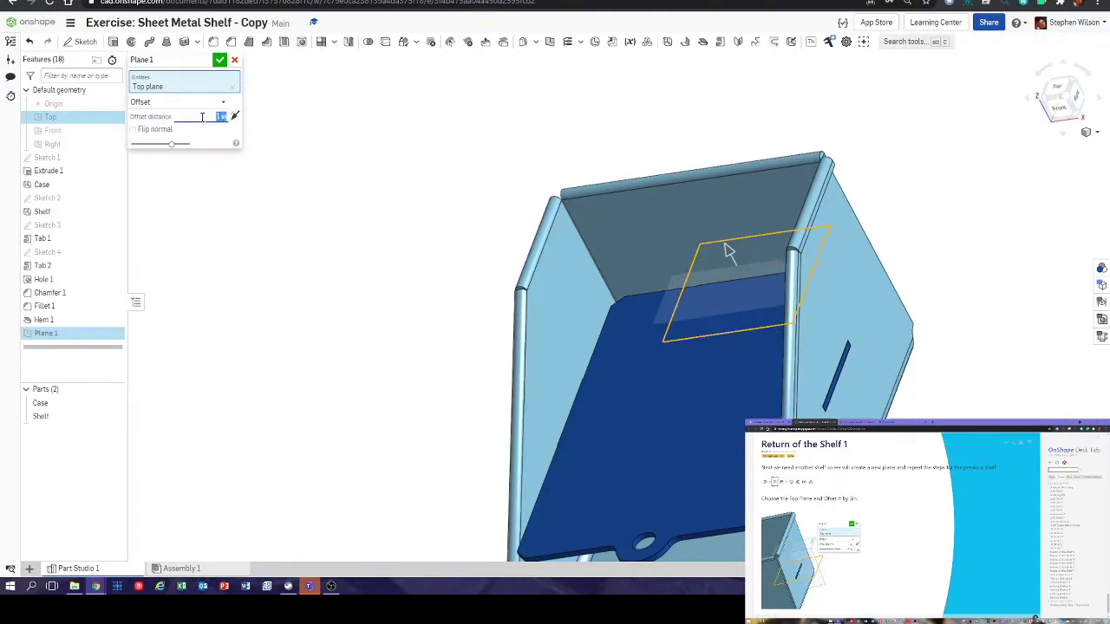
text(3)
key(Return)
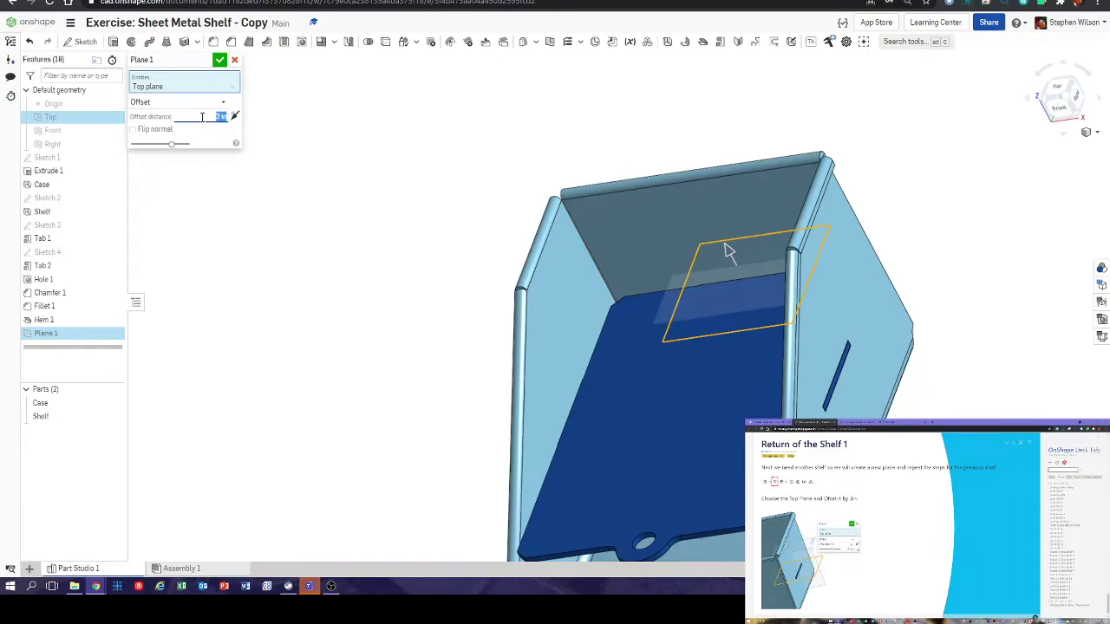
click(220, 59)
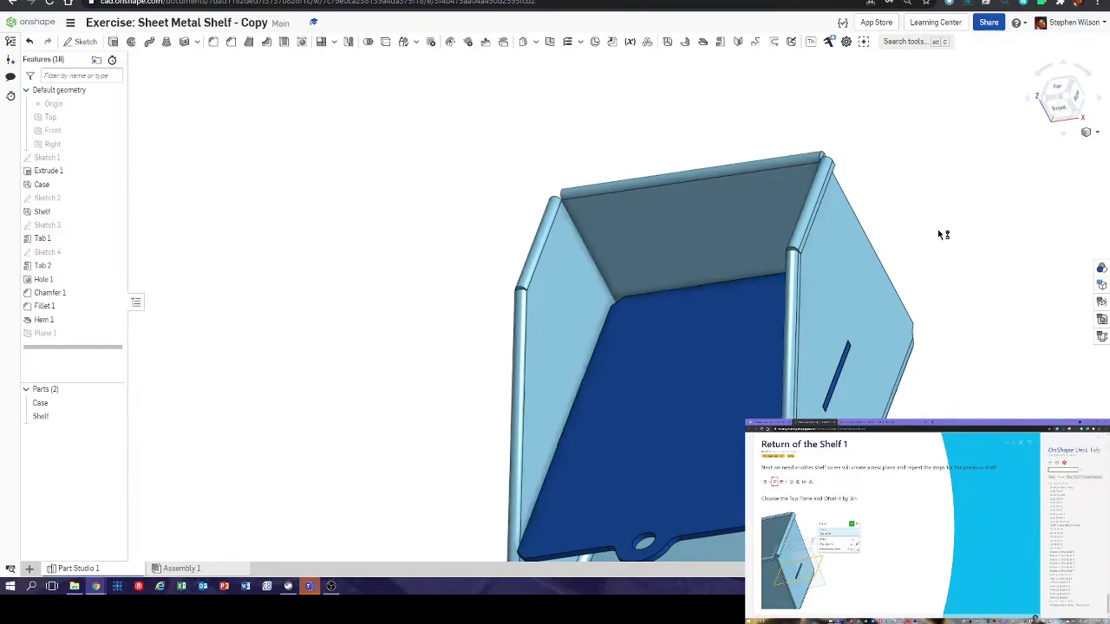
click(113, 333)
right_drag(379, 377, 414, 265)
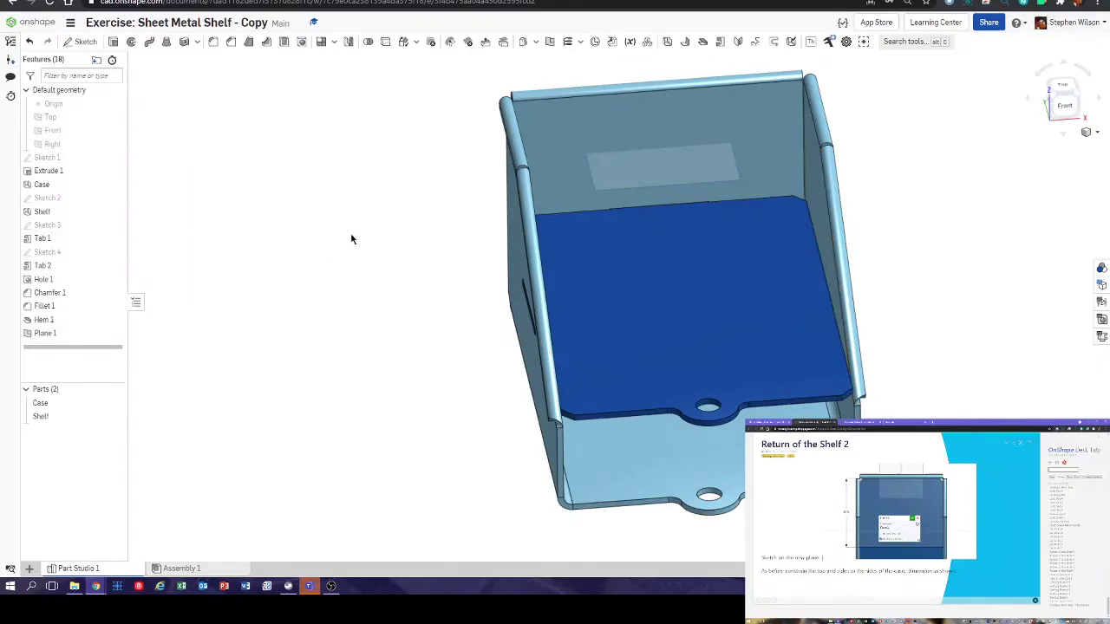
- Start a sketch on the new offset plane and draw a corner rectangle about 4.7 by 4.1 in inside the Case outline
click(83, 42)
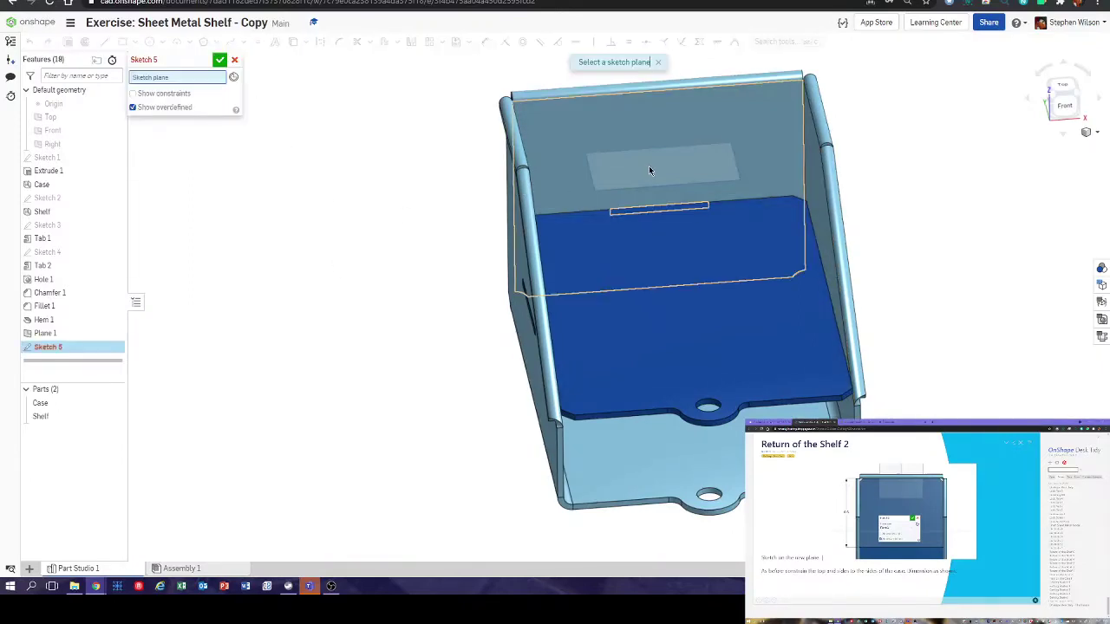
scroll(646, 207, up, 3)
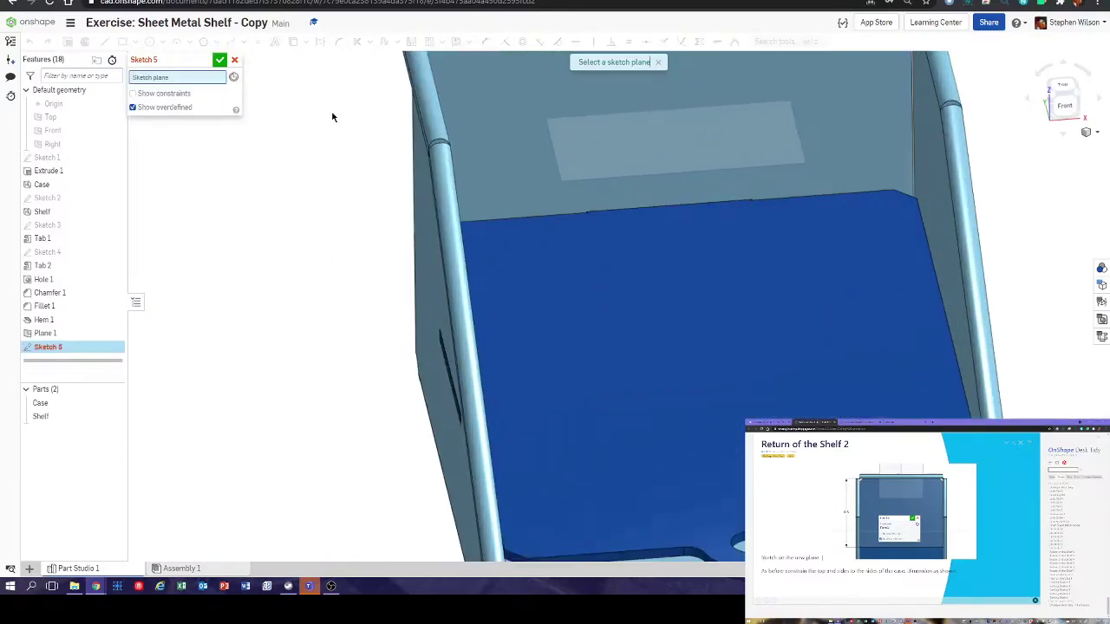
click(66, 334)
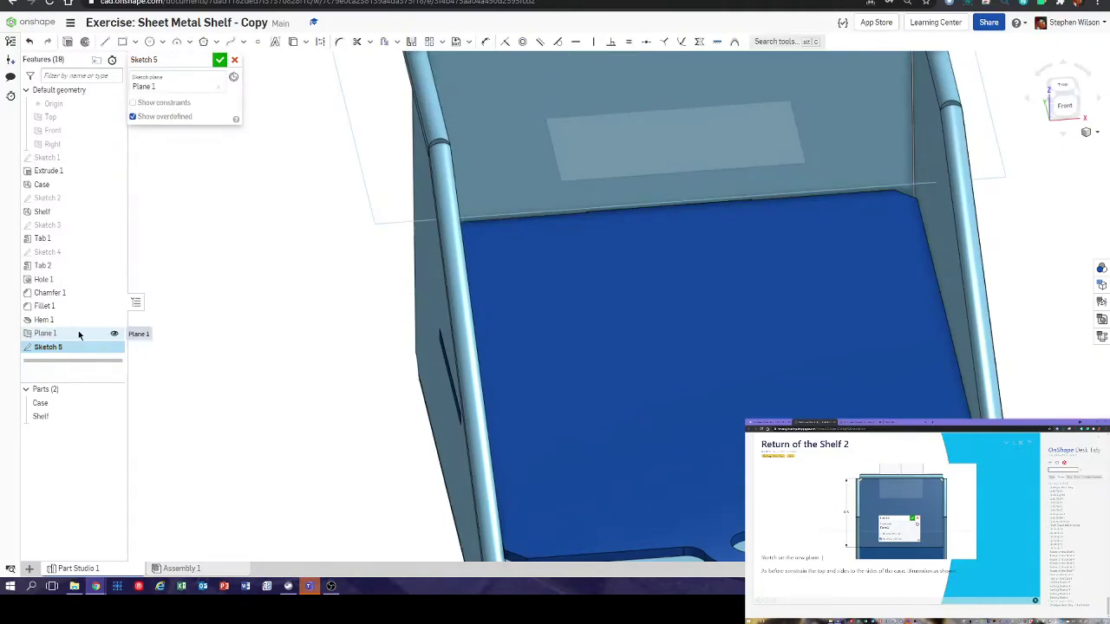
key(n)
scroll(535, 234, down, 2)
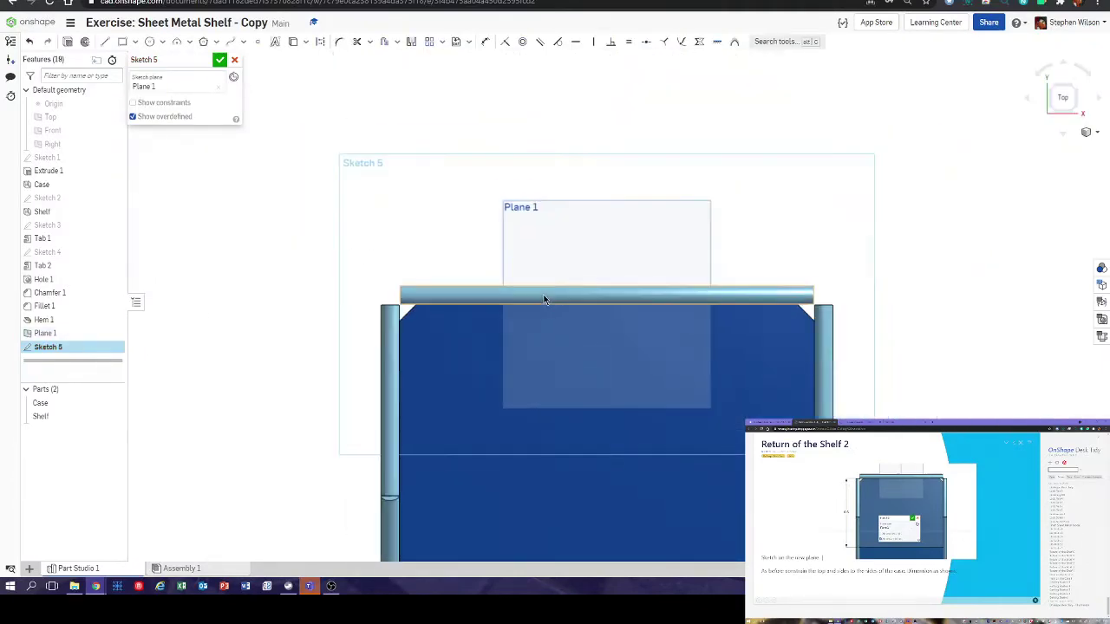
middle_drag(535, 230, 523, 116)
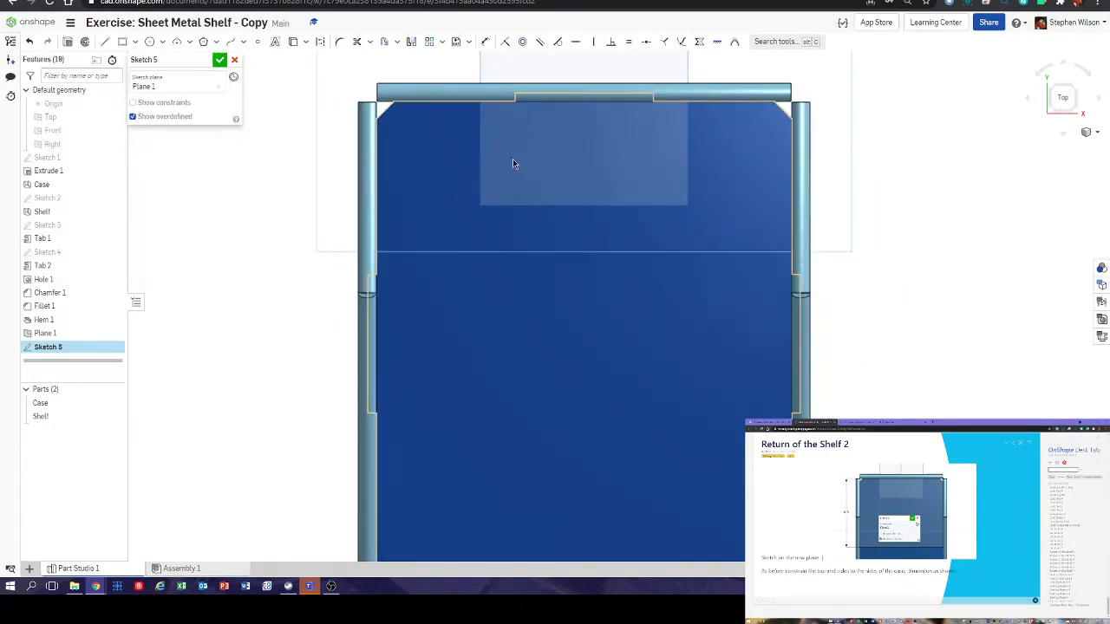
key(r)
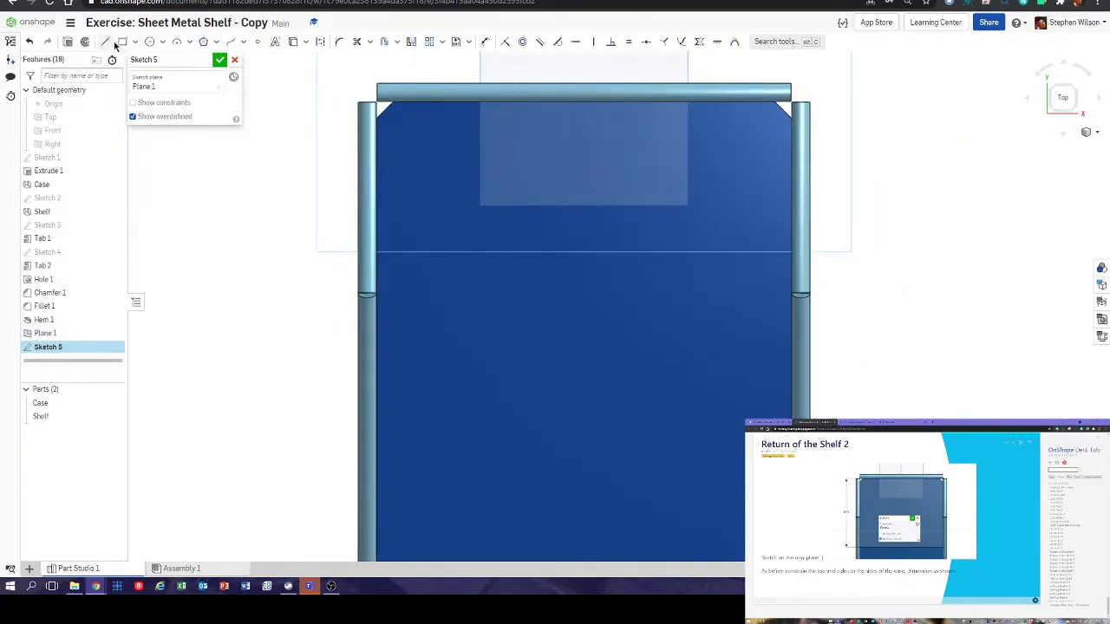
click(481, 187)
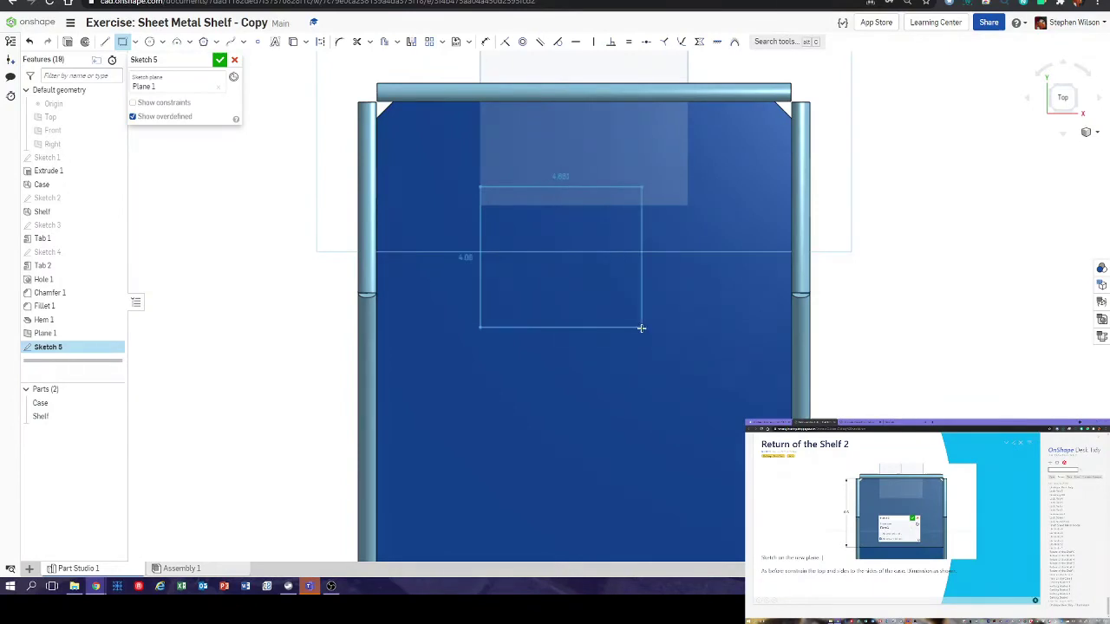
click(642, 327)
- Make the rectangle's rear, left and right edges coincident with the inner edges of the Case's rear and side walls
click(505, 42)
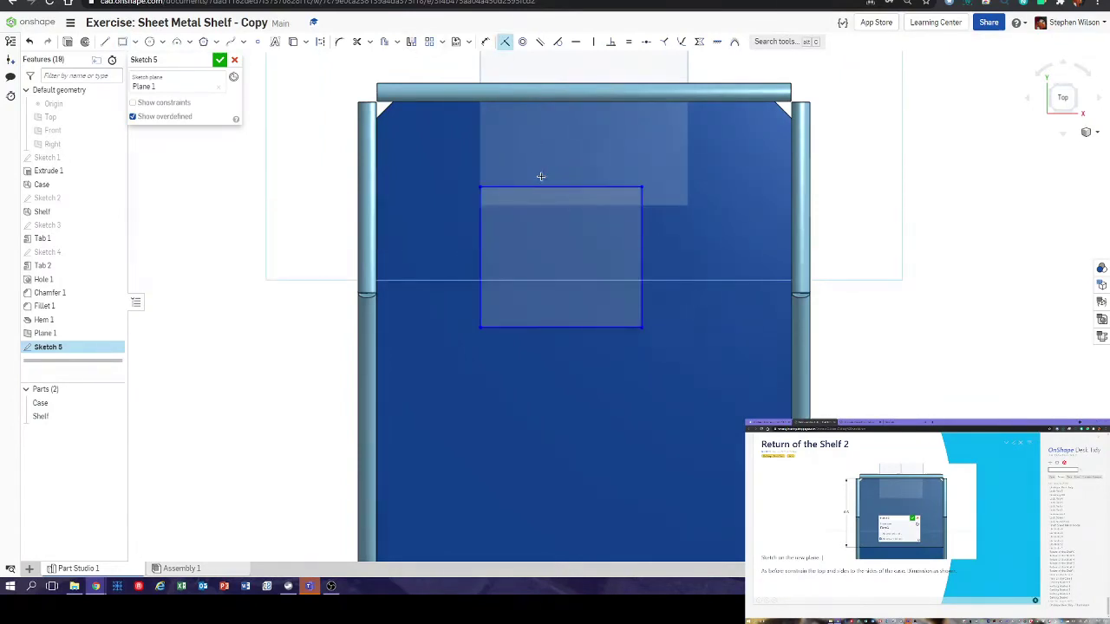
click(531, 186)
click(523, 101)
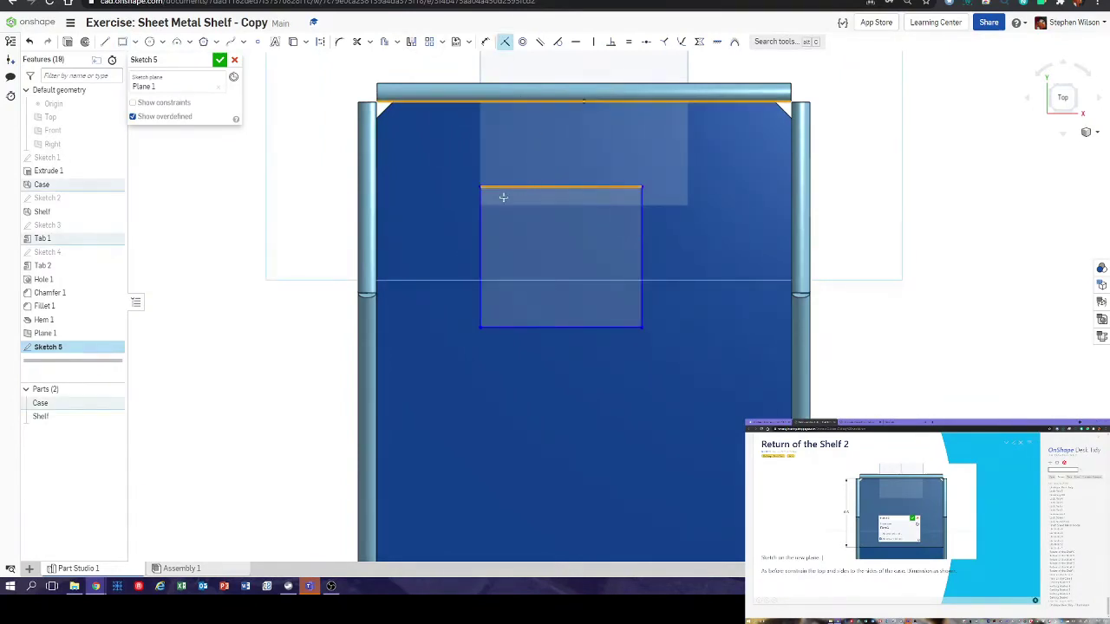
click(481, 212)
click(378, 216)
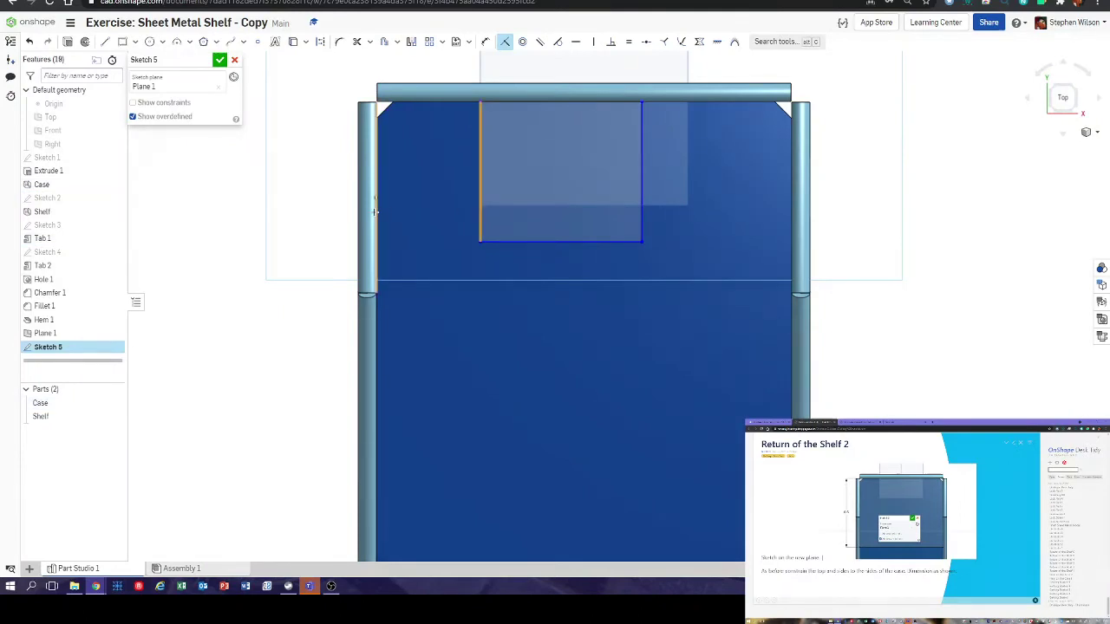
click(538, 195)
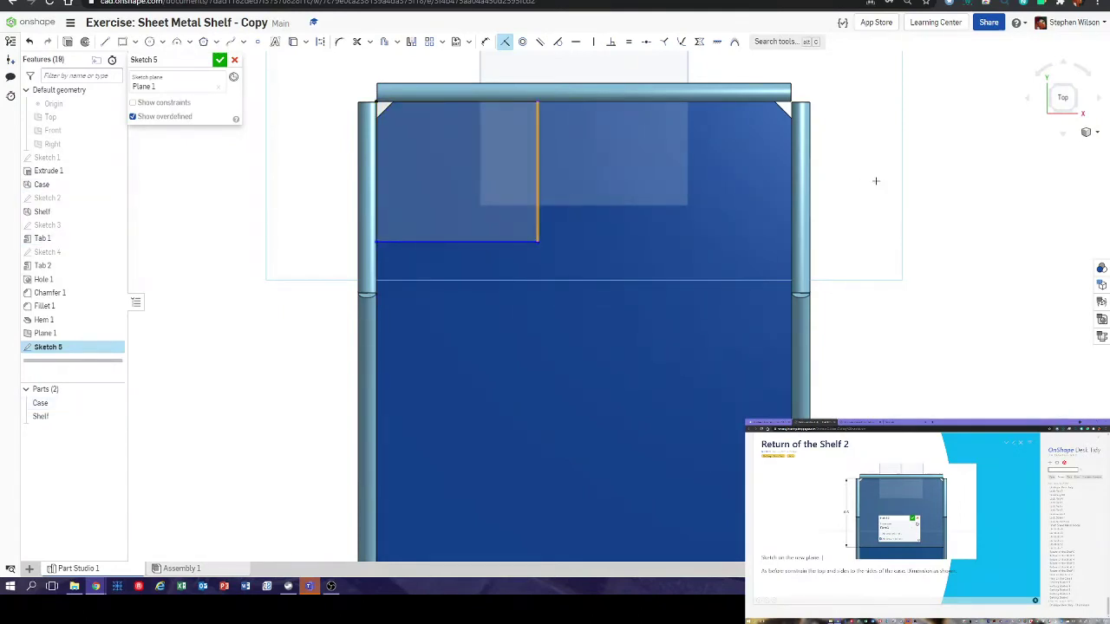
click(791, 178)
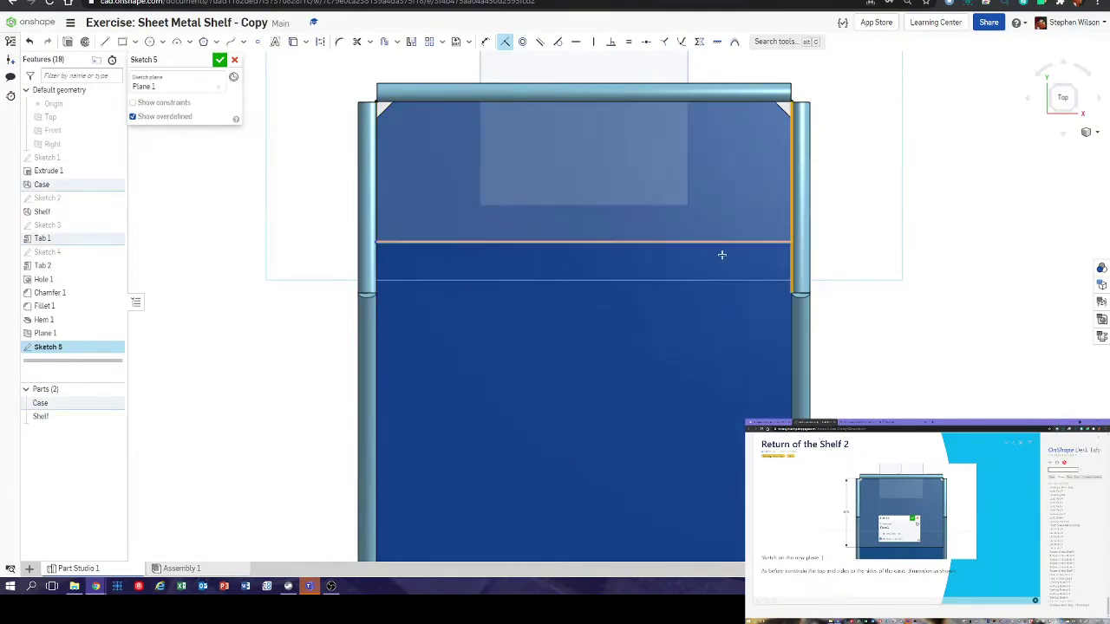
- Dimension the rectangle's front-to-back depth as 9.5 in and finish the sketch
click(486, 42)
click(404, 102)
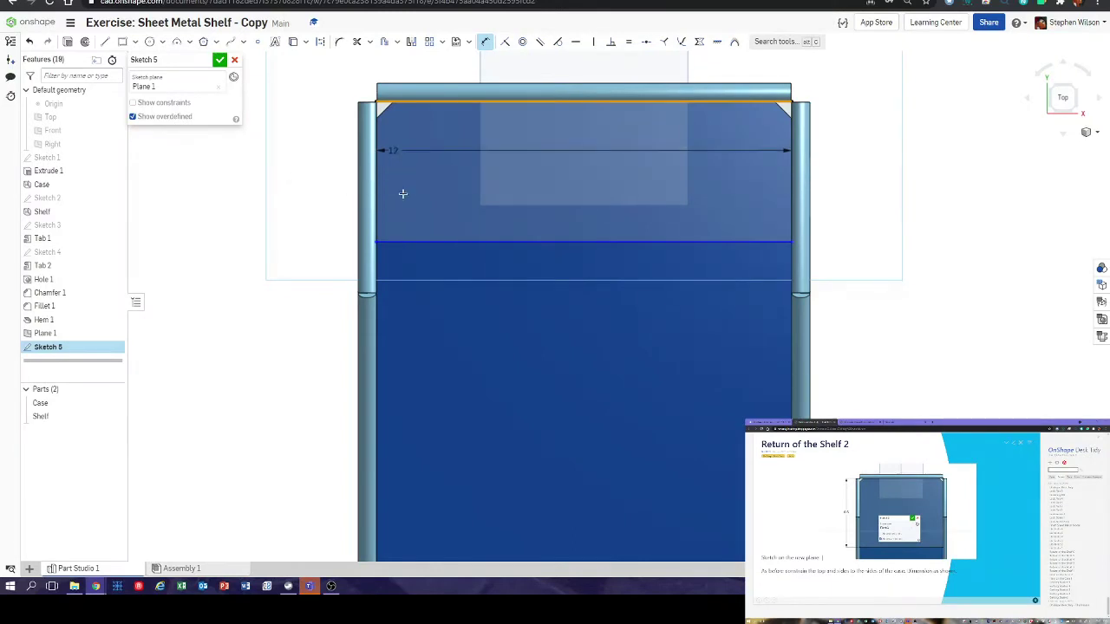
click(423, 240)
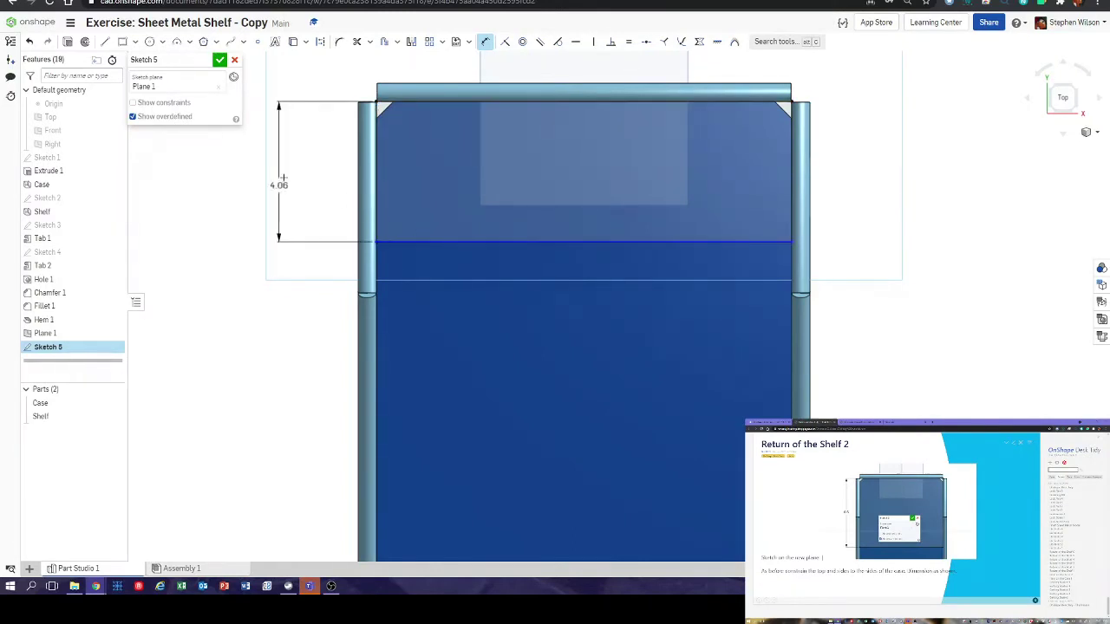
click(286, 177)
text(3.5)
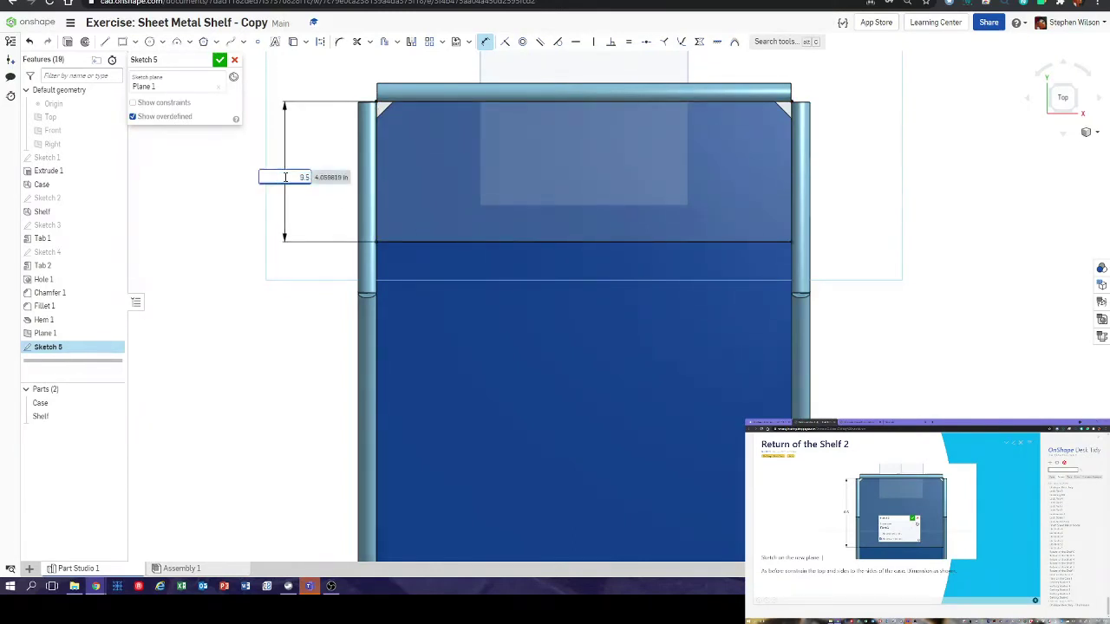
key(Return)
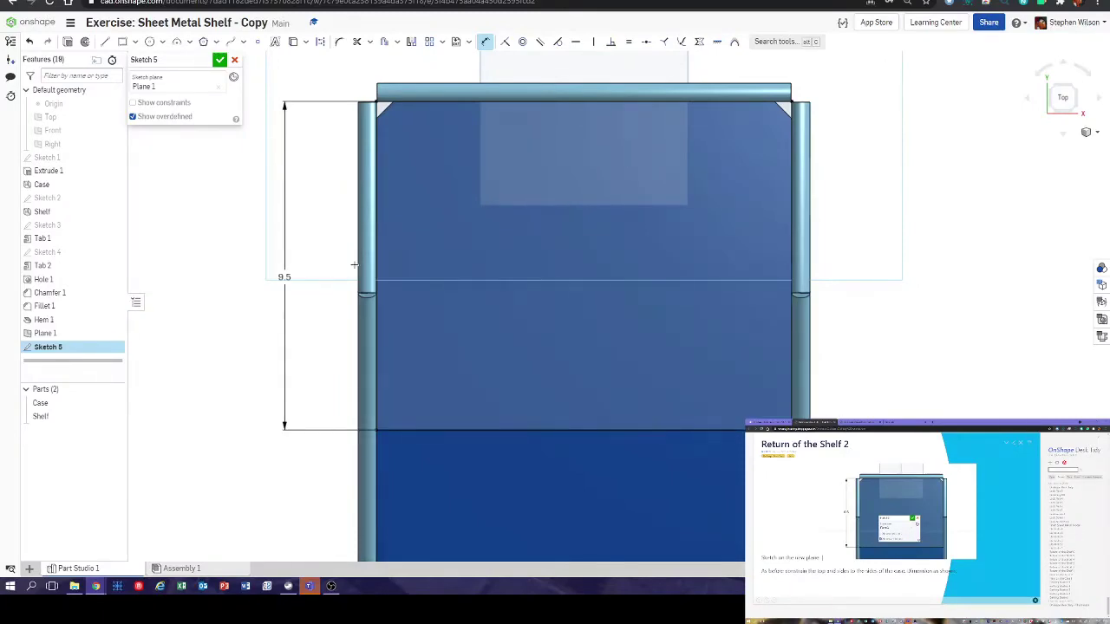
scroll(287, 217, down, 1)
click(219, 59)
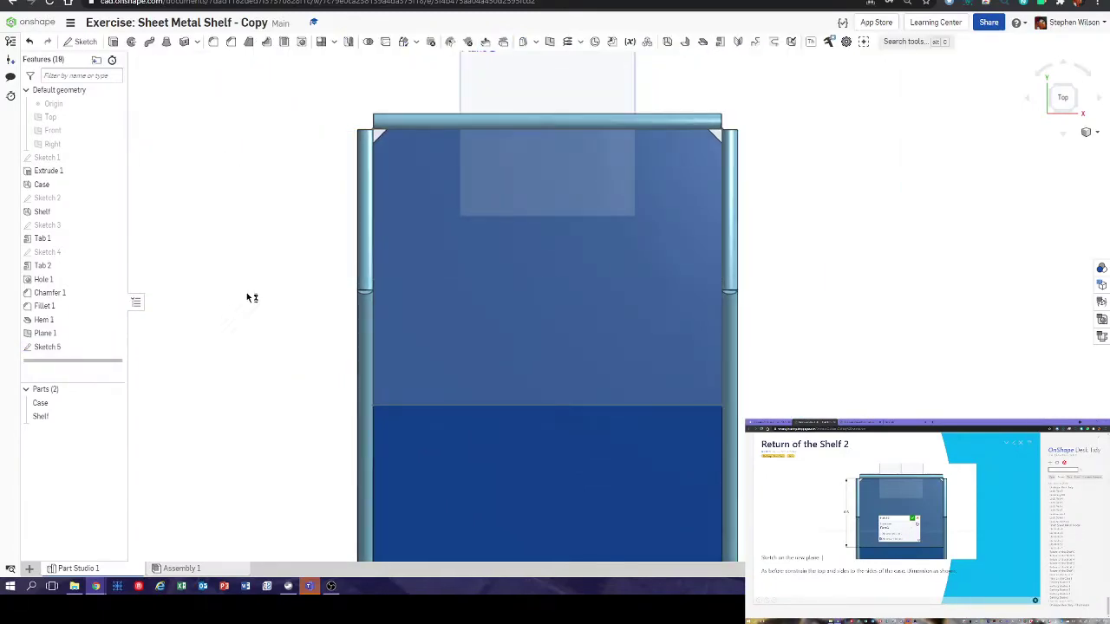
- Thicken the new rectangle region into a separate sheet metal model 0.25 in thick
mouse_move(246, 293)
right_down()
mouse_move(240, 230)
mouse_move(295, 234)
mouse_move(322, 266)
mouse_move(311, 268)
mouse_move(338, 276)
right_up()
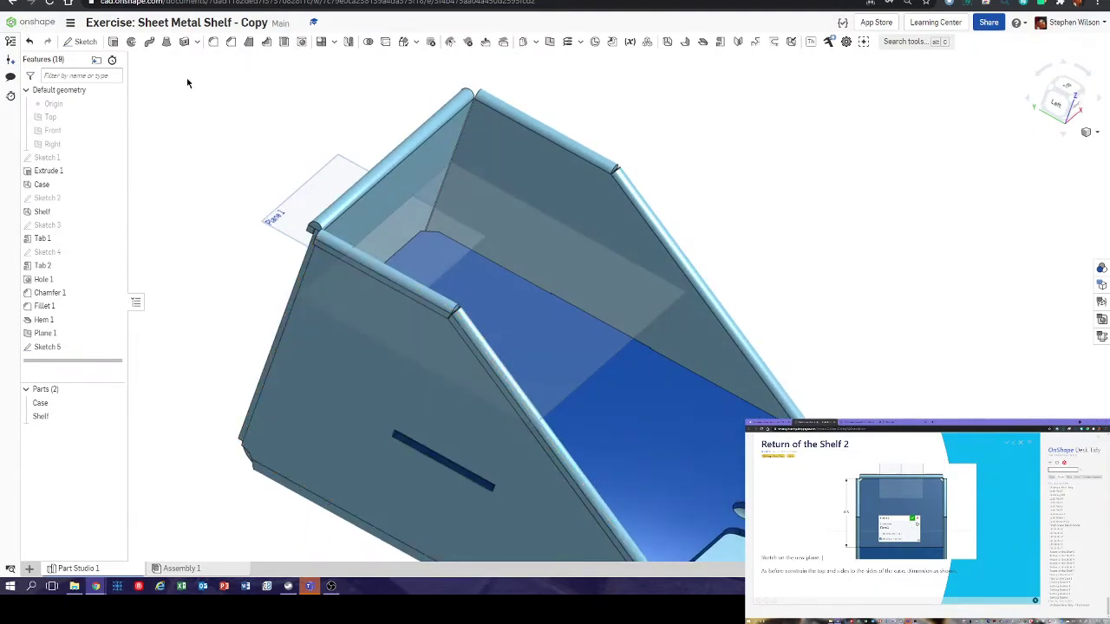
click(668, 44)
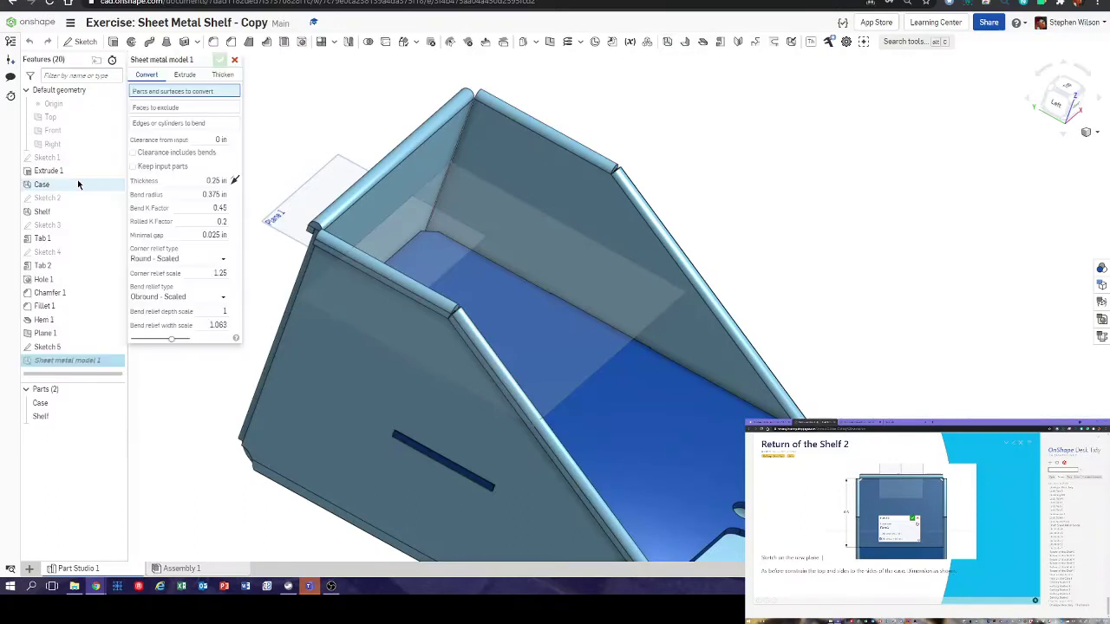
click(220, 74)
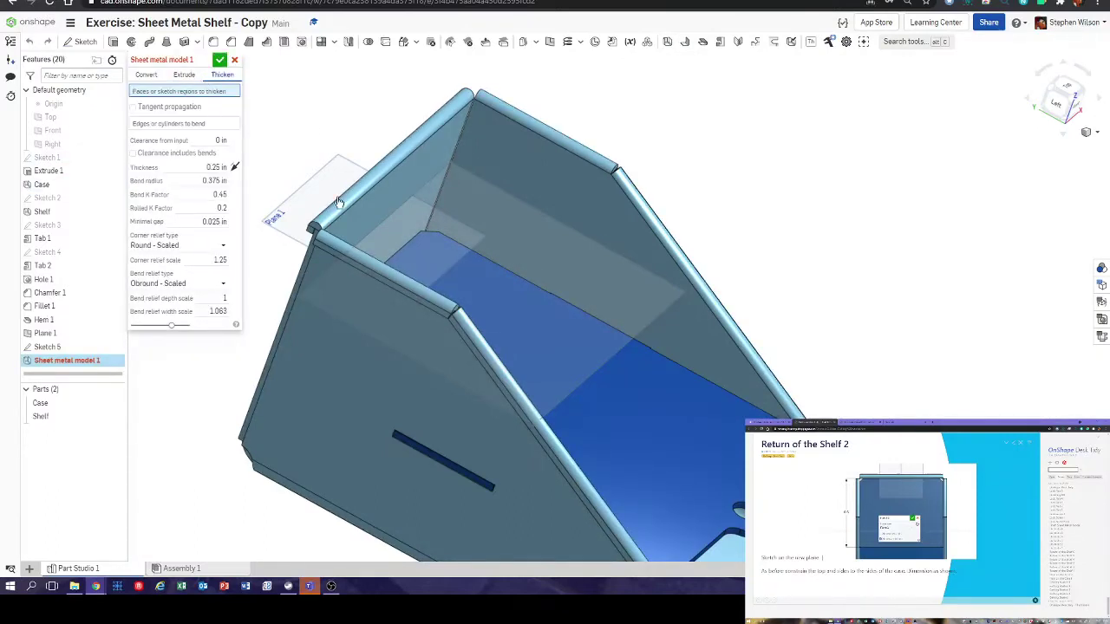
click(542, 327)
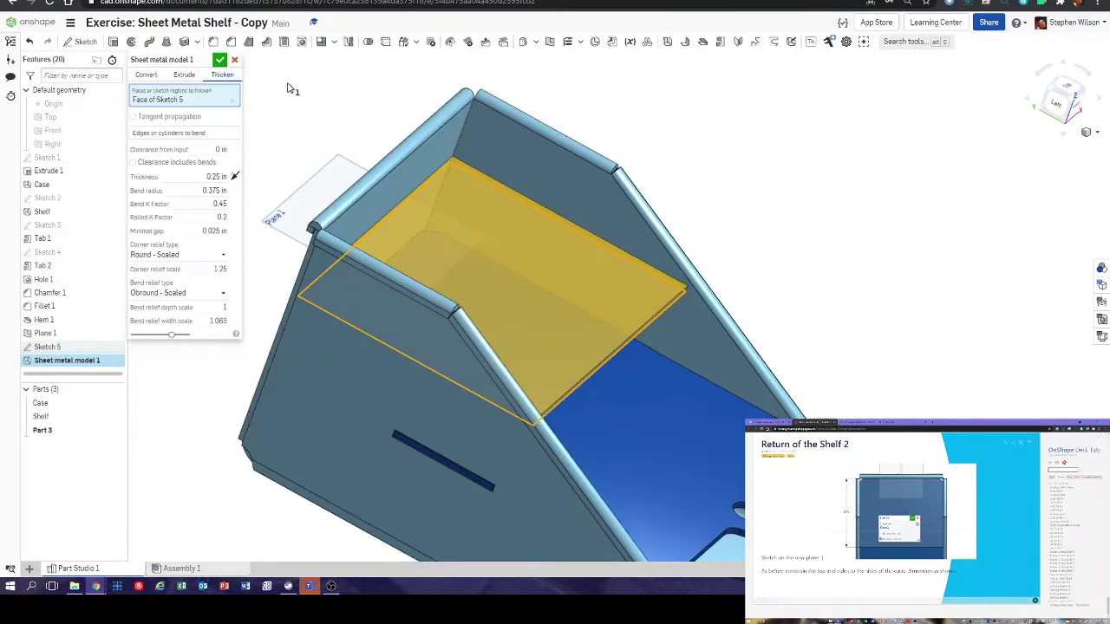
right_drag(321, 144, 296, 115)
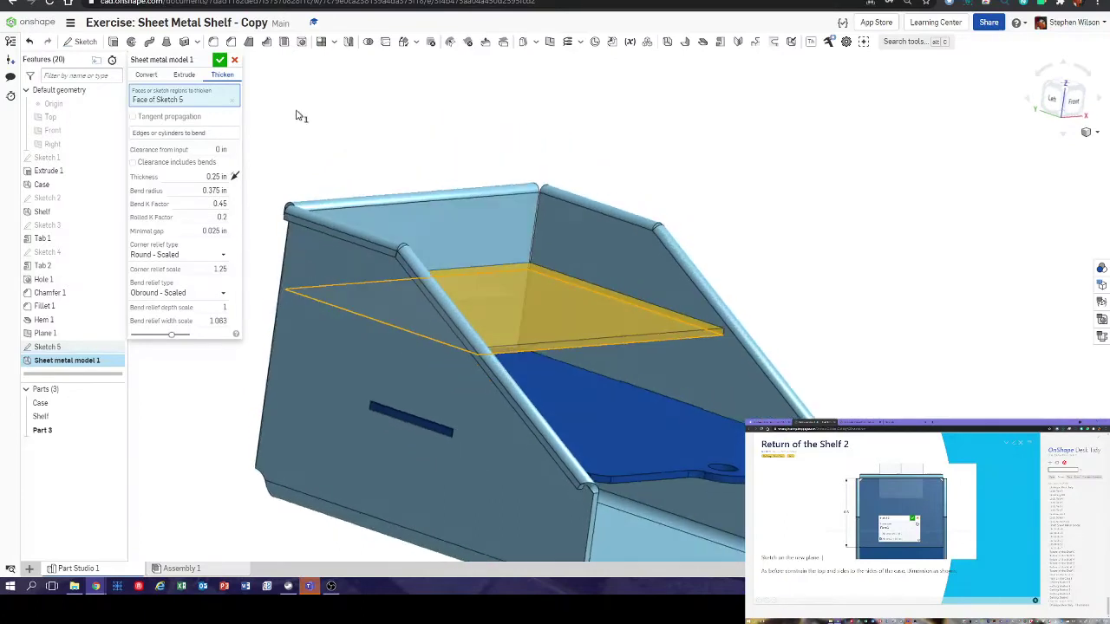
click(220, 61)
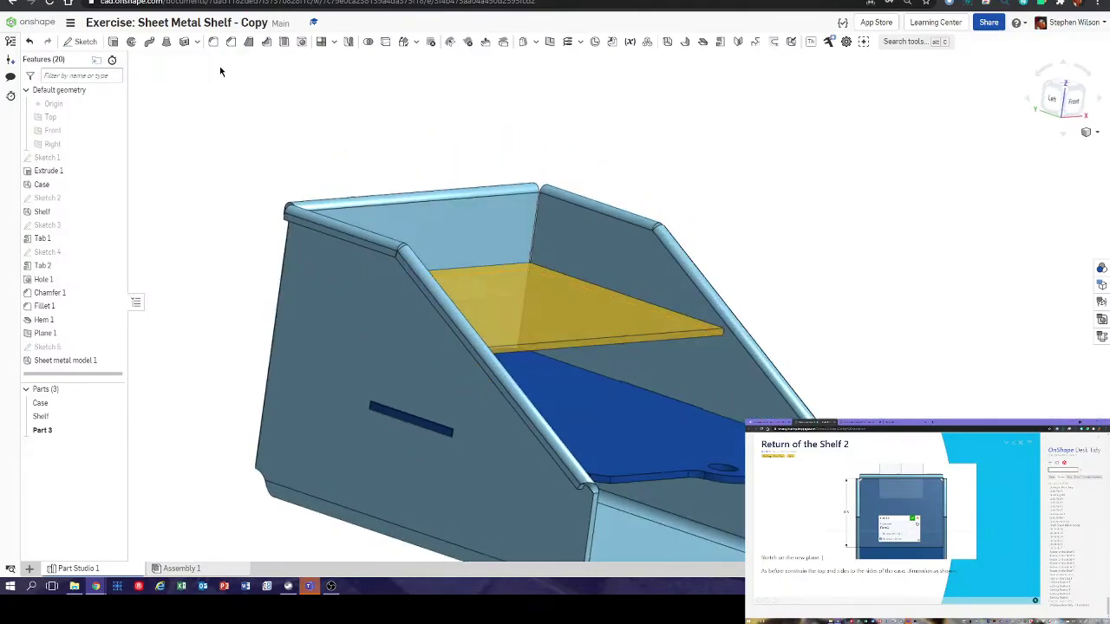
- Rename both the new sheet metal feature and its part as Shelf 2
right_click(97, 362)
click(126, 368)
text(Shelf 2)
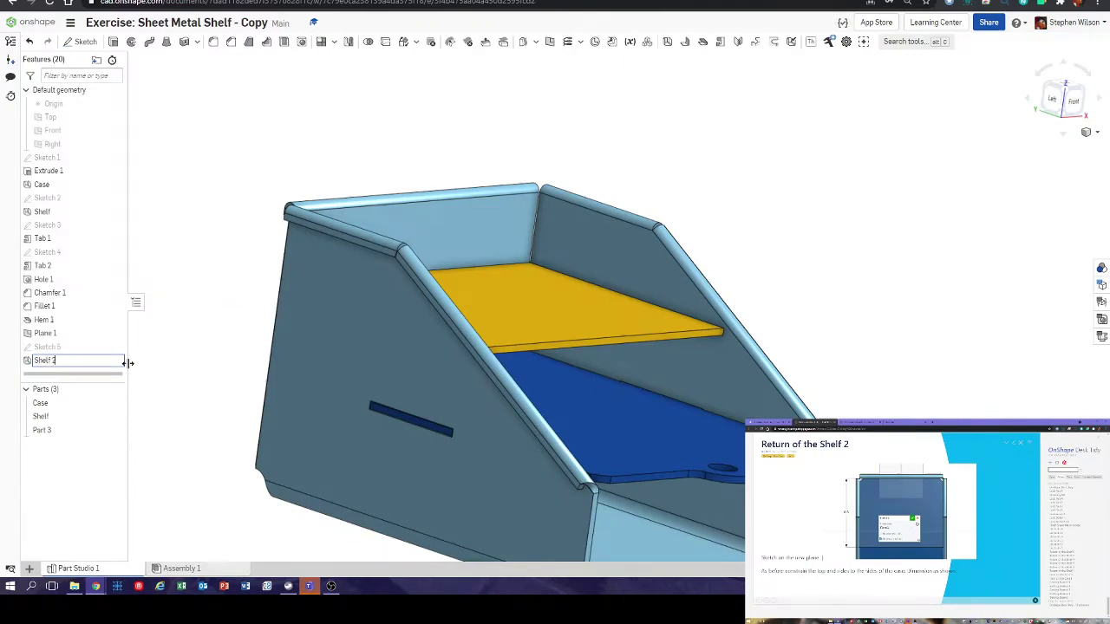
key(Return)
right_click(96, 432)
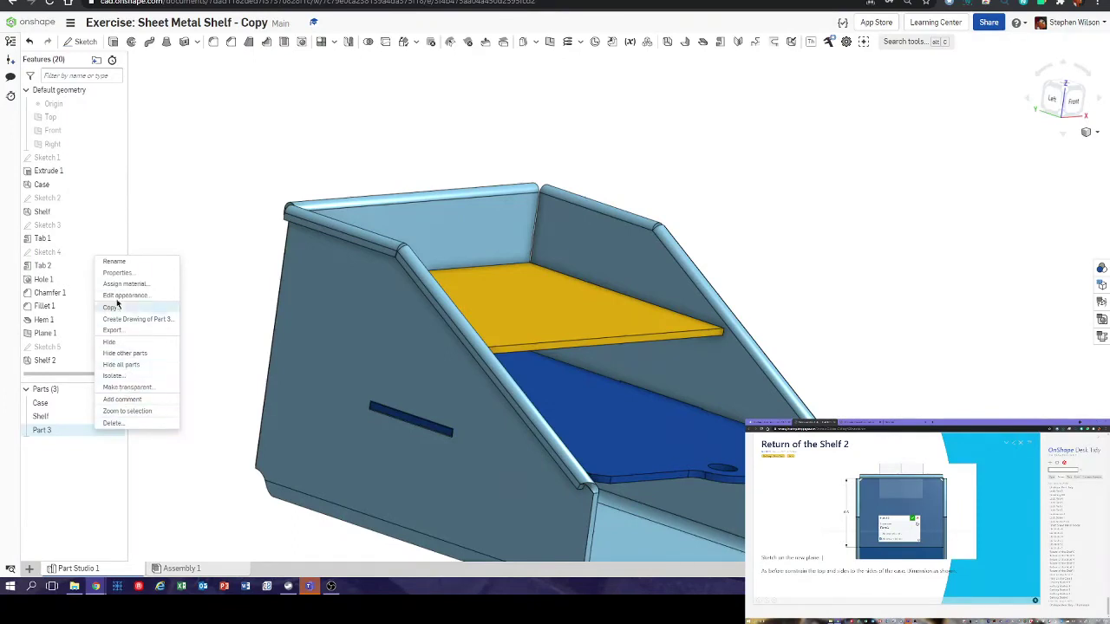
click(115, 262)
text(Shelf 2)
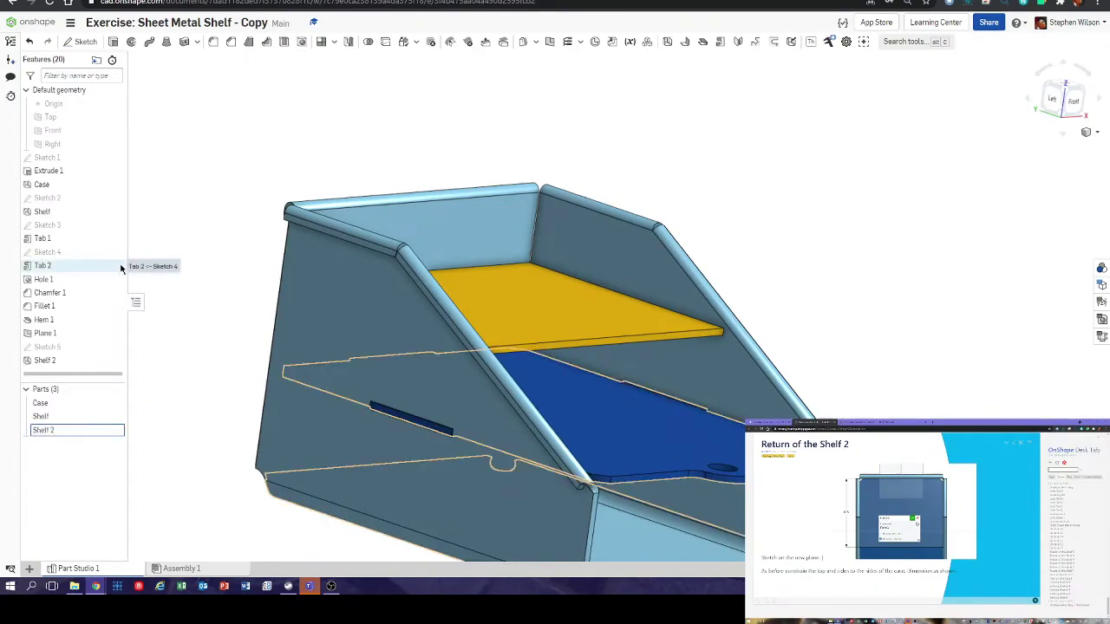
key(Return)
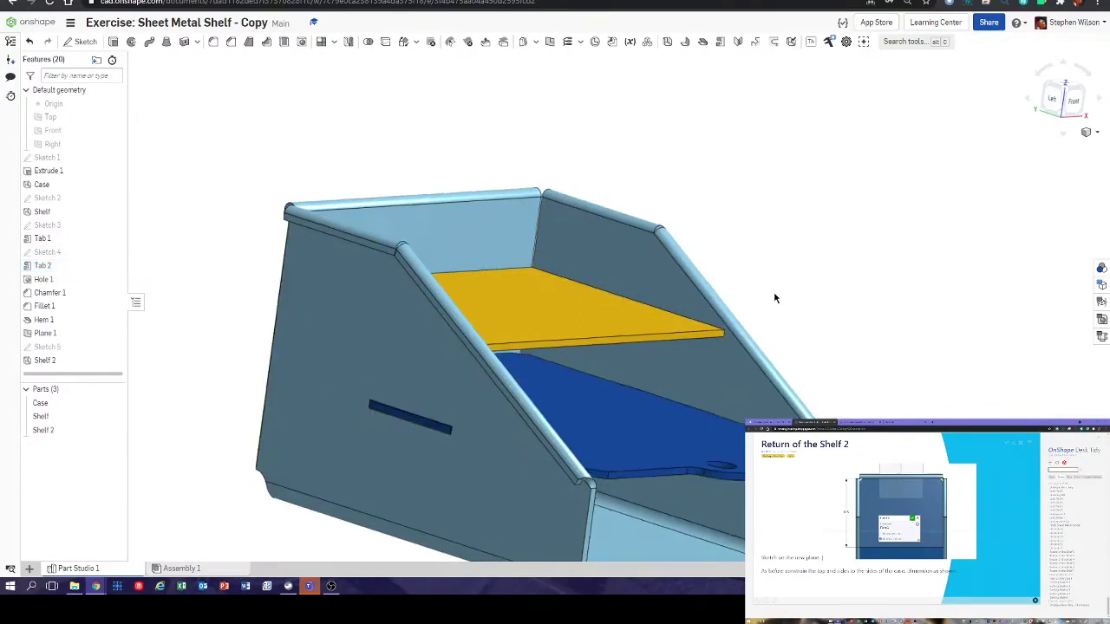
- Hide the Case part to expose both shelves
right_drag(775, 298, 756, 315)
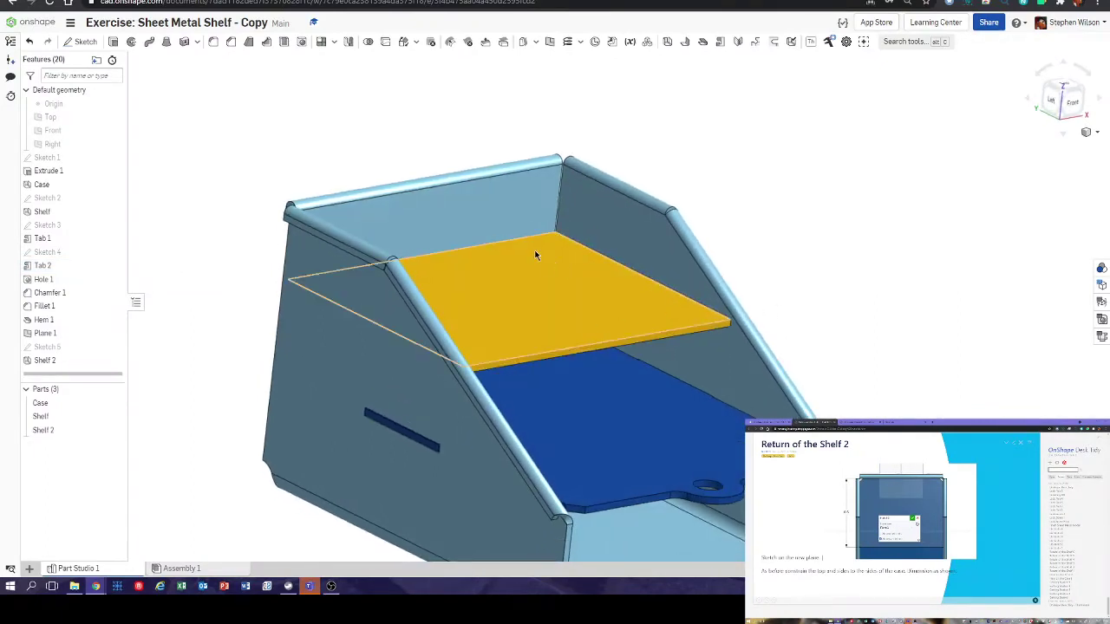
click(113, 403)
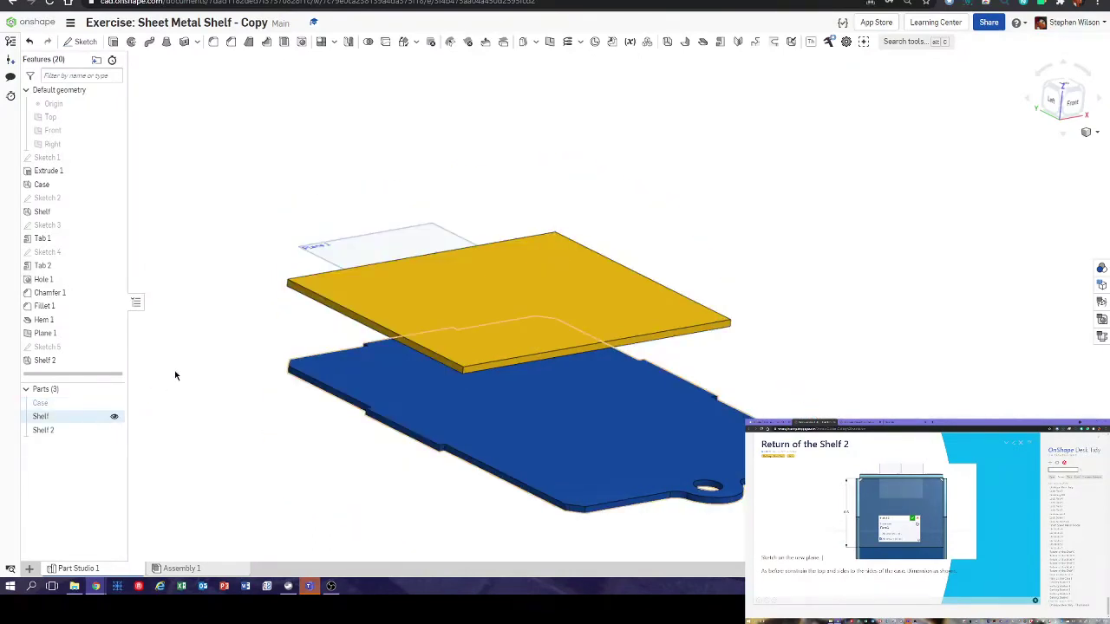
- Start a sketch on the top face of Shelf 2 and project the outer edges of the lower shelf's back tab into it
click(82, 42)
click(499, 314)
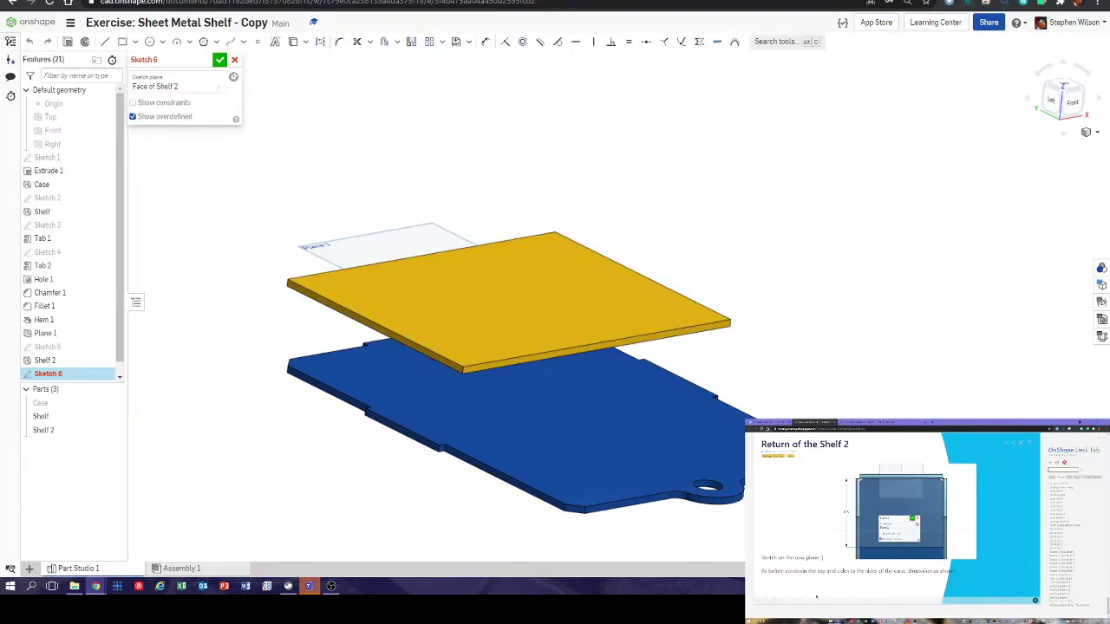
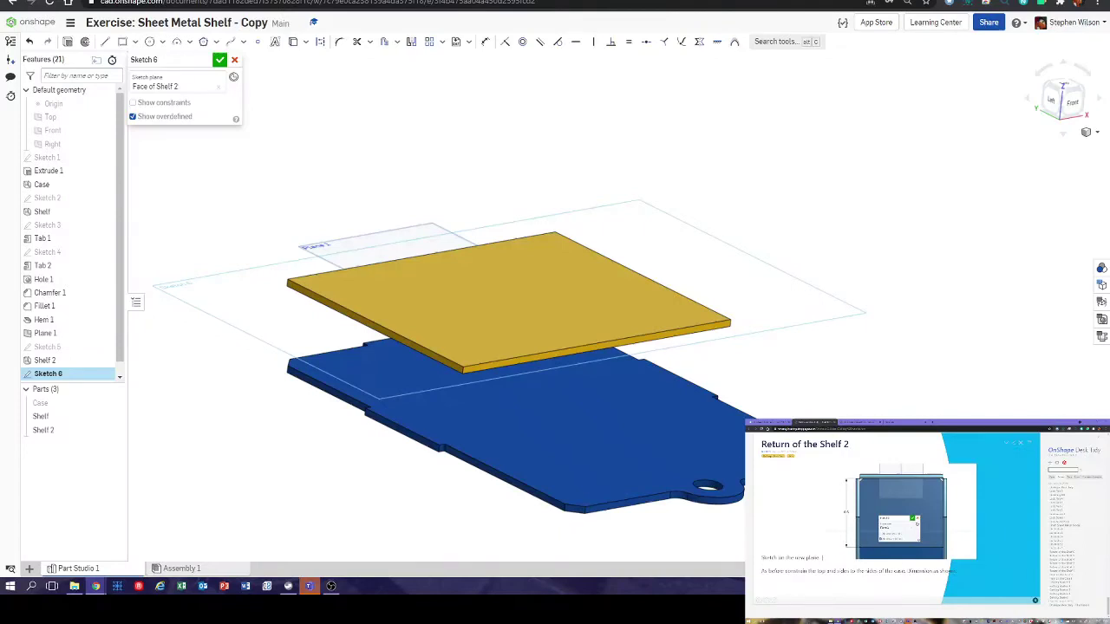
right_drag(329, 253, 321, 306)
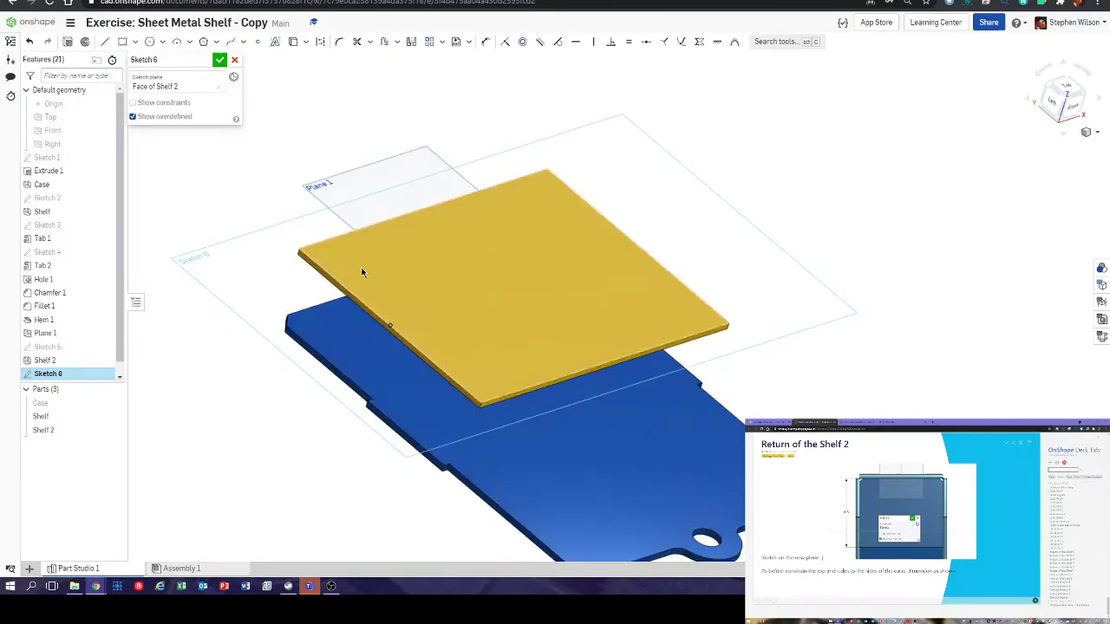
key(n)
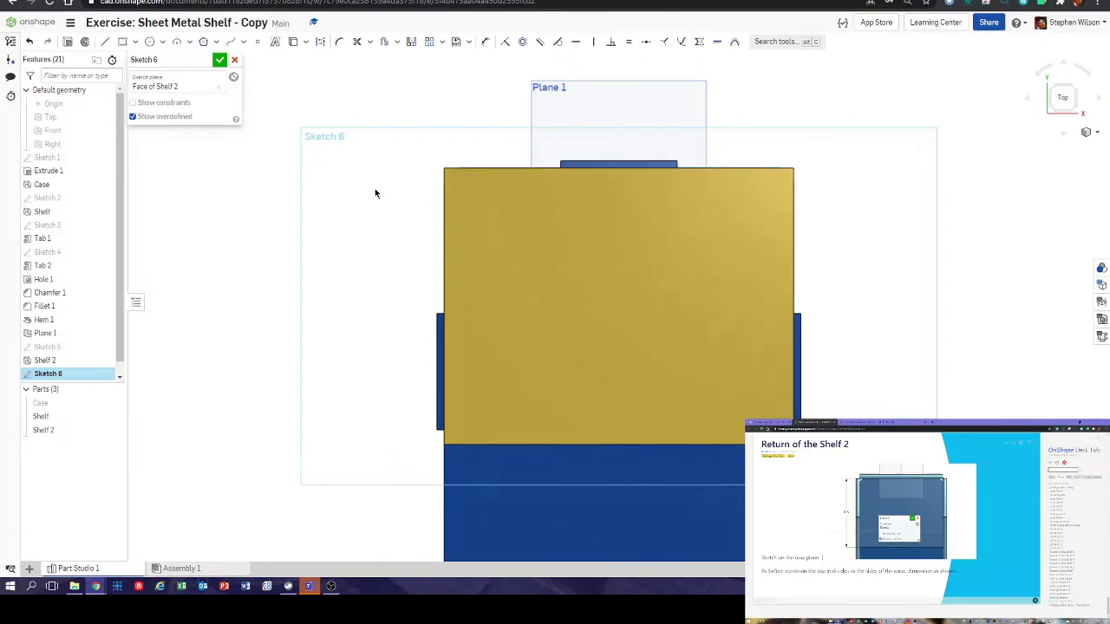
click(293, 41)
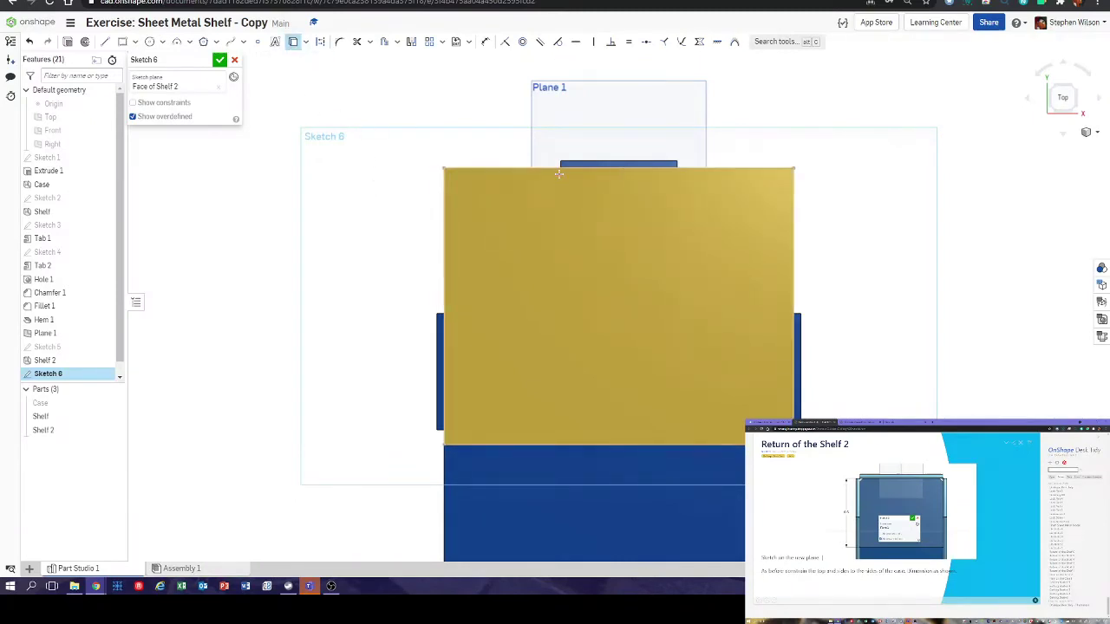
scroll(560, 162, up, 6)
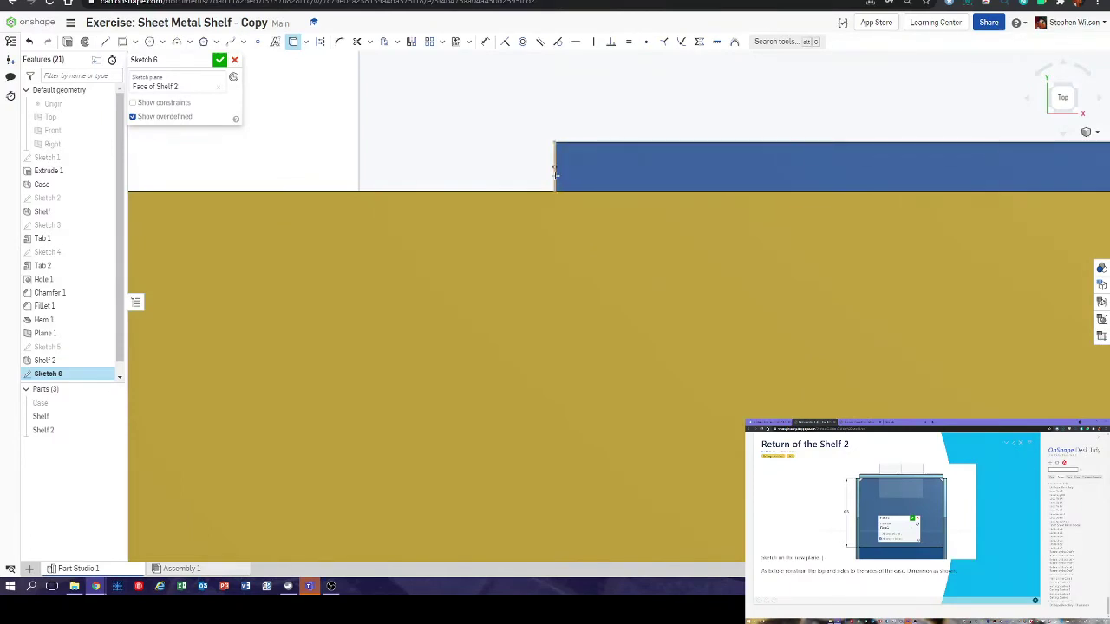
click(596, 142)
middle_drag(768, 178, 459, 143)
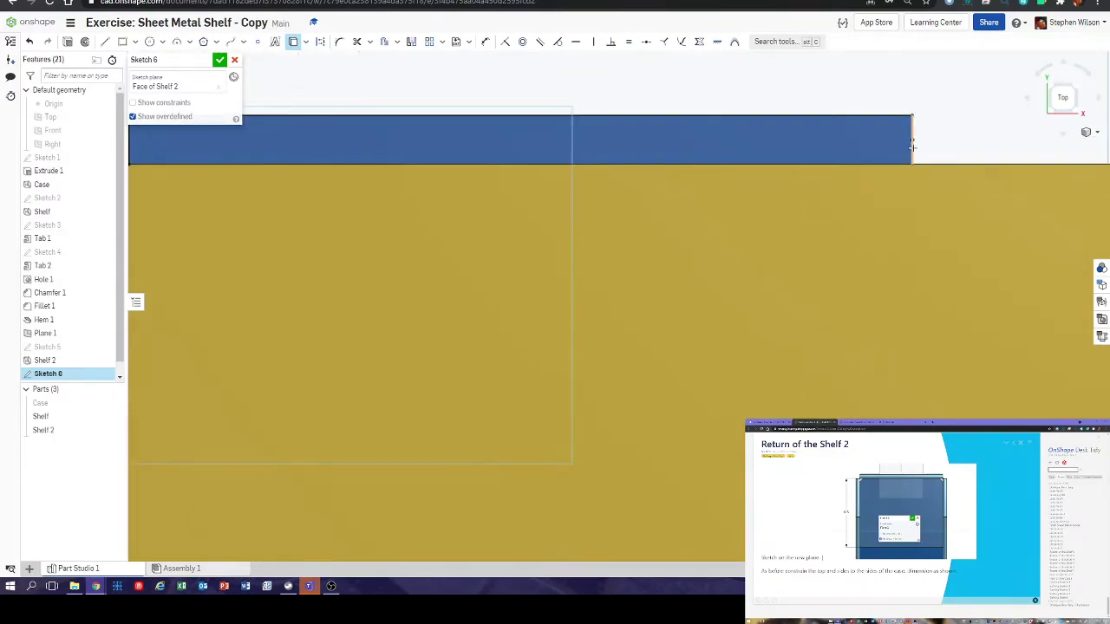
scroll(748, 182, down, 3)
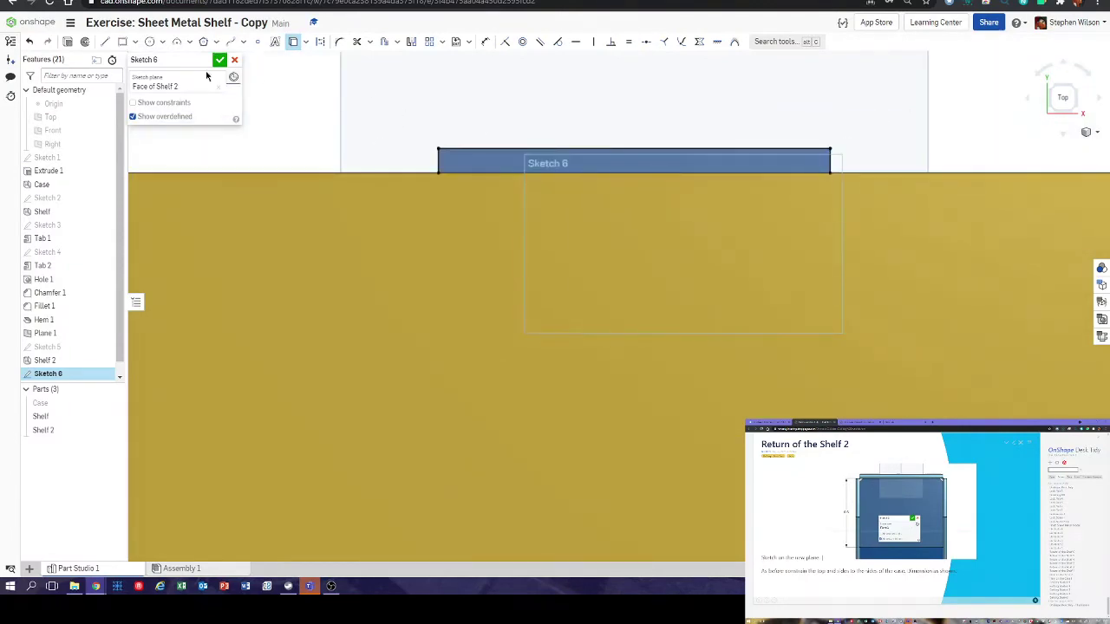
- Close the back tab outline with a line along Shelf 2's rear edge between the projected end points
key(l)
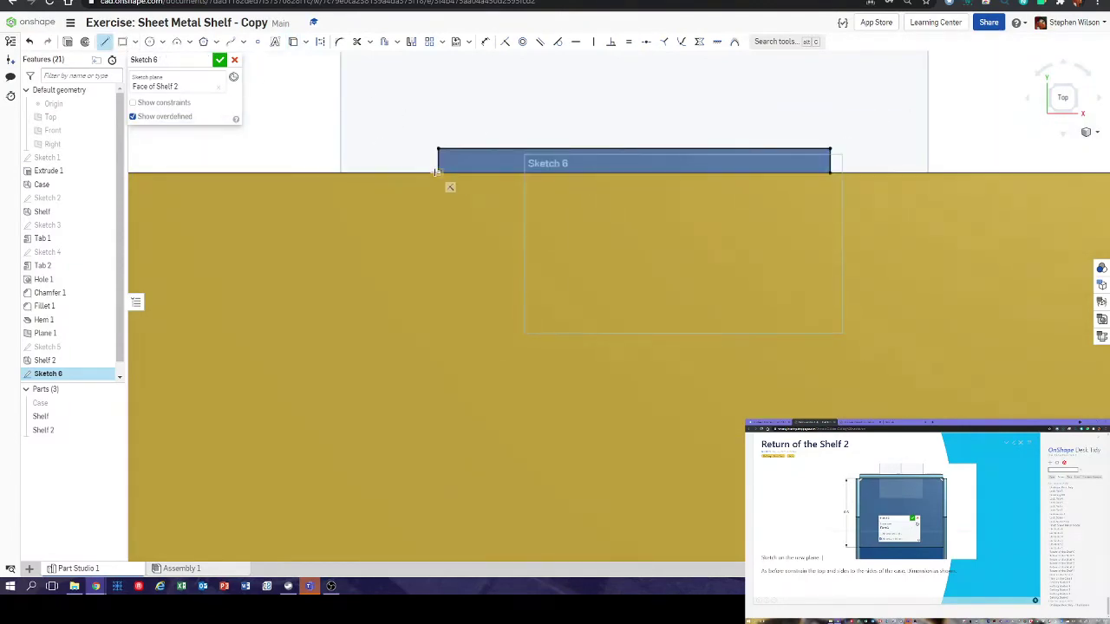
mouse_move(437, 173)
mouse_down()
mouse_move(657, 168)
mouse_move(844, 186)
mouse_move(830, 173)
mouse_up()
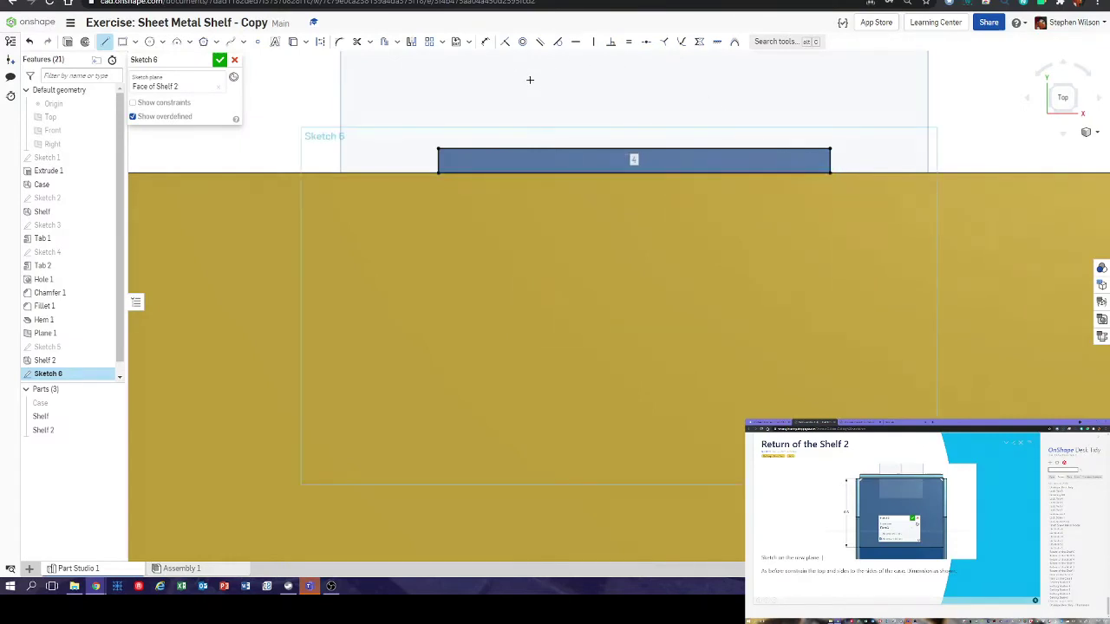
key(Escape)
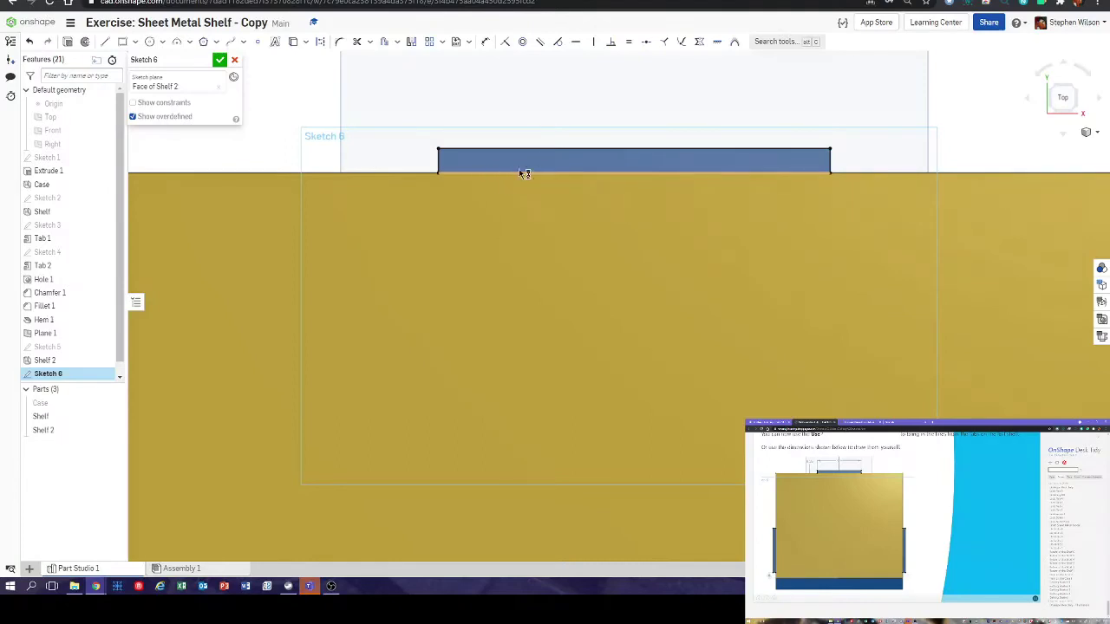
- Project the front and back end edges of the lower shelf's left tab into the sketch
scroll(436, 182, down, 5)
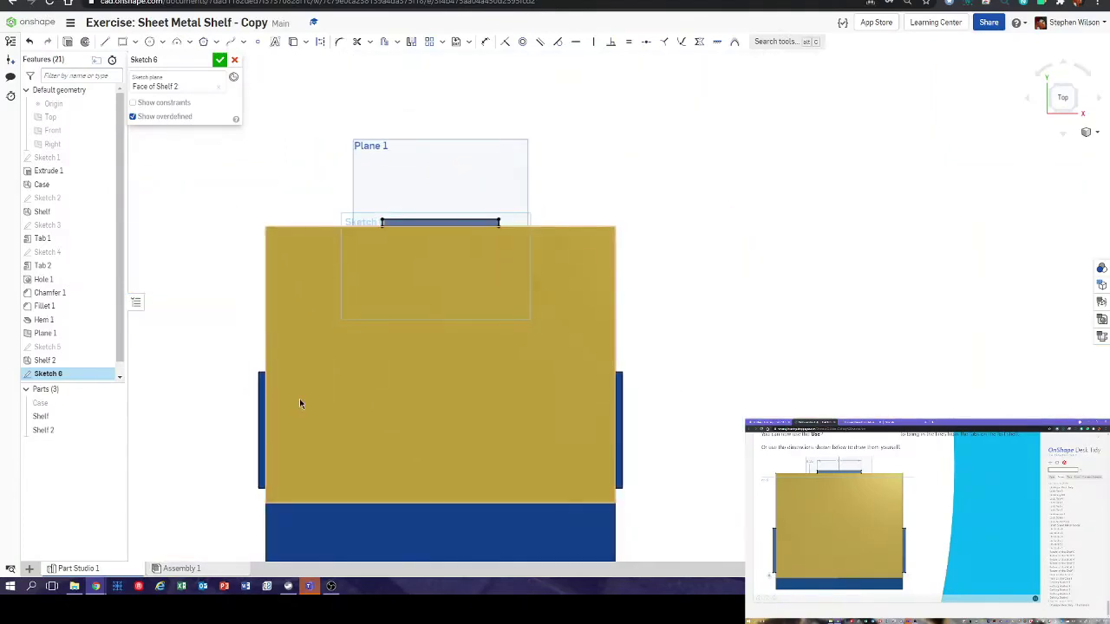
middle_drag(301, 403, 521, 139)
scroll(504, 149, up, 6)
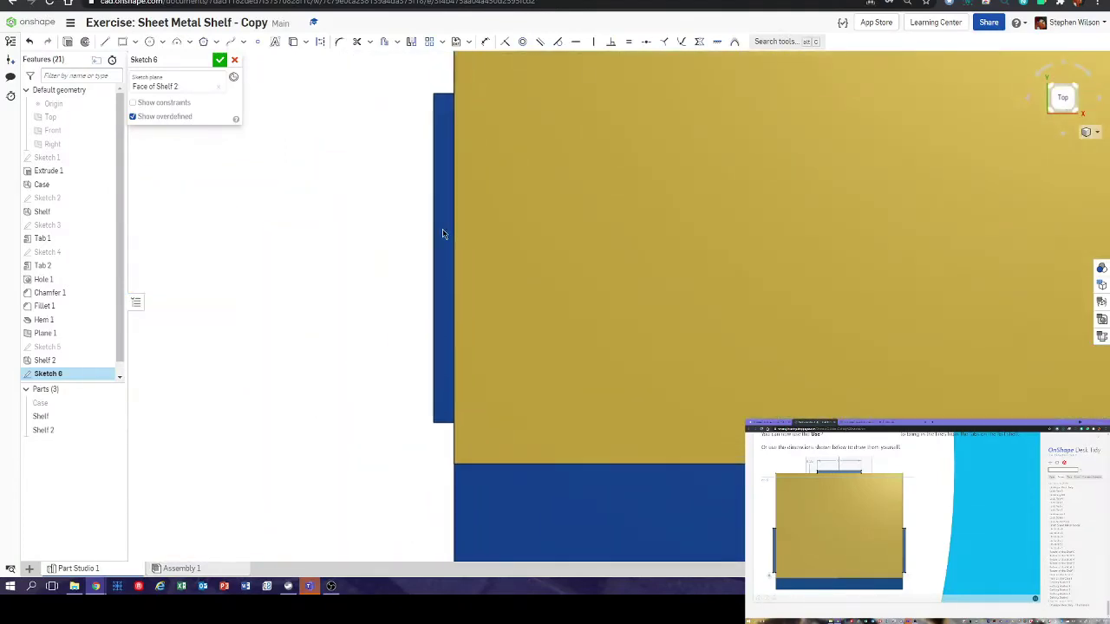
middle_drag(443, 234, 404, 287)
click(293, 41)
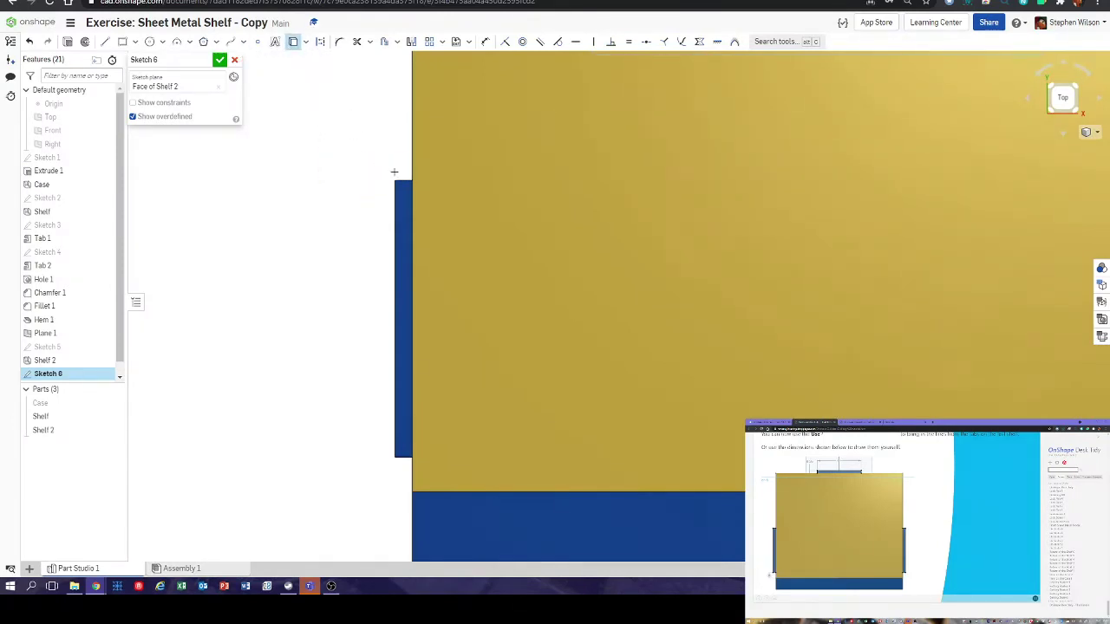
key(n)
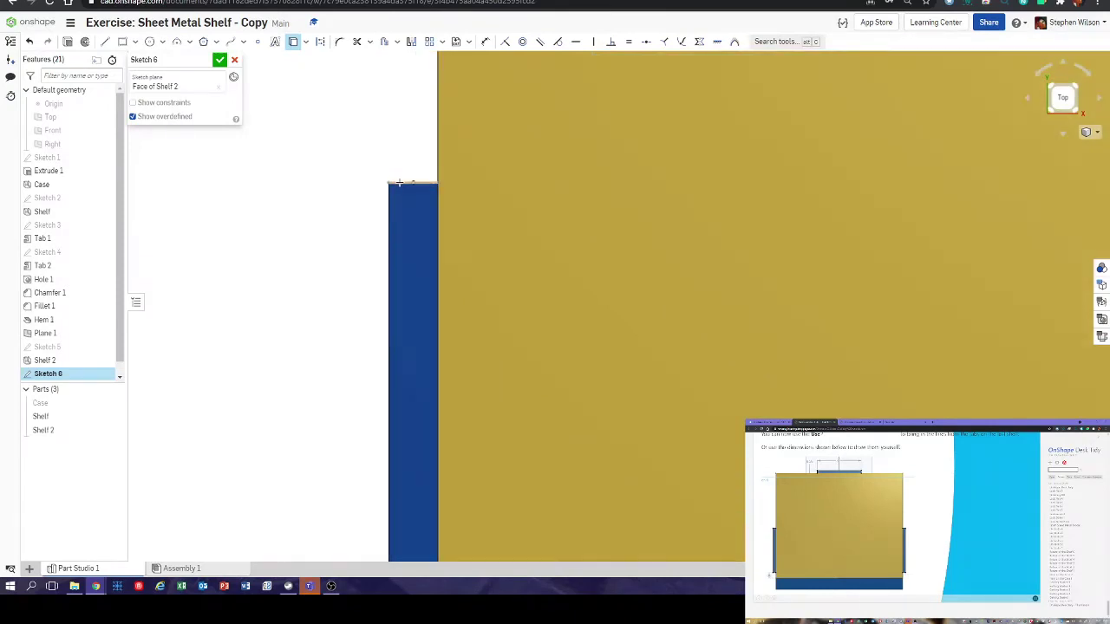
click(398, 184)
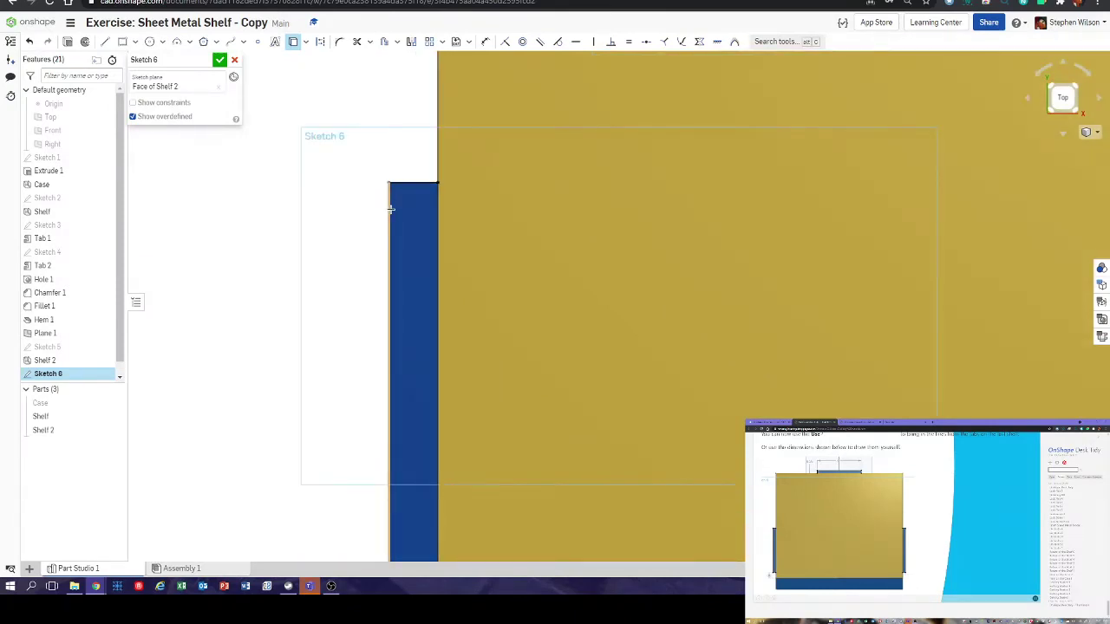
middle_drag(339, 309, 324, 67)
middle_drag(350, 268, 315, 156)
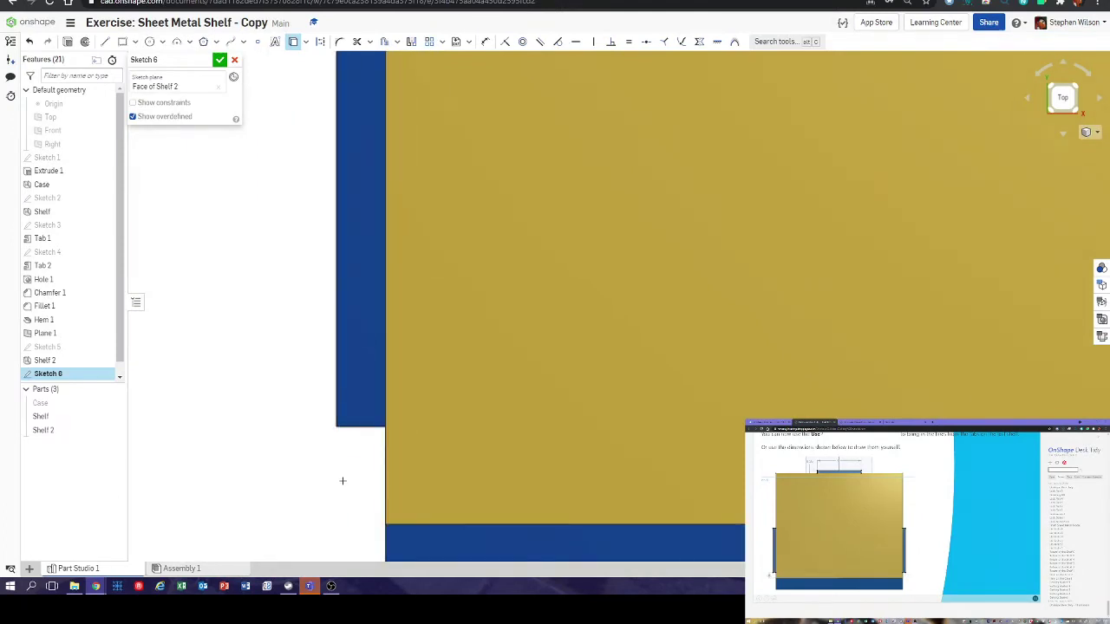
click(351, 425)
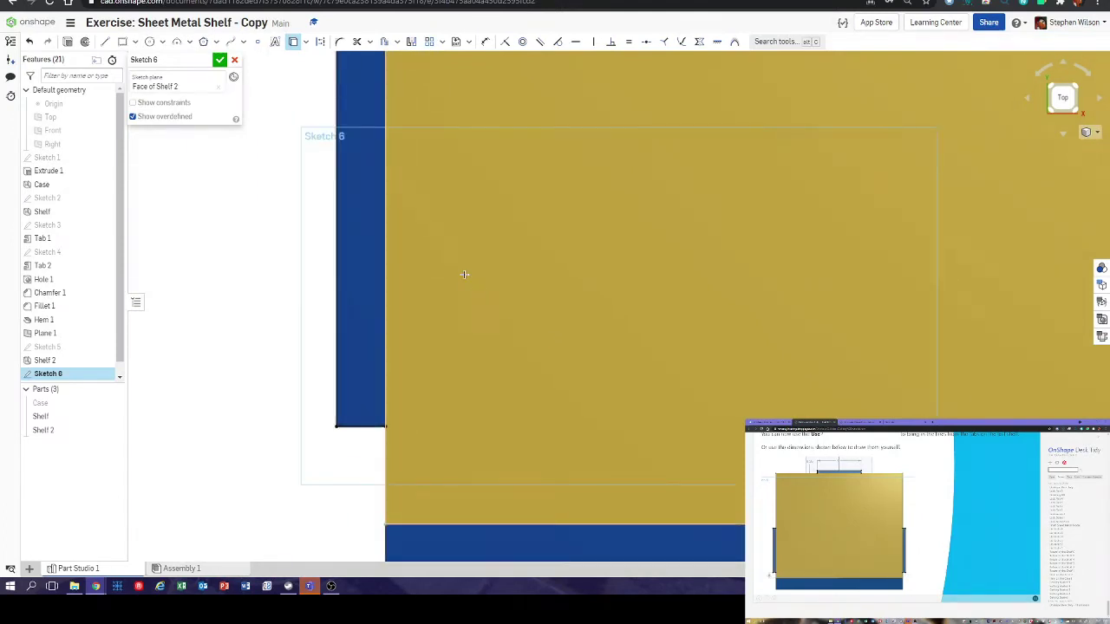
mouse_move(464, 275)
middle_down()
mouse_move(436, 168)
mouse_move(457, 124)
middle_up()
scroll(442, 307, up, 3)
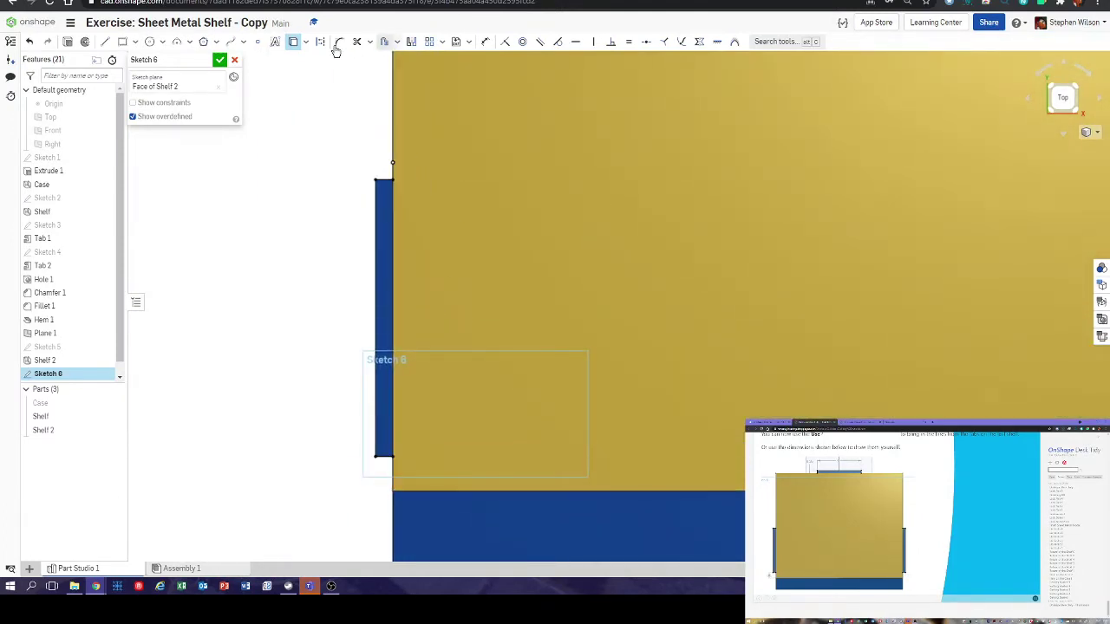
- Draw a line along Shelf 2's left edge joining the inner ends of the left tab's projected edges
click(104, 42)
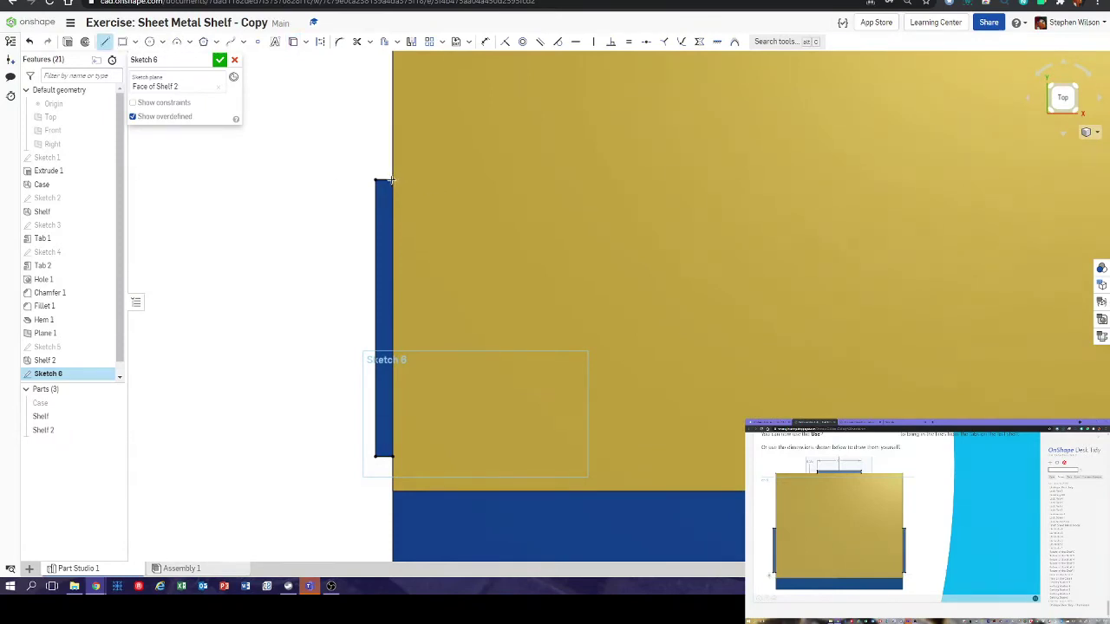
click(391, 180)
click(391, 457)
- Project the two end edges and the outer edge of the lower shelf's right tab into the sketch
key(n)
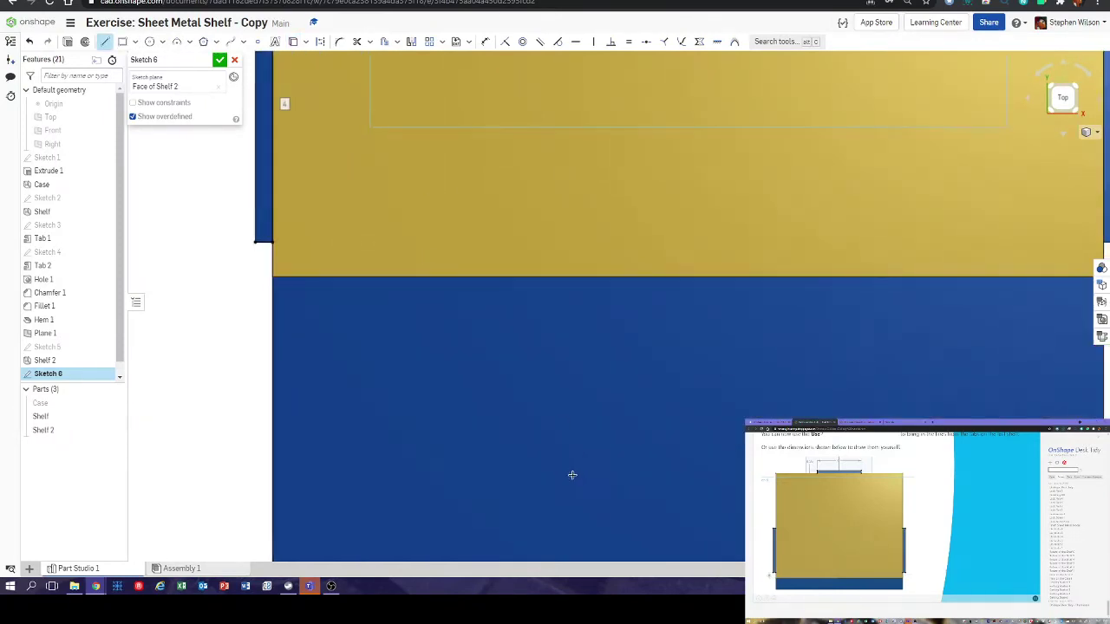
mouse_move(642, 485)
middle_down()
mouse_move(575, 287)
mouse_move(727, 347)
middle_up()
scroll(639, 282, up, 3)
scroll(607, 255, up, 2)
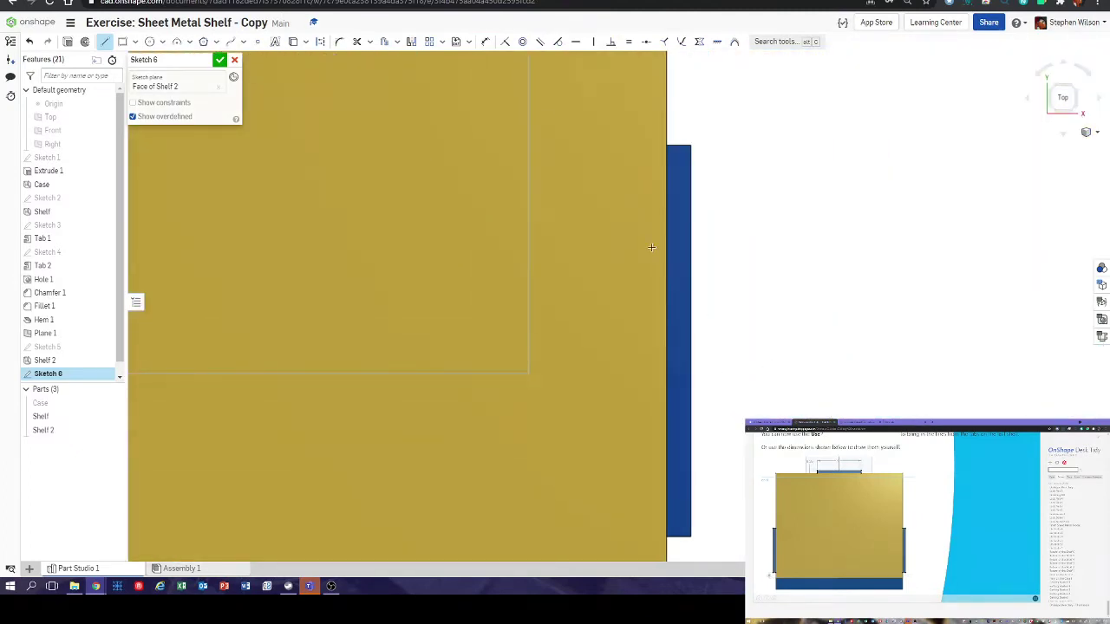
click(293, 42)
scroll(666, 142, up, 3)
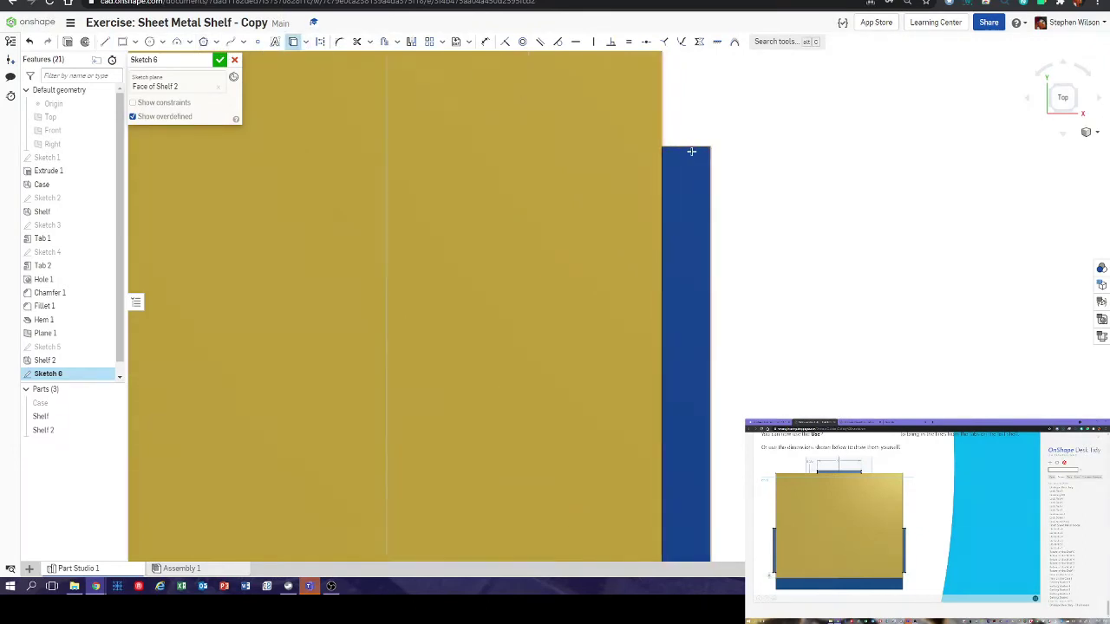
click(712, 166)
scroll(771, 359, down, 3)
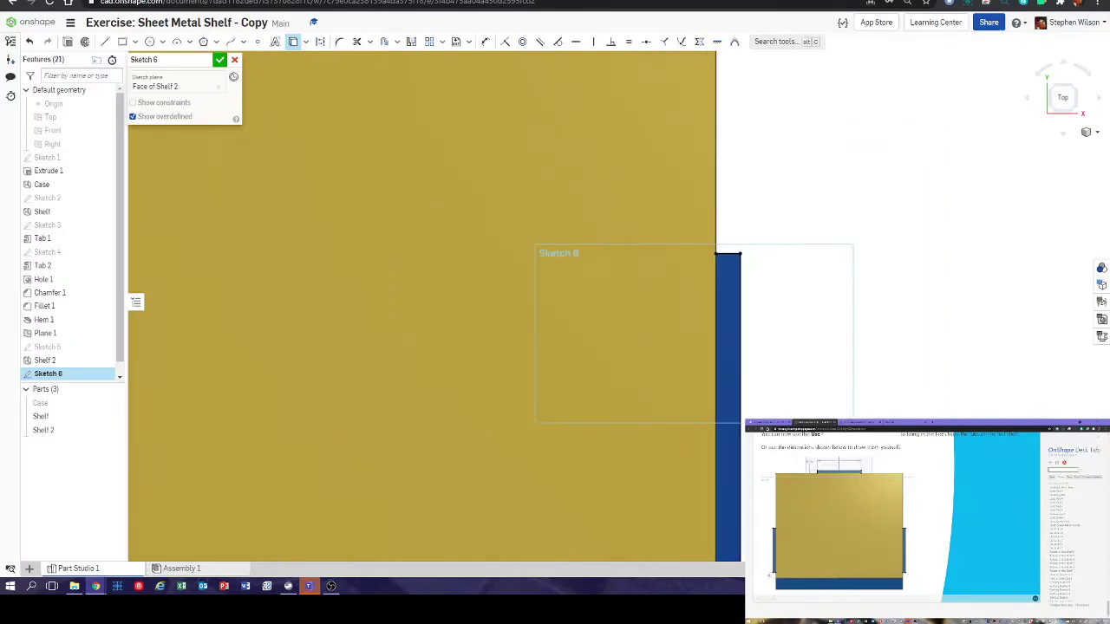
middle_drag(771, 359, 693, 174)
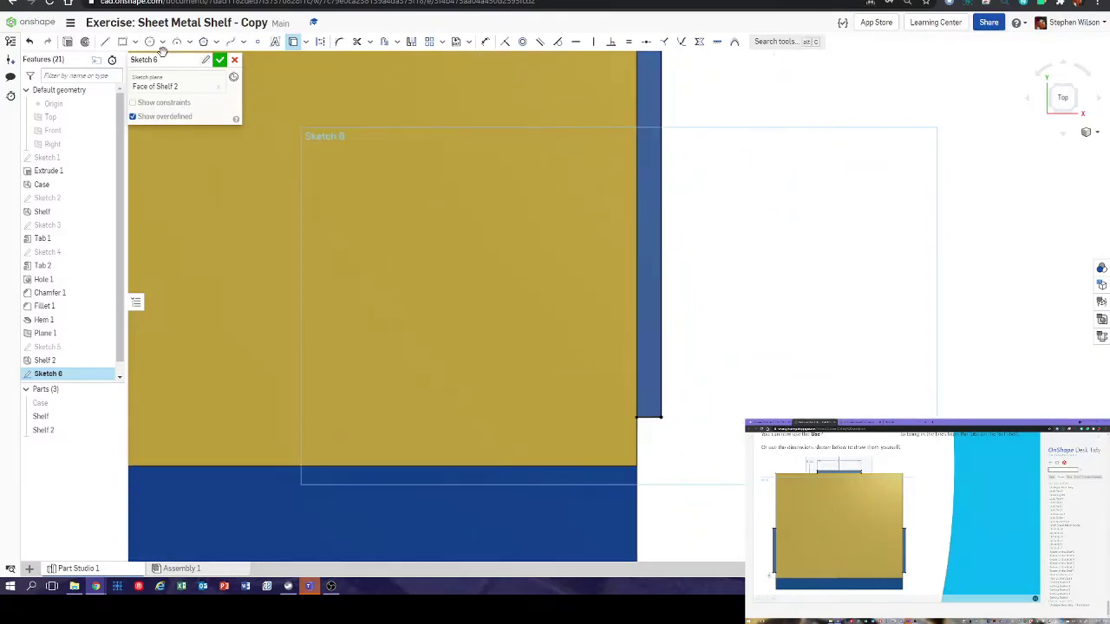
- Close the right tab outline with a line along Shelf 2's right edge and finish the sketch
click(105, 42)
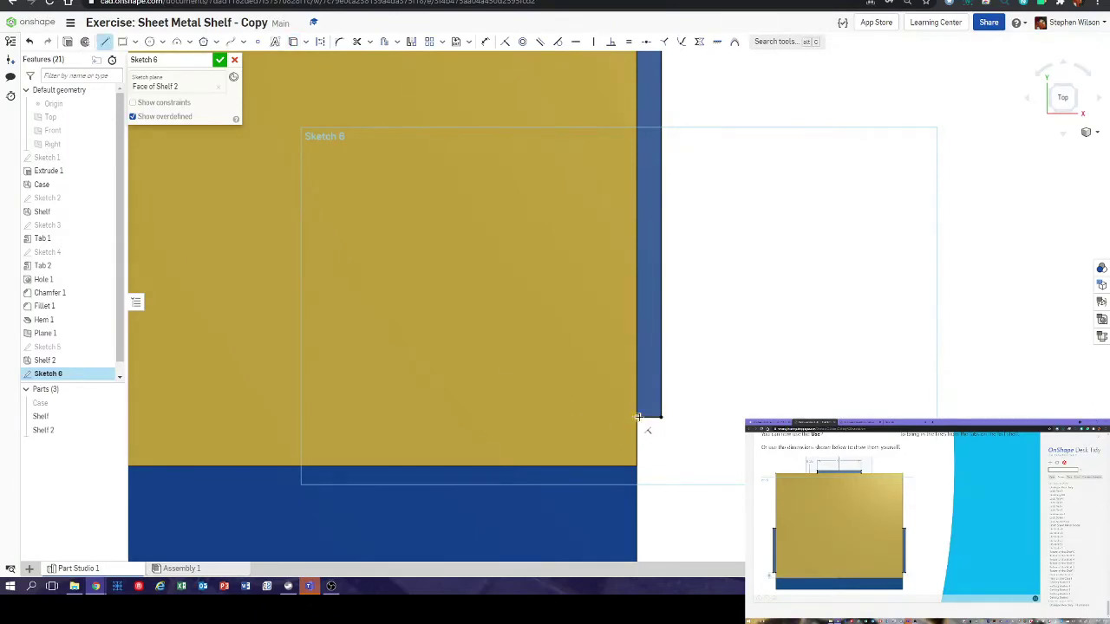
middle_drag(620, 182, 599, 368)
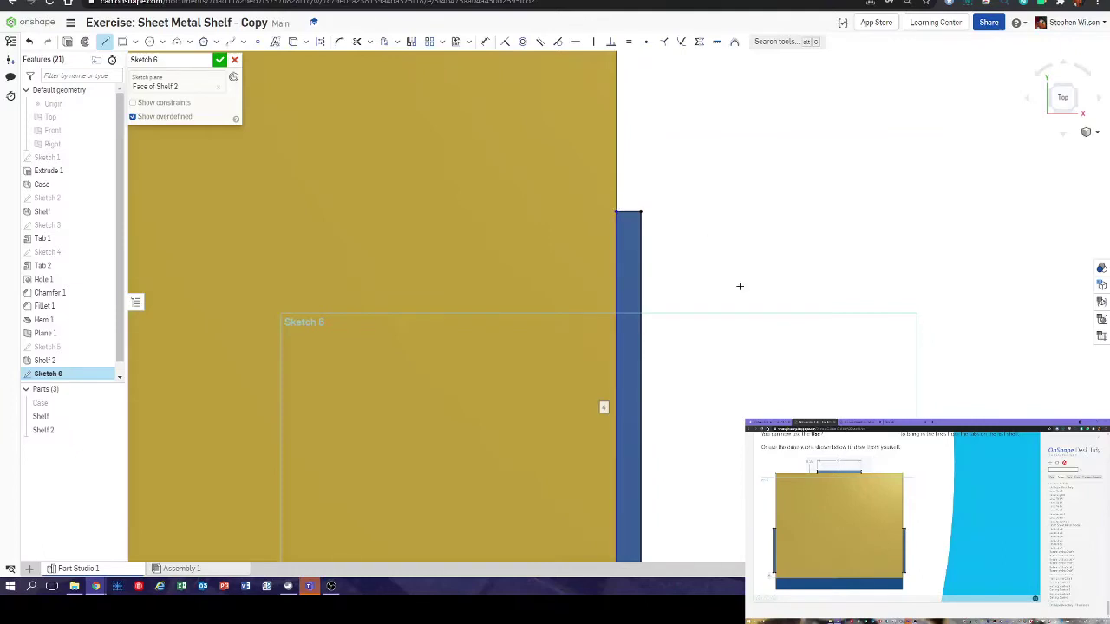
scroll(737, 286, down, 5)
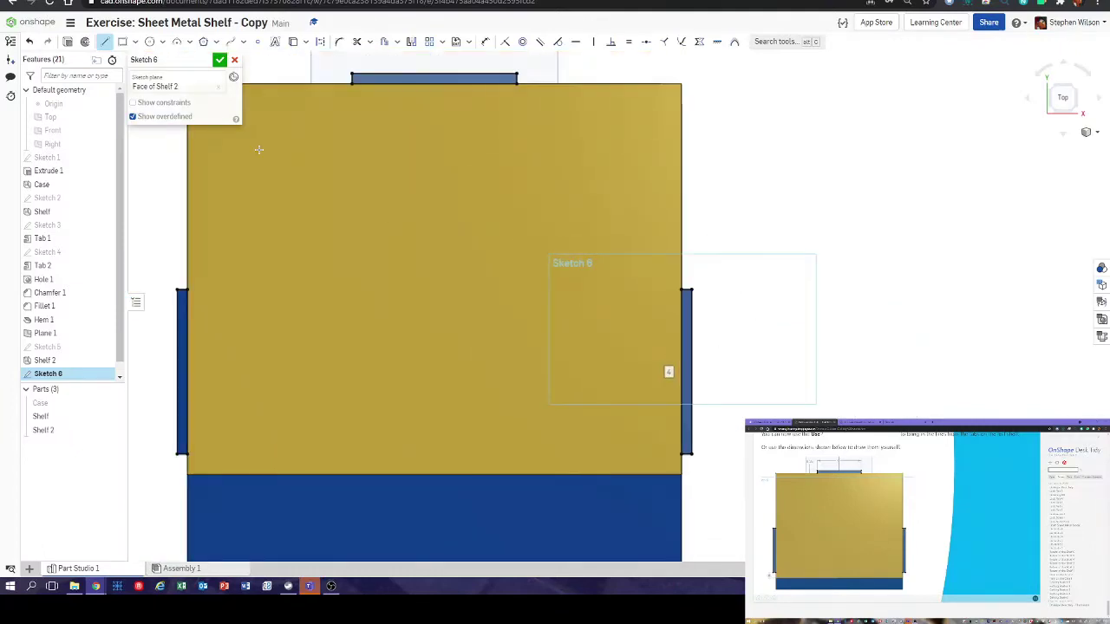
click(220, 60)
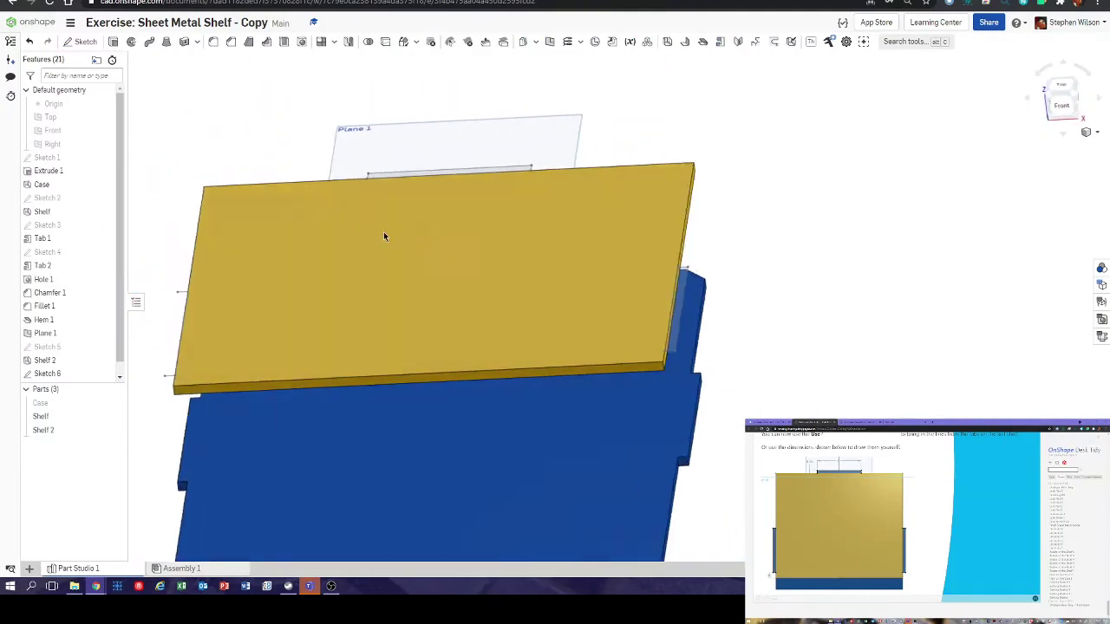
- Reopen Sketch 6, project the left tab's missing outer edge to close its outline, and accept the sketch
double_click(68, 375)
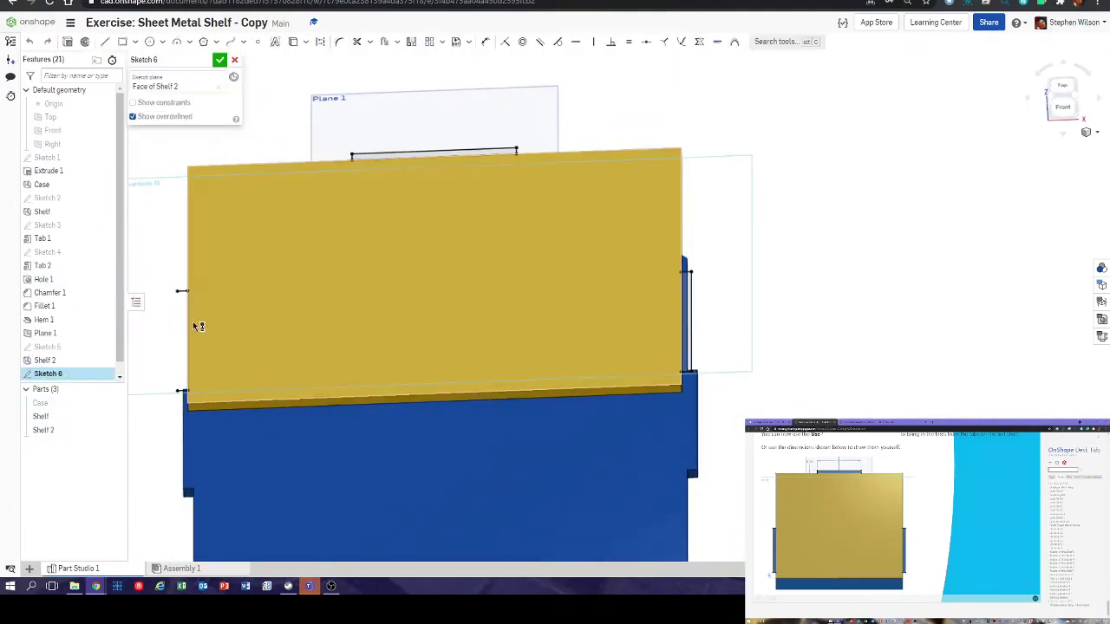
key(n)
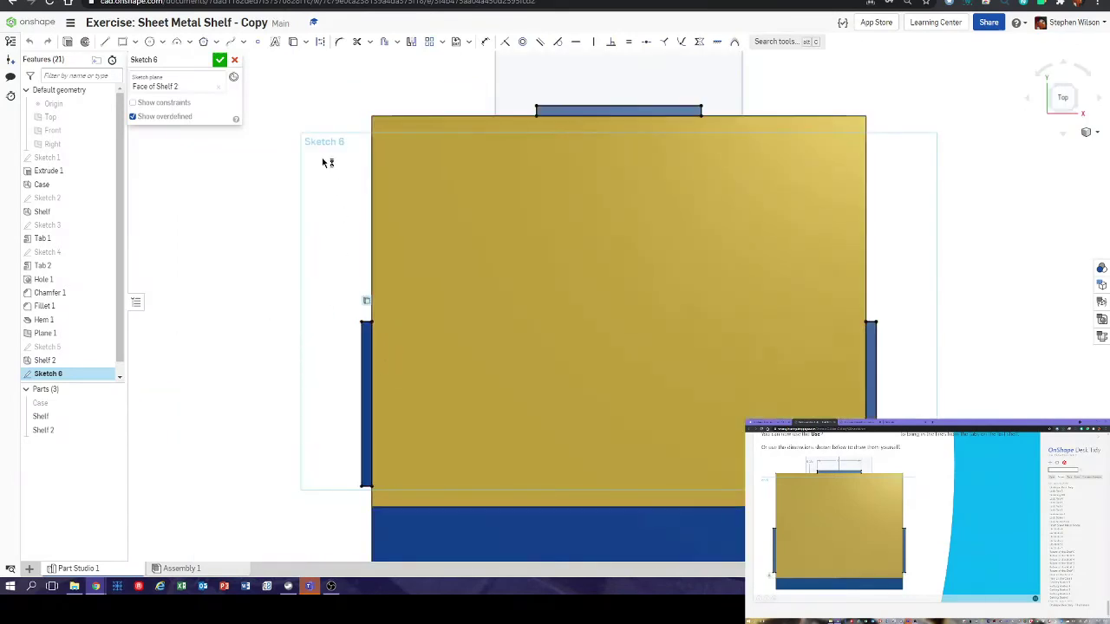
click(293, 41)
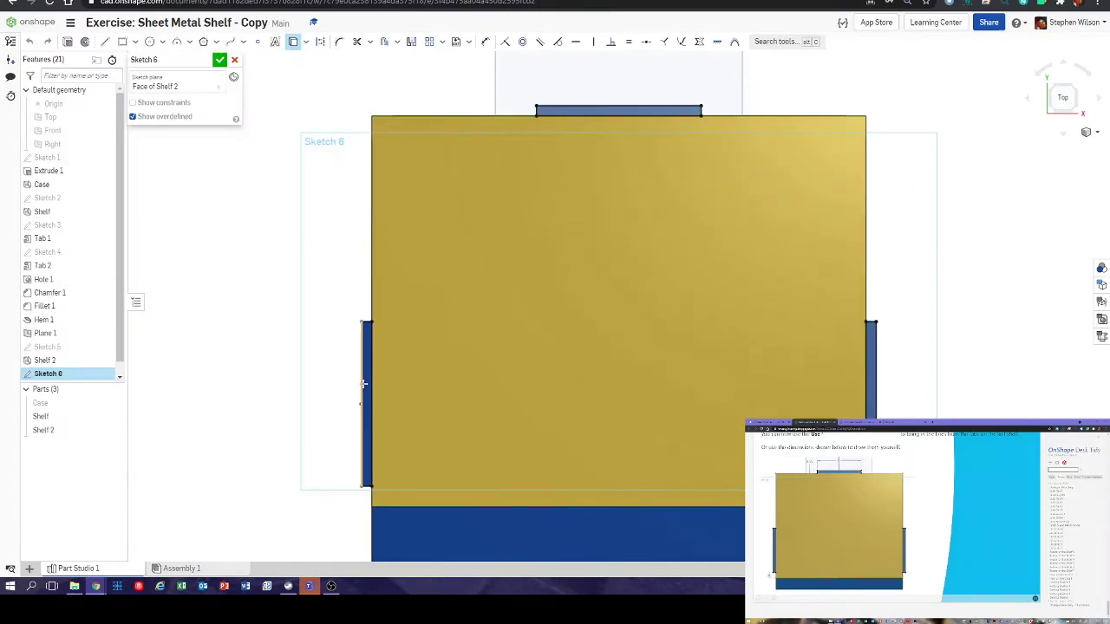
click(219, 59)
right_drag(284, 329, 297, 272)
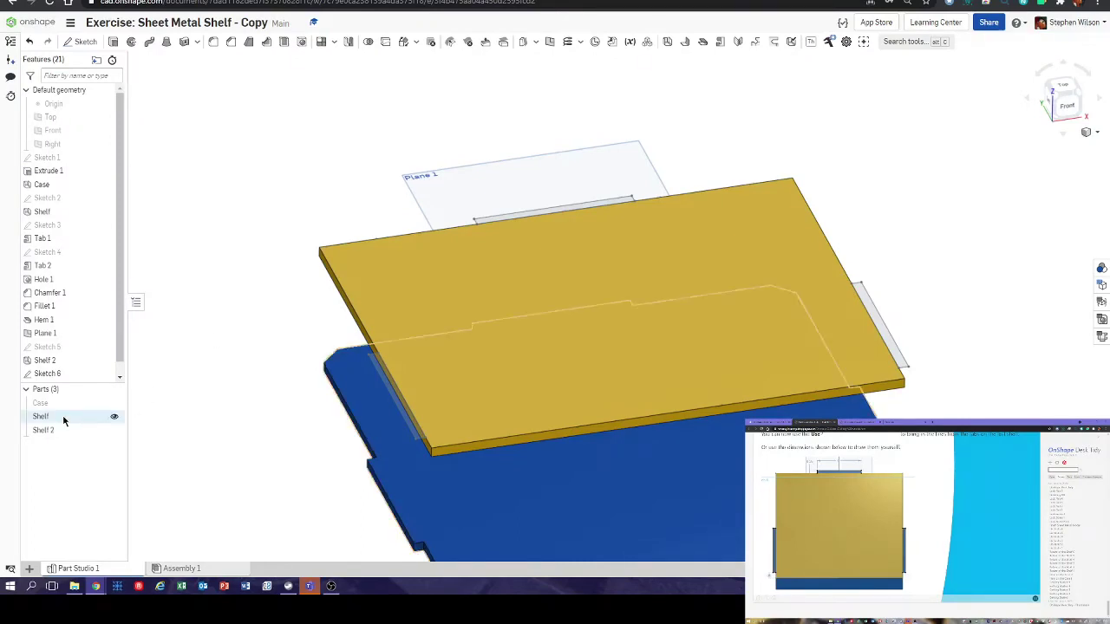
- Show the Case and set up a tab from Sketch 6's faces, merged to Shelf 2's face with a 0.025 in subtraction offset
click(114, 405)
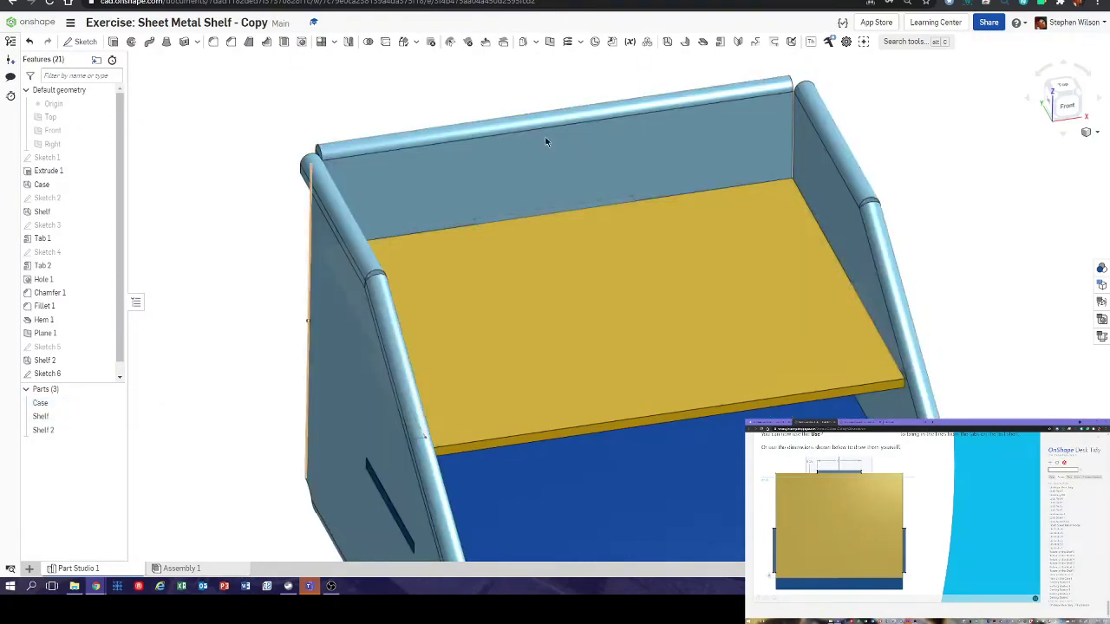
click(721, 43)
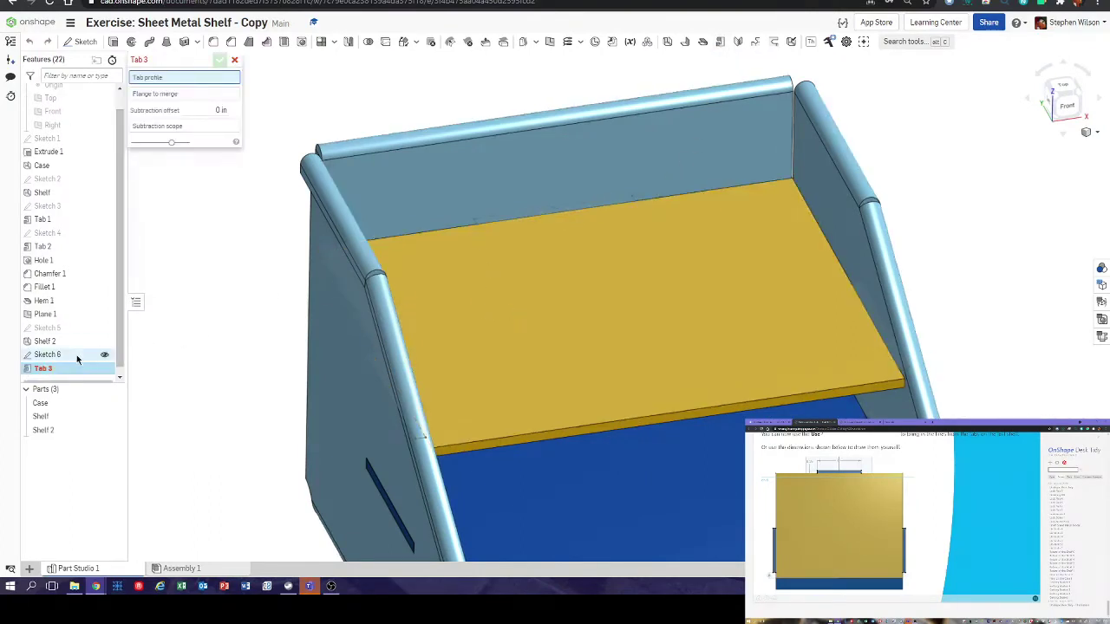
click(66, 357)
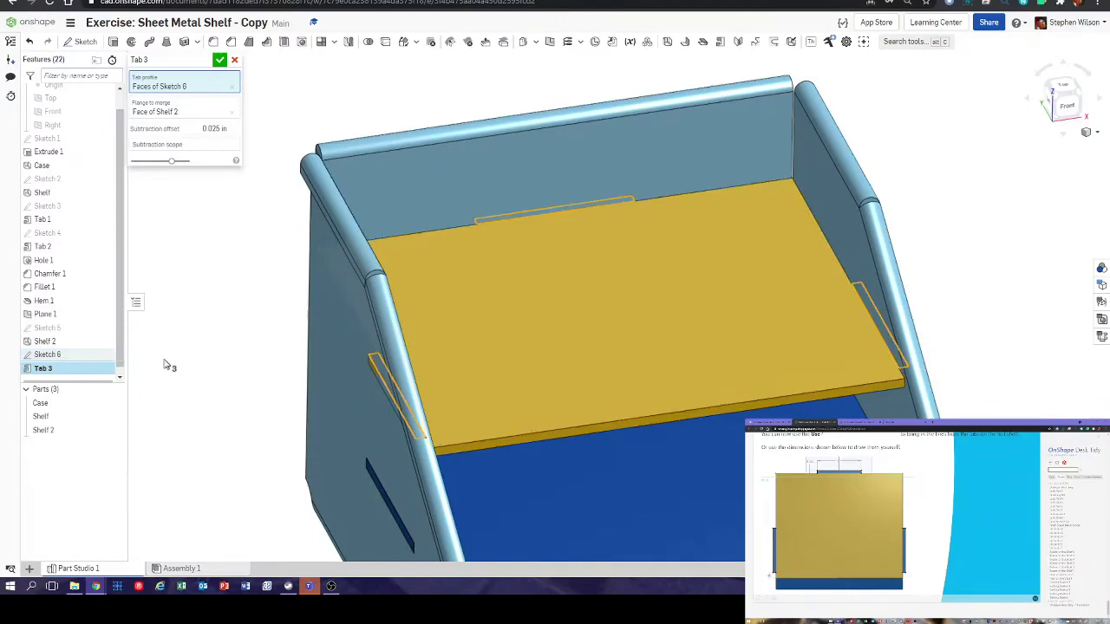
- Add the Case's wall faces to the tab's subtraction scope and accept the feature
click(190, 145)
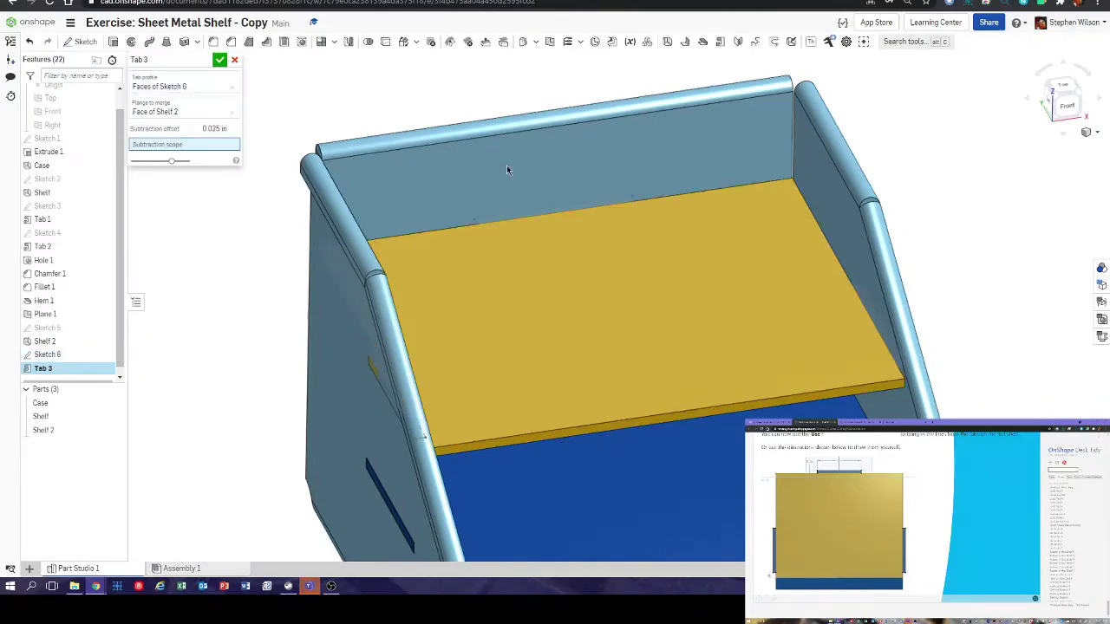
right_drag(508, 174, 477, 166)
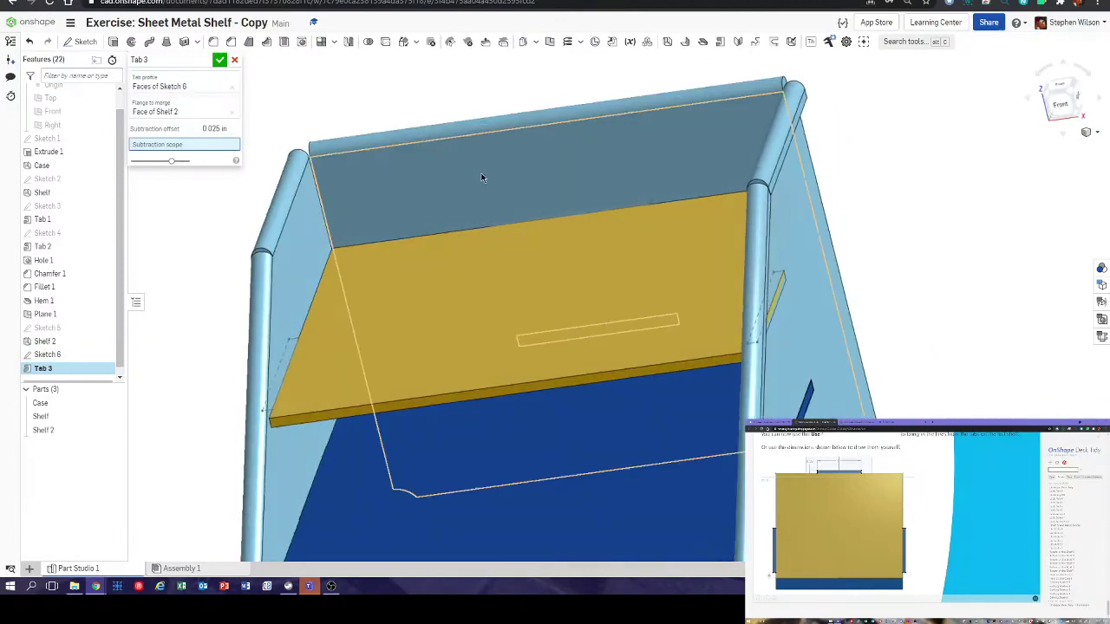
click(303, 249)
right_drag(486, 196, 709, 157)
click(709, 162)
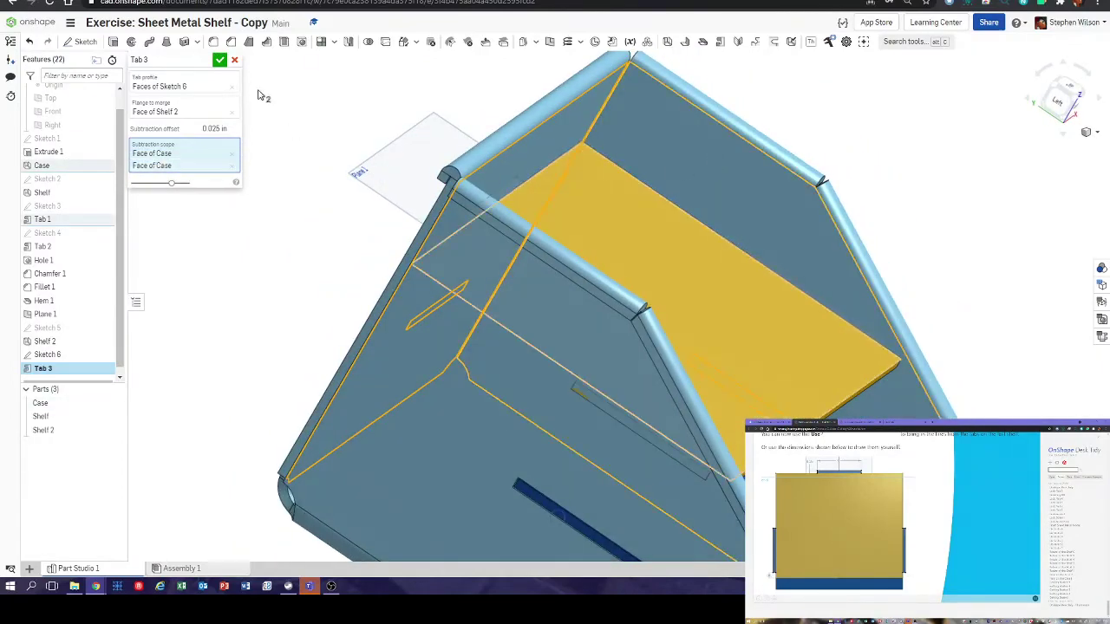
click(221, 62)
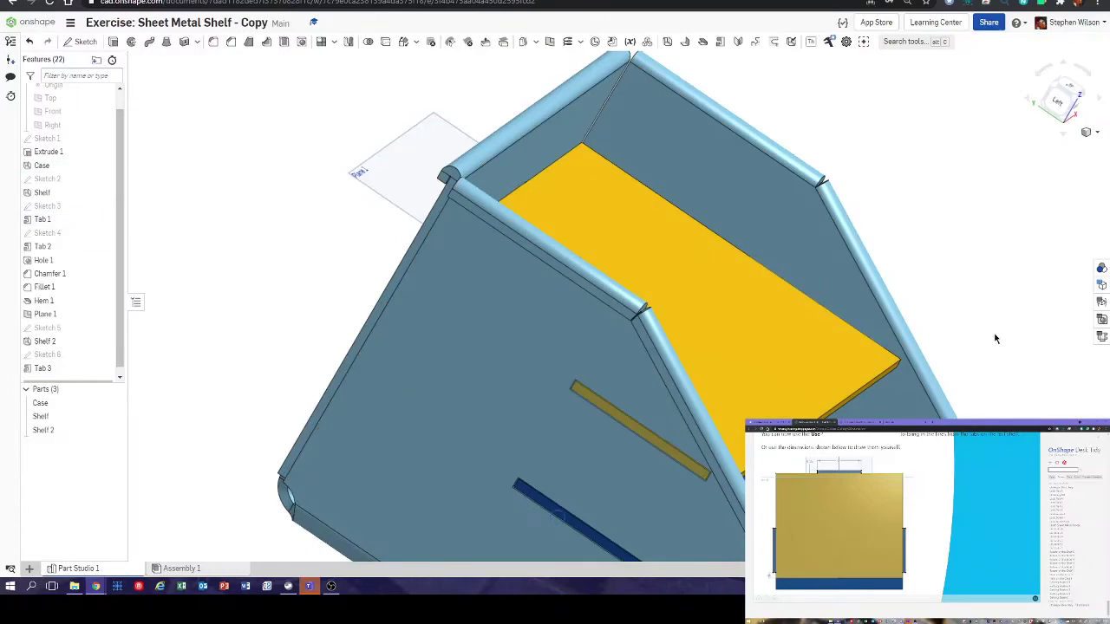
scroll(1031, 346, down, 2)
right_drag(1001, 327, 941, 333)
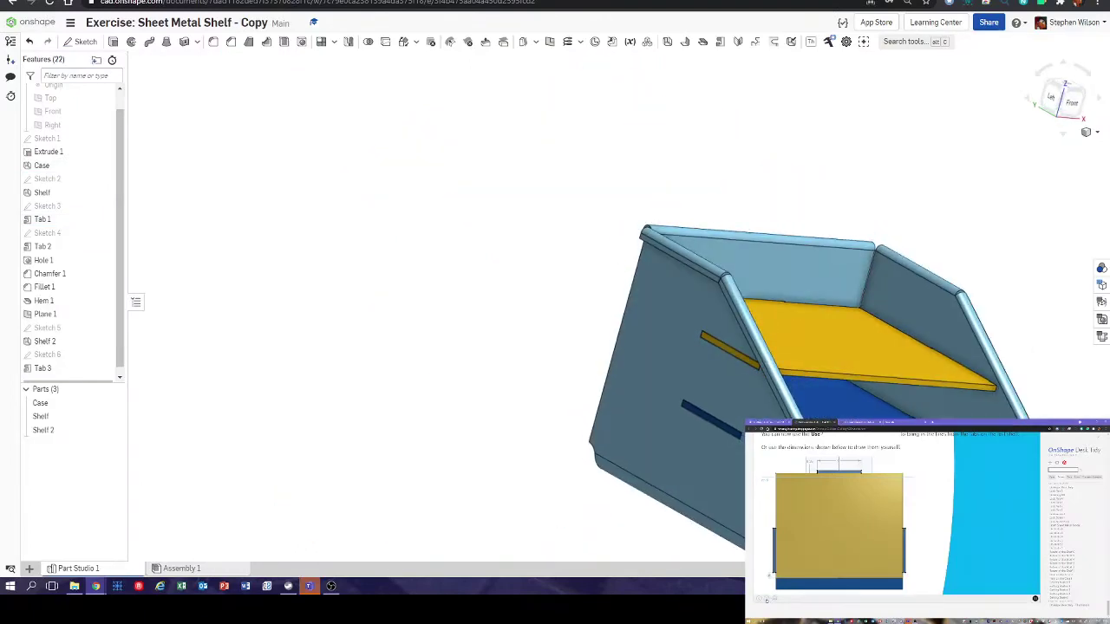
- Advance the instructions to Return of the Shelf 6 and hide the Shelf and Case parts
click(776, 605)
scroll(780, 596, down, 3)
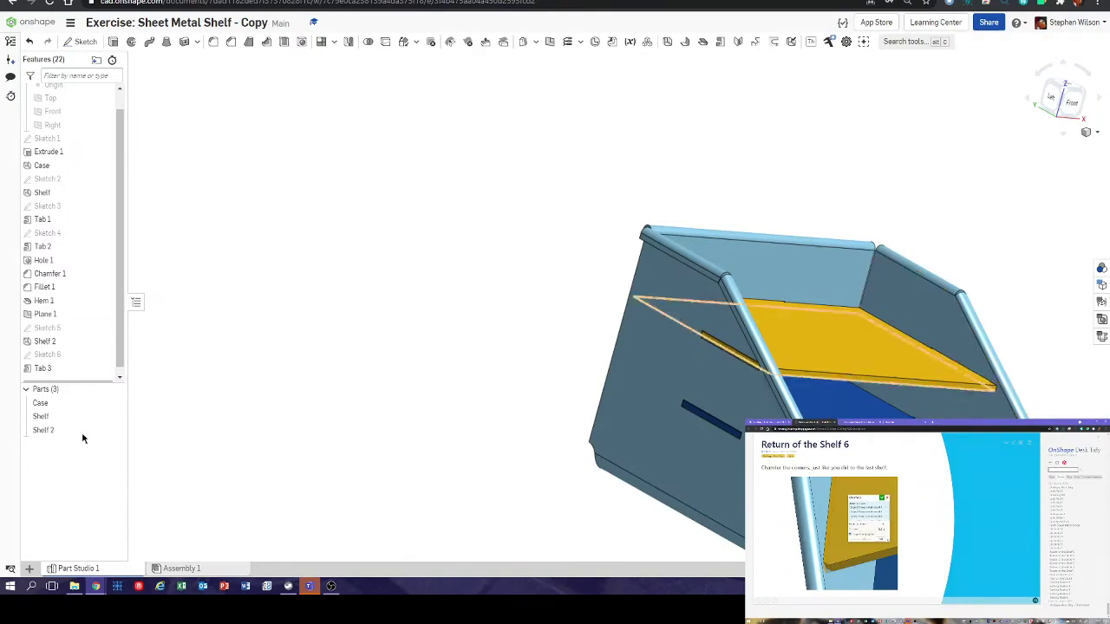
click(115, 417)
click(114, 403)
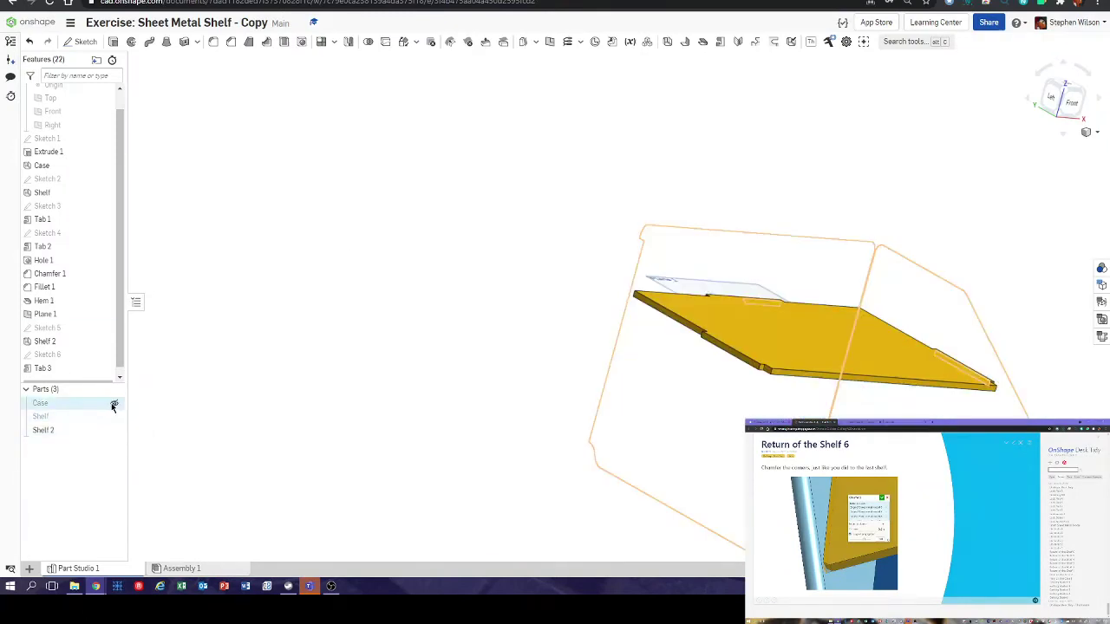
- Start an equal-distance chamfer of 0.2 in on the two front corner edges of Shelf 2
click(232, 43)
scroll(785, 393, up, 2)
scroll(784, 393, up, 3)
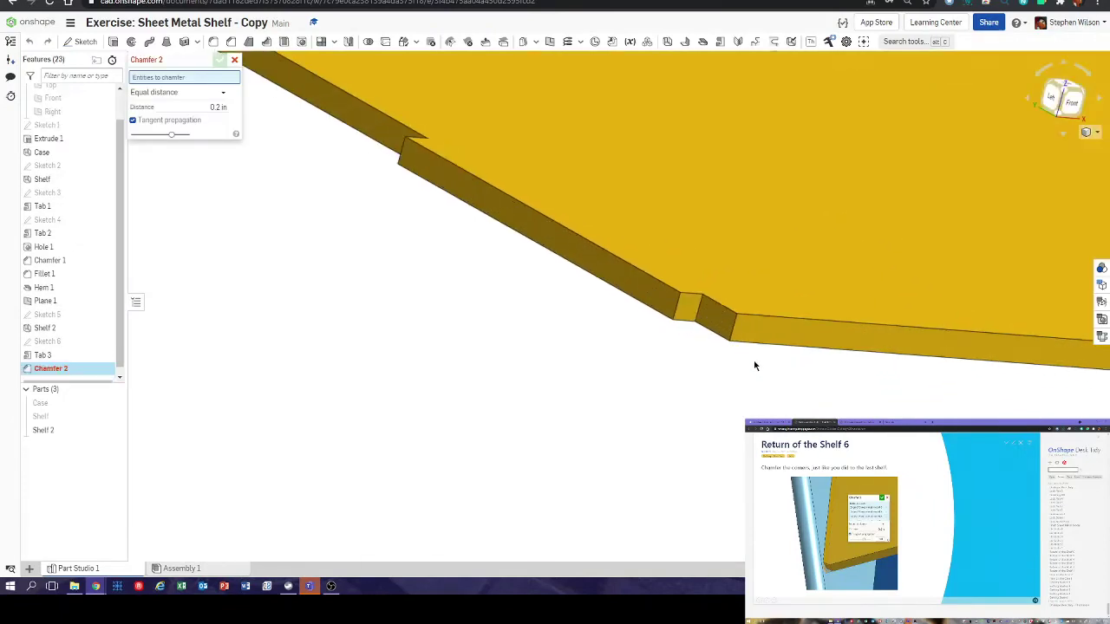
click(735, 331)
scroll(751, 413, down, 3)
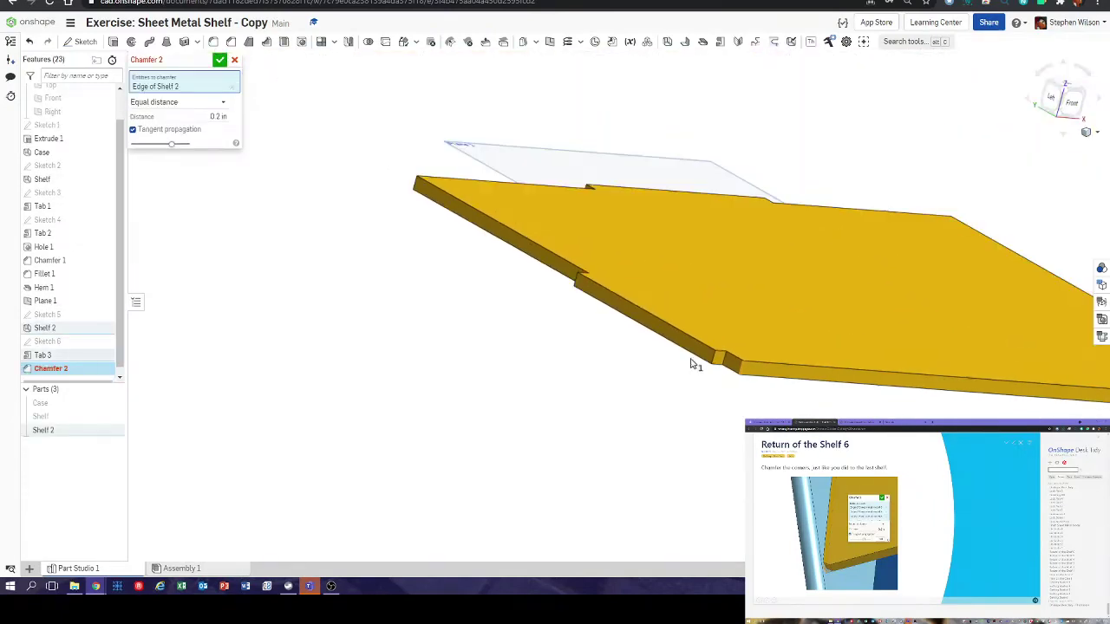
right_drag(694, 364, 912, 412)
click(944, 415)
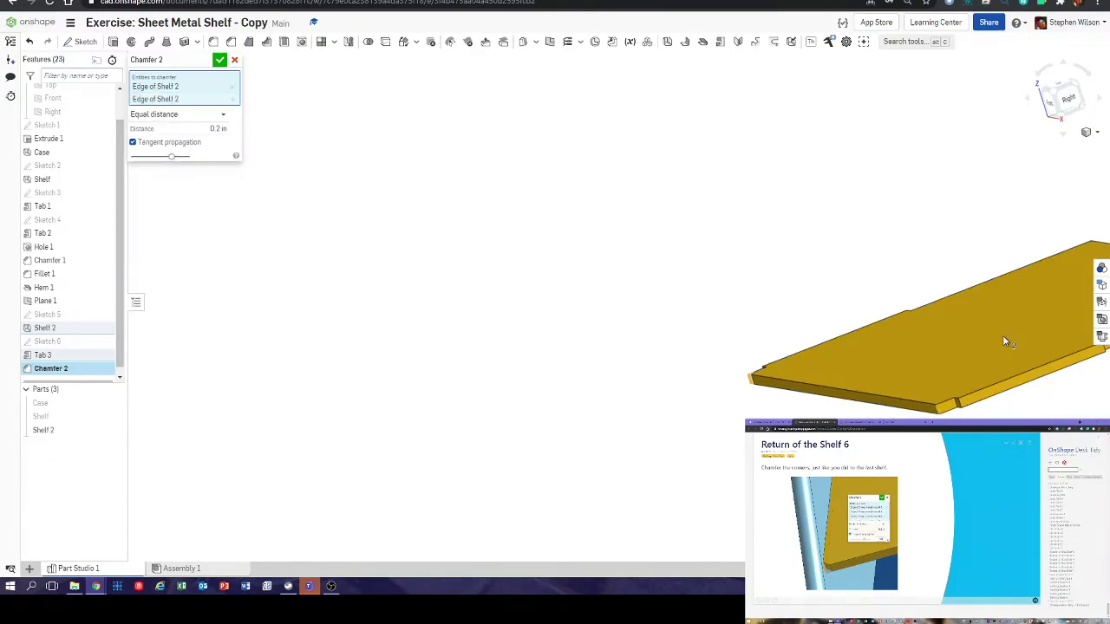
- Add Shelf 2's two rear corner edges to the chamfer and accept it
middle_drag(971, 351, 618, 362)
right_drag(871, 356, 673, 330)
click(664, 327)
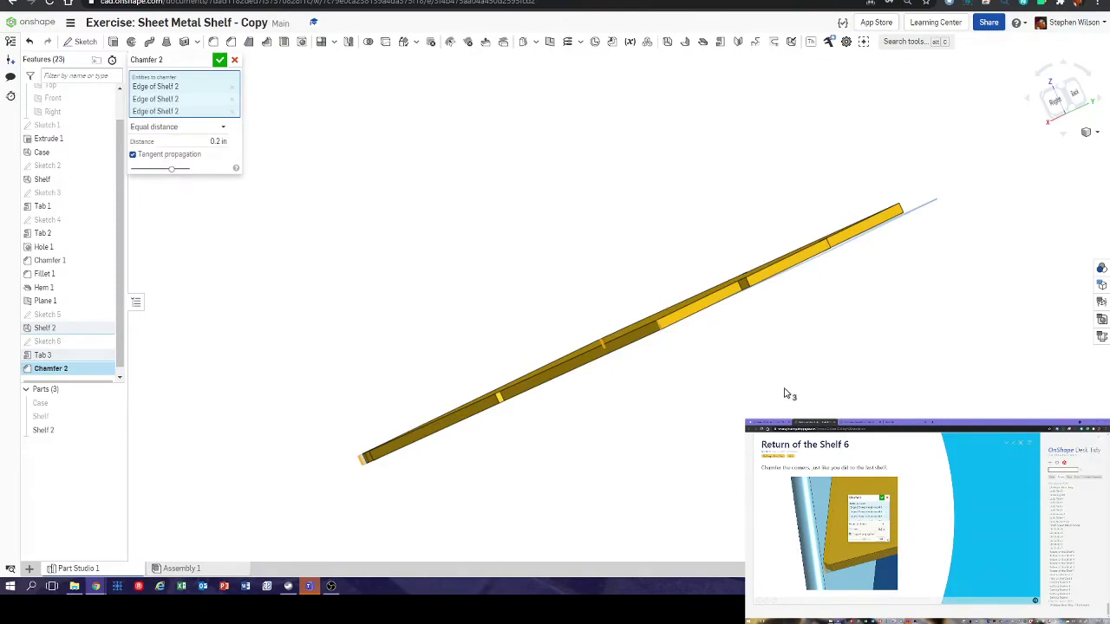
right_drag(787, 391, 919, 356)
click(942, 351)
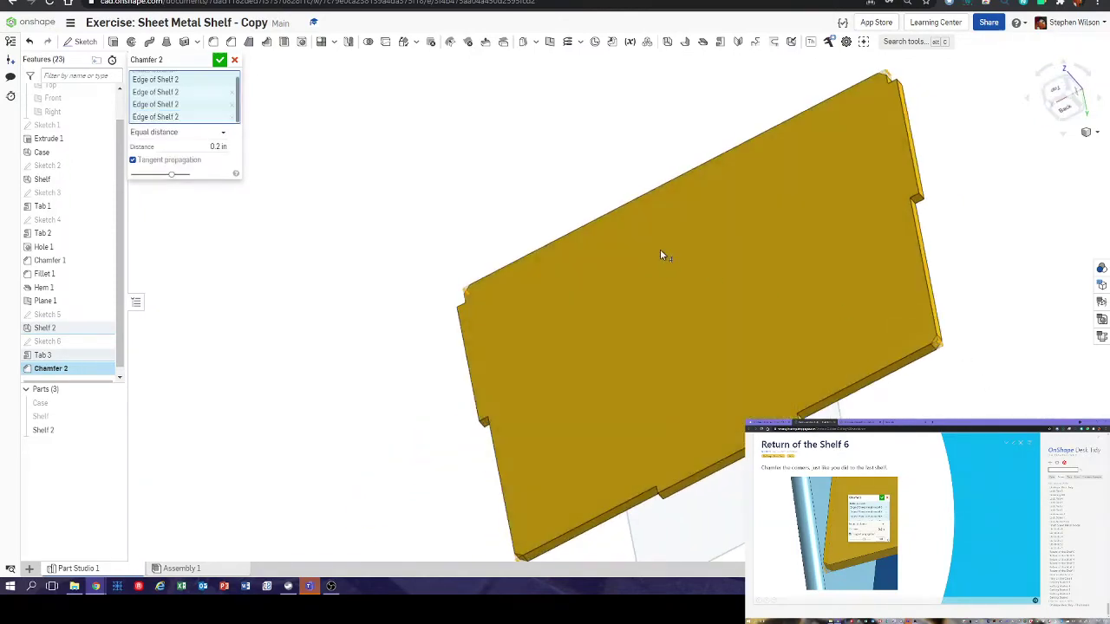
click(220, 60)
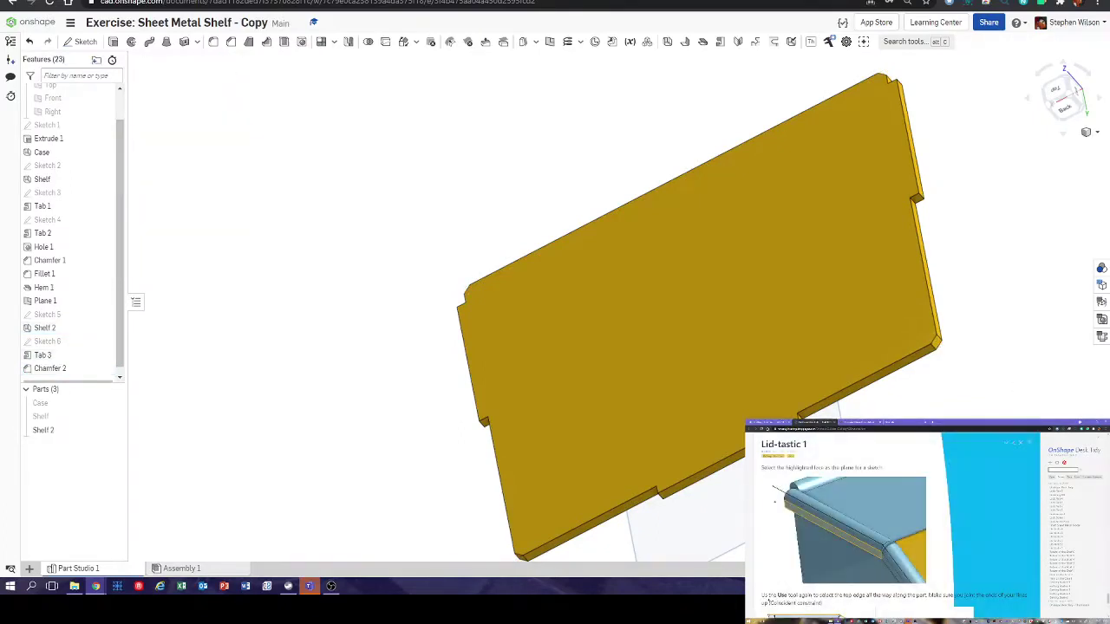
- Show the Shelf and Case parts again and view the whole desk tidy from the front
click(115, 418)
click(115, 404)
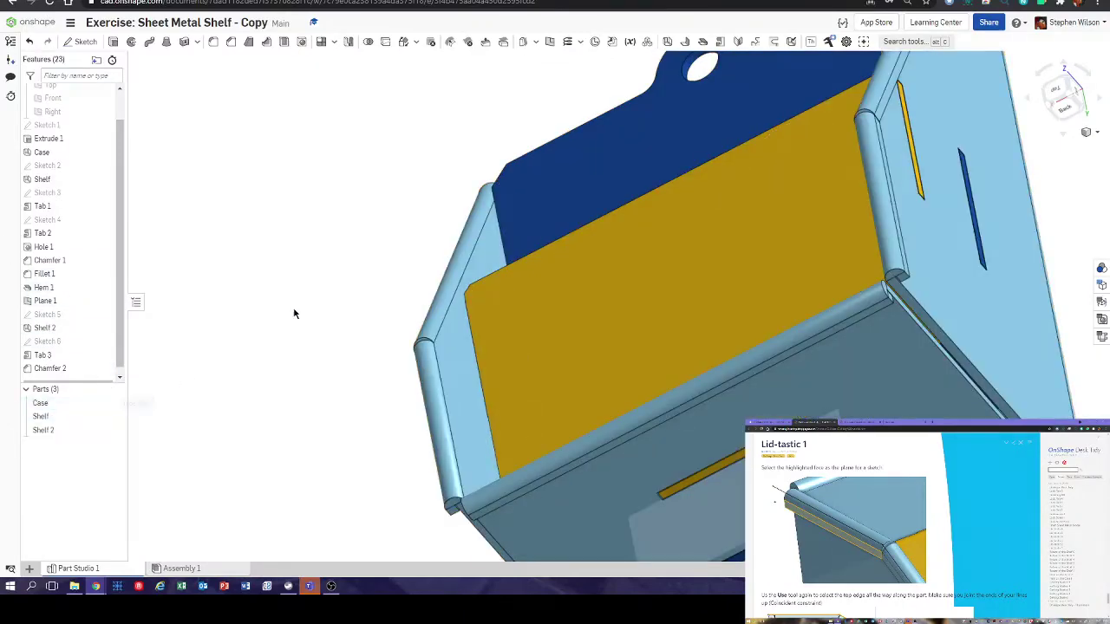
right_drag(293, 313, 518, 295)
scroll(404, 187, down, 6)
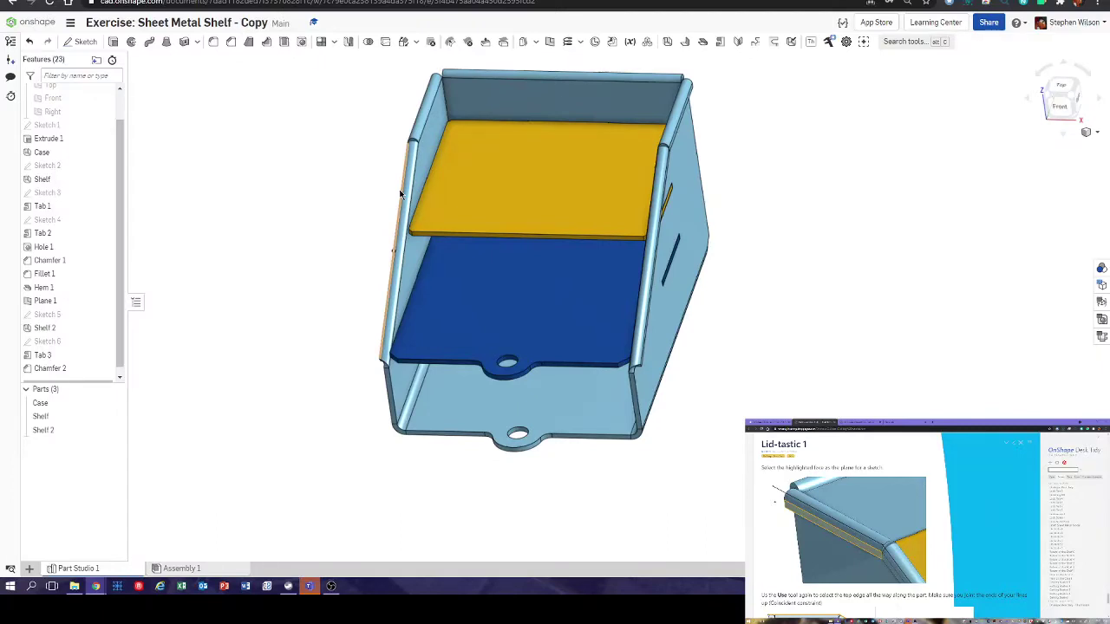
right_drag(716, 411, 732, 382)
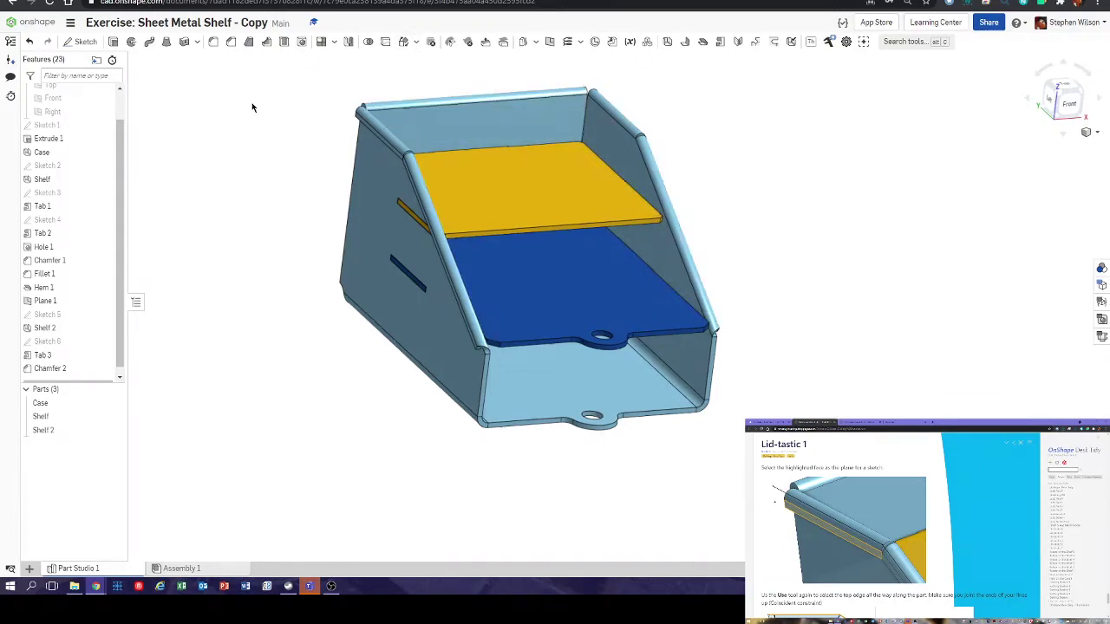
- Start a sketch on the flat outer hem face along the Case's upper left side and view it straight on
click(83, 45)
scroll(399, 169, up, 5)
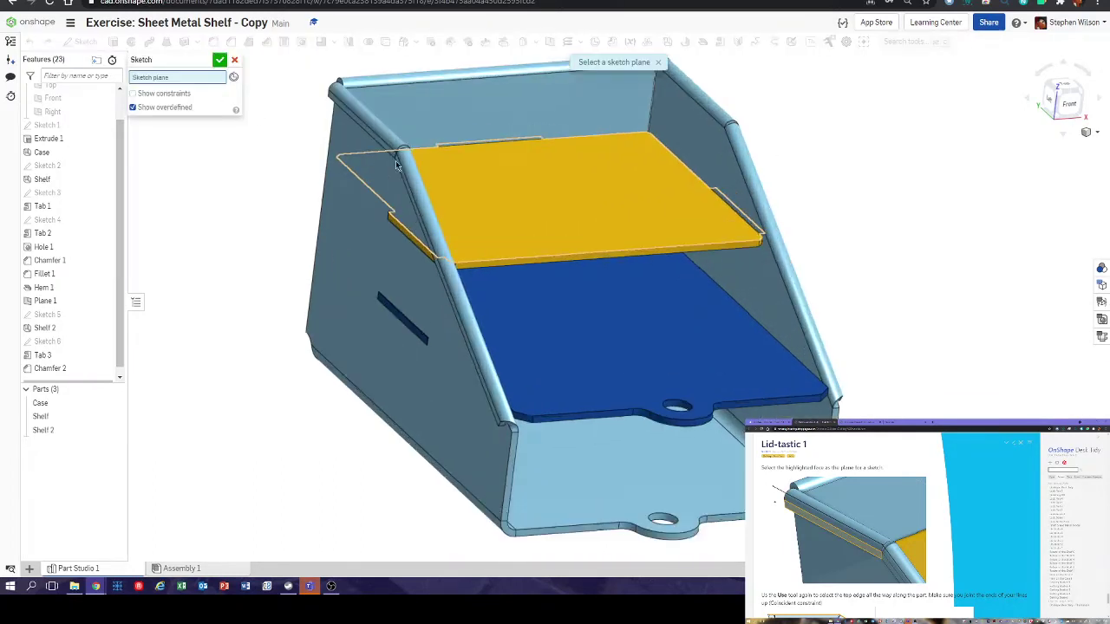
right_drag(401, 175, 418, 176)
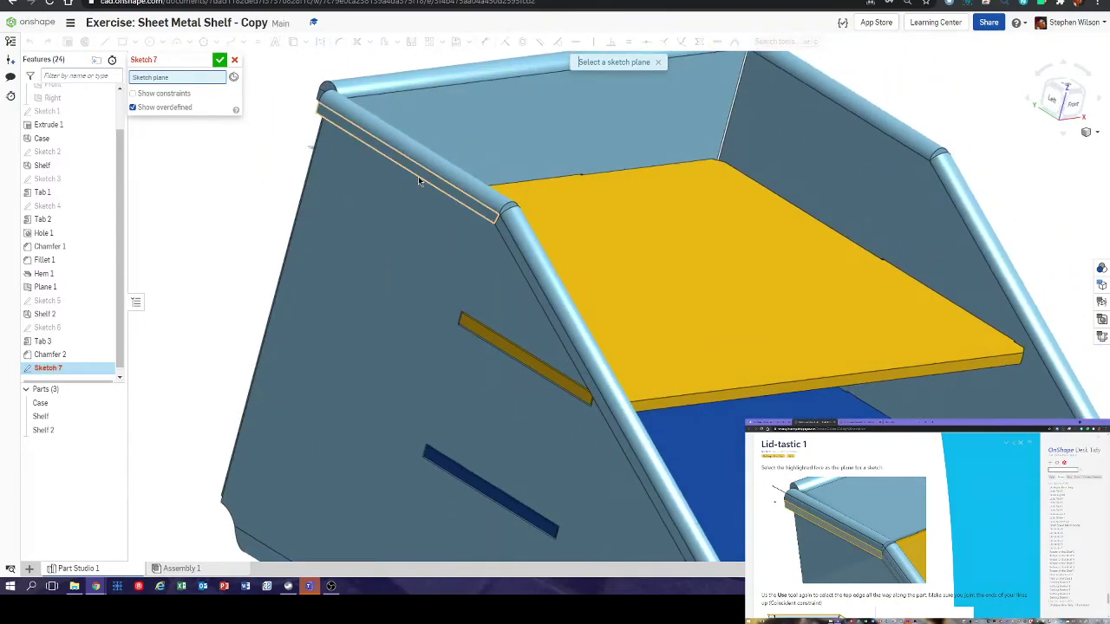
click(419, 178)
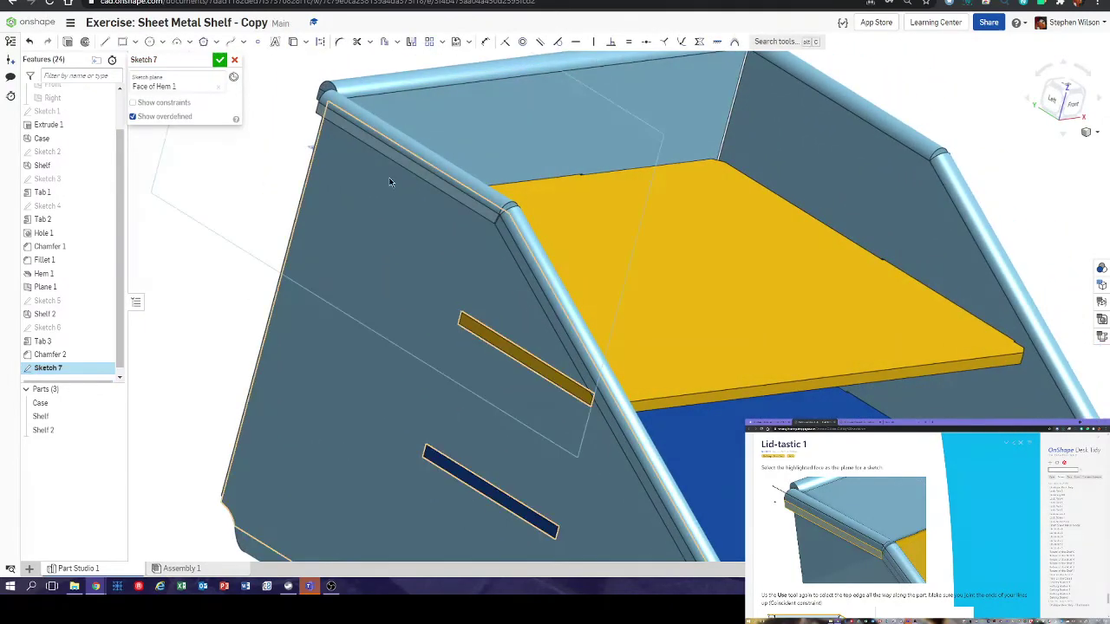
key(n)
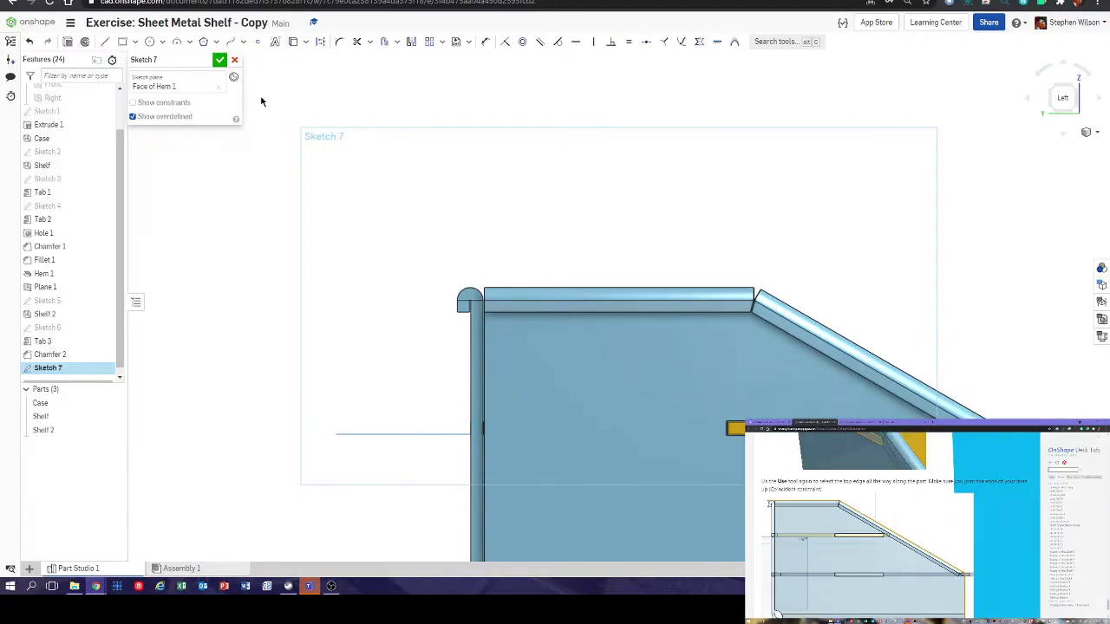
middle_drag(598, 215, 413, 126)
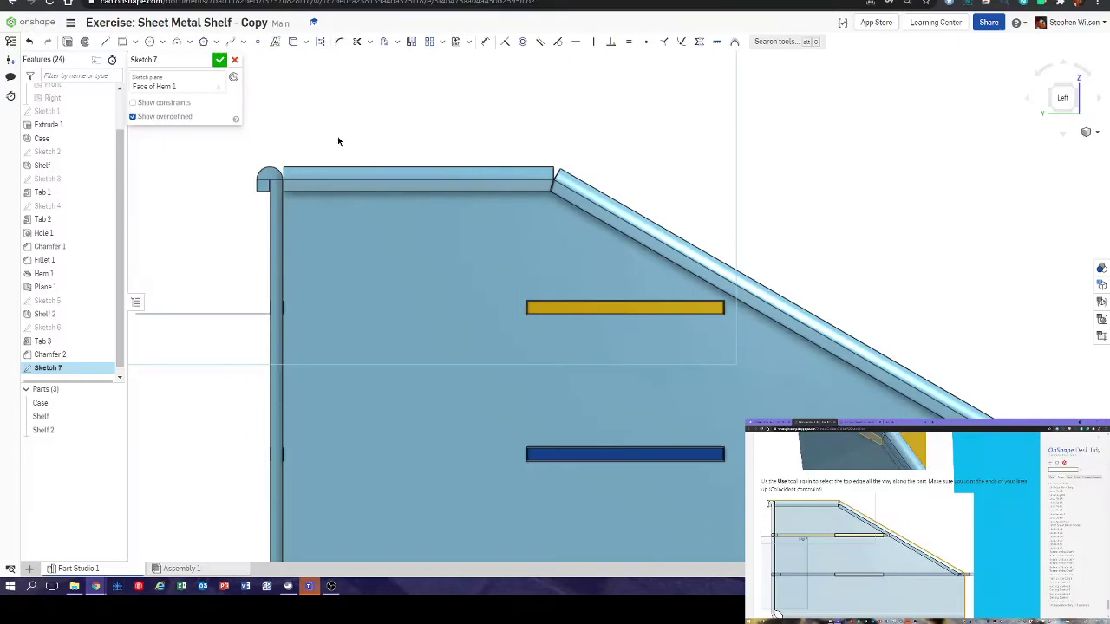
- Project the uppermost horizontal edge of the Case's left hem into the sketch with the Use tool
click(321, 168)
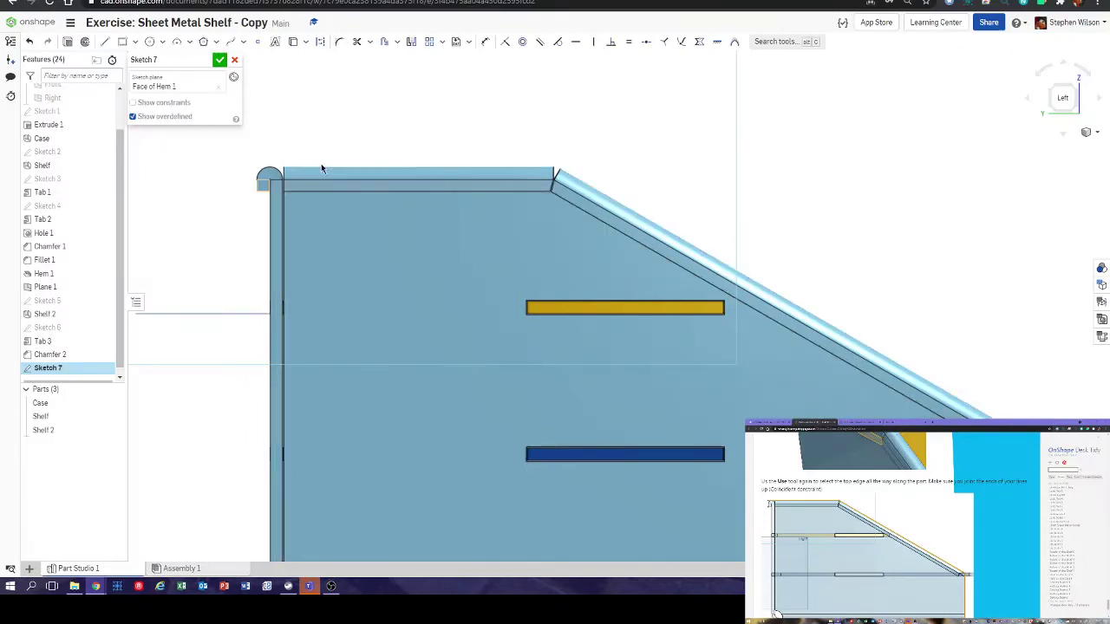
click(294, 42)
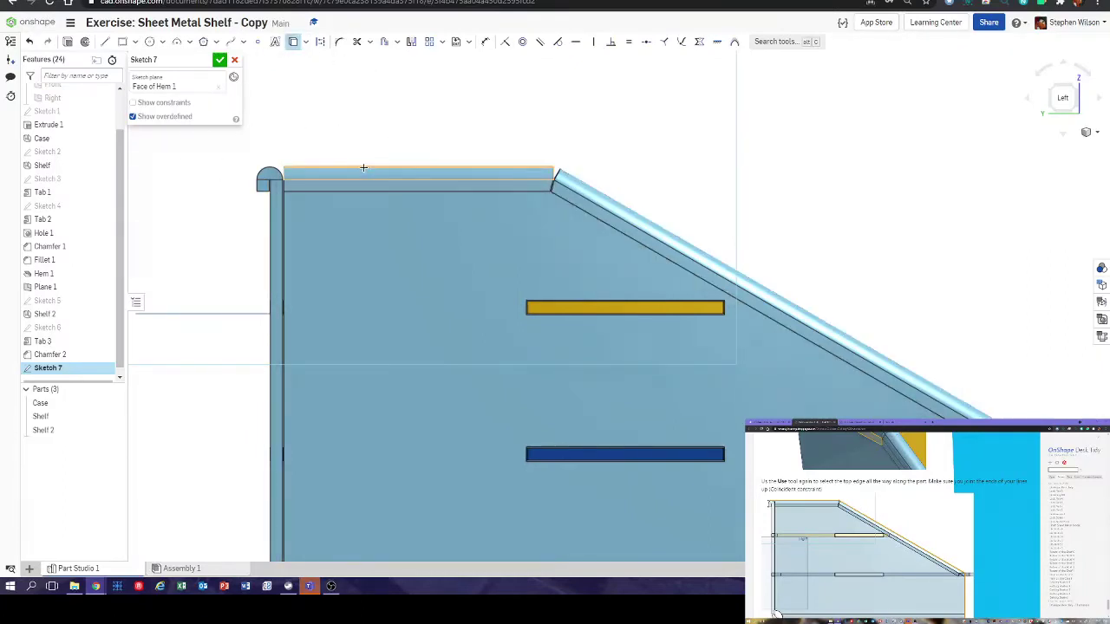
scroll(361, 166, up, 4)
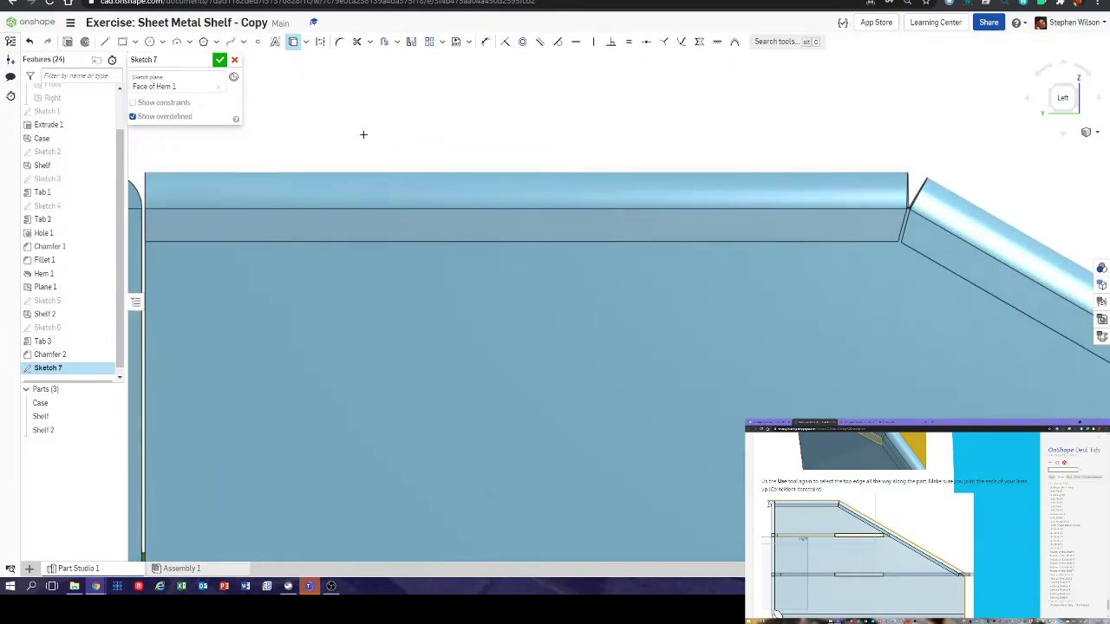
click(313, 171)
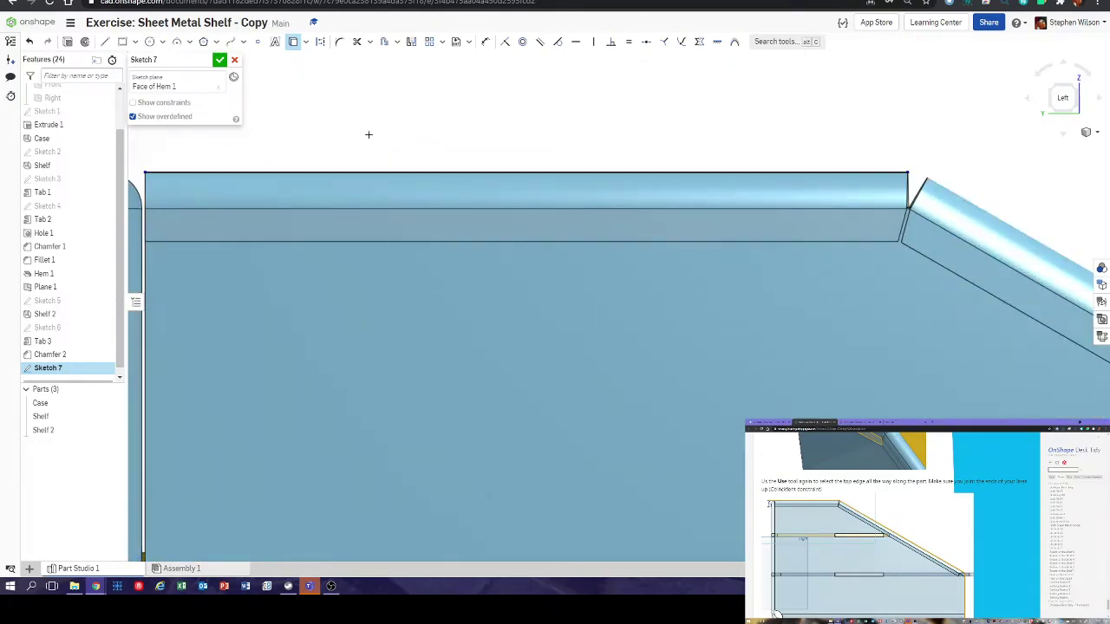
- Project the sloping hem's outer edge and the Case's vertical front edge into the sketch
scroll(458, 134, down, 2)
middle_drag(774, 353, 373, 216)
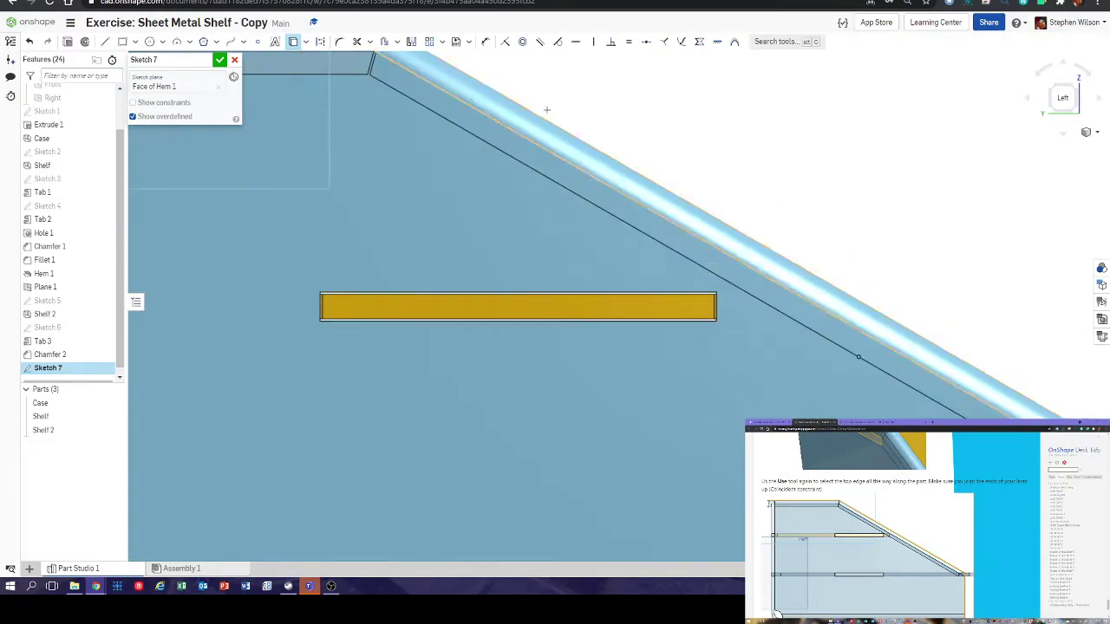
scroll(665, 166, down, 5)
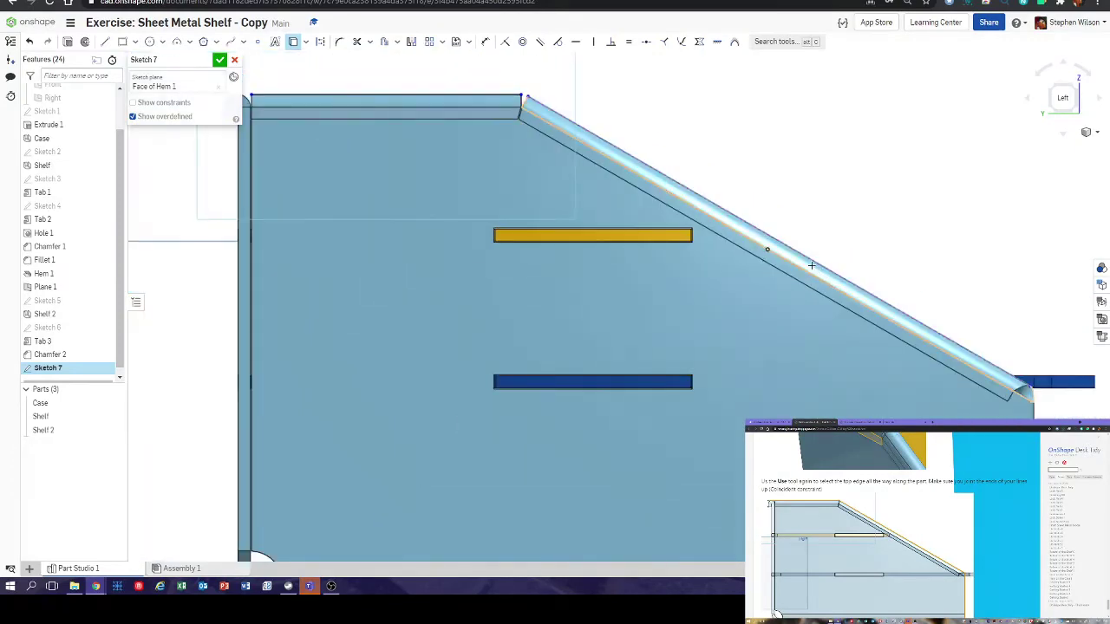
middle_drag(984, 448, 657, 324)
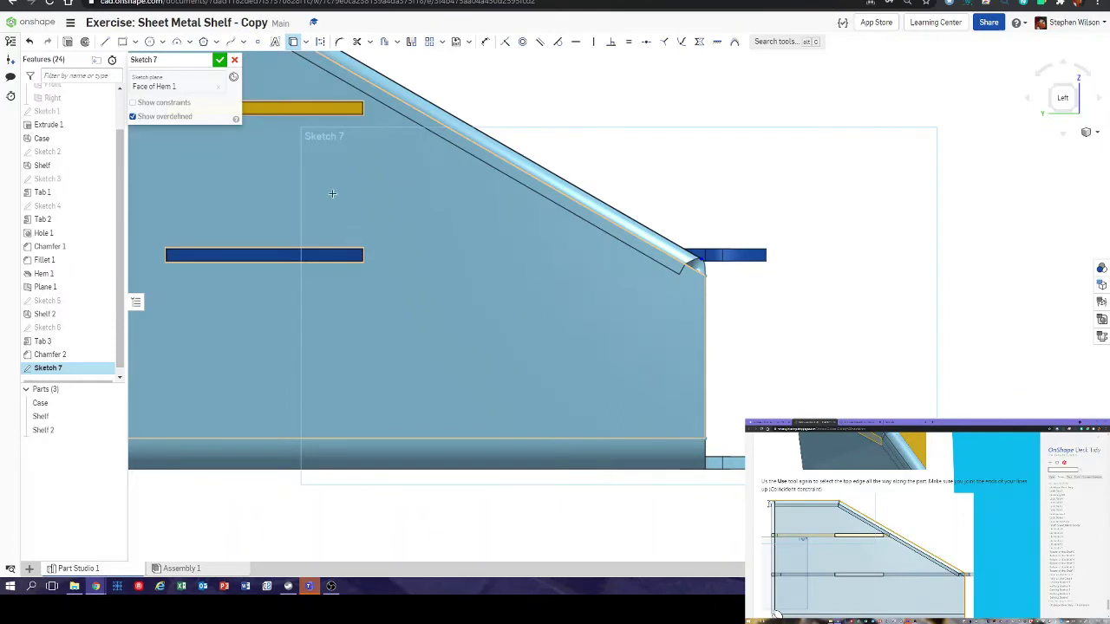
middle_drag(332, 194, 506, 252)
scroll(506, 252, down, 1)
middle_drag(187, 60, 409, 121)
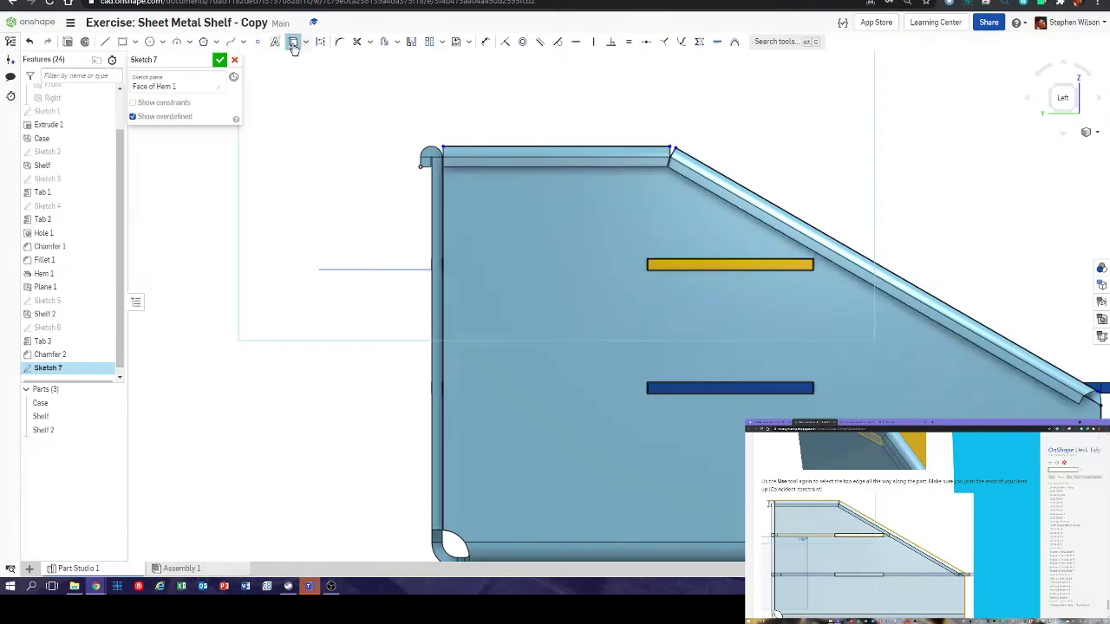
- Join the upper end of the vertical front line to the lower end of the sloping line
scroll(446, 114, up, 5)
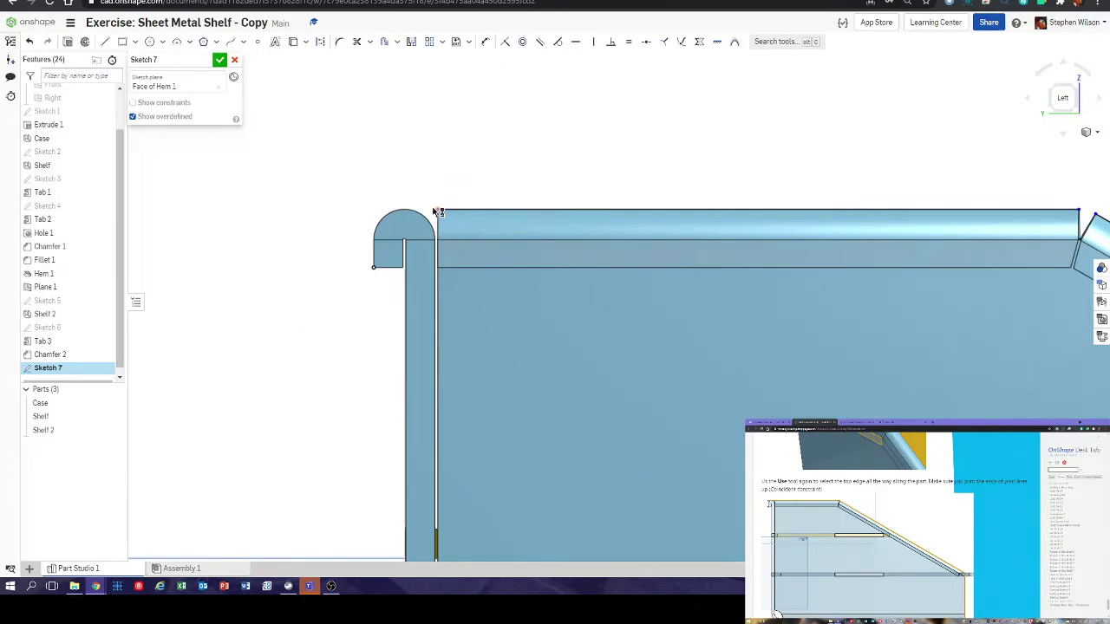
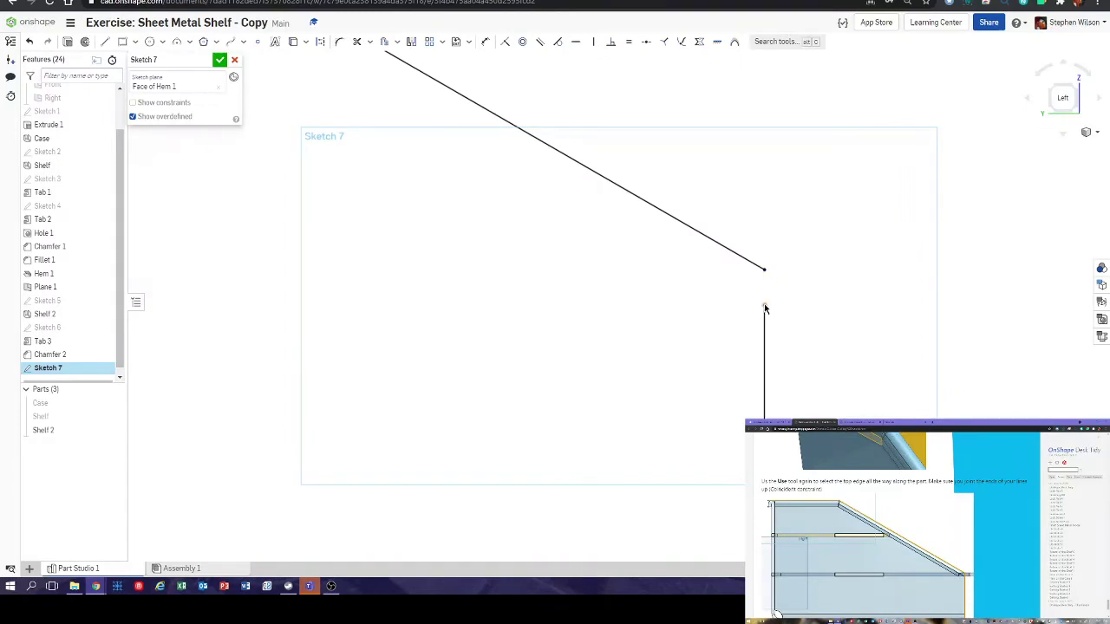
click(764, 308)
drag(764, 296, 764, 276)
middle_drag(768, 430, 769, 253)
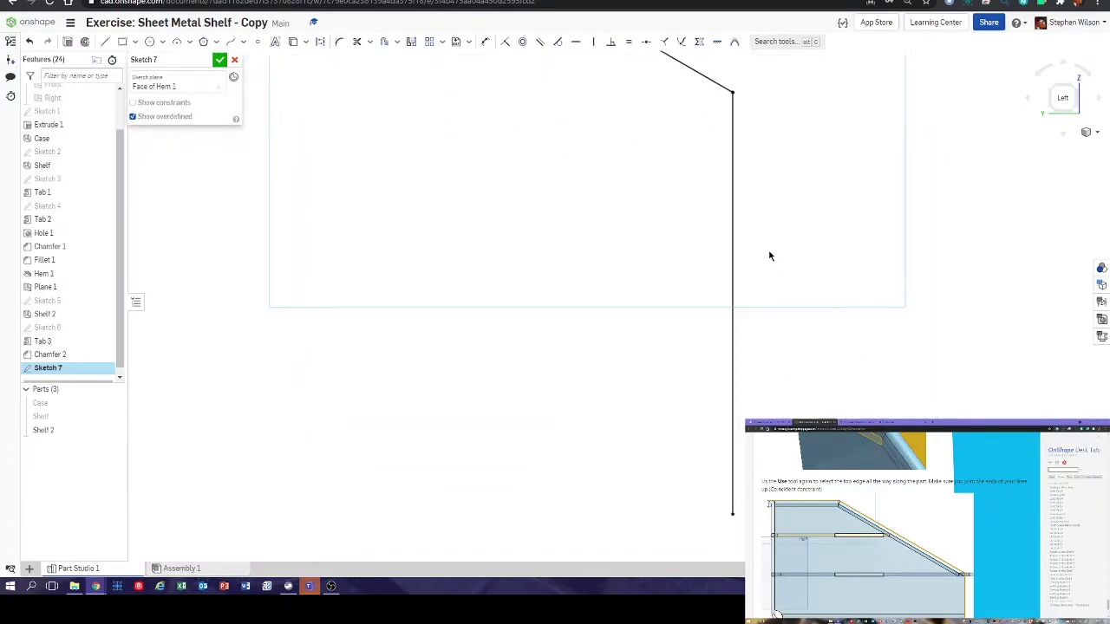
- Show the Case again, release the projected vertical front line's lower end, and extend the line down to the Case's bottom edge
middle_drag(825, 458, 823, 352)
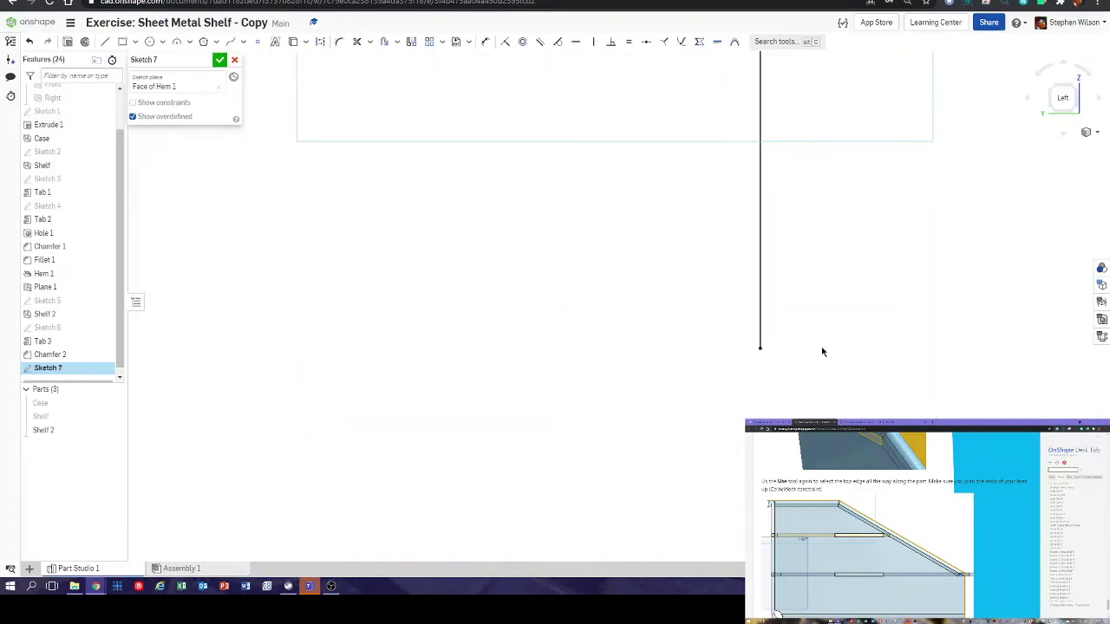
click(112, 405)
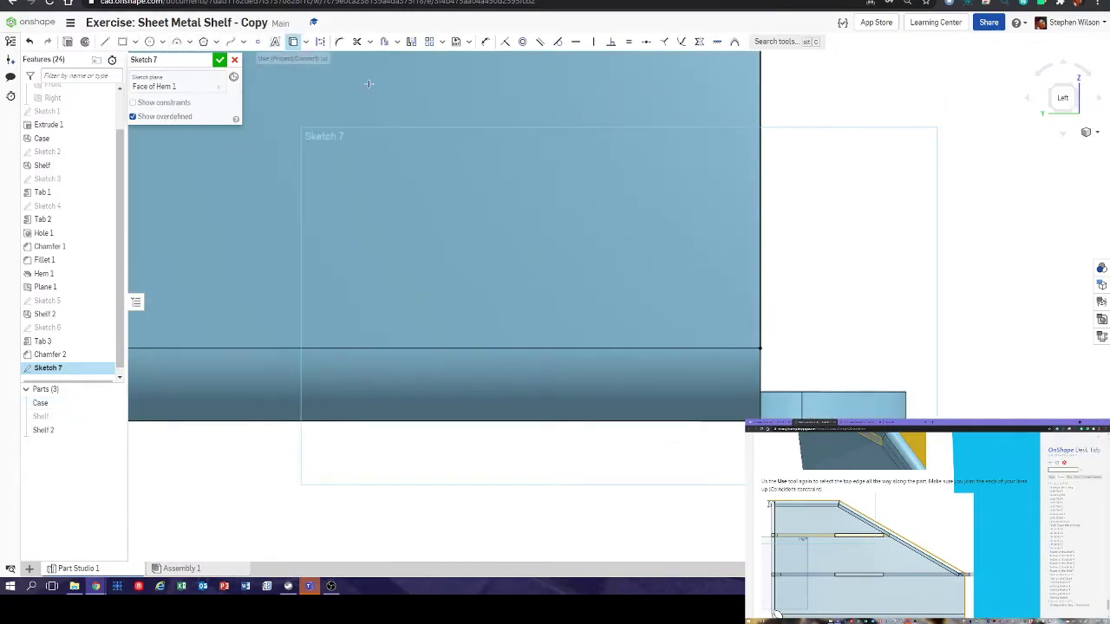
click(293, 42)
click(729, 387)
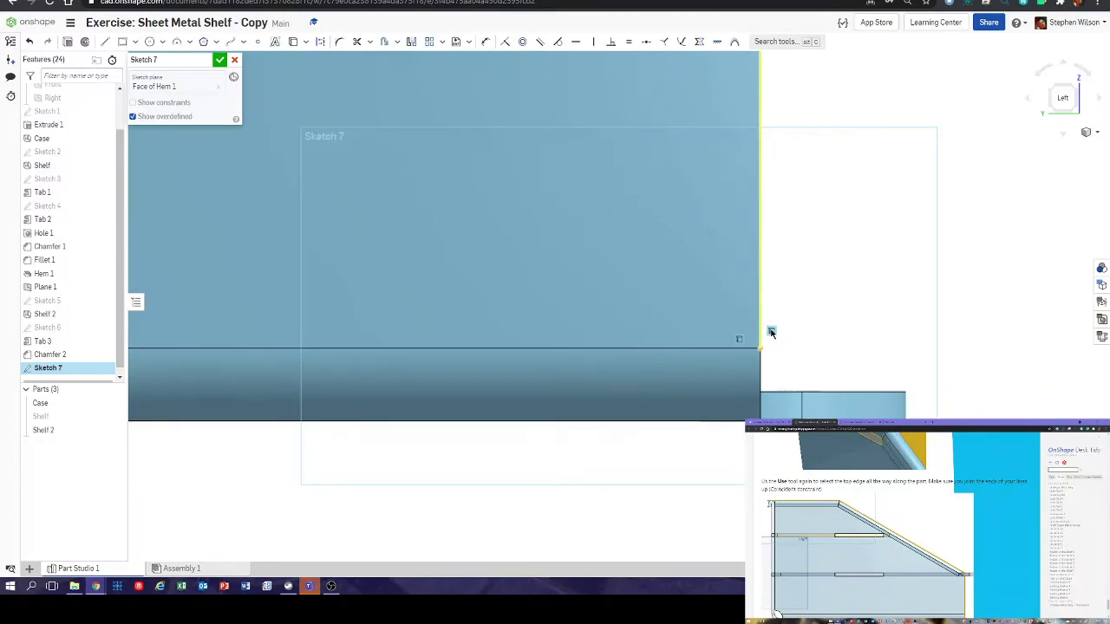
click(771, 332)
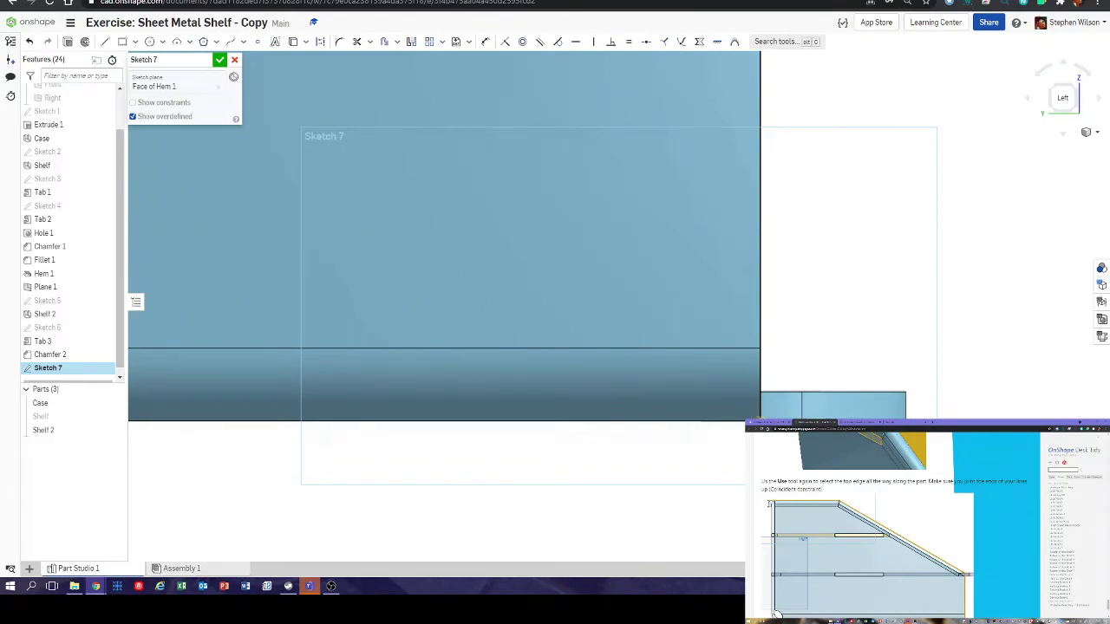
scroll(771, 414, down, 2)
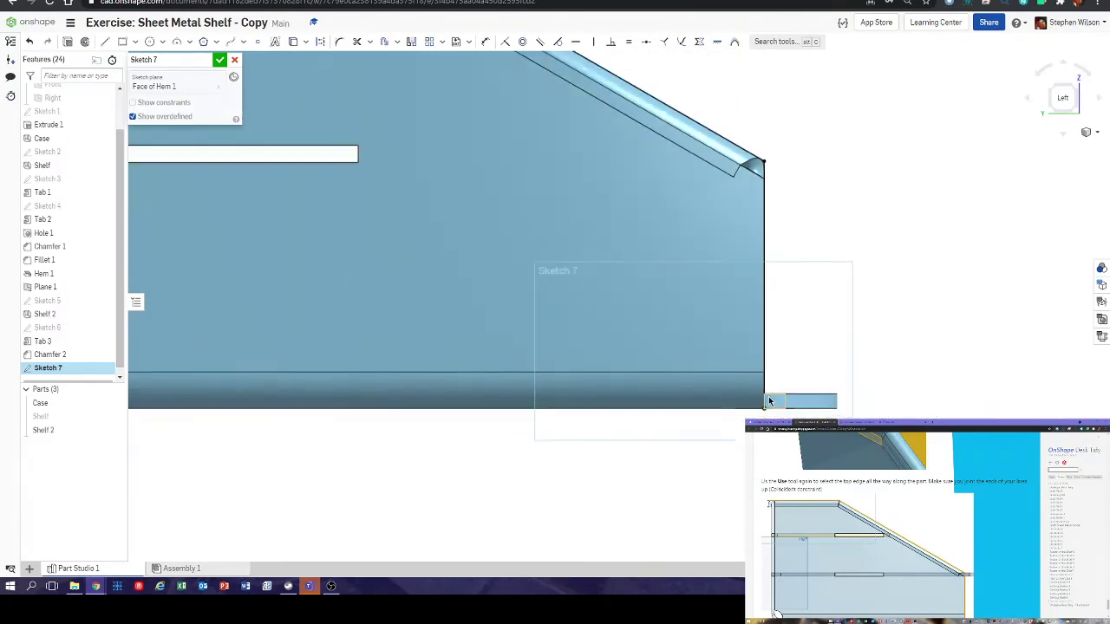
scroll(763, 275, down, 3)
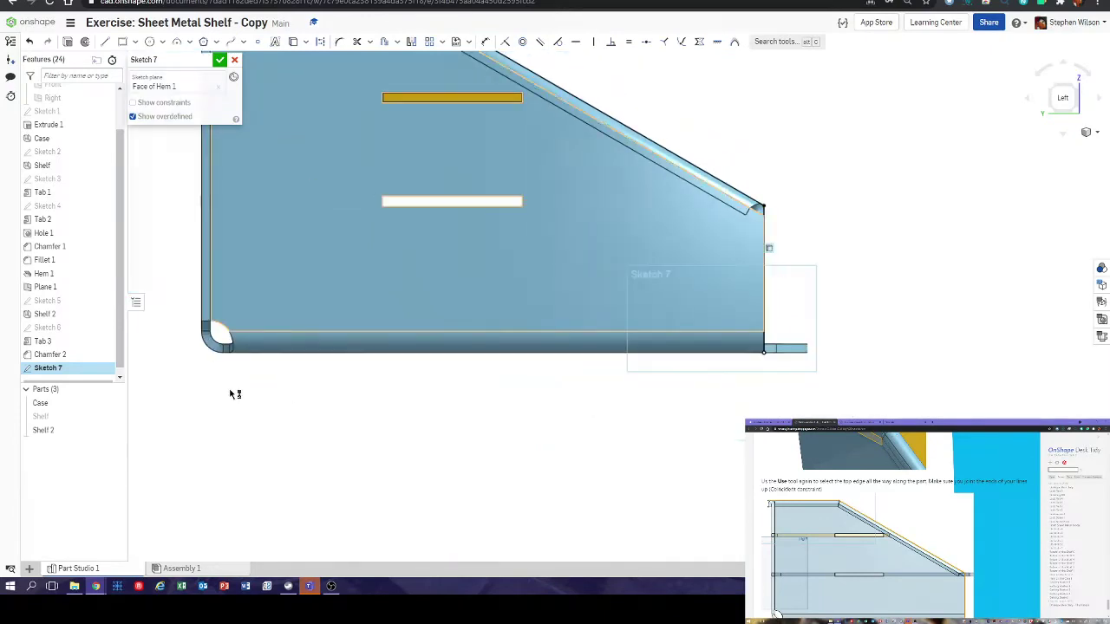
- Inspect the lid profile with the Case hidden, then show the Case again and finish the sketch
click(116, 405)
scroll(516, 305, down, 2)
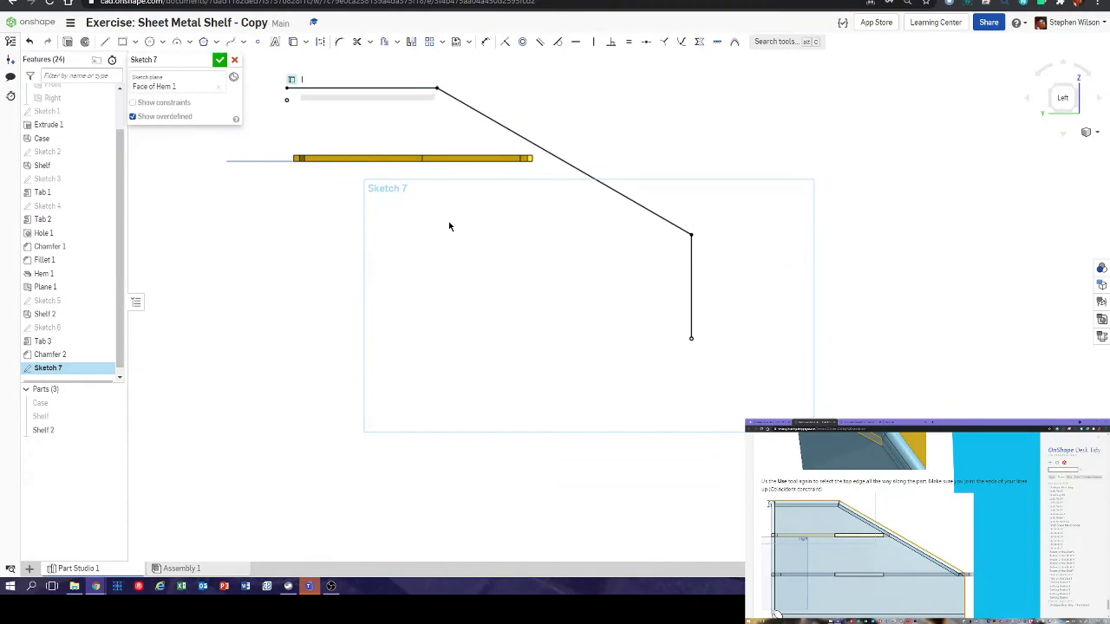
click(113, 404)
mouse_move(471, 209)
right_down()
mouse_move(491, 248)
mouse_move(547, 211)
mouse_move(513, 241)
mouse_move(511, 266)
right_up()
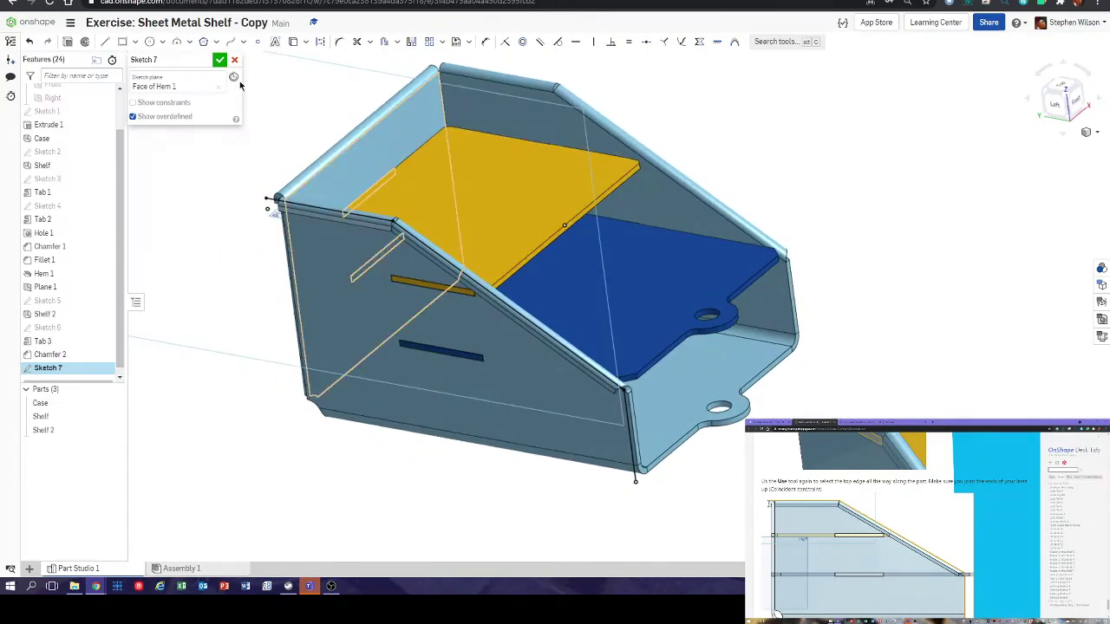
click(220, 60)
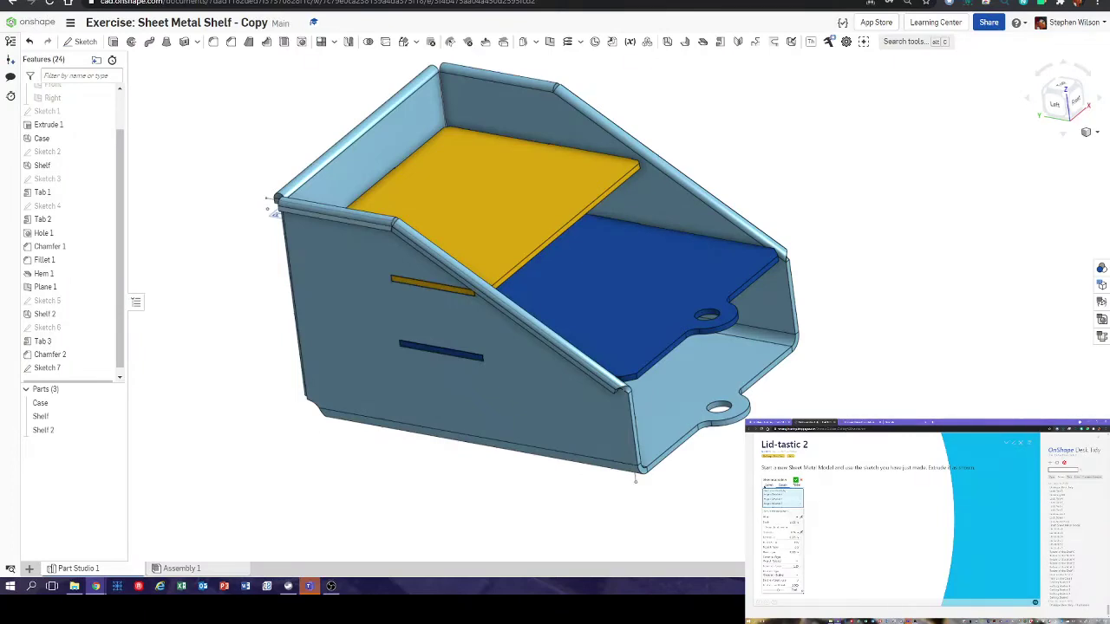
- Start a new sheet metal model in Extrude mode, using the edges of Sketch 7 as the curves to extrude
click(668, 43)
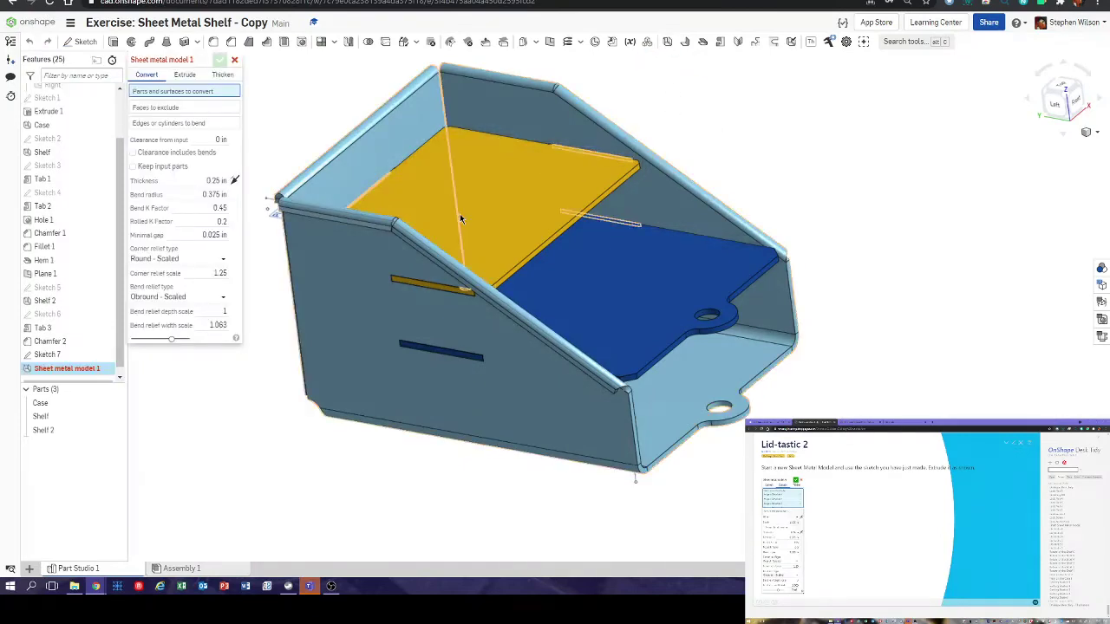
click(185, 74)
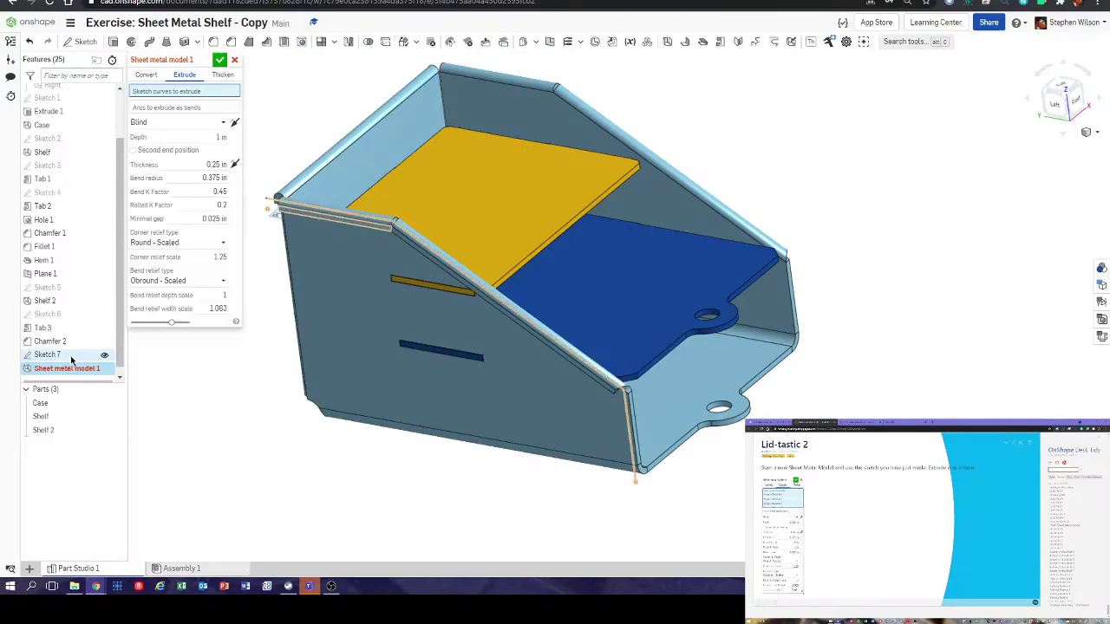
click(70, 358)
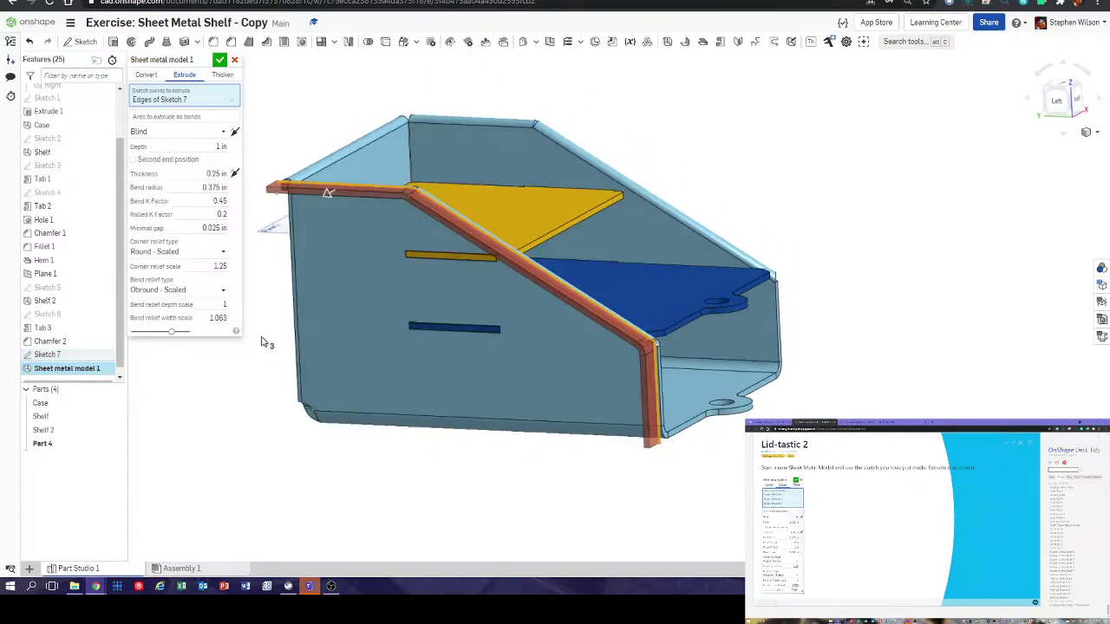
key(Left)
key(Left)
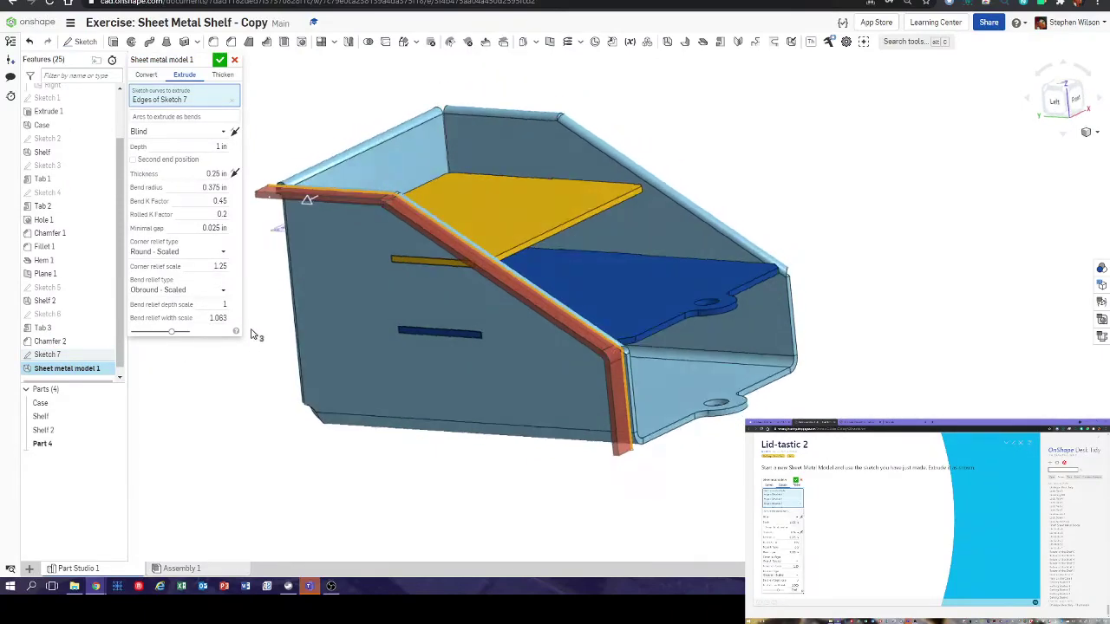
key(Left)
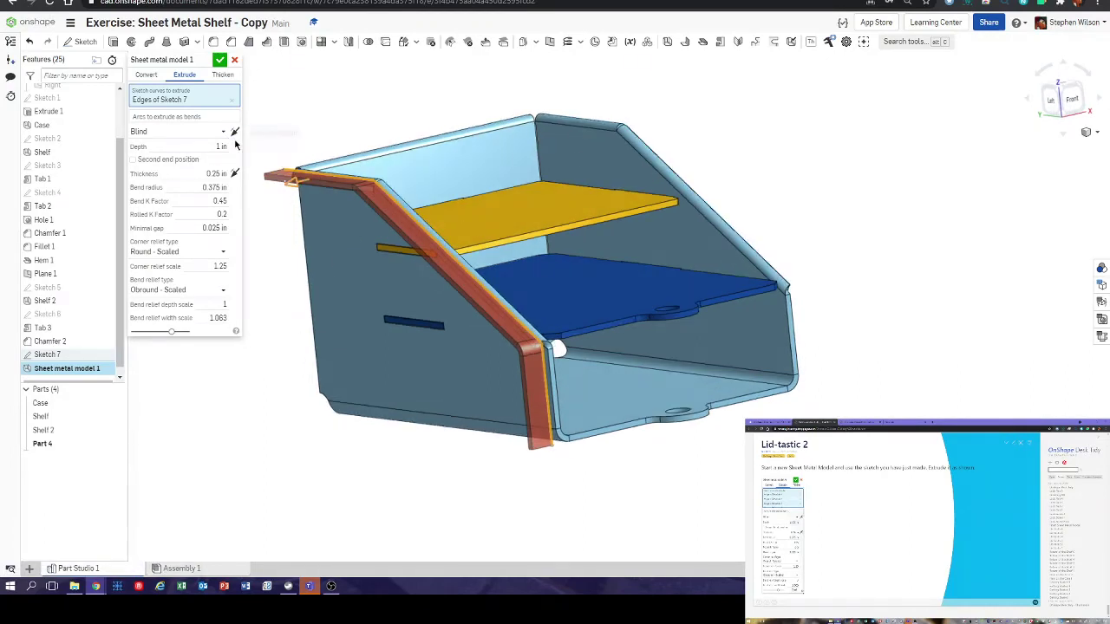
- Flip the lid's sheet metal thickness direction and reverse its extrusion so it runs across the case
key(Down)
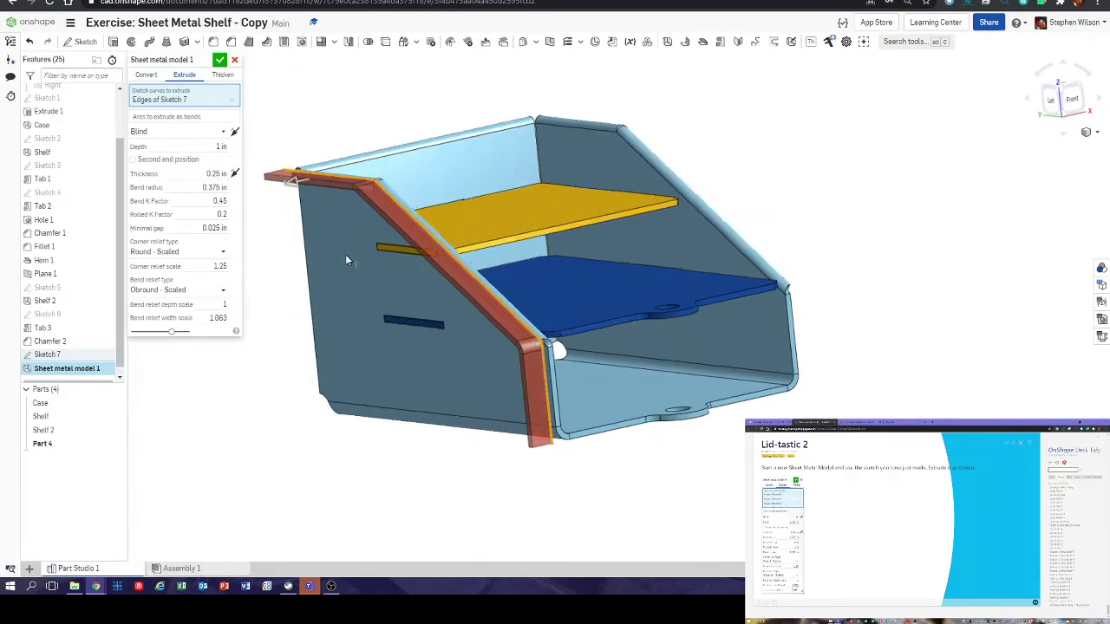
key(Left)
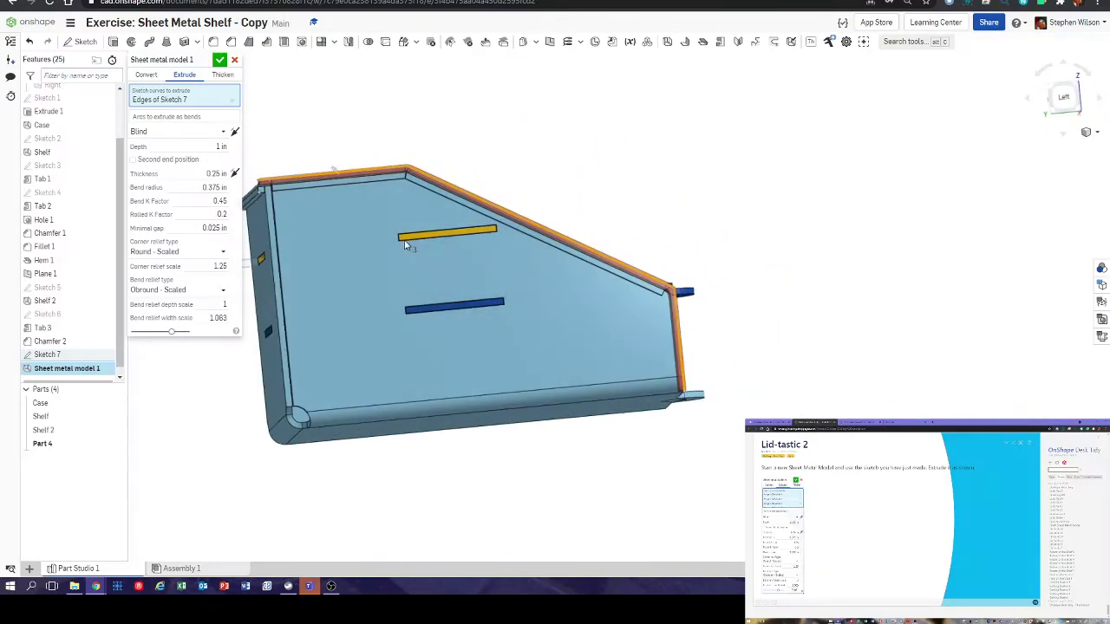
key(Up)
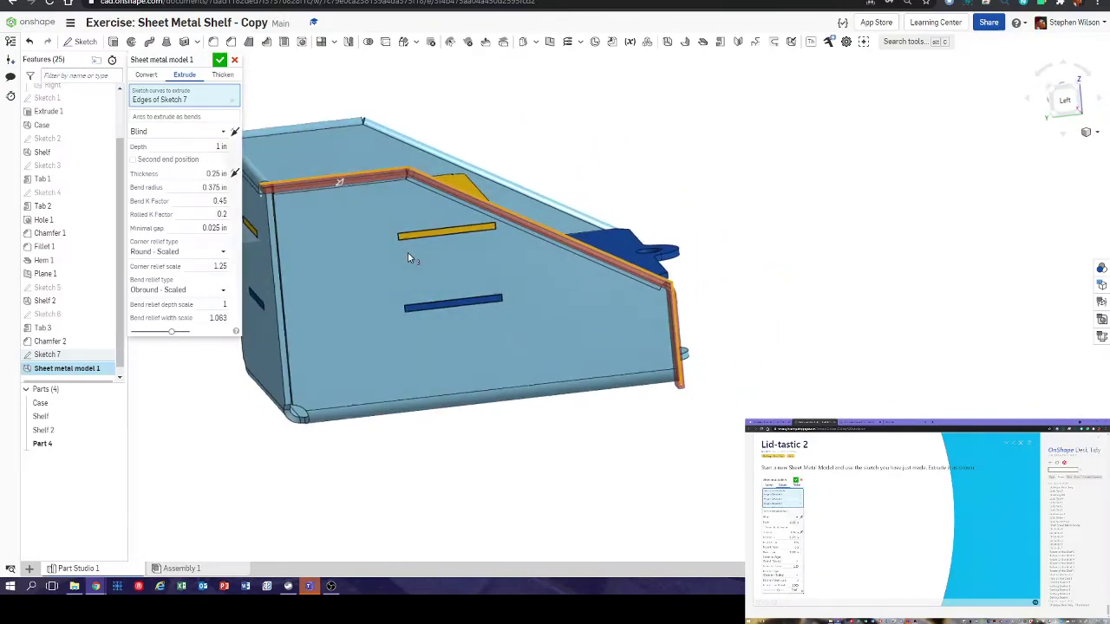
click(236, 173)
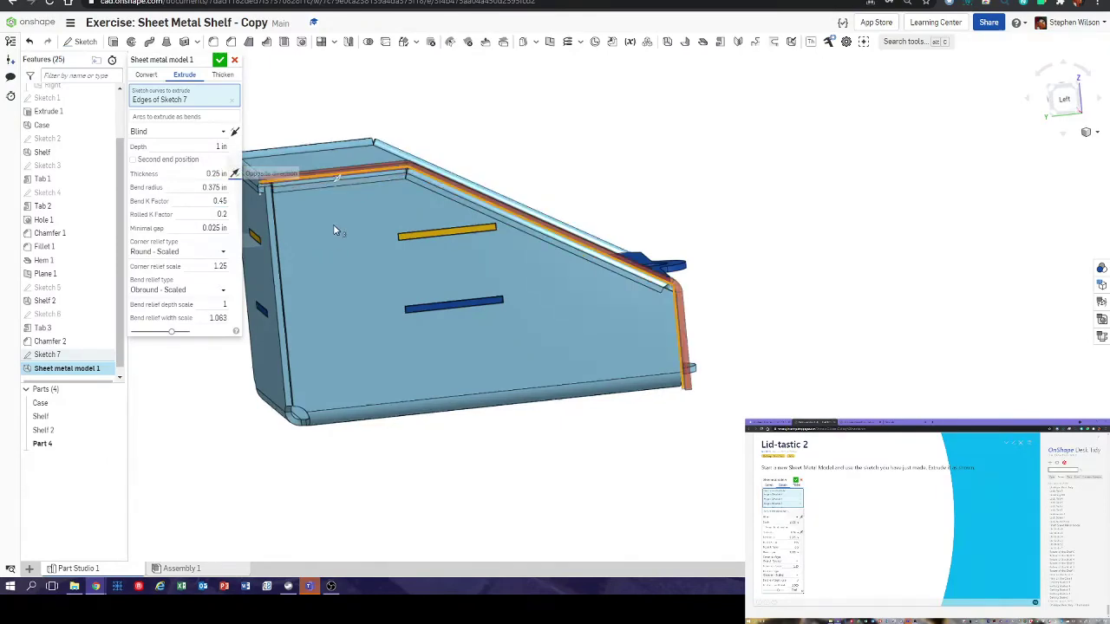
right_drag(333, 224, 314, 236)
click(235, 132)
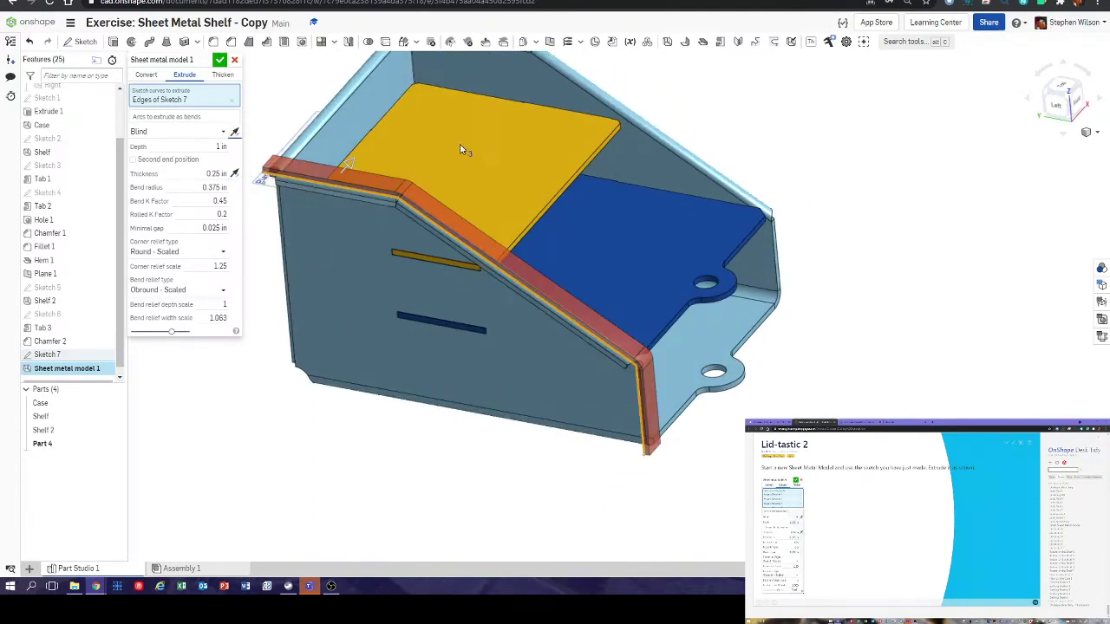
right_drag(463, 150, 499, 186)
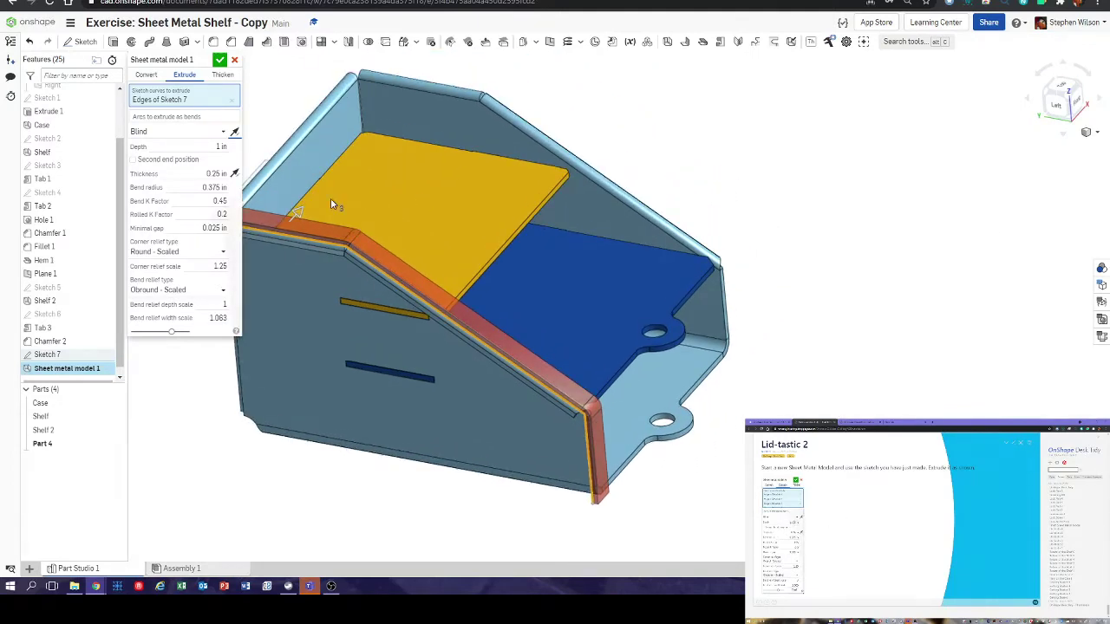
- Set the lid's extrusion depth to 12.55 in and accept the sheet metal model
click(200, 147)
key(Return)
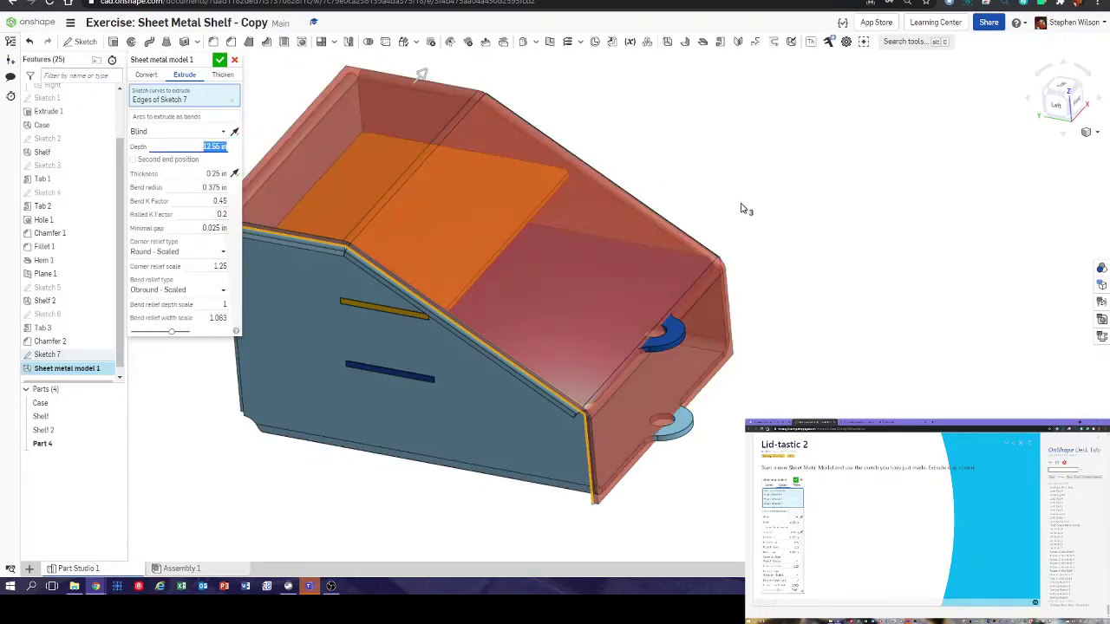
right_drag(743, 208, 337, 171)
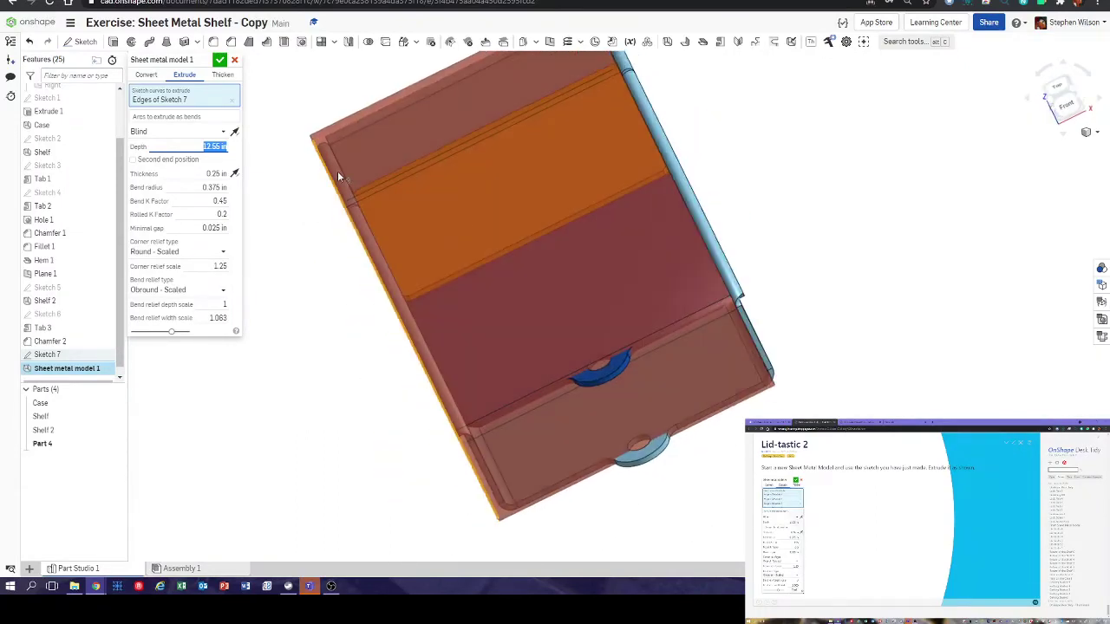
click(220, 60)
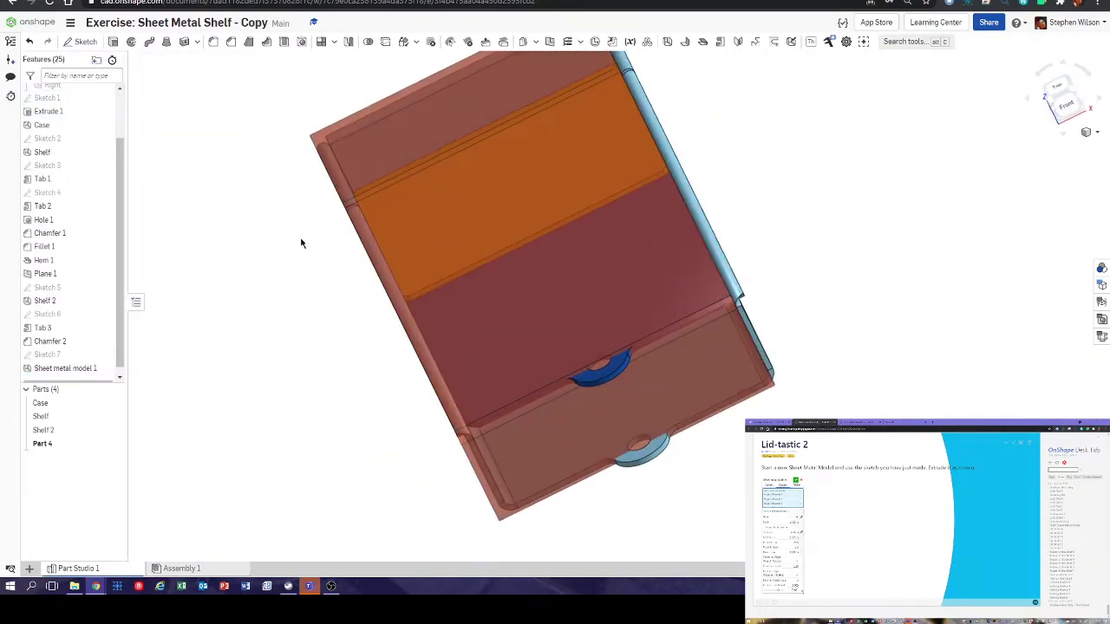
- Inspect the lid's fit along both sides of the case and measure the distance between the outer faces of the sloped hems
right_drag(301, 240, 743, 153)
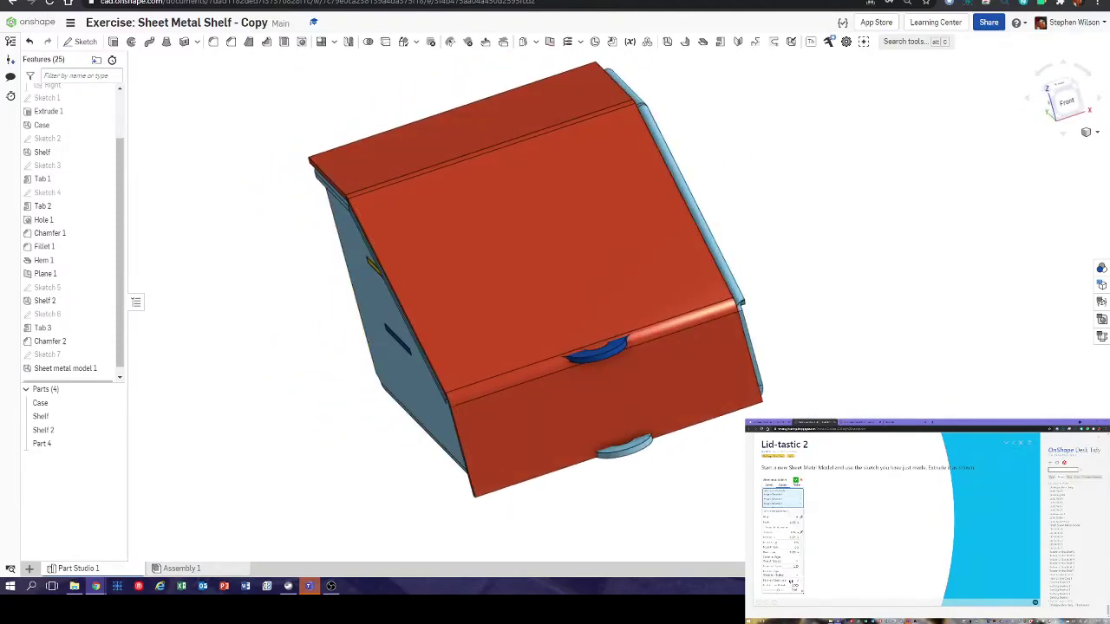
right_drag(607, 216, 650, 232)
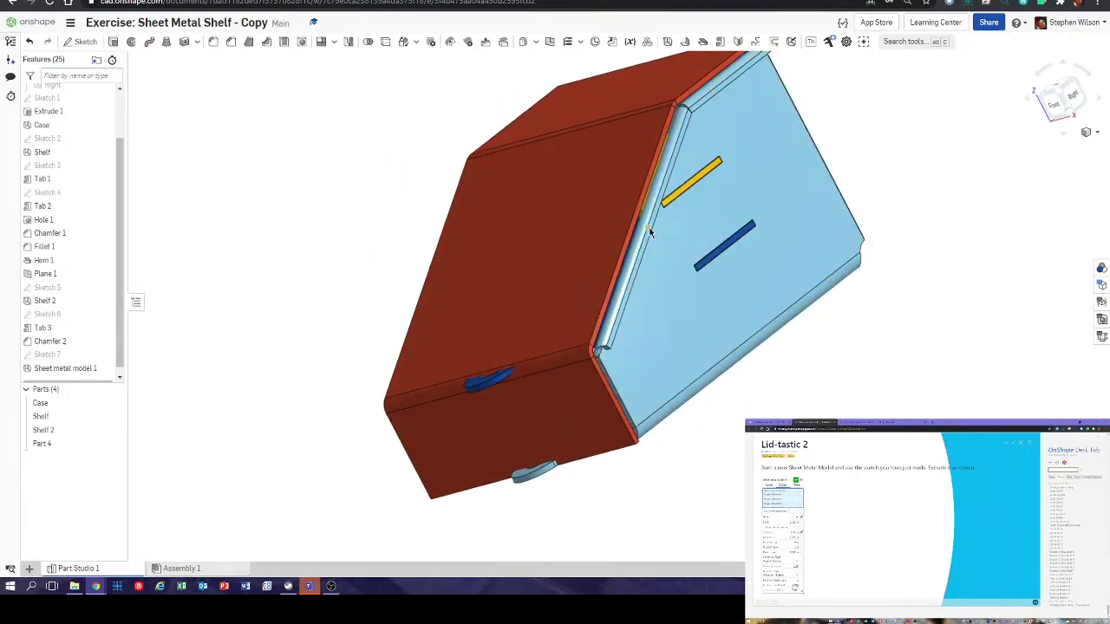
scroll(652, 235, up, 5)
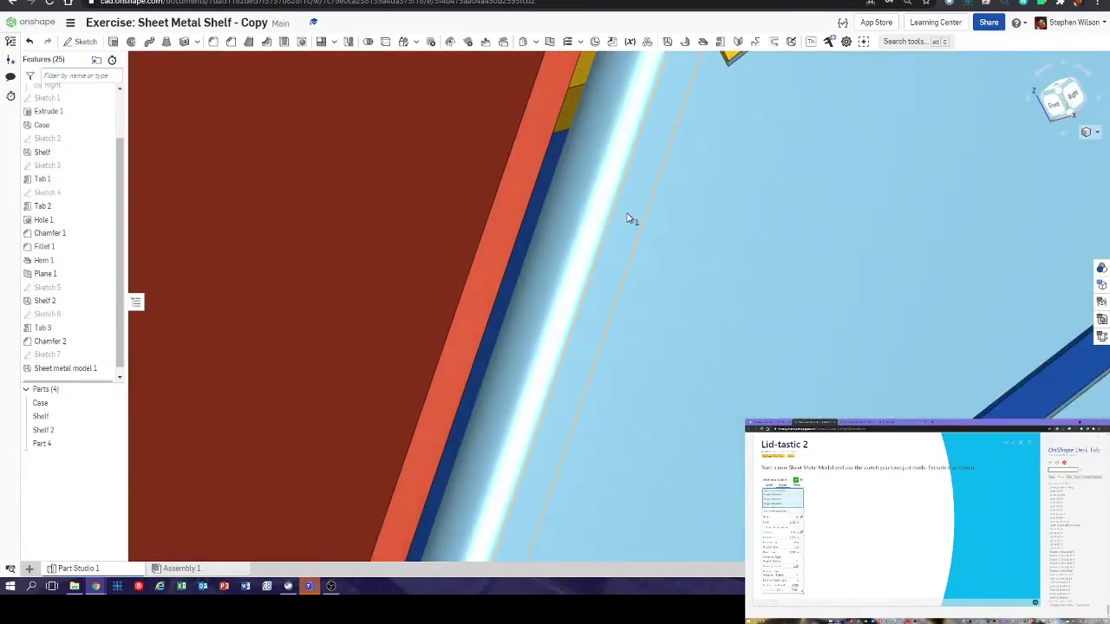
scroll(627, 217, down, 4)
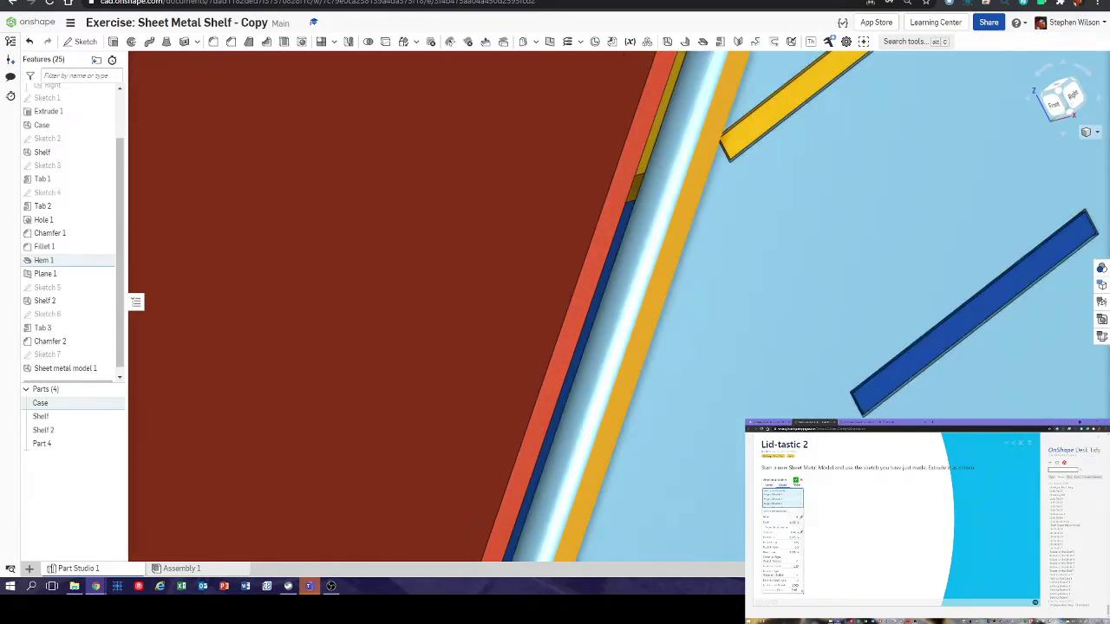
scroll(584, 387, down, 8)
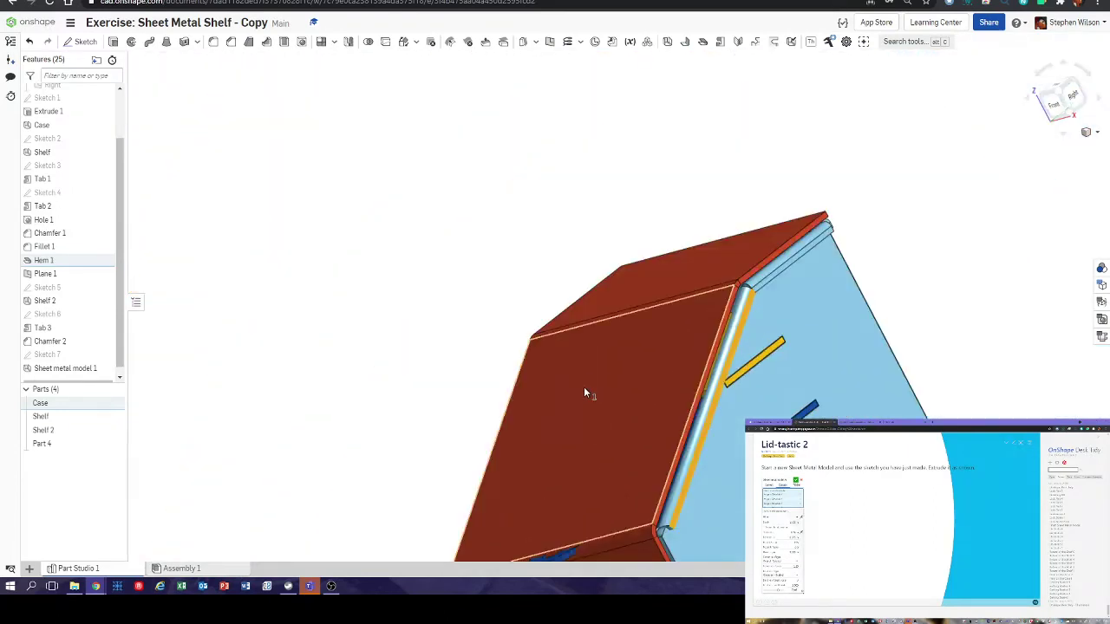
right_drag(584, 387, 709, 377)
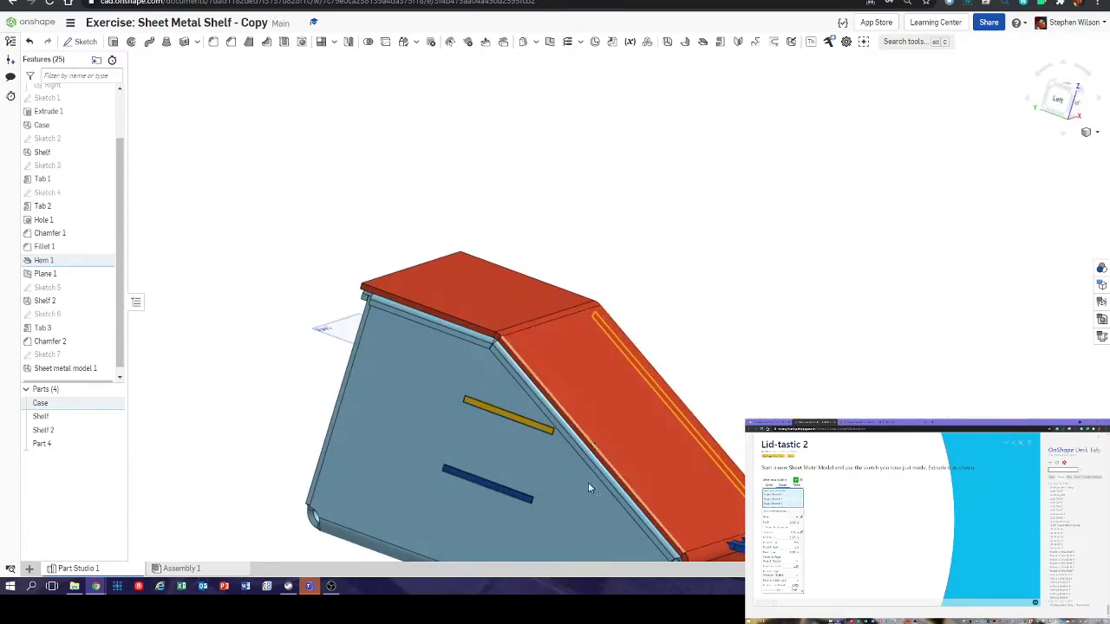
scroll(588, 482, up, 6)
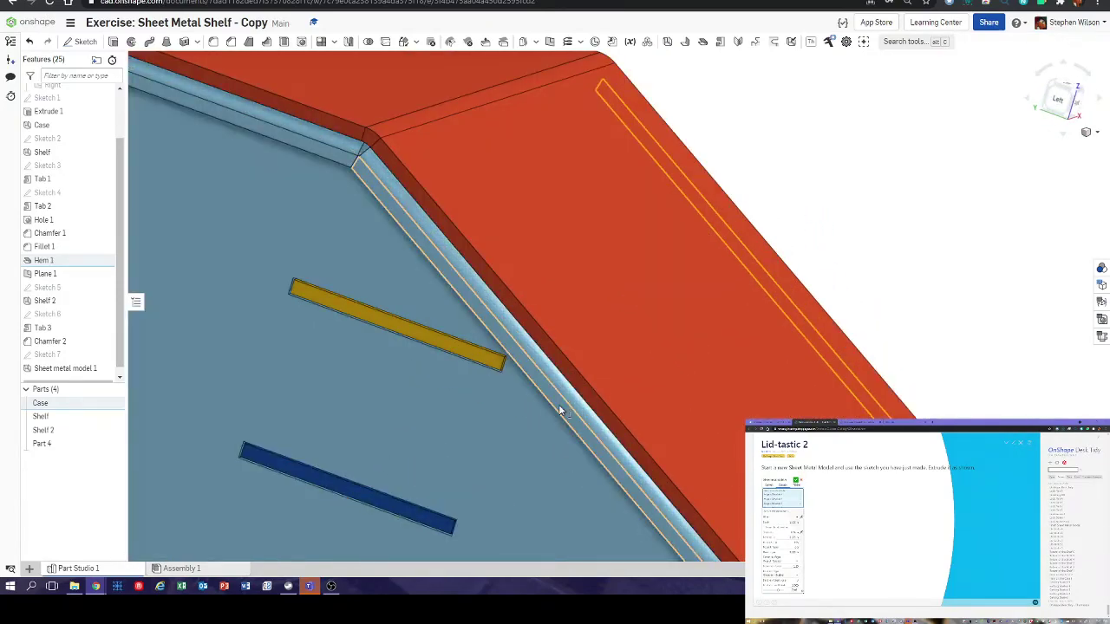
click(561, 404)
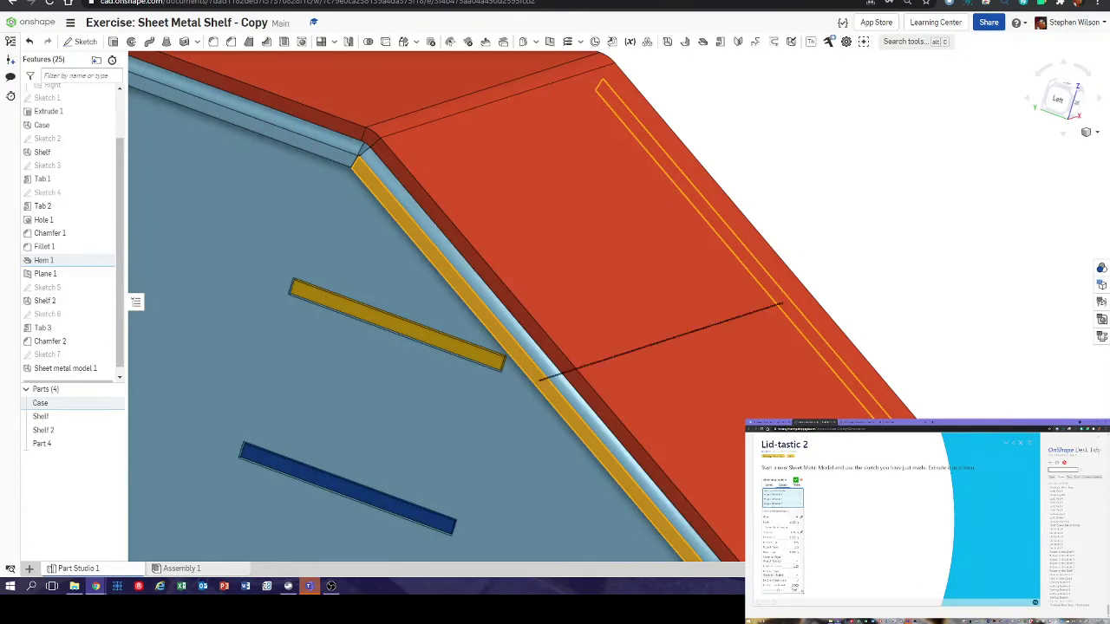
- Edit the lid's sheet metal model and set its extrusion depth to 13.05 in
click(80, 368)
double_click(78, 369)
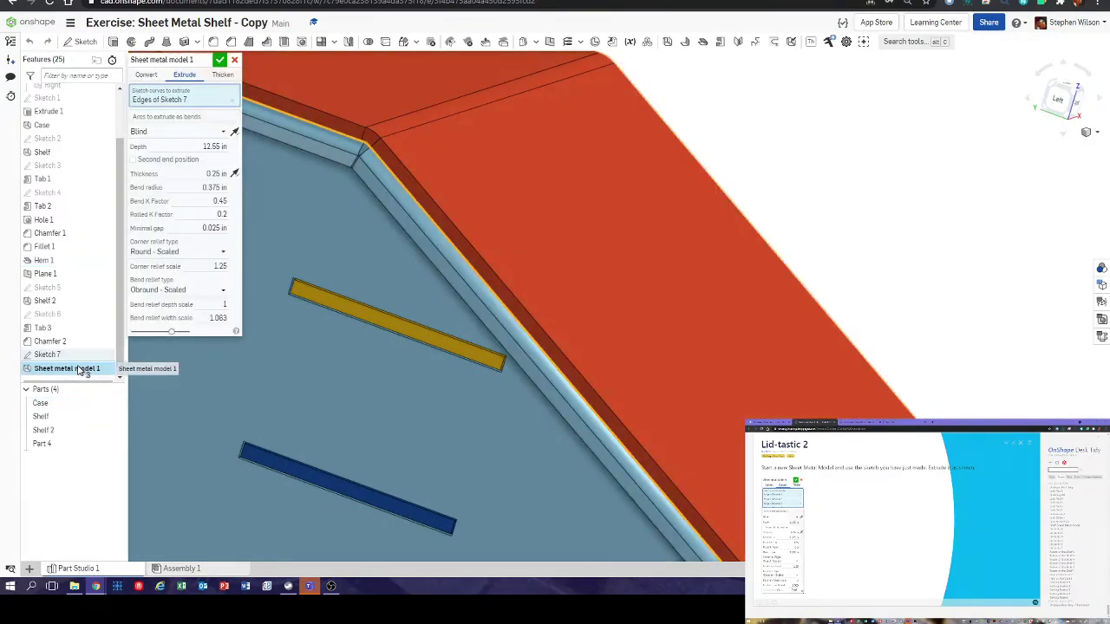
click(205, 145)
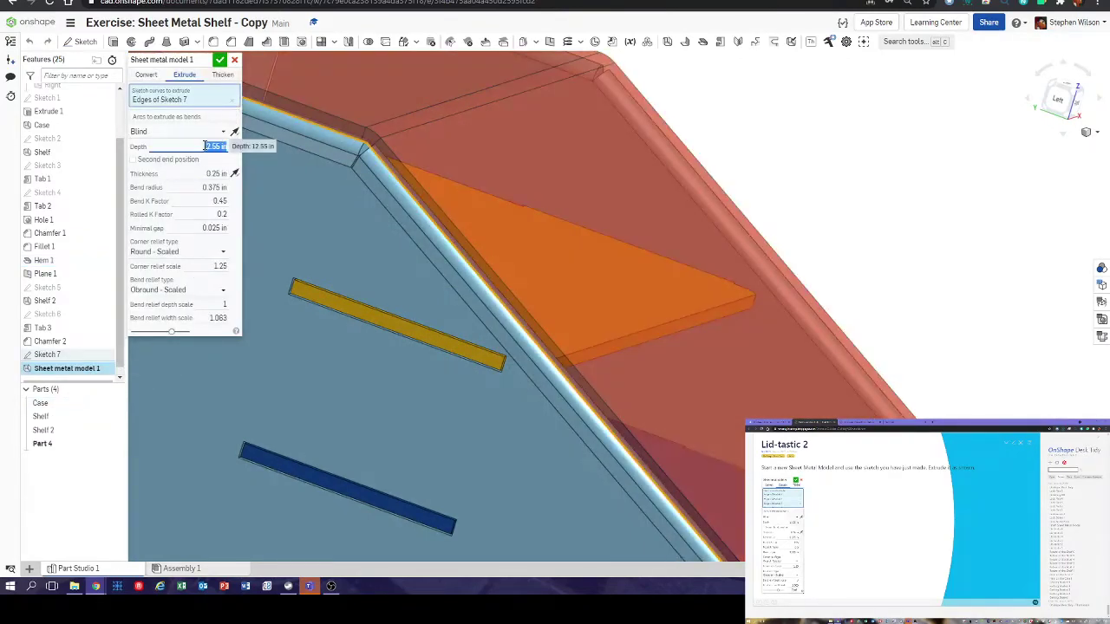
text(13.05)
key(Return)
right_drag(808, 169, 797, 199)
scroll(896, 222, down, 5)
right_drag(896, 221, 849, 211)
click(219, 60)
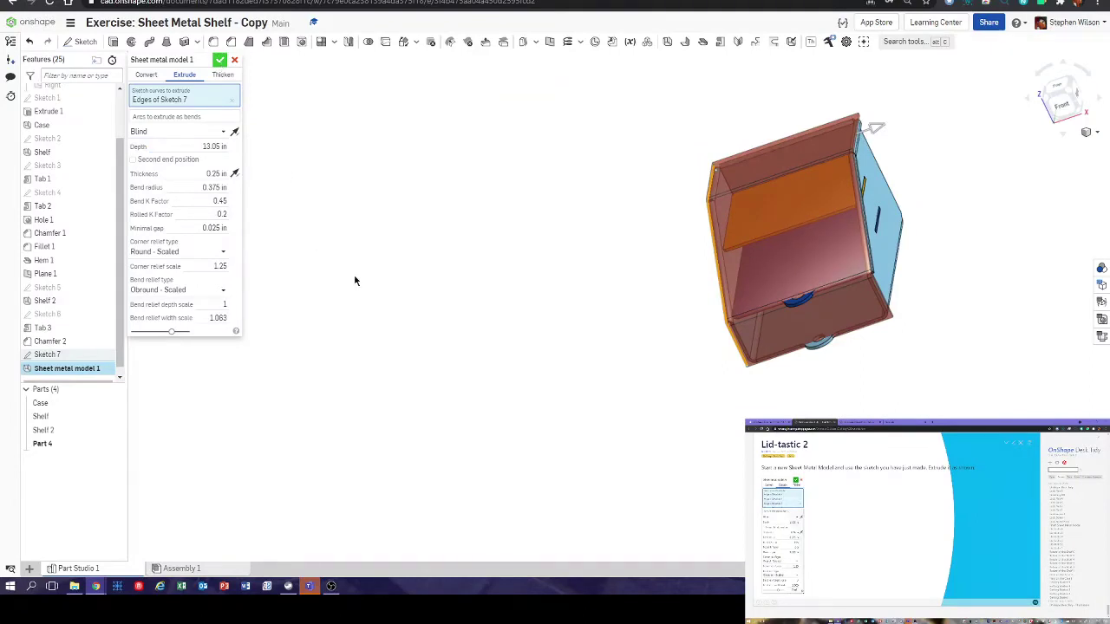
- Start a new sketch on the lid's front face and view it straight on
right_drag(961, 271, 990, 243)
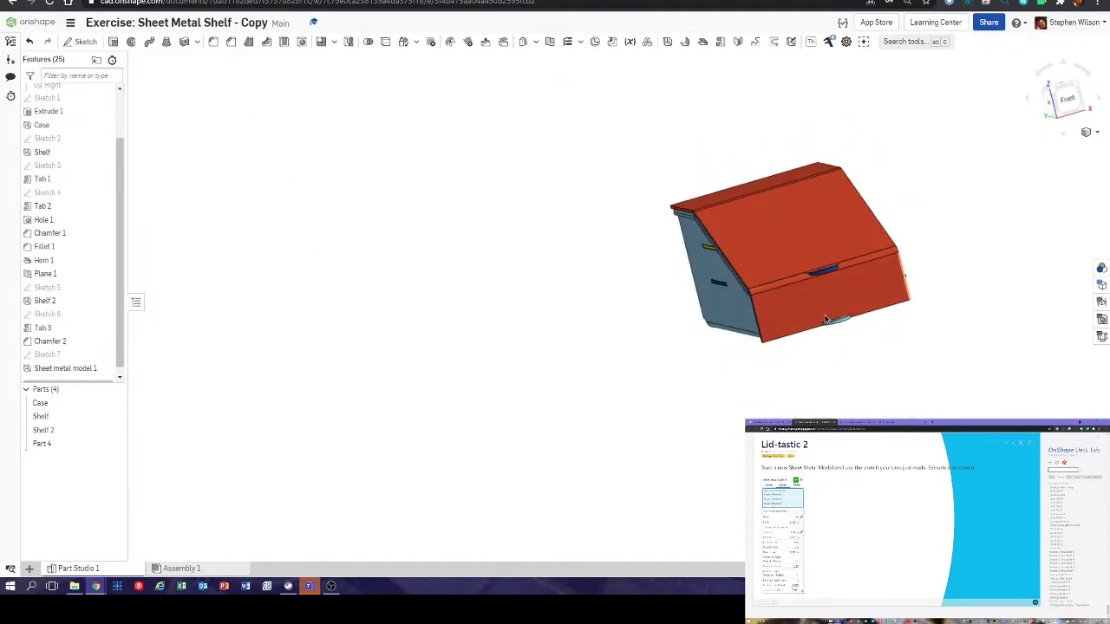
scroll(793, 286, up, 5)
right_drag(822, 291, 789, 291)
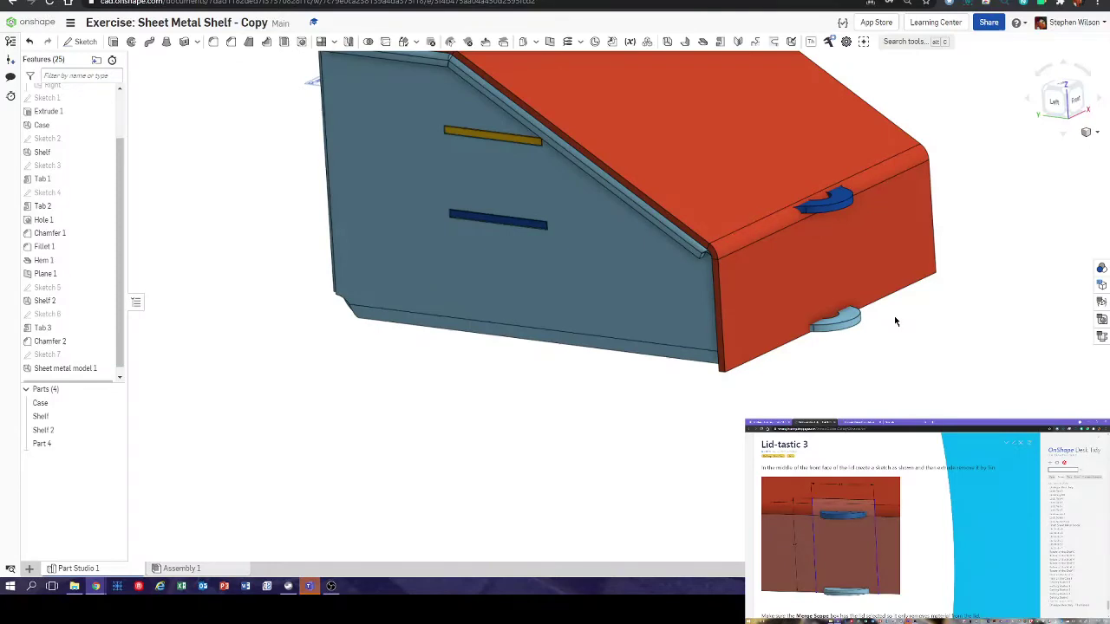
right_drag(965, 300, 892, 340)
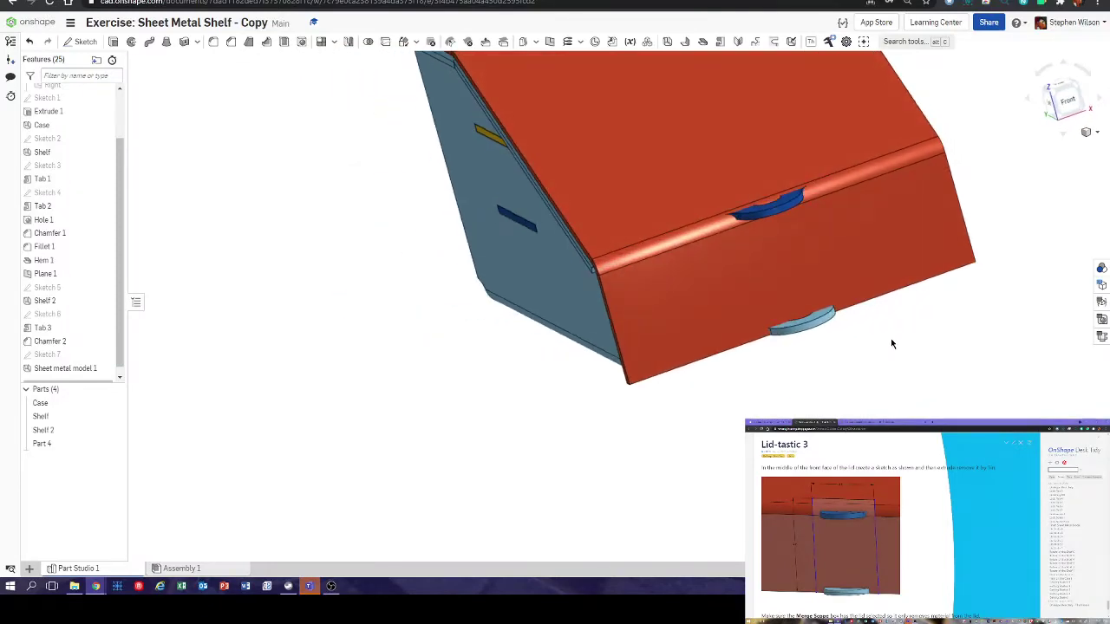
click(85, 41)
click(743, 282)
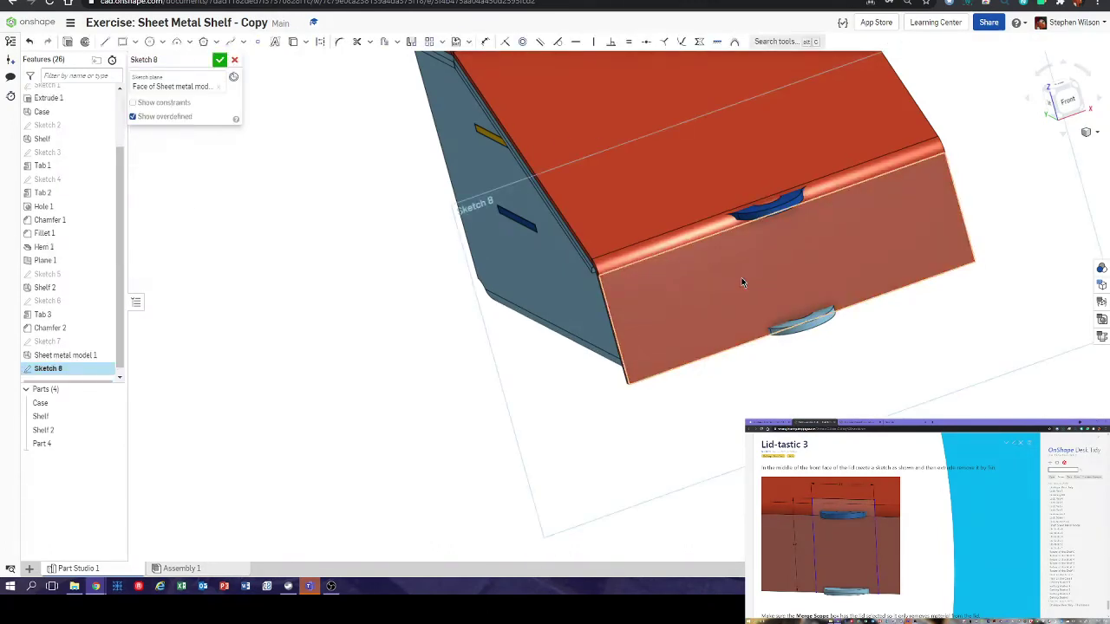
key(n)
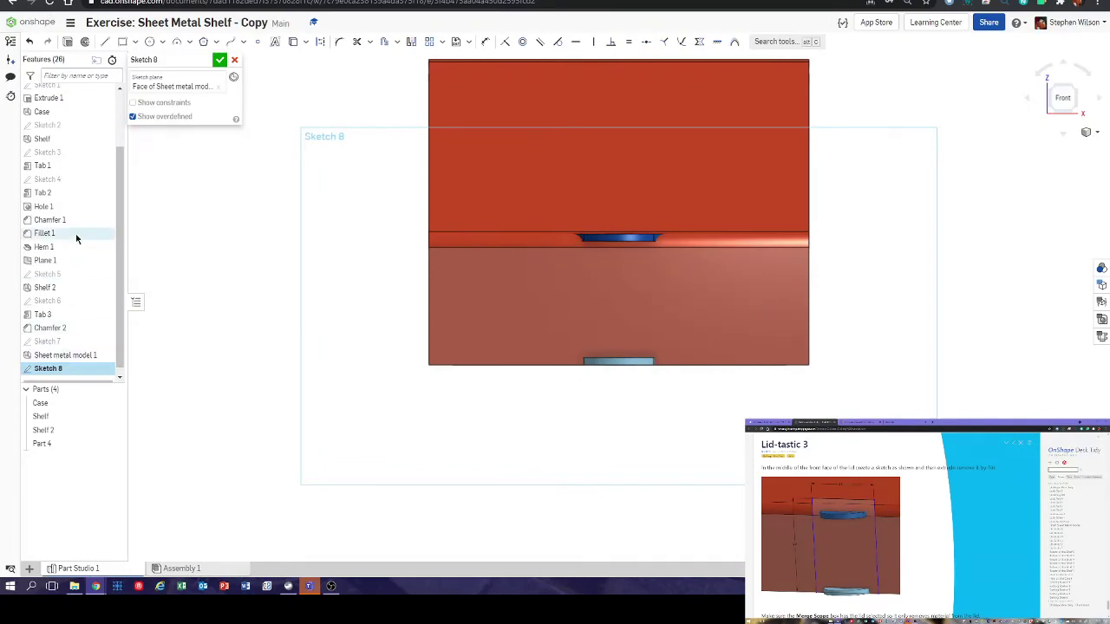
- Sketch a rectangle about 4.1 by 5.7 in around both handle tabs, with its base on the lid's bottom edge
click(122, 42)
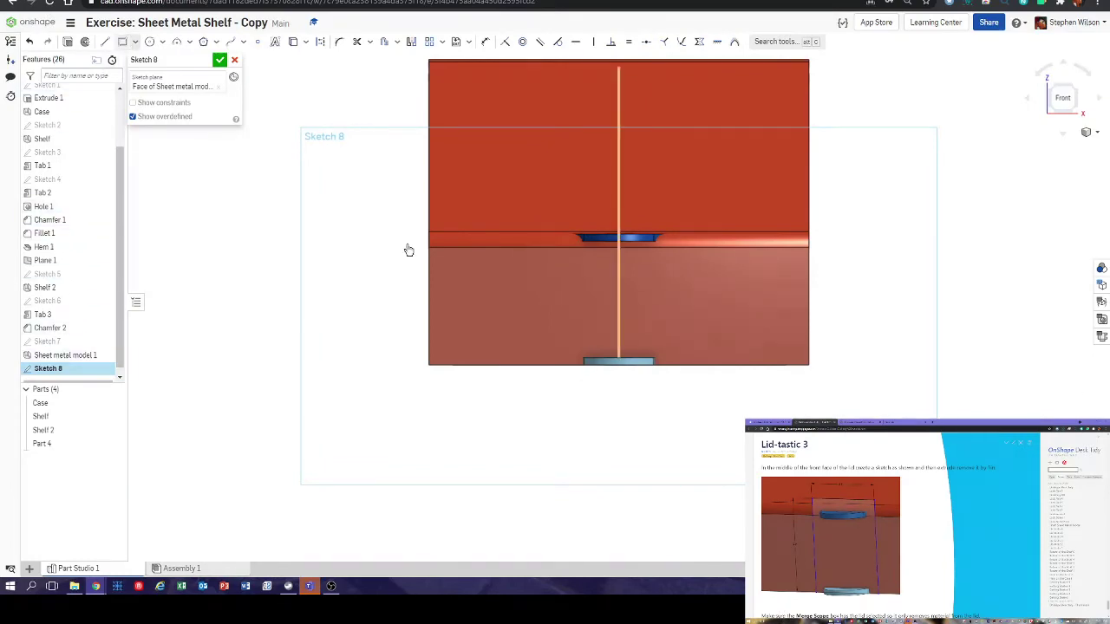
click(542, 199)
click(662, 364)
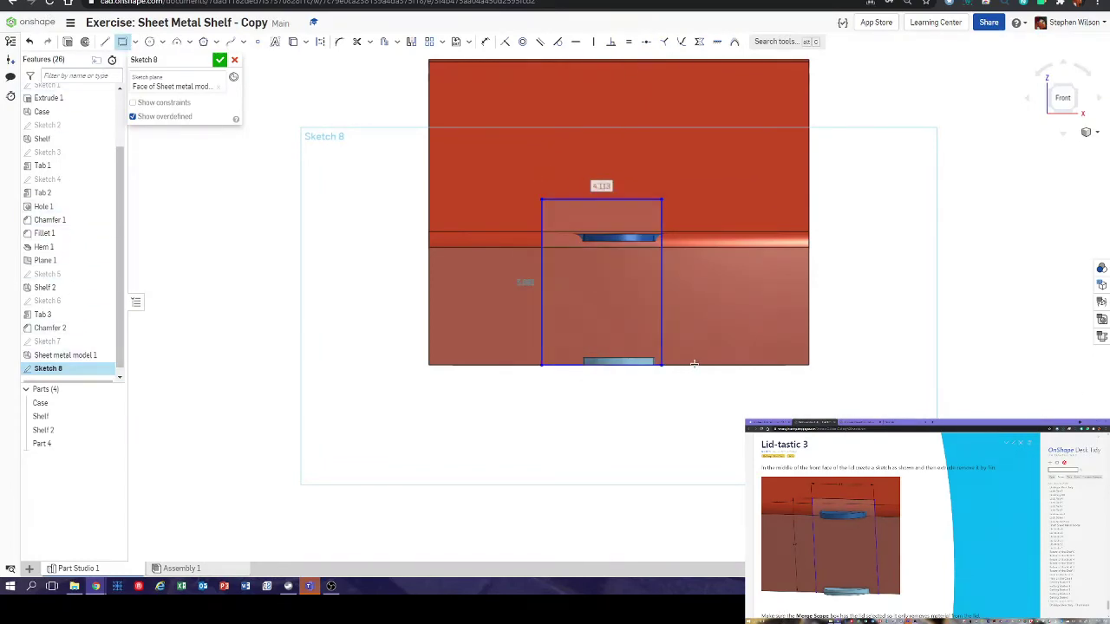
click(689, 364)
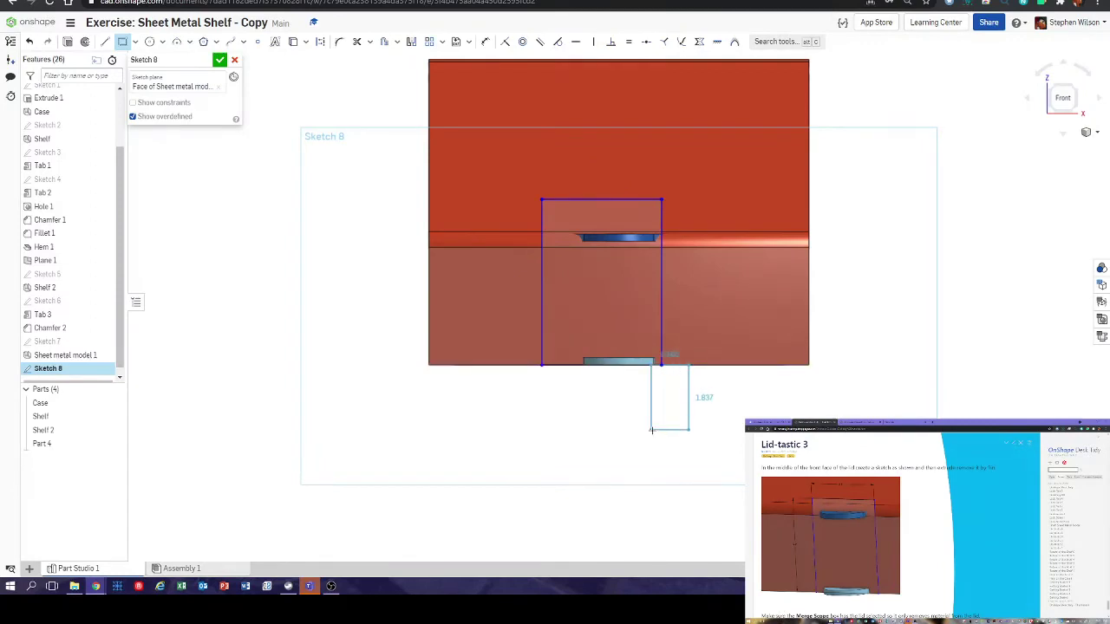
key(Escape)
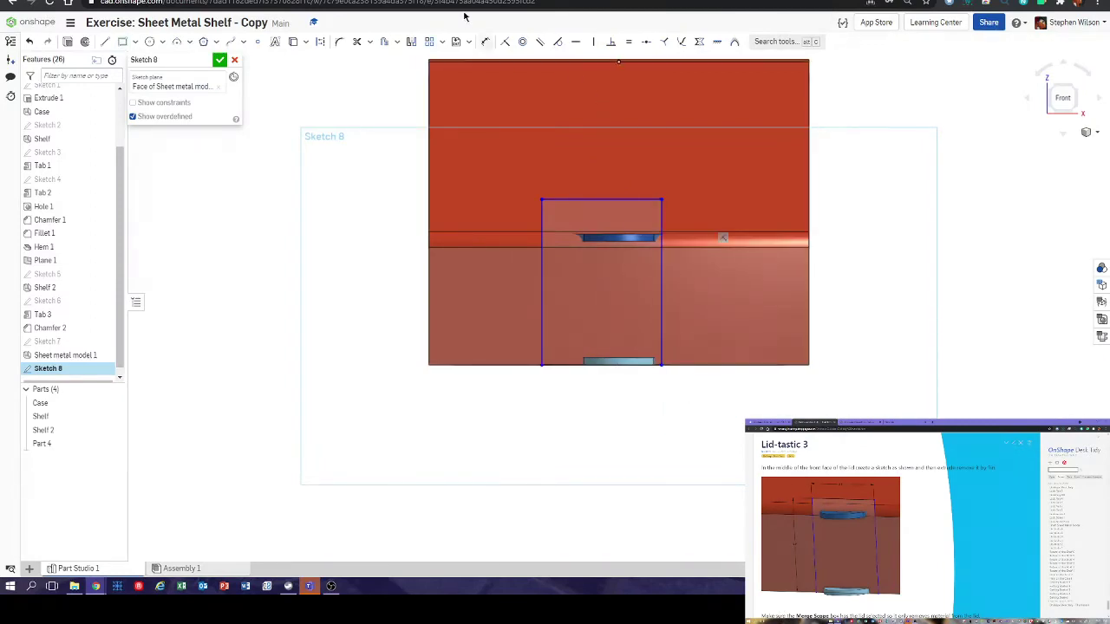
- Dimension the rectangle around the handle tabs to 4.6 in high and 3.5 in wide
click(485, 42)
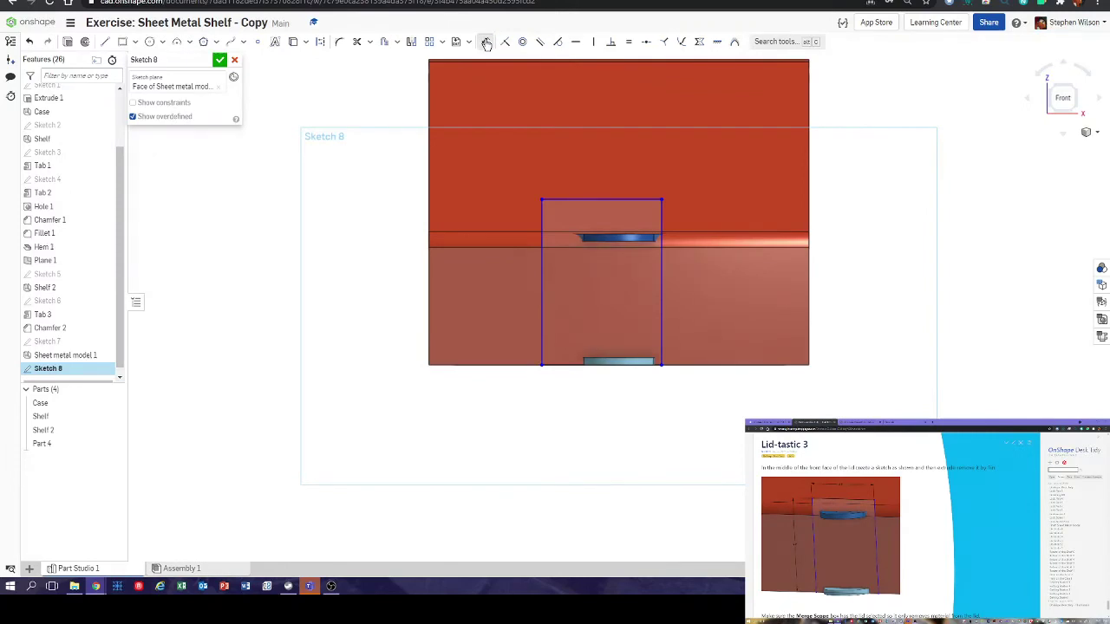
click(511, 281)
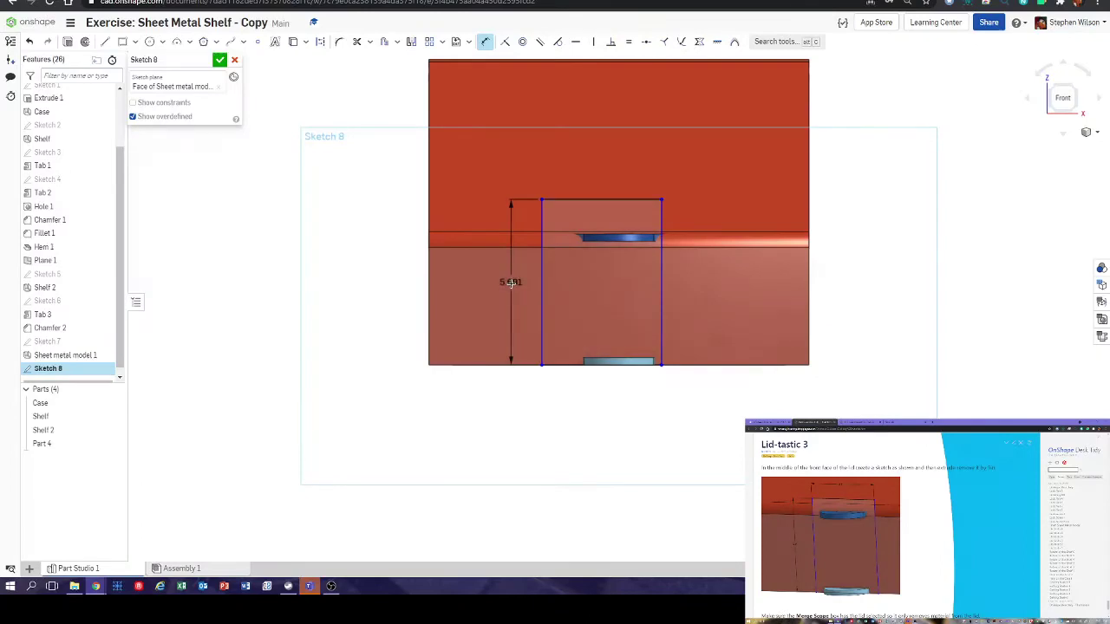
key(Return)
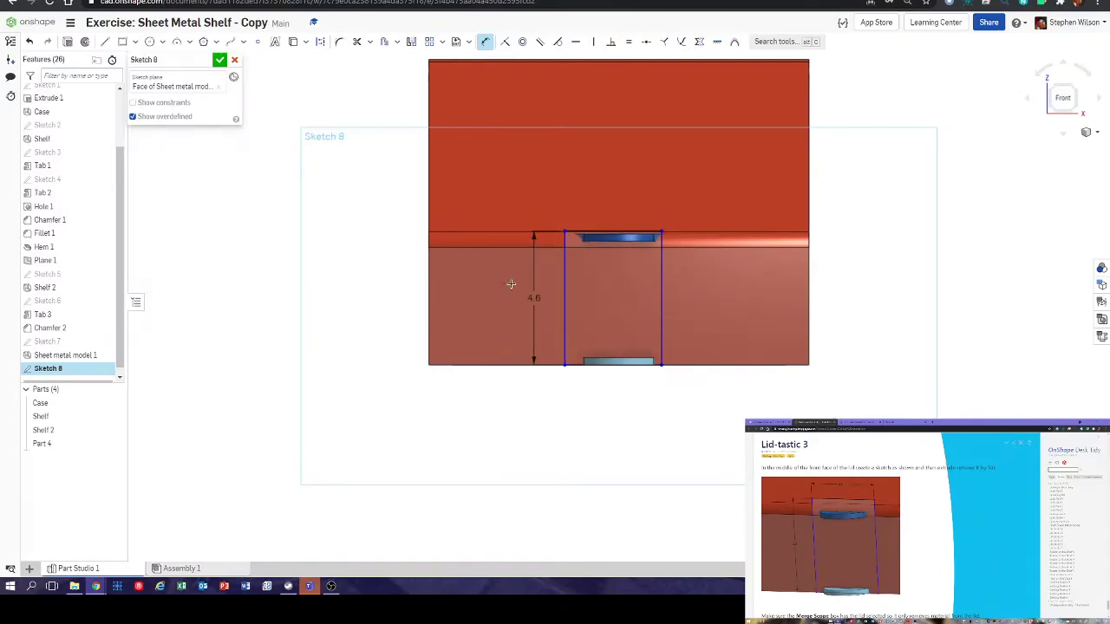
click(570, 231)
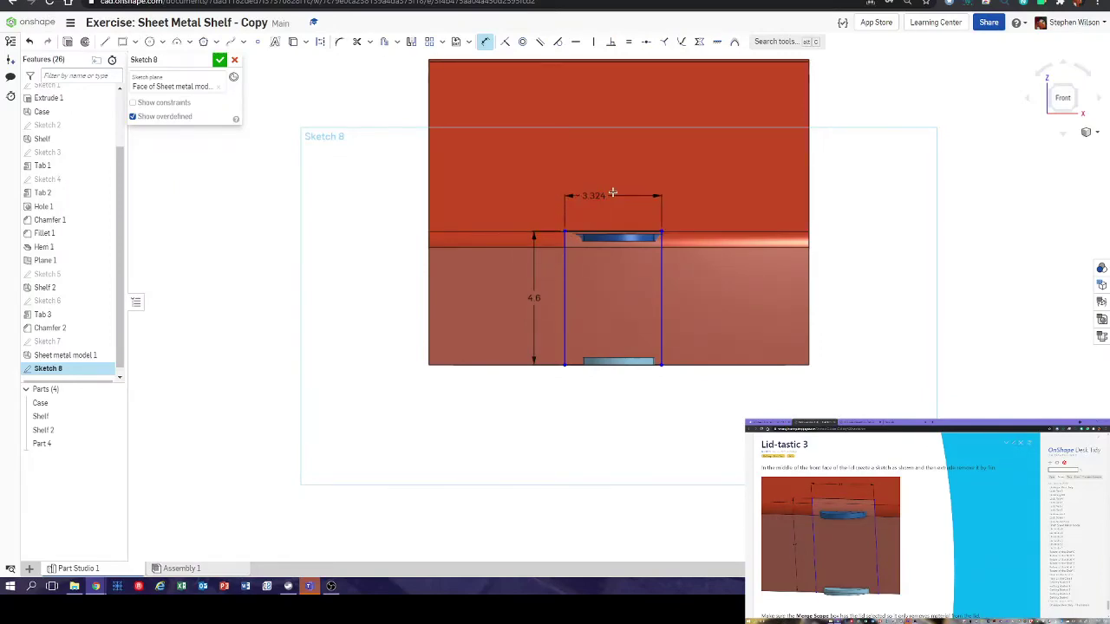
click(620, 209)
text(3.5)
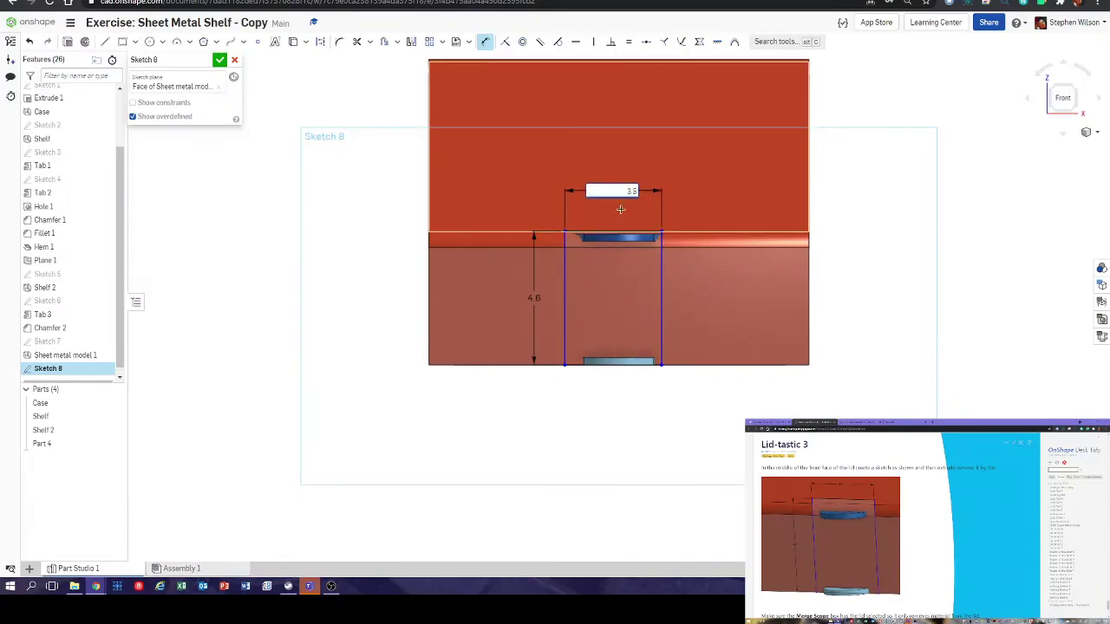
key(Return)
scroll(597, 324, up, 2)
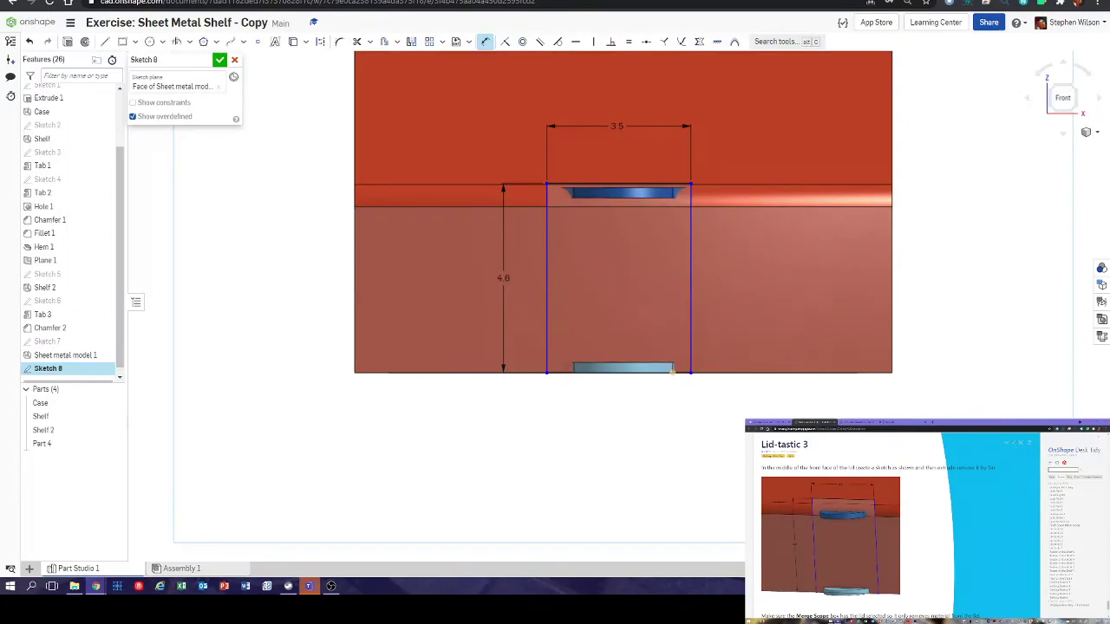
- Draw a vertical construction line from the lid's bottom edge up through the middle of the 3.5 in wide rectangle
click(104, 41)
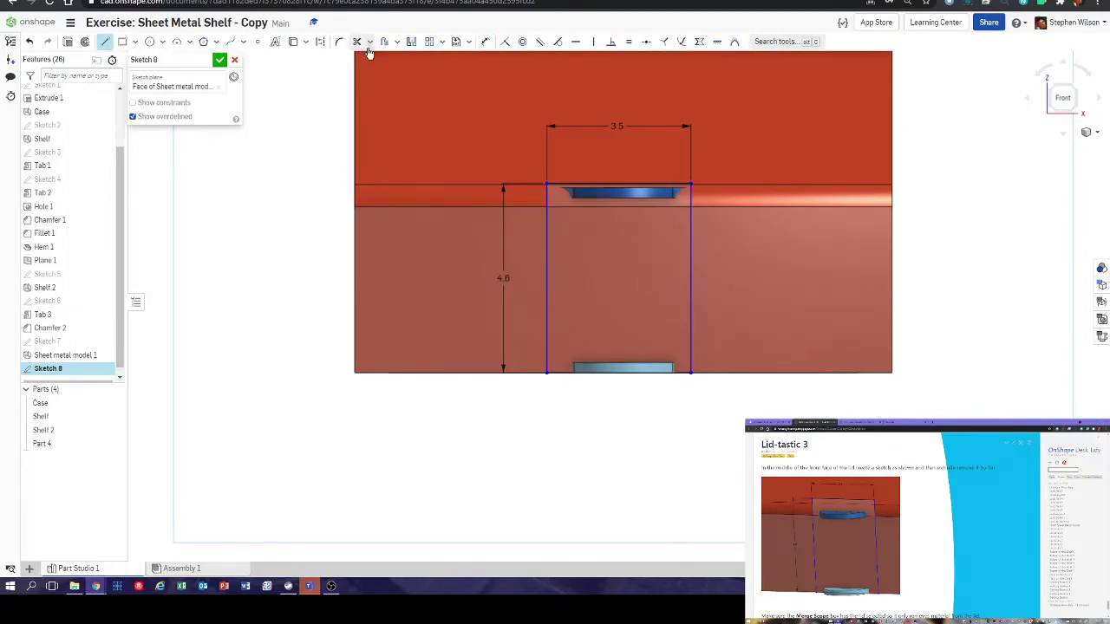
click(320, 42)
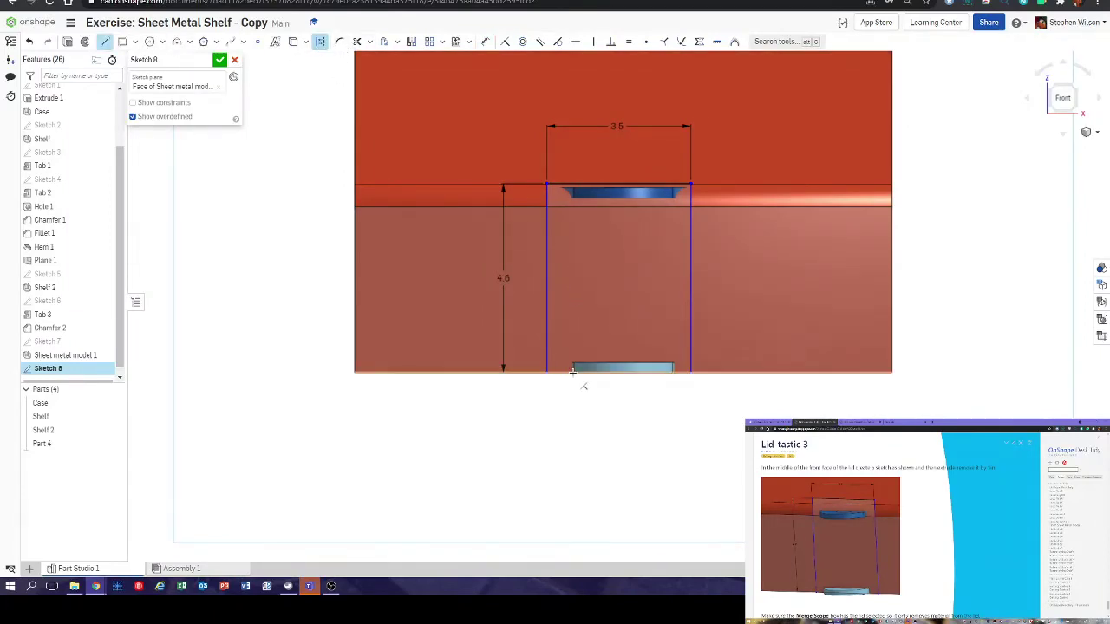
click(618, 373)
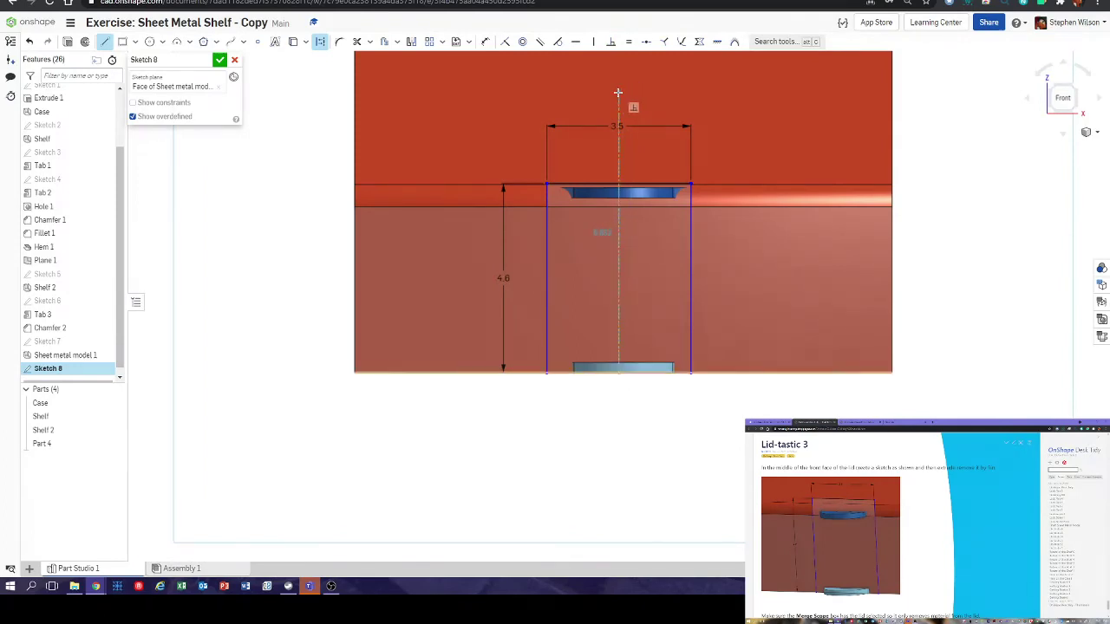
click(618, 93)
key(Escape)
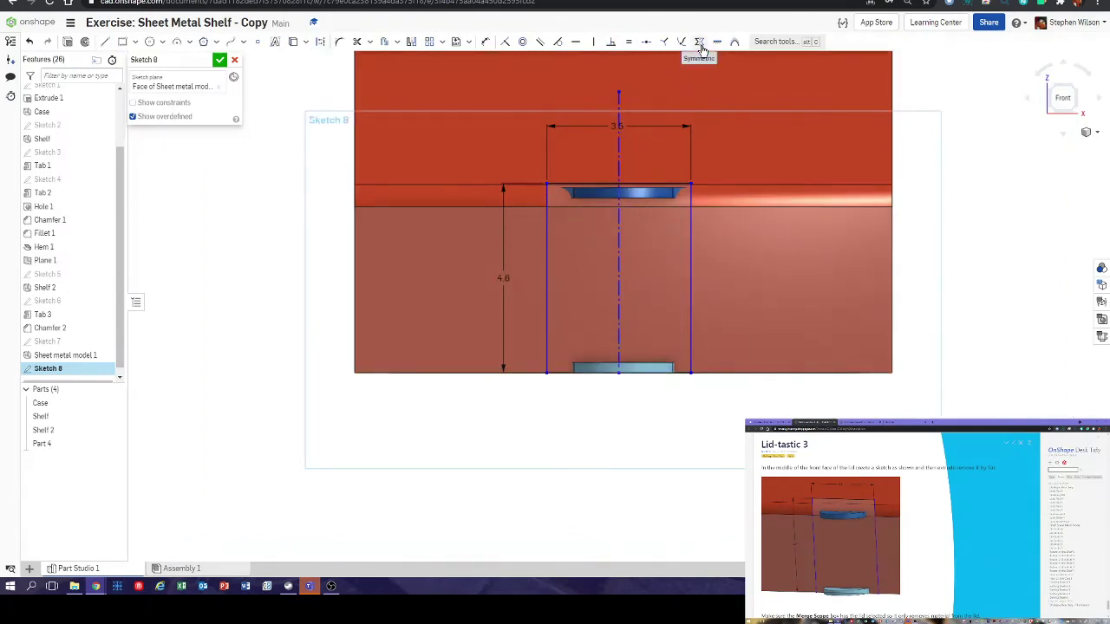
- Try to make the rectangle's two vertical sides symmetric about the construction line and test it by moving the line
click(700, 42)
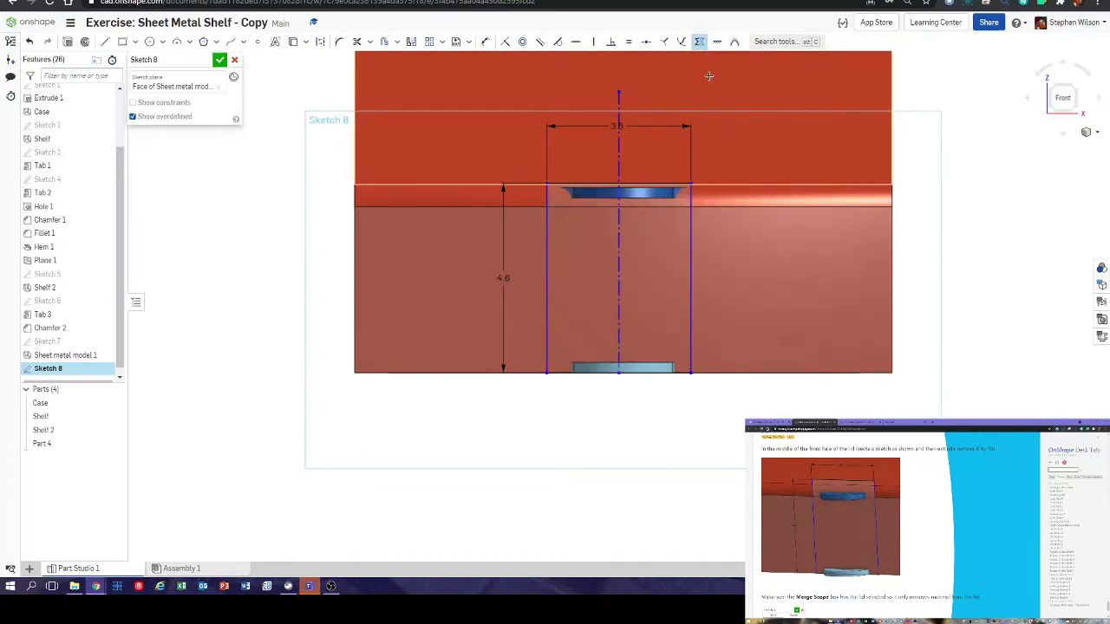
click(689, 227)
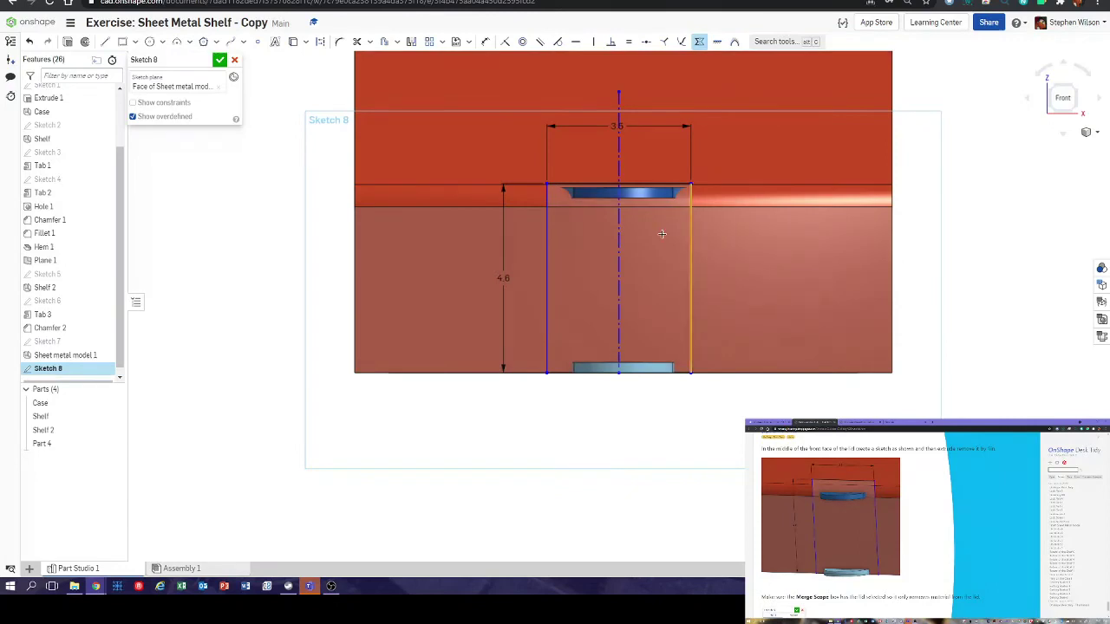
click(619, 241)
click(546, 252)
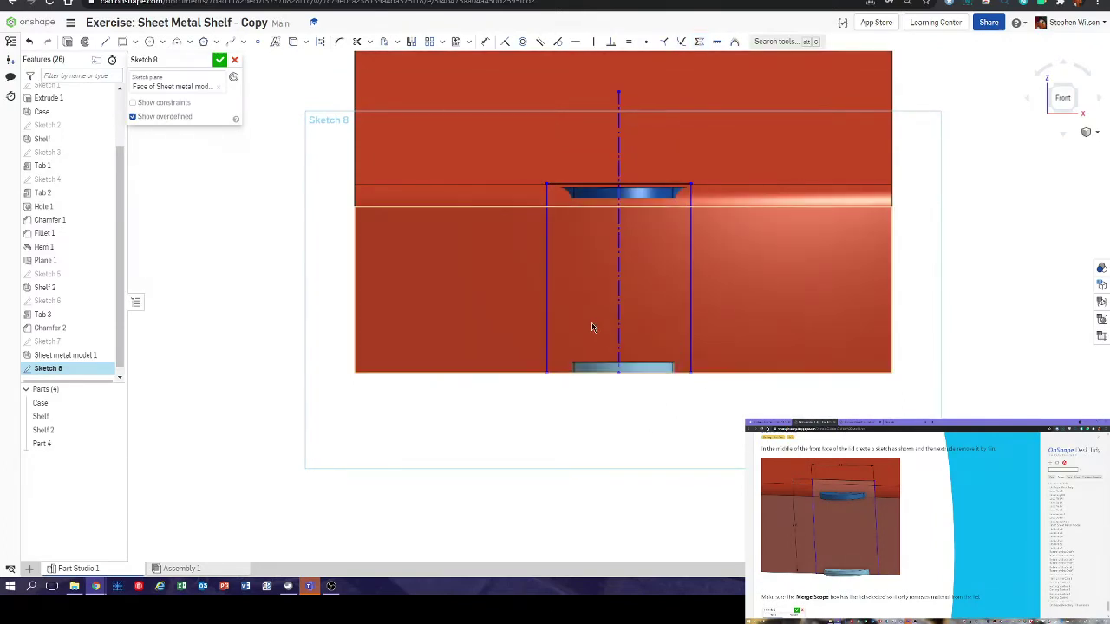
mouse_move(619, 328)
mouse_down()
mouse_move(572, 330)
mouse_move(639, 330)
mouse_move(608, 324)
mouse_move(627, 344)
mouse_up()
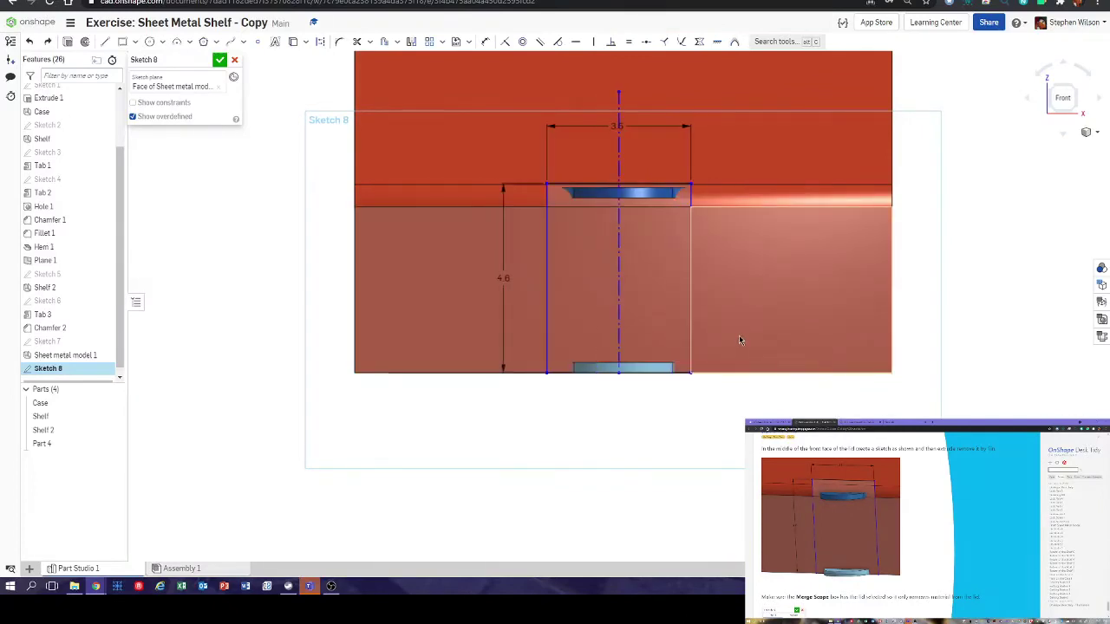
- Draw a vertical construction line from the midpoint of the rectangle's base, test whether it moves sideways, and undo back to the plain rectangle
click(104, 42)
click(320, 41)
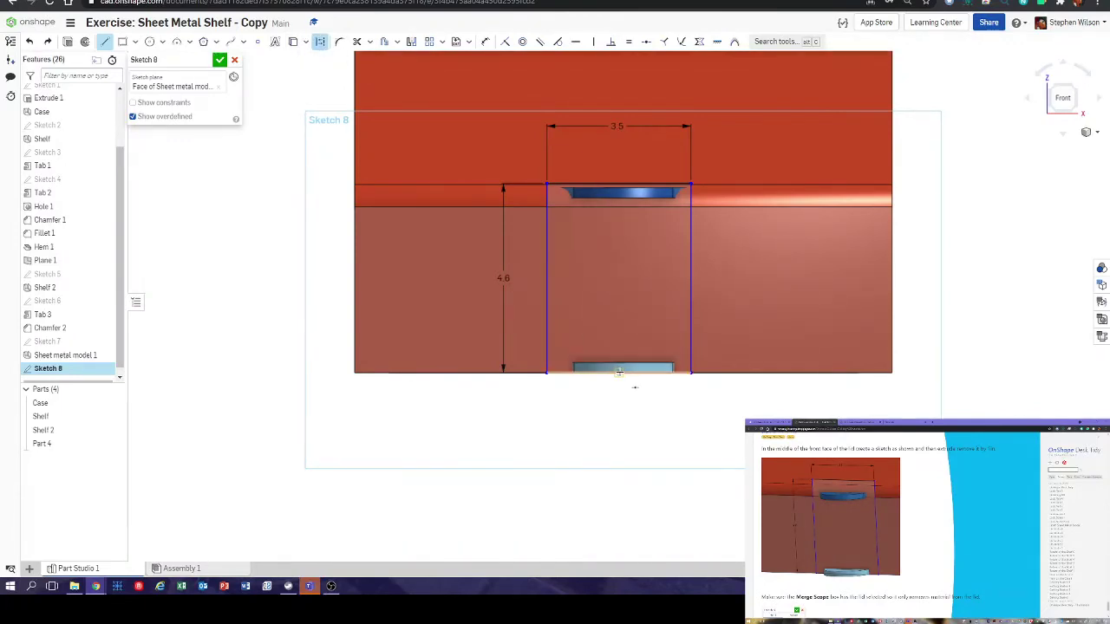
click(619, 371)
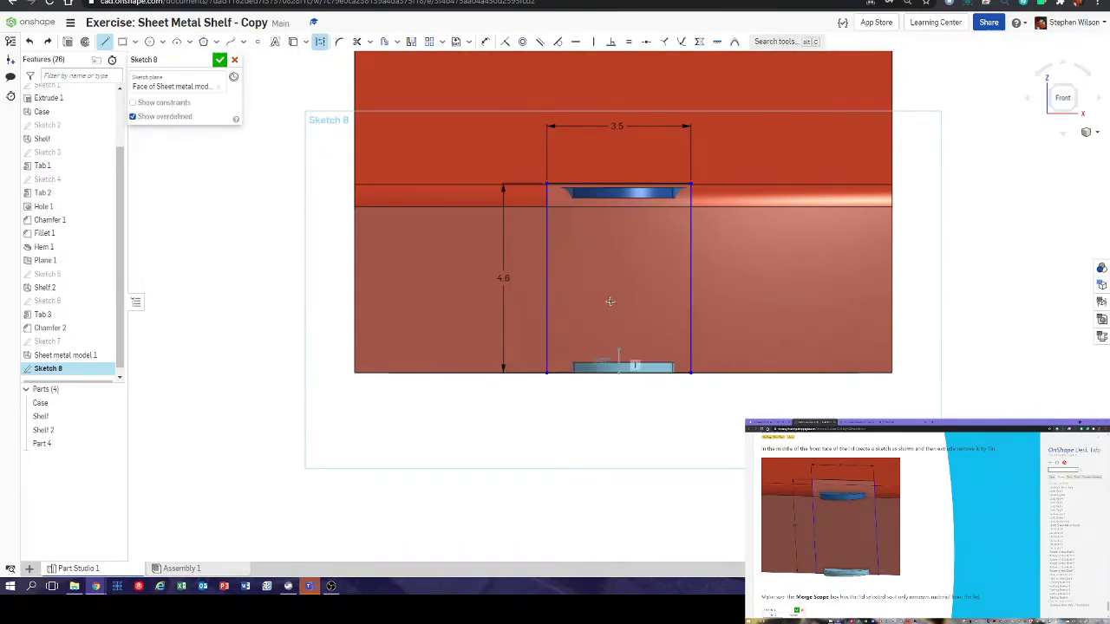
click(619, 87)
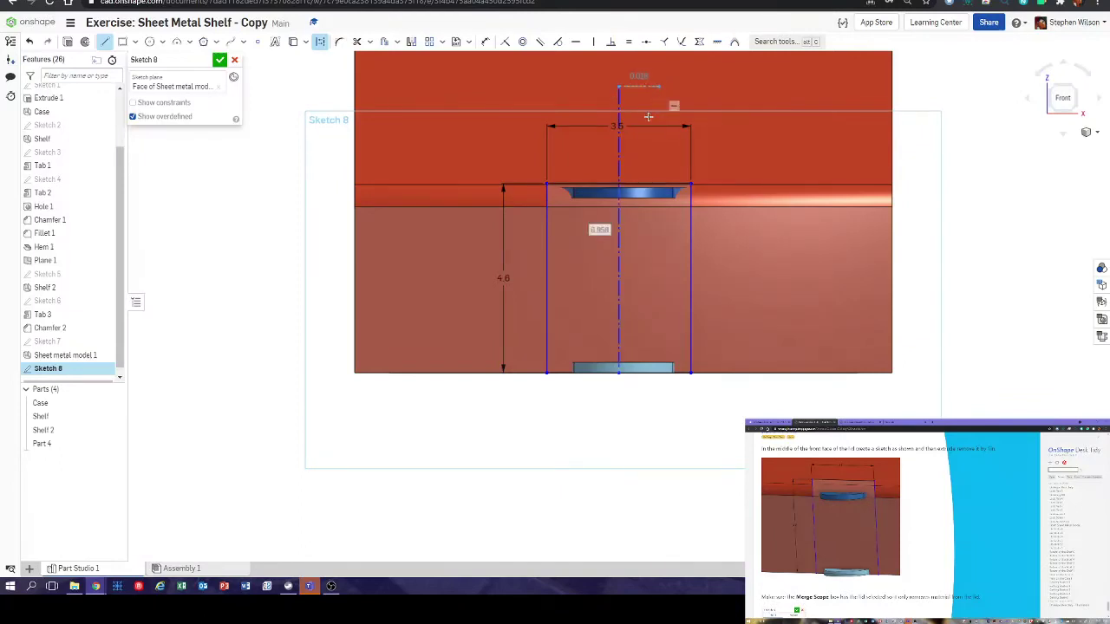
key(Escape)
mouse_move(583, 165)
mouse_down()
mouse_move(491, 165)
mouse_move(503, 166)
mouse_up()
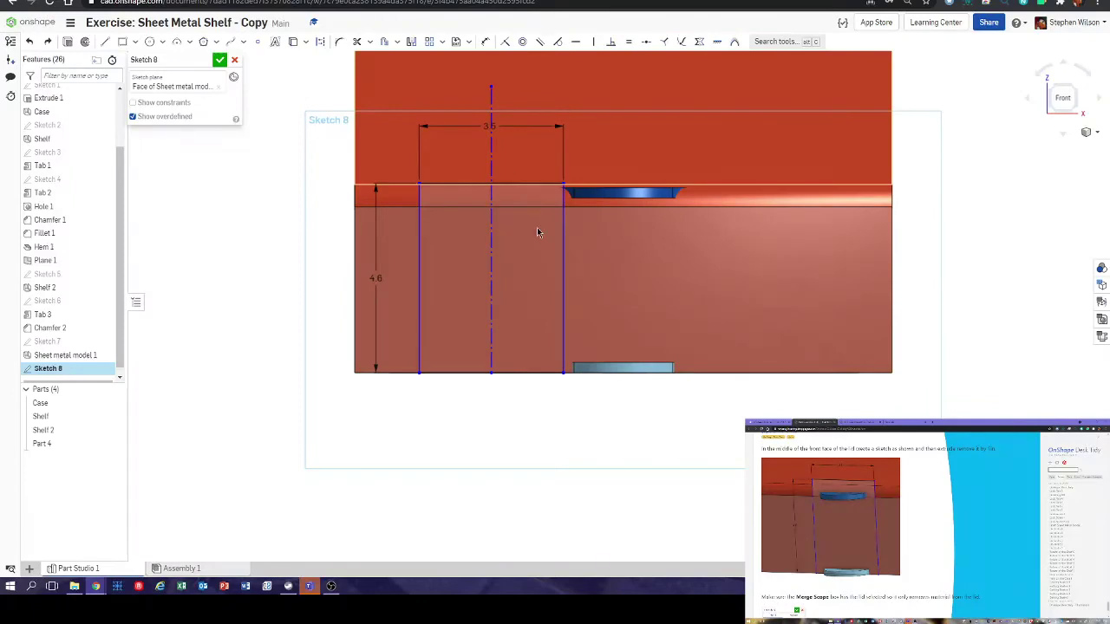
key(ctrl+z)
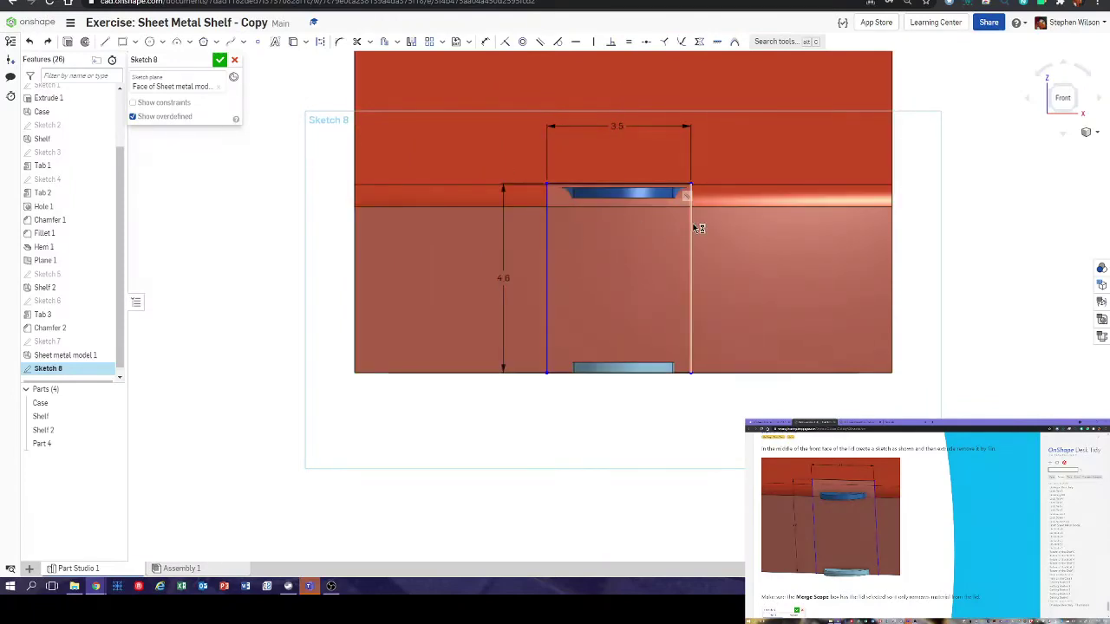
- Move the rectangle aside to clear the tabs and draw a vertical construction line up from the midpoint of the lid's bottom edge
drag(691, 226, 465, 235)
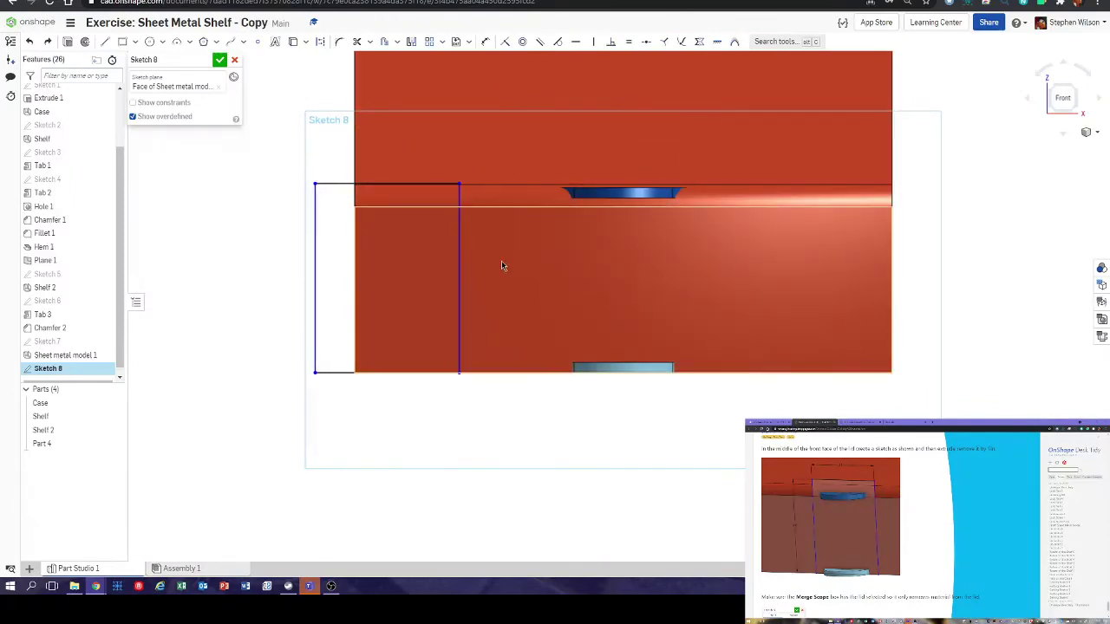
key(l)
click(320, 42)
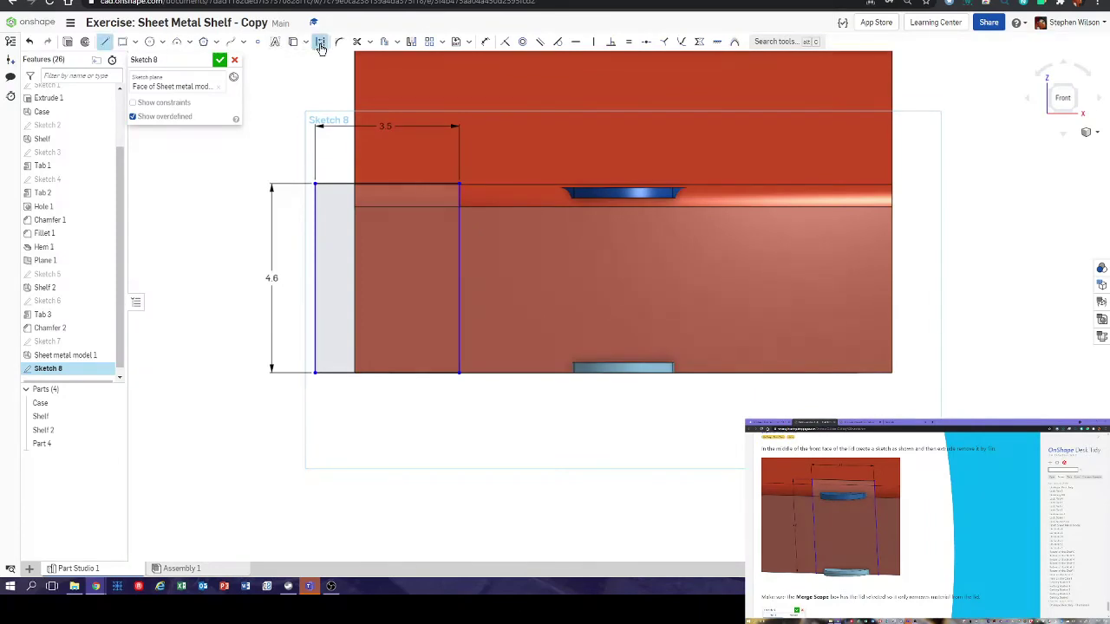
click(623, 372)
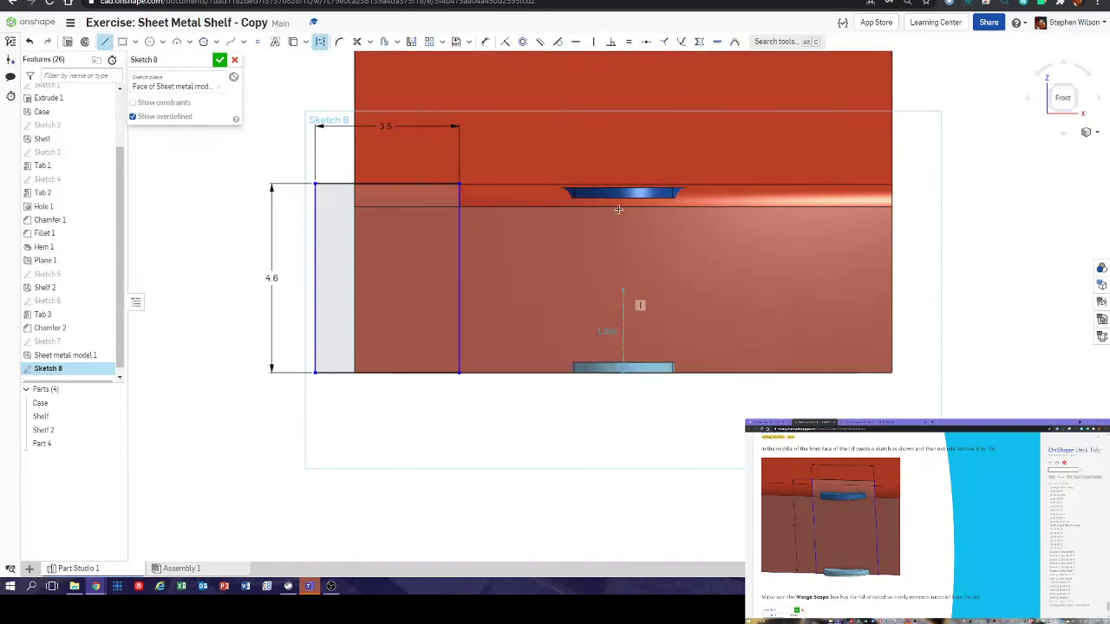
click(594, 154)
key(Escape)
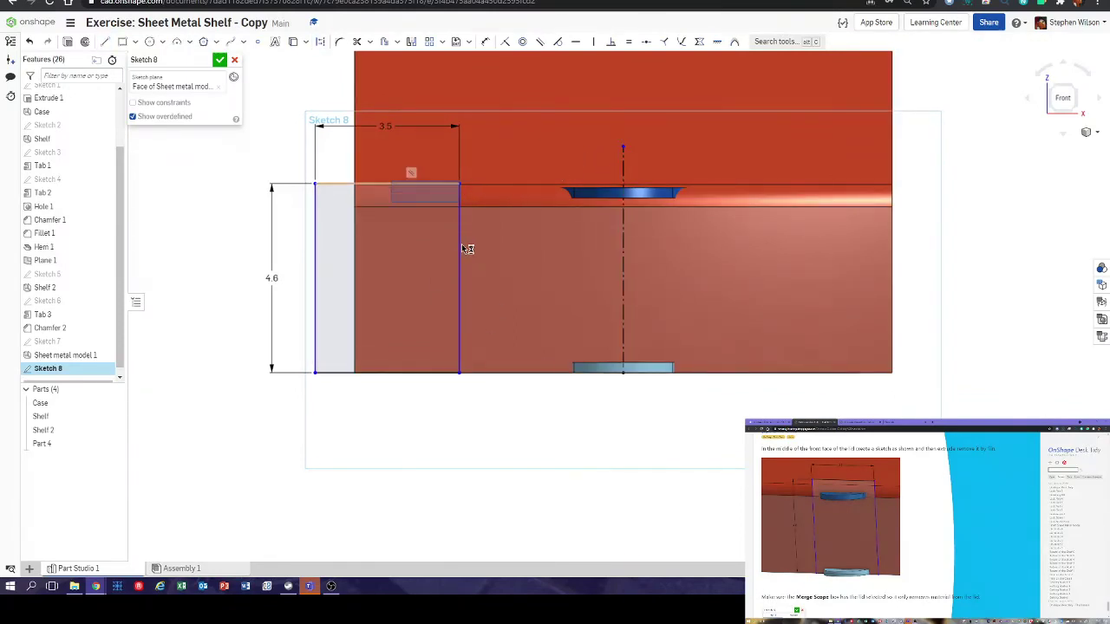
- Move the rectangle back around the tabs, make its vertical sides symmetric about the construction line, and finish the sketch
mouse_move(466, 247)
mouse_down()
mouse_move(629, 267)
mouse_move(644, 286)
mouse_move(699, 297)
mouse_up()
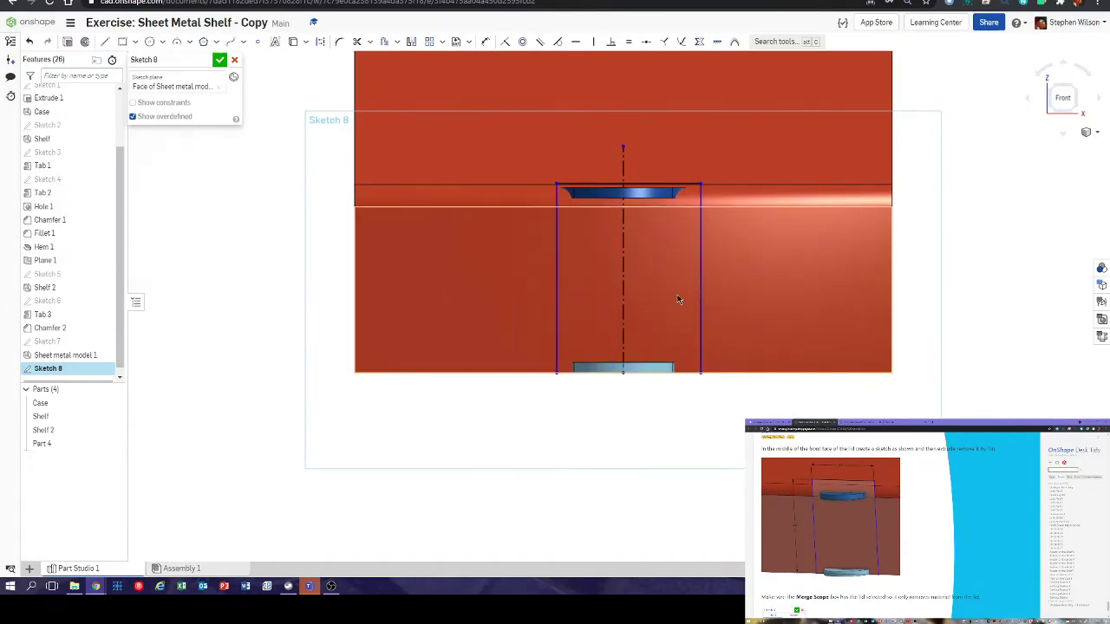
click(699, 41)
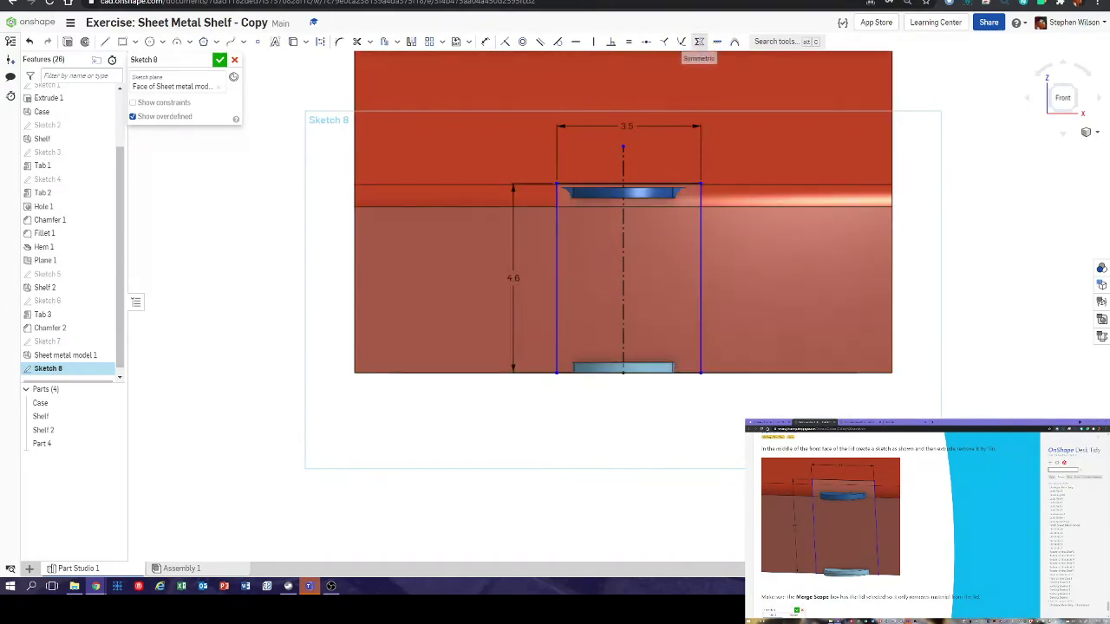
click(701, 246)
click(623, 243)
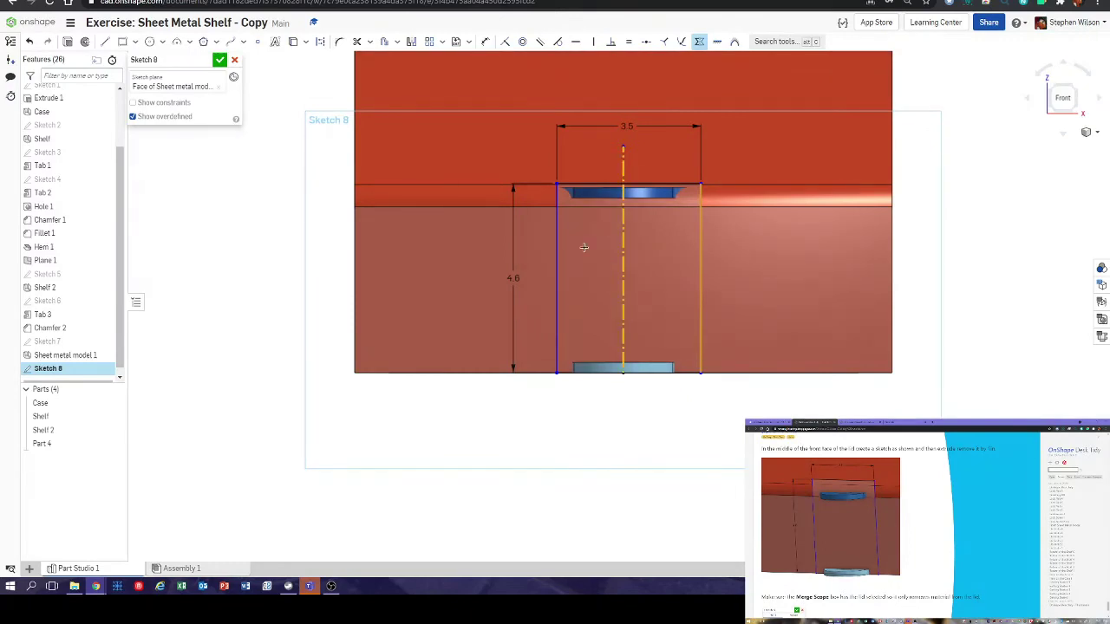
click(555, 250)
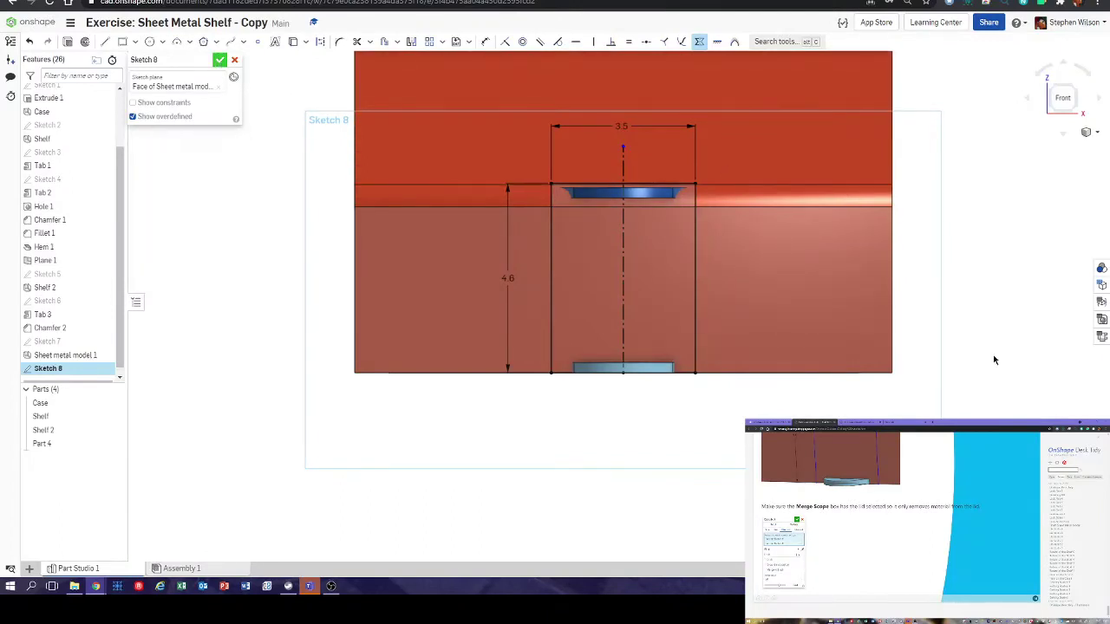
key(Return)
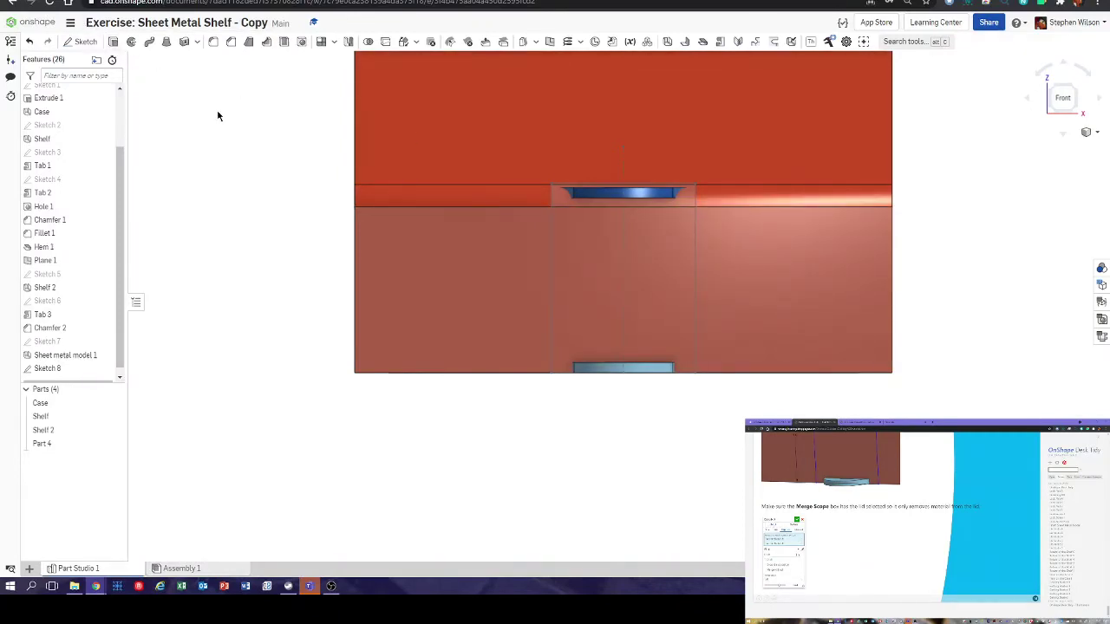
- Set up a Remove extrude of the rectangle sketch, Sketch 8, with only the lid, Part 4, as merge scope
key(shift+e)
click(189, 88)
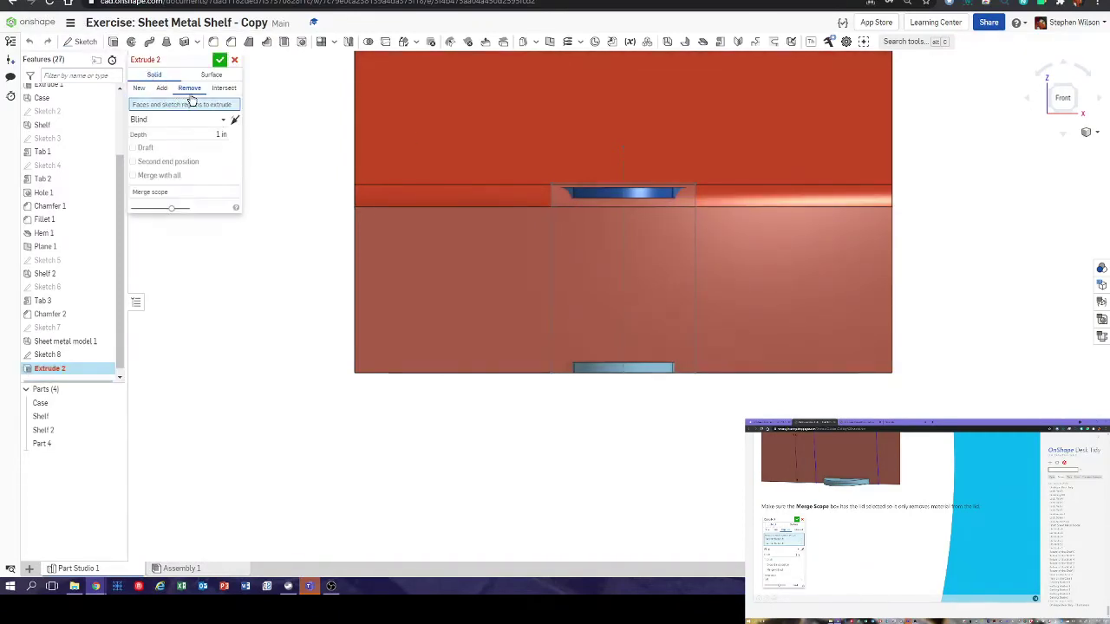
click(50, 355)
right_drag(264, 212, 281, 227)
click(189, 201)
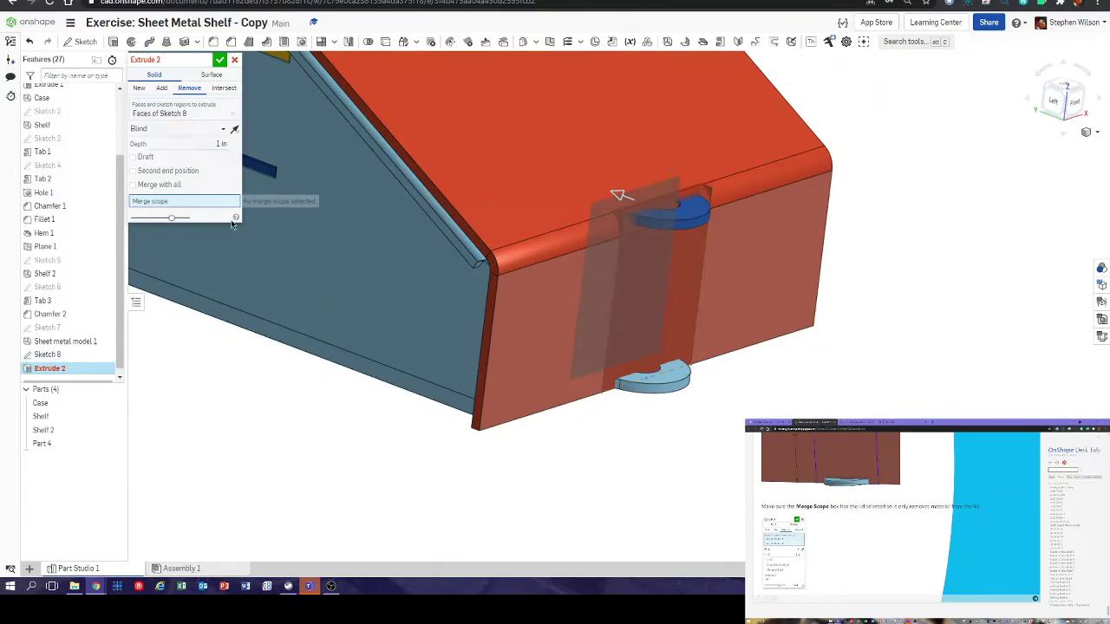
click(251, 223)
right_drag(283, 327, 422, 367)
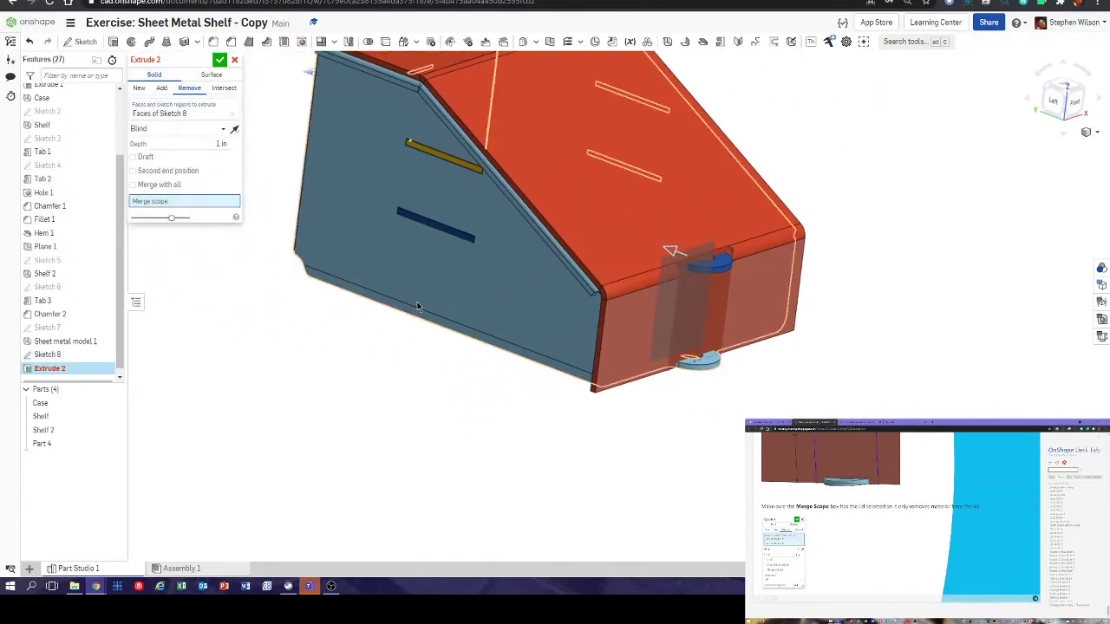
click(658, 214)
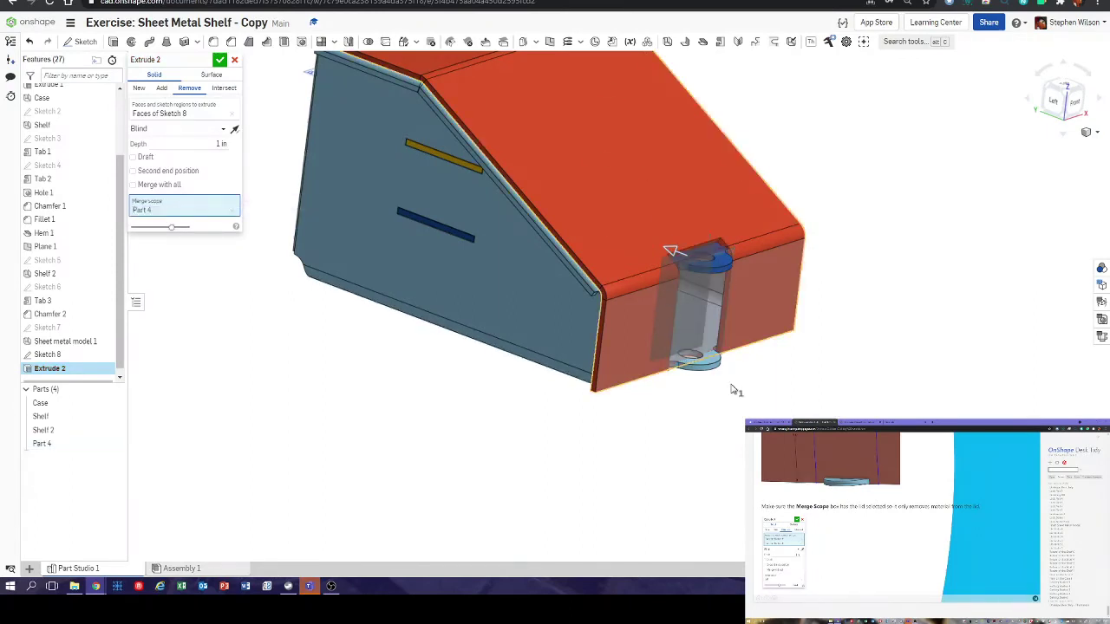
- Set the cut's end condition to Through all and accept the extrude
right_drag(670, 251, 357, 204)
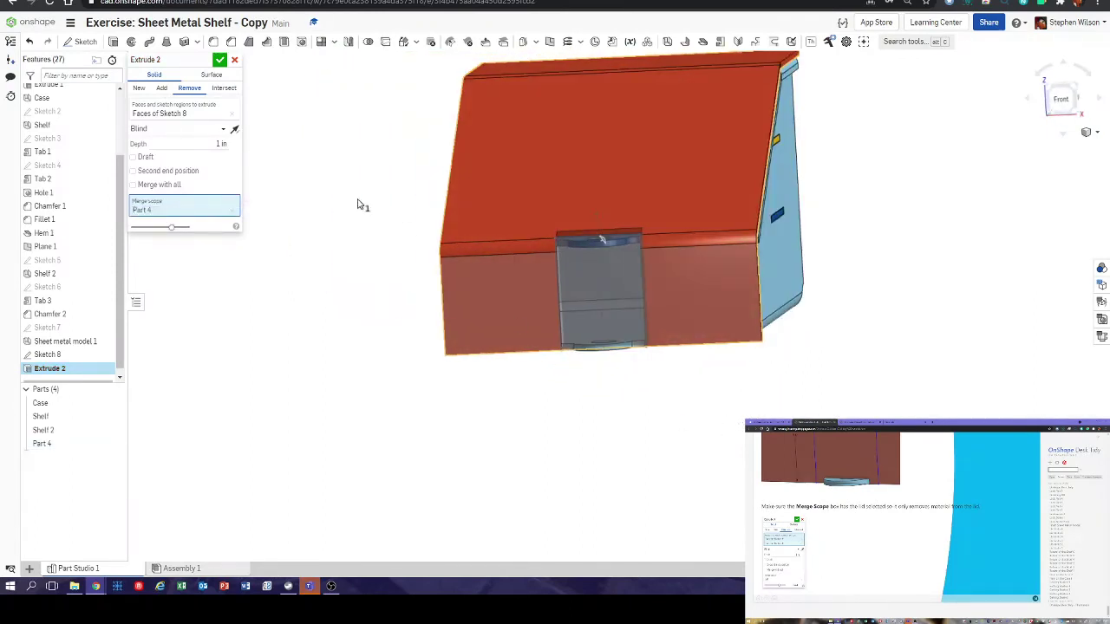
click(223, 134)
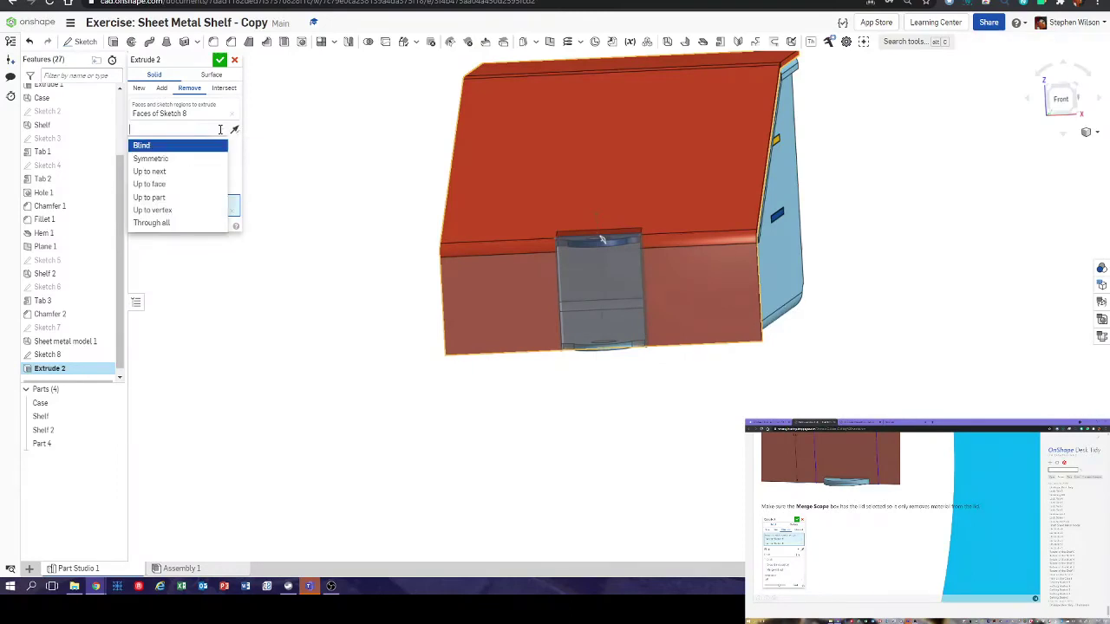
click(182, 222)
right_drag(403, 244, 377, 270)
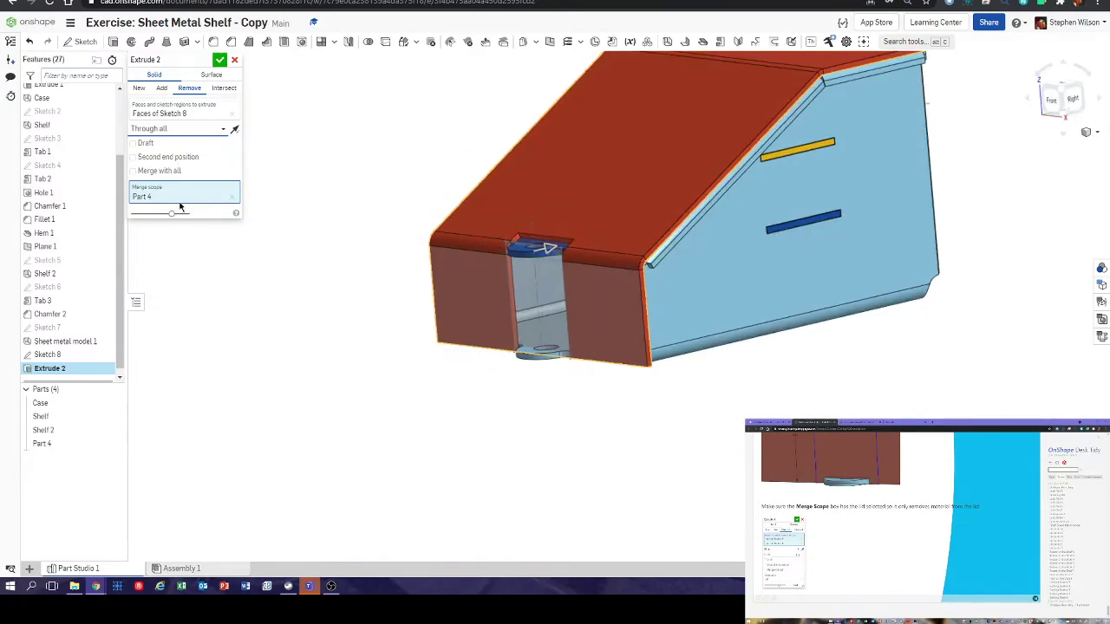
click(220, 60)
right_drag(402, 316, 428, 309)
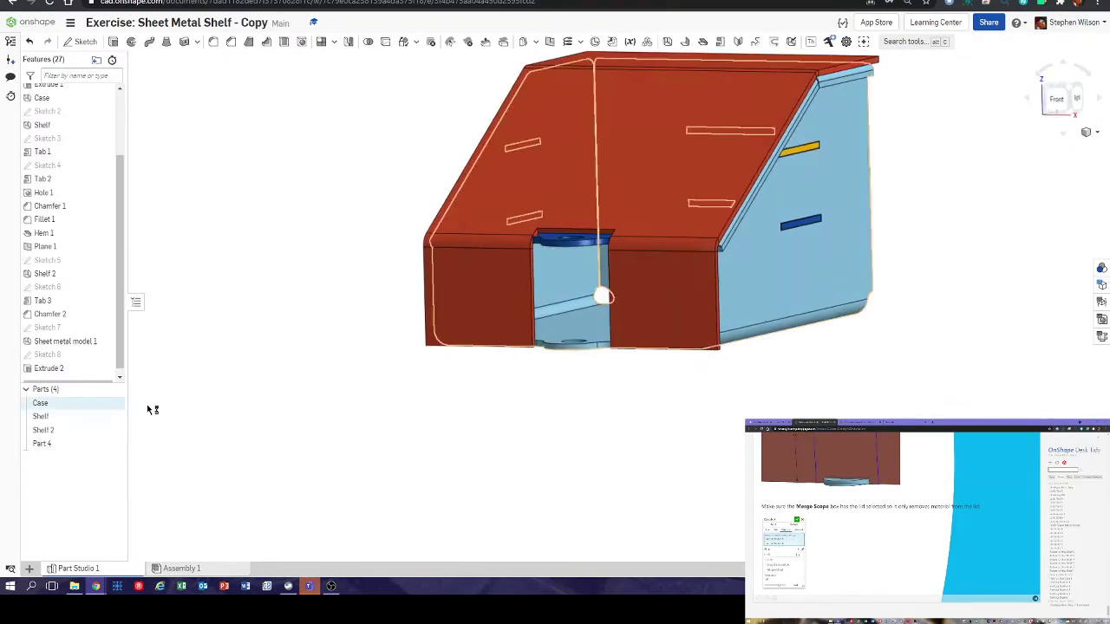
- Rename both the lid part, Part 4, and its feature, Sheet metal model 1, as Lid
right_click(80, 447)
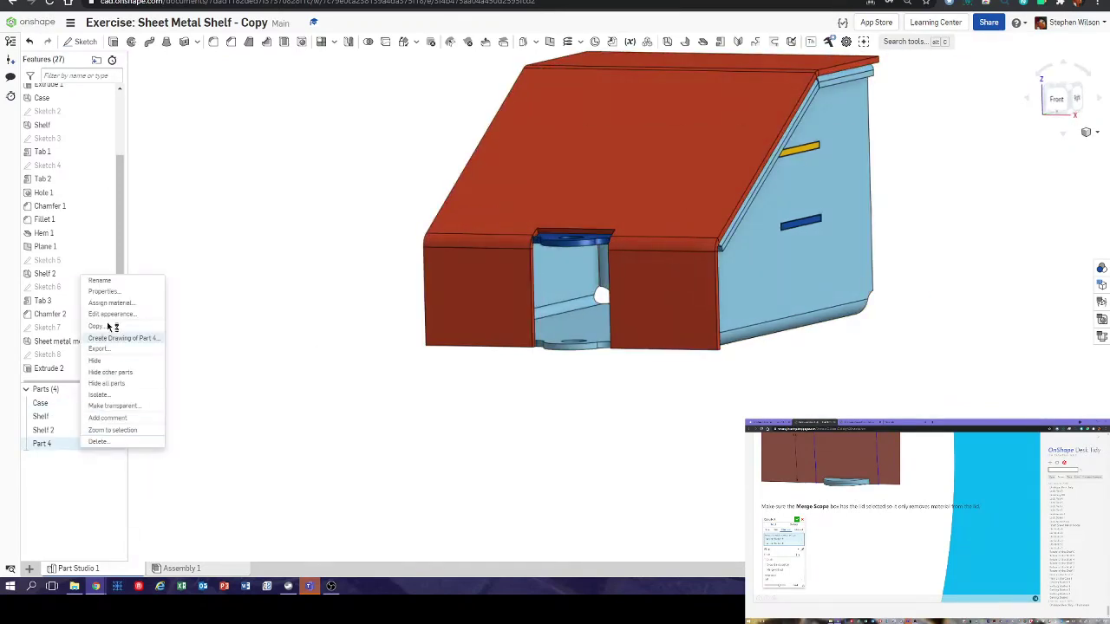
click(124, 281)
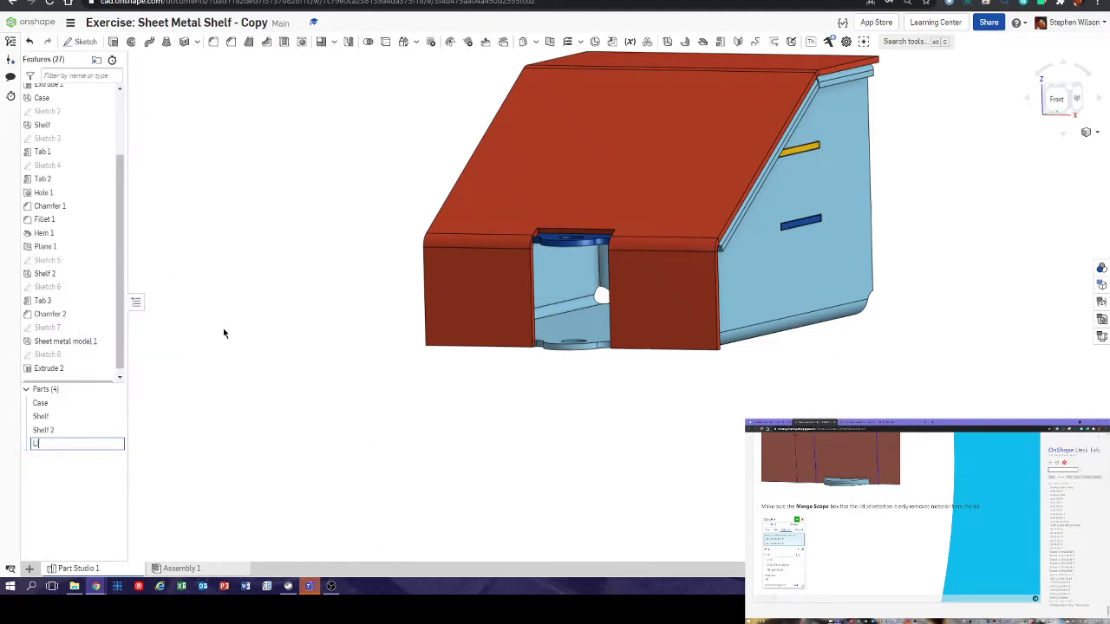
key(Return)
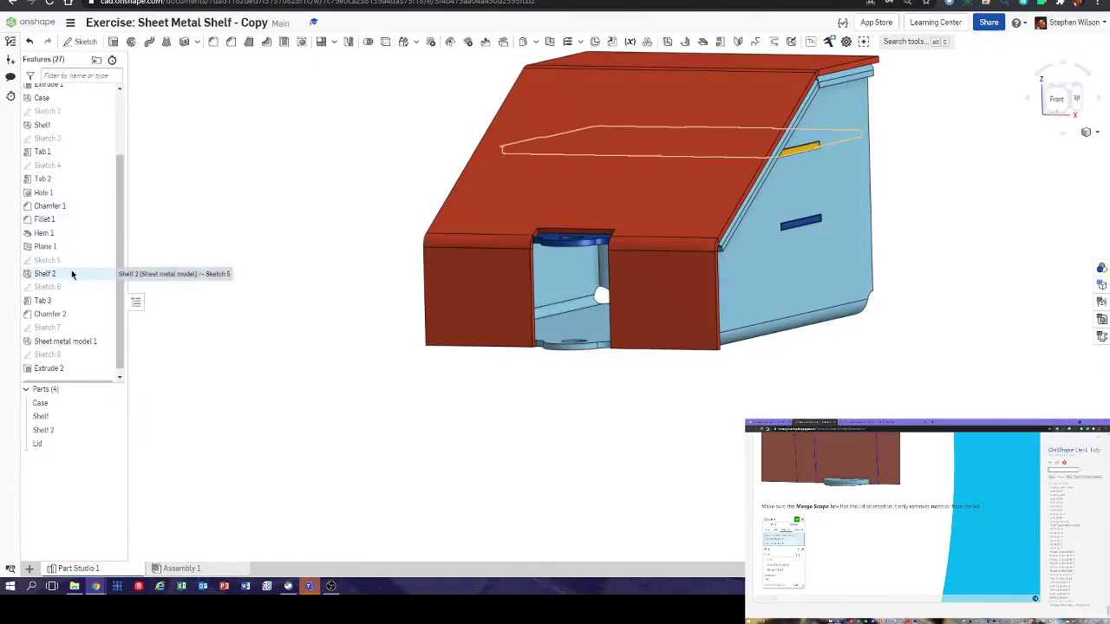
right_click(81, 342)
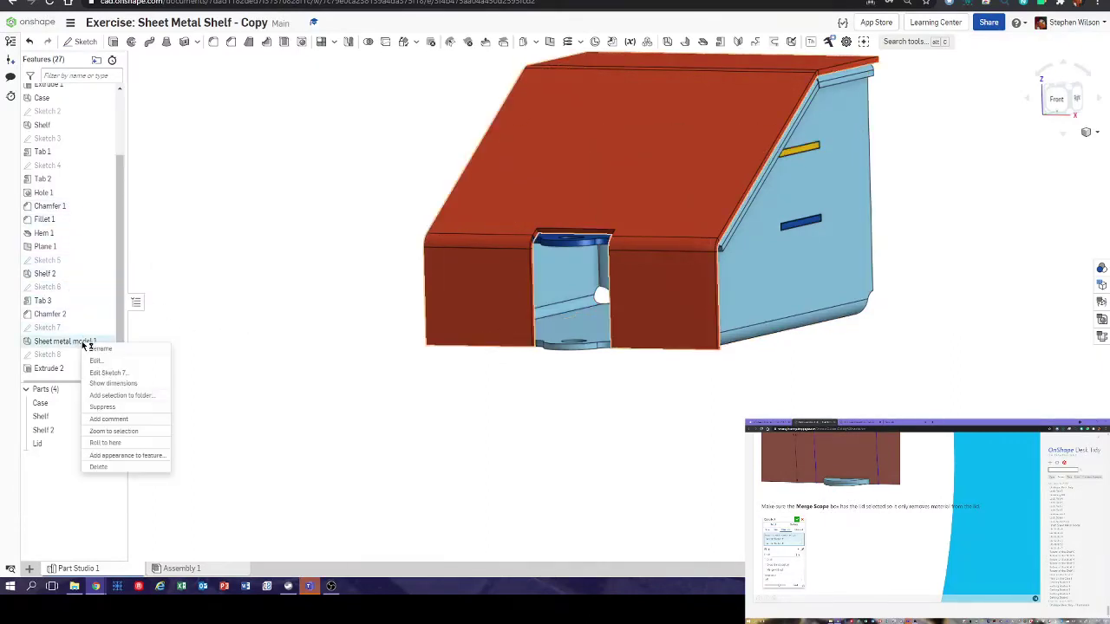
click(111, 351)
text(Lid)
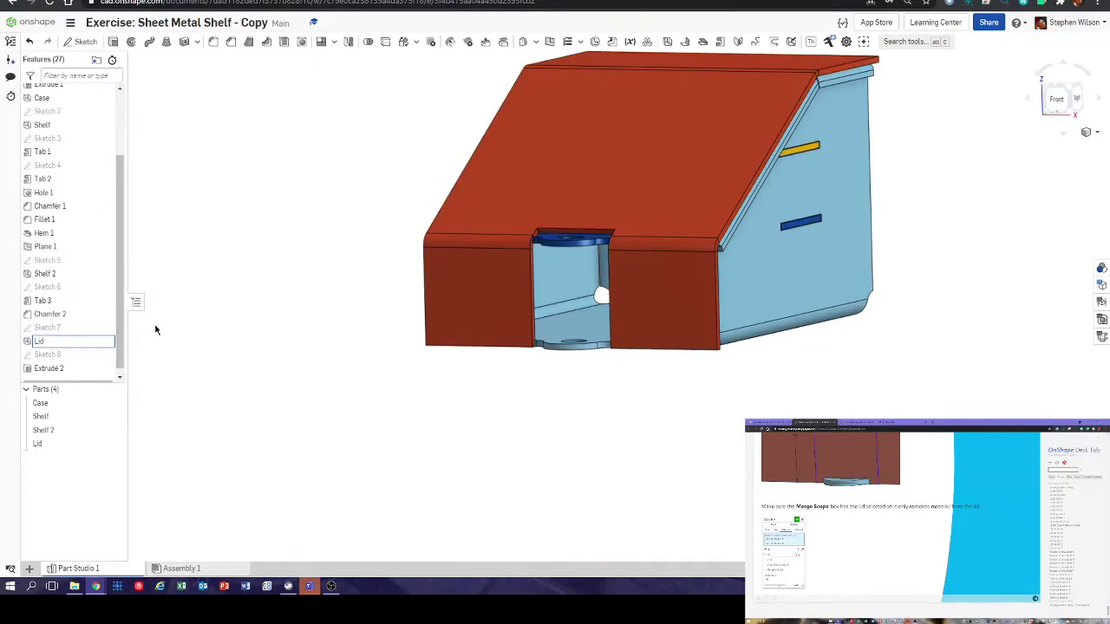
key(Return)
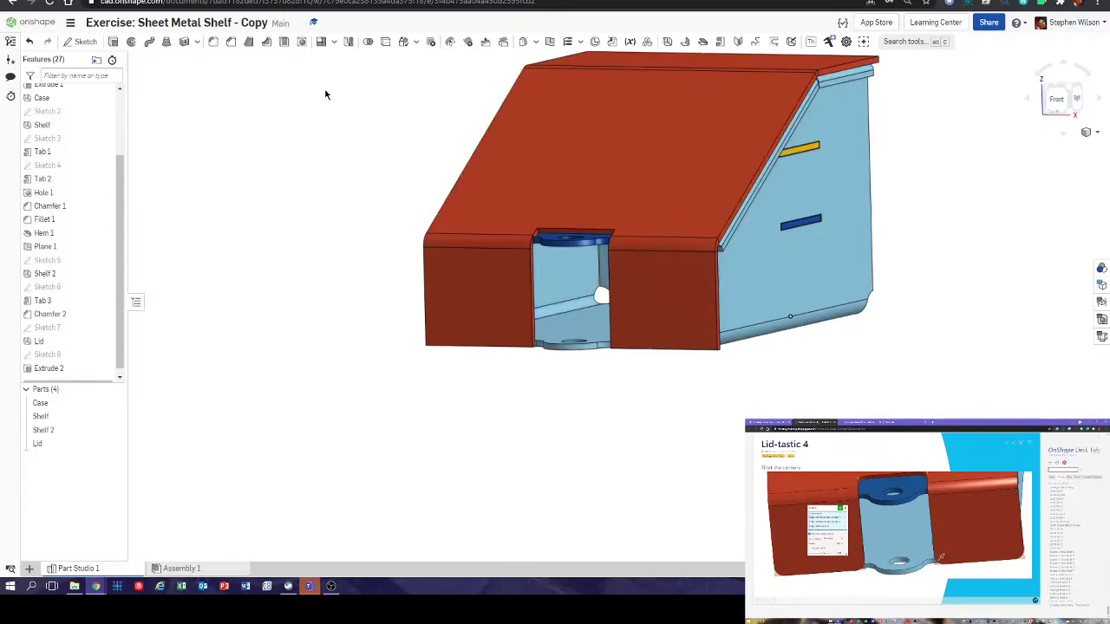
- Start a 0.2 in circular fillet on the two upper corner edges of the lid's front opening
click(215, 43)
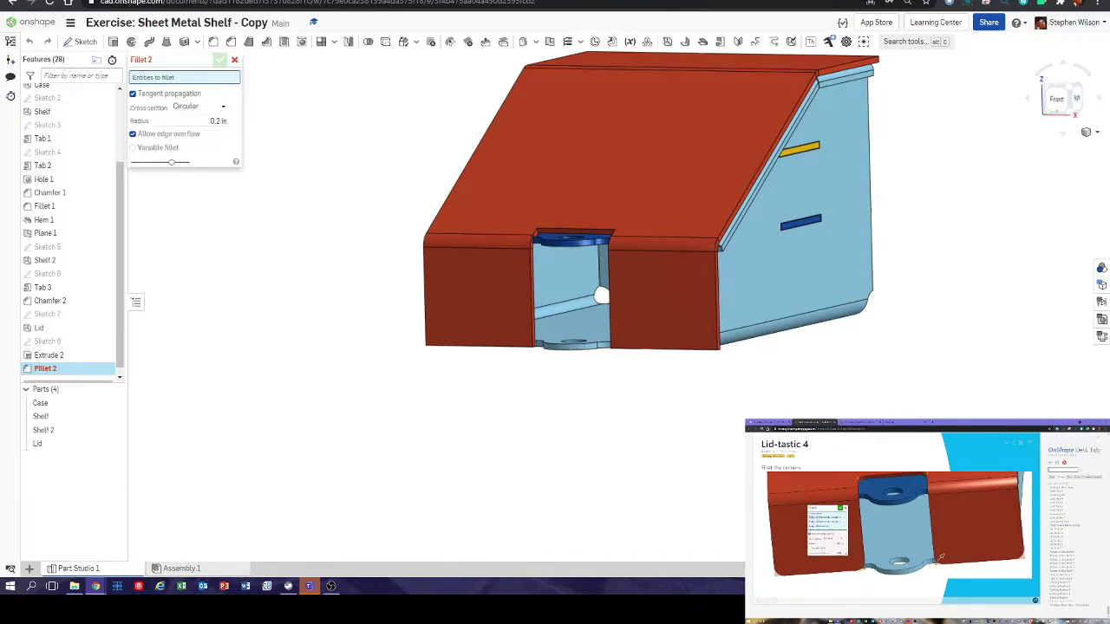
scroll(518, 221, up, 5)
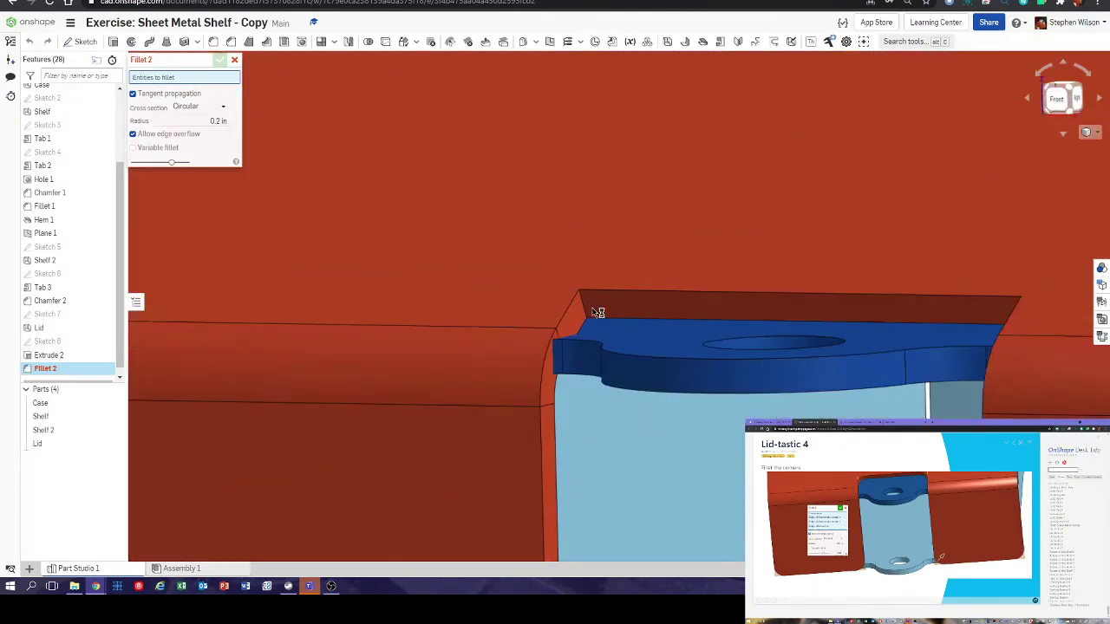
click(584, 310)
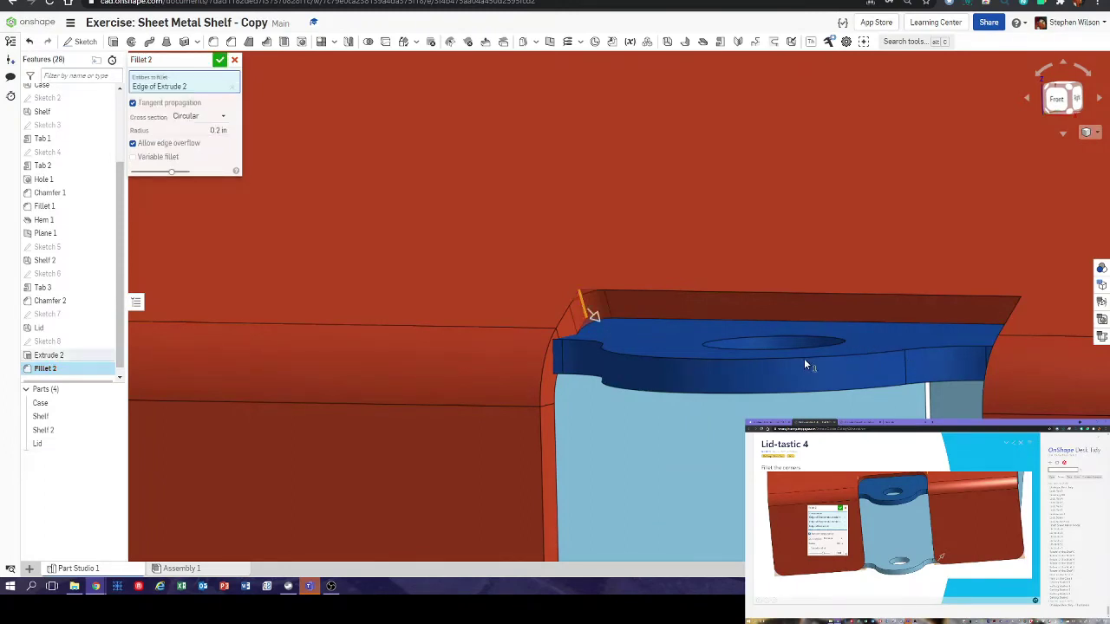
scroll(761, 338, down, 2)
right_drag(746, 331, 884, 310)
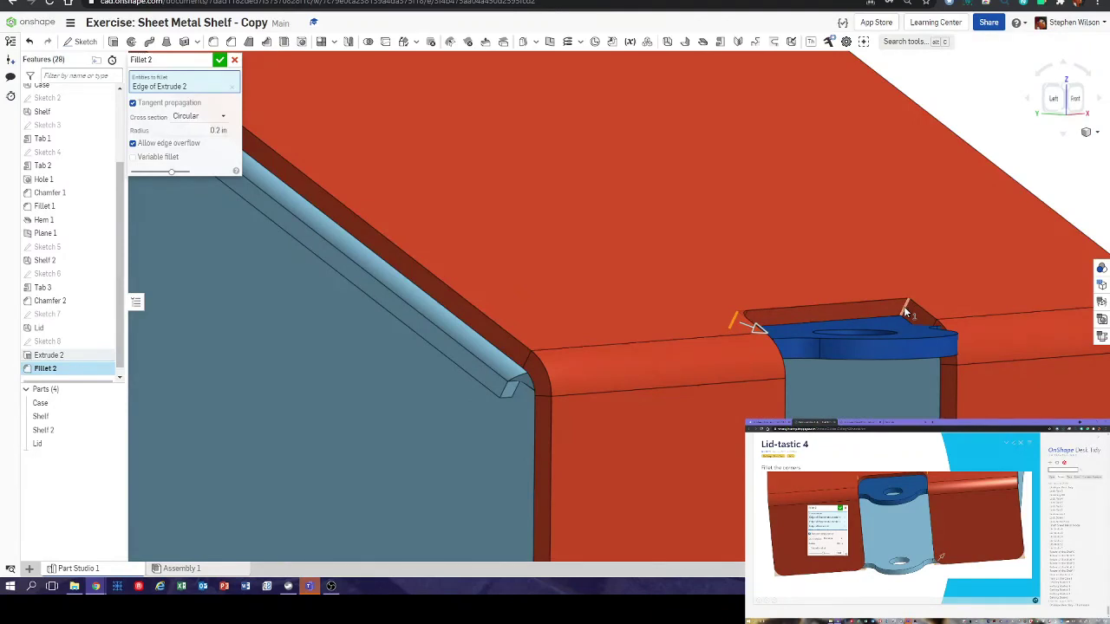
click(904, 306)
- Add the two lower corner edges of the lid's front opening to the fillet and accept it
scroll(914, 371, down, 5)
right_drag(914, 371, 800, 388)
scroll(799, 389, up, 5)
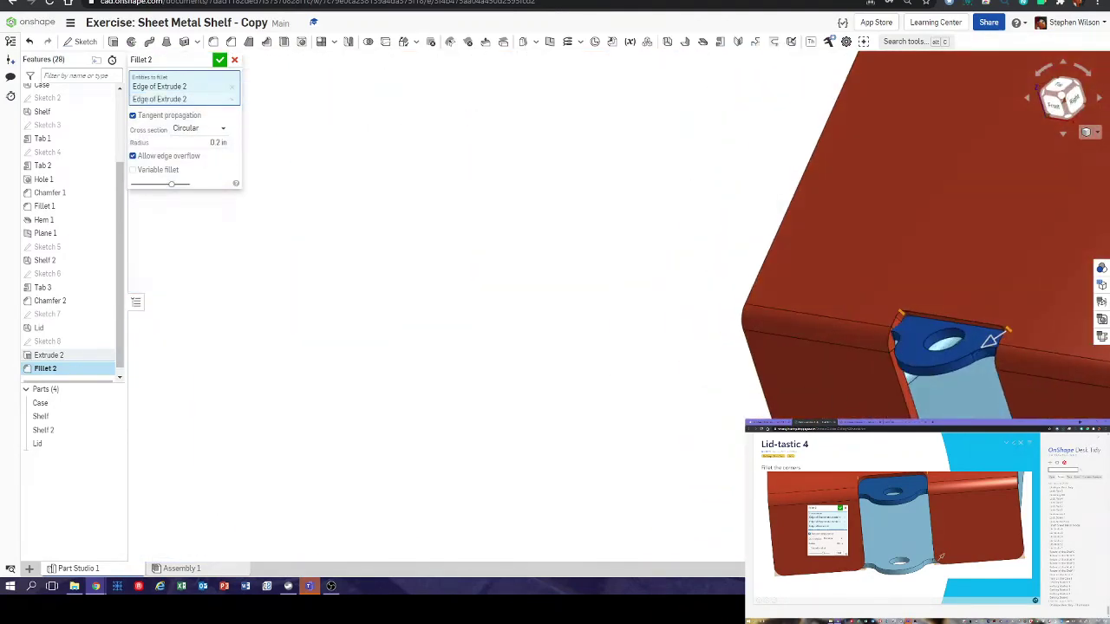
click(978, 401)
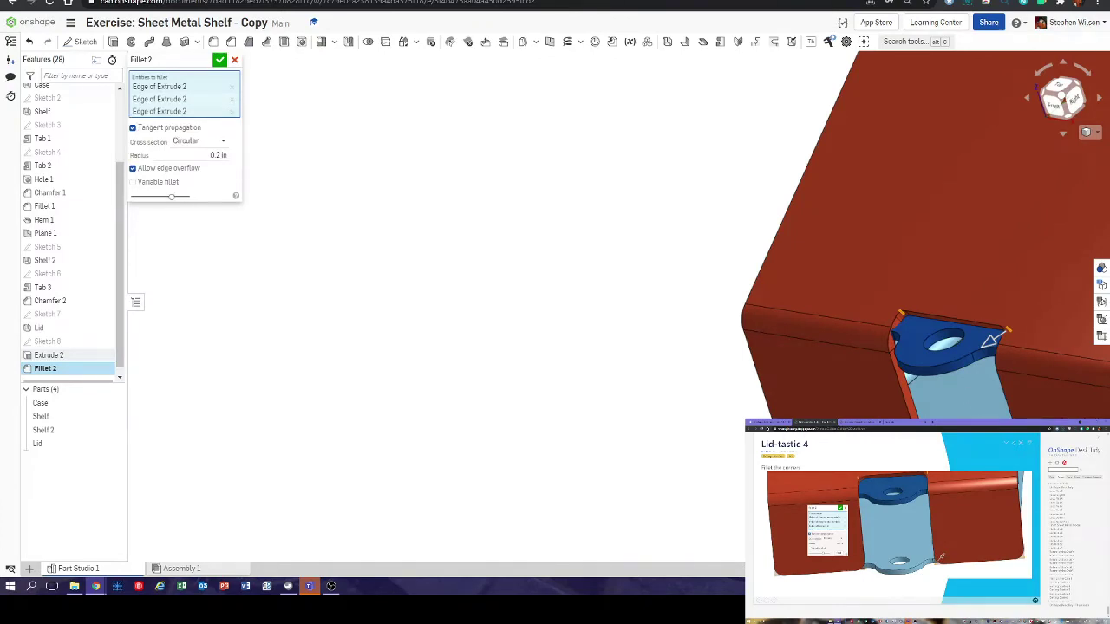
right_drag(936, 407, 671, 268)
click(673, 268)
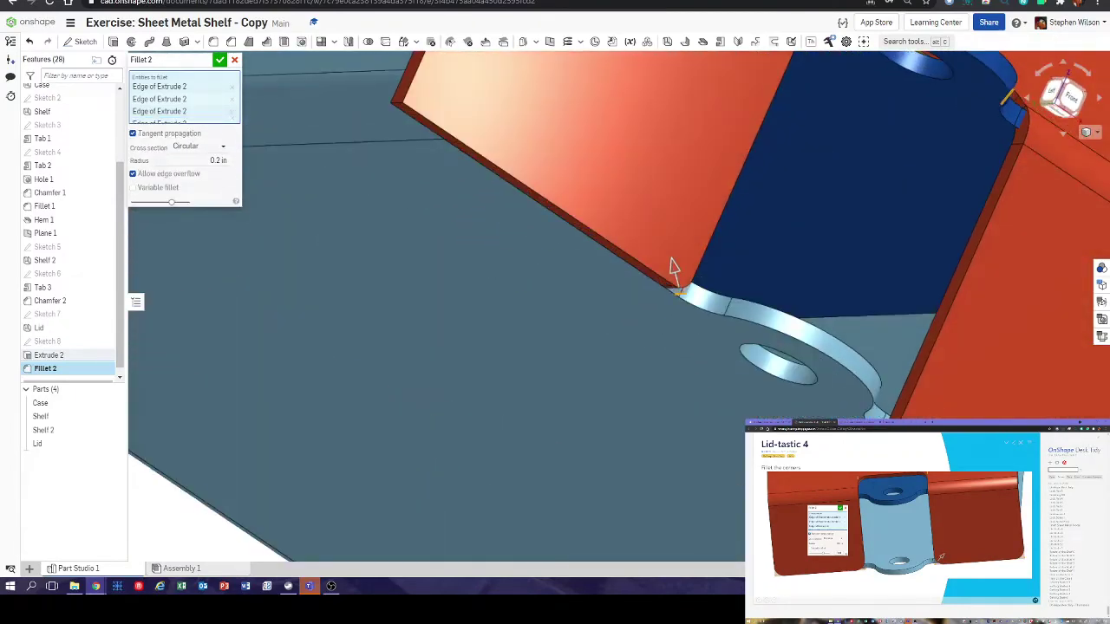
click(219, 59)
- Hide the lid and start a new sketch on the top face of the first shelf
right_drag(882, 240, 795, 258)
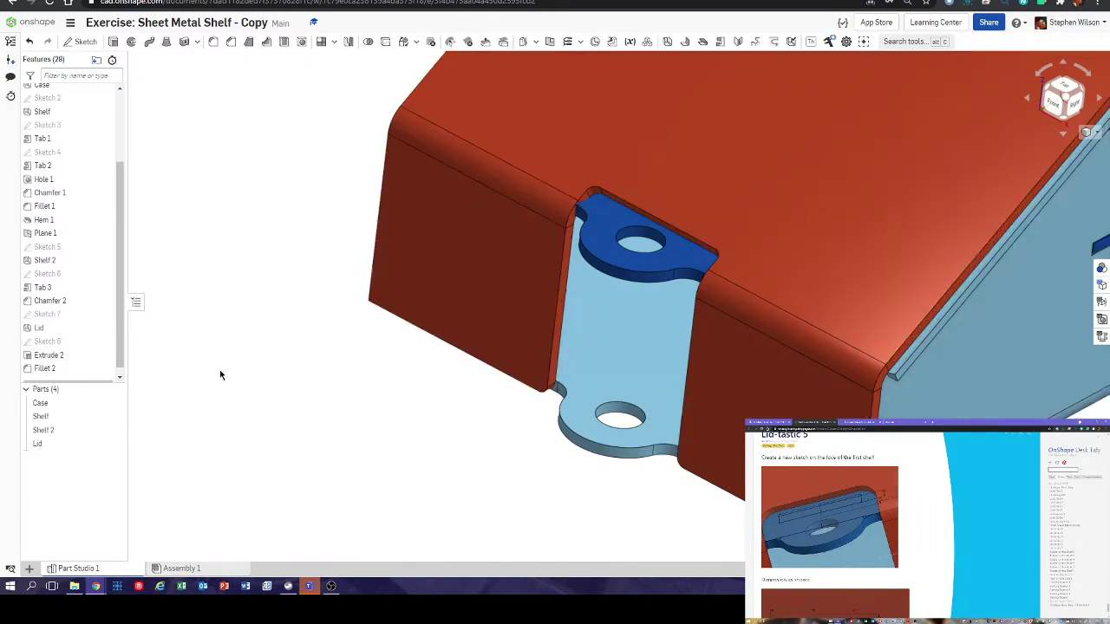
click(118, 443)
right_drag(465, 375, 636, 254)
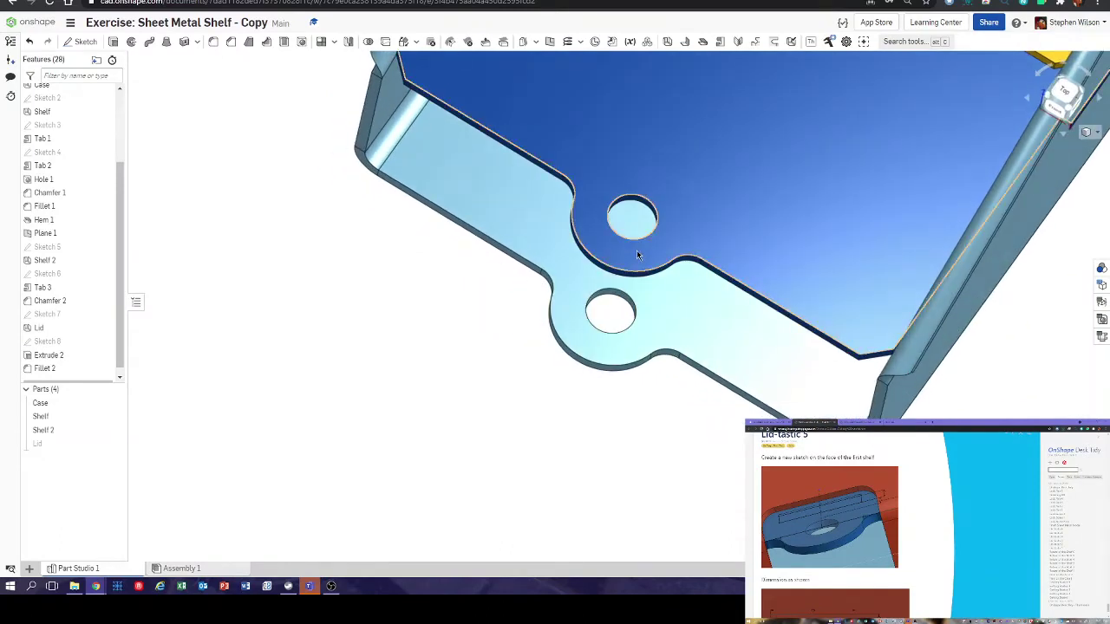
click(84, 42)
click(728, 180)
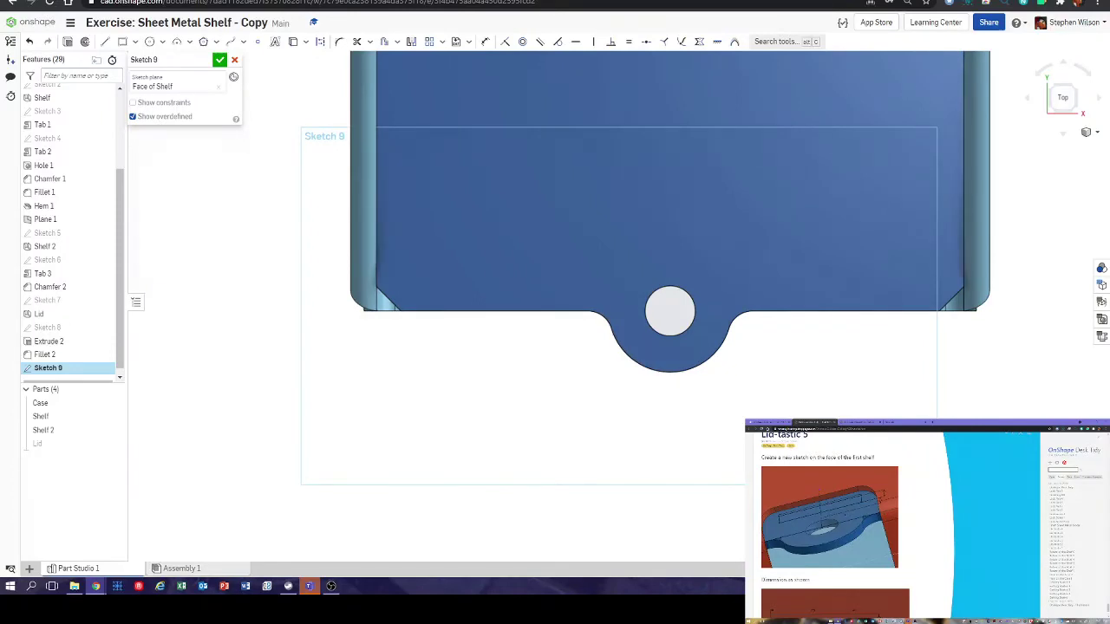
scroll(835, 555, down, 3)
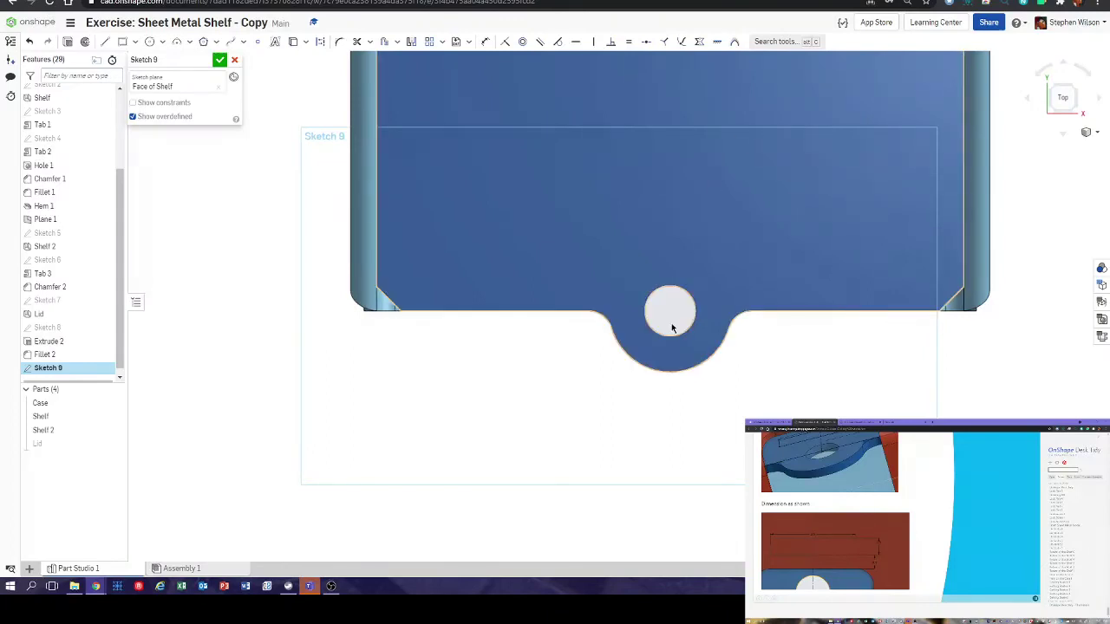
- Draw a vertical construction line about 4 in long from the centre of the shelf tab's hole into the shelf
click(105, 41)
click(320, 42)
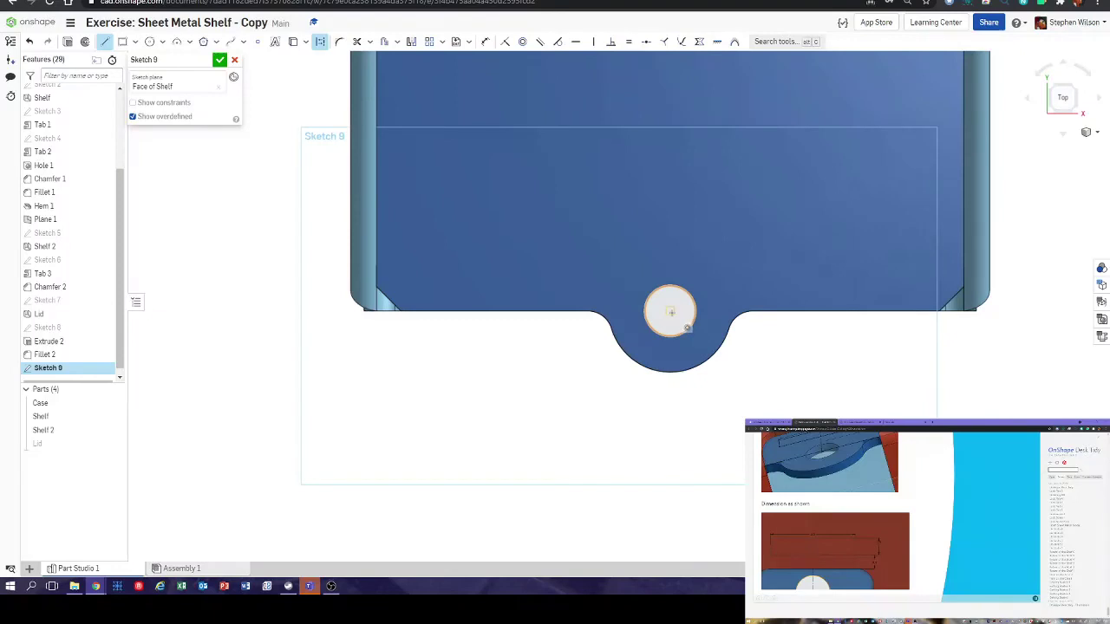
click(670, 310)
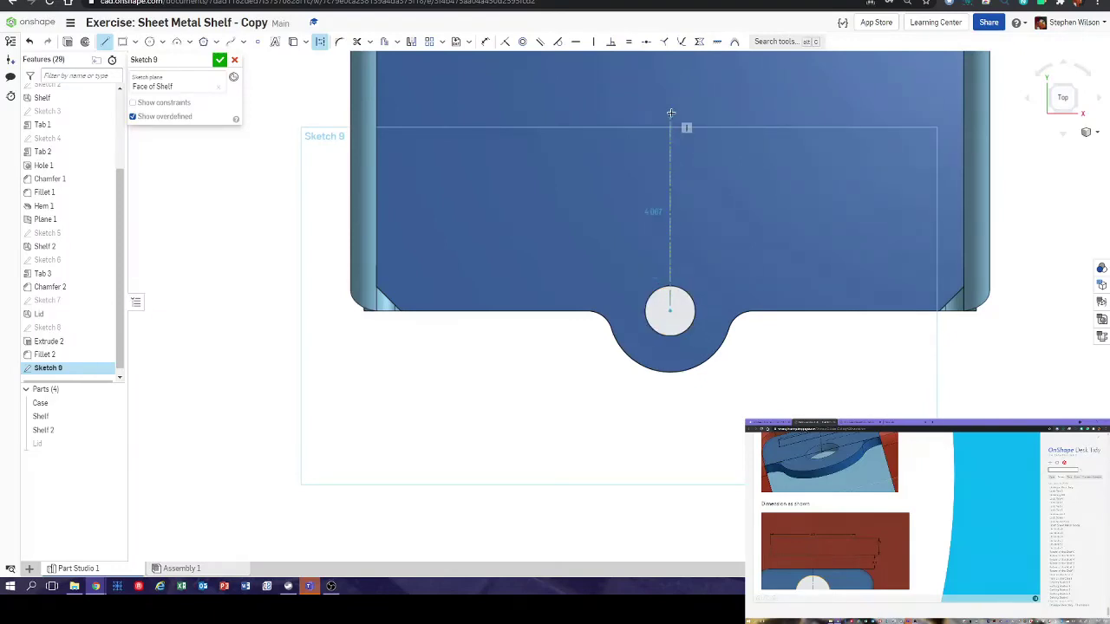
click(670, 112)
key(Escape)
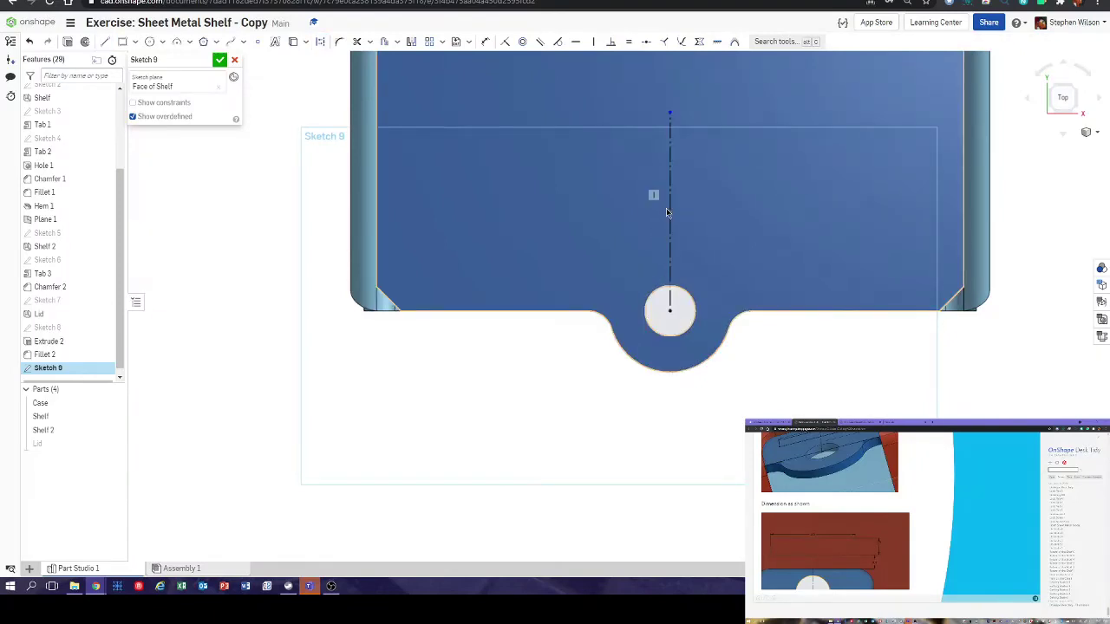
- Sketch a corner rectangle about 3.4 in wide and 0.6 in high across the construction line, just behind the tab's hole
key(g)
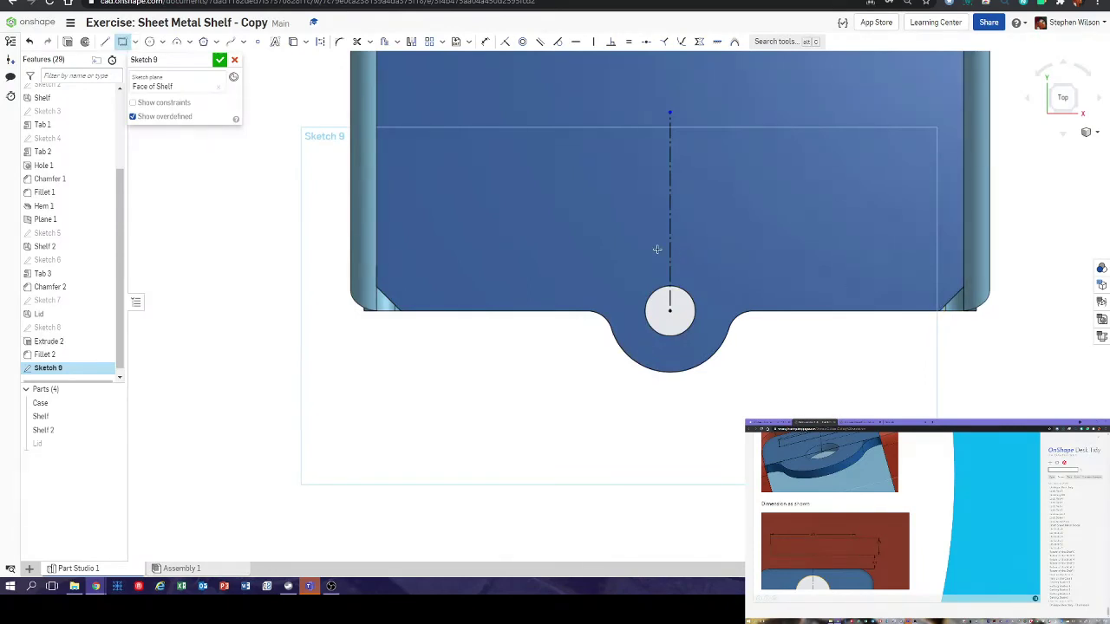
click(593, 236)
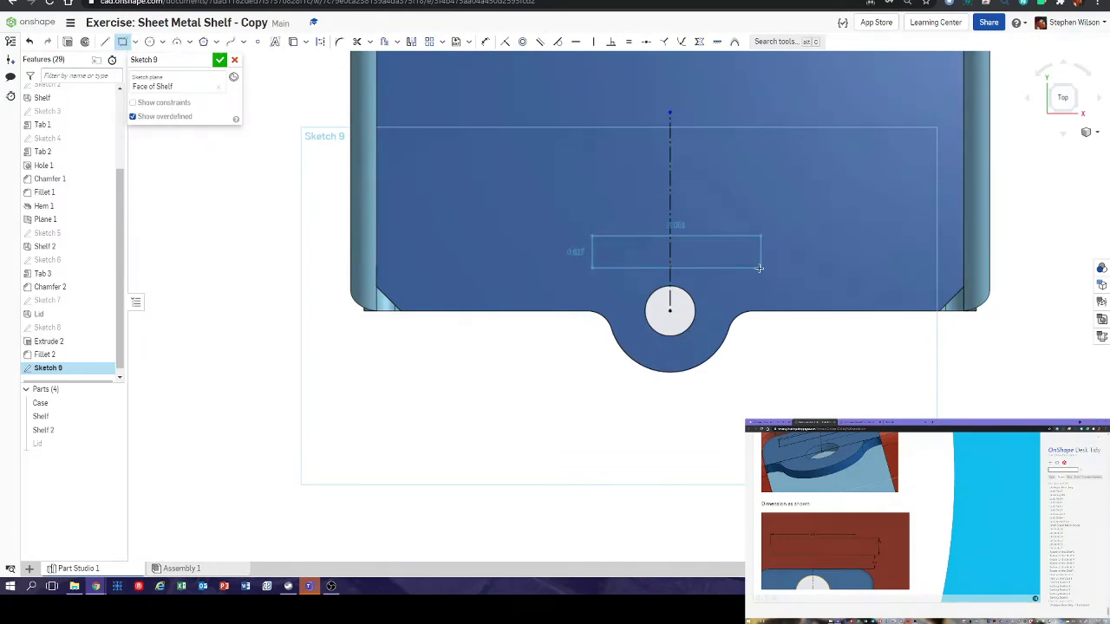
click(760, 267)
- Dimension the rectangle's width as 2.5 in
click(485, 42)
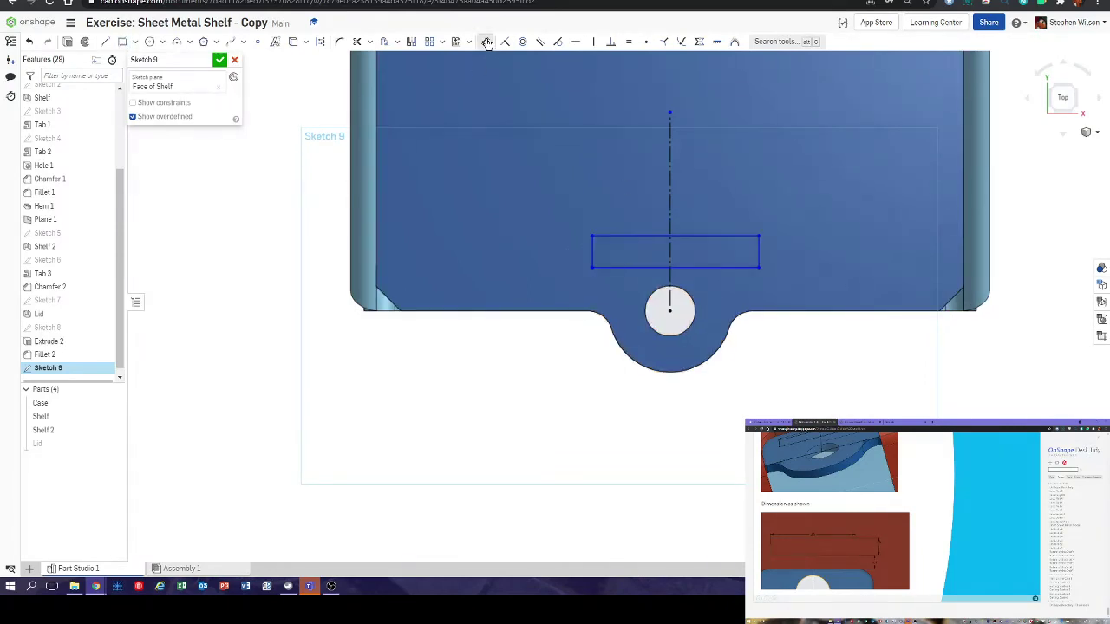
click(652, 236)
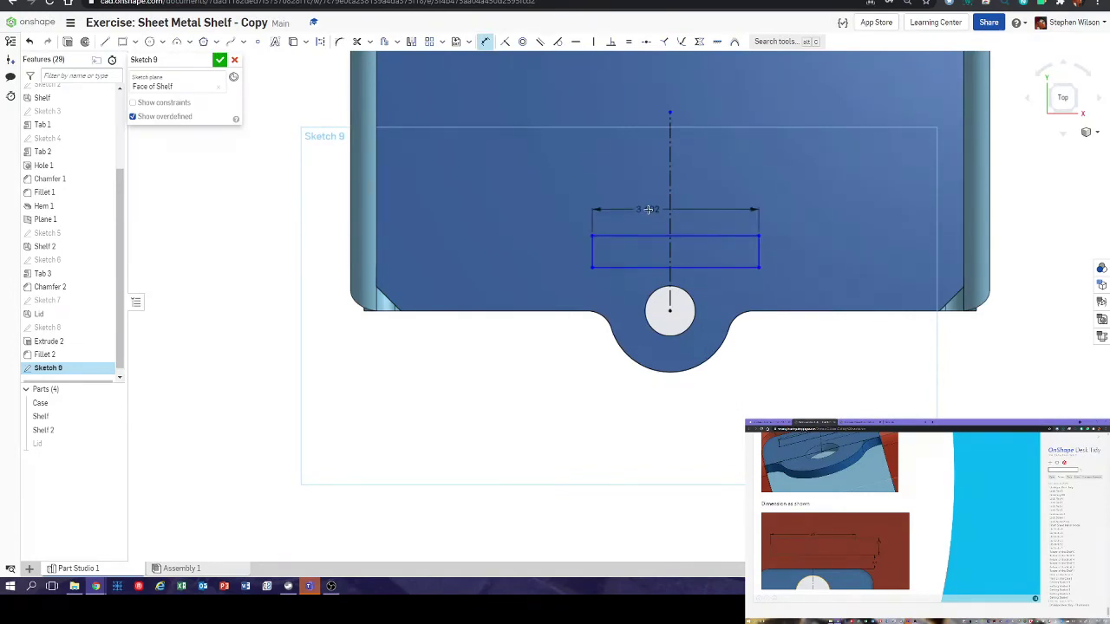
click(661, 213)
text(5)
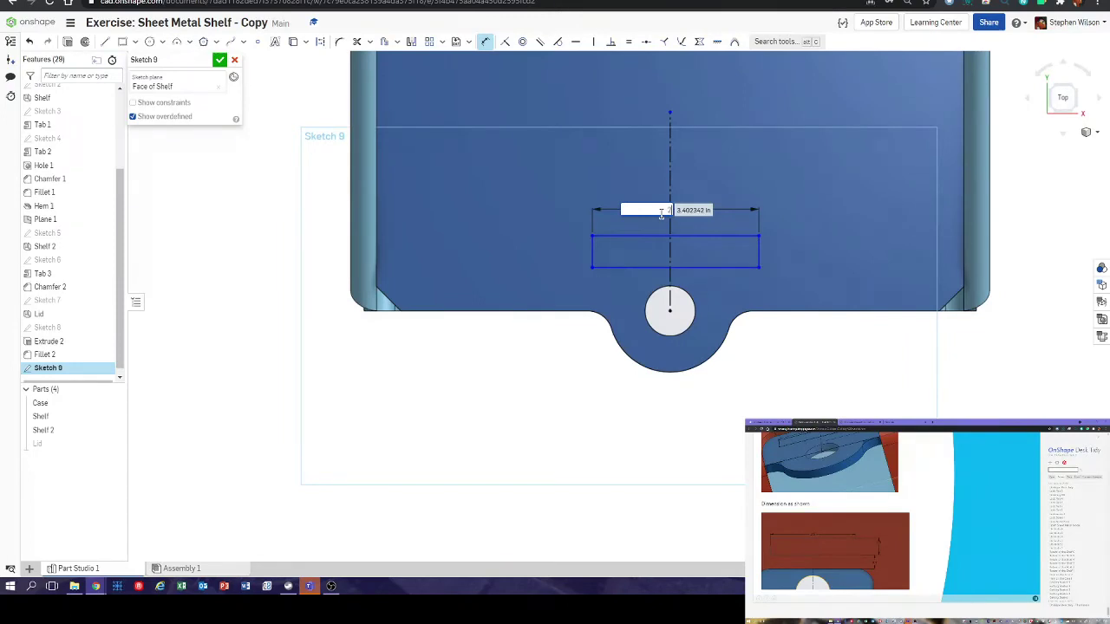
key(Return)
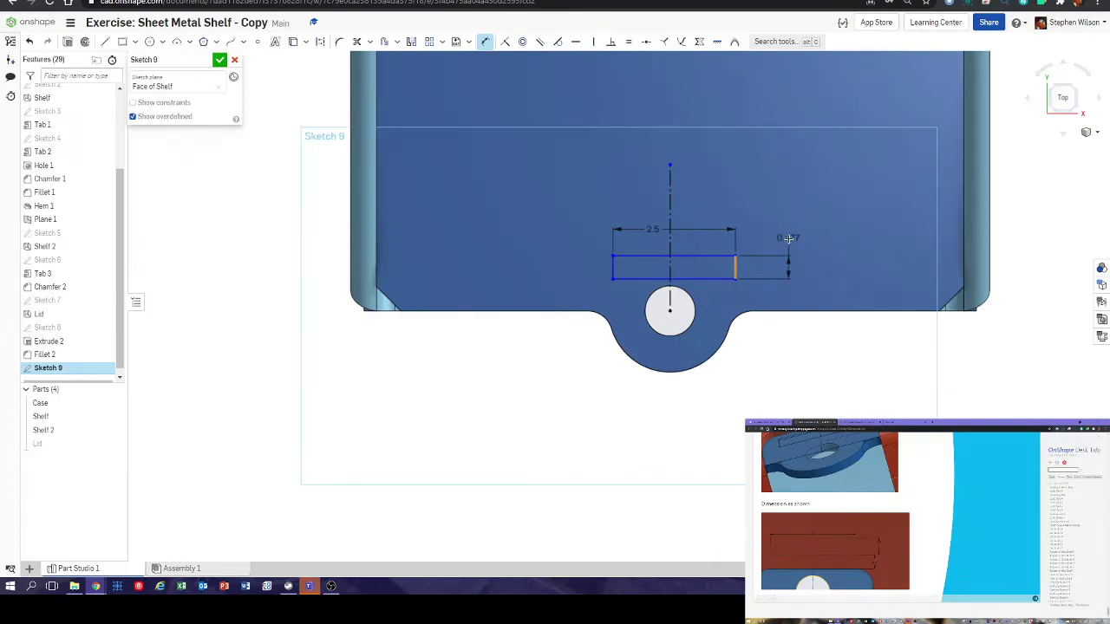
- Dimension the rectangle's height as 0.5 in and place the dimension label above its extension lines
key(Escape)
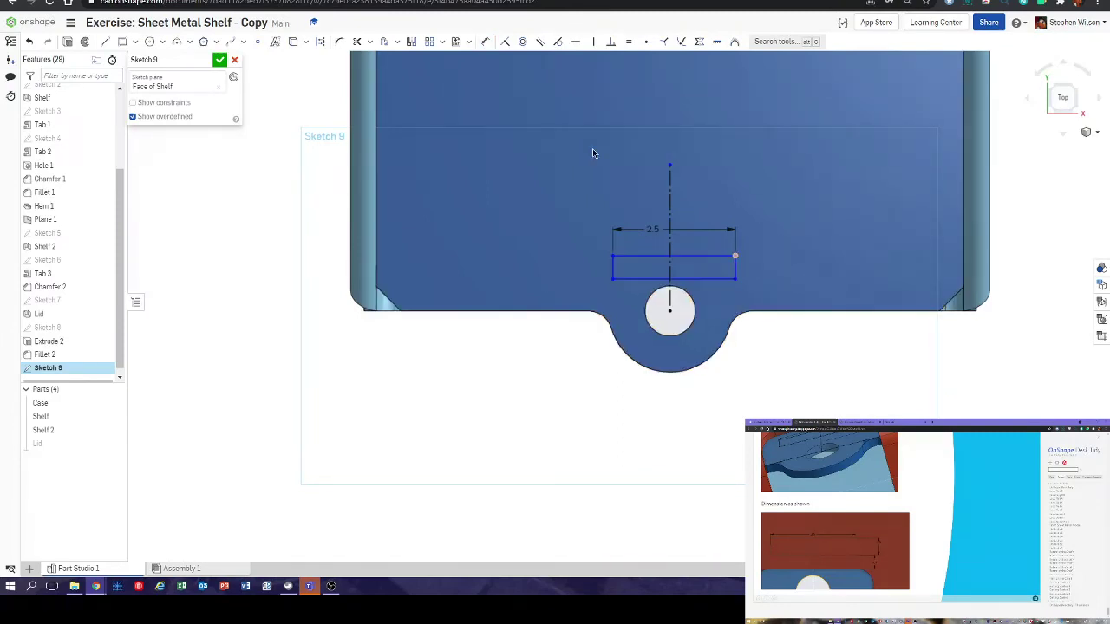
click(483, 41)
click(735, 270)
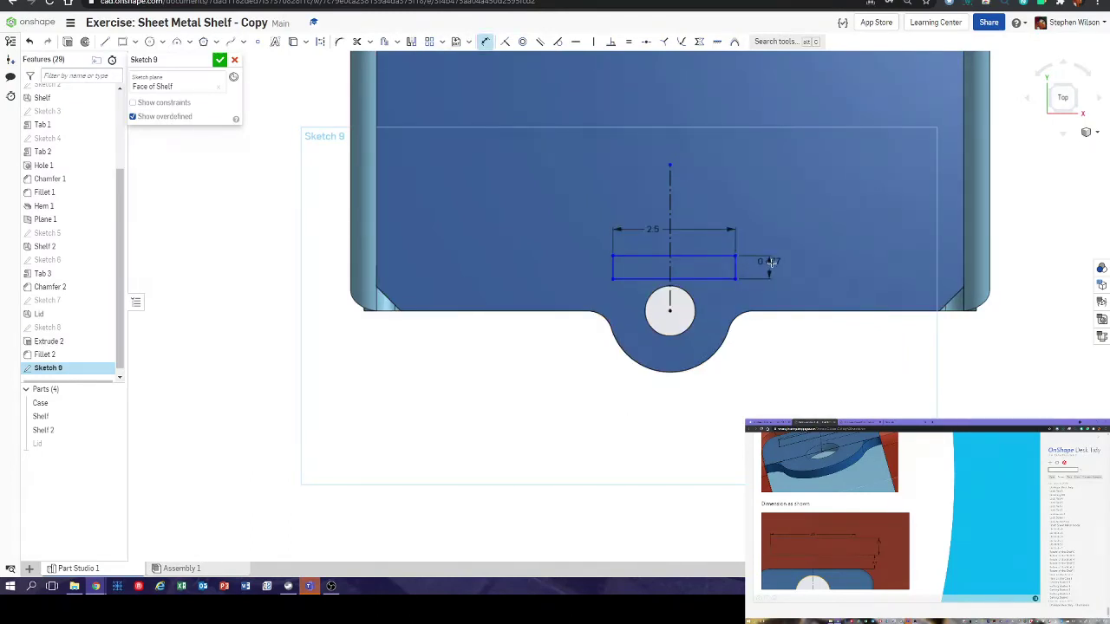
click(796, 266)
text(0.5)
key(Return)
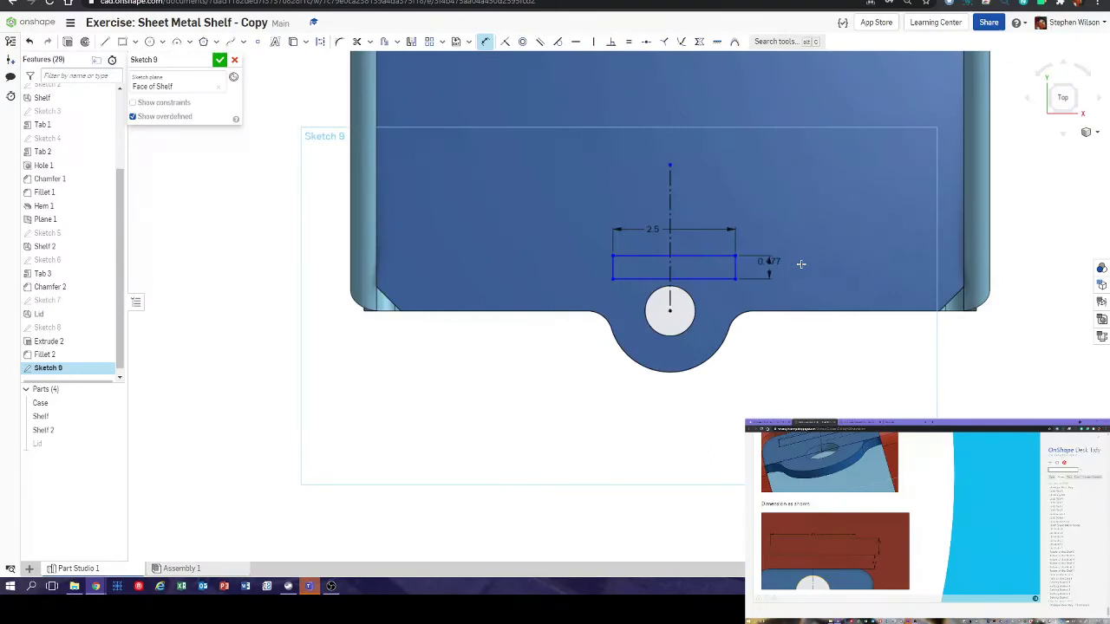
key(Escape)
drag(768, 261, 773, 235)
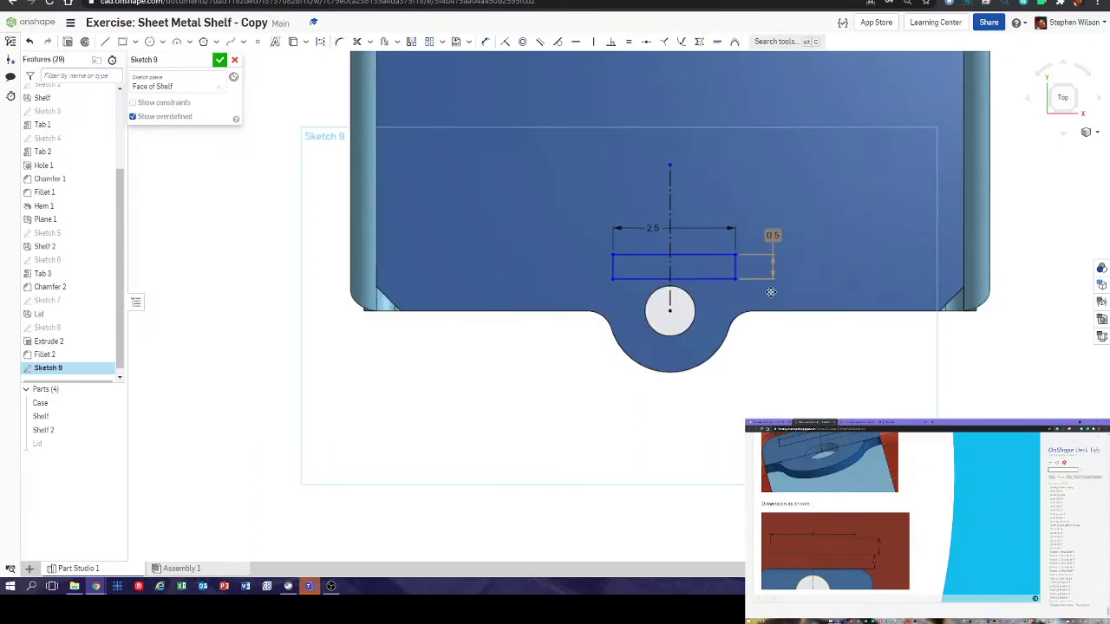
click(825, 347)
- Show the lid again and dimension the rectangle 0.4 in from the straight back edge of the lid's opening
click(484, 42)
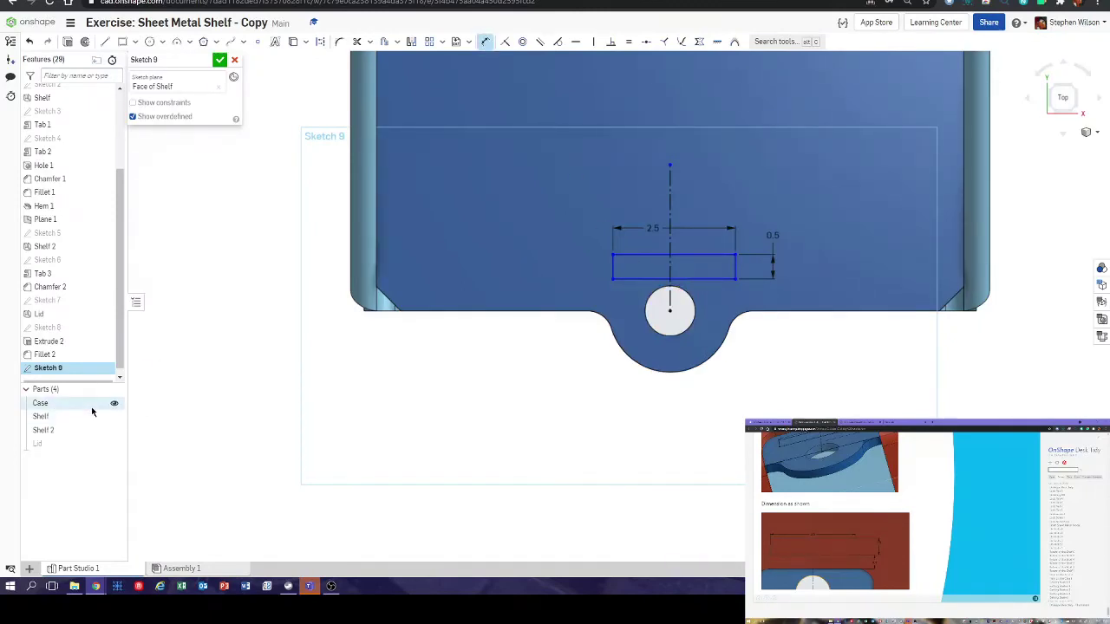
click(113, 443)
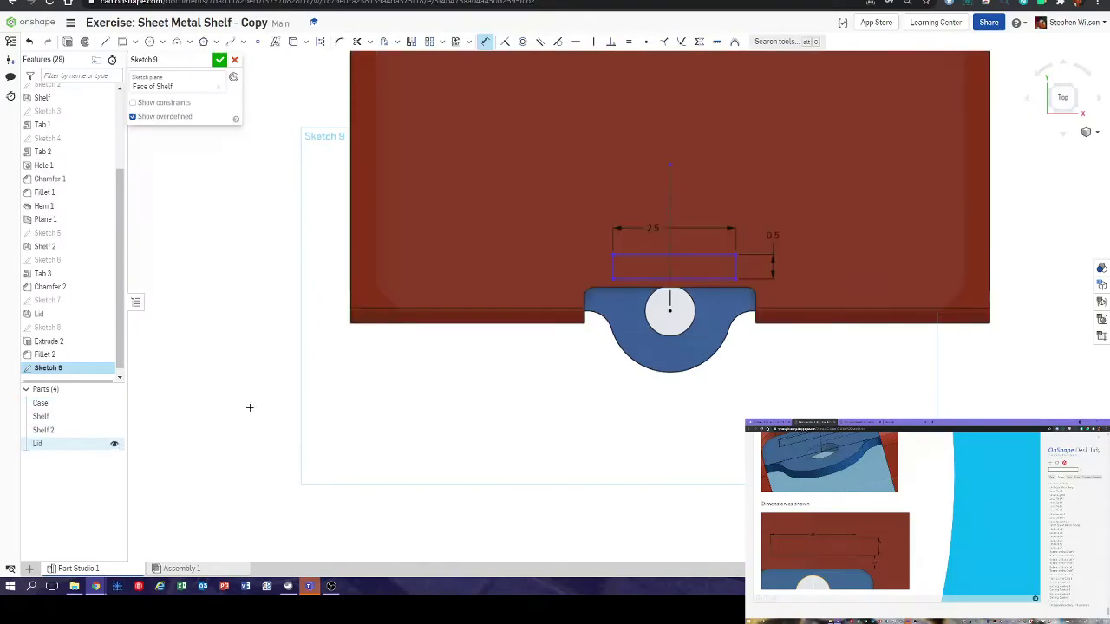
click(713, 286)
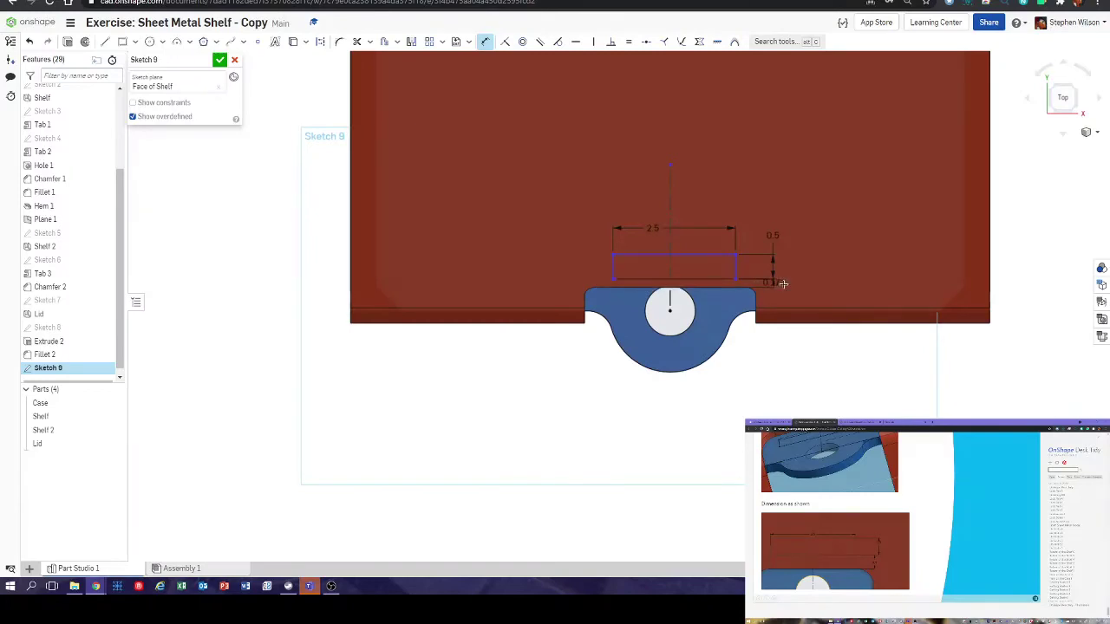
click(811, 309)
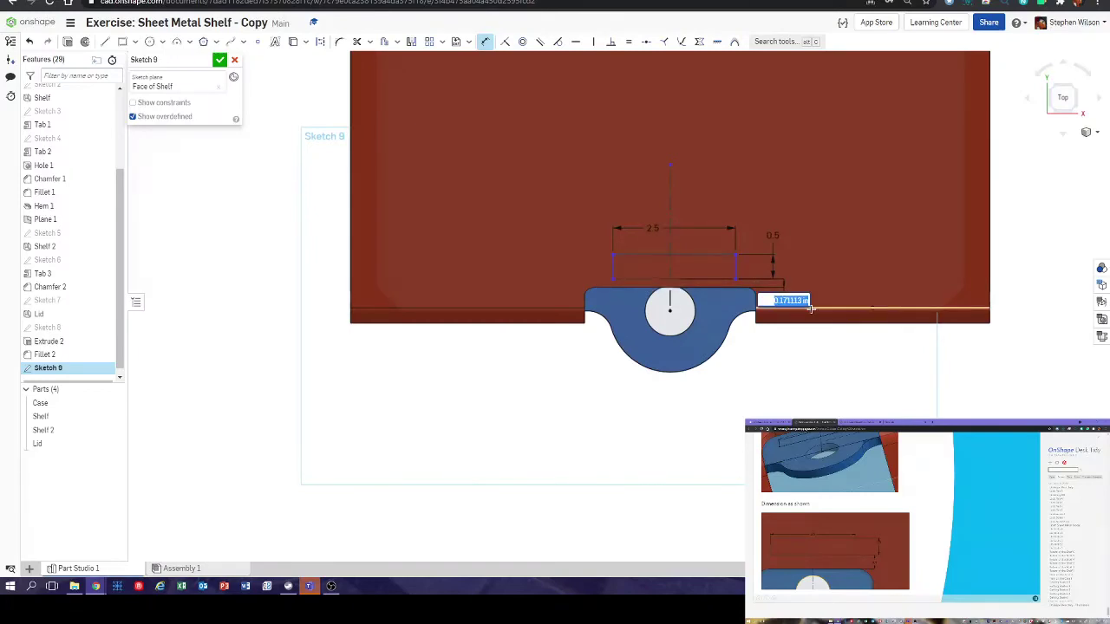
text(0.4)
key(Return)
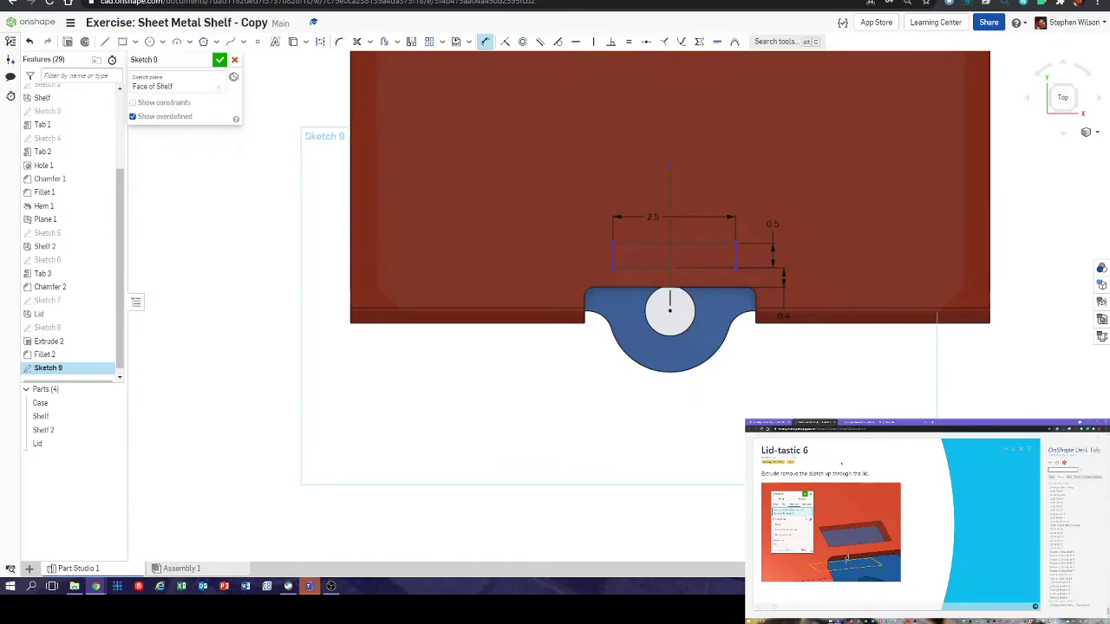
- Finish the slot sketch and extrude-remove it 1 in blind in the opposite direction, up through the lid, with Lid as merge scope
click(220, 60)
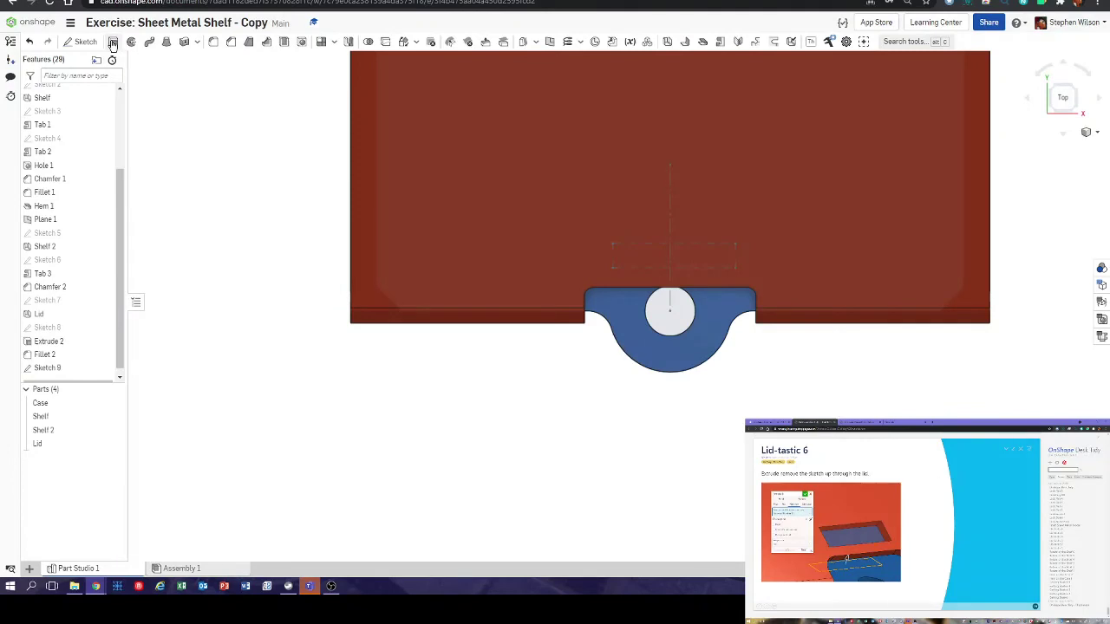
click(113, 43)
click(189, 87)
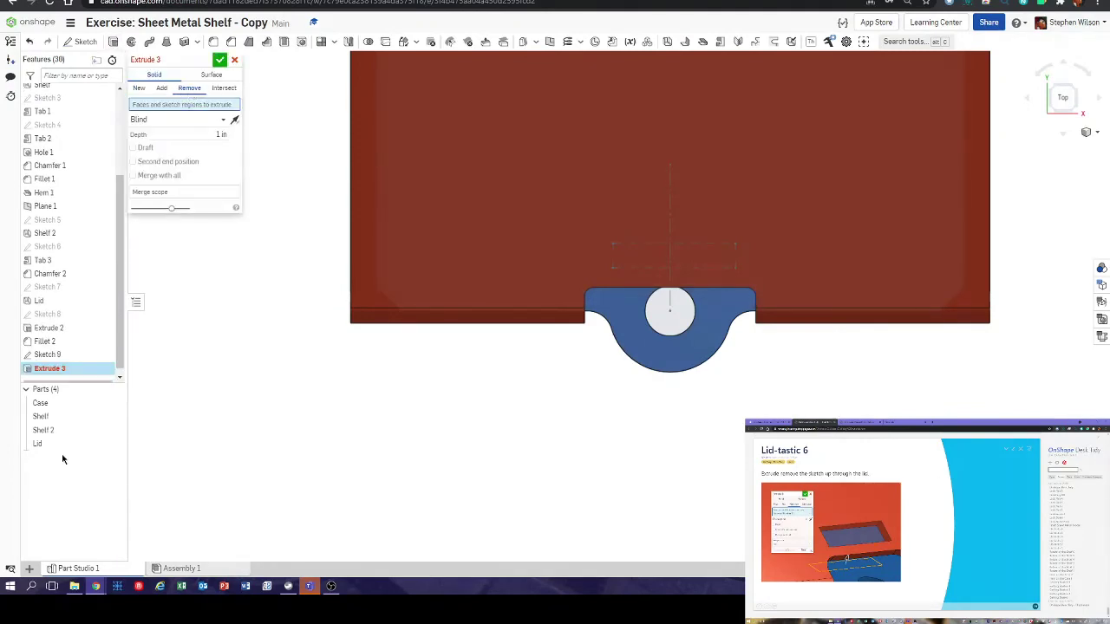
click(70, 354)
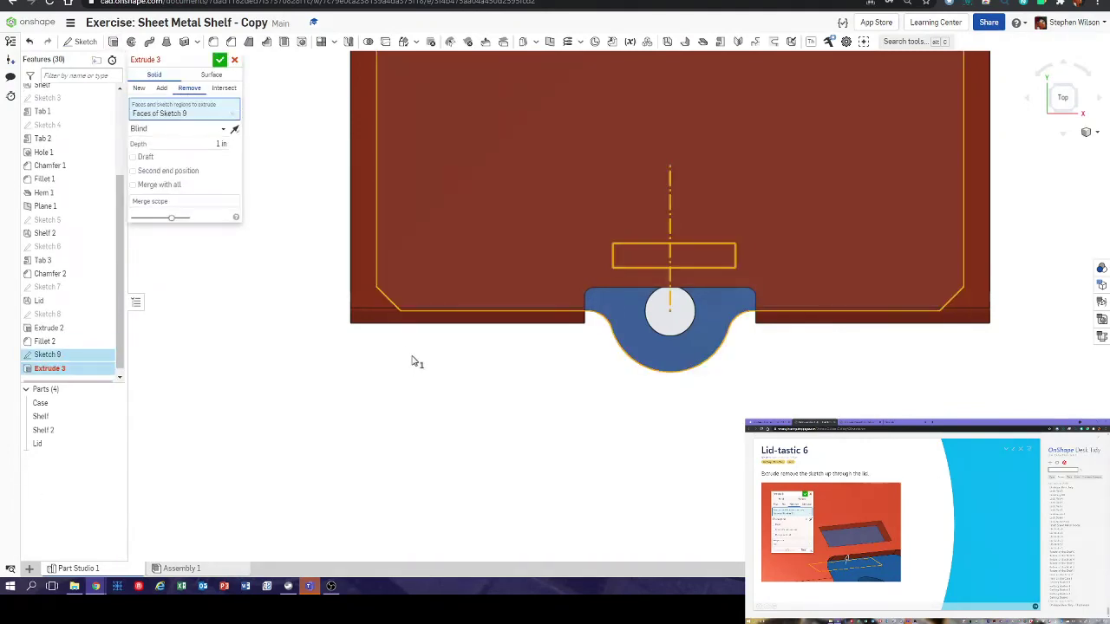
right_drag(416, 362, 432, 299)
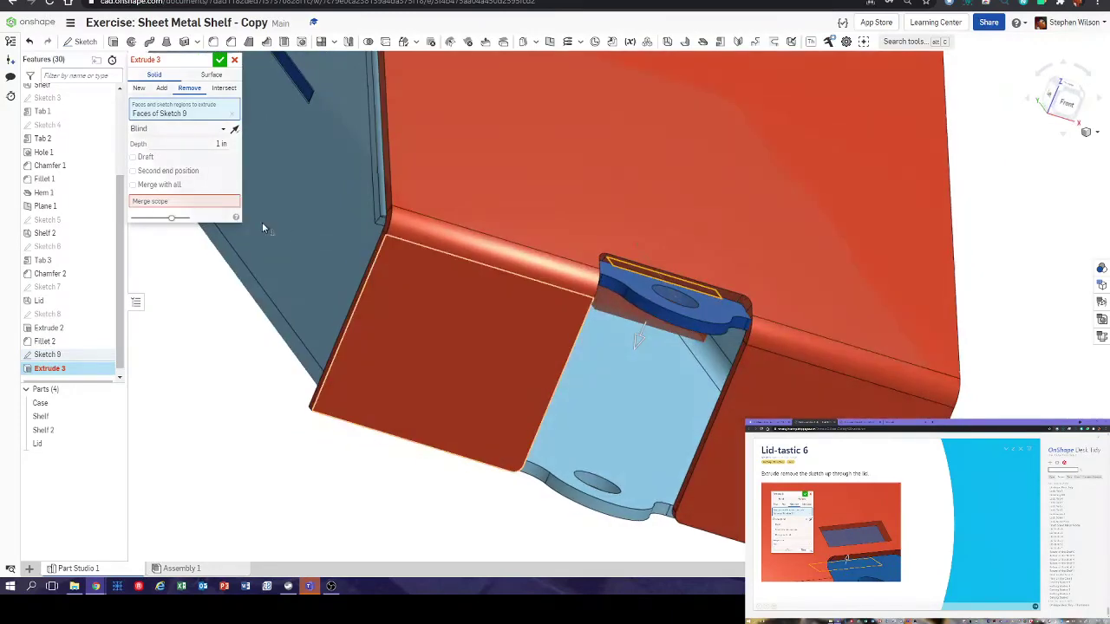
click(165, 201)
click(535, 178)
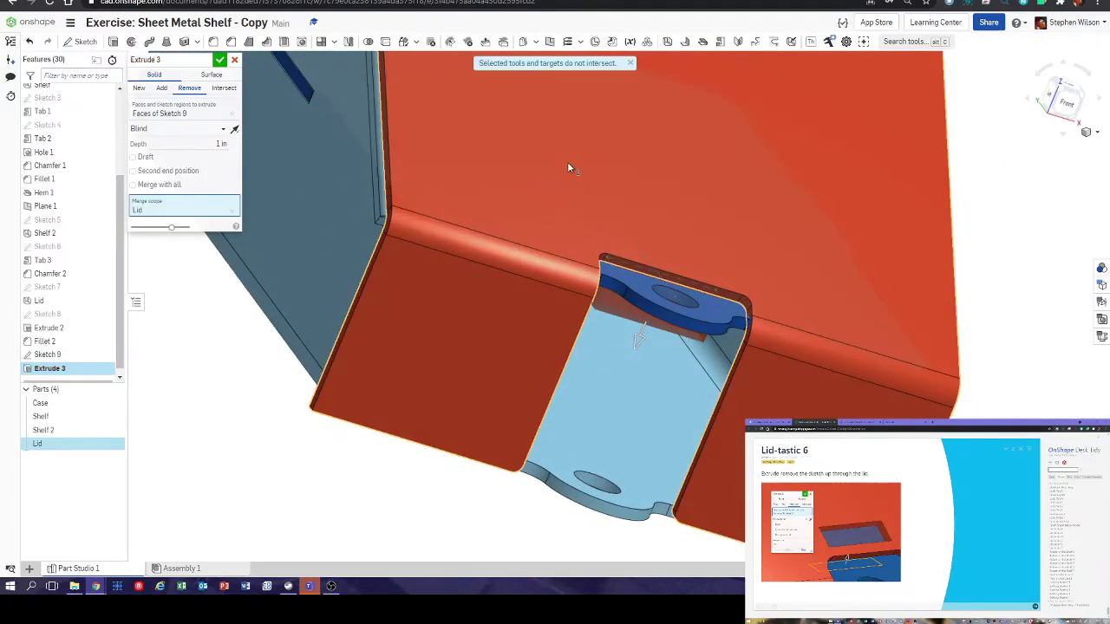
scroll(521, 171, down, 2)
scroll(521, 170, down, 1)
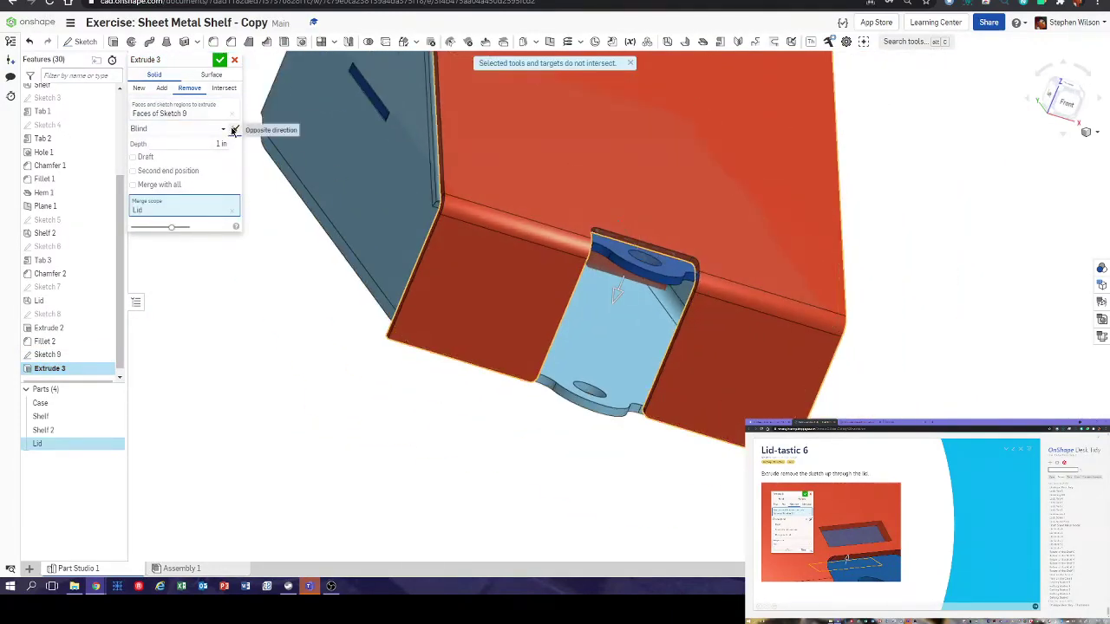
click(235, 129)
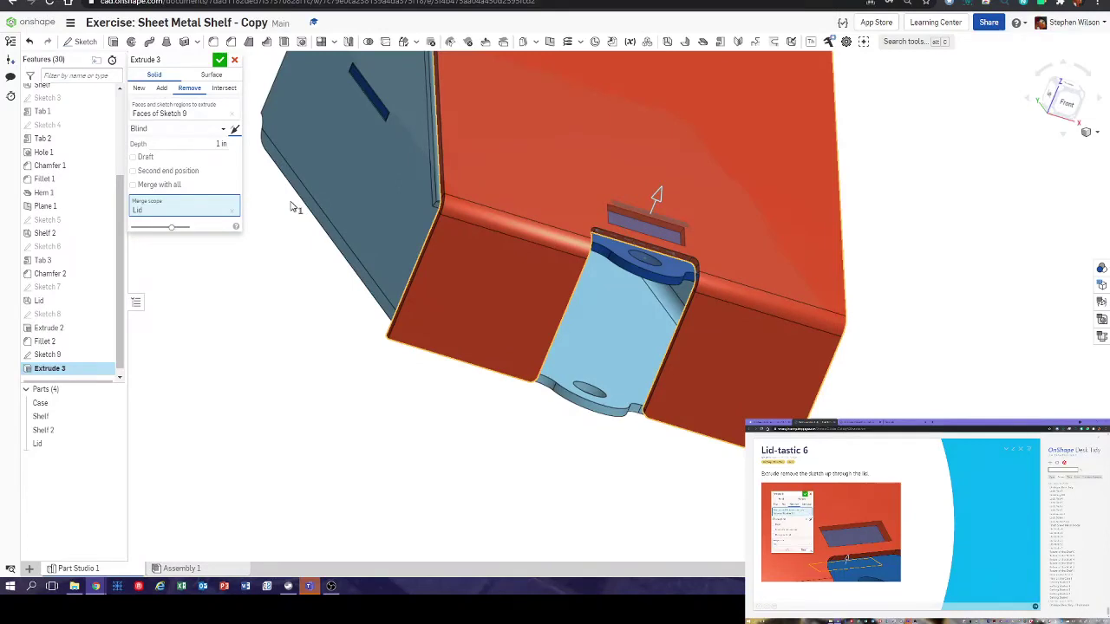
click(220, 61)
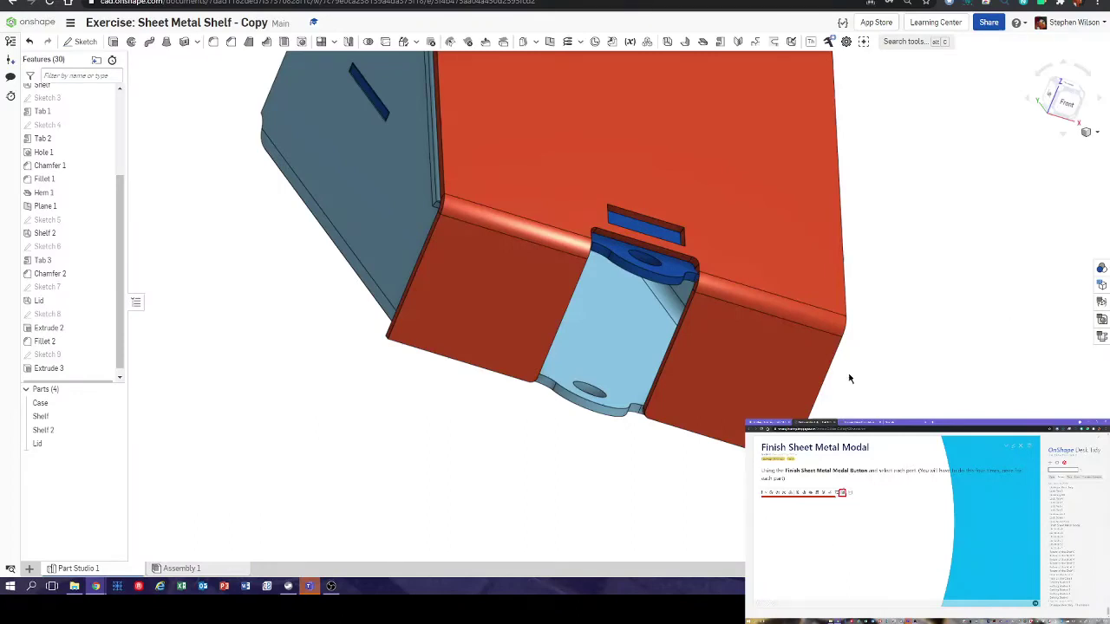
- Examine the lid's new slot and its fit around the front tabs from several angles
right_drag(253, 321, 563, 387)
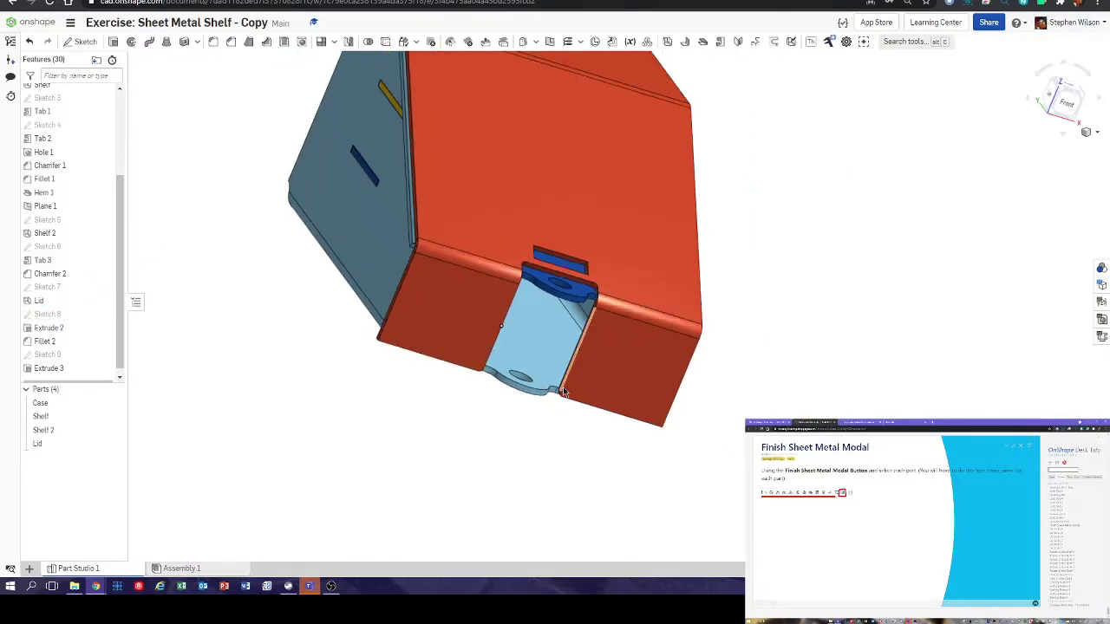
right_drag(821, 310, 451, 295)
scroll(410, 284, up, 5)
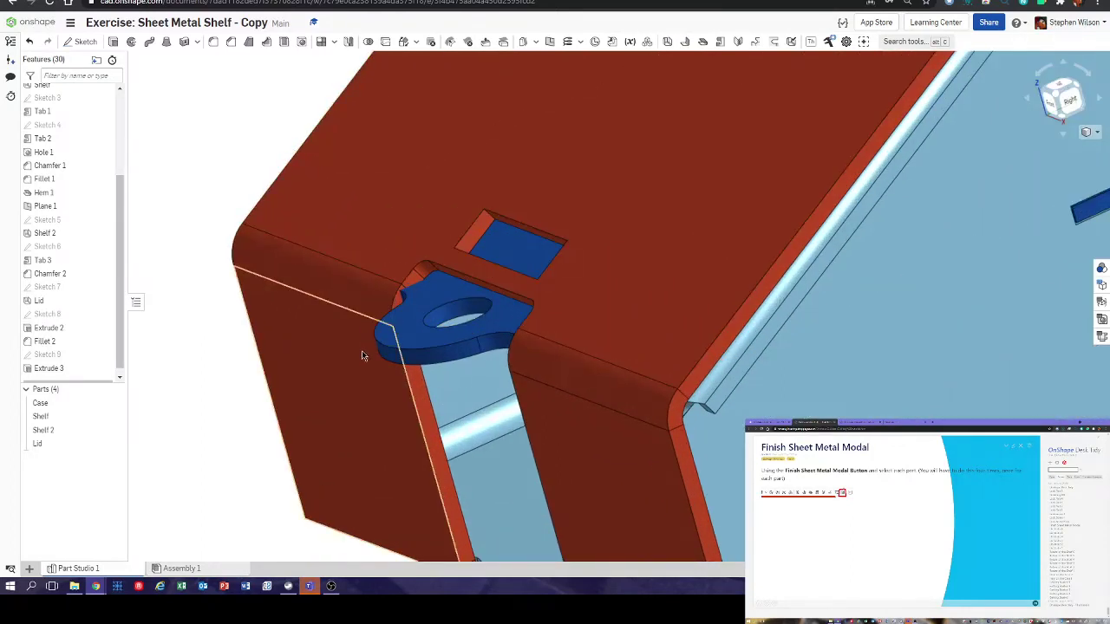
scroll(364, 356, down, 5)
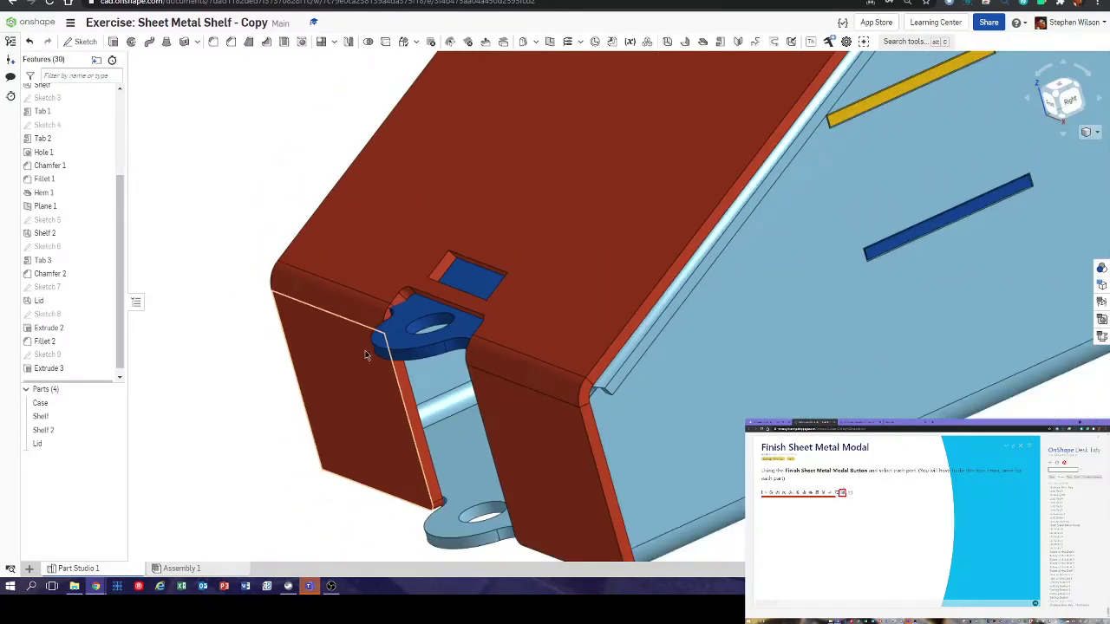
right_drag(483, 301, 643, 298)
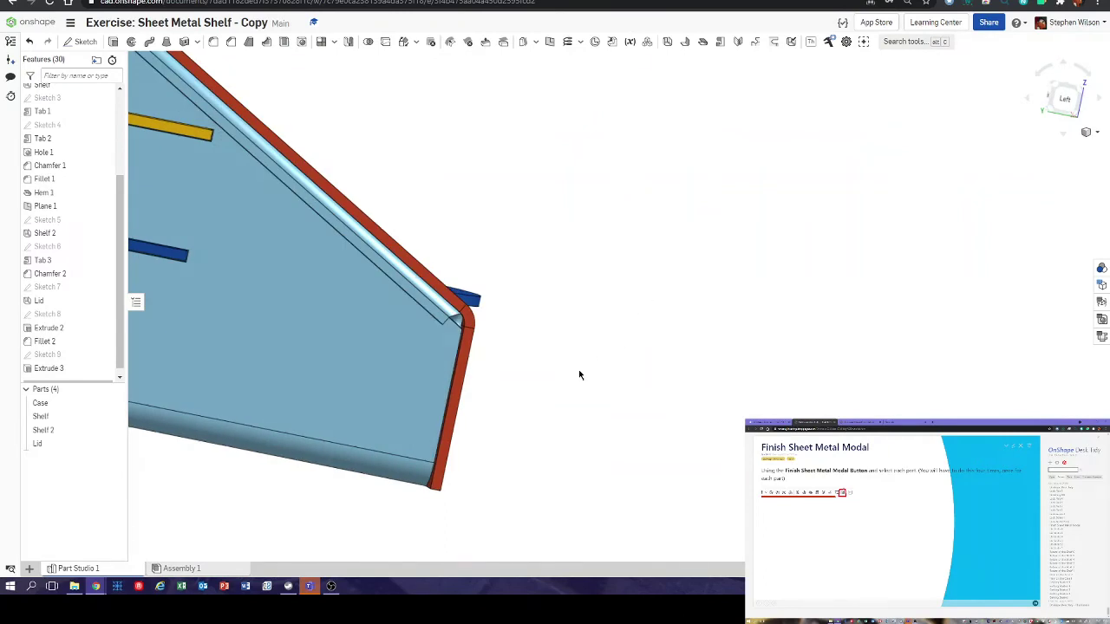
right_drag(589, 367, 584, 352)
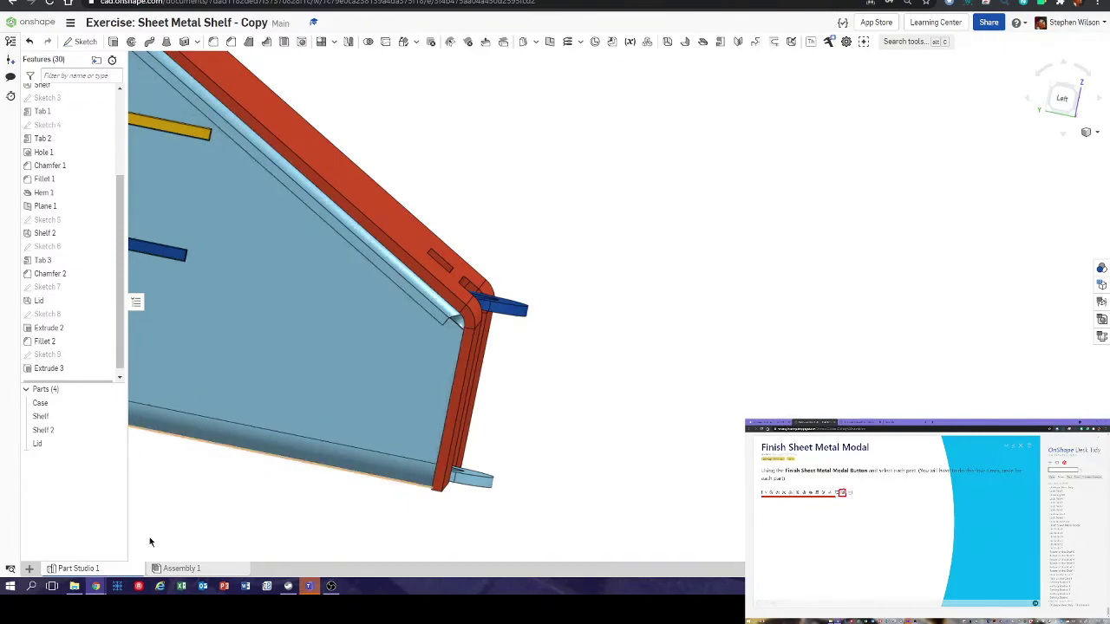
- Finish the sheet metal model of the Case part
scroll(124, 295, down, 1)
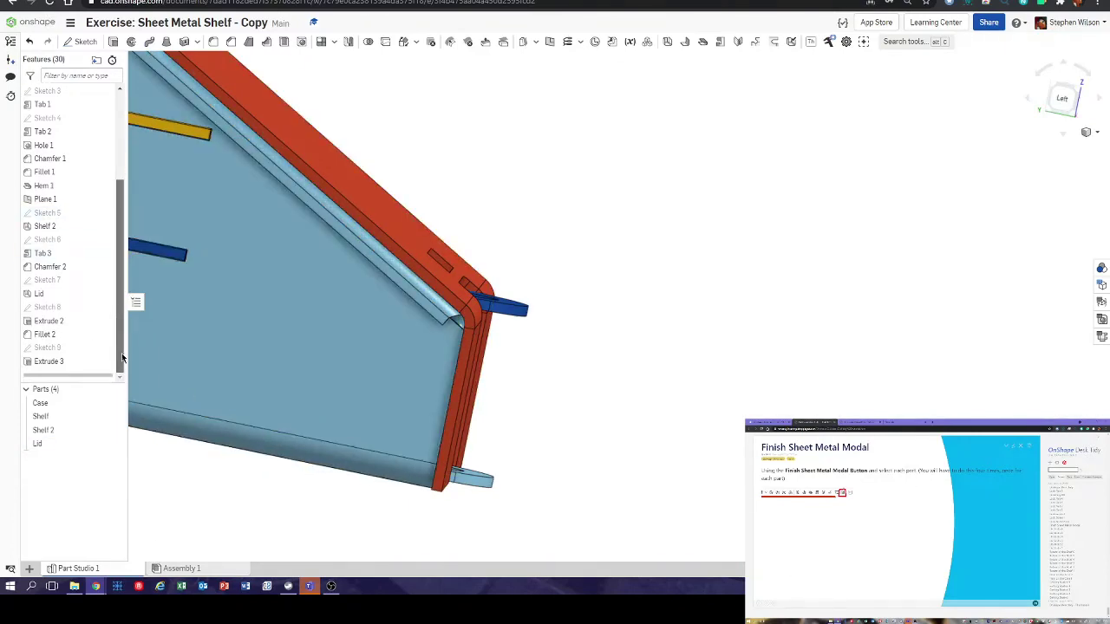
click(793, 42)
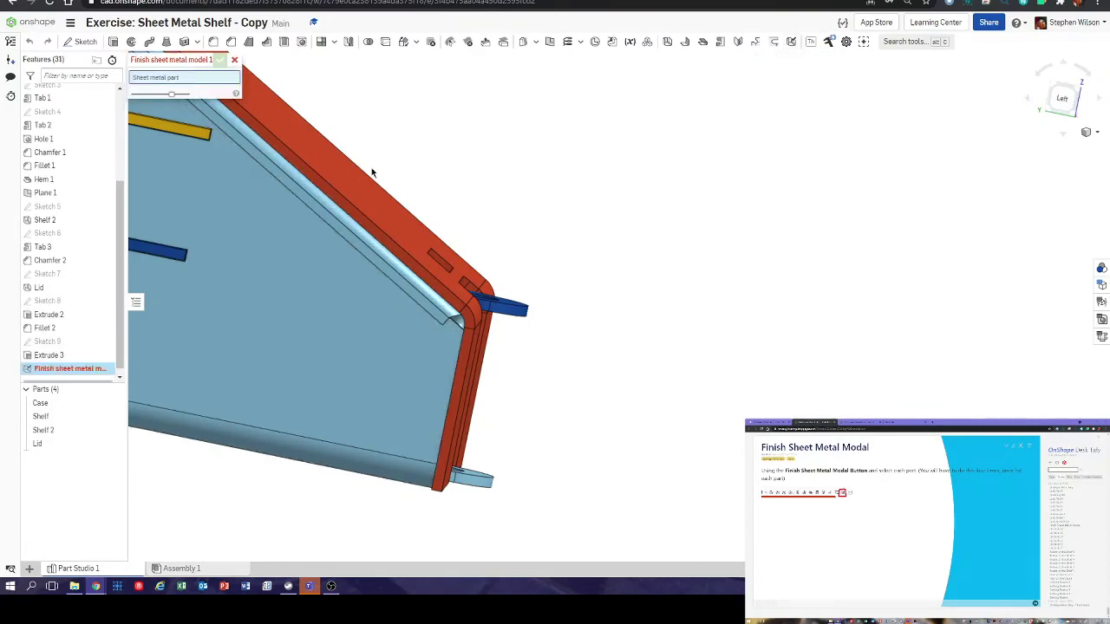
drag(117, 213, 111, 121)
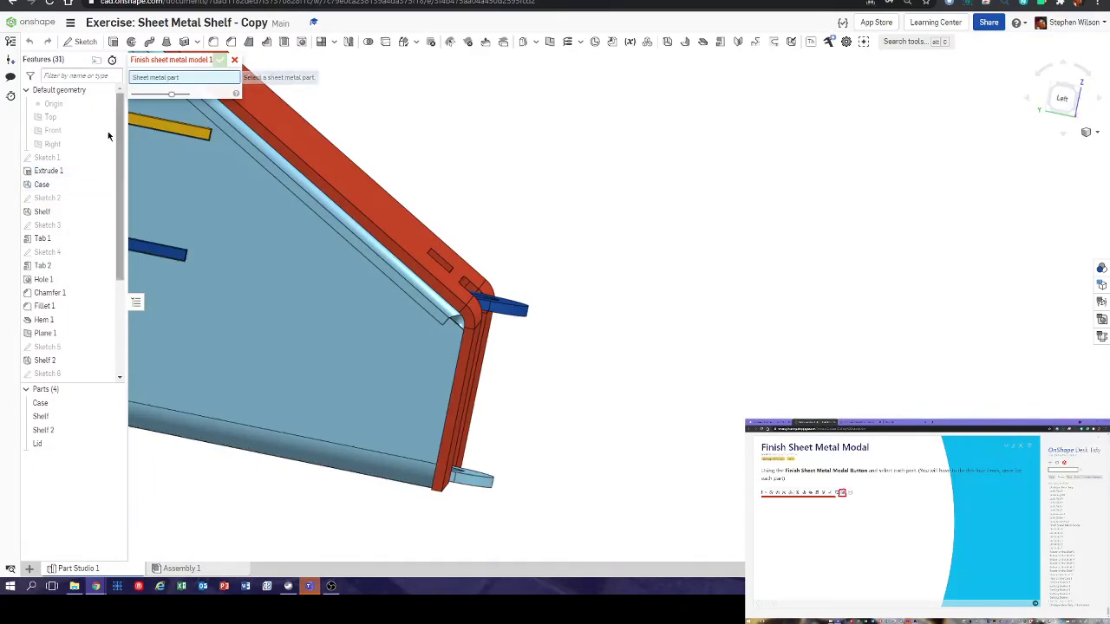
click(60, 184)
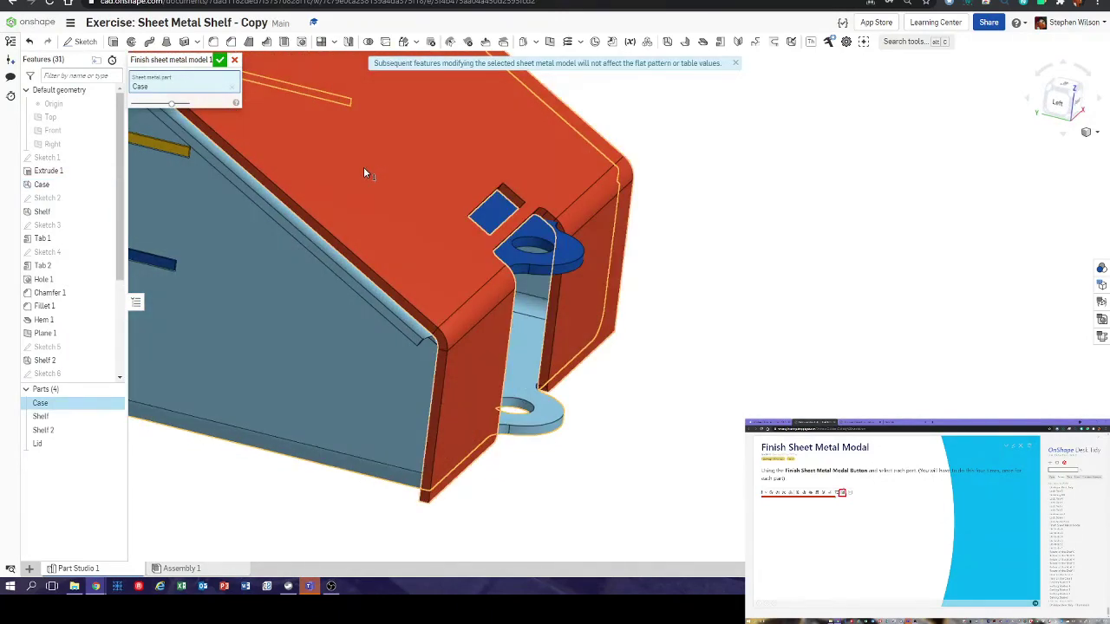
click(360, 169)
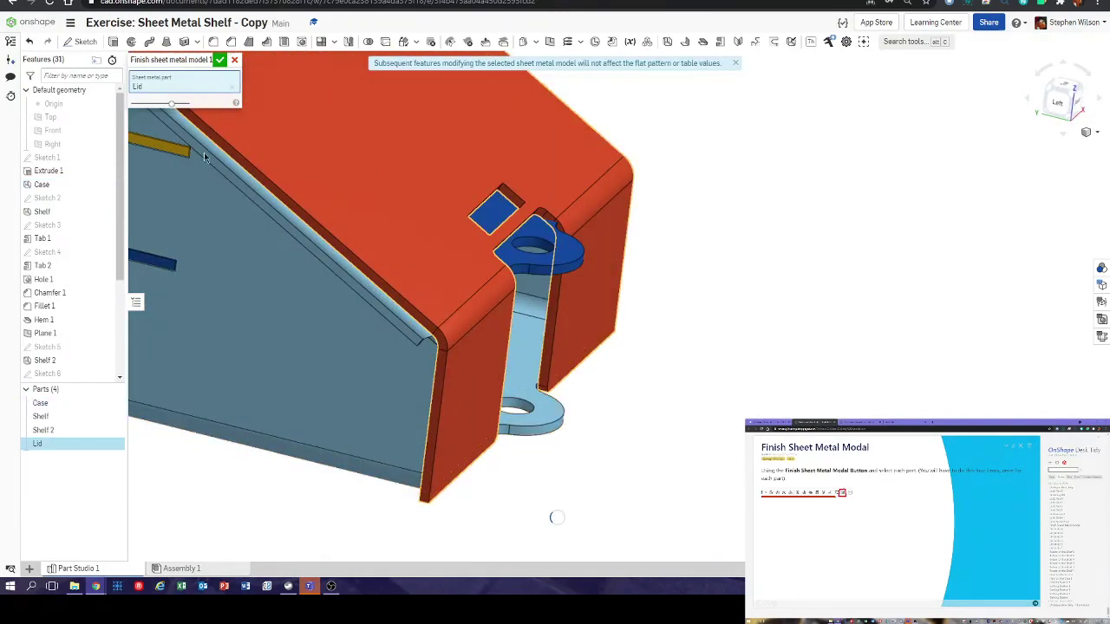
click(226, 223)
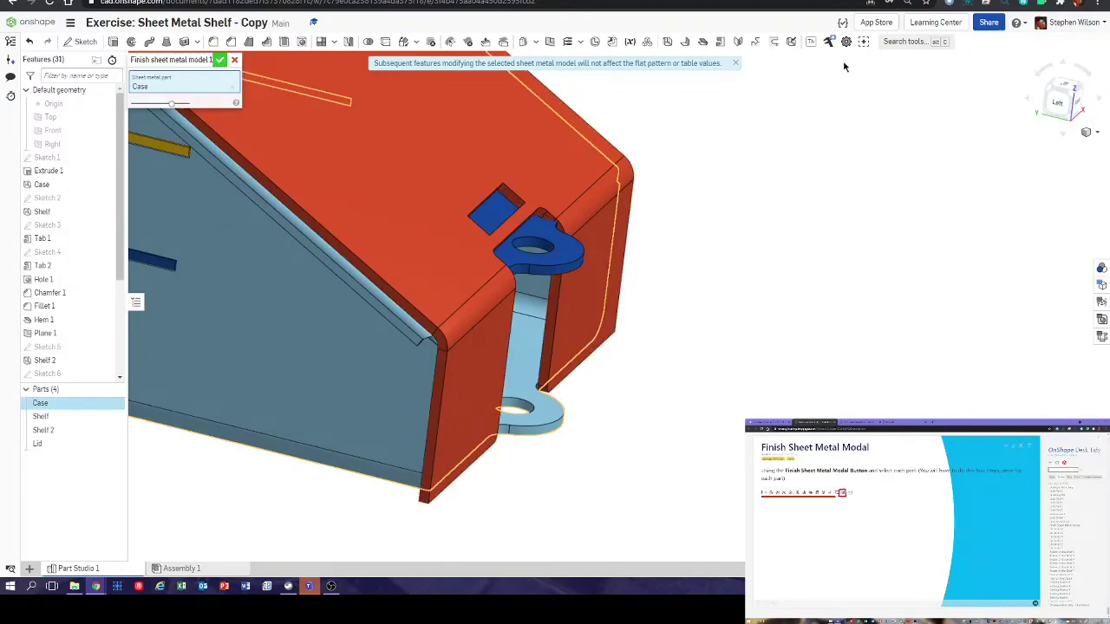
key(Return)
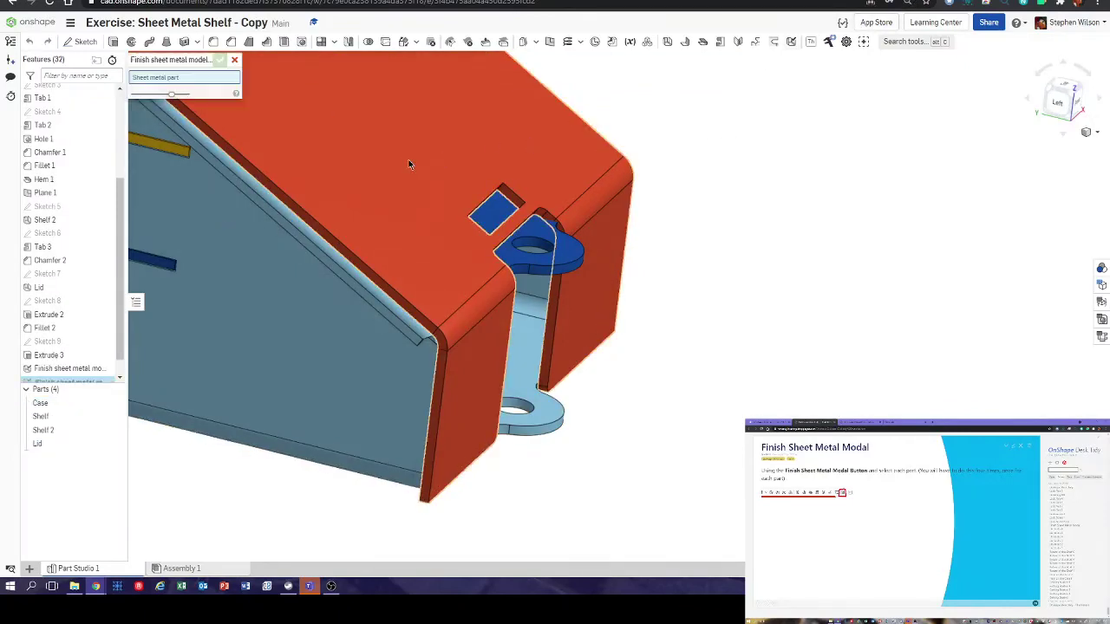
- Finish the sheet metal models of the Lid and the Shelf as two separate features
click(403, 156)
click(220, 61)
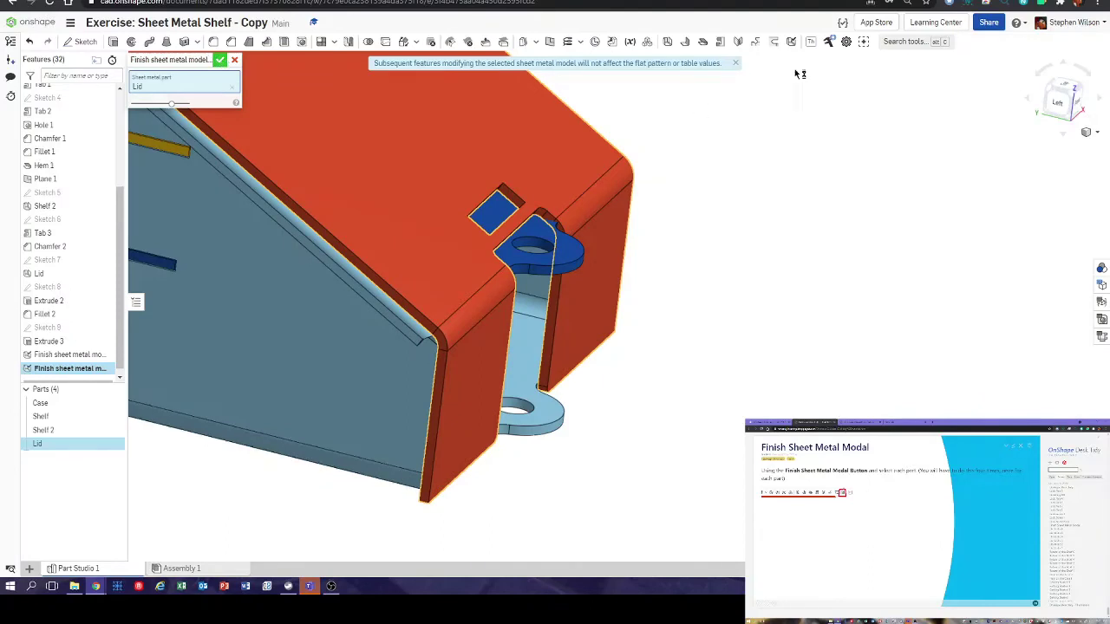
click(791, 42)
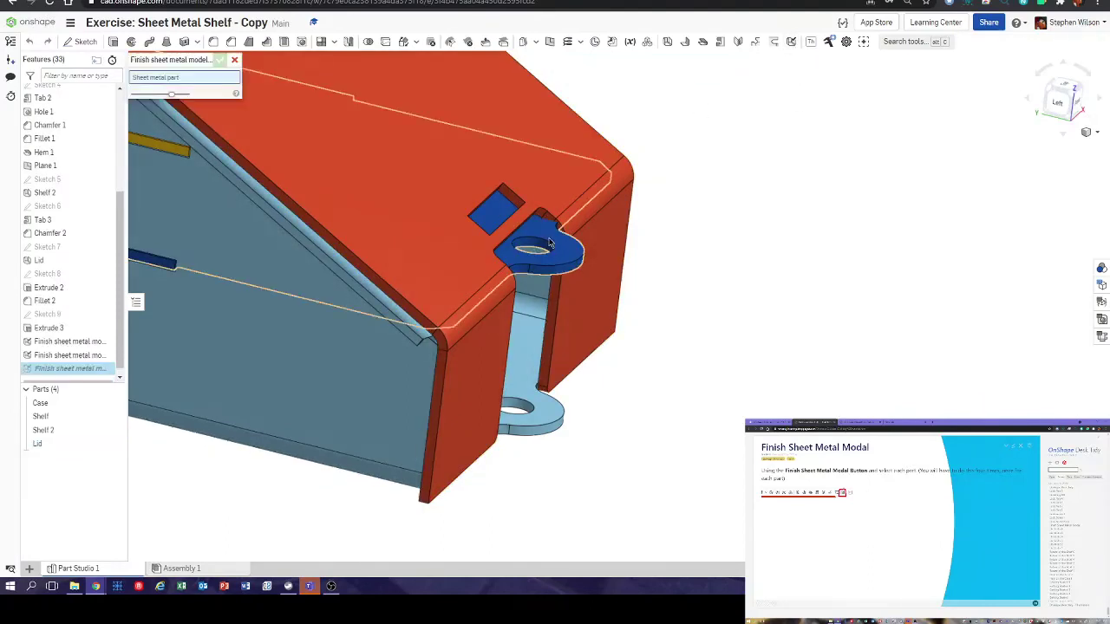
click(541, 249)
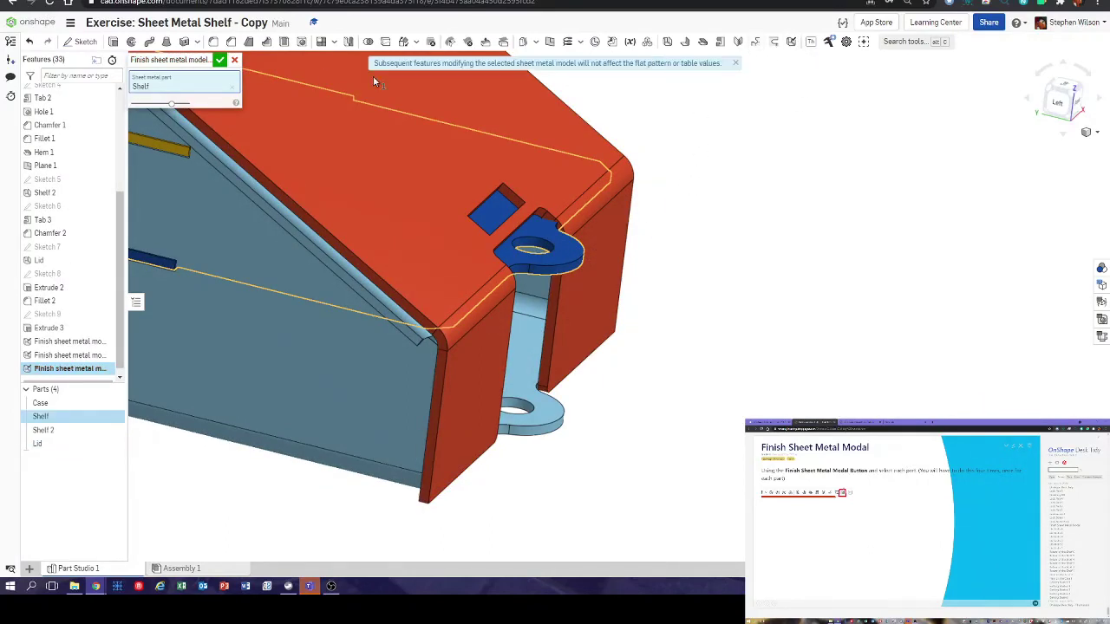
click(221, 61)
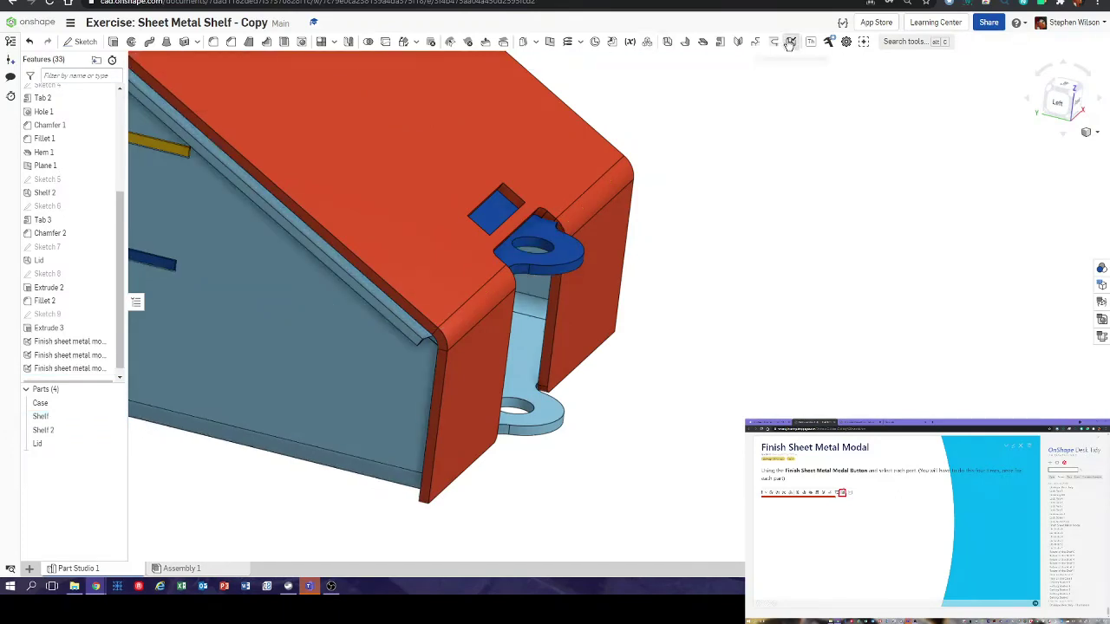
- Finish the sheet metal model of the Shelf 2 part
click(791, 42)
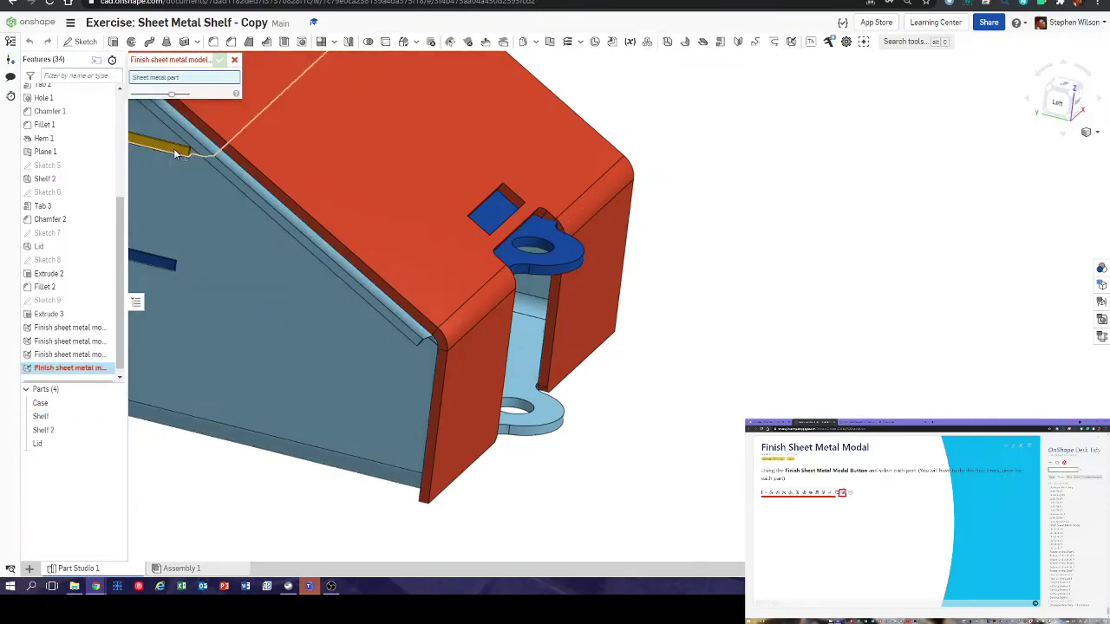
click(175, 149)
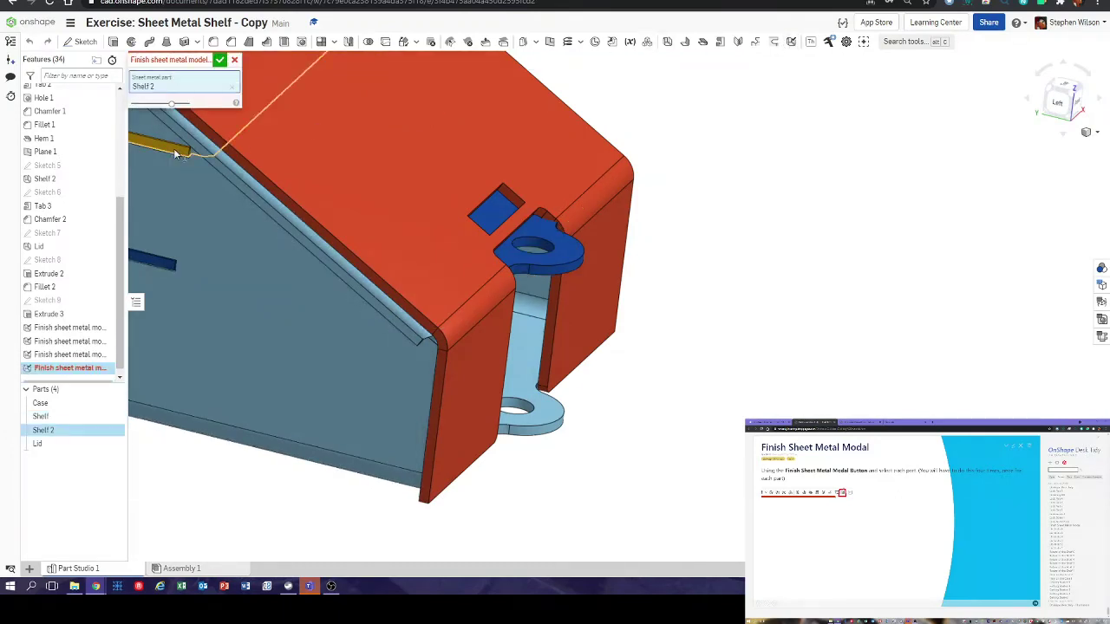
click(220, 61)
- Create a new sketch on the underside face of the Case, near the front tab's hole
scroll(638, 358, down, 3)
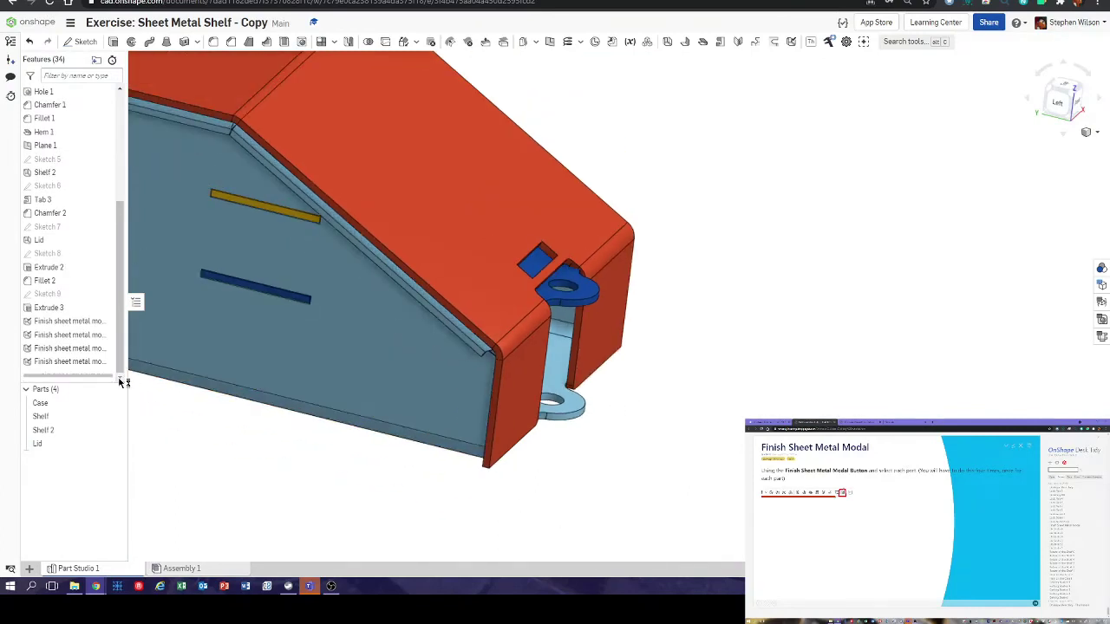
middle_drag(658, 352, 800, 378)
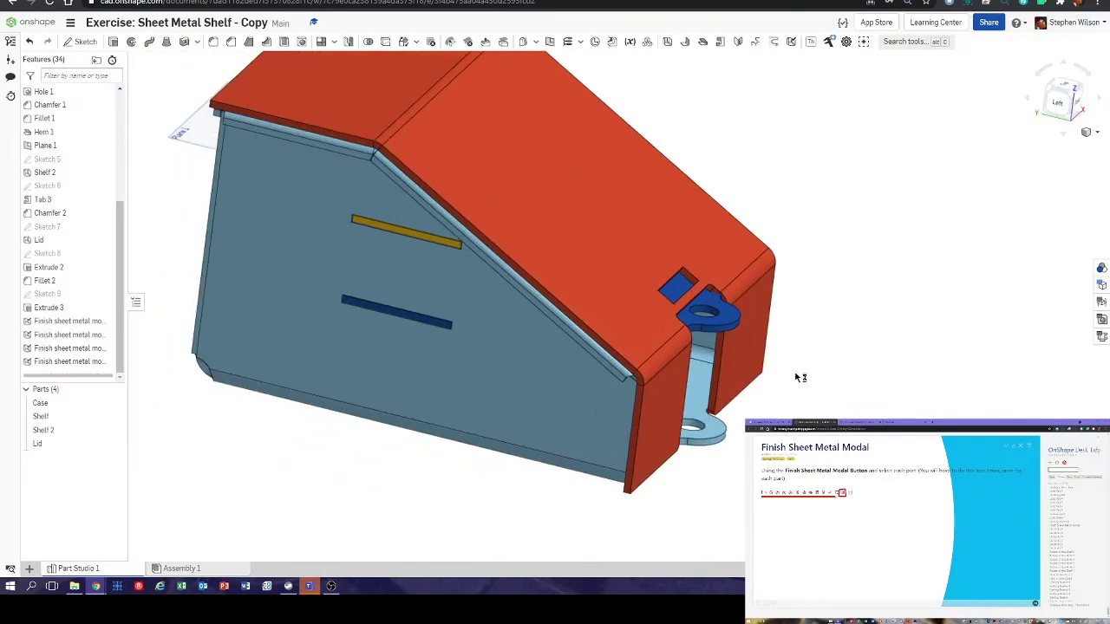
right_drag(799, 379, 767, 380)
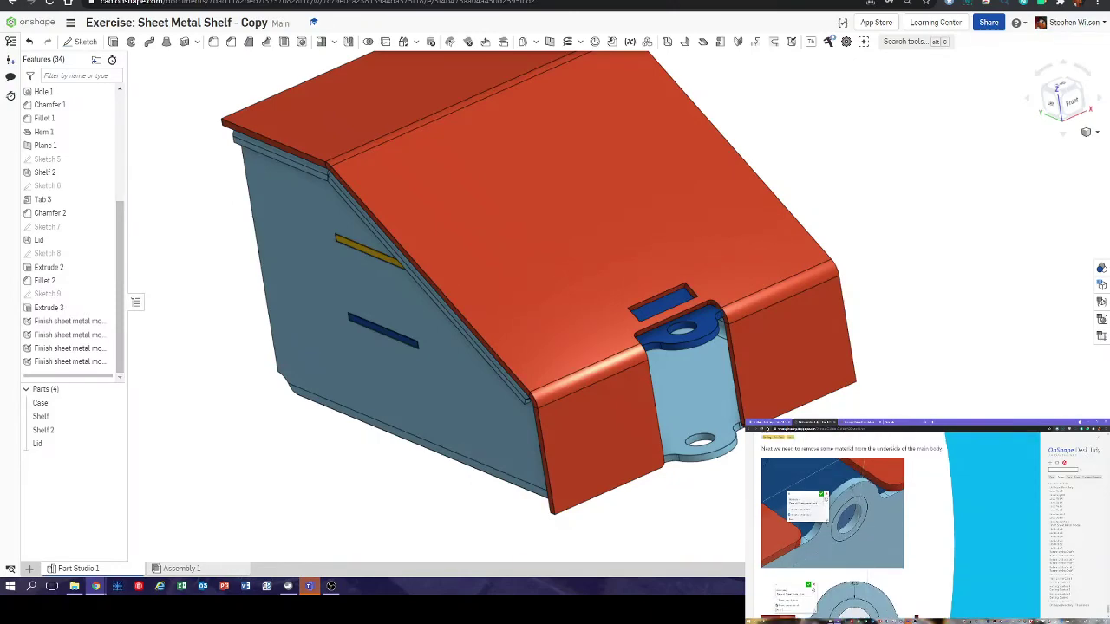
right_drag(700, 466, 663, 228)
scroll(666, 227, up, 5)
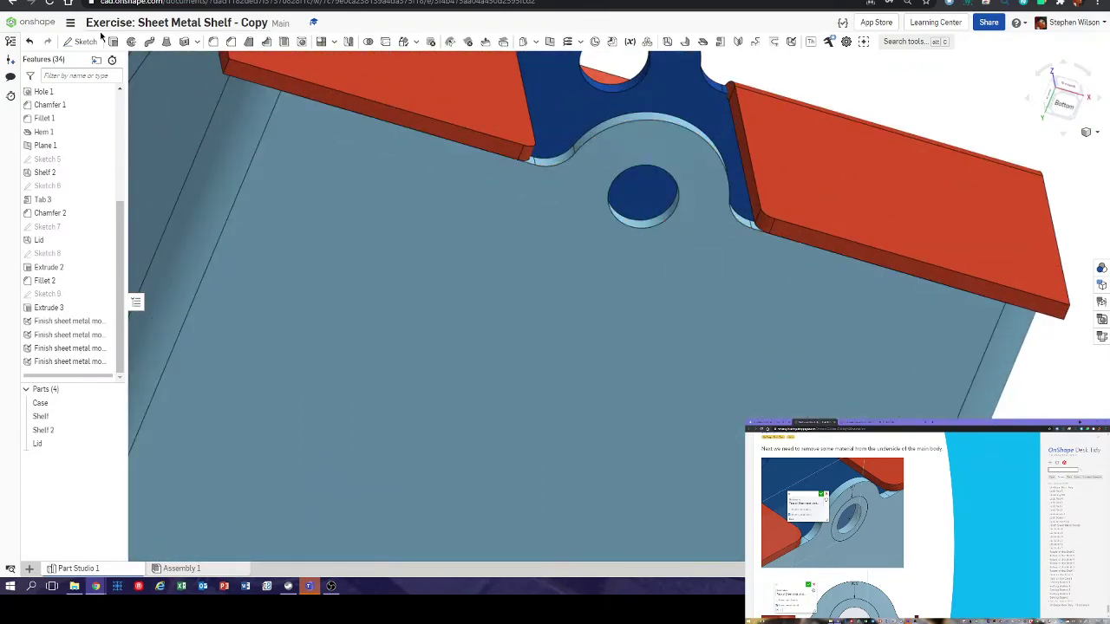
click(88, 43)
click(688, 253)
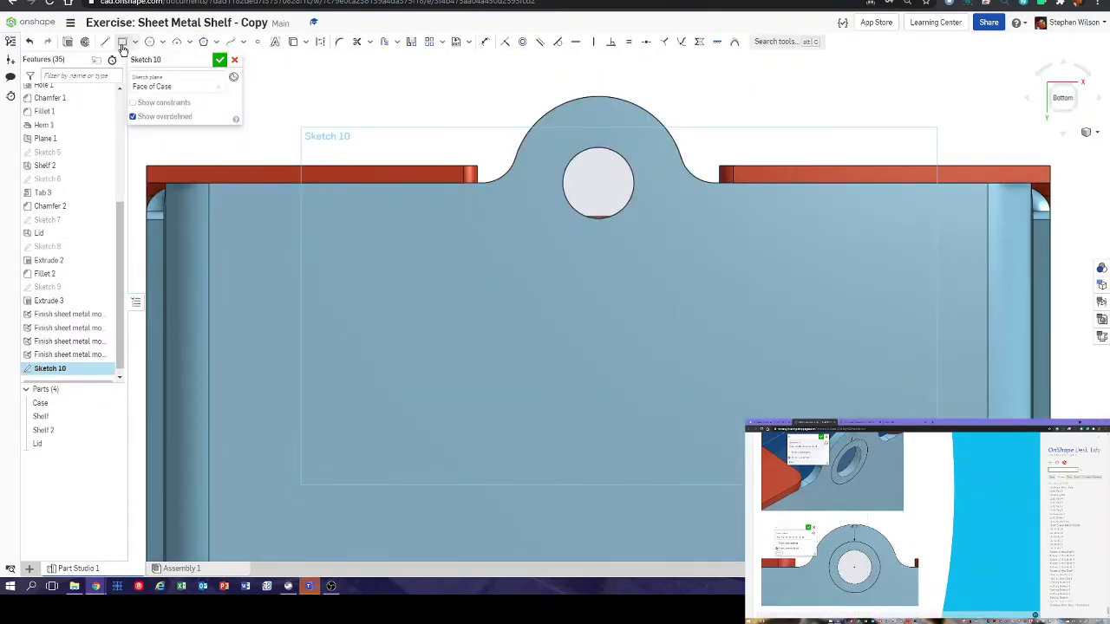
- Sketch a circle centred on the tab's hole with a diameter of 0.15 in
click(150, 41)
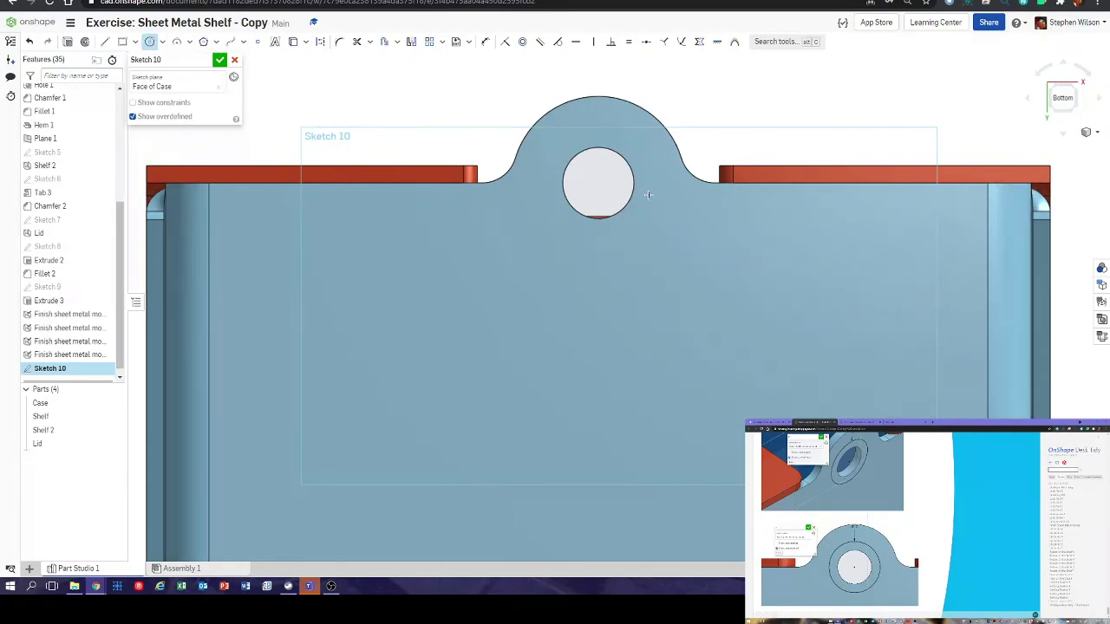
click(599, 183)
click(656, 216)
text(0.15)
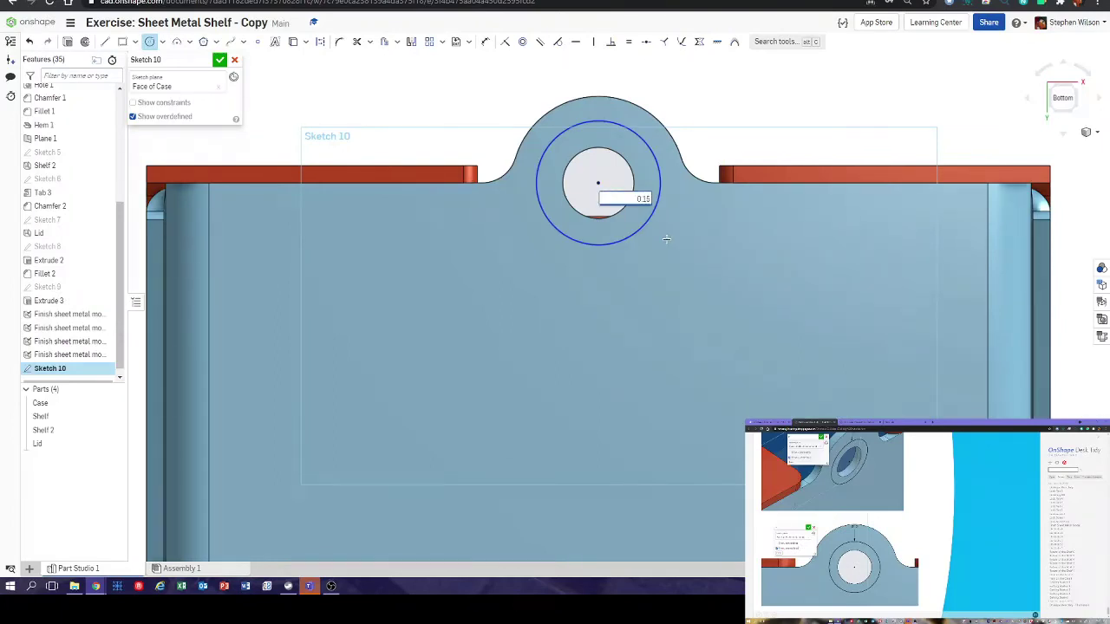
key(Return)
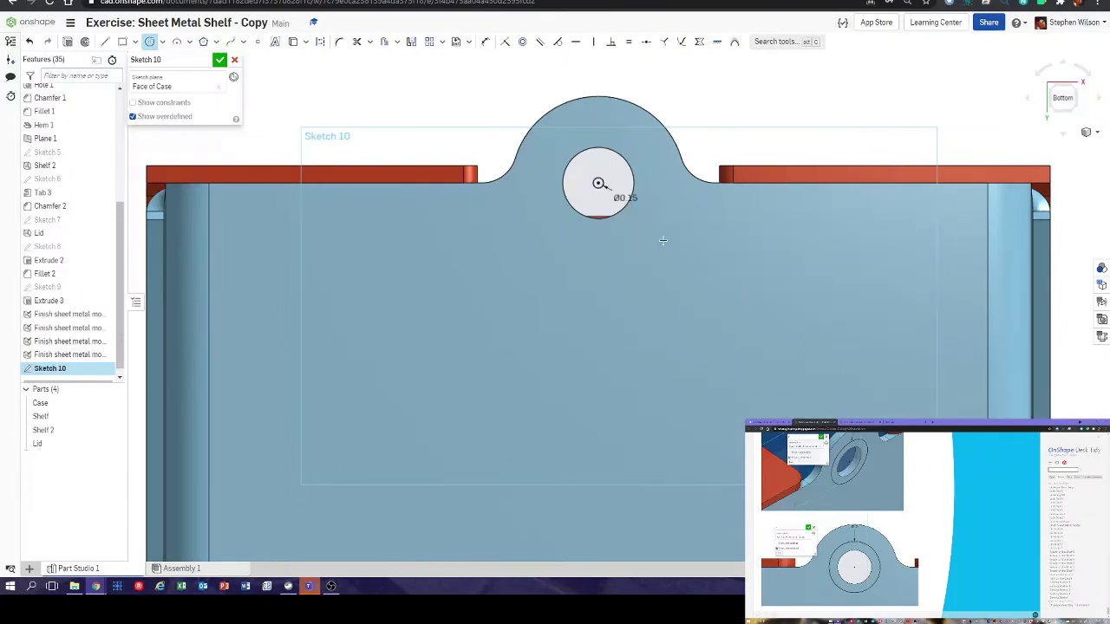
- Set the circle's diameter to 1.5 in and place the dimension label outside the circle
double_click(630, 199)
text(1.5)
key(Return)
drag(642, 199, 674, 249)
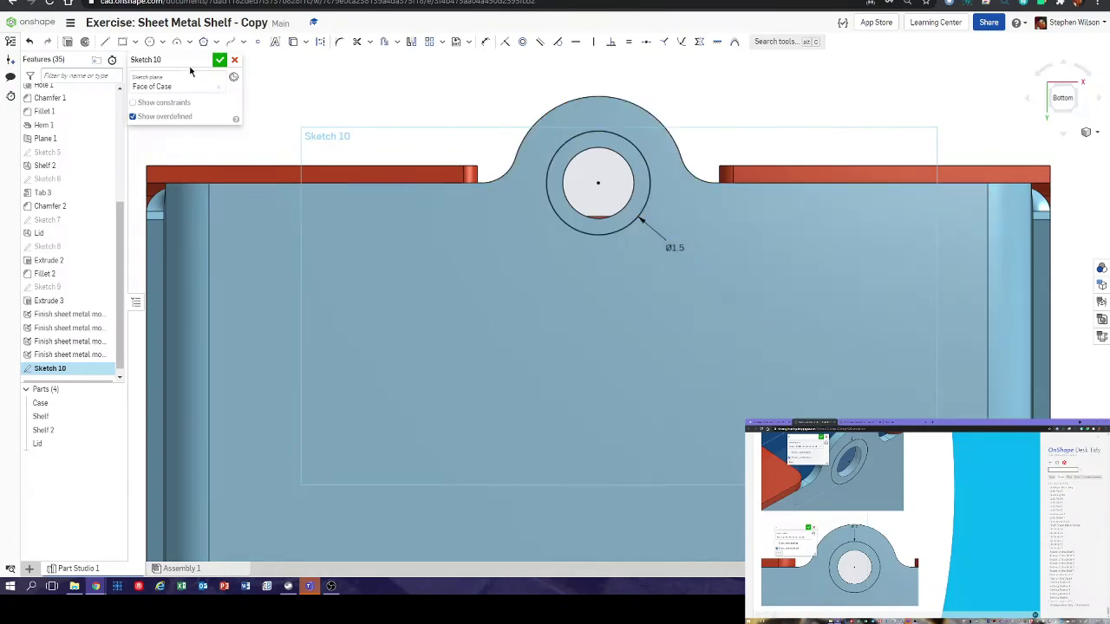
- Finish the sketch and cut the ring around the Case's front tab hole 0.1 in deep with a Remove extrude
click(220, 61)
right_drag(718, 148, 920, 253)
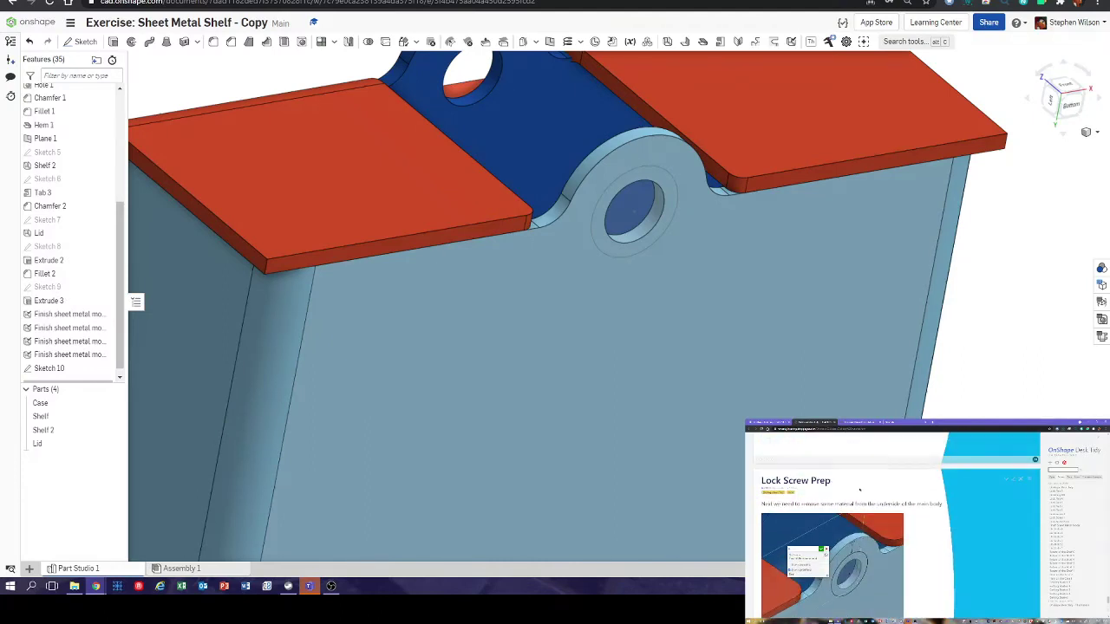
click(646, 171)
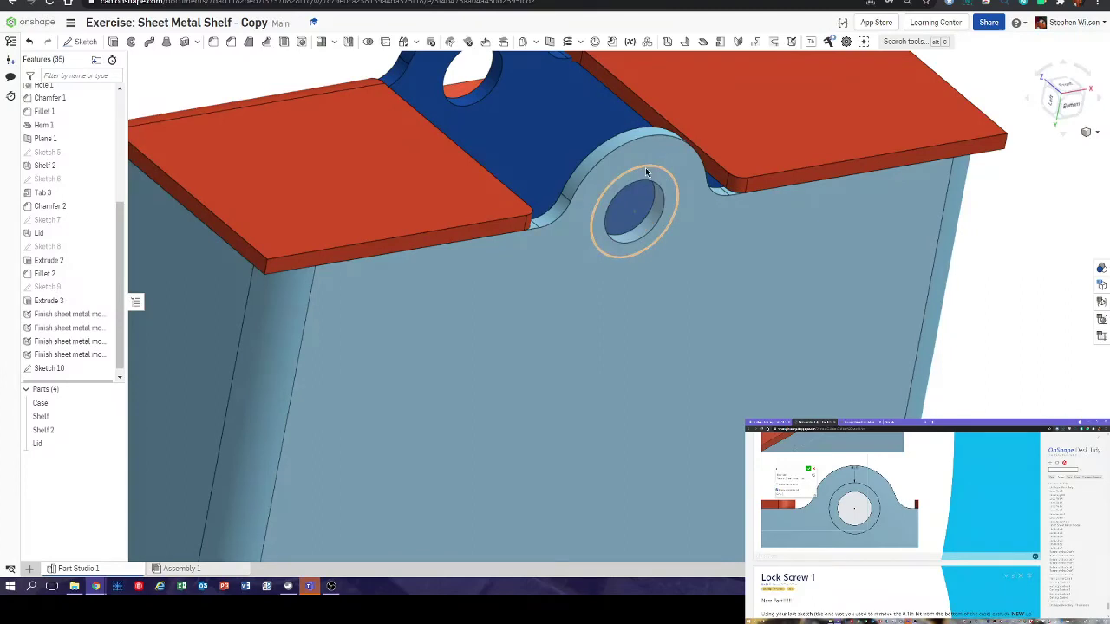
key(Escape)
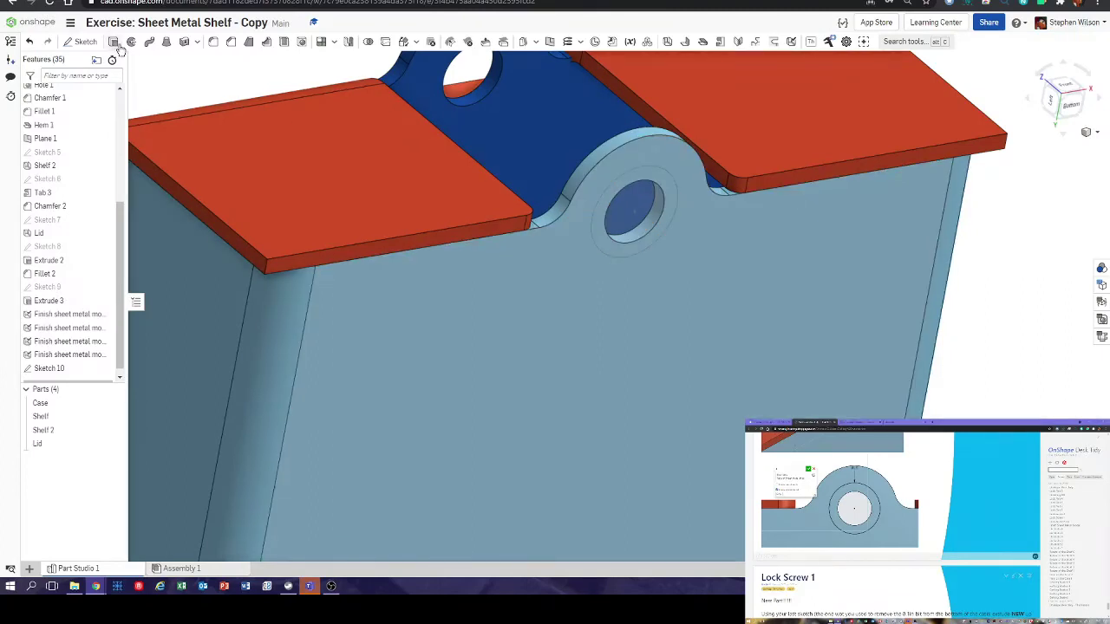
click(115, 42)
click(189, 91)
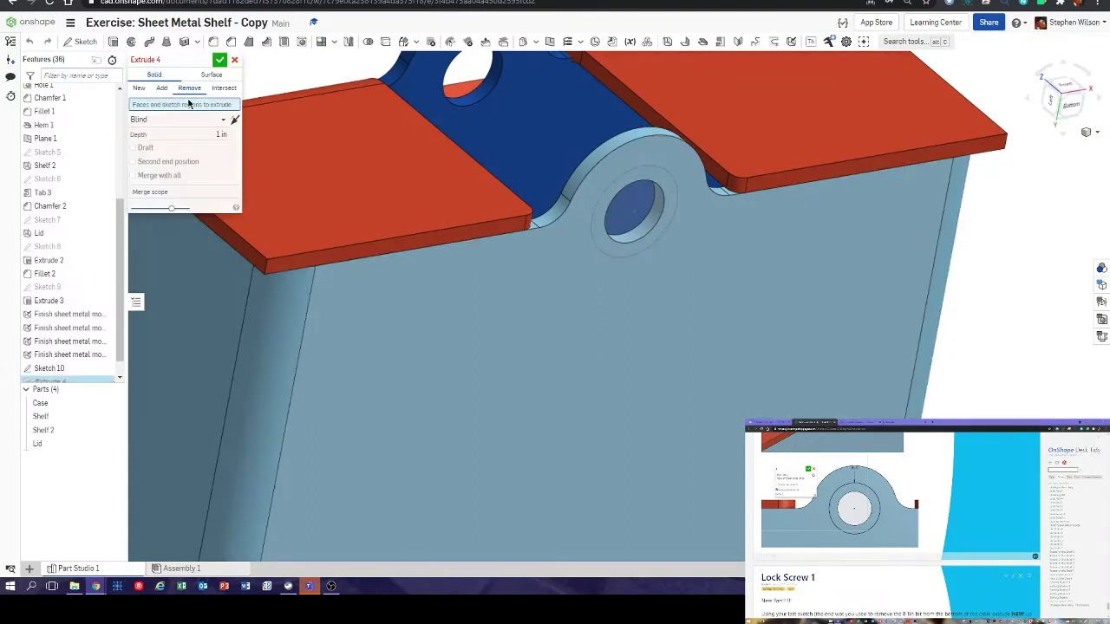
click(221, 133)
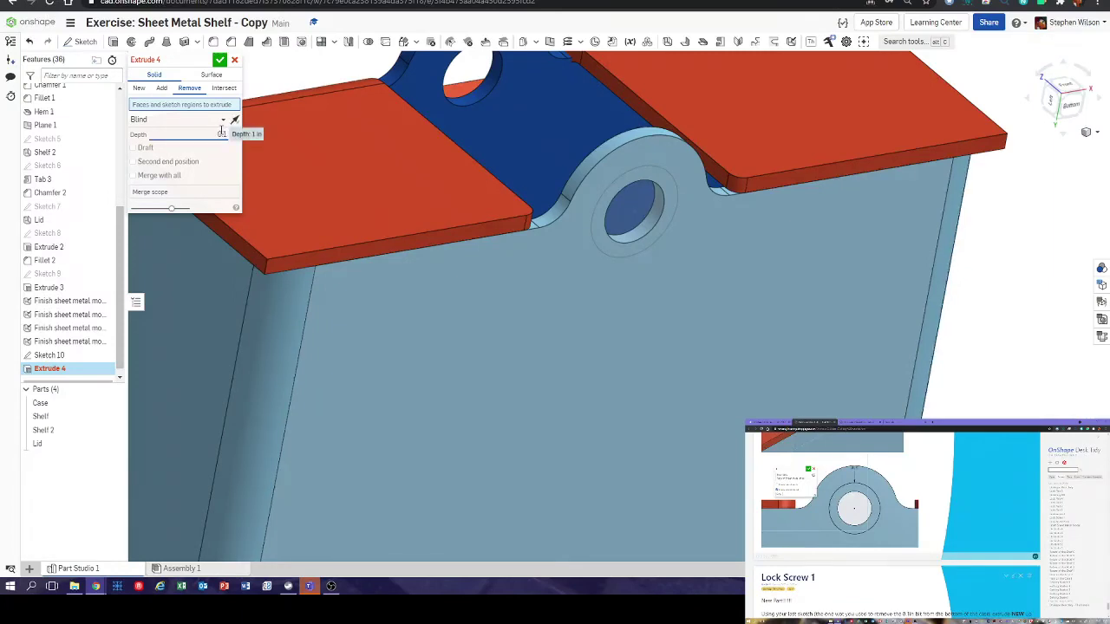
key(Return)
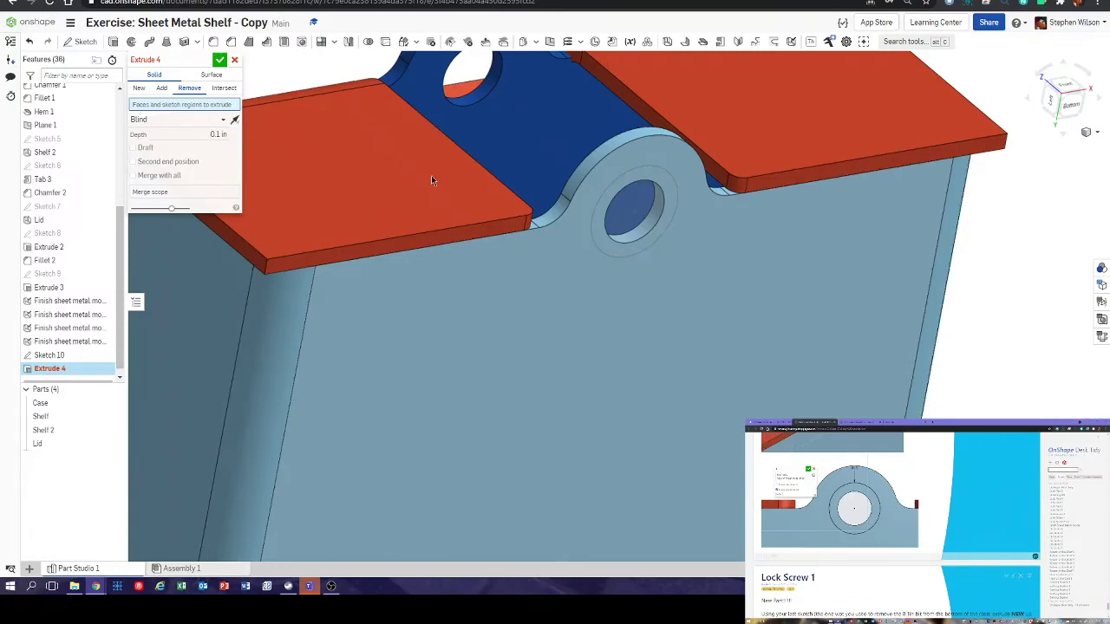
click(619, 184)
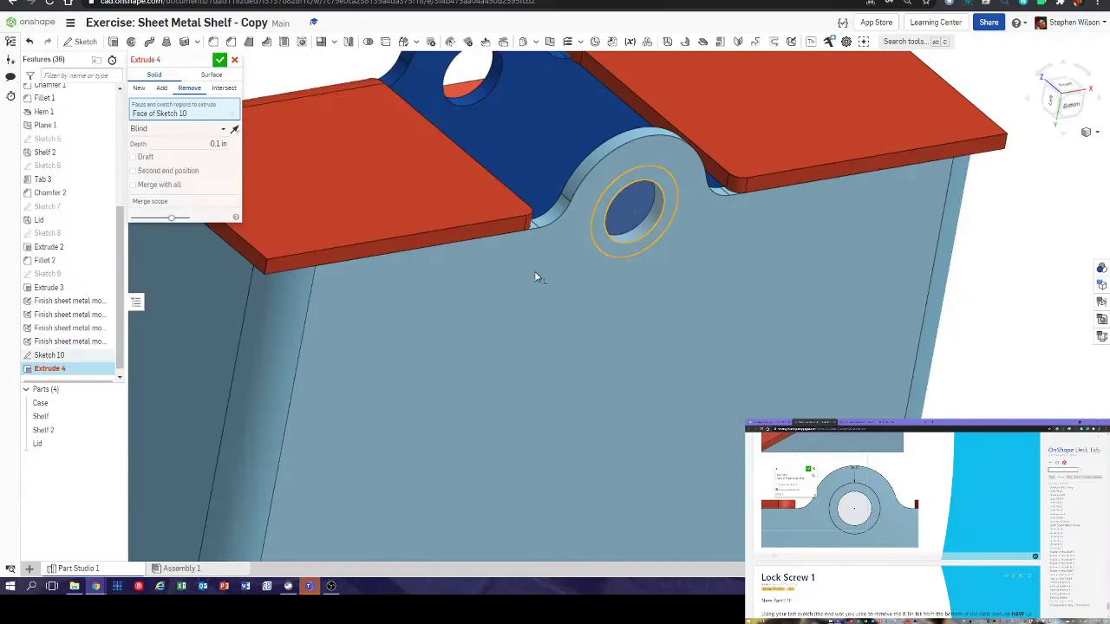
click(218, 61)
- Extrude all the regions of Sketch 10 upward by 6.1 in as a new part passing through both tab holes
right_drag(731, 276, 760, 270)
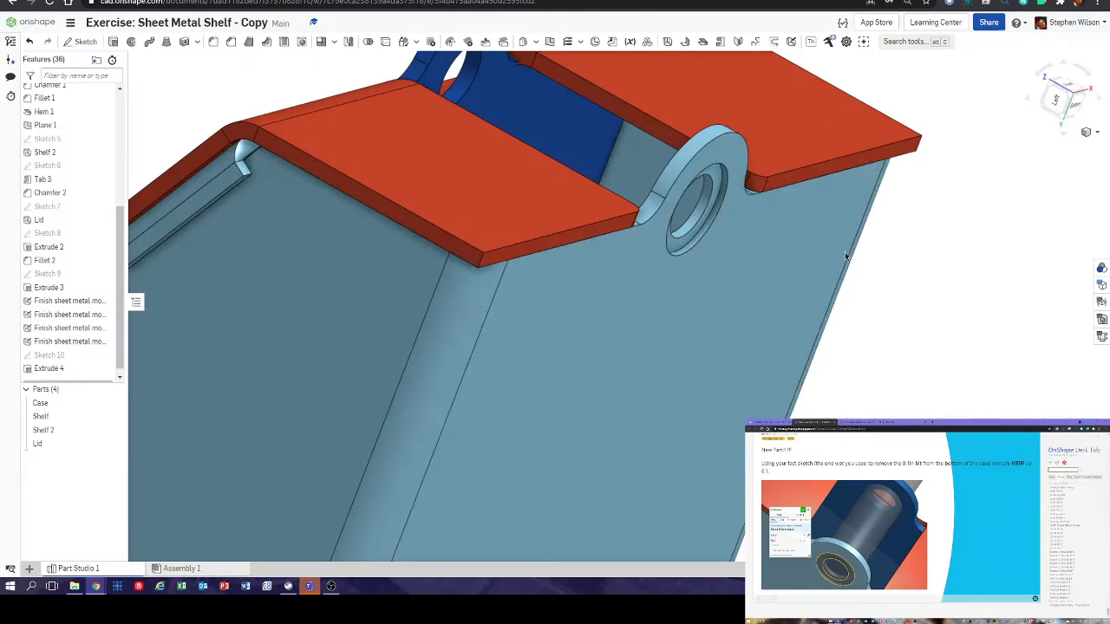
right_drag(846, 257, 666, 213)
scroll(666, 213, up, 3)
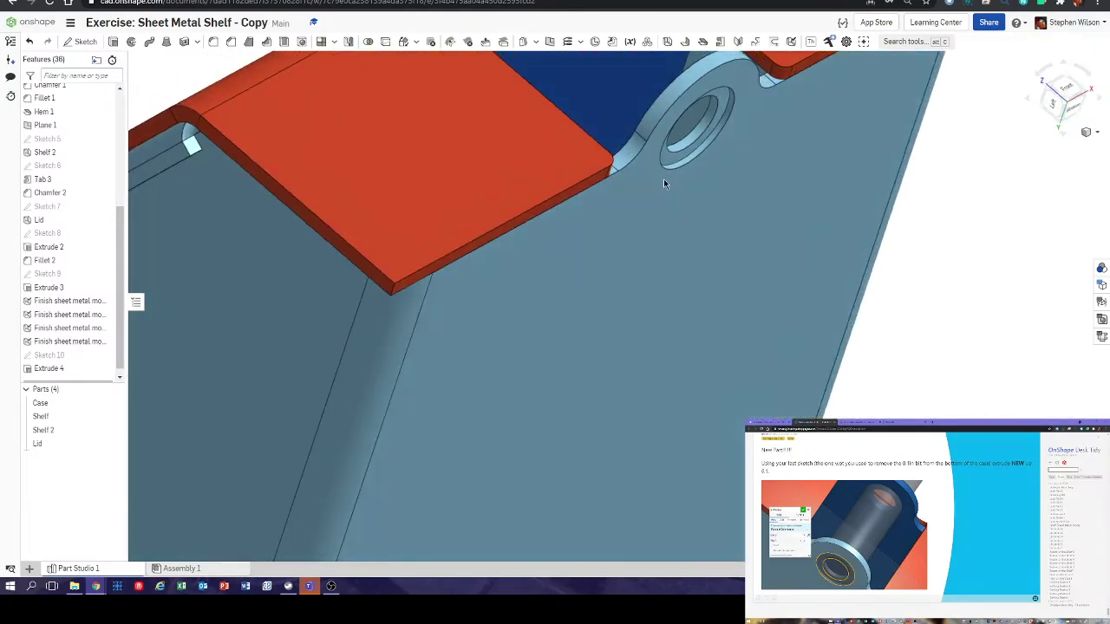
scroll(664, 187, down, 5)
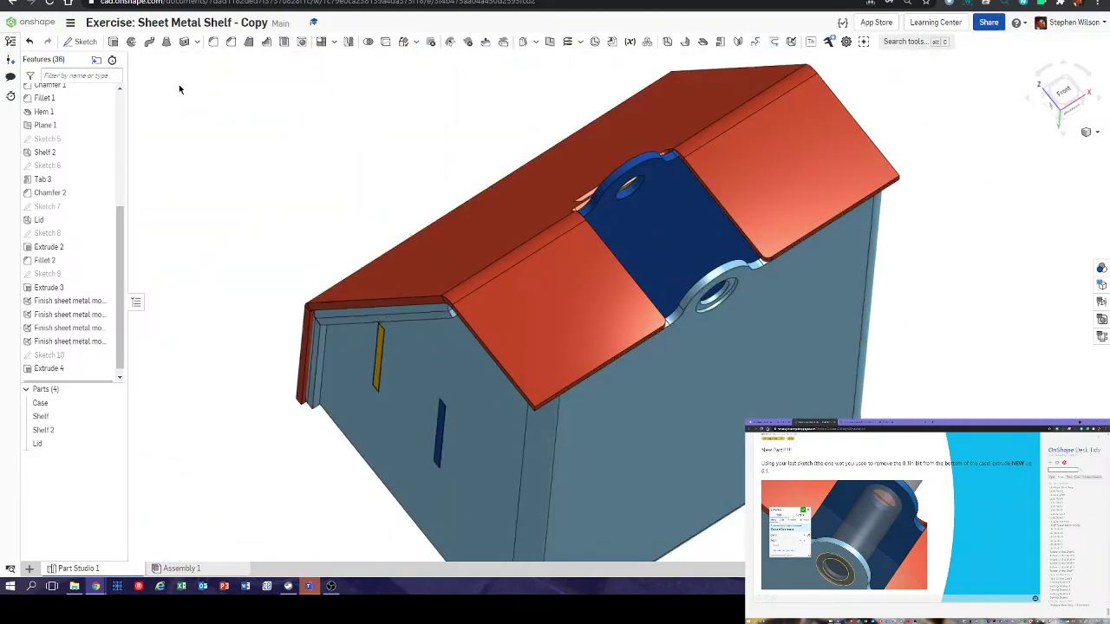
click(113, 44)
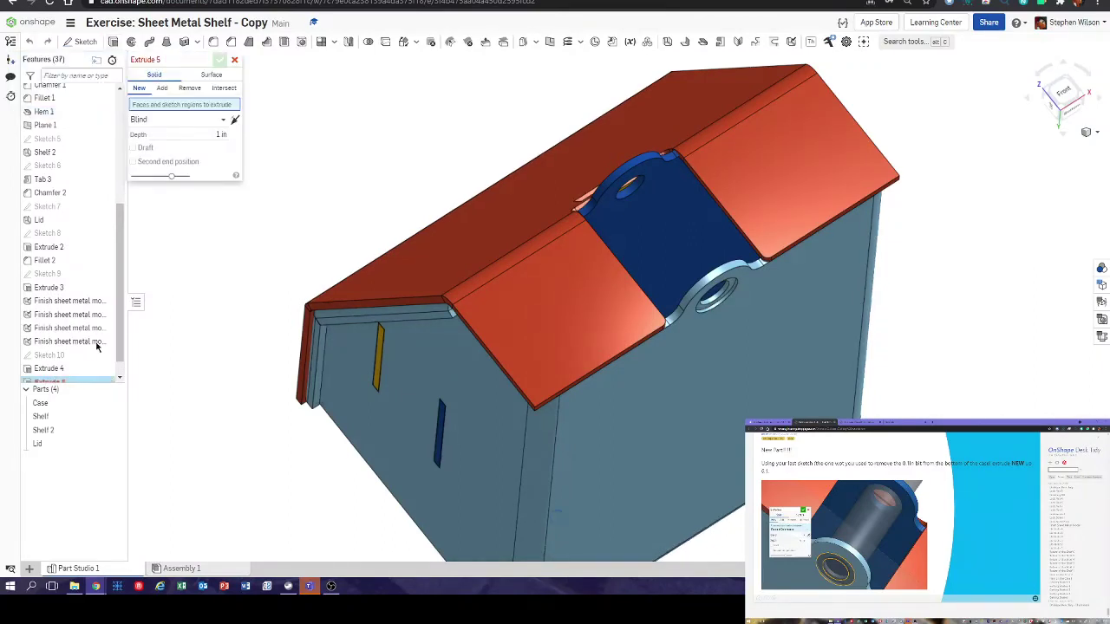
scroll(104, 347, down, 1)
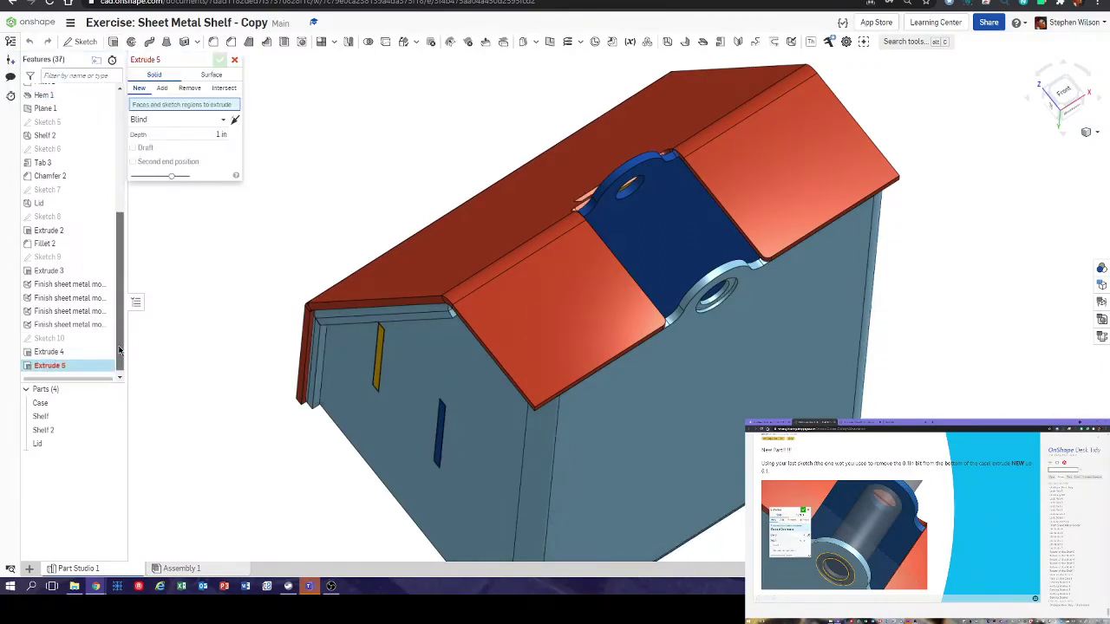
click(75, 338)
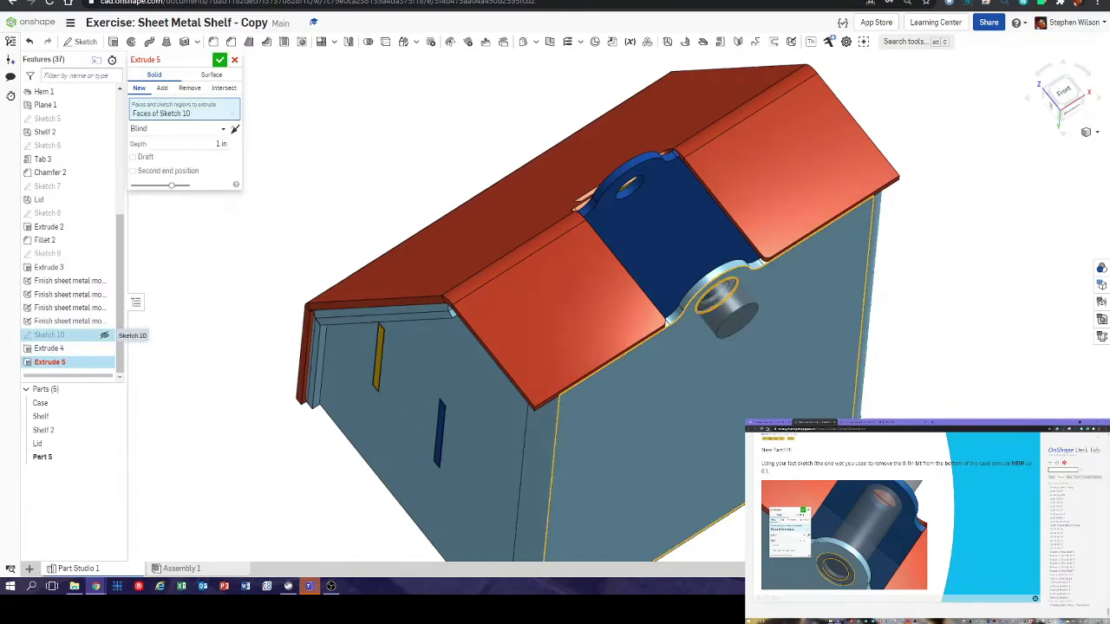
click(234, 129)
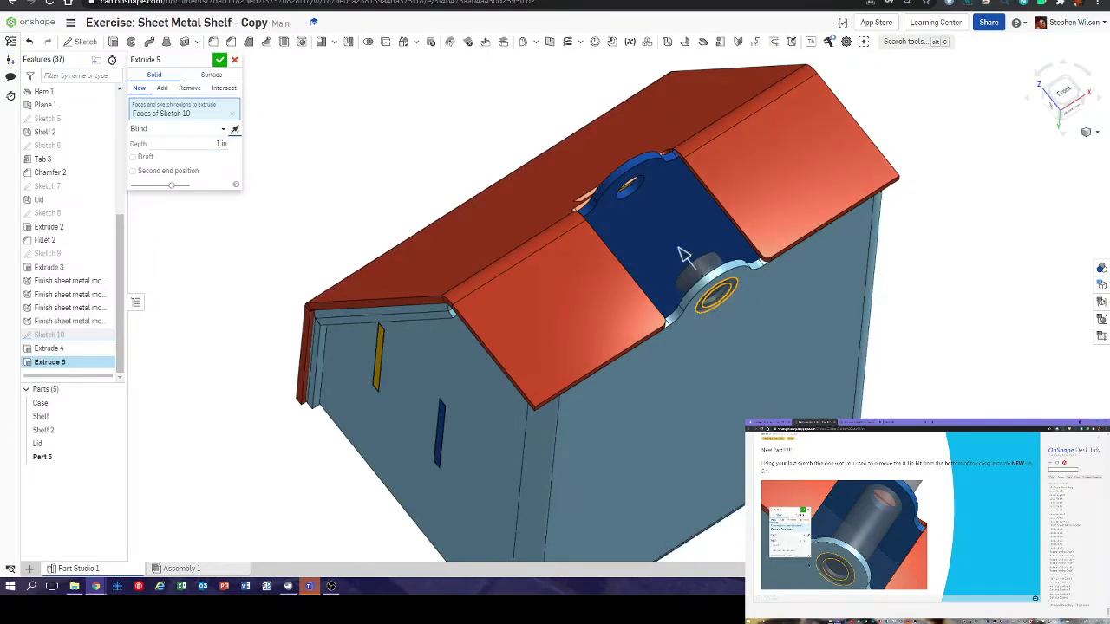
click(221, 143)
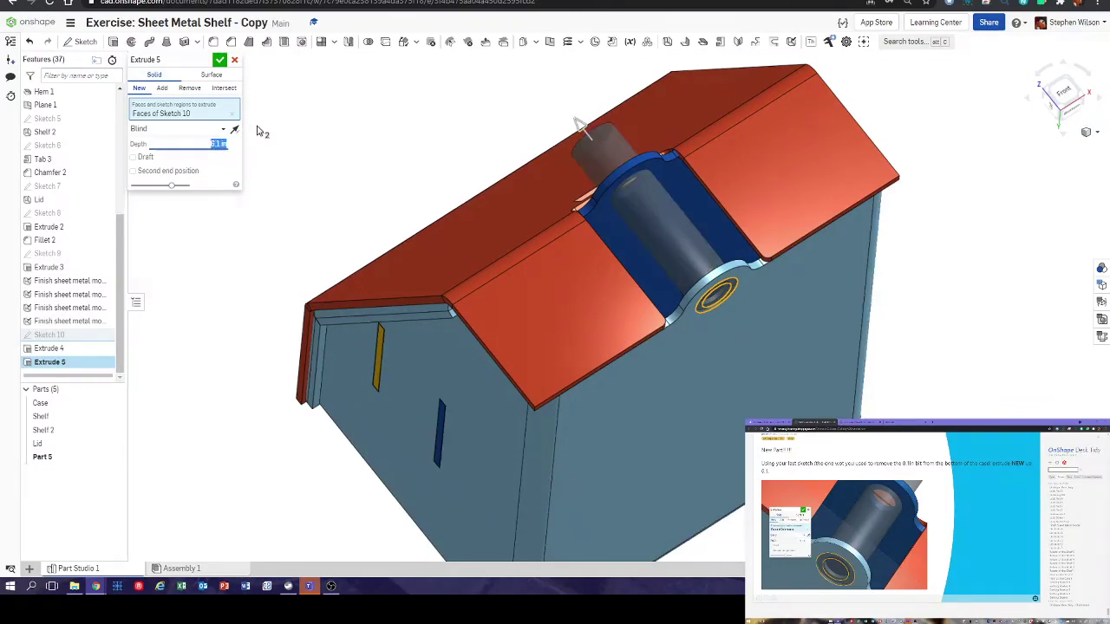
key(Return)
scroll(685, 276, up, 5)
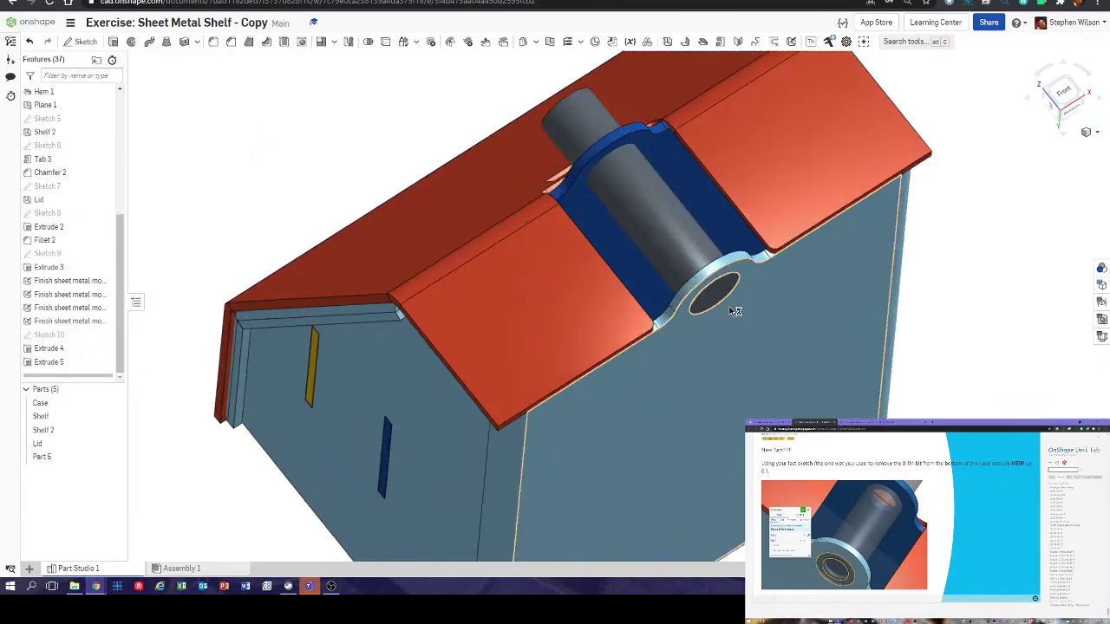
- Examine how the new cylinder sits in the Case tab's recess, briefly hiding the part and showing it again
right_drag(691, 250, 679, 229)
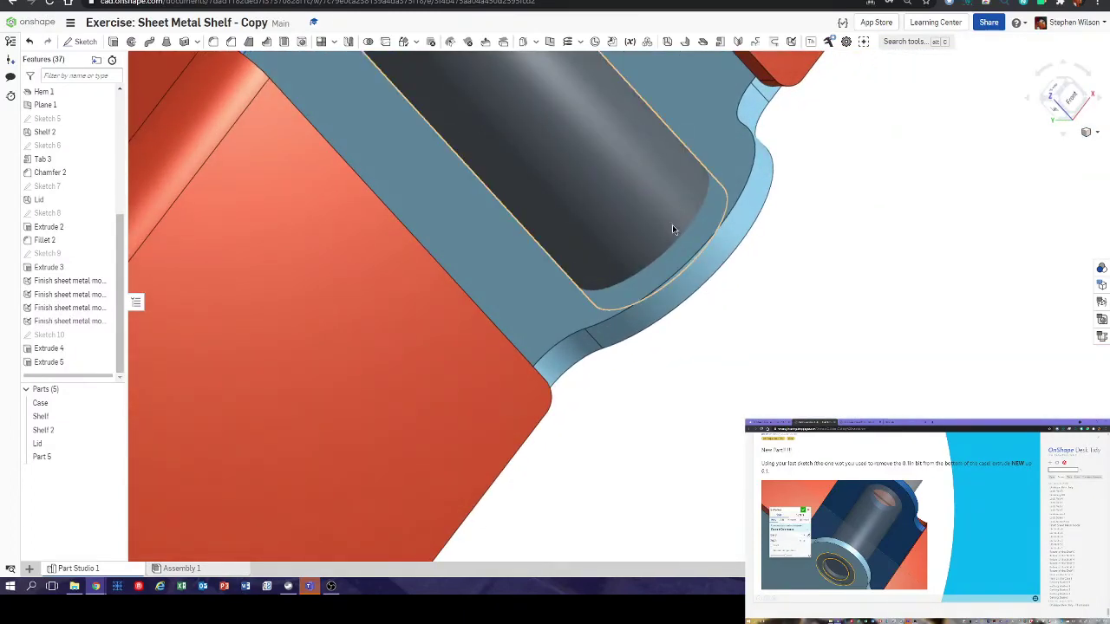
right_drag(680, 241, 724, 227)
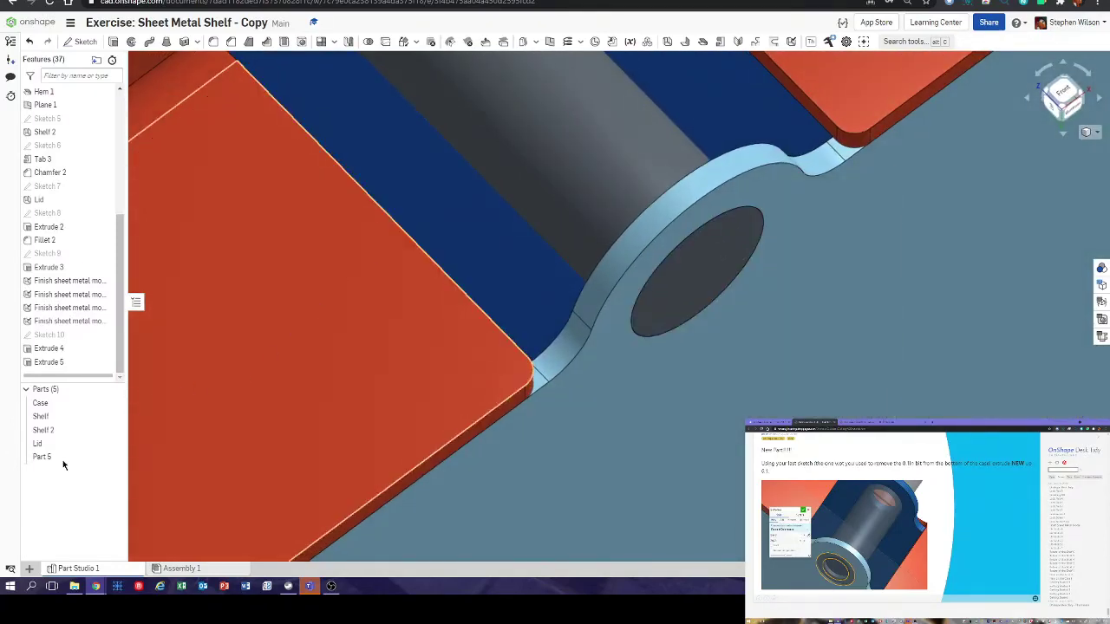
click(114, 458)
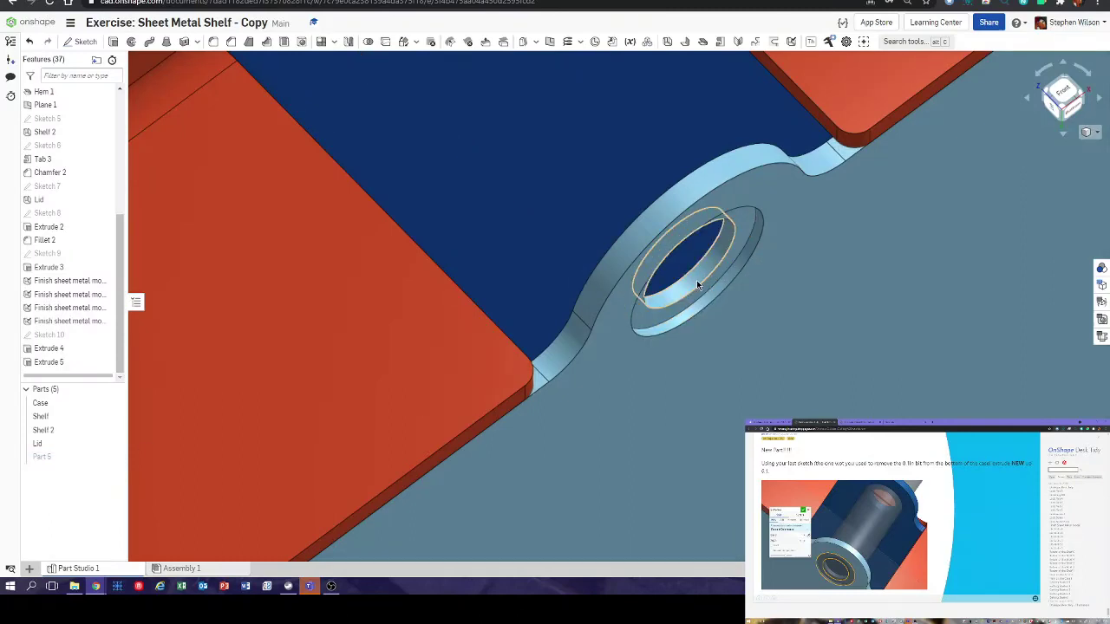
click(113, 458)
- Rename the new cylindrical part and the extrude feature that made it as Pin
right_click(60, 461)
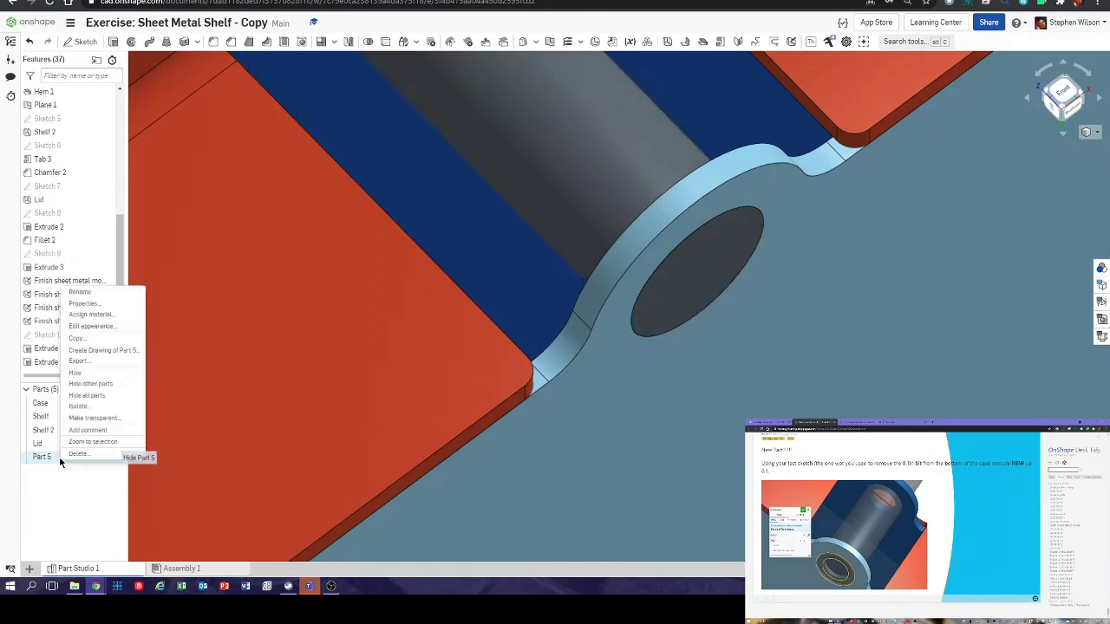
click(83, 291)
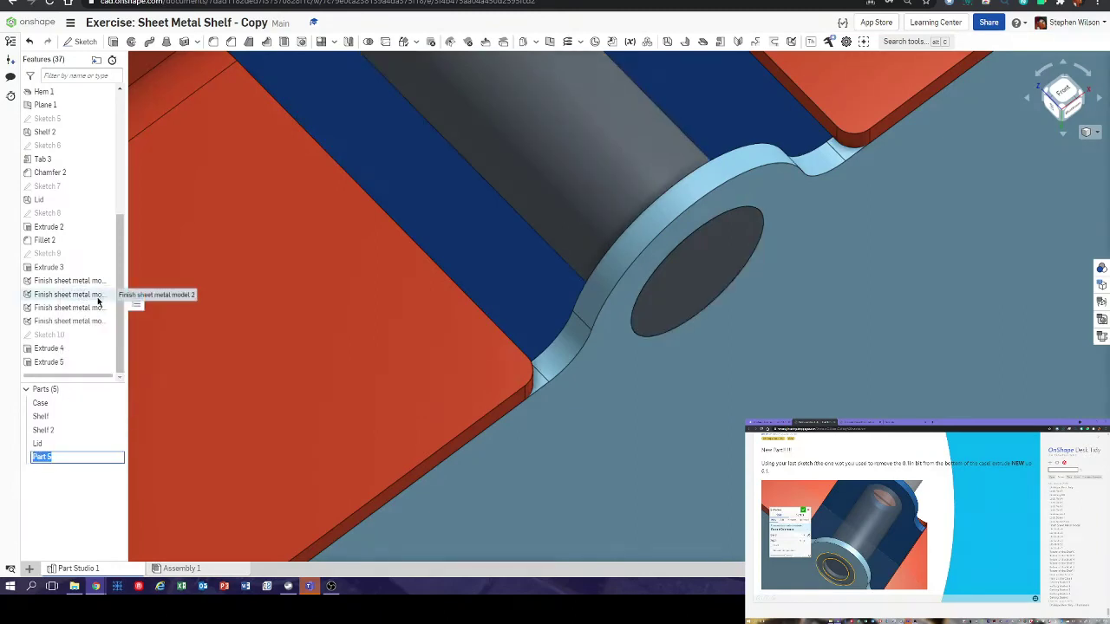
text(Pin)
key(Return)
right_click(76, 364)
click(90, 368)
text(P)
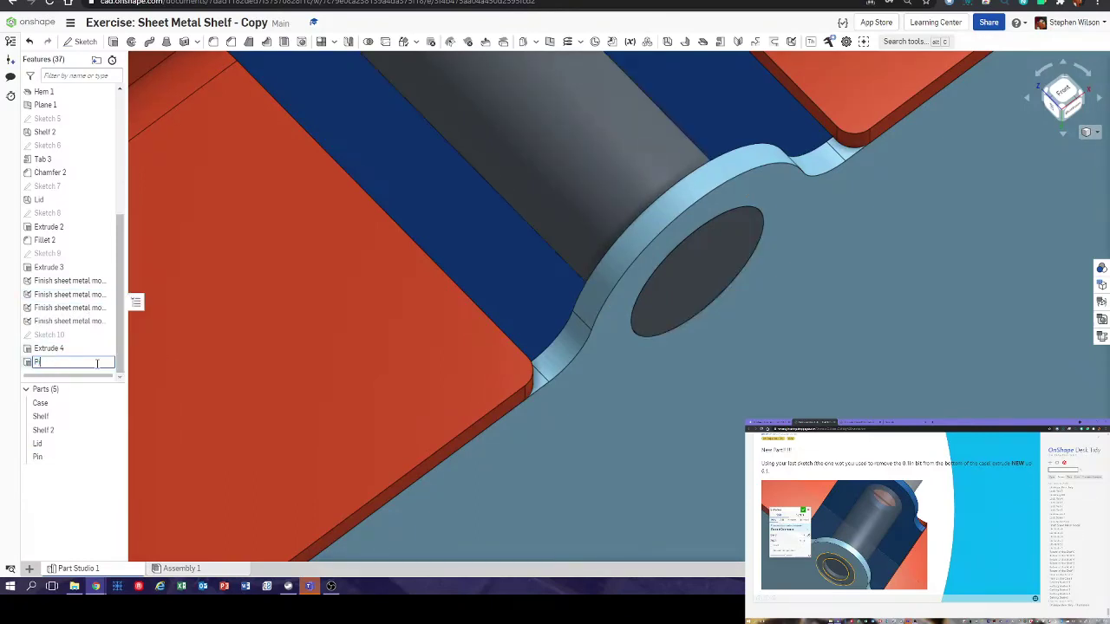
text(in)
key(Return)
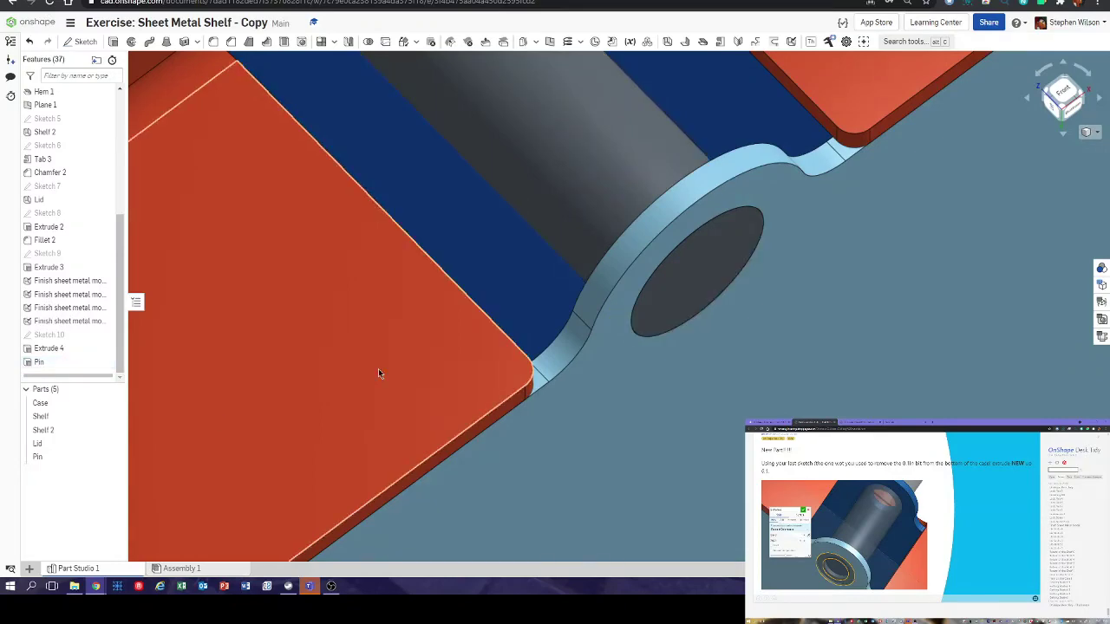
- Sketch a circle about 1 in in diameter, centred on the Pin's upper end face, and finish the sketch
right_drag(378, 369, 510, 305)
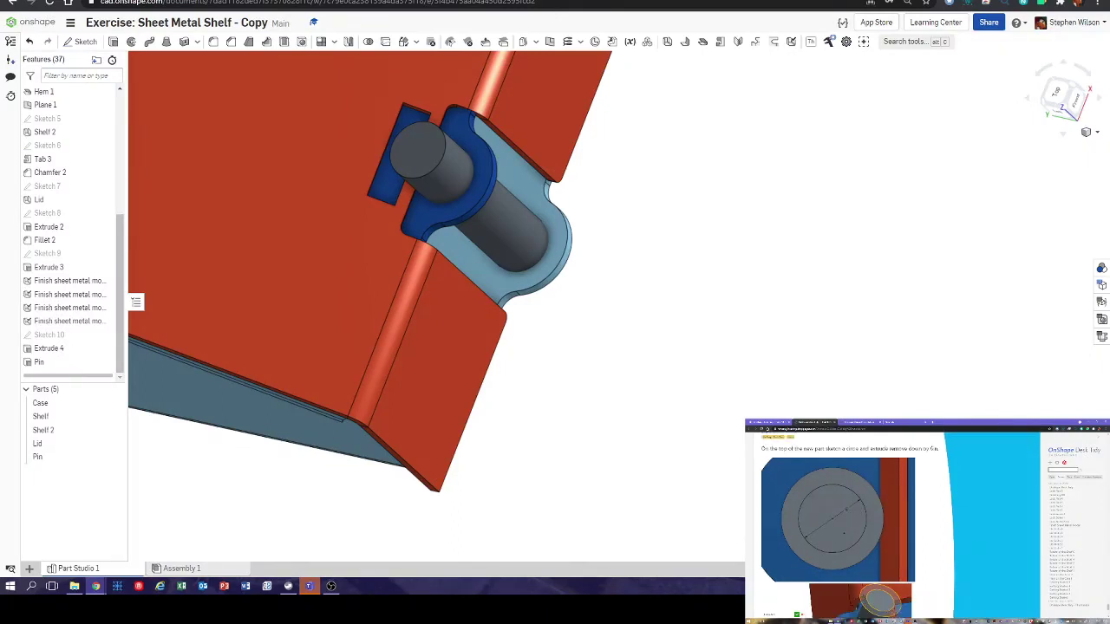
click(80, 41)
click(419, 182)
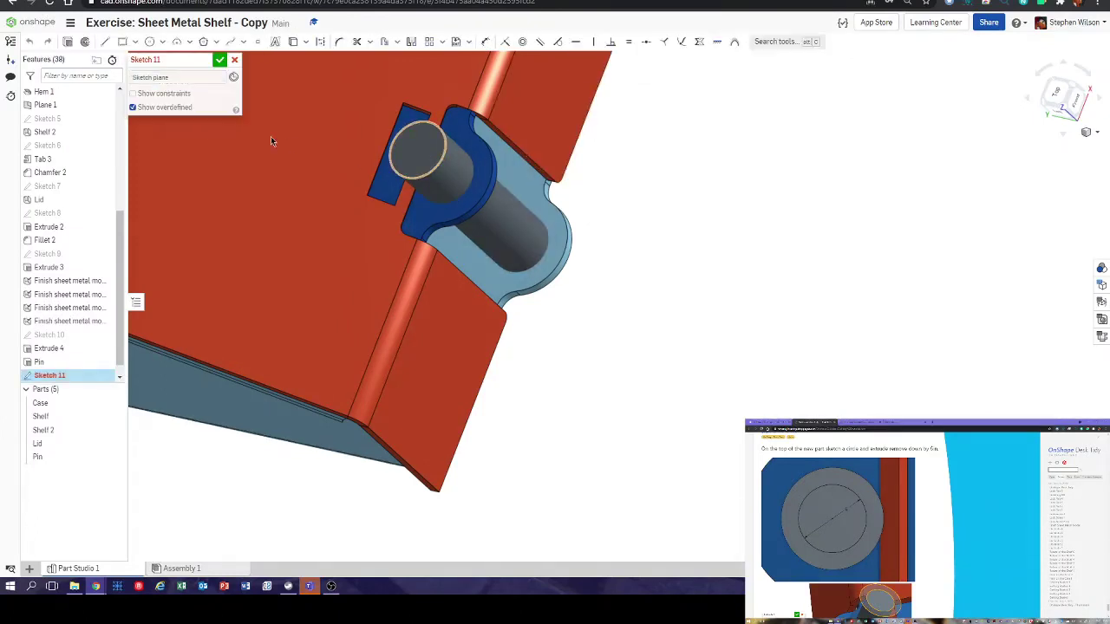
click(150, 41)
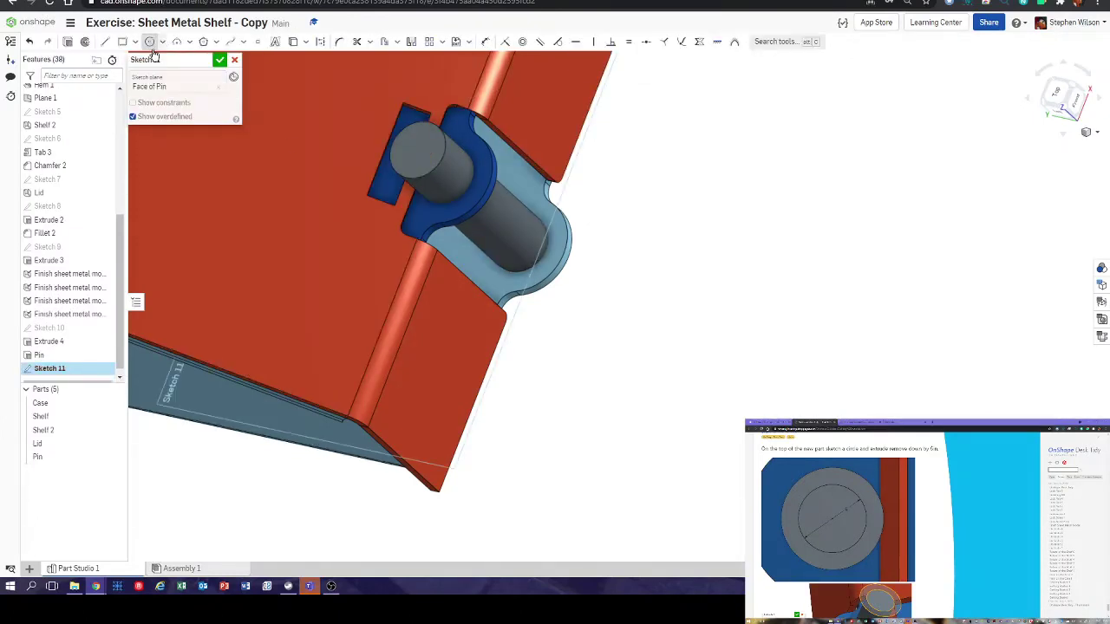
key(n)
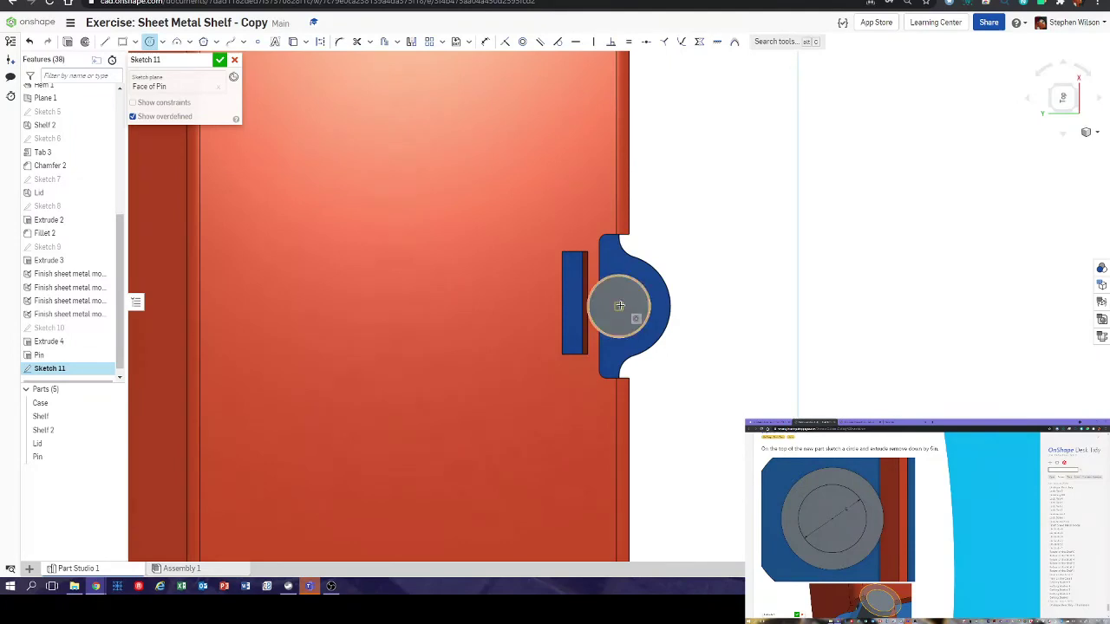
click(619, 306)
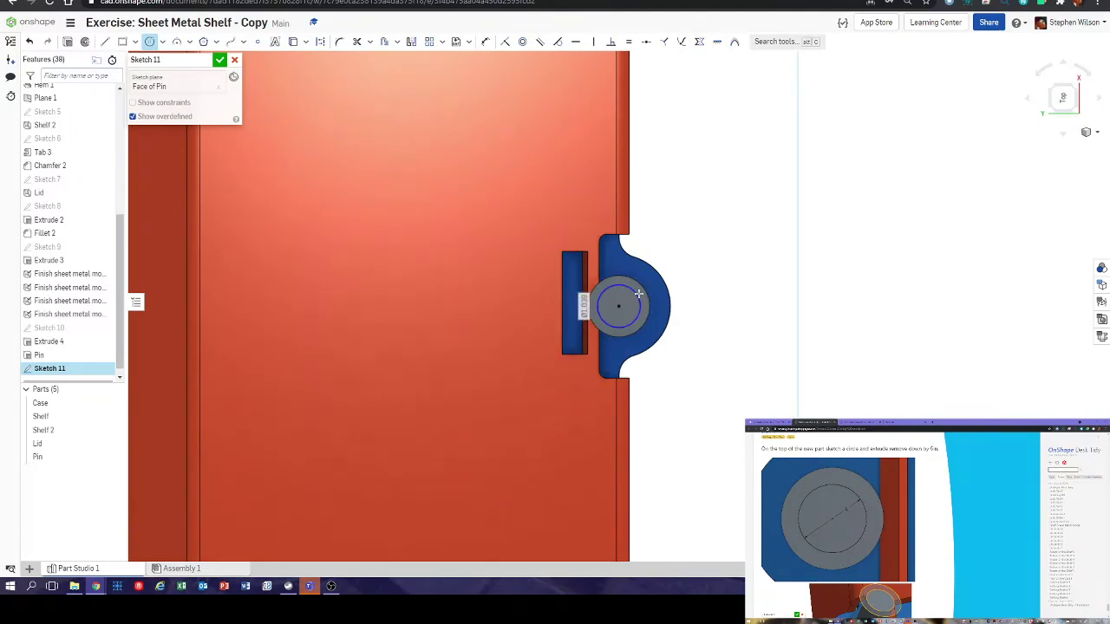
click(639, 295)
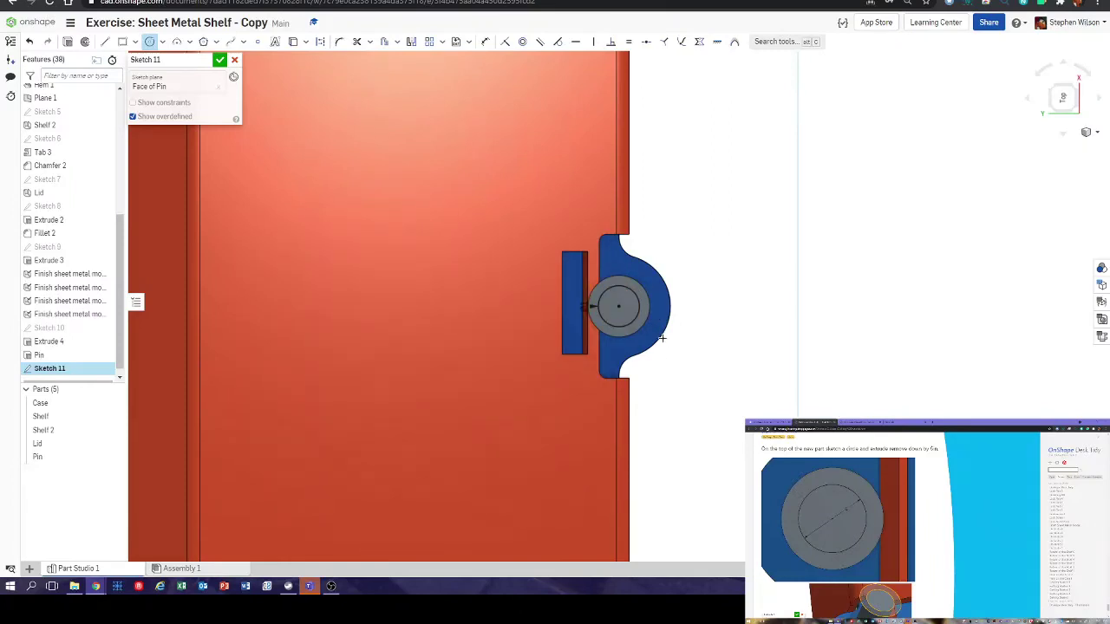
right_drag(424, 212, 386, 147)
key(Return)
- Cut the outer ring of the Pin's end face 6 in down its length with a Remove extrude
click(117, 43)
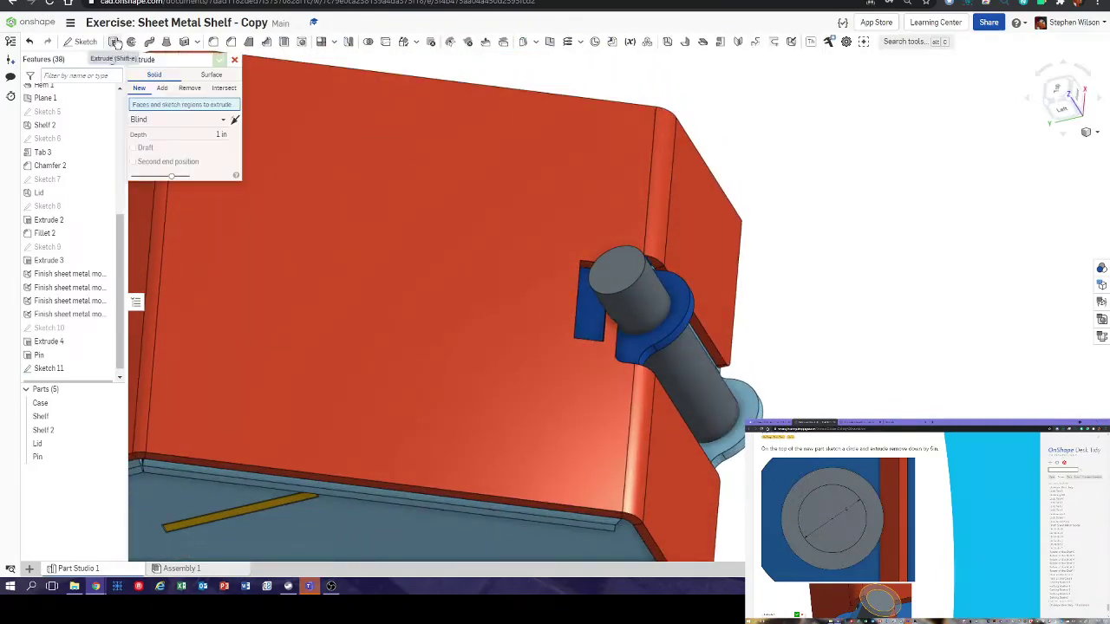
click(191, 89)
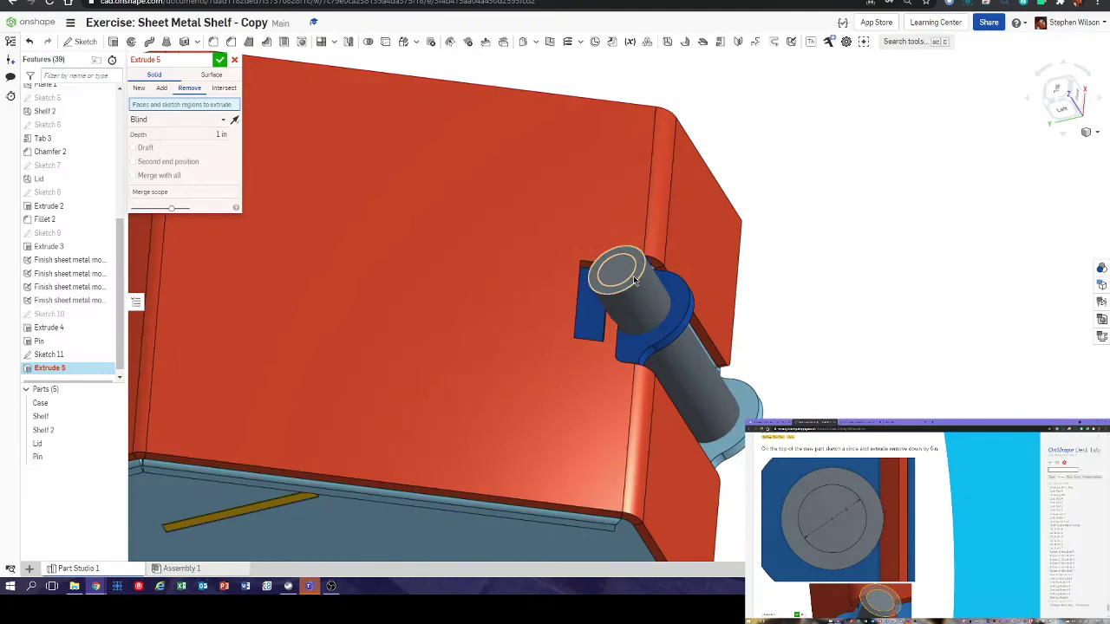
click(635, 282)
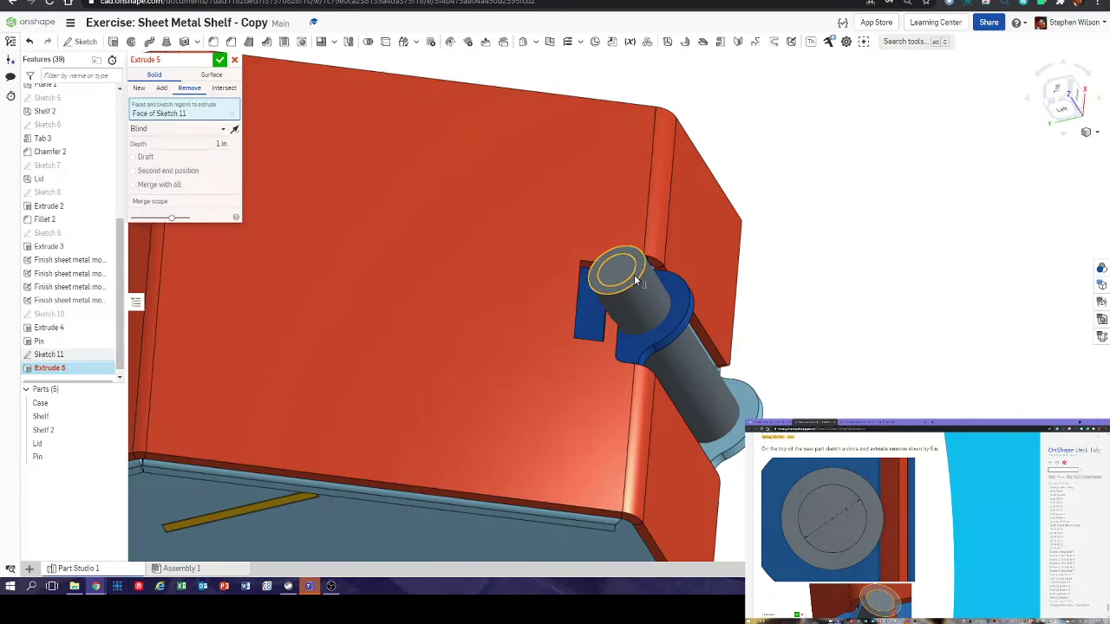
click(222, 143)
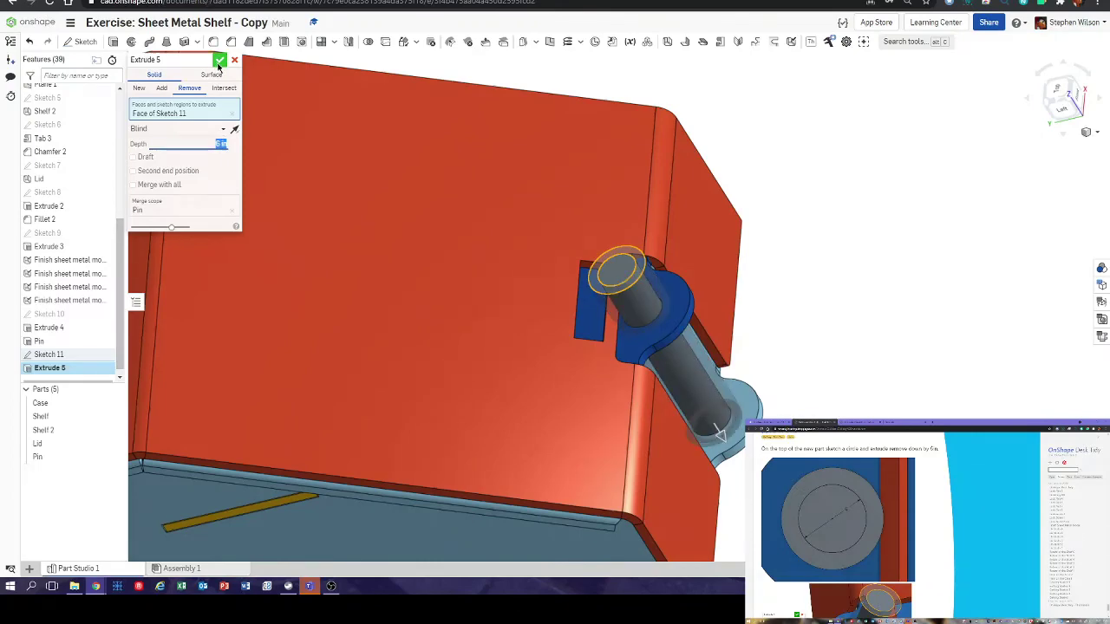
click(220, 58)
- Hide the Lid to expose the shelves and the Pin inside the Case
right_drag(755, 278, 654, 348)
scroll(738, 330, up, 3)
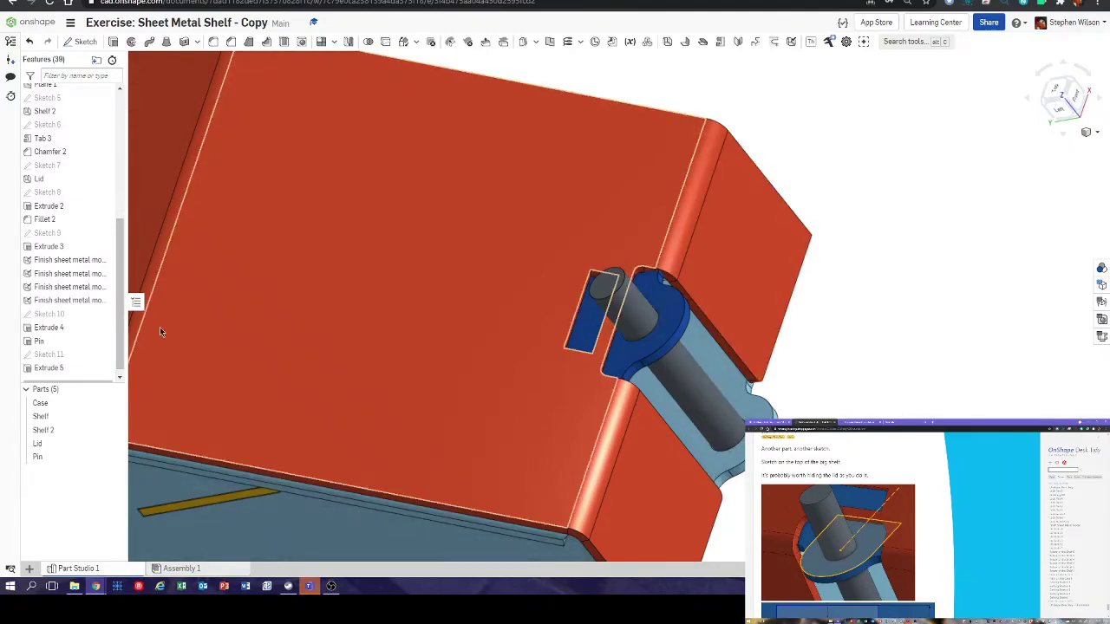
click(112, 444)
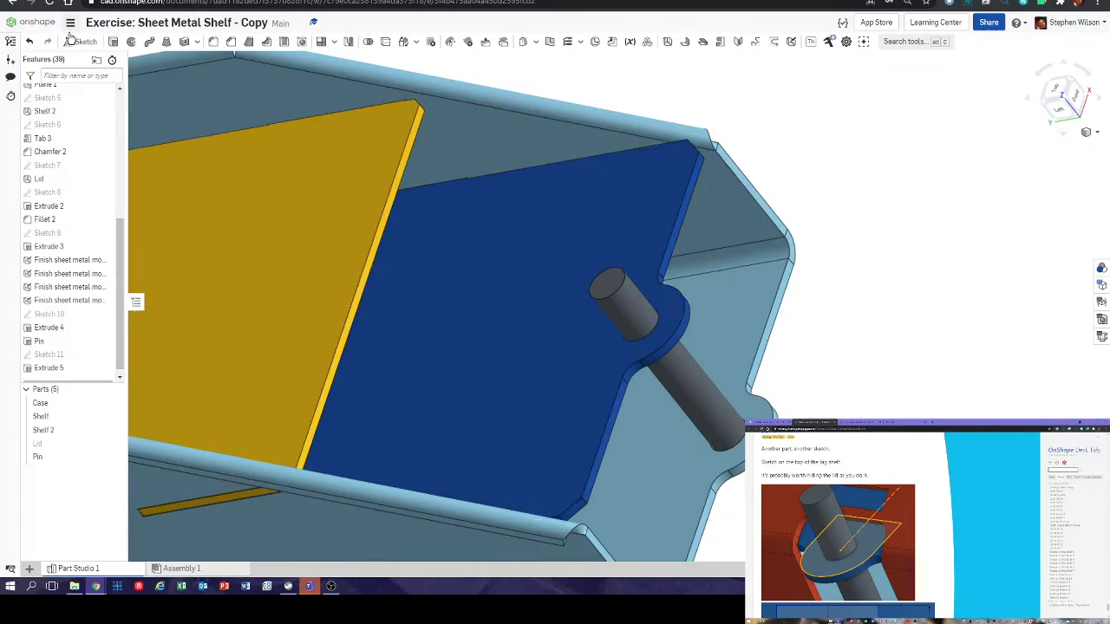
- Start a sketch on the big shelf's top face and draw a circle about 2.5 in in diameter, centred on the Pin
click(80, 42)
click(535, 271)
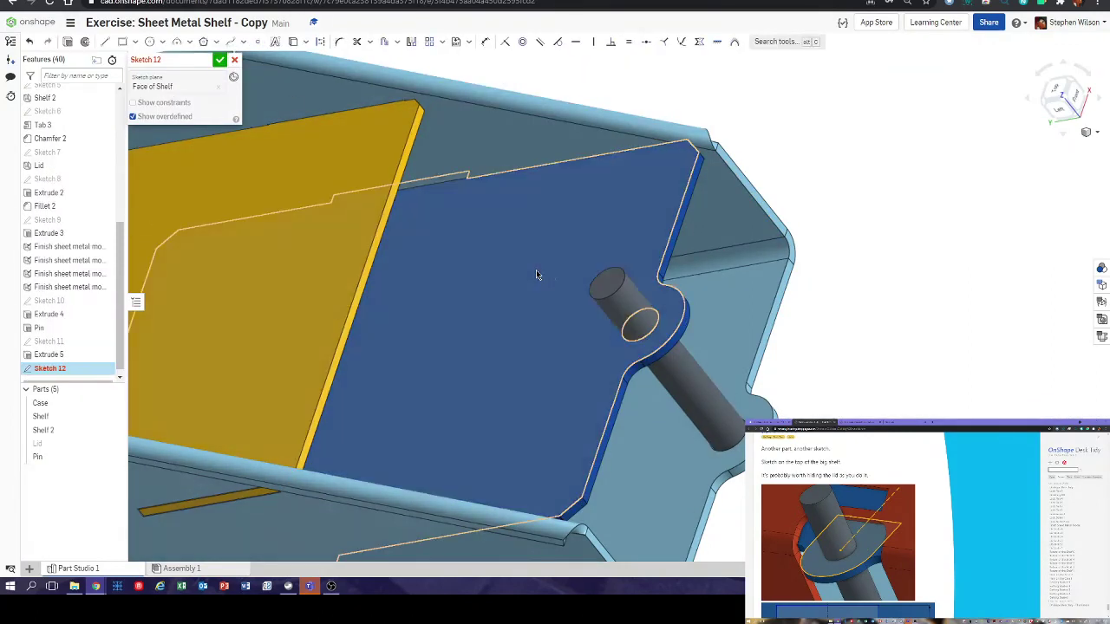
scroll(941, 548, down, 5)
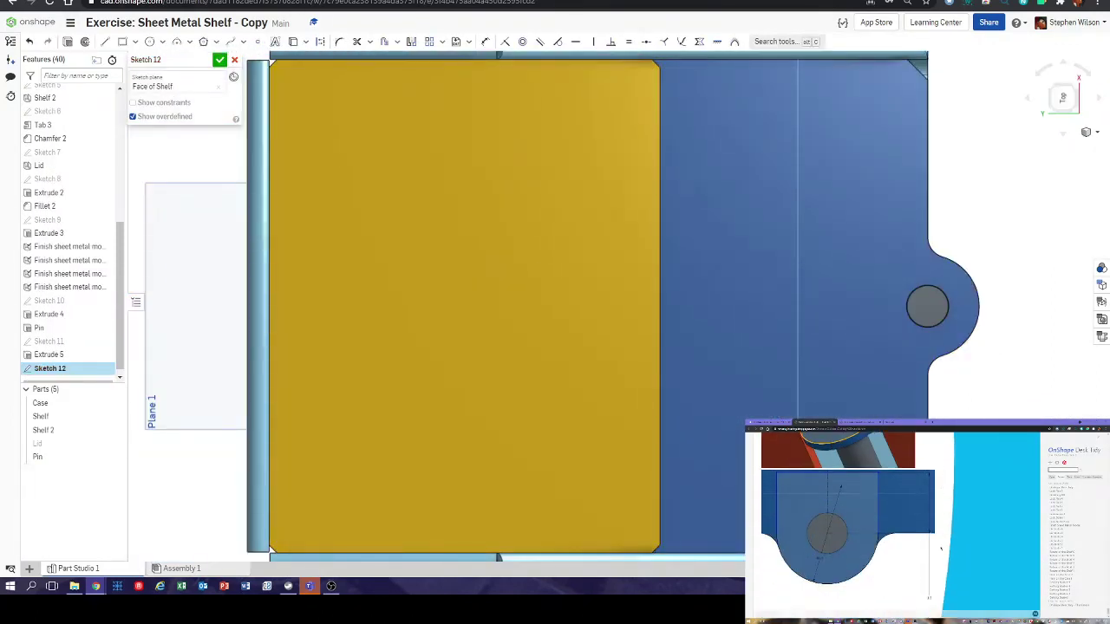
scroll(941, 548, down, 1)
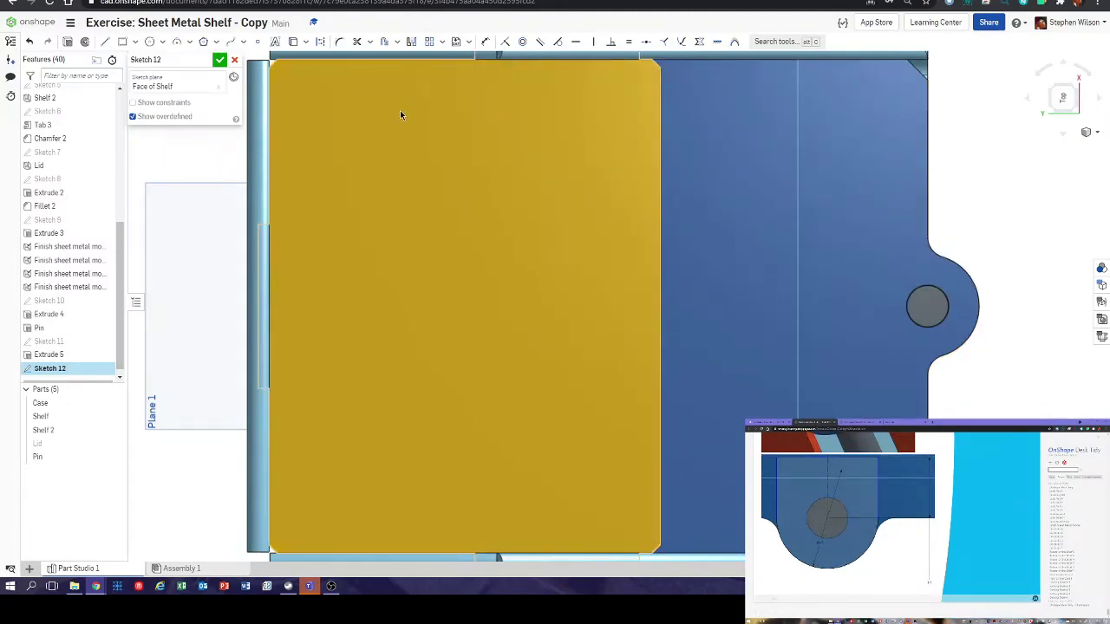
click(151, 43)
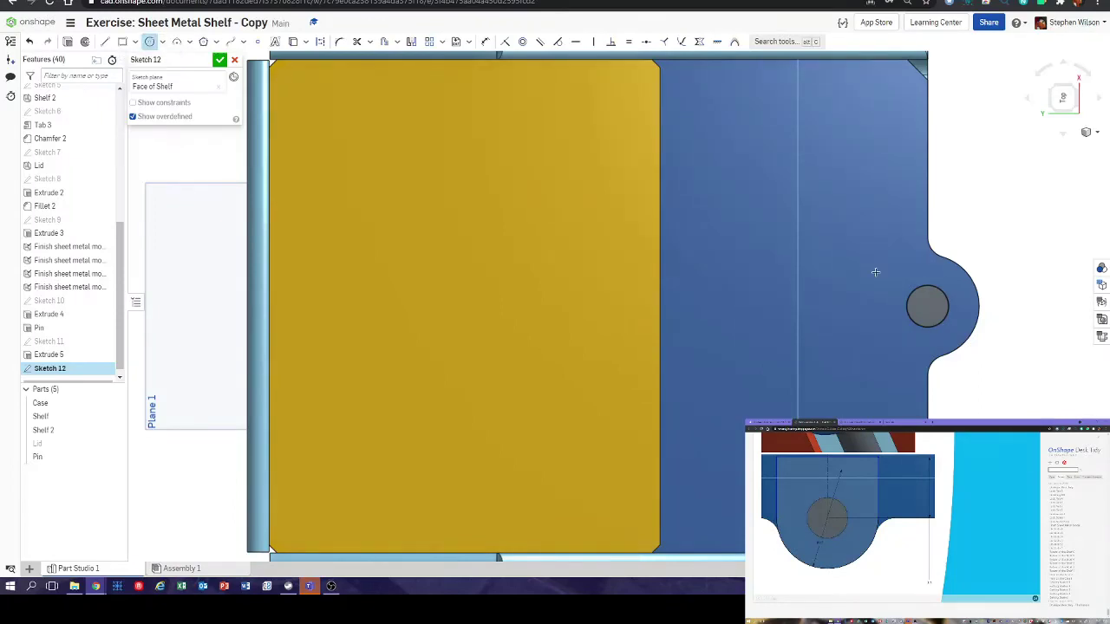
click(927, 305)
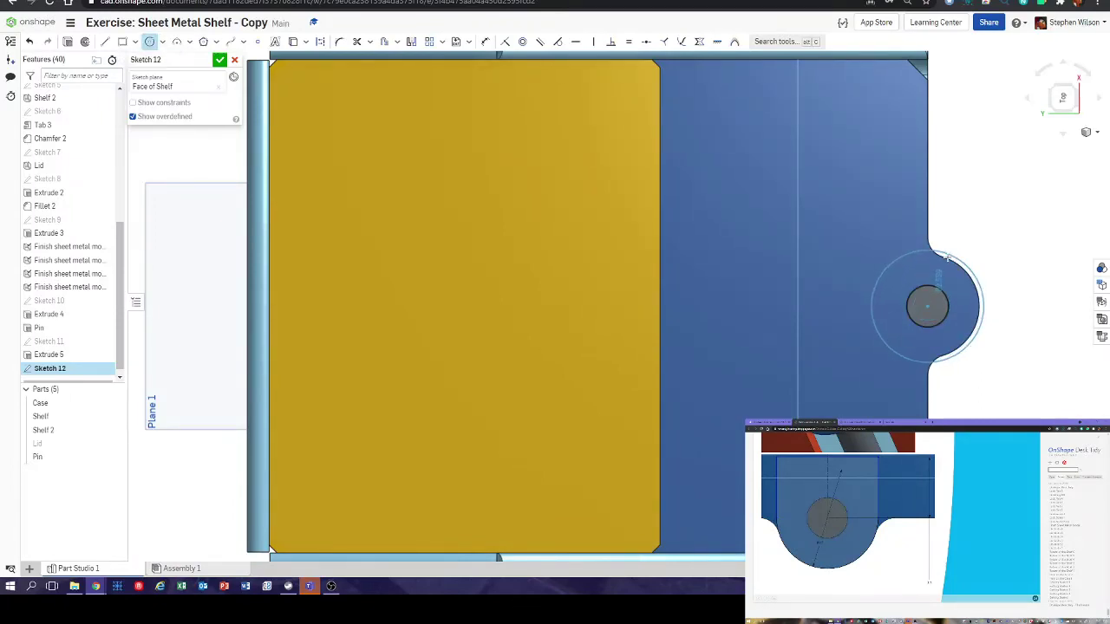
click(942, 258)
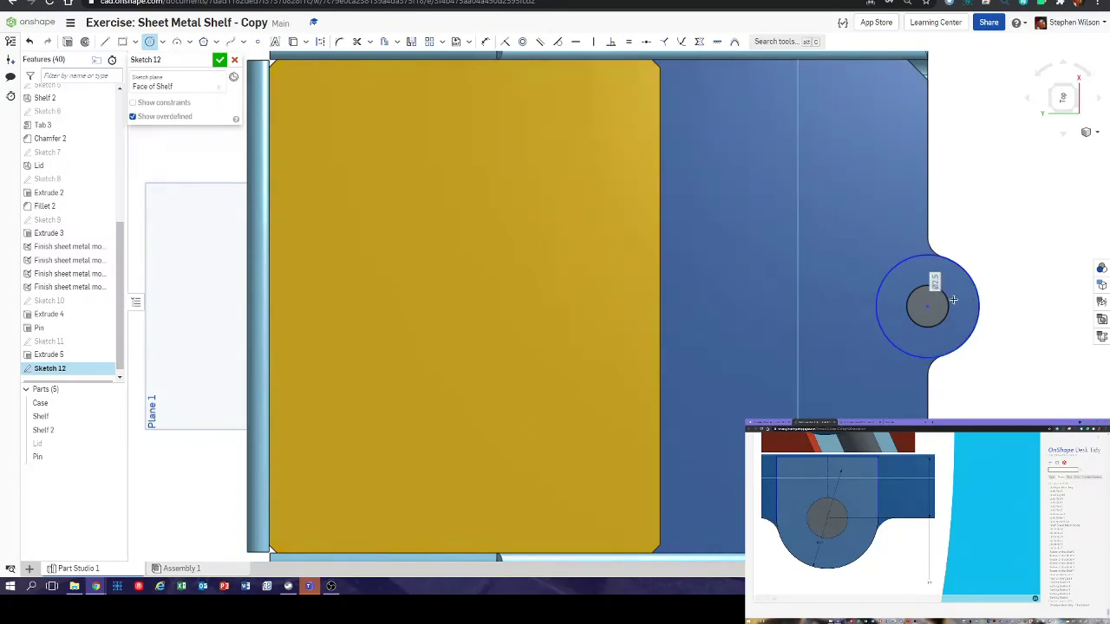
- Sketch two separate parallel lines on the shelf beside the circle, one near each side of it, running away from the tab
click(103, 42)
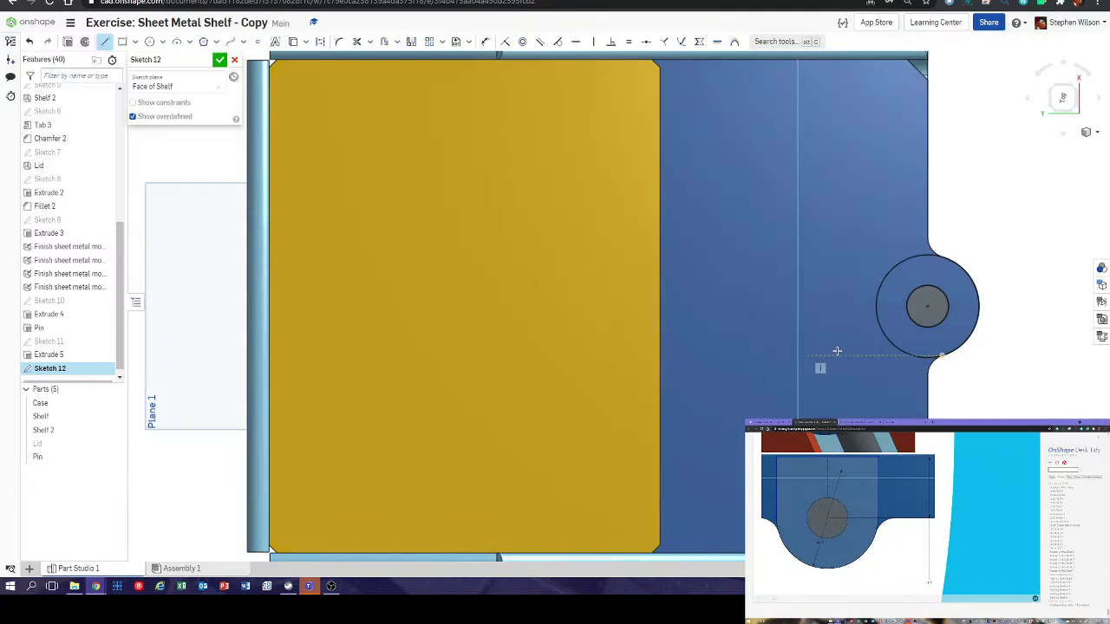
mouse_move(807, 352)
mouse_down()
mouse_move(879, 362)
mouse_move(872, 350)
mouse_up()
key(Escape)
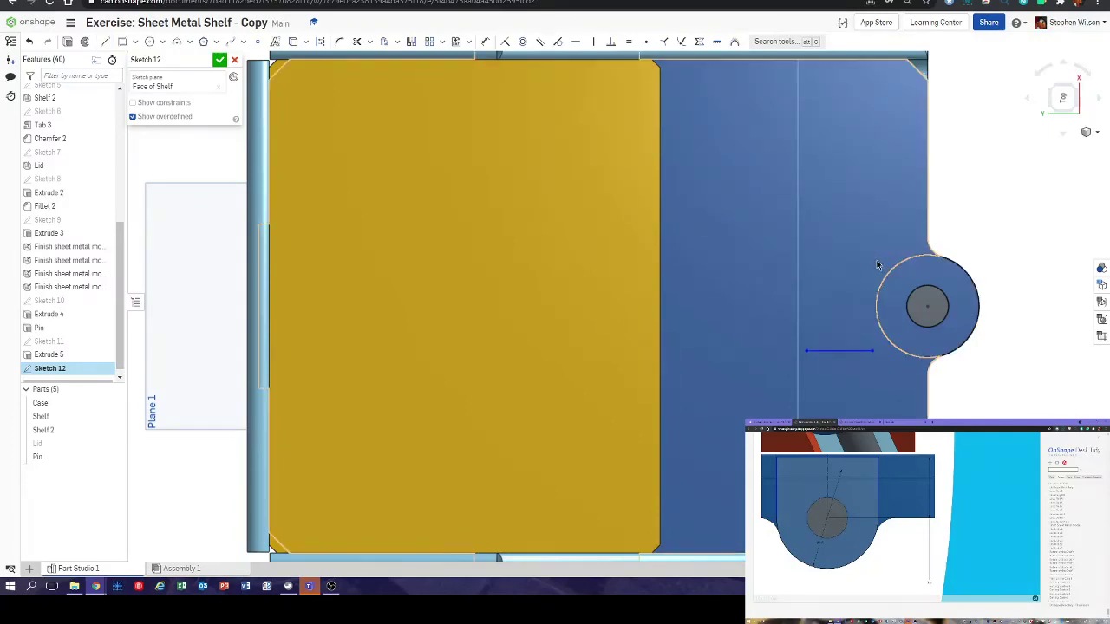
key(l)
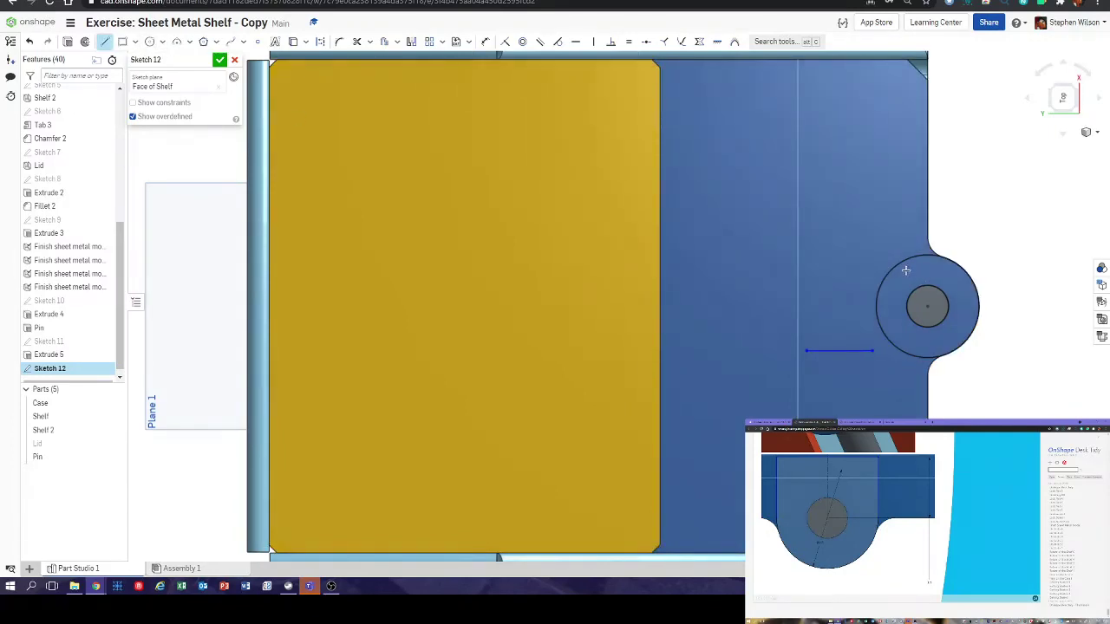
click(869, 251)
click(819, 254)
key(Escape)
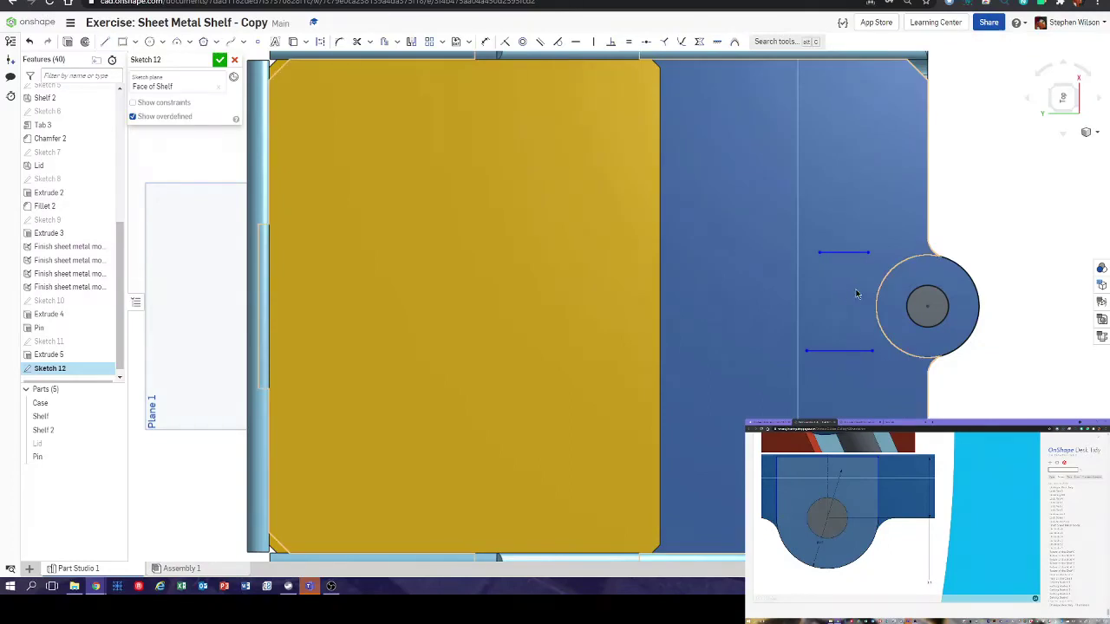
- Make the first line tangent to the circle's upper side and attach its near end to the circle
scroll(968, 248, up, 5)
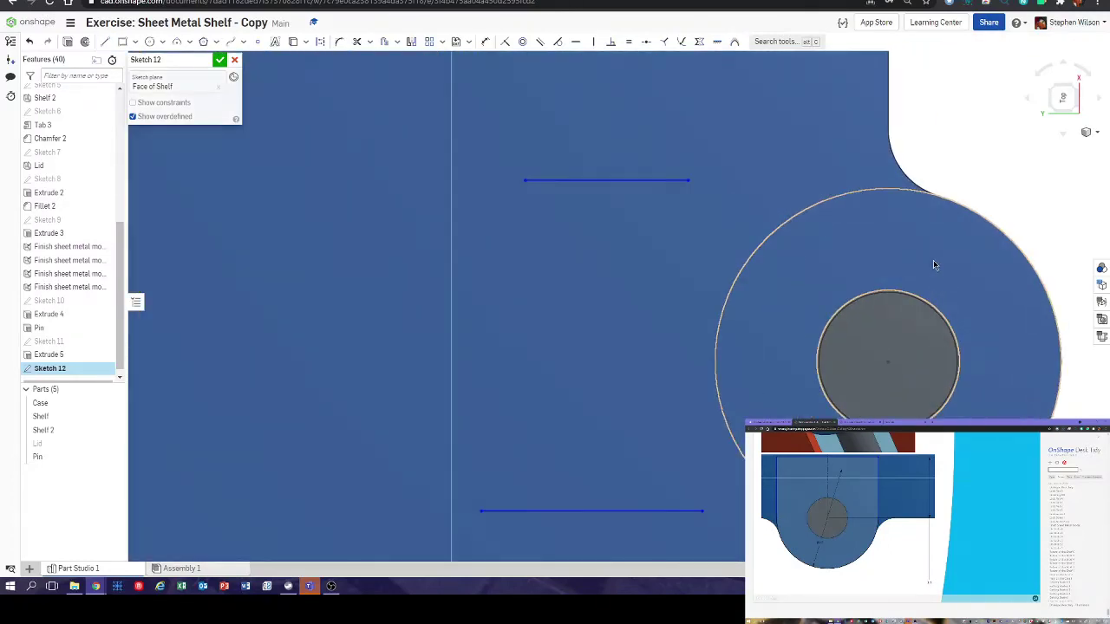
click(558, 41)
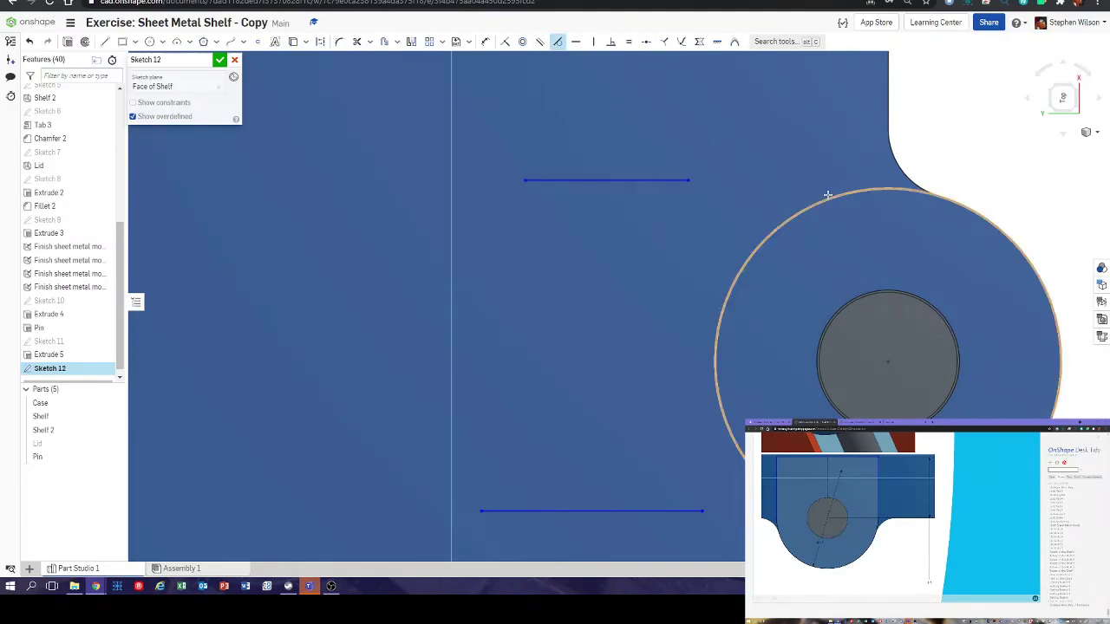
drag(682, 180, 691, 214)
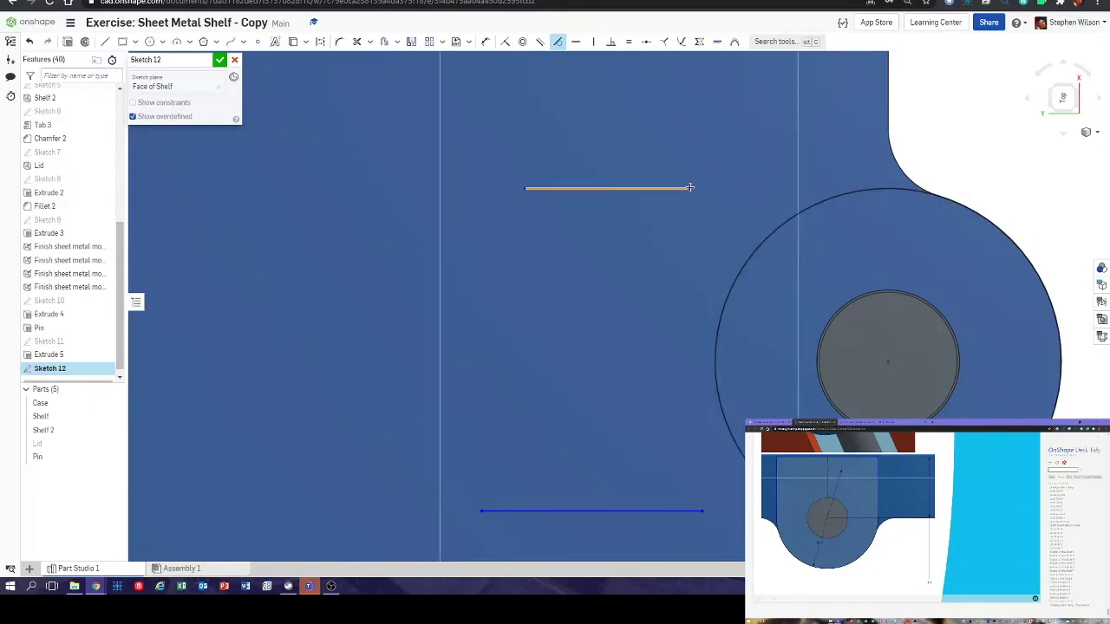
key(i)
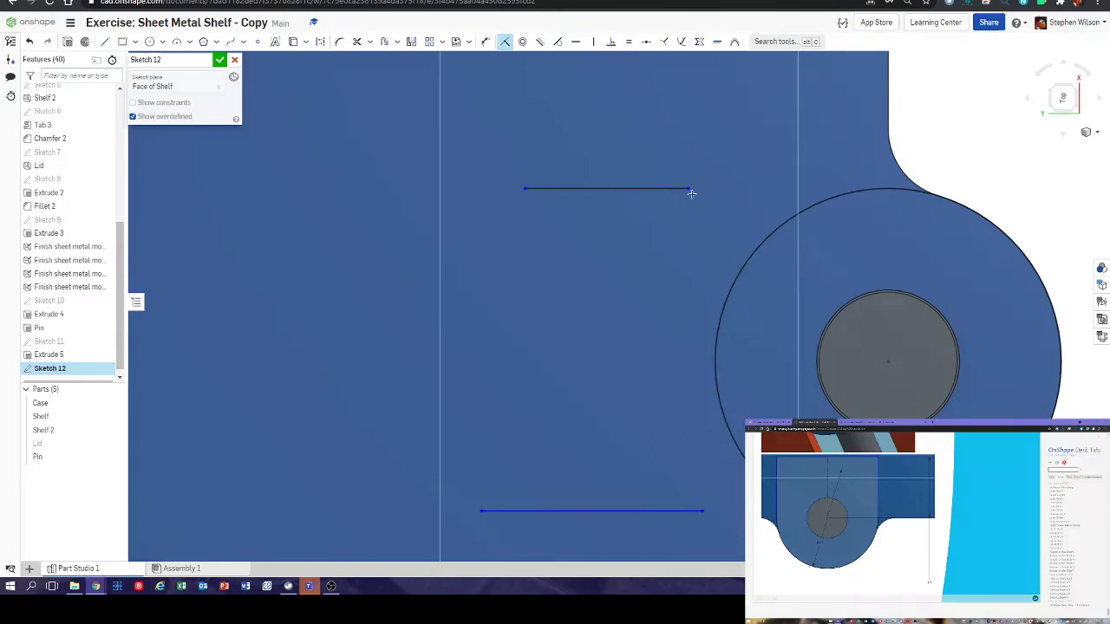
click(818, 208)
- Constrain the second line tangent to the circle's opposite side and make its near end coincident with the circle
click(557, 42)
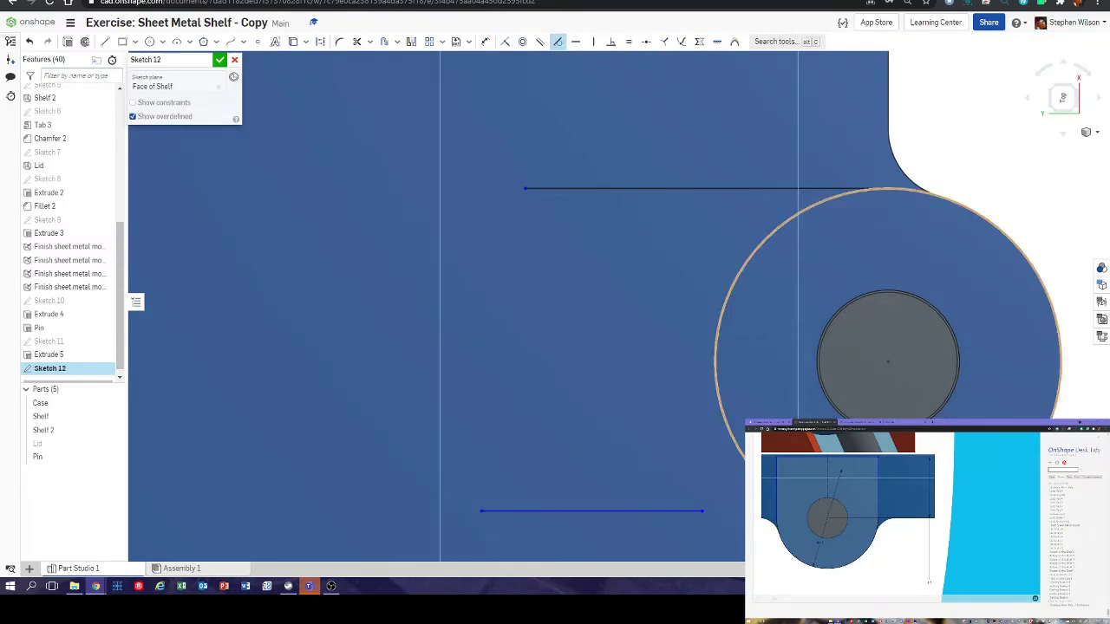
click(723, 416)
click(696, 511)
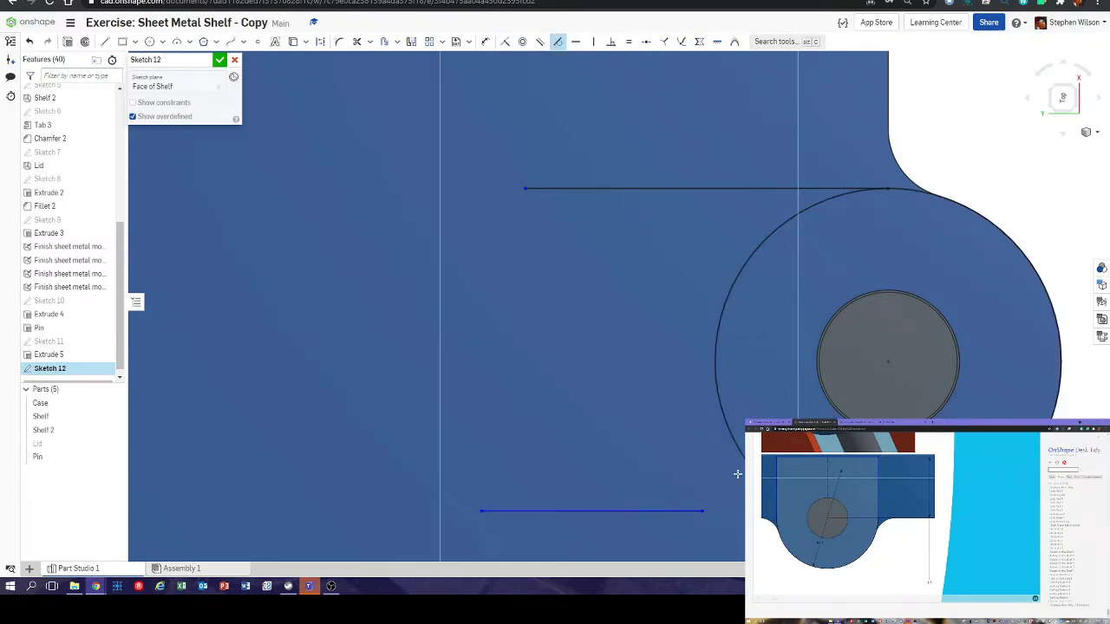
click(506, 42)
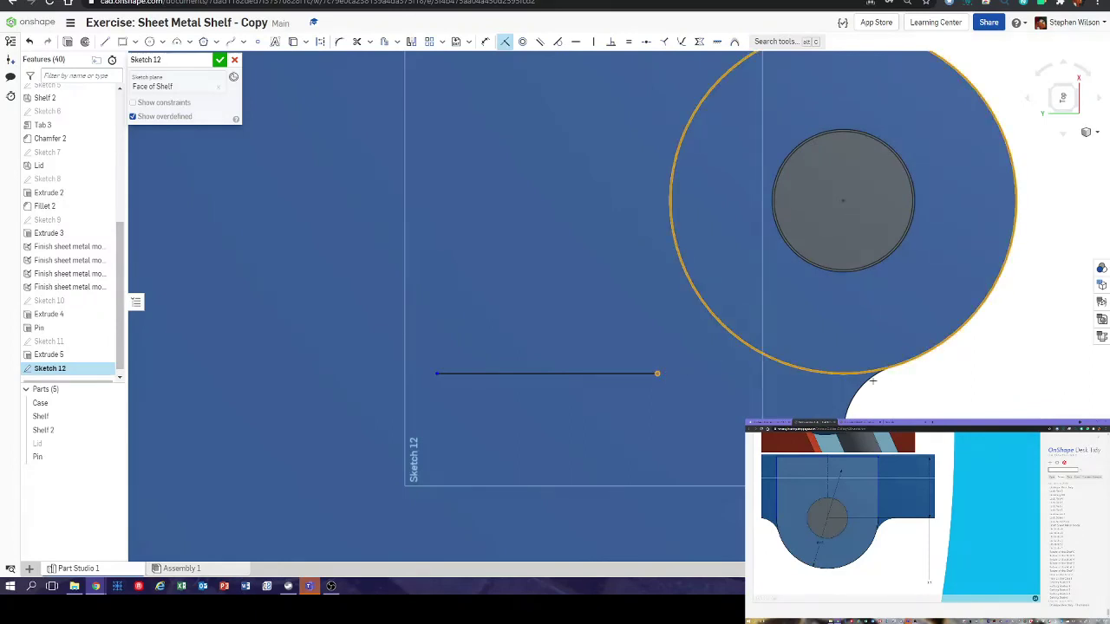
click(646, 374)
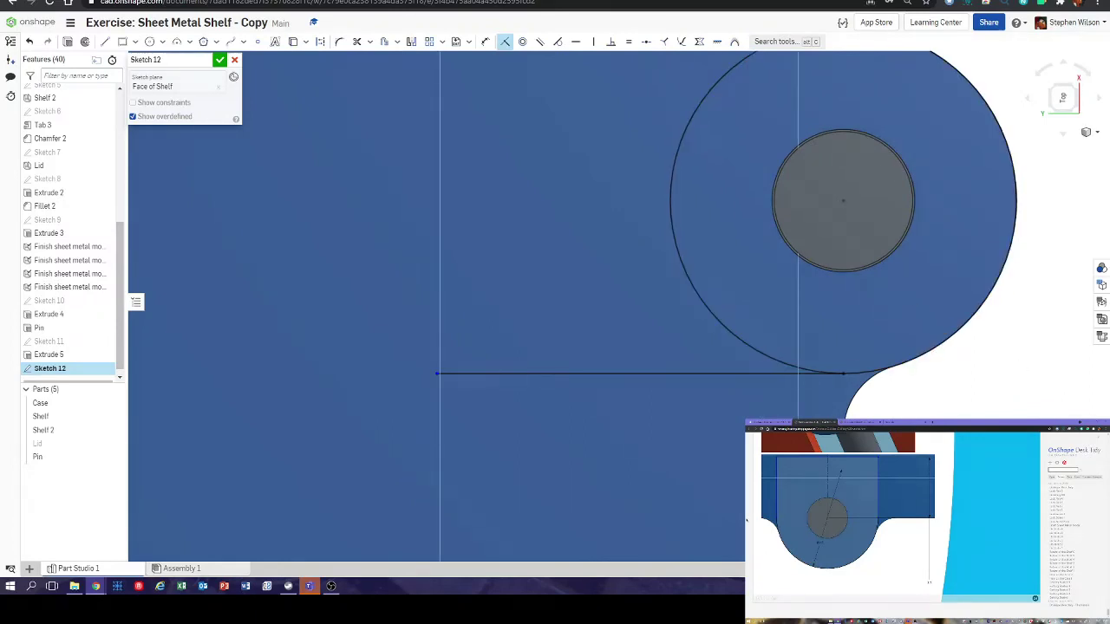
- Align the free ends of the two tangent lines horizontally and join them with a straight closing line
scroll(942, 282, down, 3)
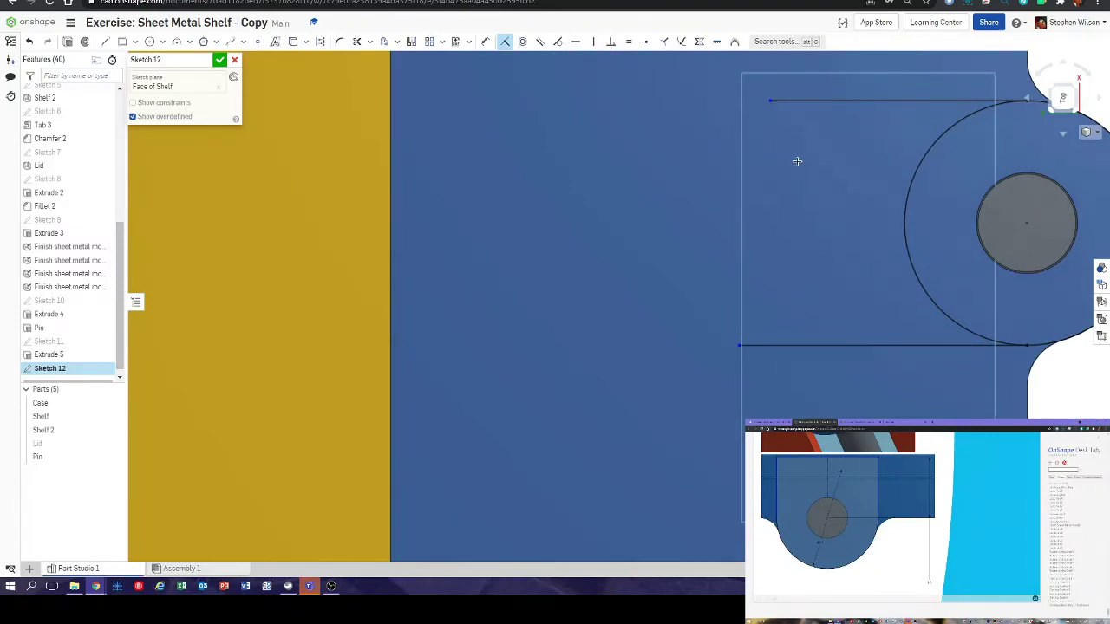
click(1080, 67)
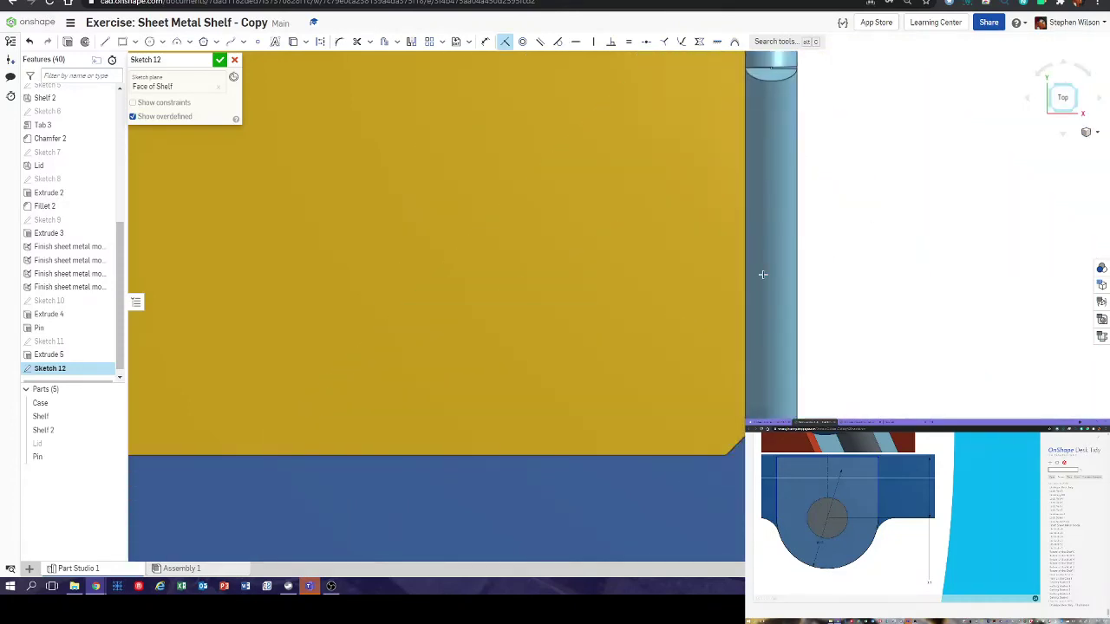
scroll(873, 129, down, 5)
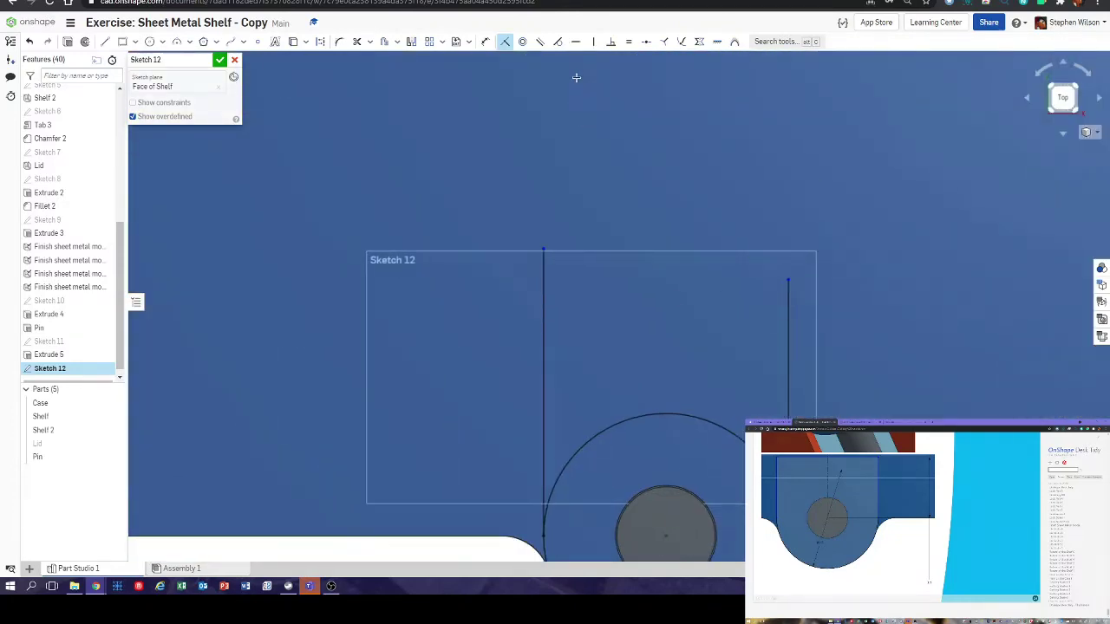
click(576, 42)
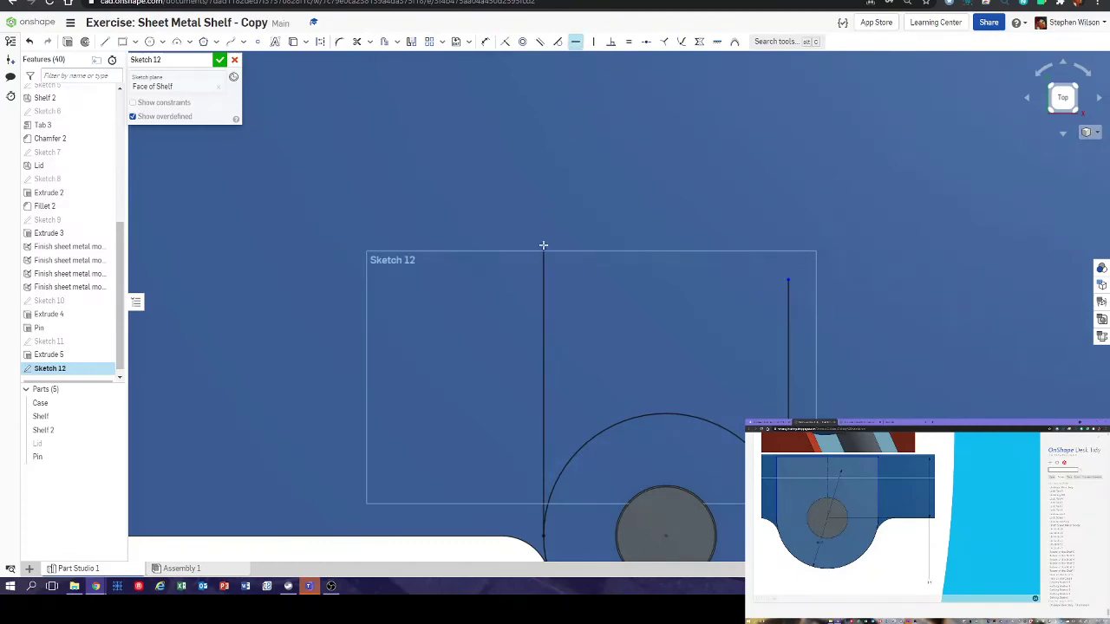
click(789, 279)
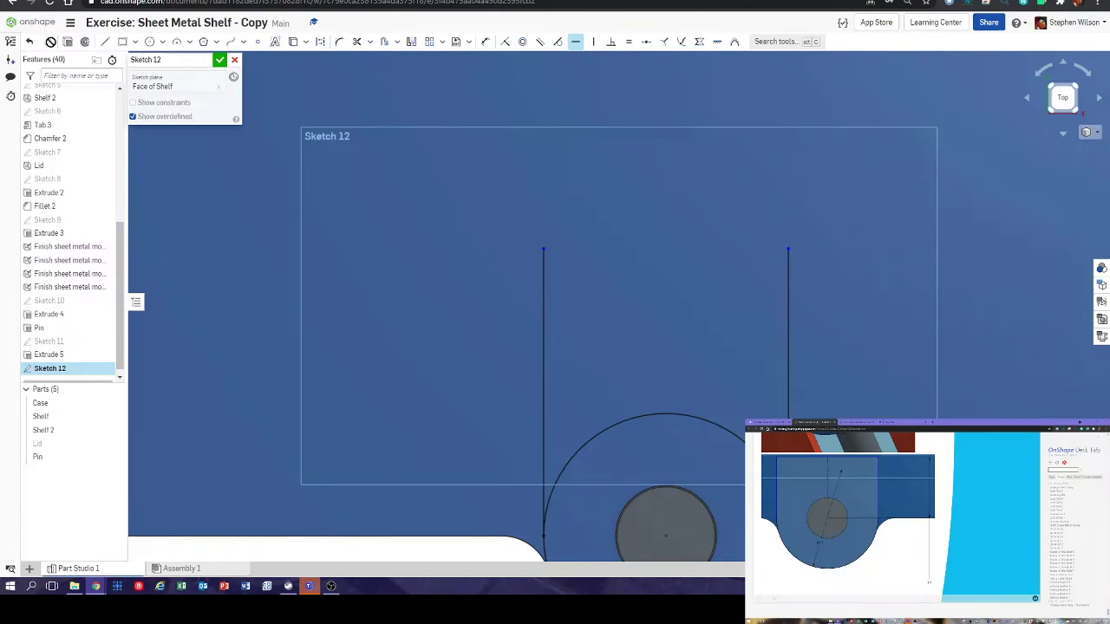
click(104, 42)
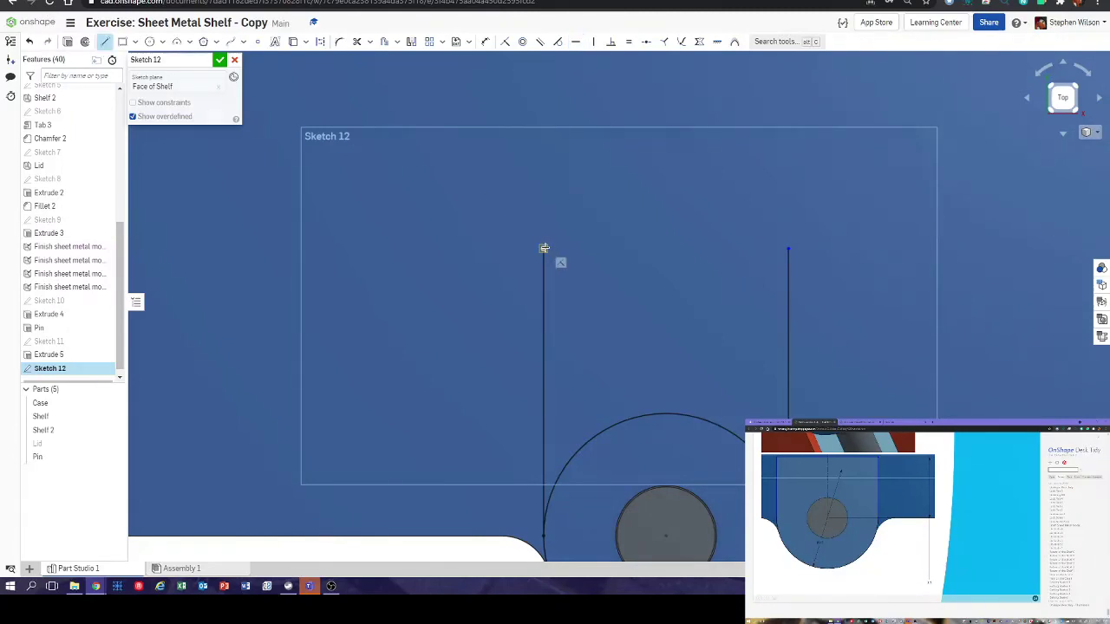
click(763, 263)
- Dimension the closing line 1.5 in from the circle's centre
scroll(725, 288, down, 4)
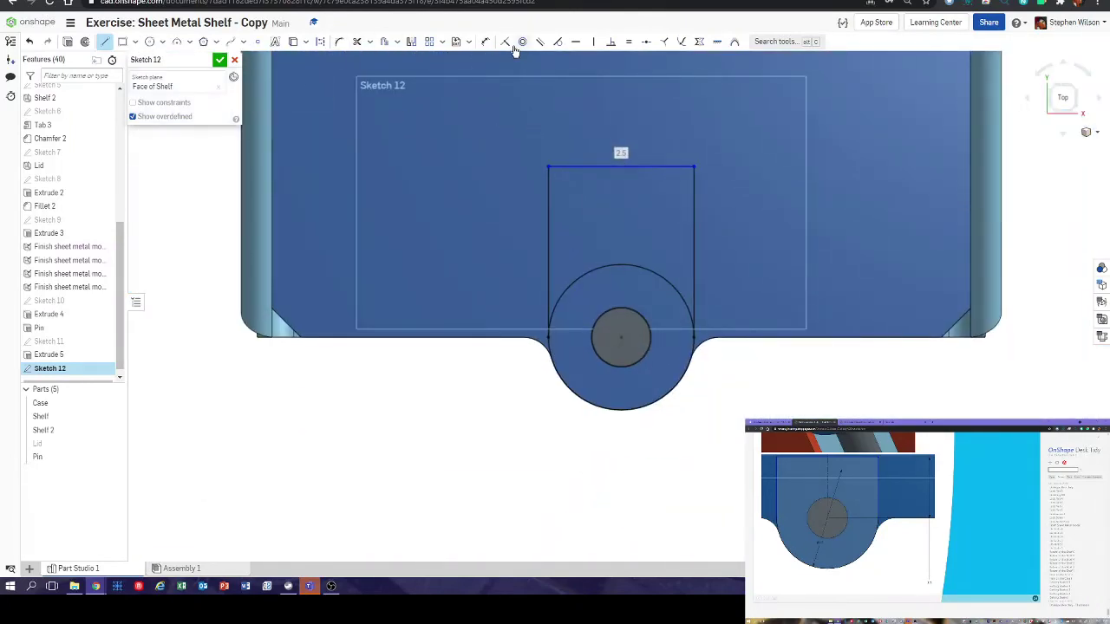
click(486, 43)
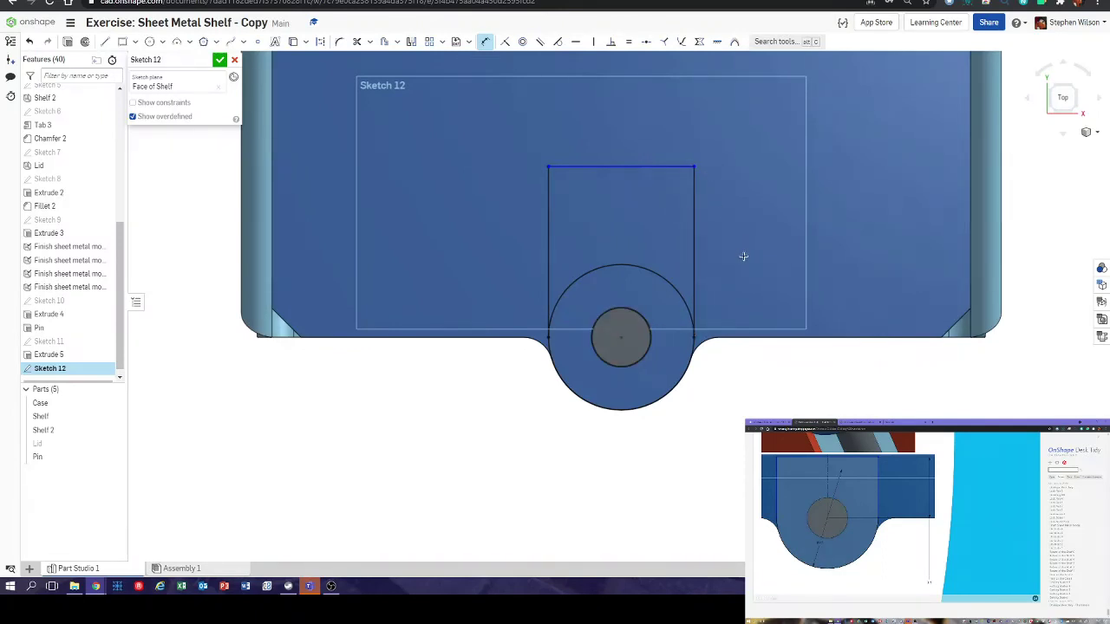
click(622, 337)
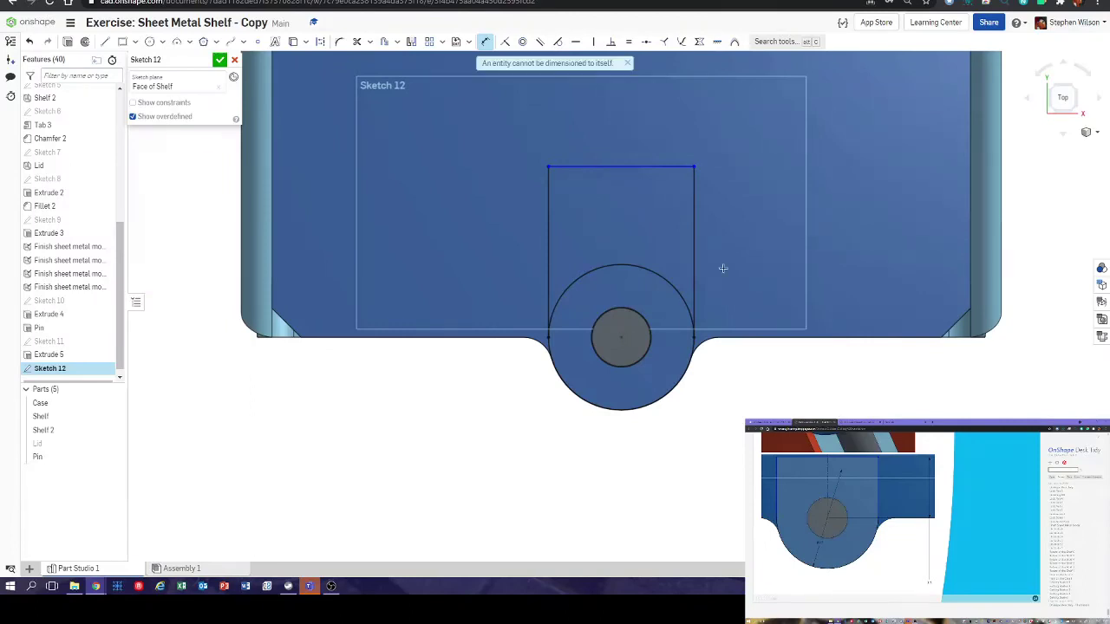
click(674, 166)
click(622, 338)
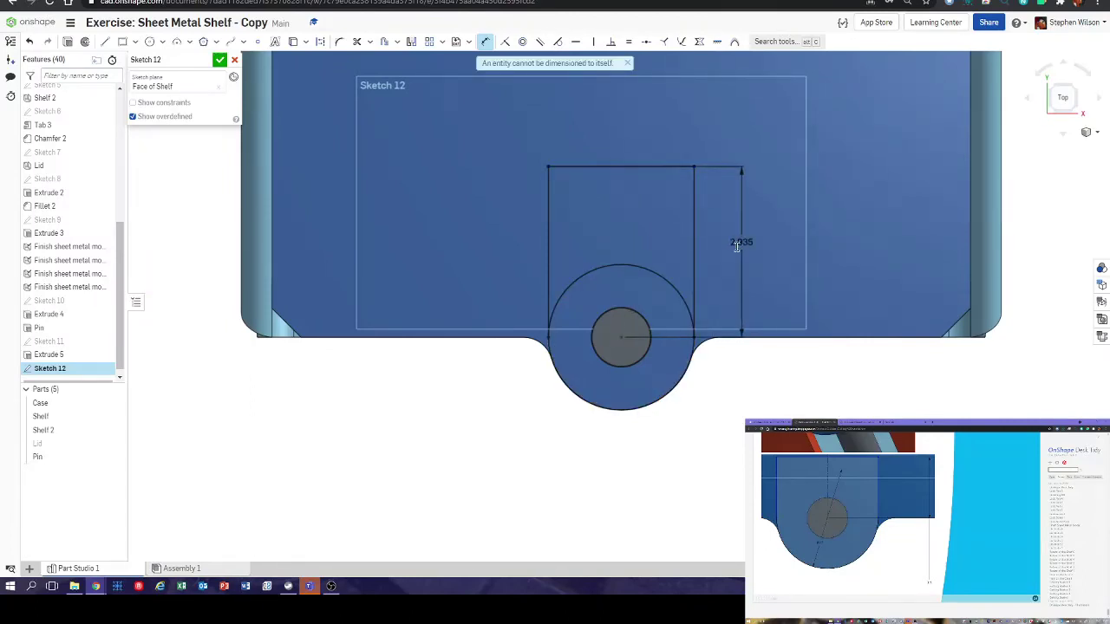
click(740, 242)
key(Return)
text(1.5)
key(Return)
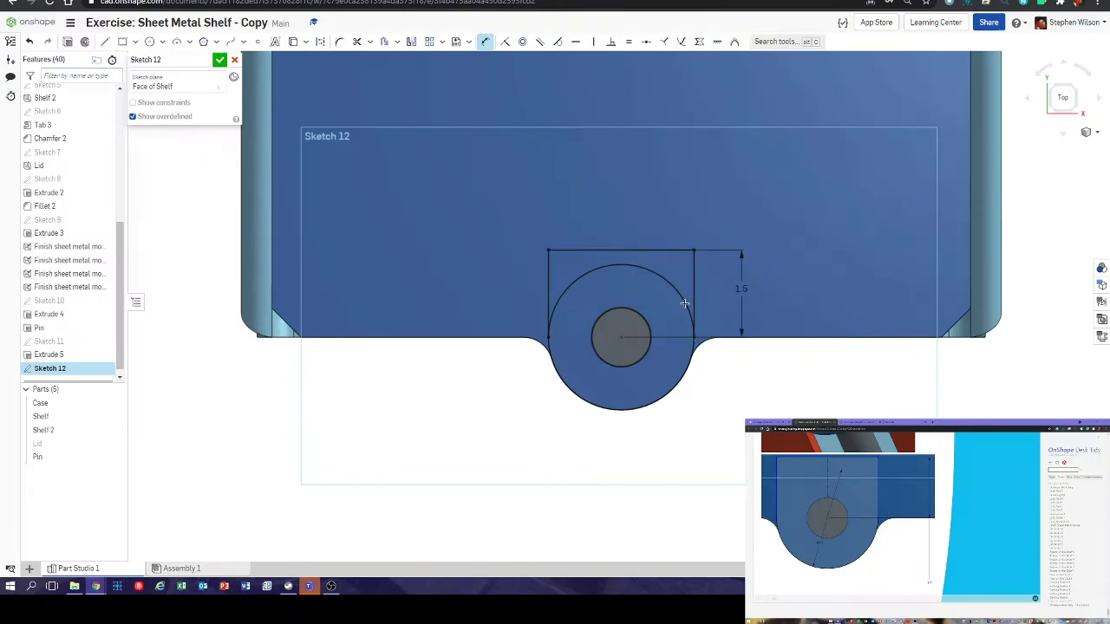
- Trim away the circle's arc inside the rectangle, leaving a U-shaped outline around the Pin
middle_drag(686, 304, 725, 329)
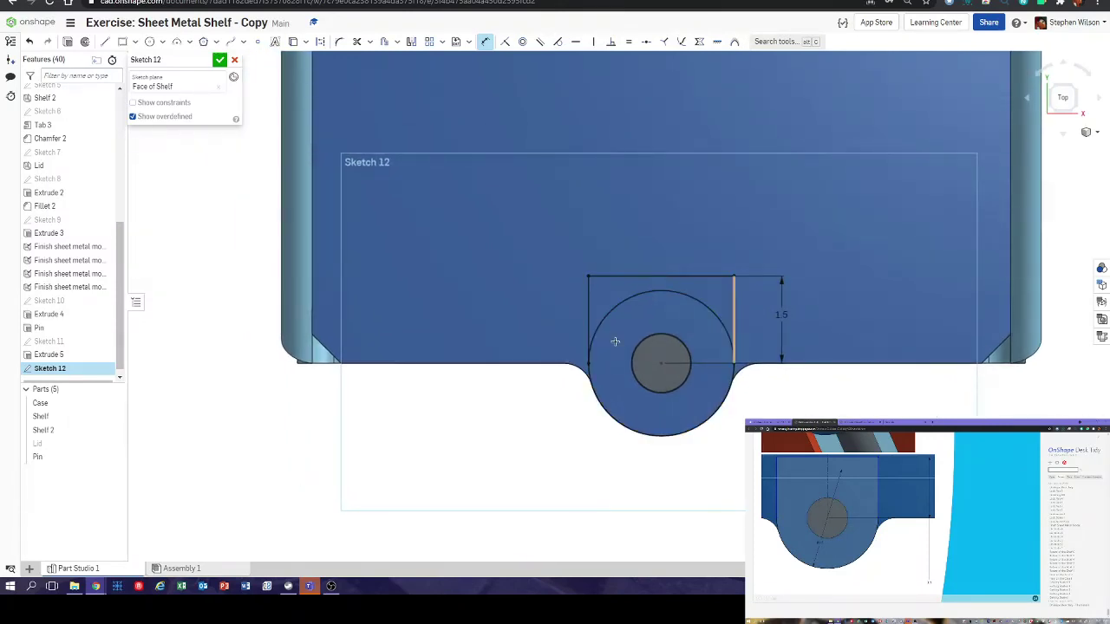
click(356, 41)
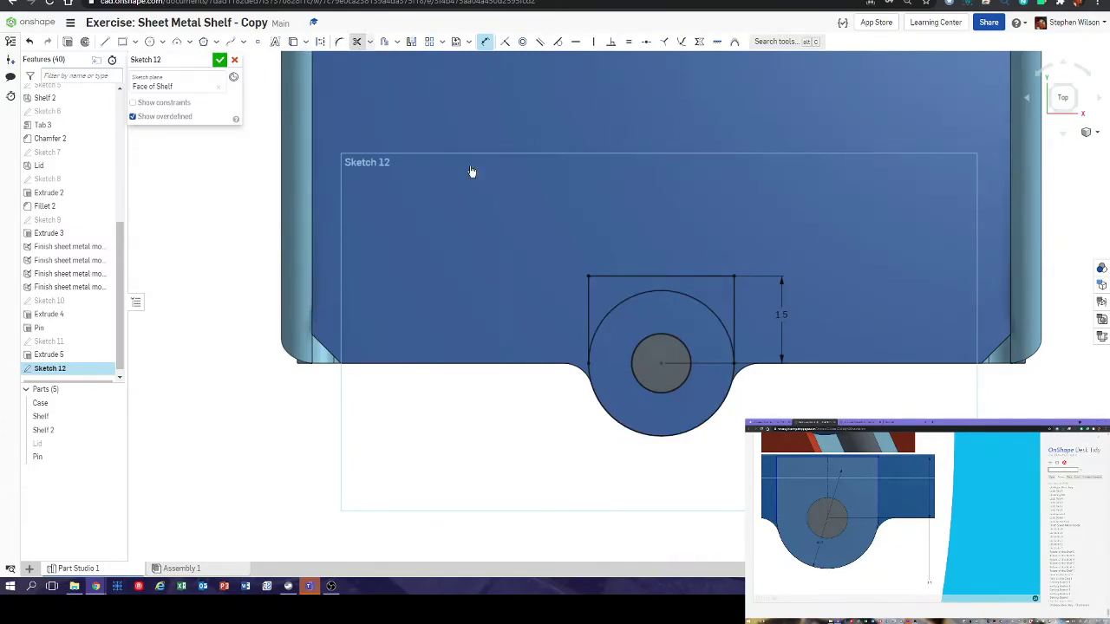
click(639, 292)
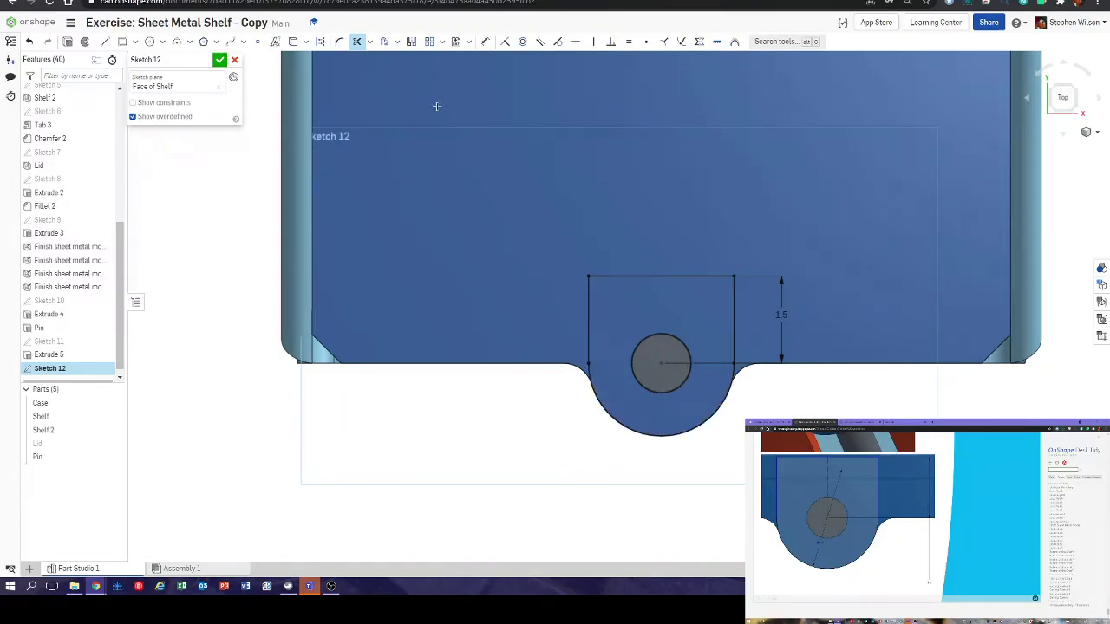
- Project the Pin's circular edge into the U-shaped sketch and hide the Pin
click(293, 41)
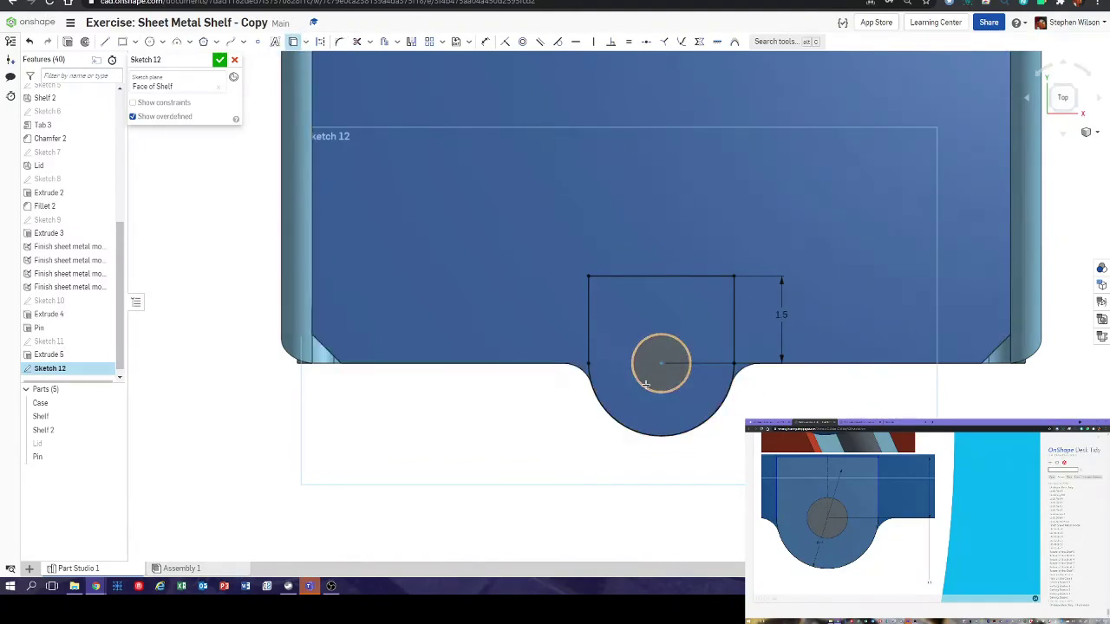
right_drag(644, 385, 771, 409)
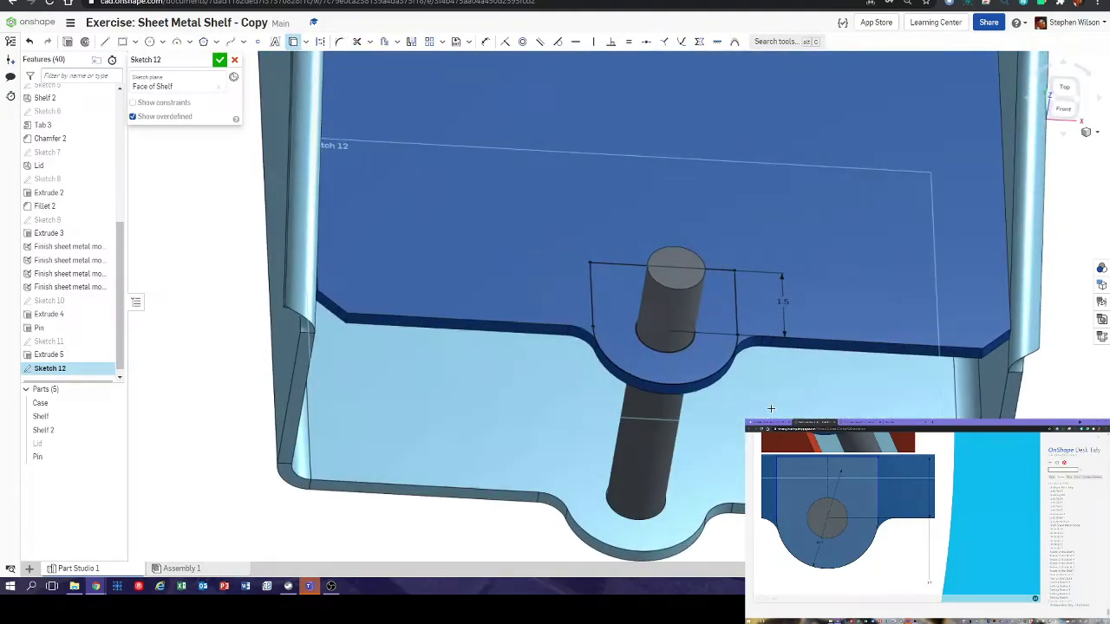
click(116, 418)
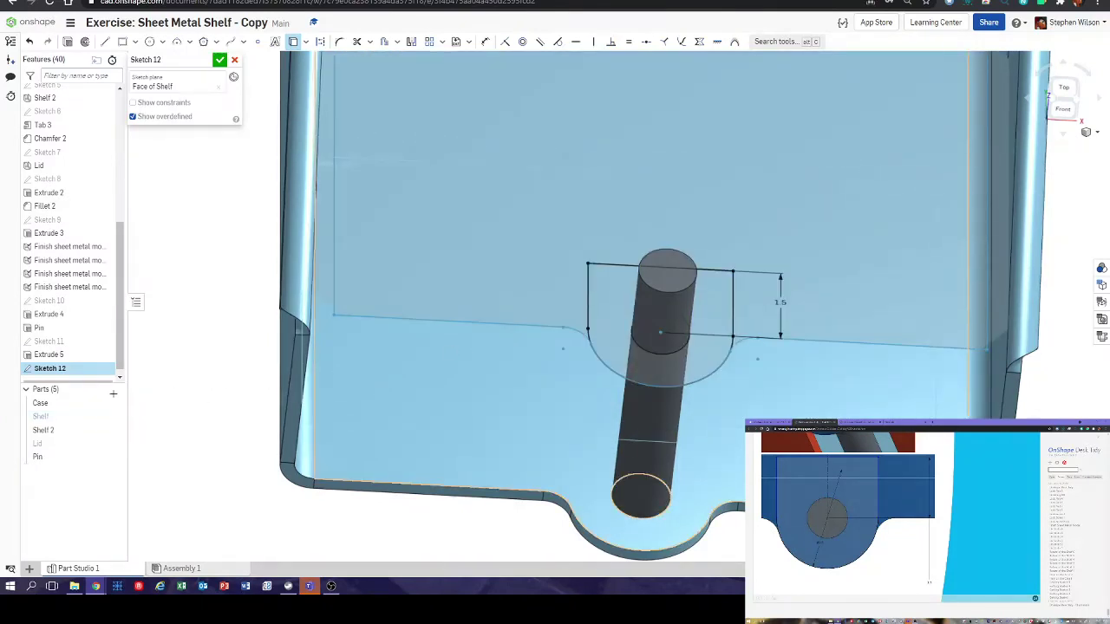
click(116, 459)
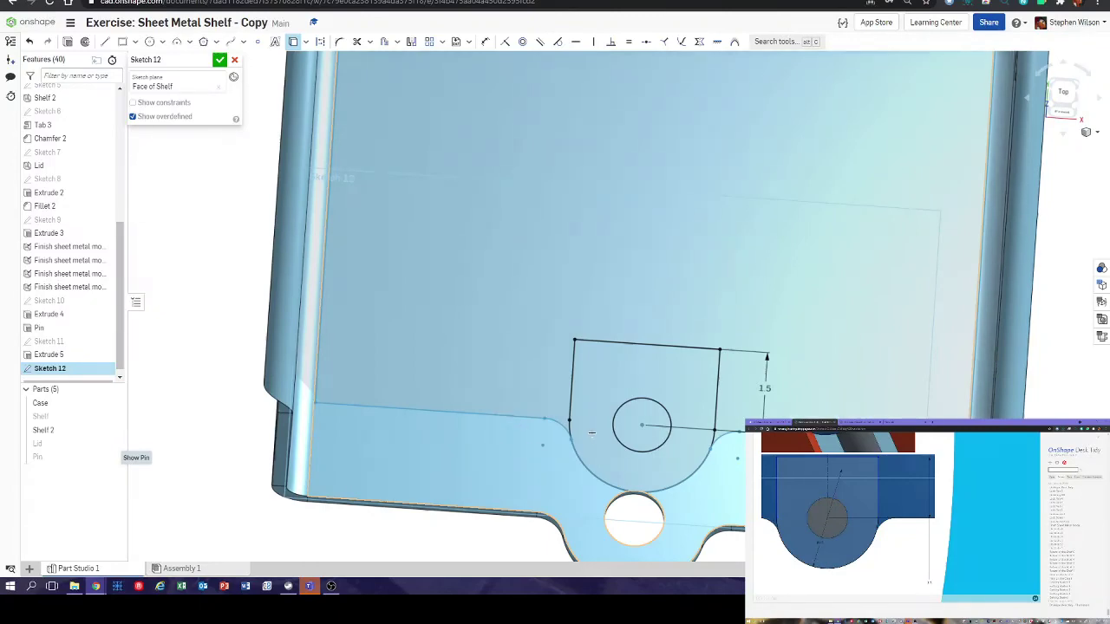
mouse_move(590, 471)
right_down()
mouse_move(648, 373)
mouse_move(581, 397)
right_up()
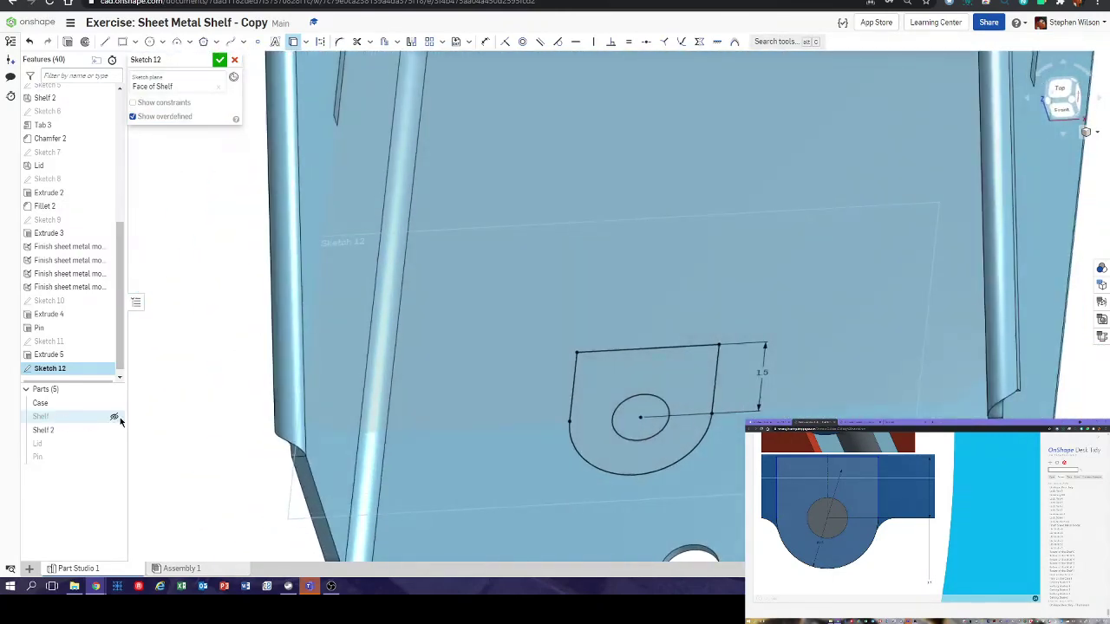
click(114, 445)
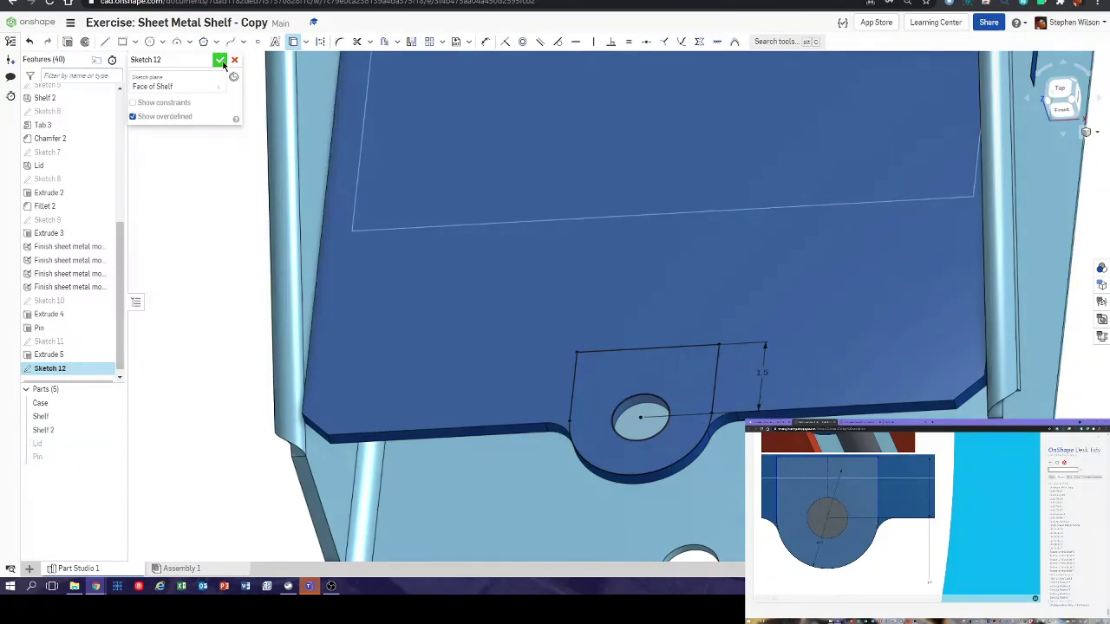
- Finish the sketch and extrude the U-shaped profile 1.5 in as a new part, leaving the Pin hole open
scroll(575, 396, down, 10)
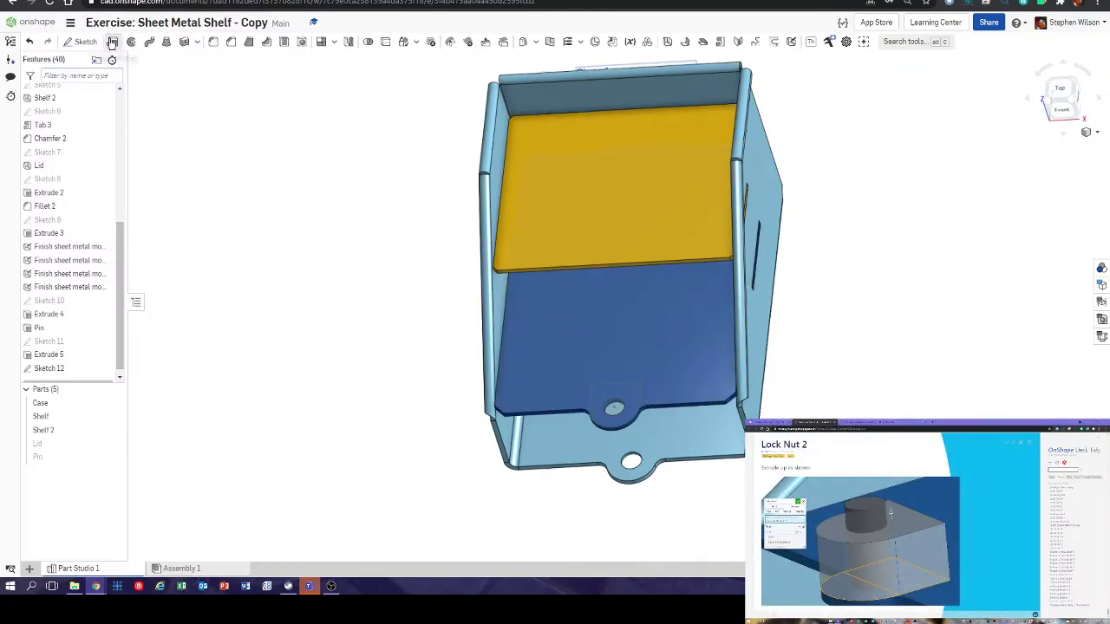
key(shift+e)
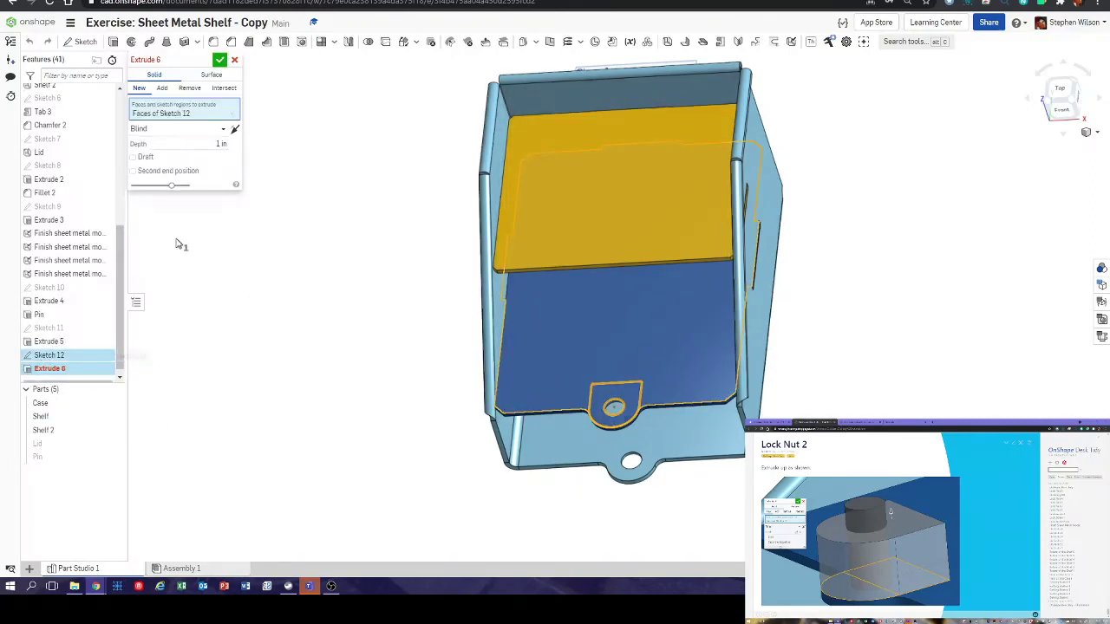
click(221, 143)
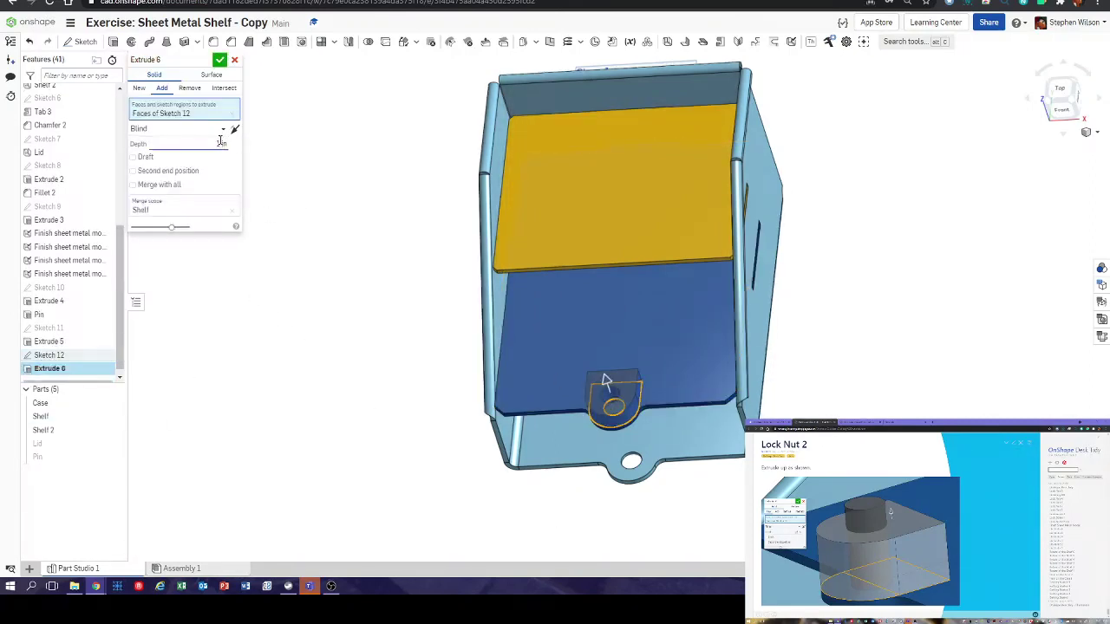
click(139, 87)
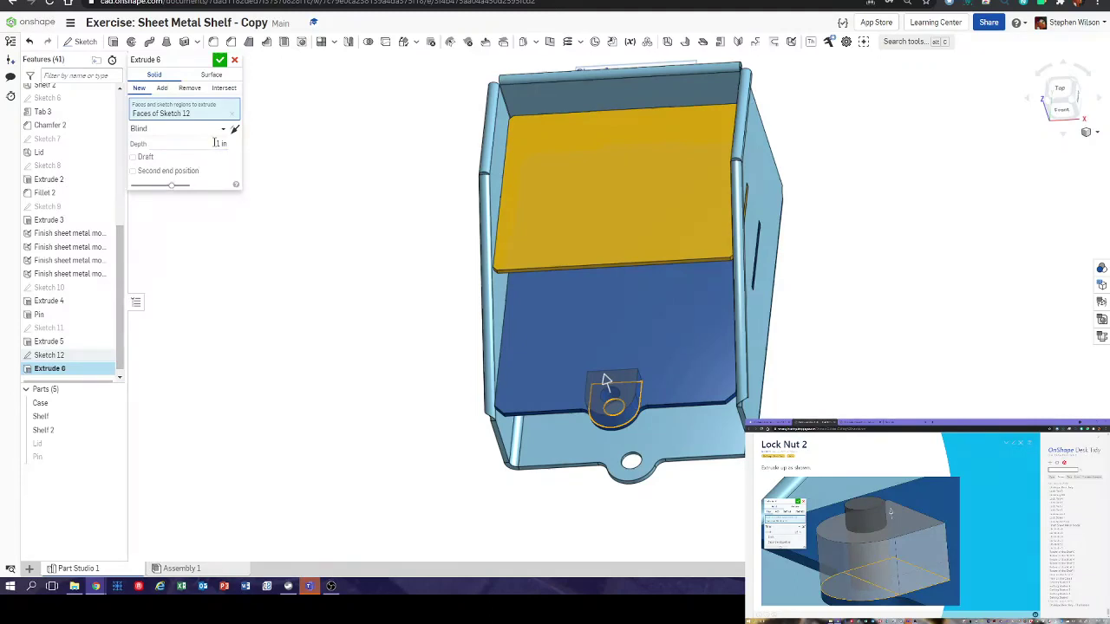
click(215, 143)
text(1)
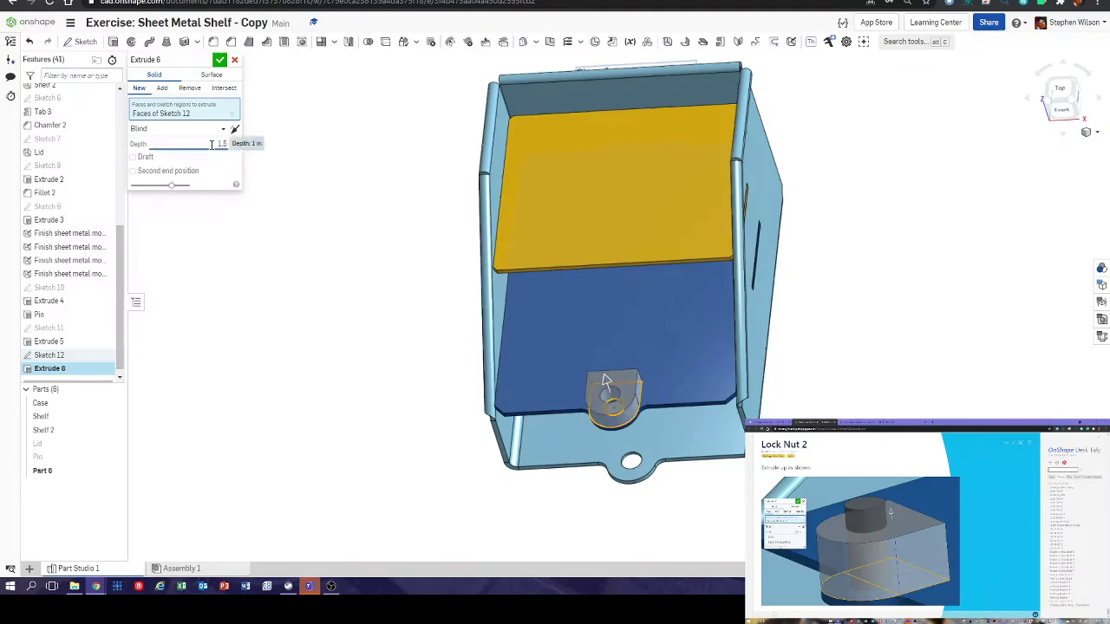
text(.5)
click(219, 59)
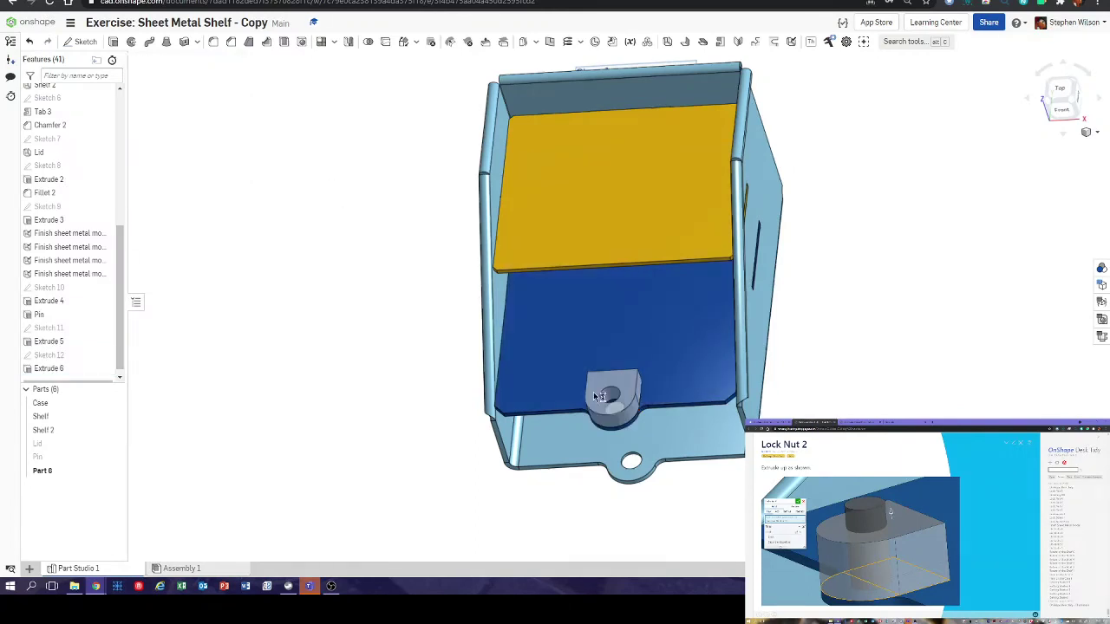
- Hide the Case, Shelf and Shelf 2 parts to isolate the new U-shaped part
right_drag(664, 418, 607, 347)
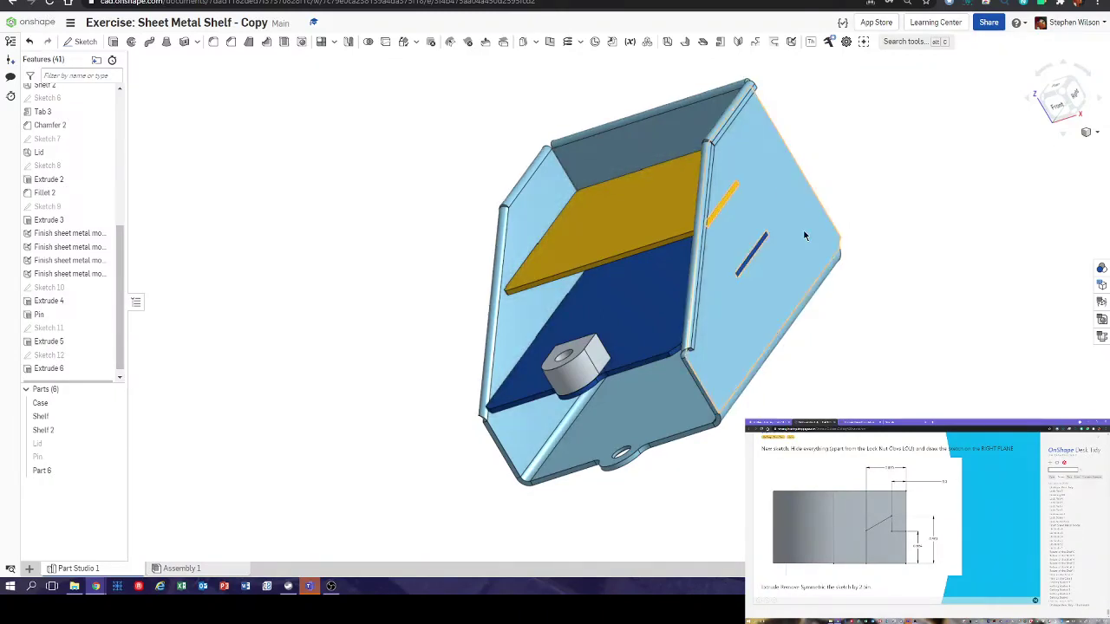
click(114, 405)
click(114, 417)
click(113, 430)
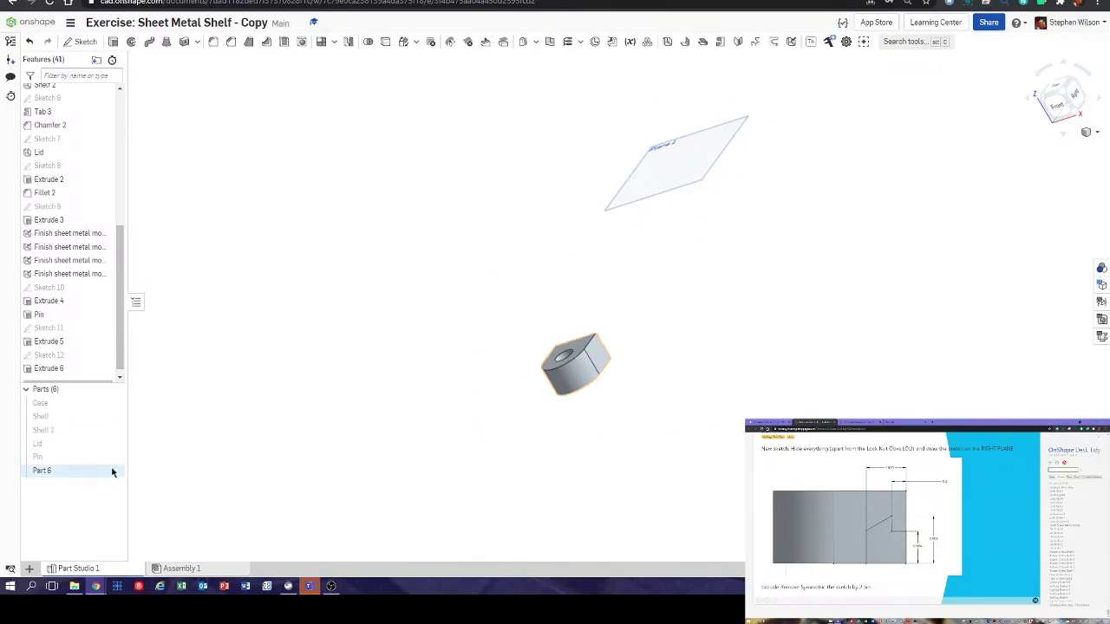
- Start a new sketch on the Right plane, facing the side of the U-shaped part
click(87, 43)
scroll(95, 130, up, 10)
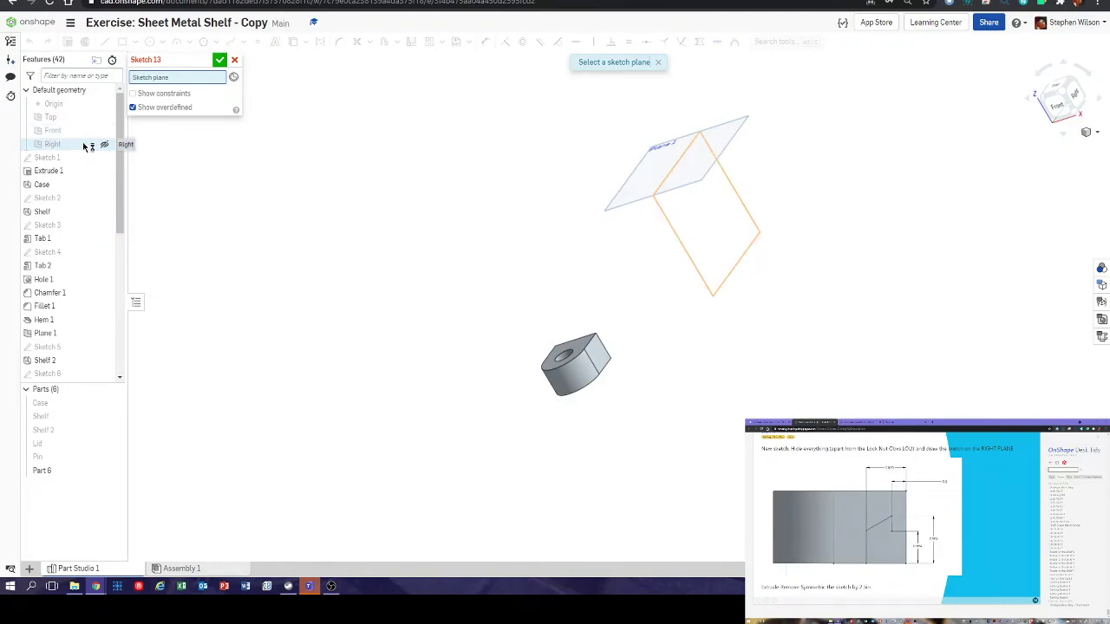
click(83, 147)
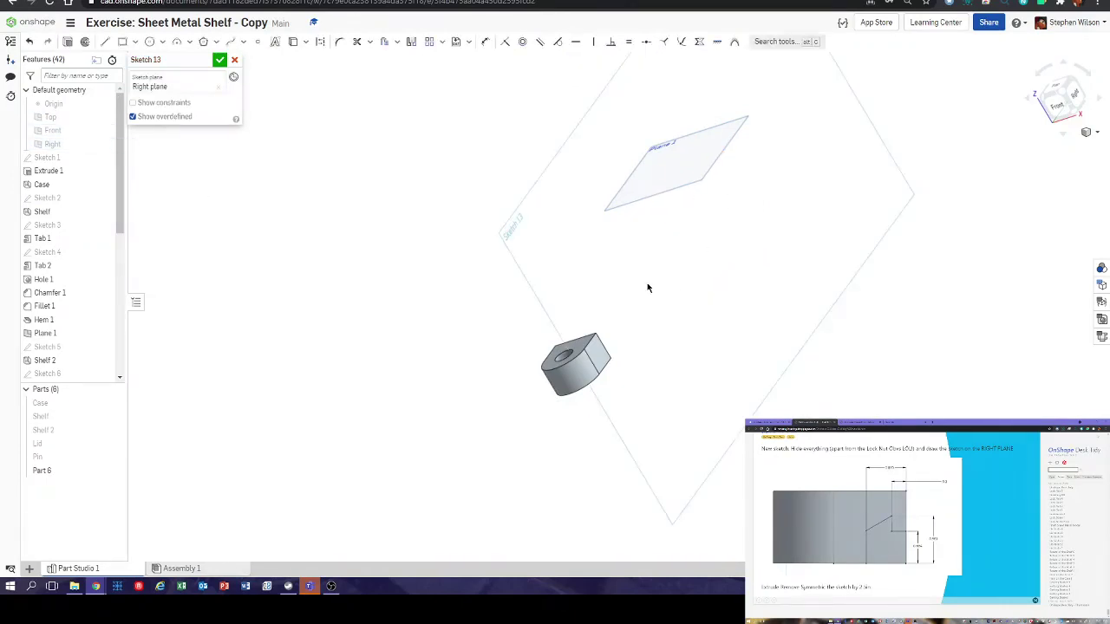
key(n)
scroll(433, 236, down, 5)
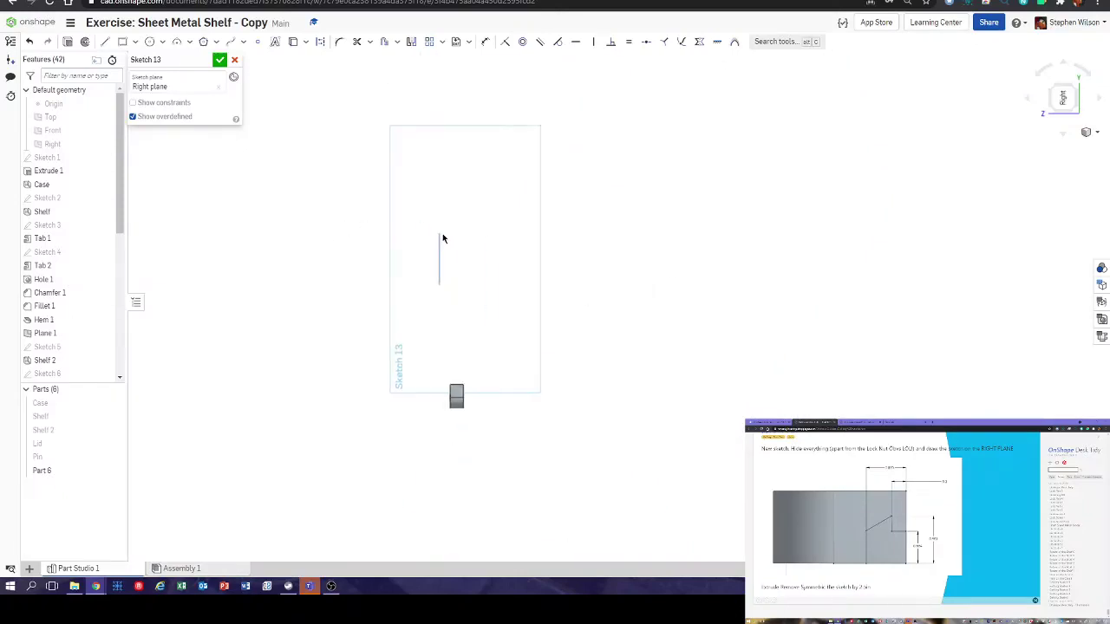
scroll(451, 335, up, 4)
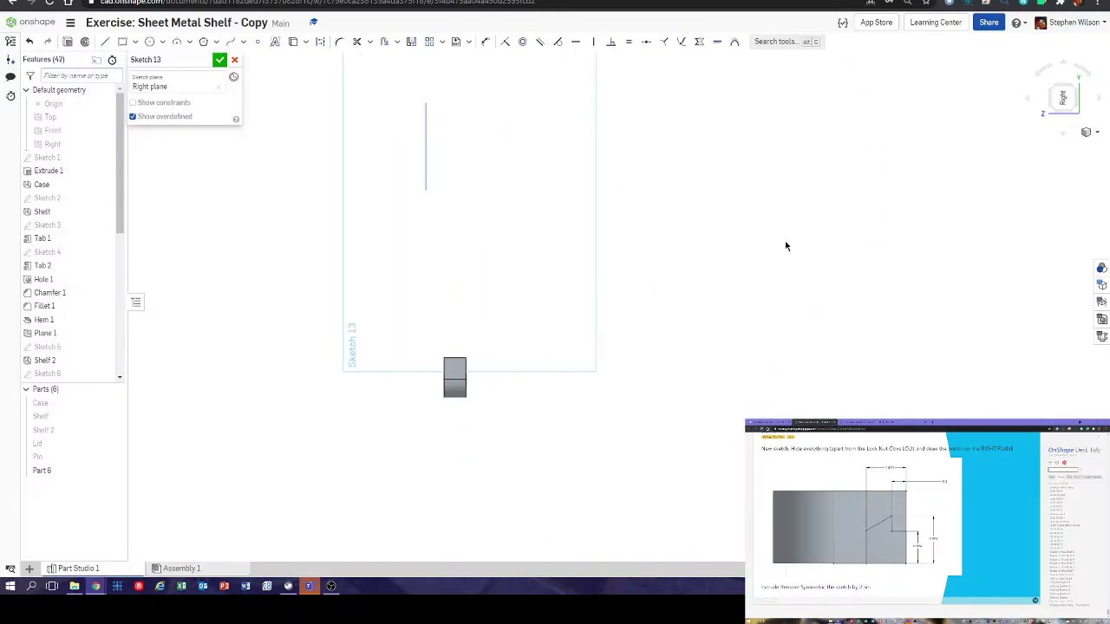
click(1082, 71)
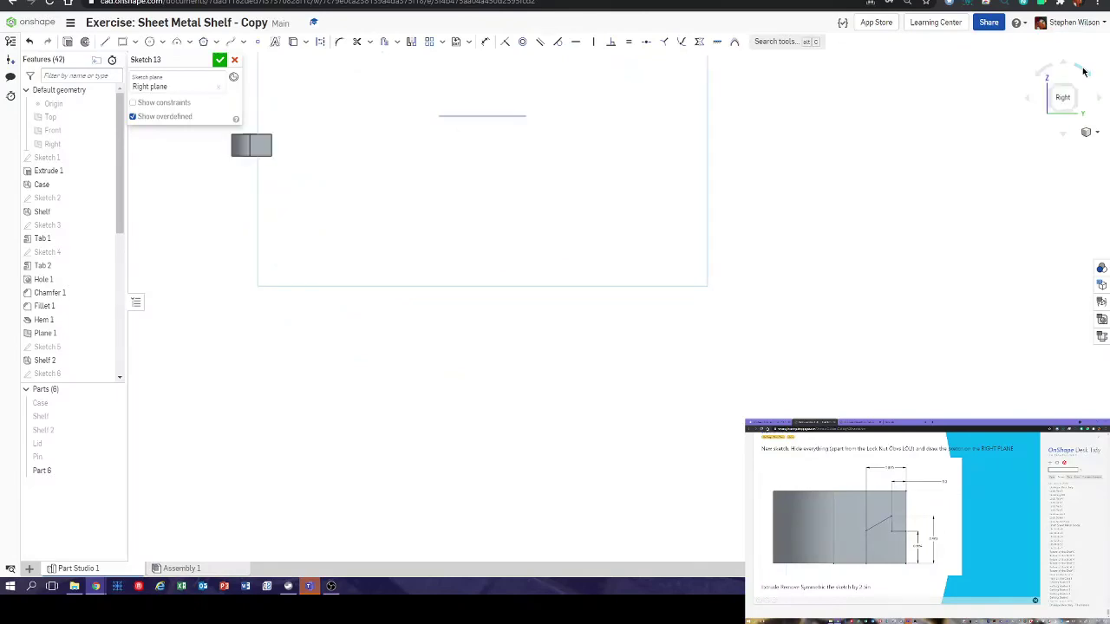
scroll(494, 221, up, 5)
mouse_move(490, 218)
middle_down()
mouse_move(549, 251)
mouse_move(726, 289)
middle_up()
scroll(676, 286, down, 2)
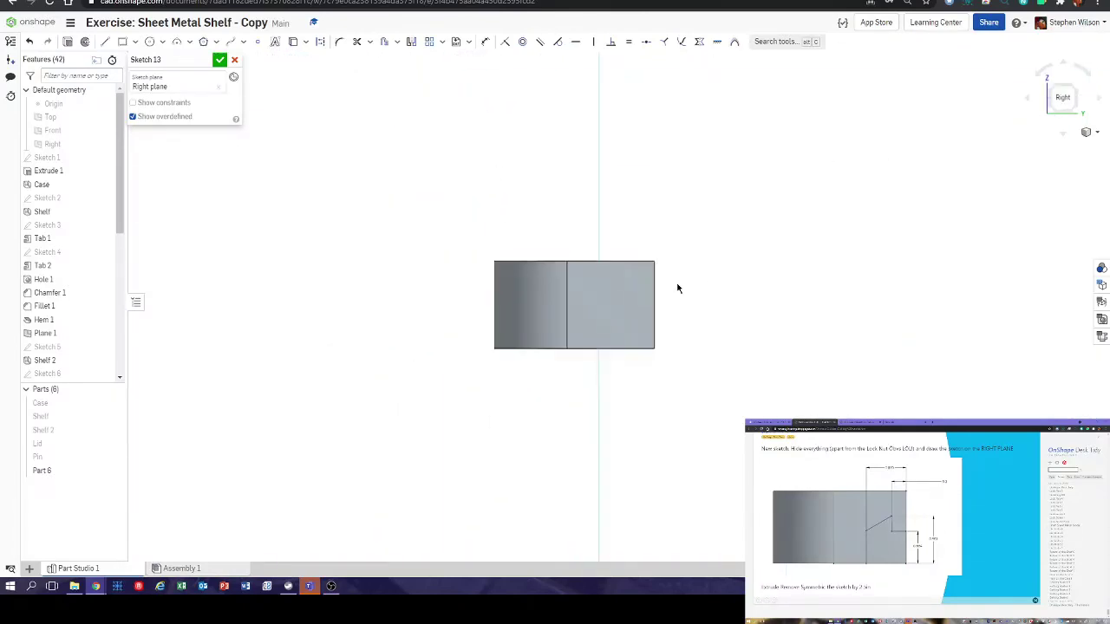
- Project the lower edge of the part's flat side face into the sketch
click(105, 41)
scroll(599, 343, up, 3)
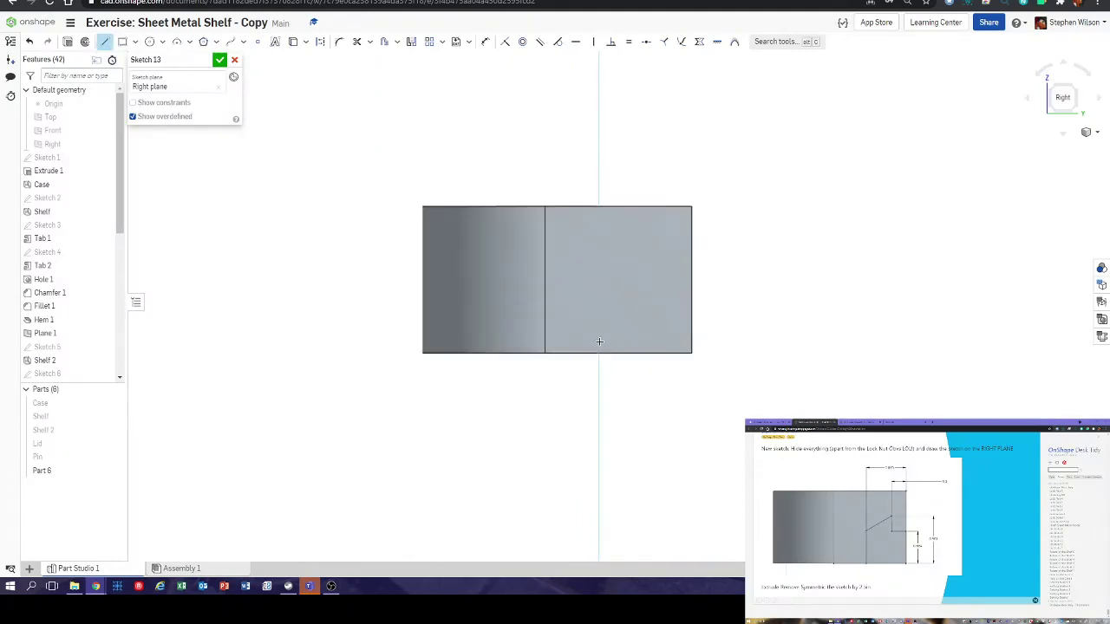
click(293, 41)
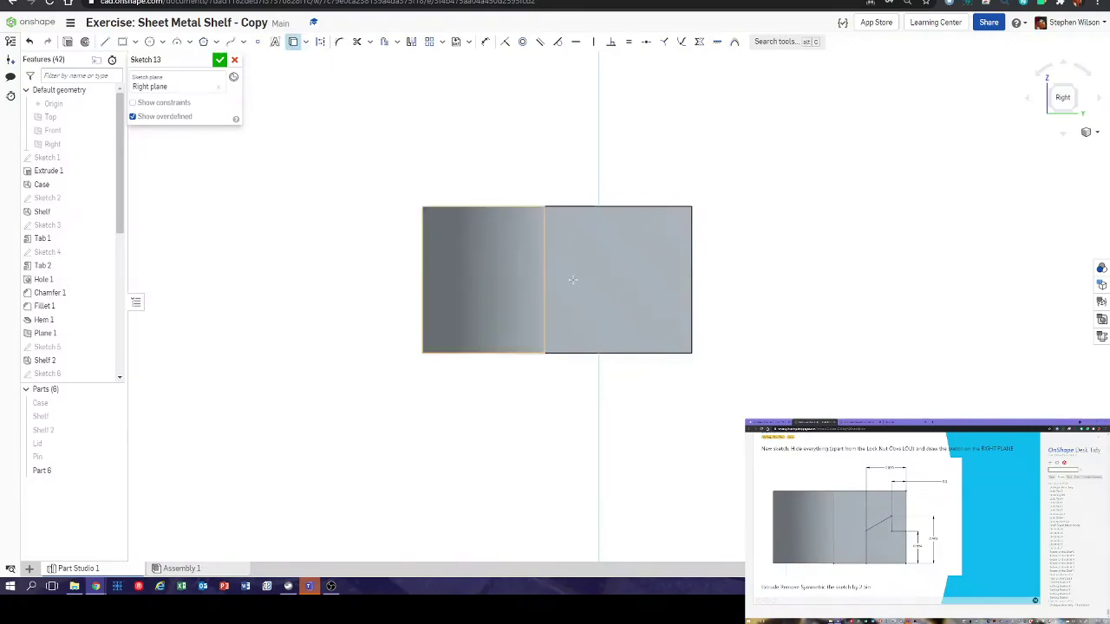
click(590, 353)
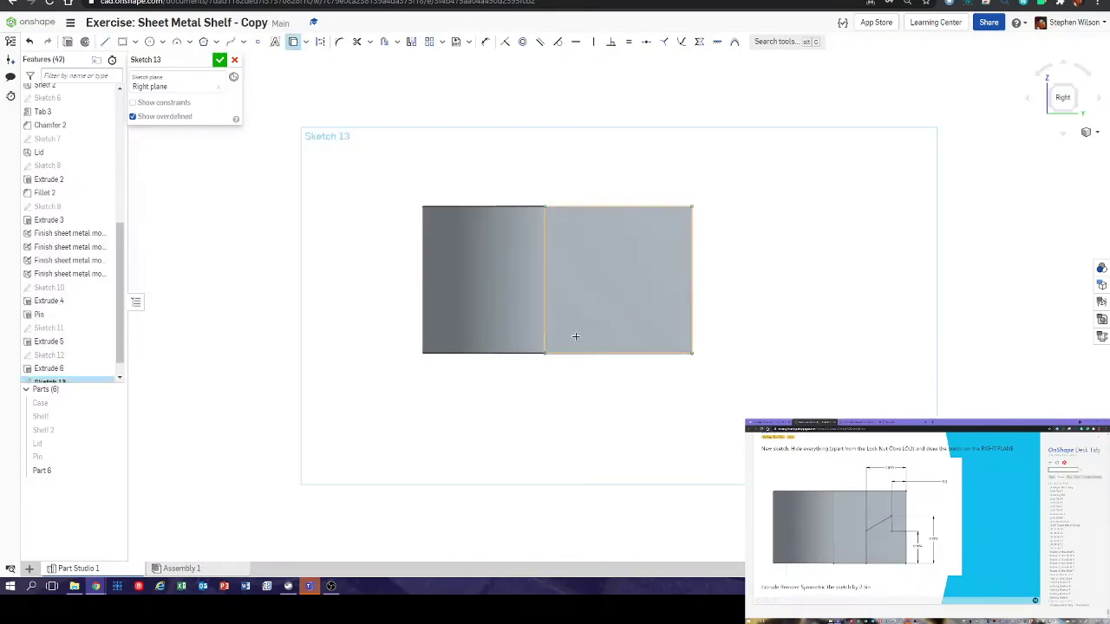
click(575, 337)
- Draw a vertical line up from the lower edge, a rising diagonal about 0.43 in and a vertical drop about 0.335 in, and project the end edge
click(105, 42)
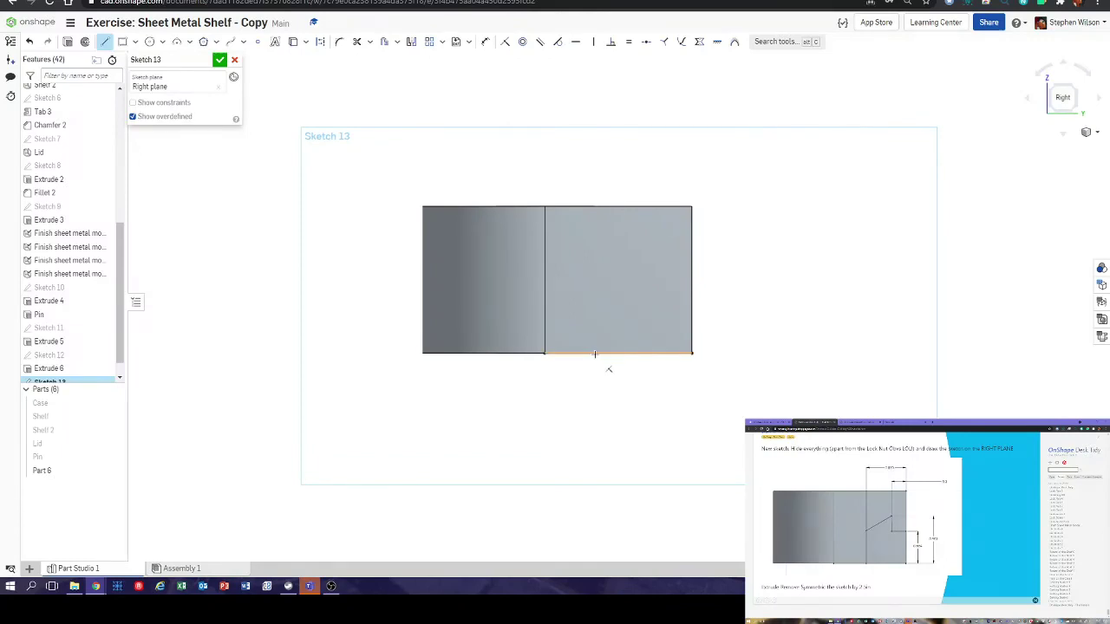
click(593, 353)
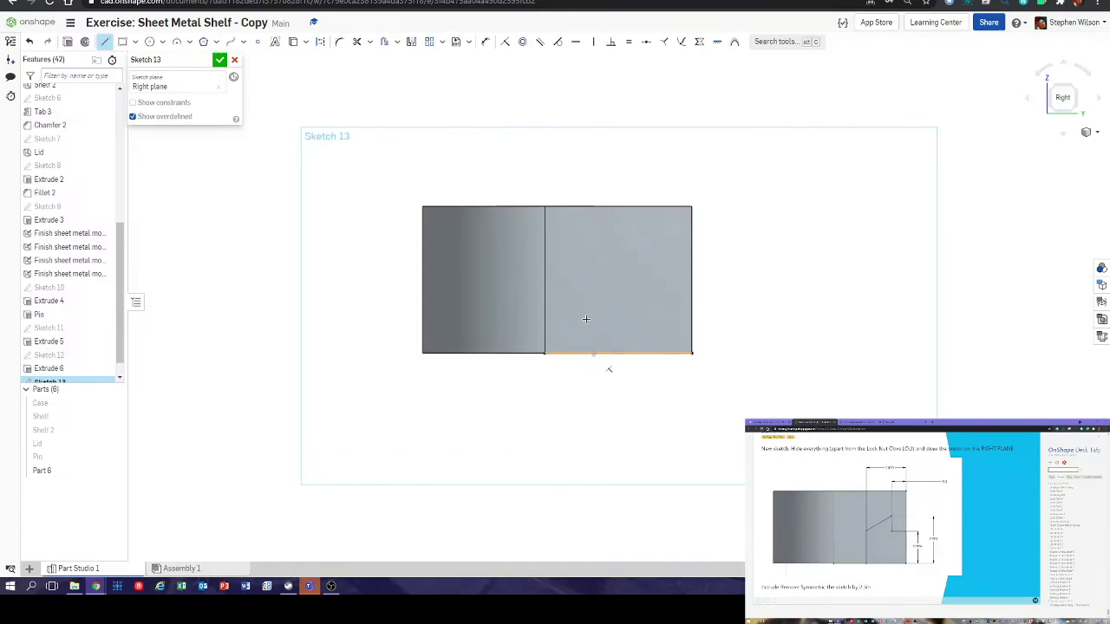
click(593, 276)
click(626, 252)
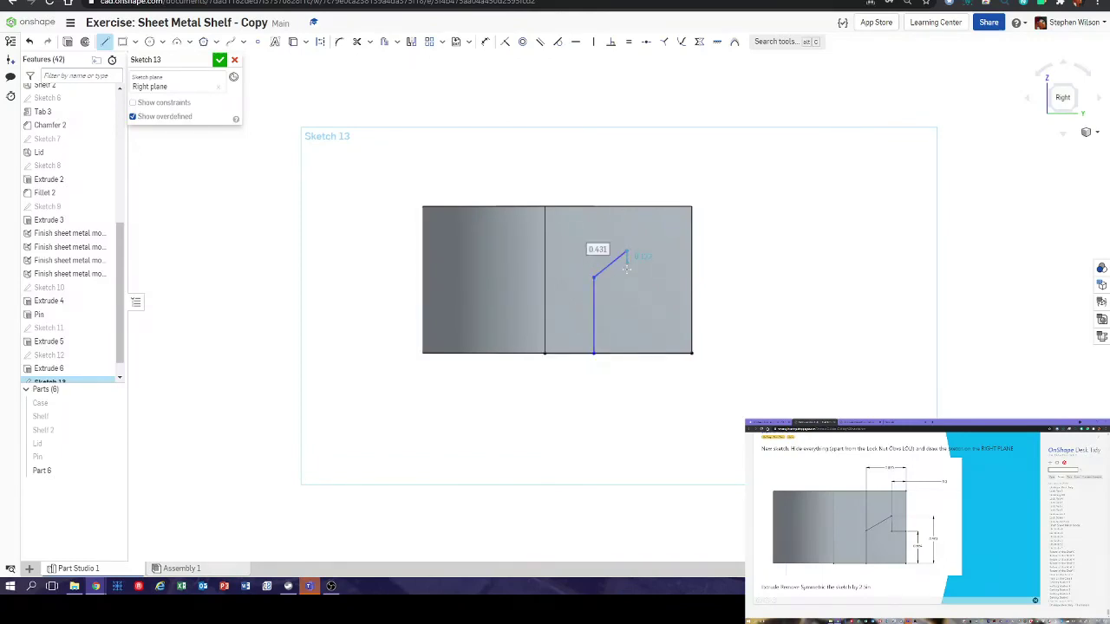
click(628, 284)
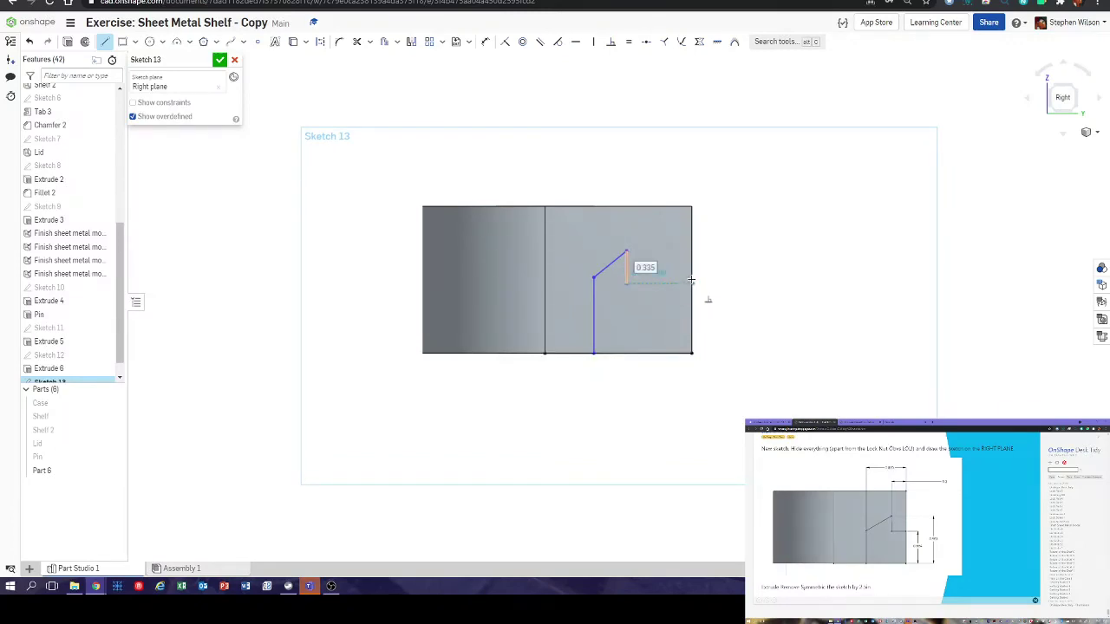
click(293, 41)
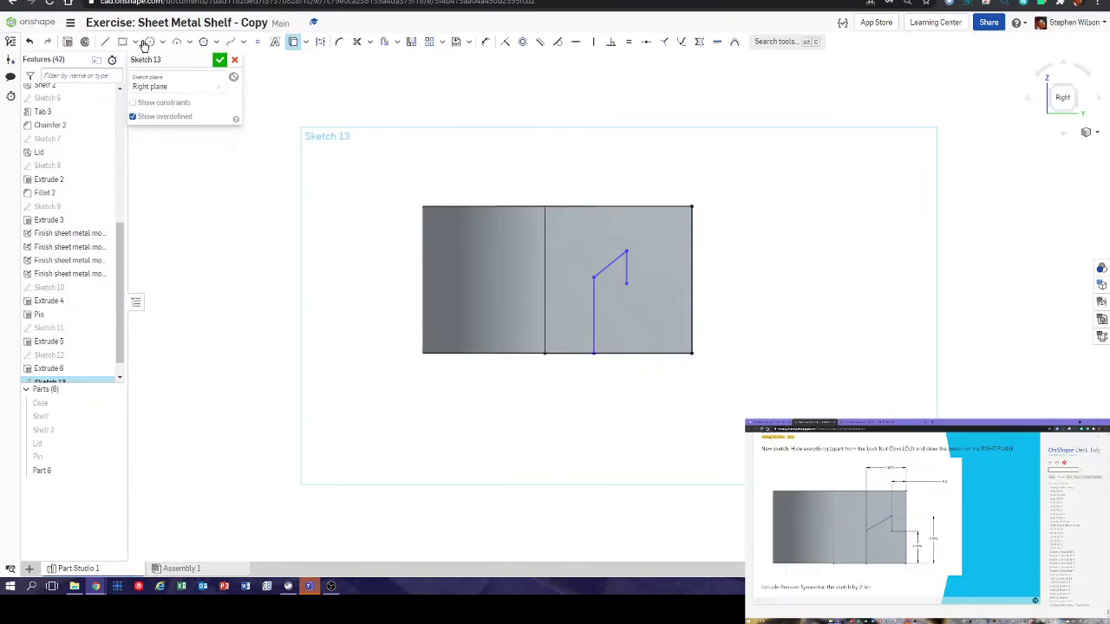
- Try to close the notch profile with a horizontal line about 0.665 in to the end edge, continued down to the lower corner
click(105, 42)
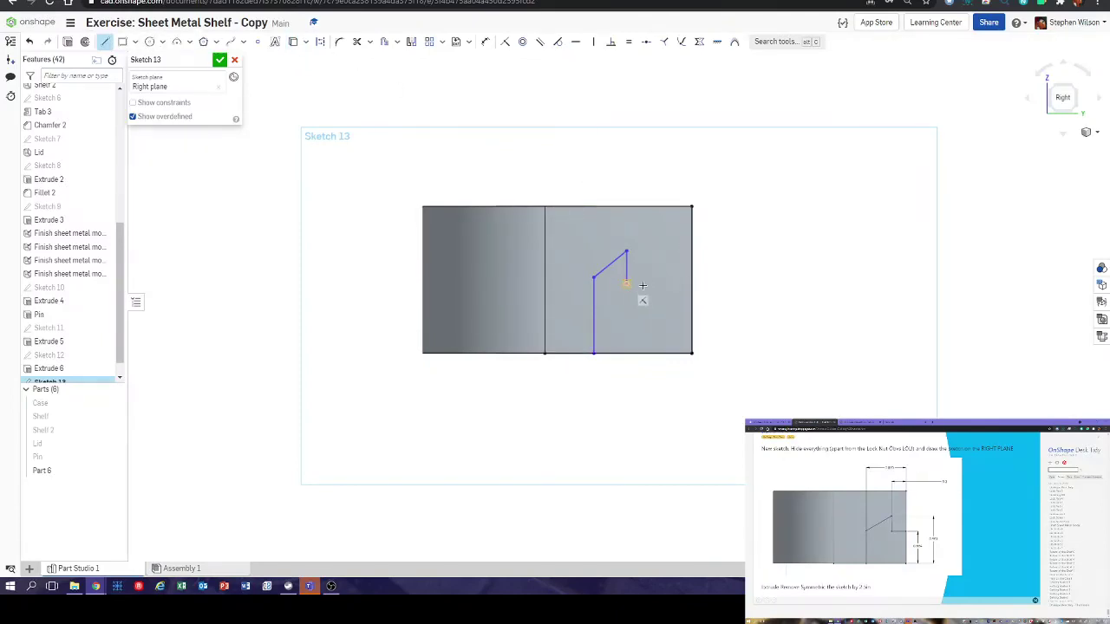
click(627, 284)
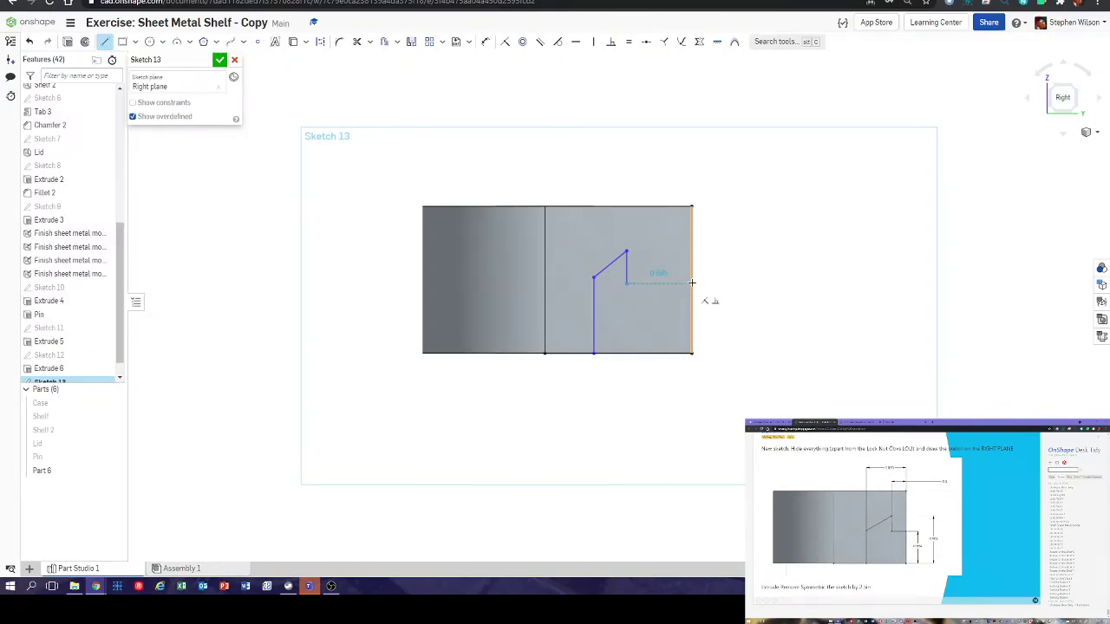
click(692, 283)
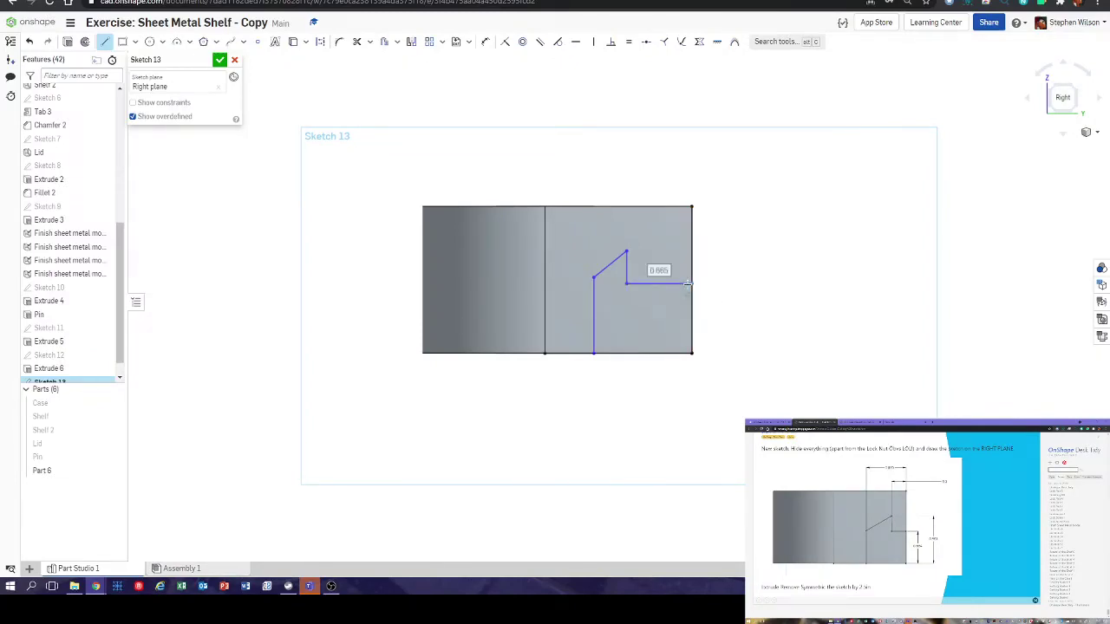
click(691, 352)
key(Escape)
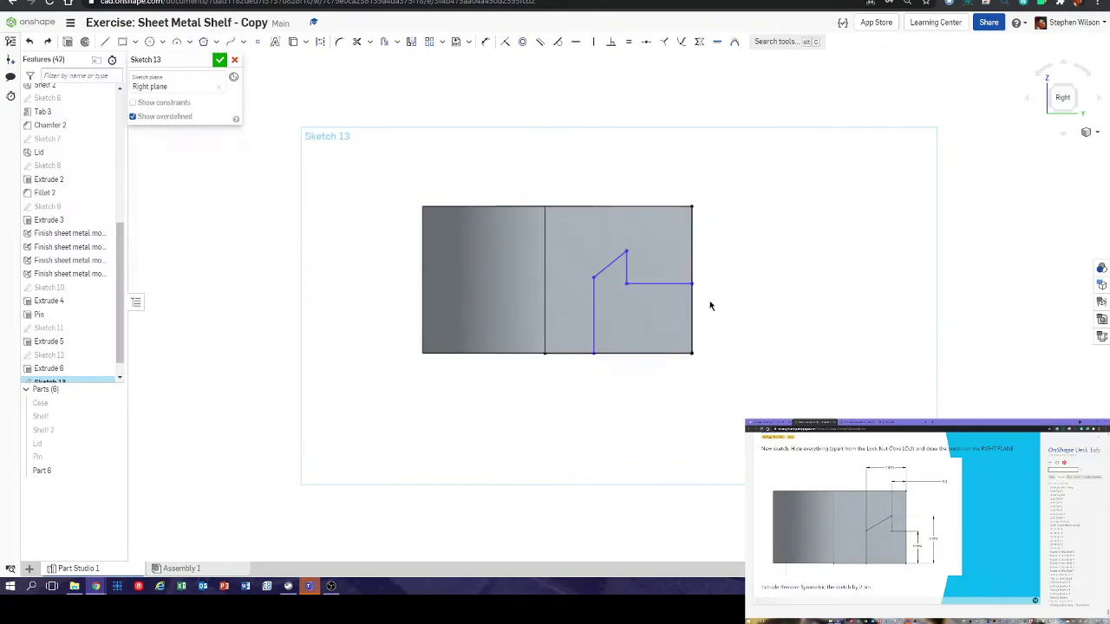
key(ctrl+z)
- Draw a horizontal line from the short vertical line's lower end to the part's projected end edge
click(107, 42)
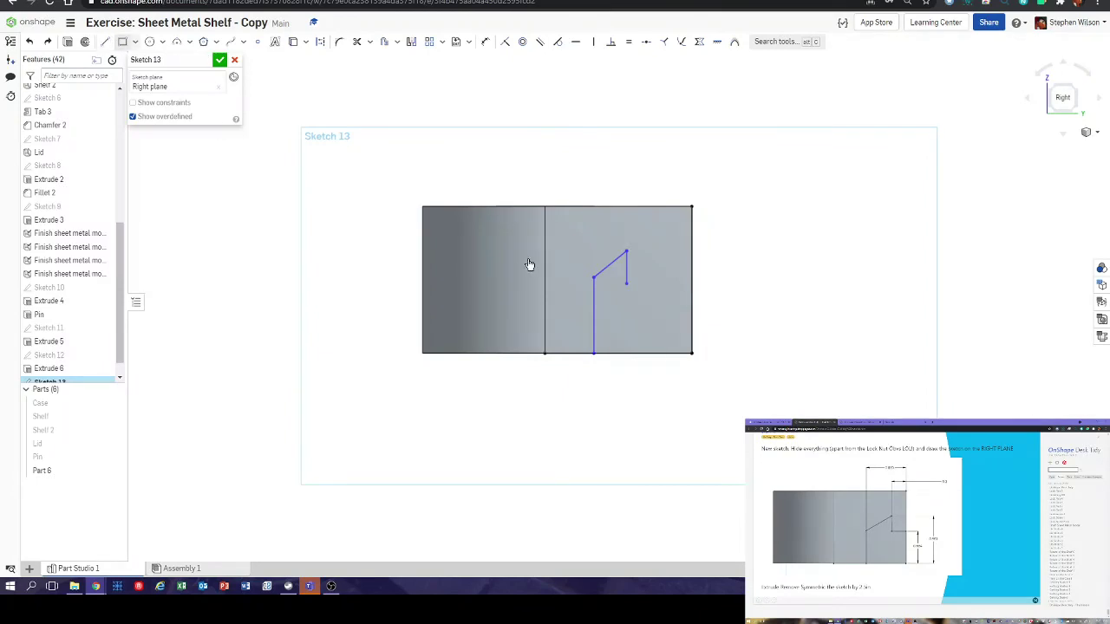
click(627, 283)
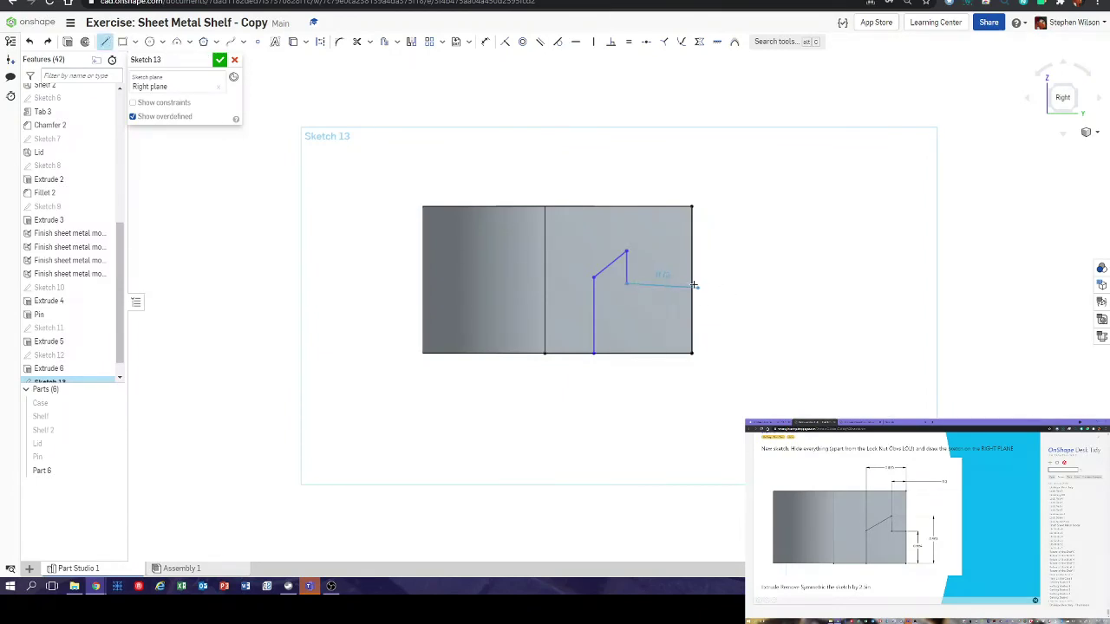
click(692, 283)
key(Escape)
- Trim the projected end edge above the notch and dimension the remaining lower length of that edge at 0.664 in
click(357, 42)
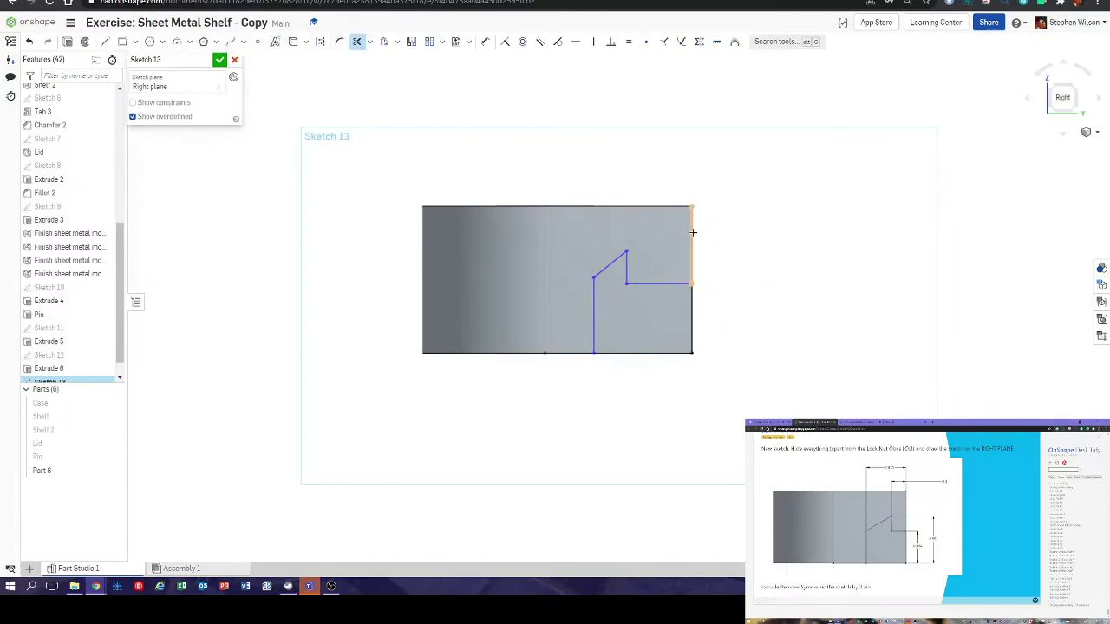
click(688, 233)
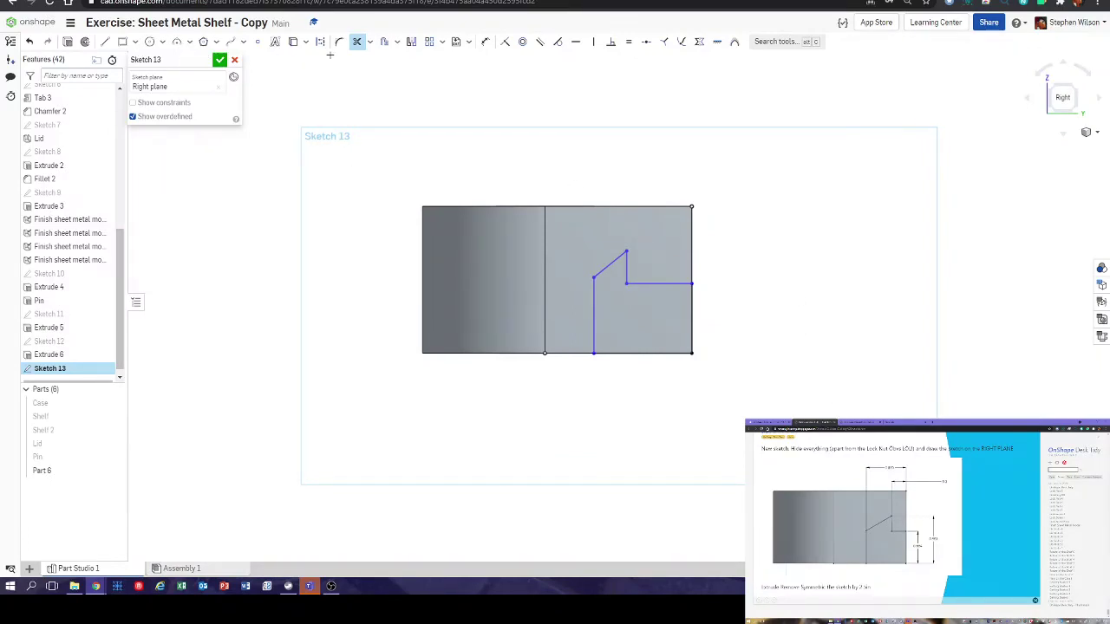
click(486, 42)
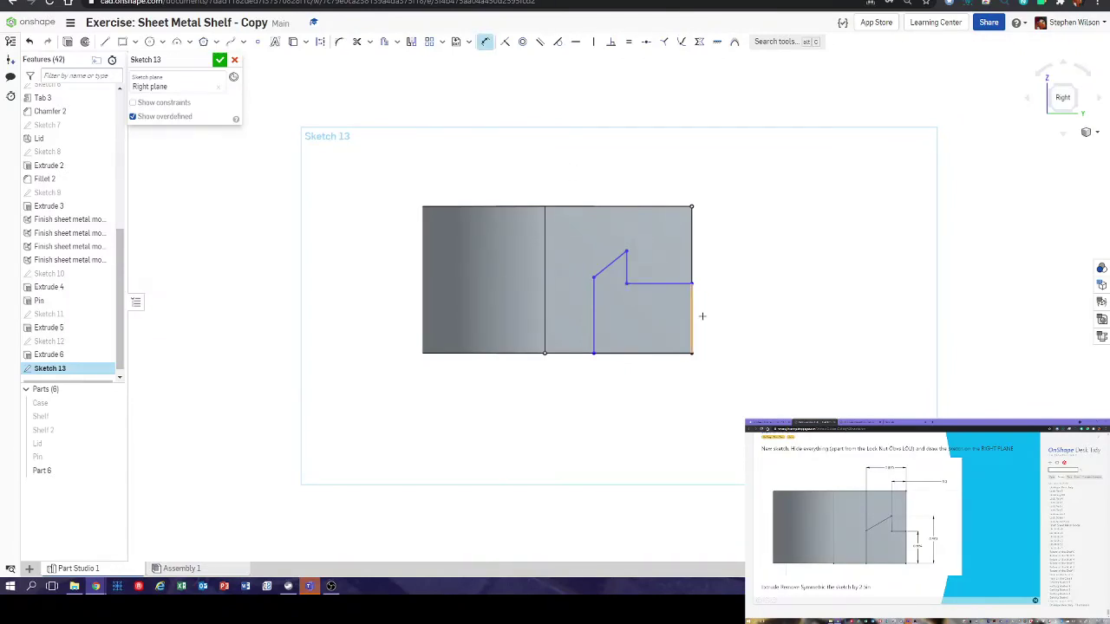
click(702, 316)
click(744, 314)
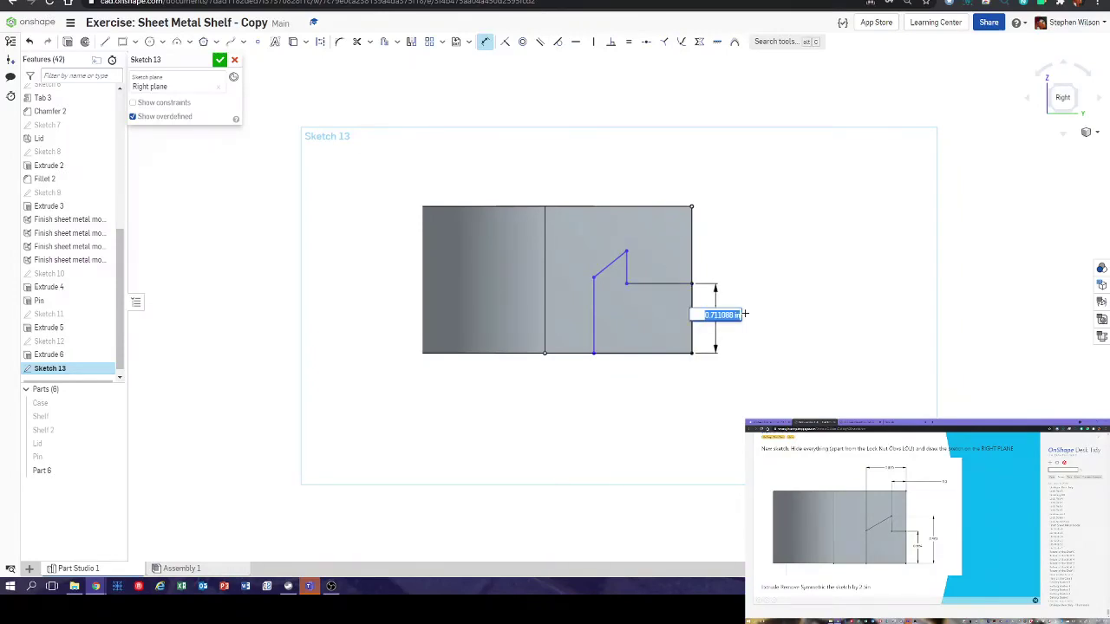
text(0.664)
key(Escape)
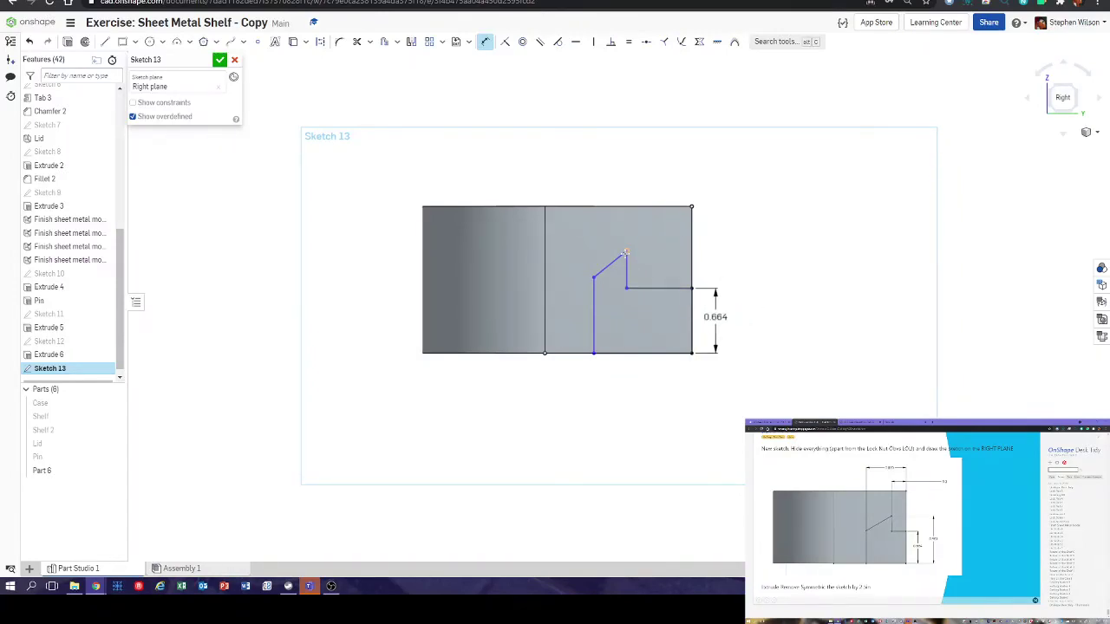
- Dimension the height of the notch profile's peak above the part's lower edge at 0.981 in
click(641, 351)
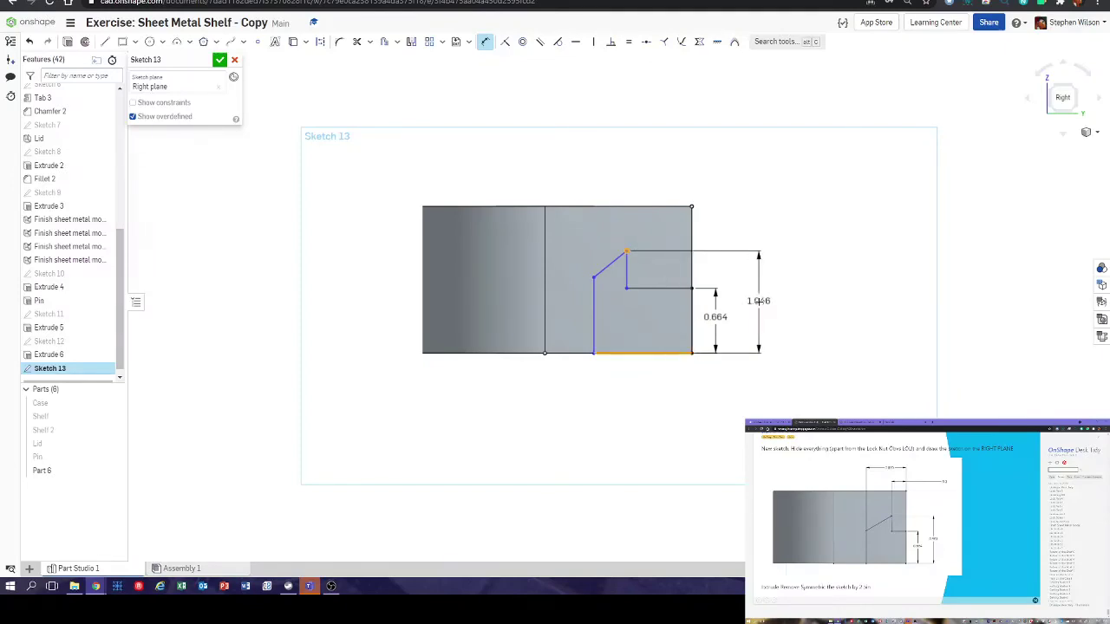
click(759, 301)
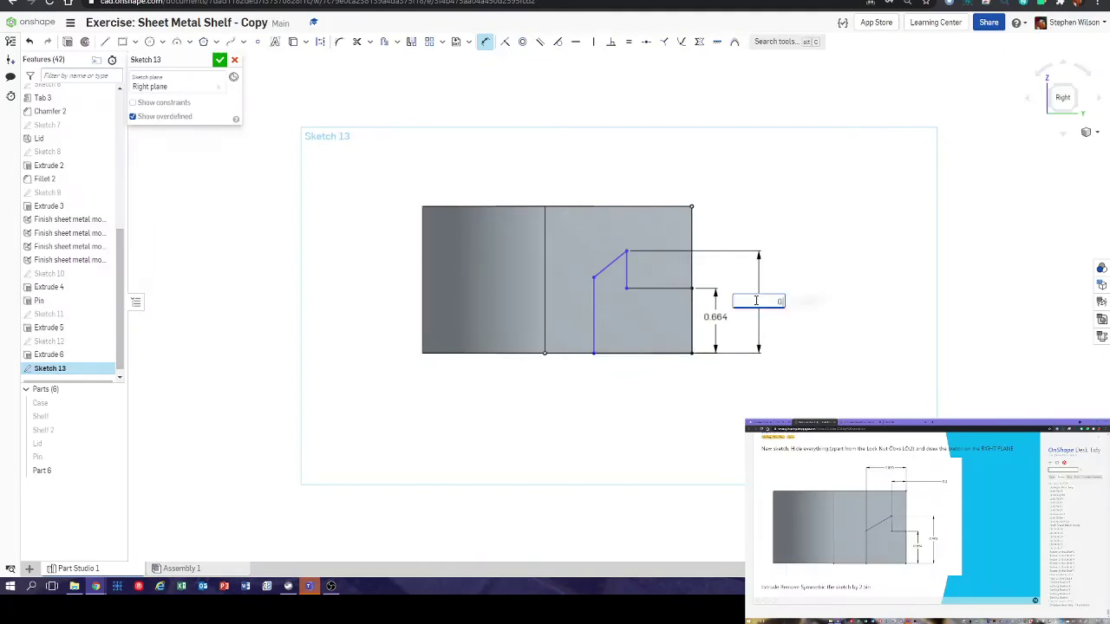
text(0.981)
key(Return)
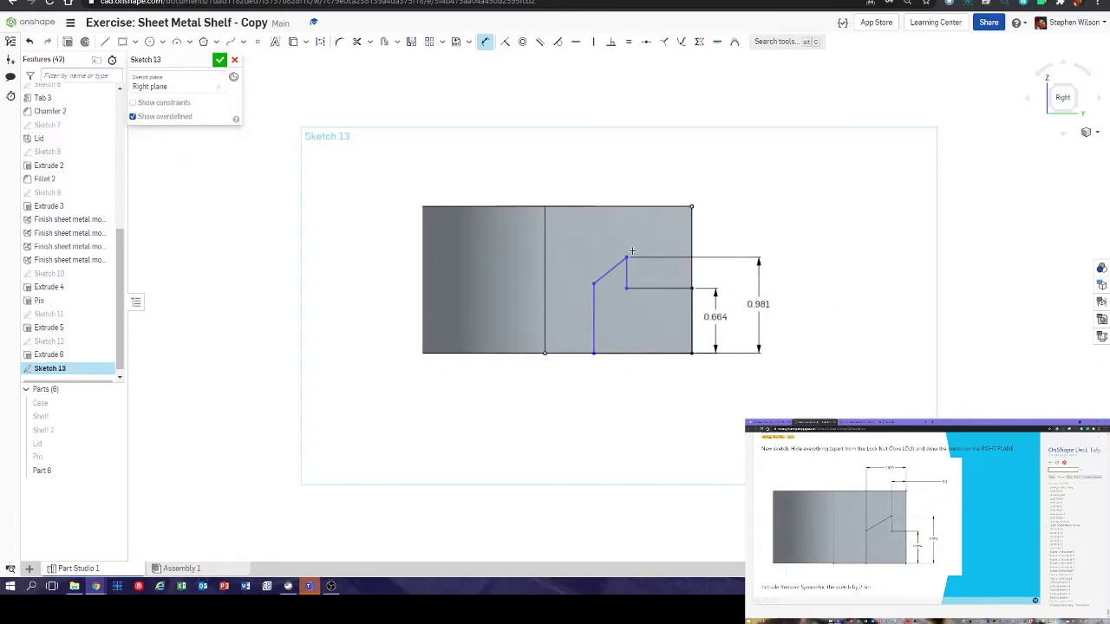
- Dimension the notch peak 0.3 in and the long vertical line 0.825 in from the end edge, and finish the sketch
click(691, 242)
click(627, 258)
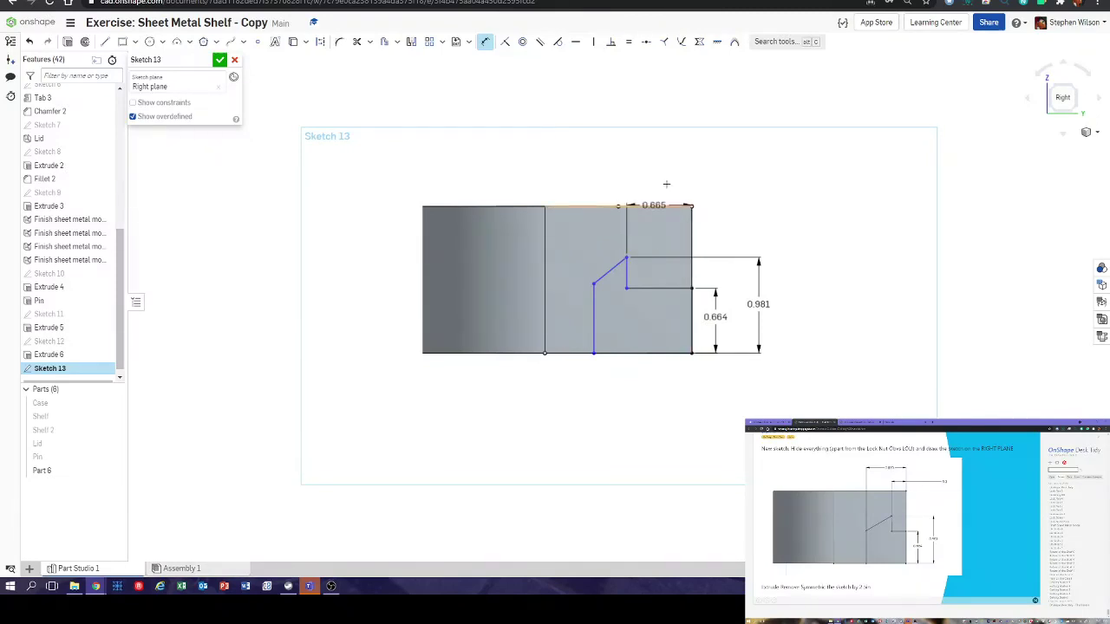
click(679, 183)
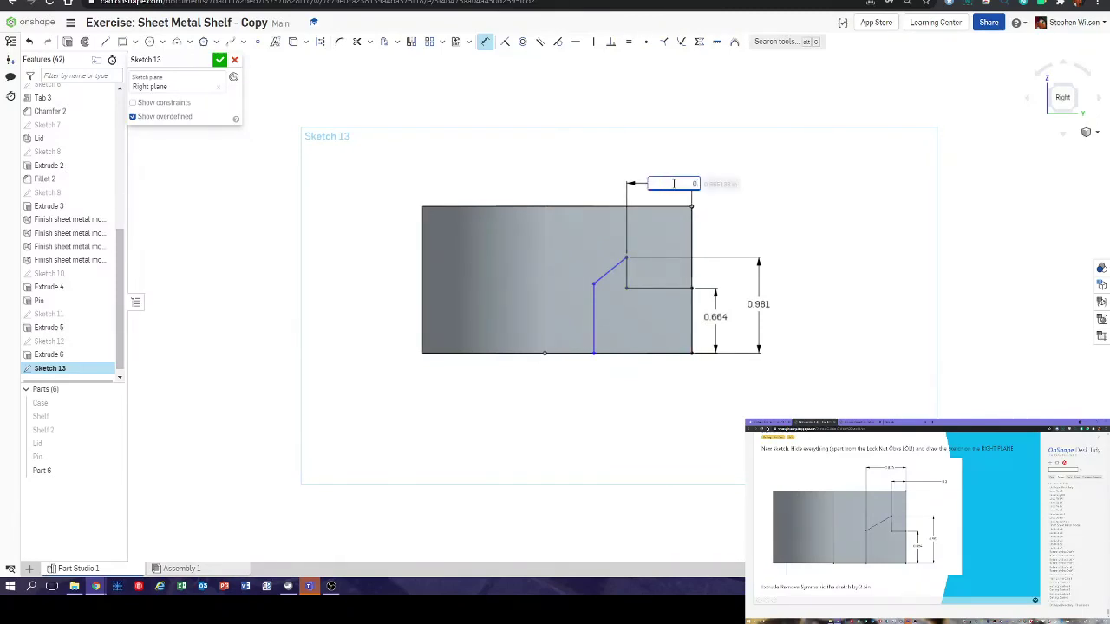
key(Return)
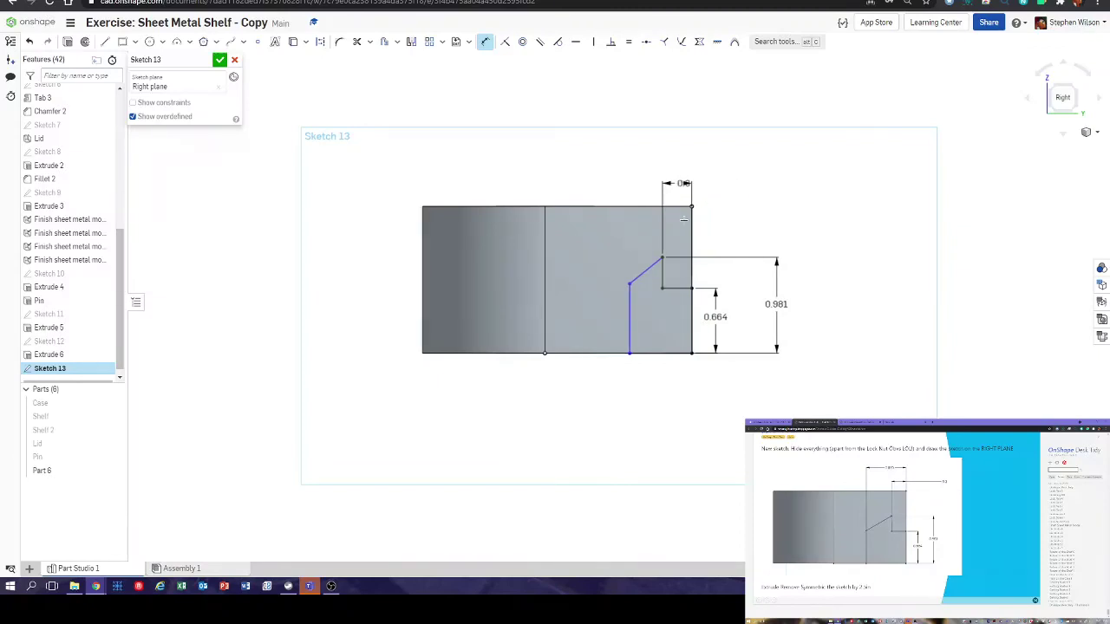
click(631, 282)
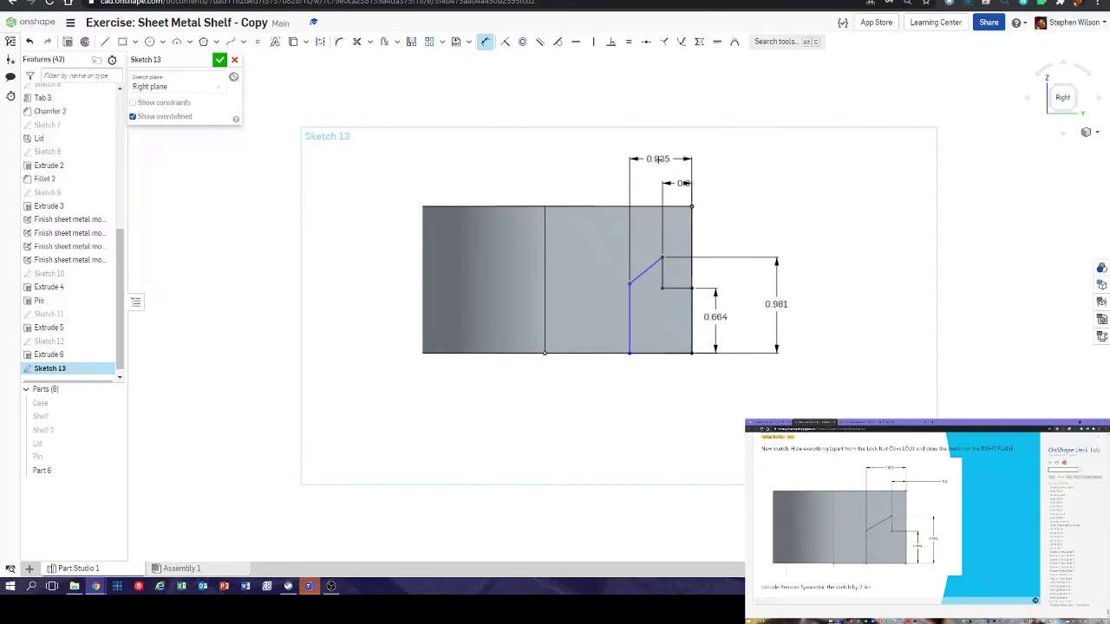
click(659, 159)
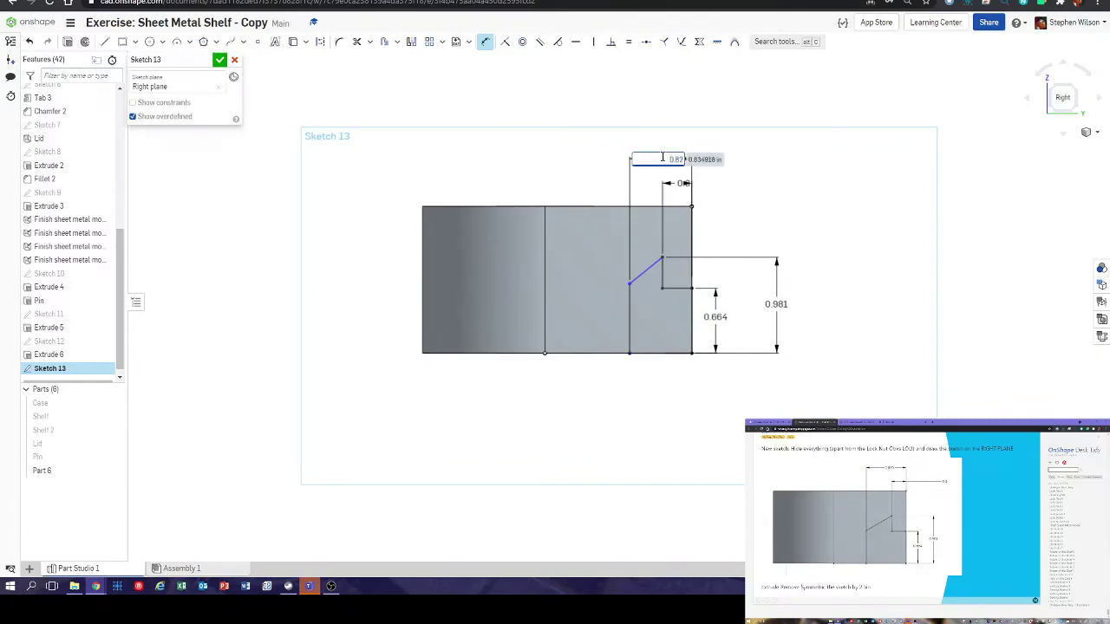
key(Return)
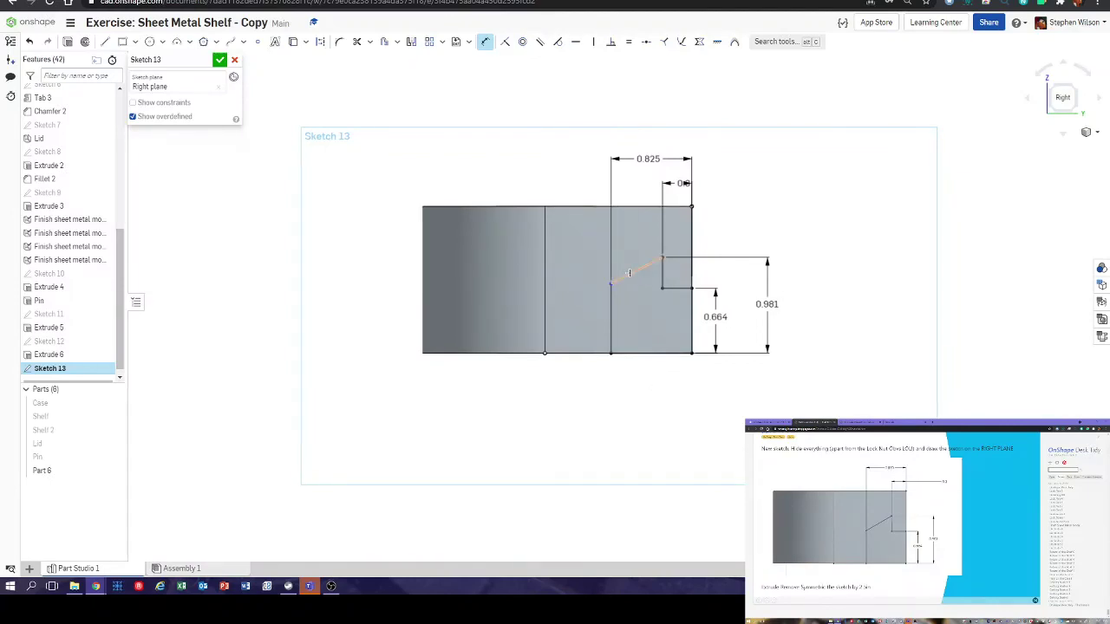
click(659, 259)
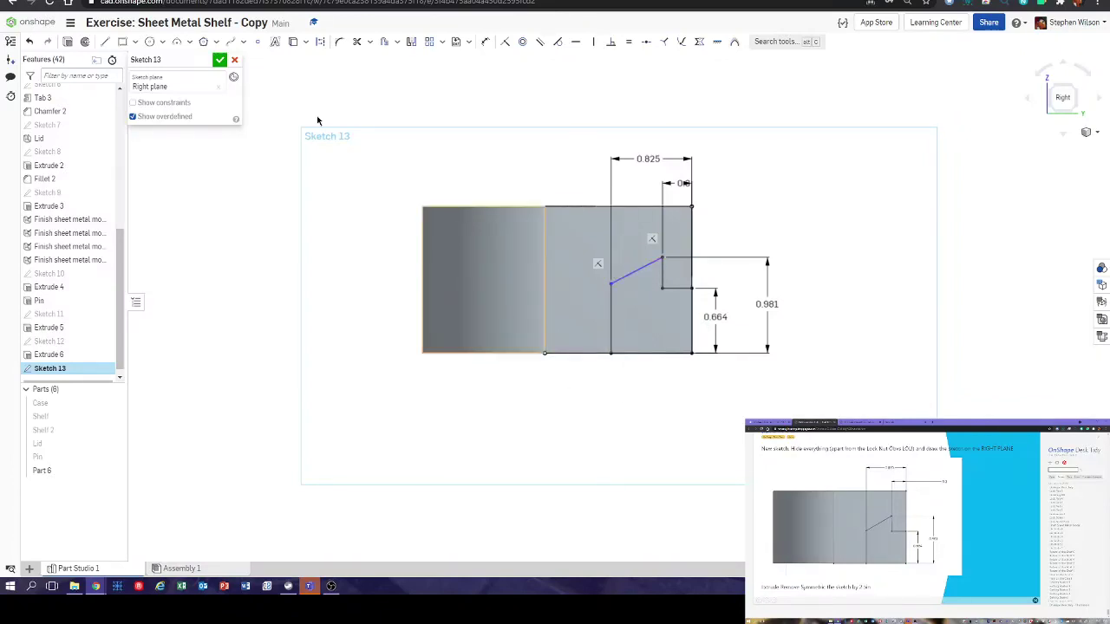
click(220, 59)
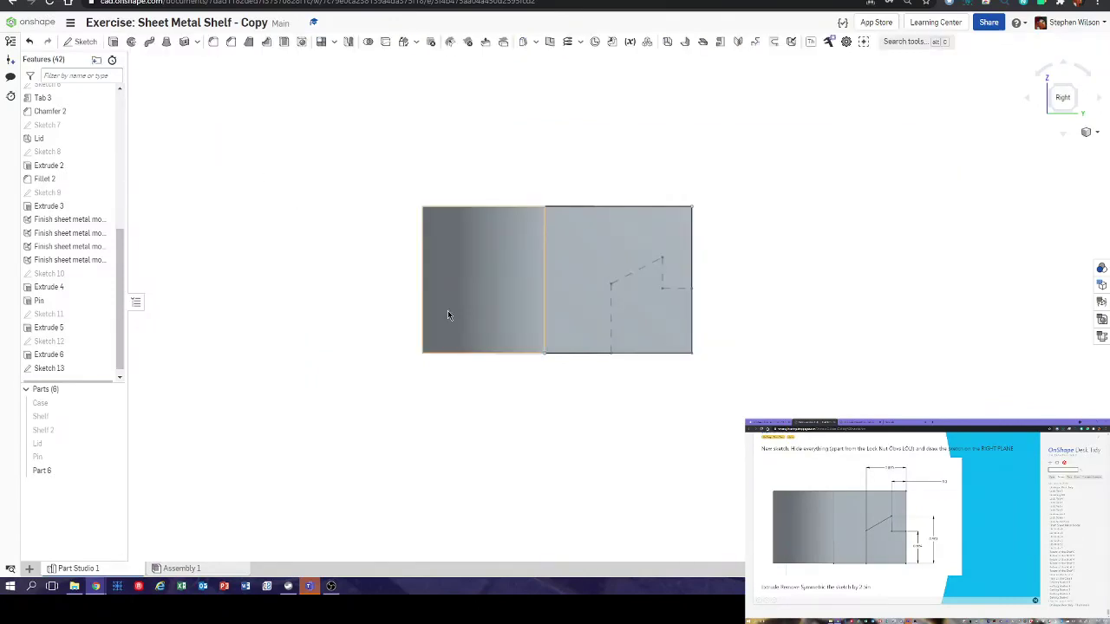
- Cut the notch through the lock nut with a symmetric Remove extrude of Sketch 13 at a depth of 2.5 in
scroll(449, 312, down, 3)
right_drag(422, 322, 488, 331)
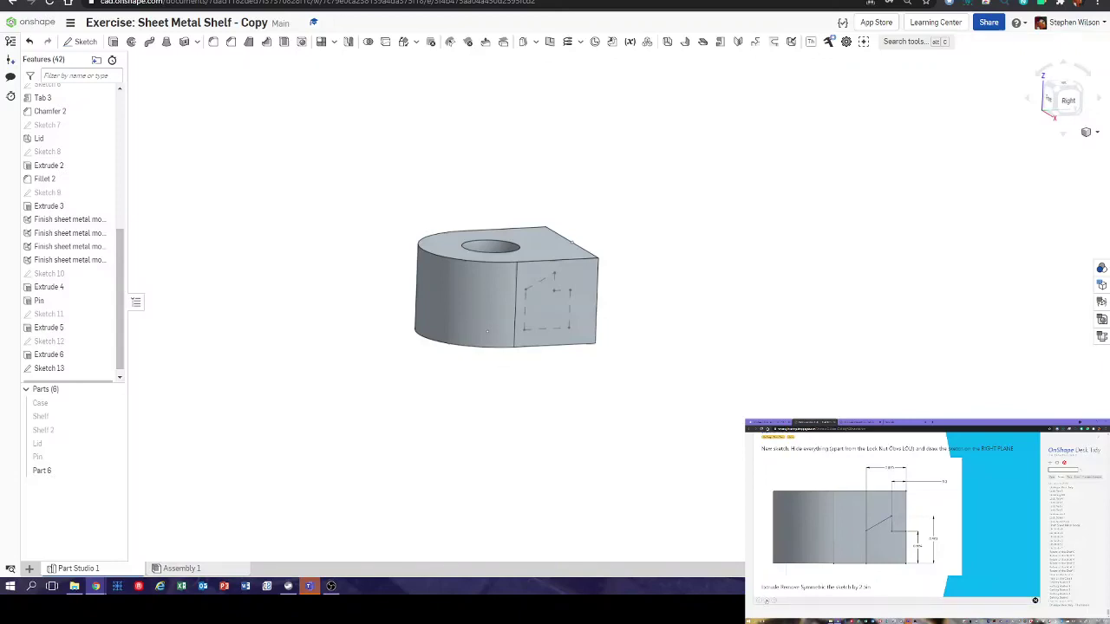
click(115, 42)
click(188, 87)
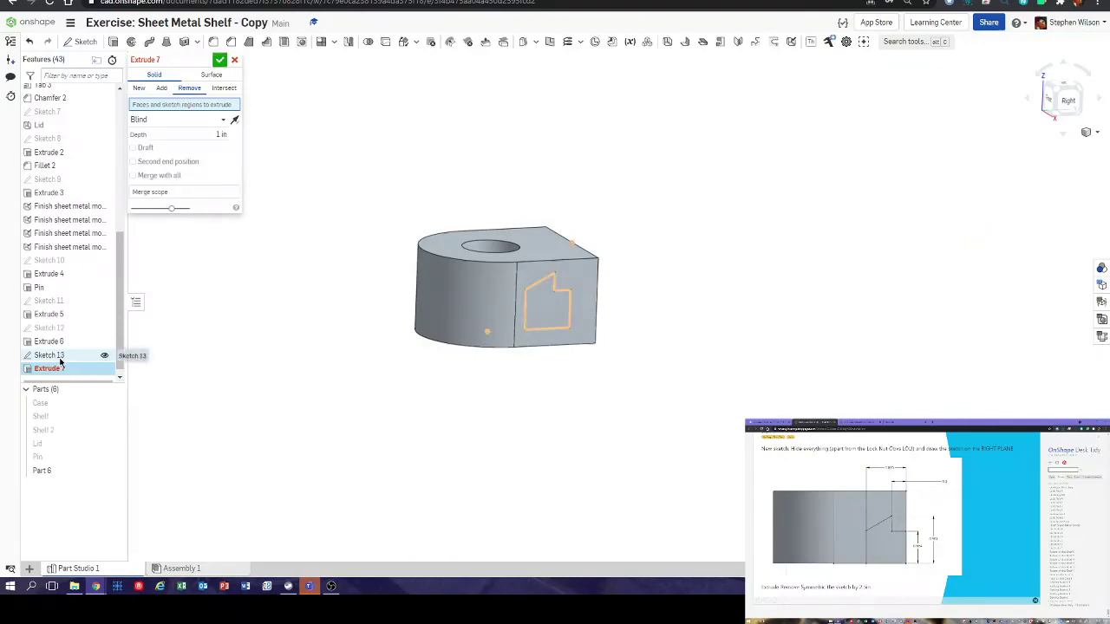
click(96, 355)
click(223, 129)
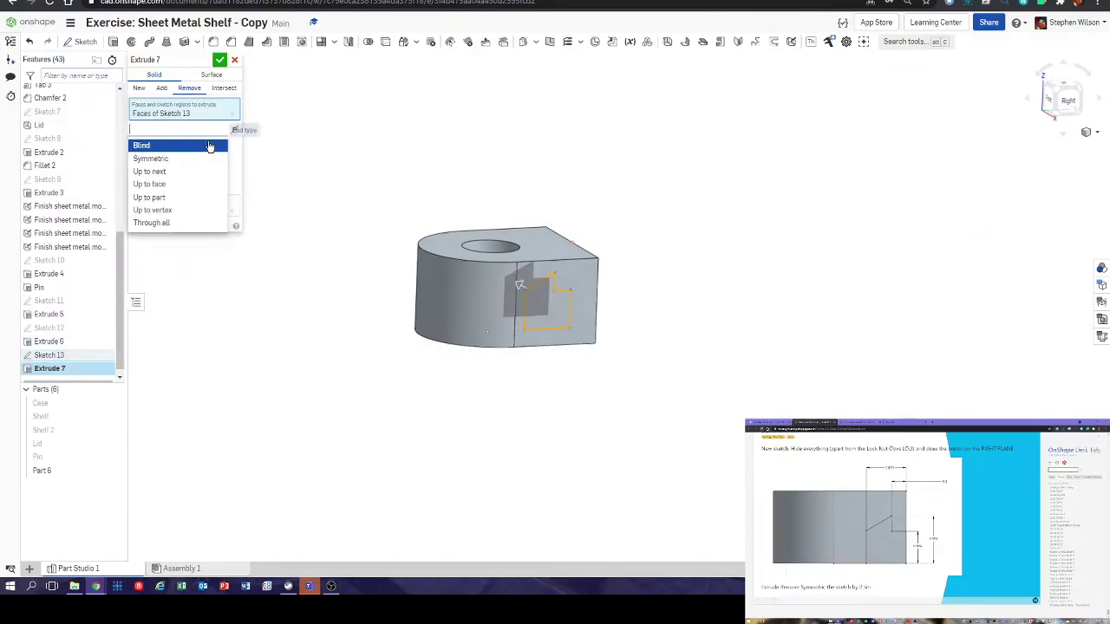
click(199, 161)
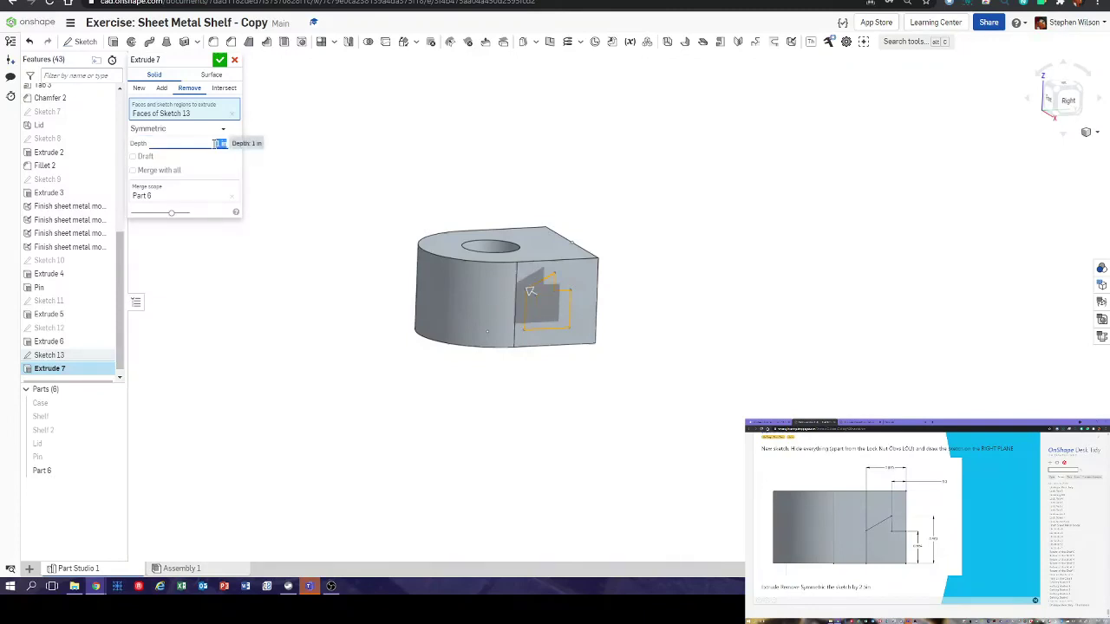
text(2.5)
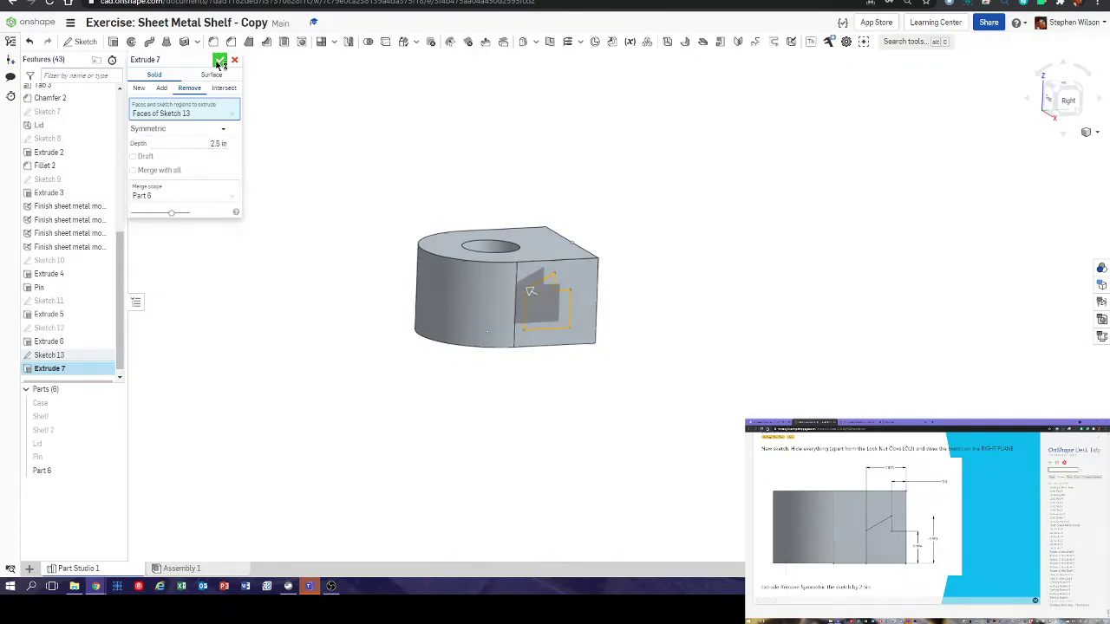
click(219, 60)
- Show the Pin, Lid, Shelf 2 and Case parts again around the lock nut
right_drag(716, 291, 486, 276)
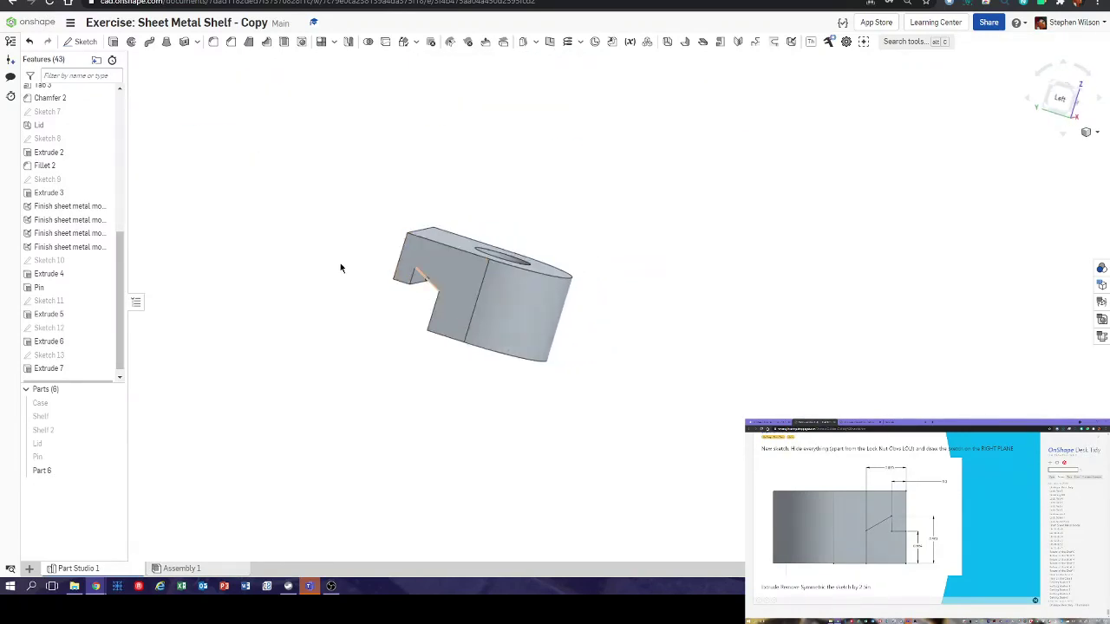
click(113, 458)
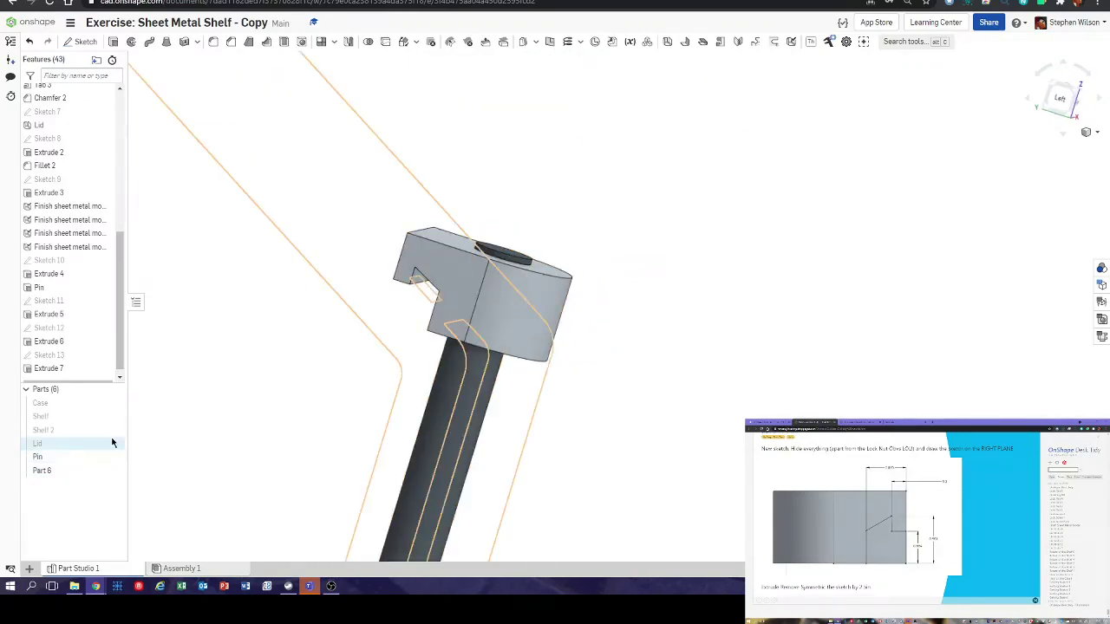
click(115, 444)
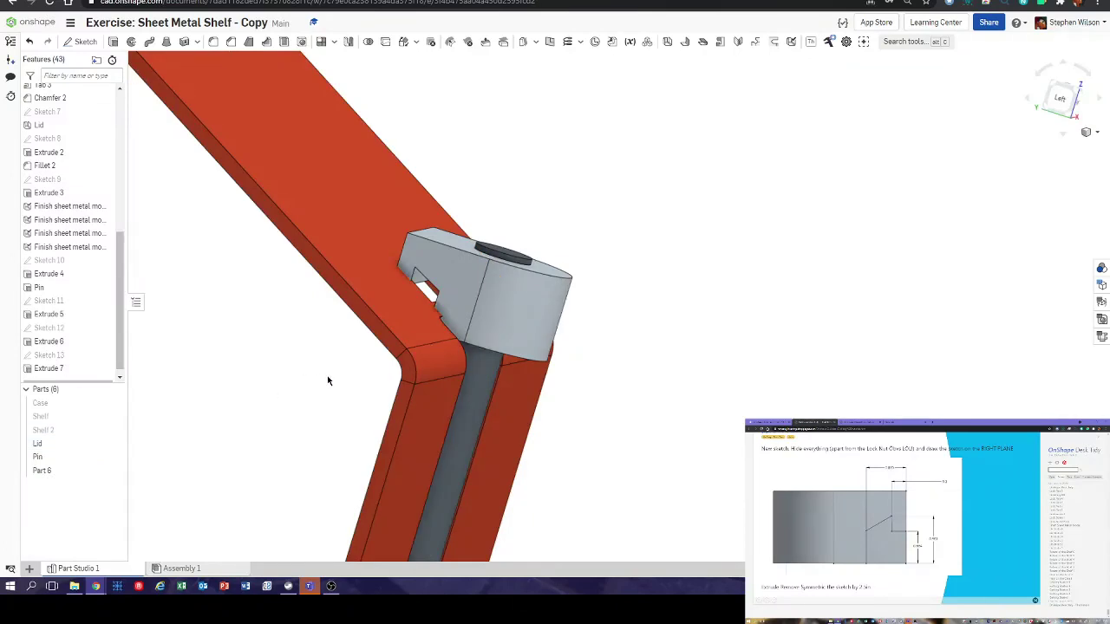
right_drag(327, 379, 560, 454)
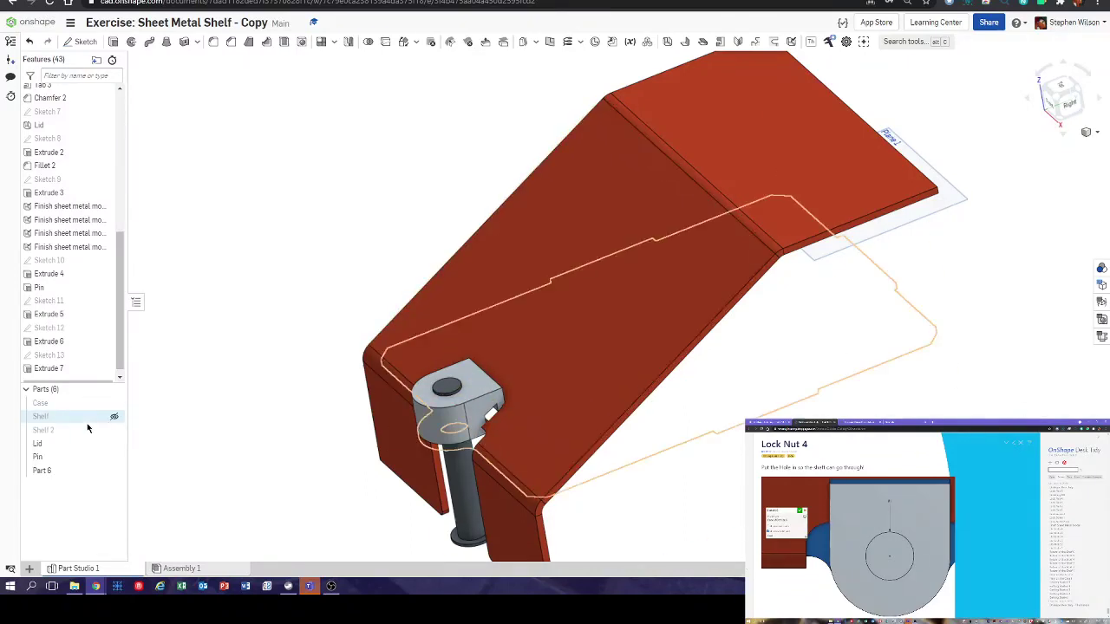
click(113, 431)
click(111, 418)
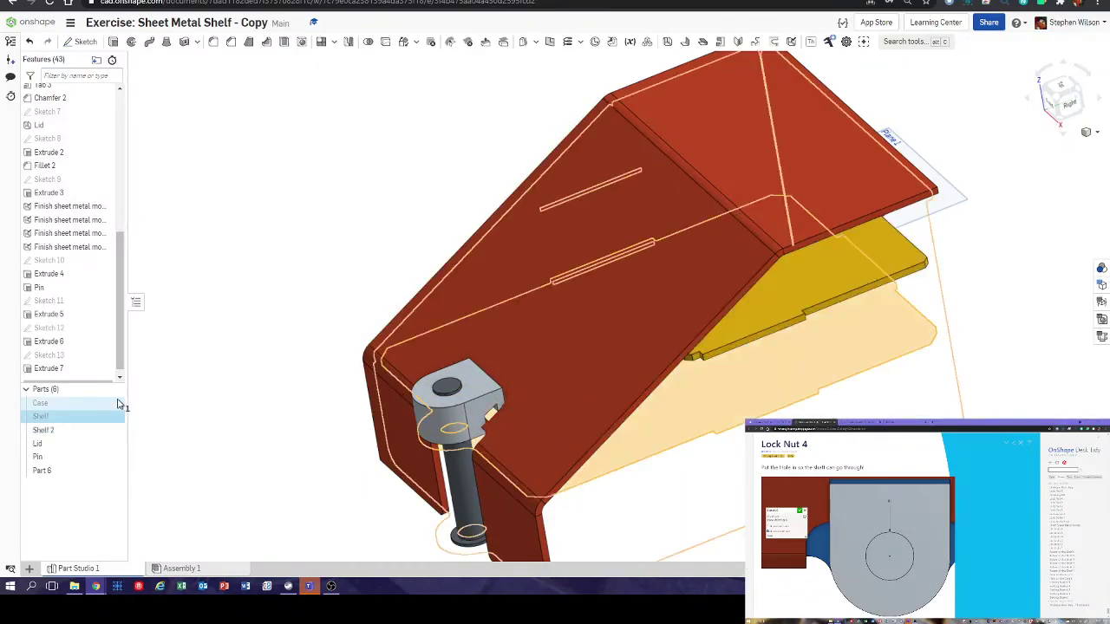
click(115, 406)
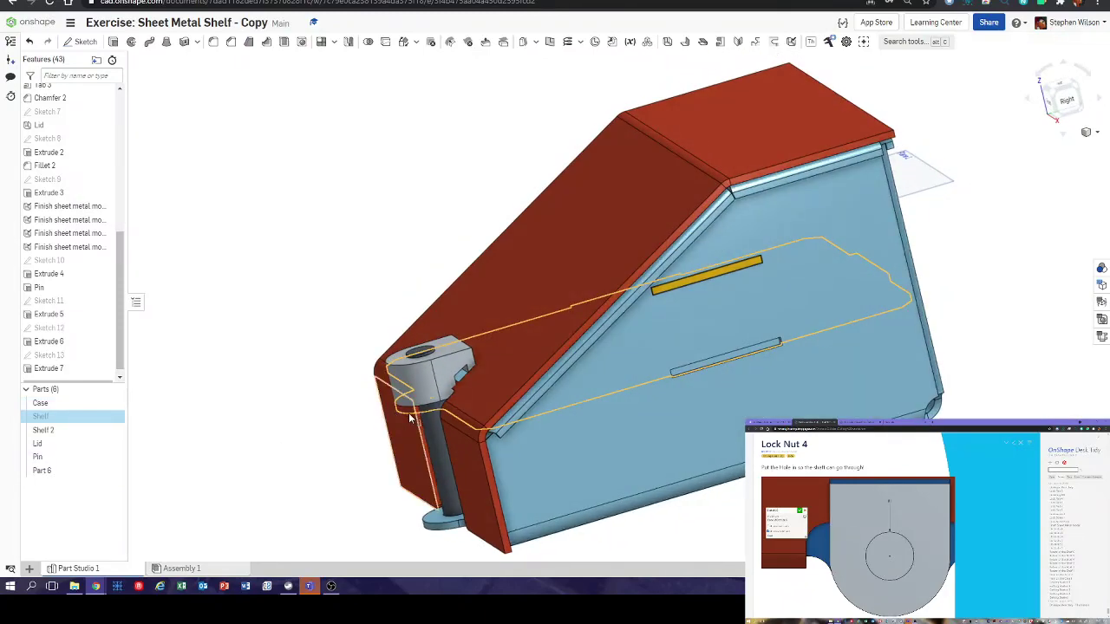
right_drag(400, 420, 484, 464)
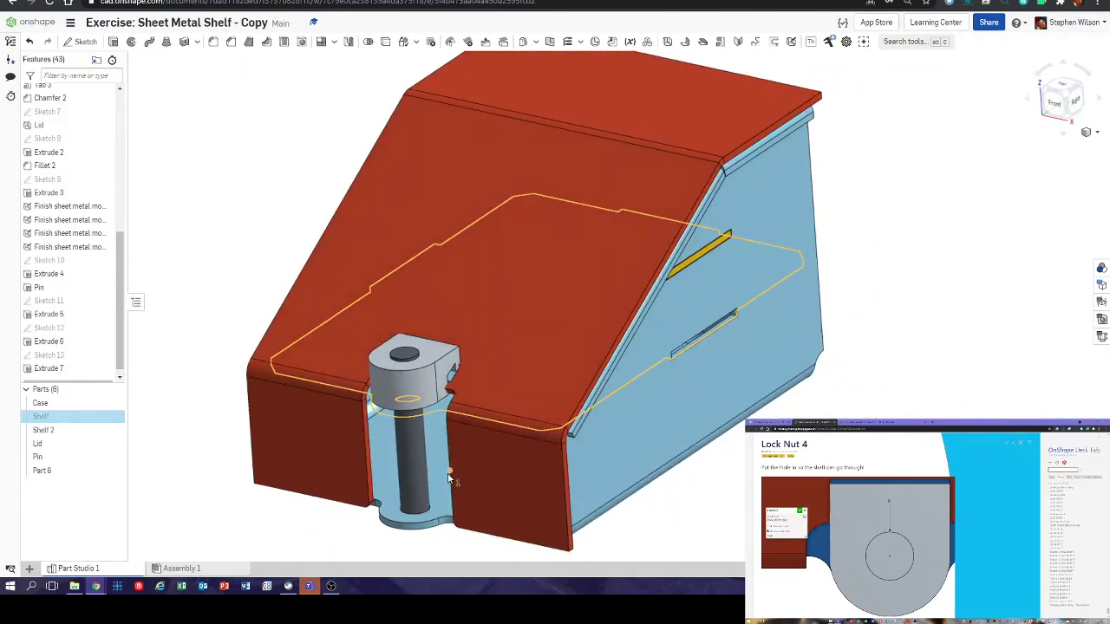
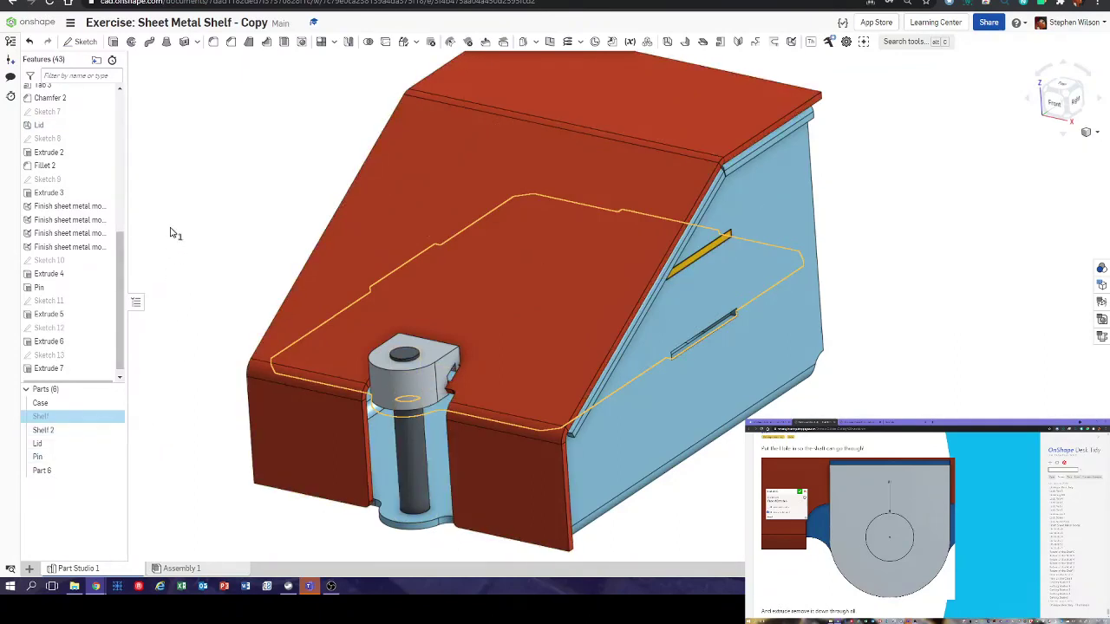
- Start a sketch on the lock nut's upper face, project the Pin's circular edge into it, and finish the sketch
click(80, 41)
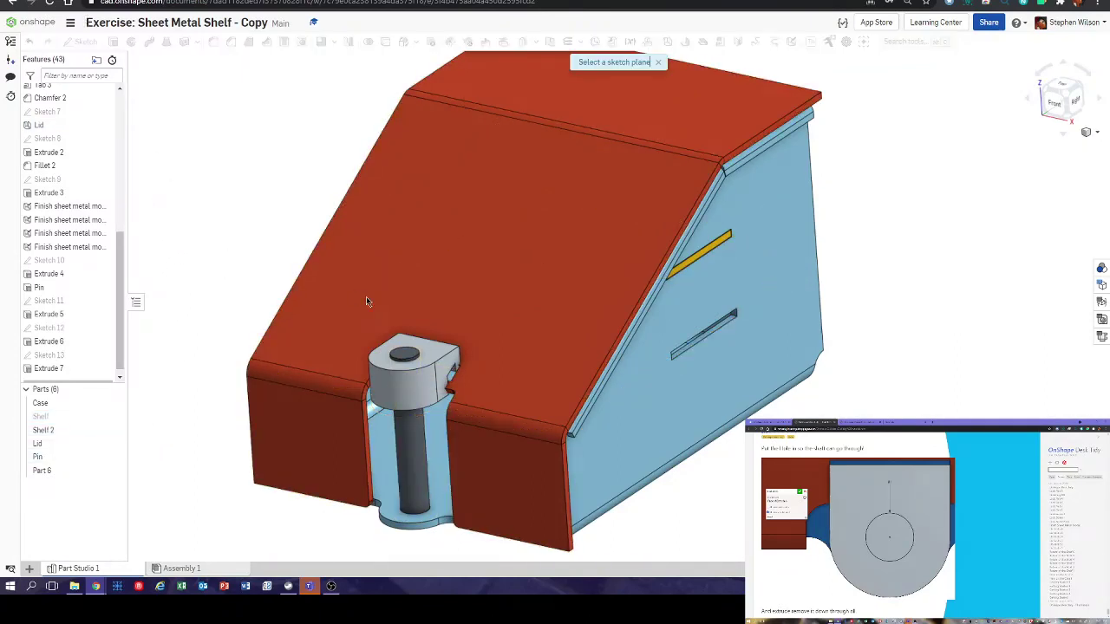
click(437, 358)
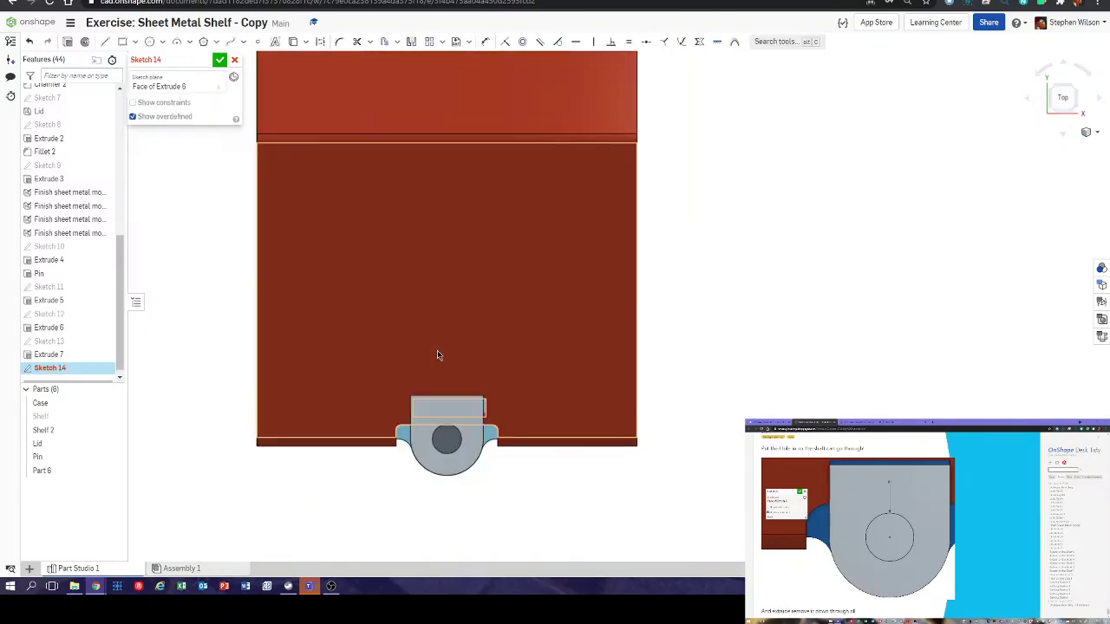
scroll(456, 444, up, 3)
scroll(457, 444, up, 3)
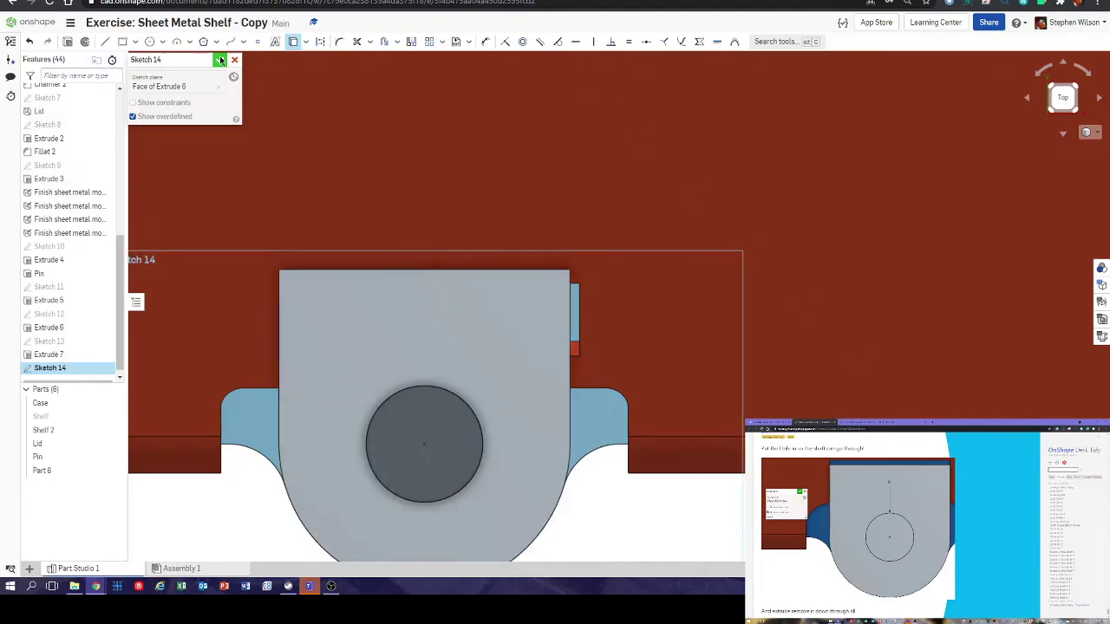
key(Return)
scroll(438, 349, down, 2)
right_drag(438, 349, 377, 276)
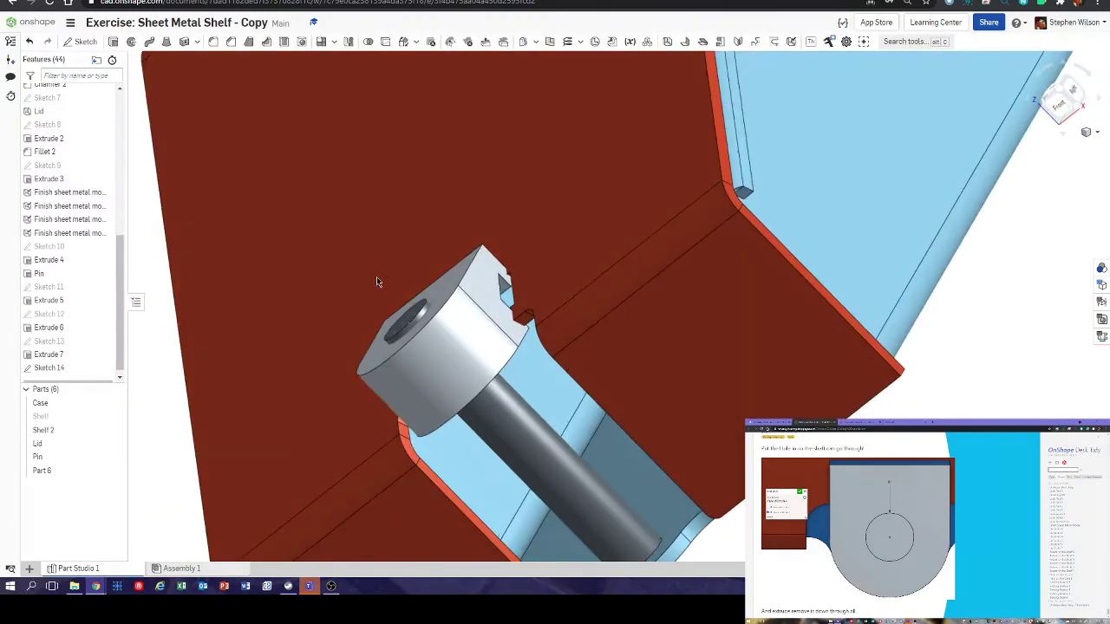
- Cut the hole down through the lock nut with a Through all Remove extrude of Sketch 14, with only Part 6 as merge scope
click(112, 42)
click(187, 87)
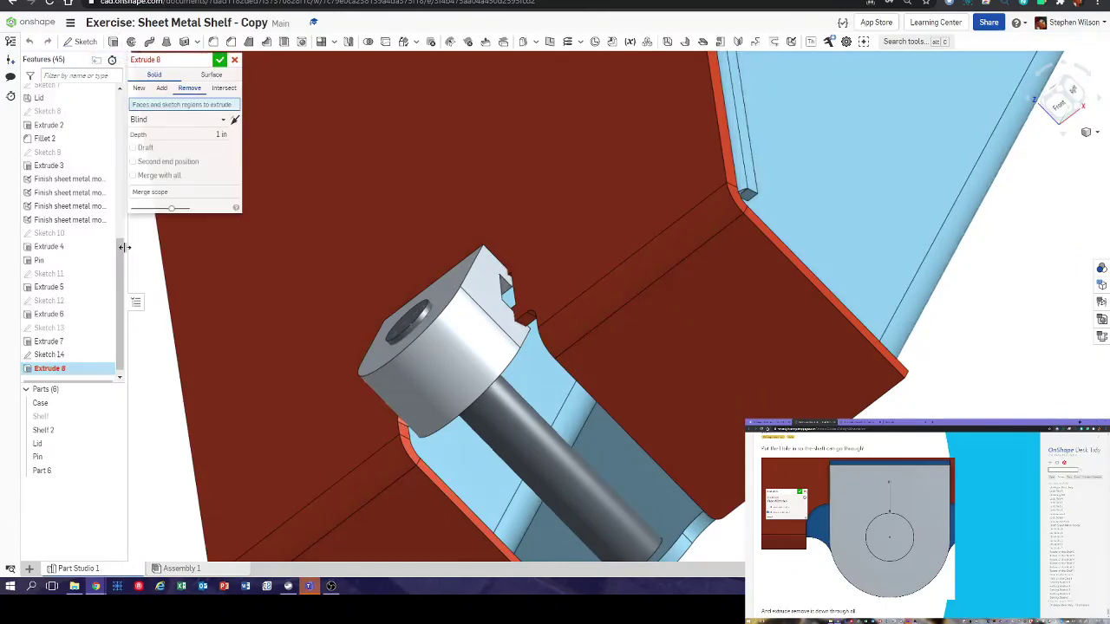
click(81, 358)
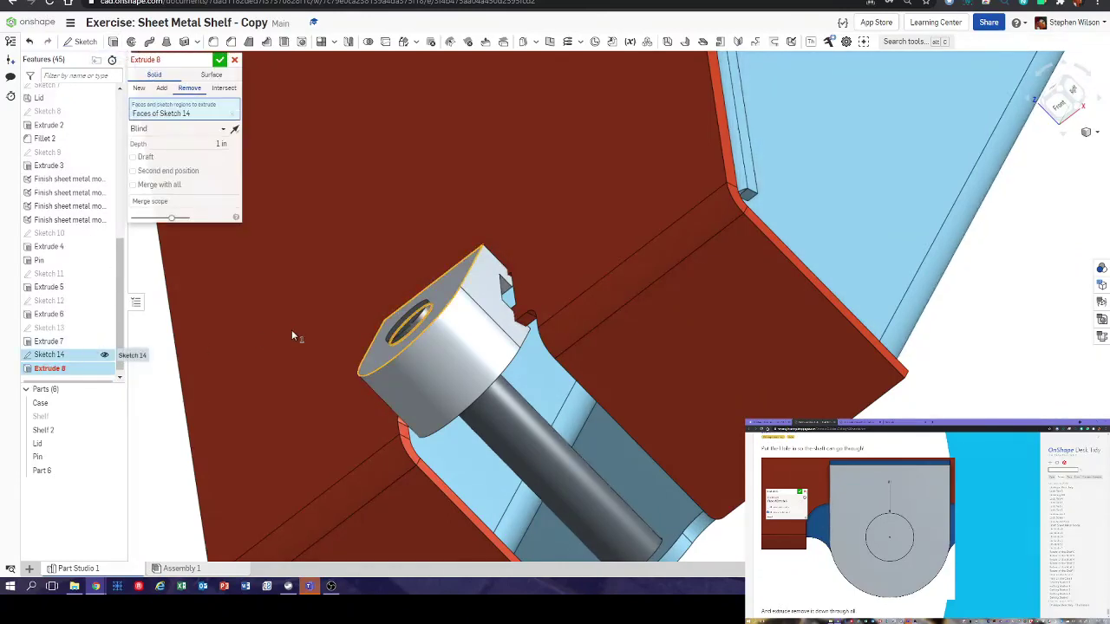
right_drag(399, 330, 321, 319)
scroll(321, 319, up, 3)
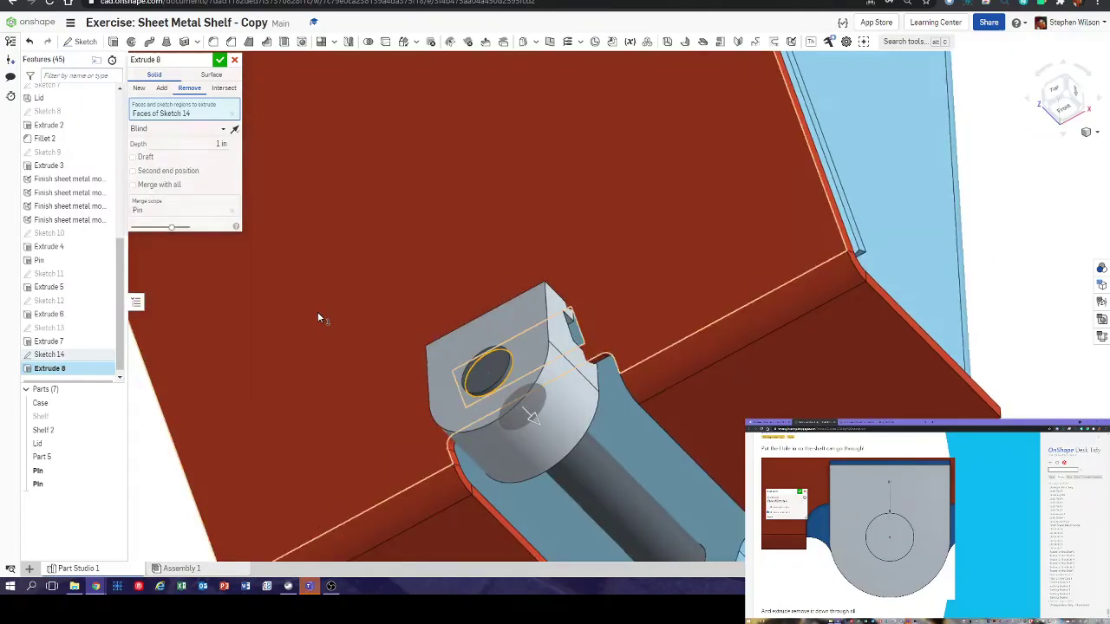
click(232, 211)
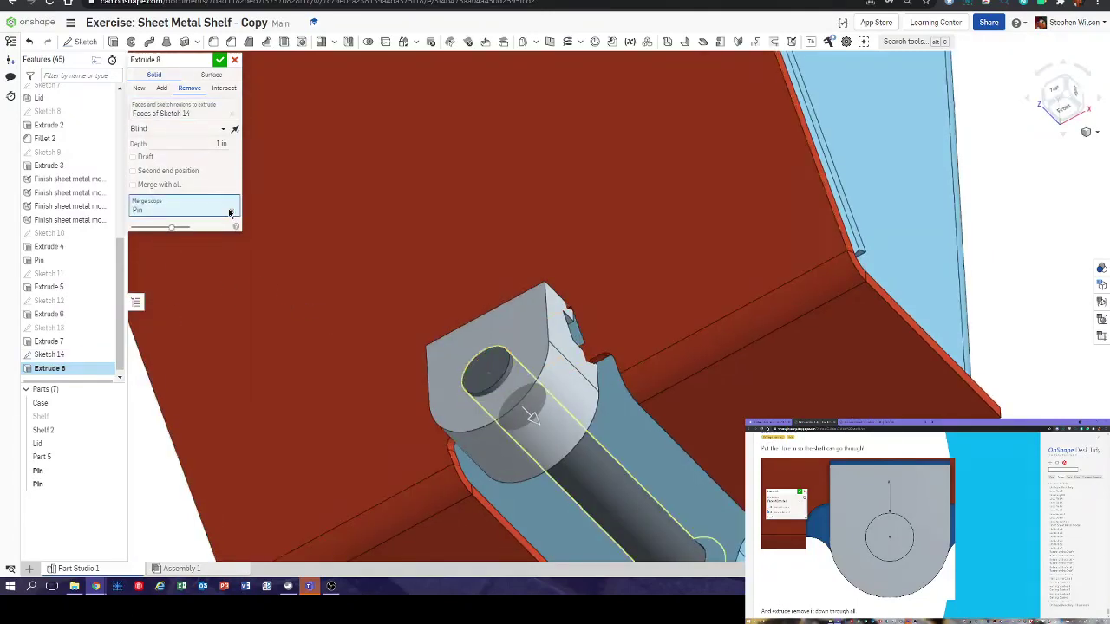
click(524, 337)
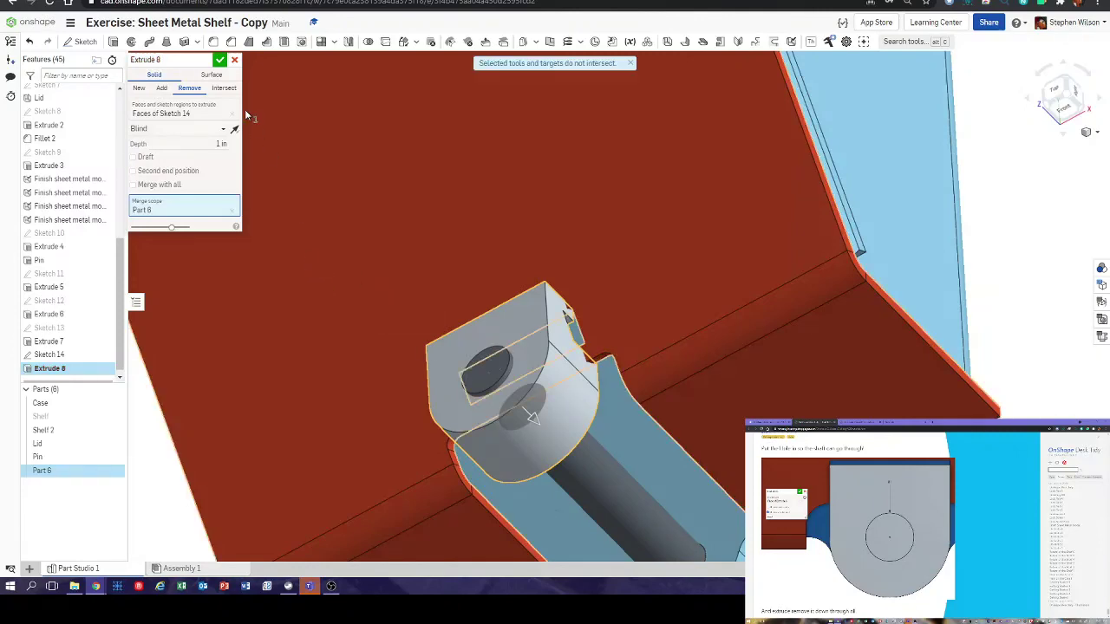
click(222, 134)
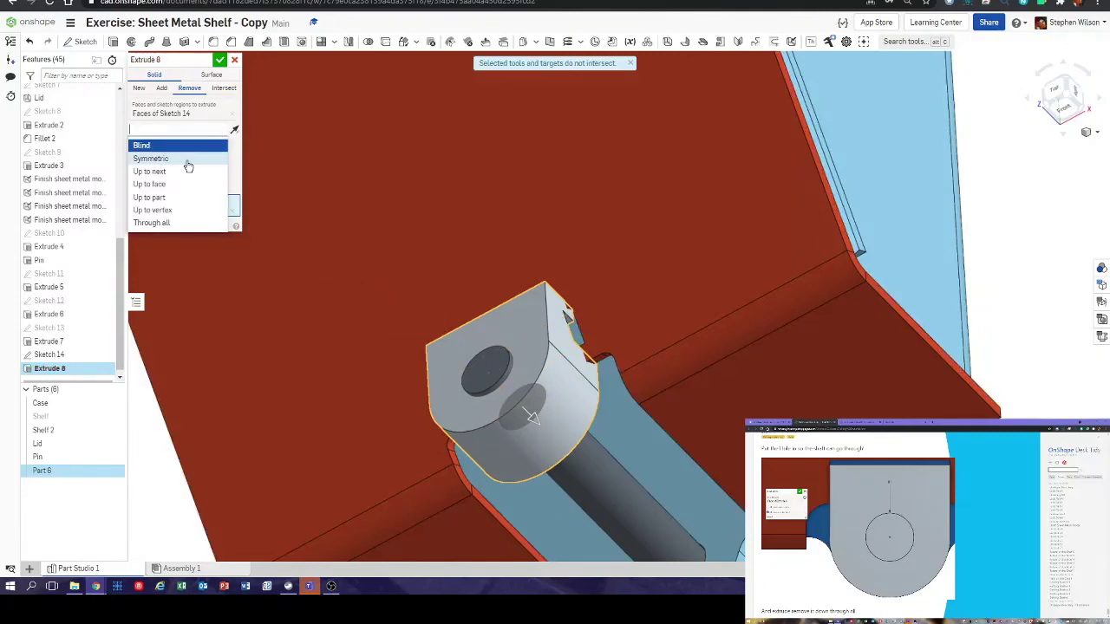
click(178, 223)
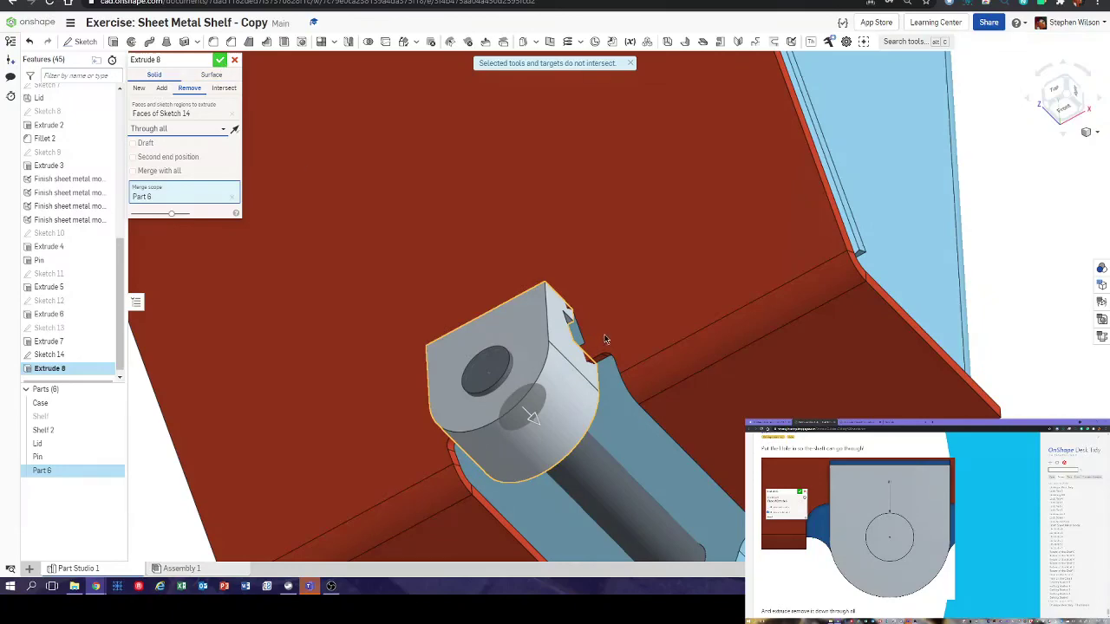
key(Return)
- Hide the Pin to inspect the hole through the lock nut, and show the Pin again
right_drag(605, 339, 563, 347)
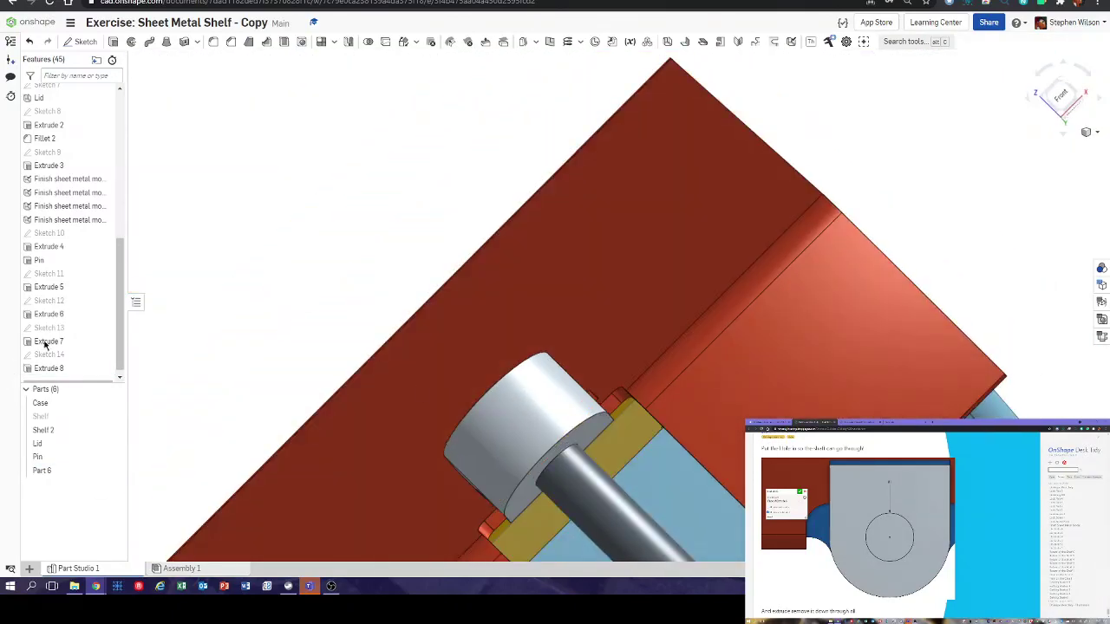
click(114, 457)
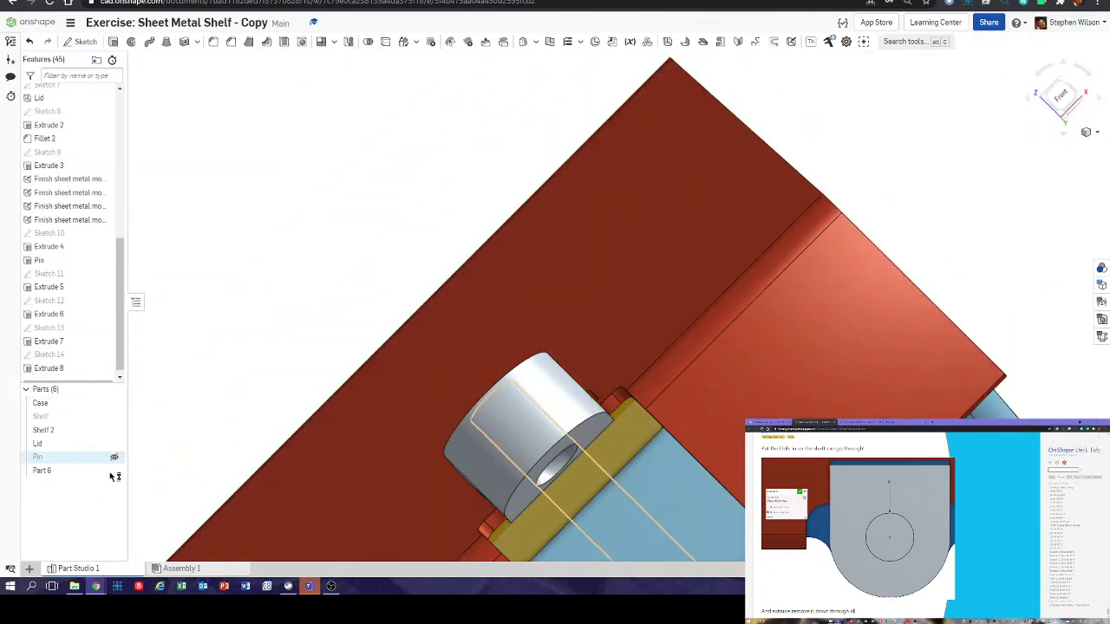
right_drag(121, 461, 288, 392)
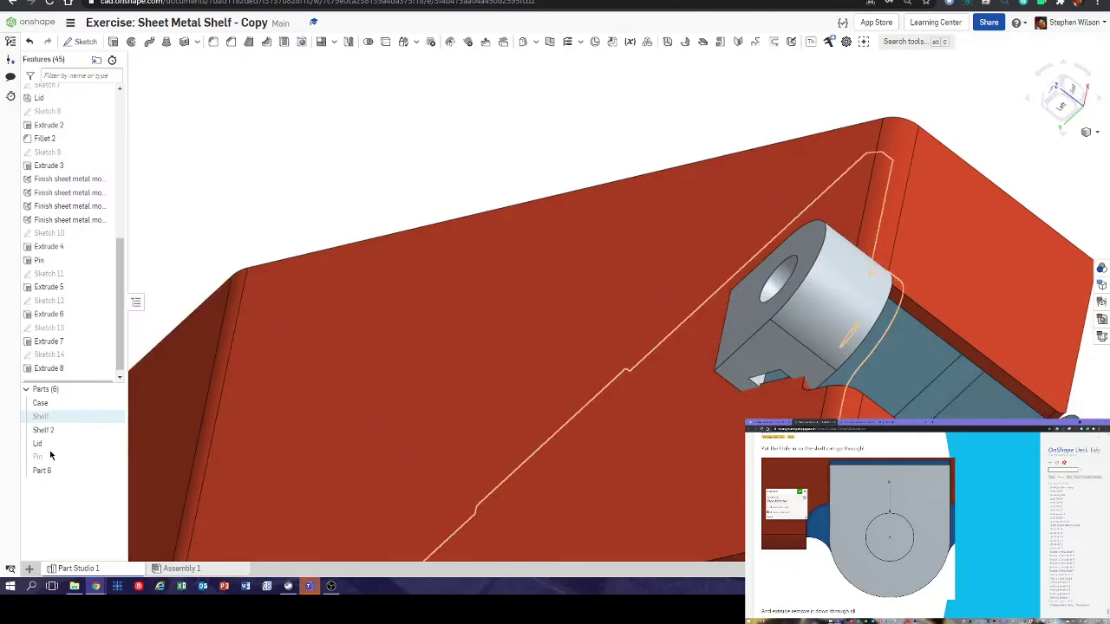
click(115, 458)
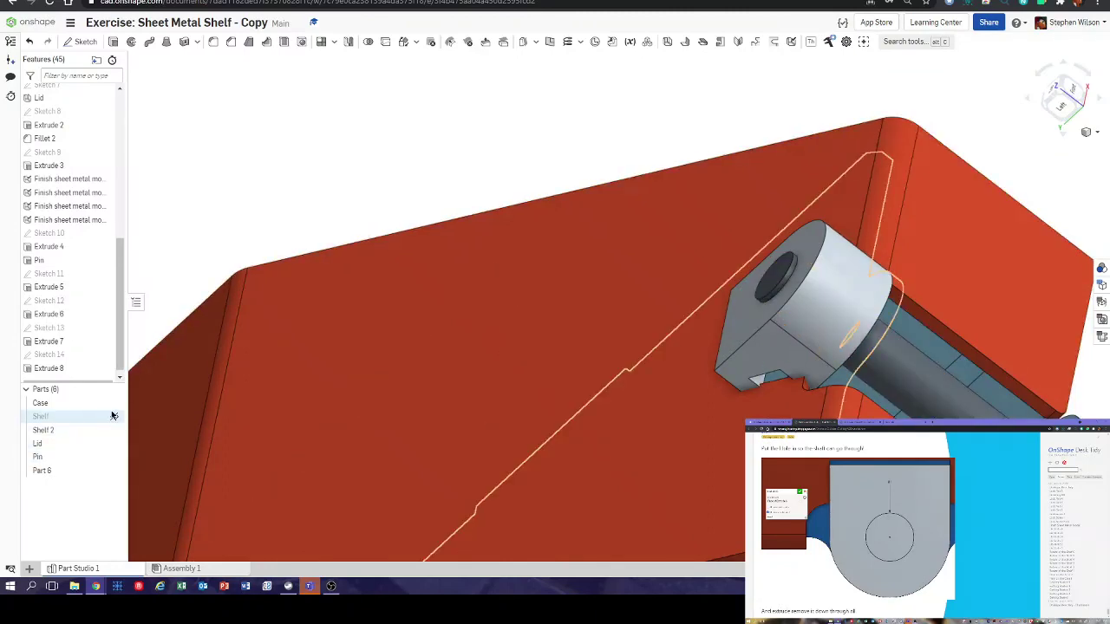
- Show the Shelf part and bring the whole shelf case into view
click(114, 417)
scroll(342, 352, down, 5)
right_drag(341, 352, 317, 370)
middle_drag(316, 369, 629, 332)
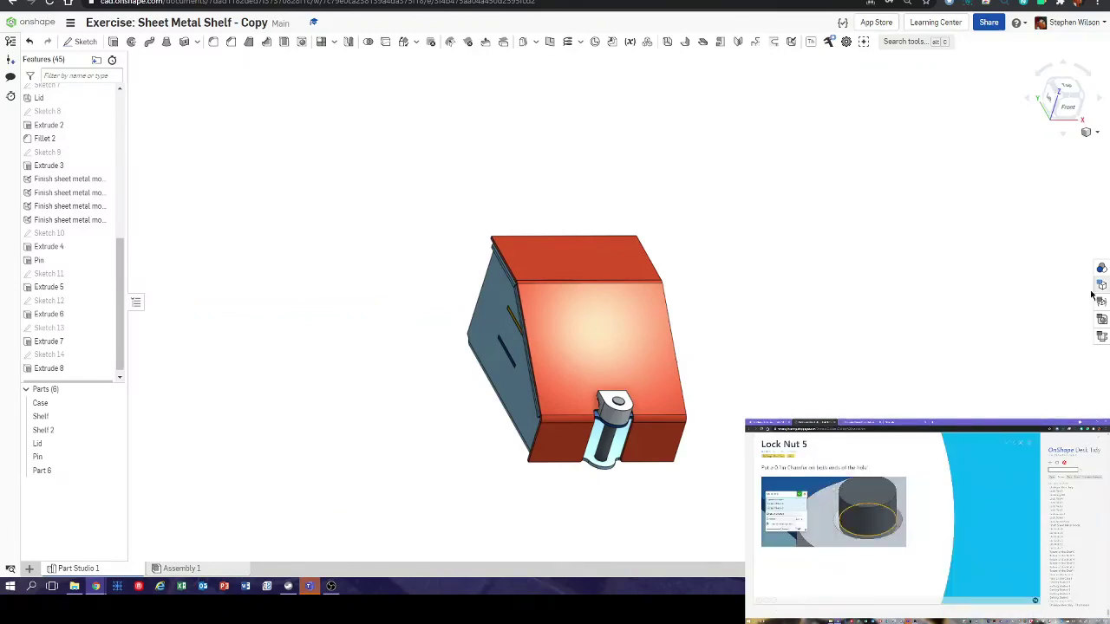
- Hide the Pin, Lid, Shelf 2, Shelf and Case parts to isolate the lock nut
click(113, 457)
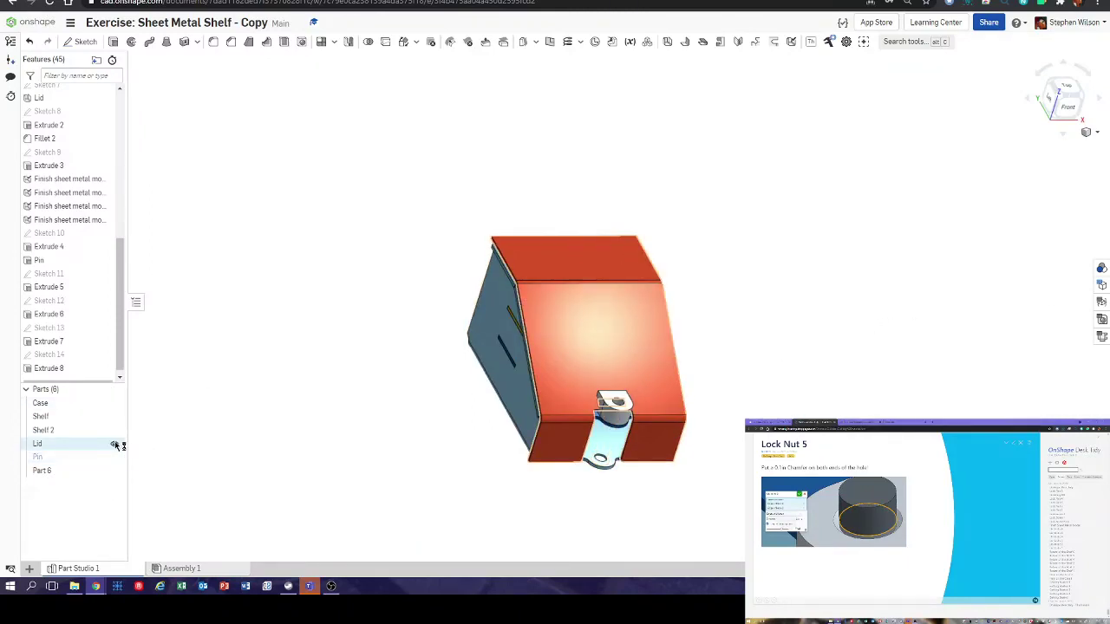
click(114, 444)
click(114, 430)
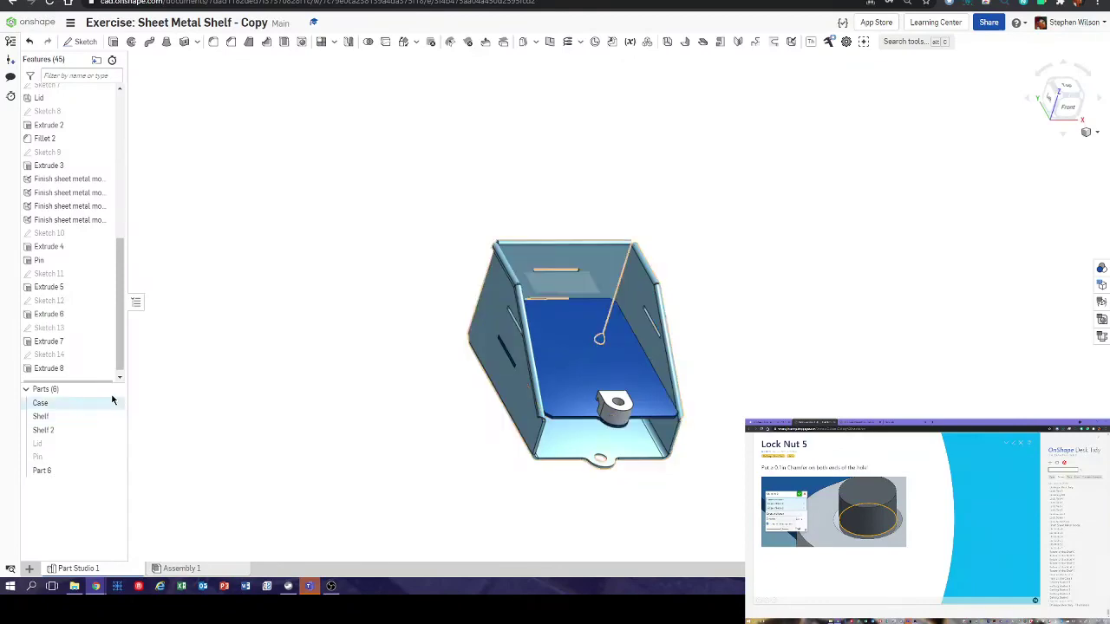
click(114, 416)
click(113, 403)
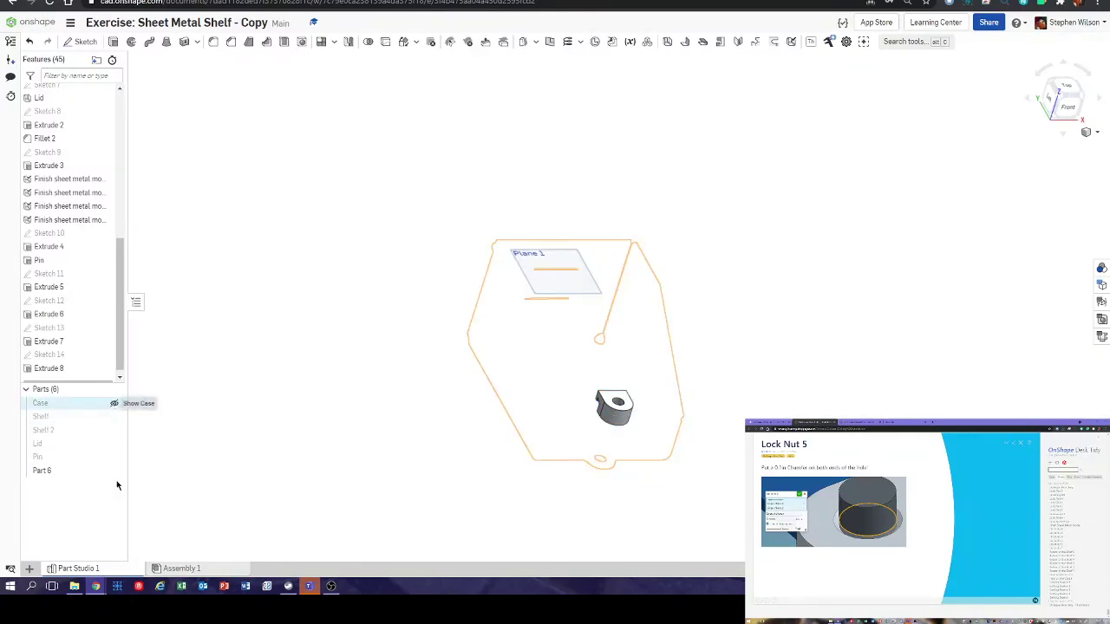
- Rename Part 6 as Nut
click(96, 472)
click(72, 473)
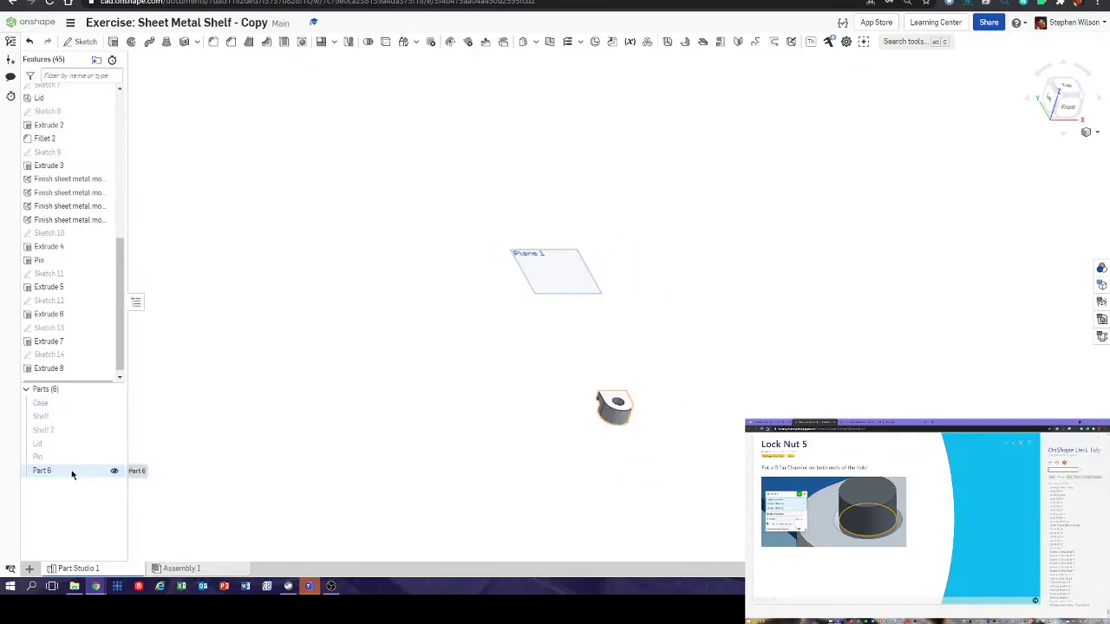
right_click(73, 478)
click(143, 310)
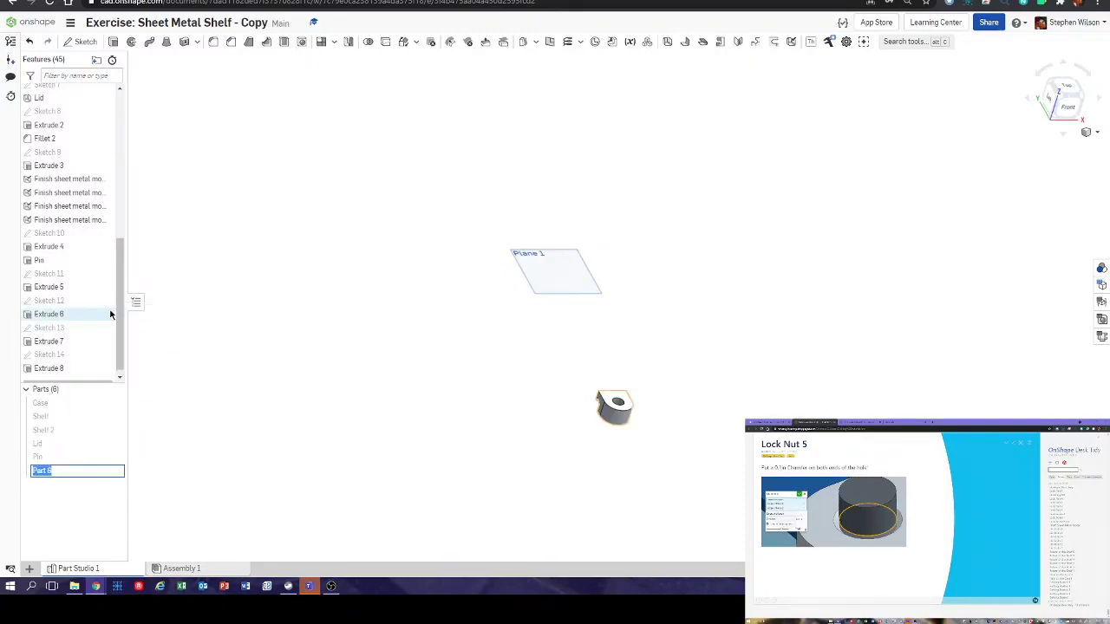
text(Nut)
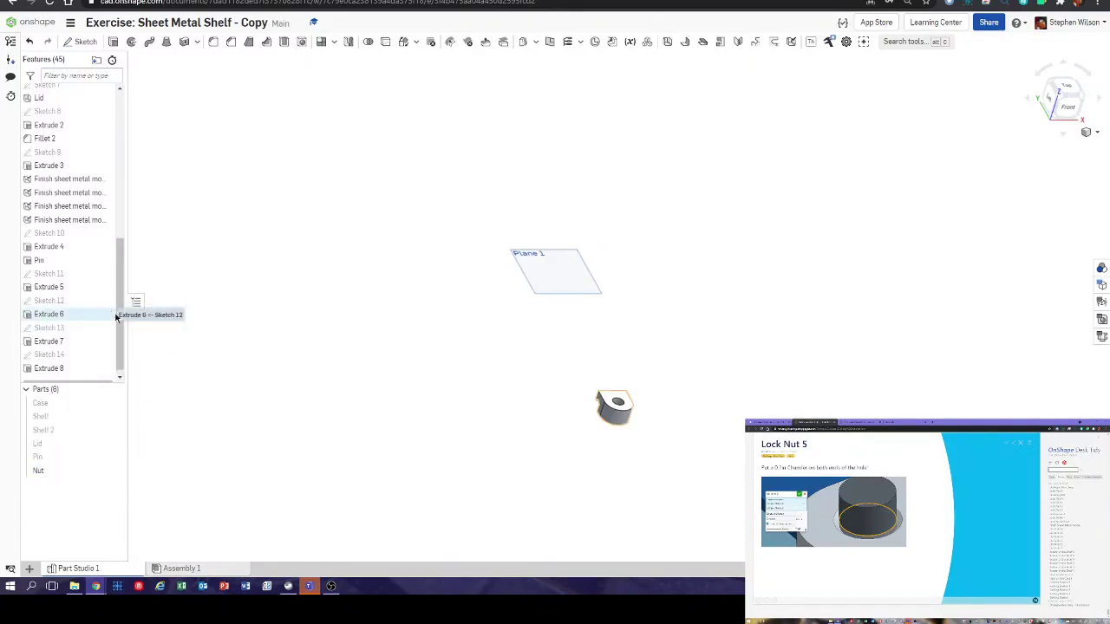
- Chamfer the circular edges at both ends of the nut's hole with an equal distance of 0.1 in
scroll(700, 414, up, 6)
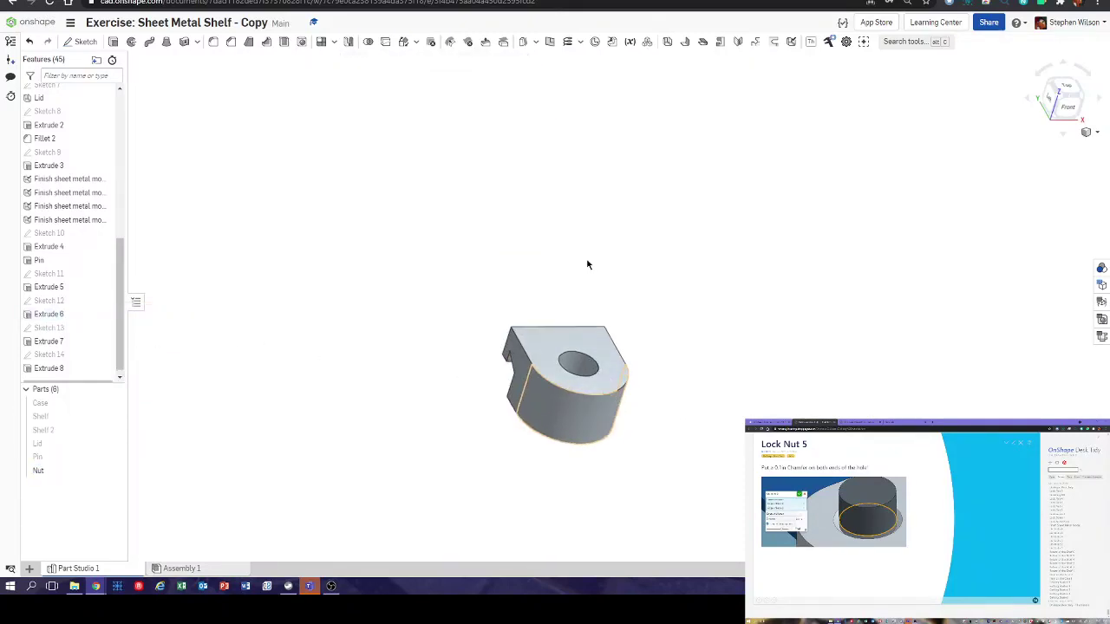
key(shift+c)
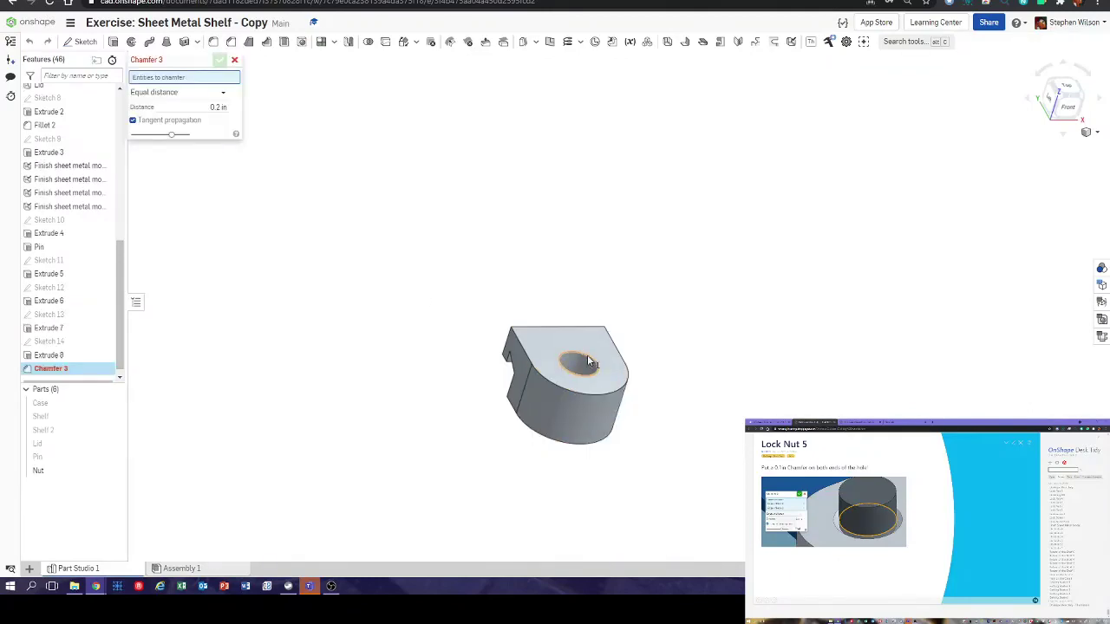
click(587, 356)
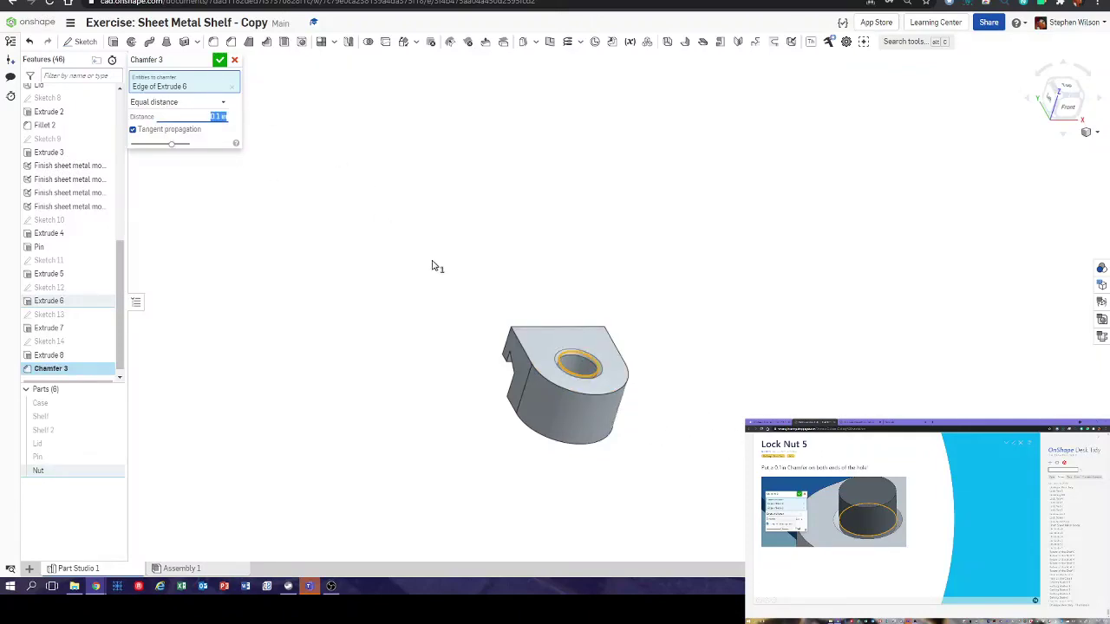
right_drag(390, 348, 555, 382)
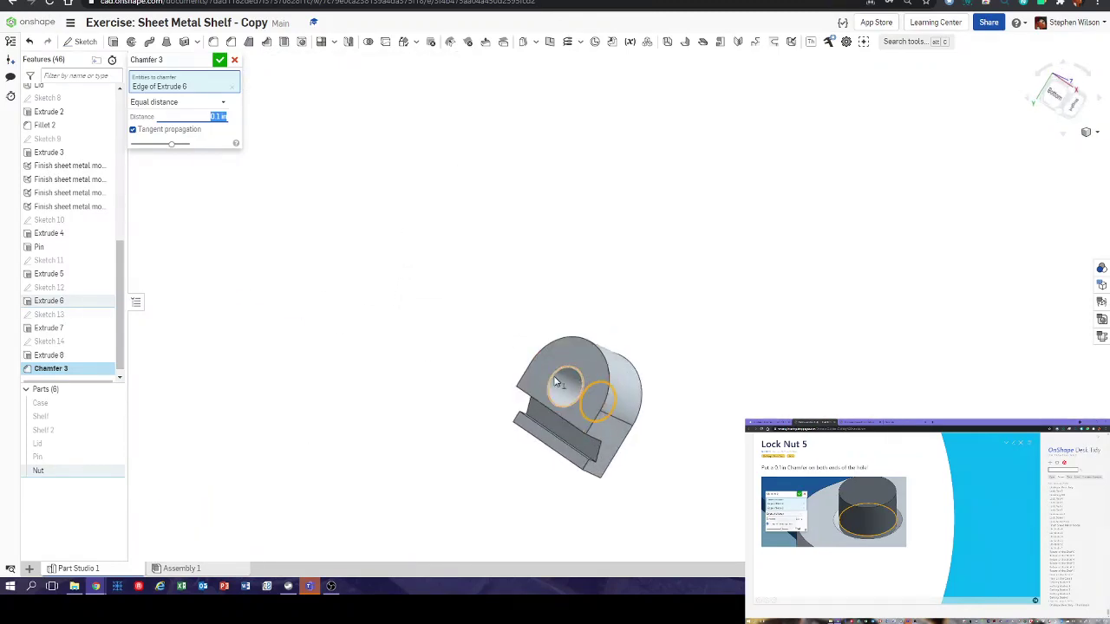
click(555, 381)
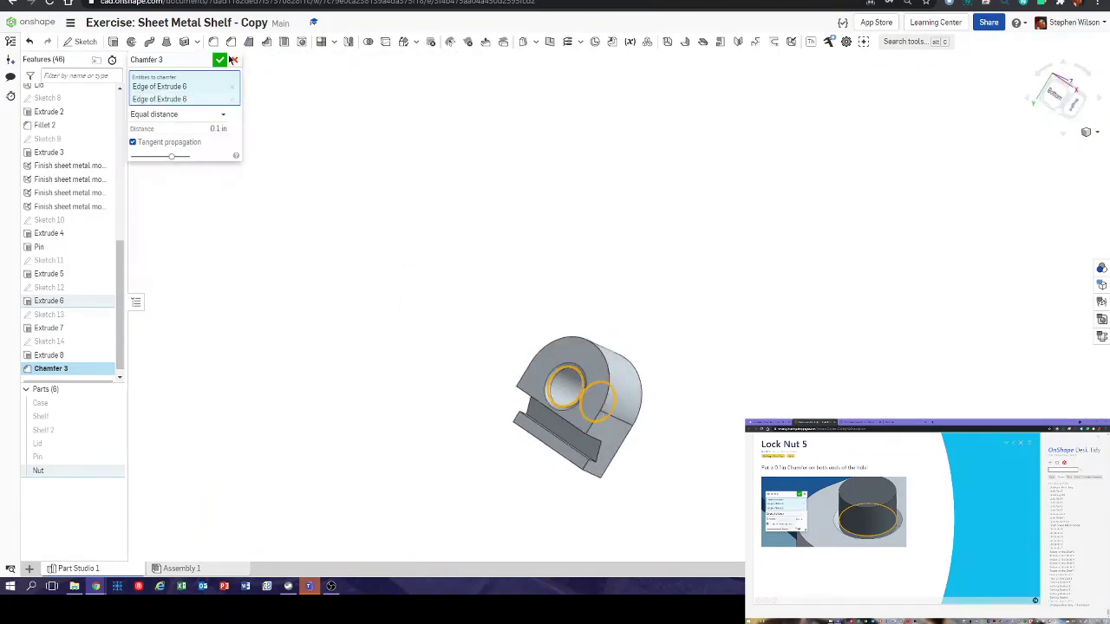
key(Return)
- Show the Pin, Lid, Shelf 2, Shelf and Case parts again and examine the nut's fit on the lid
right_drag(465, 342, 373, 321)
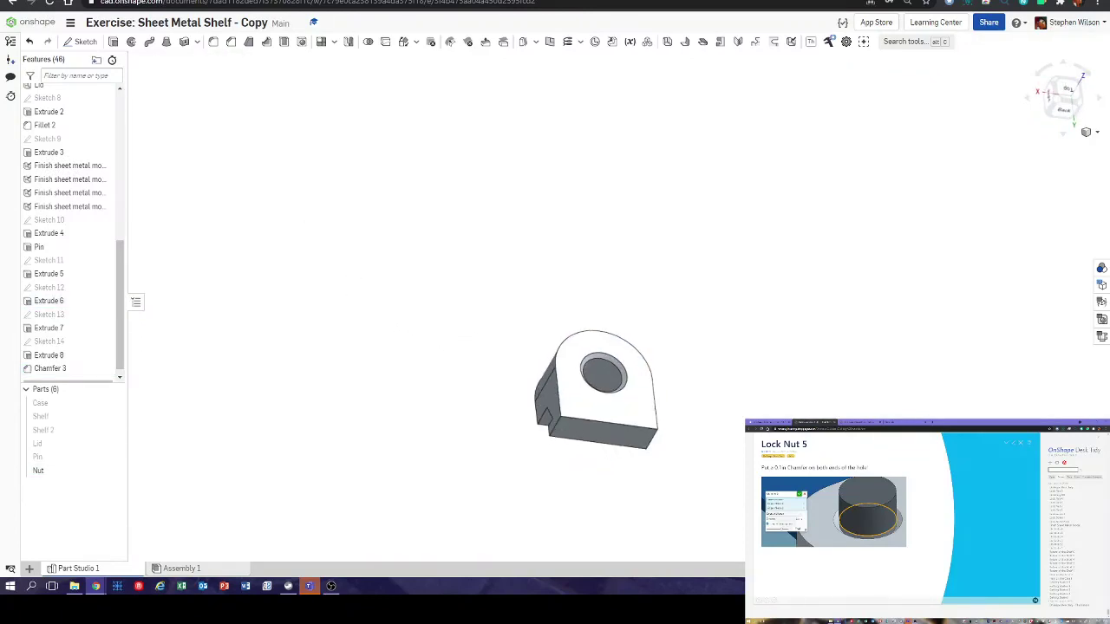
click(114, 442)
click(114, 429)
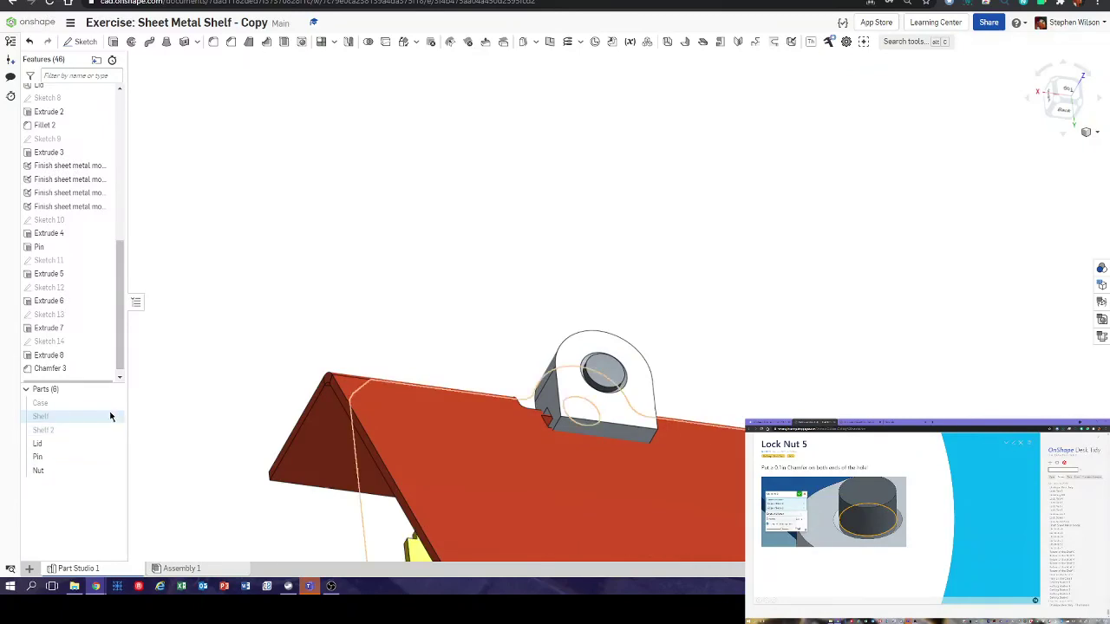
click(114, 416)
right_drag(231, 458, 343, 436)
scroll(327, 481, up, 5)
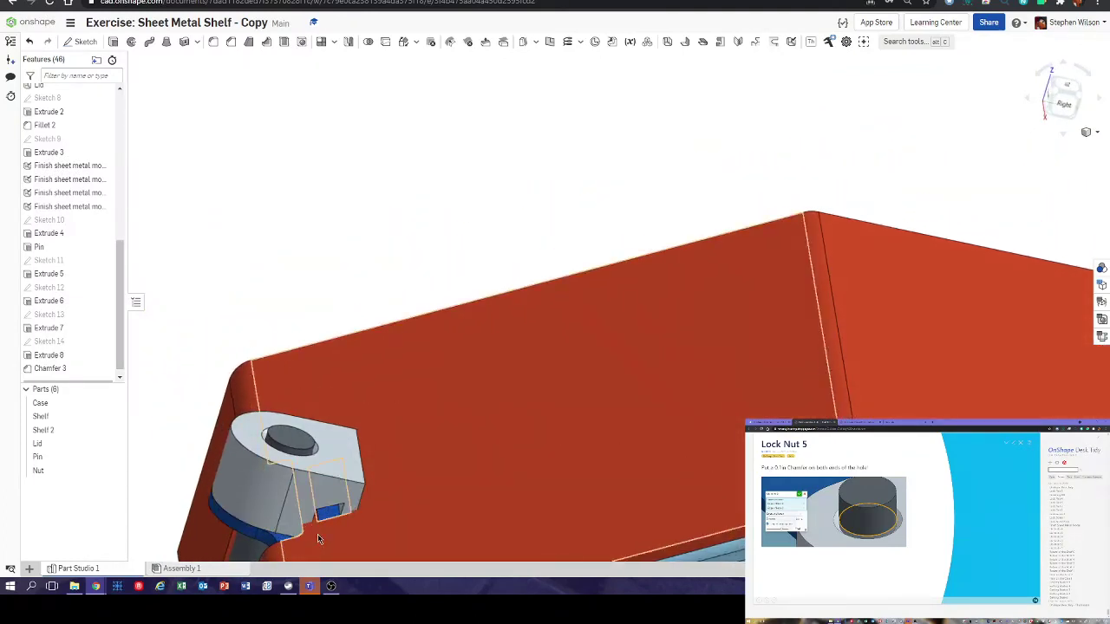
middle_drag(256, 468, 381, 354)
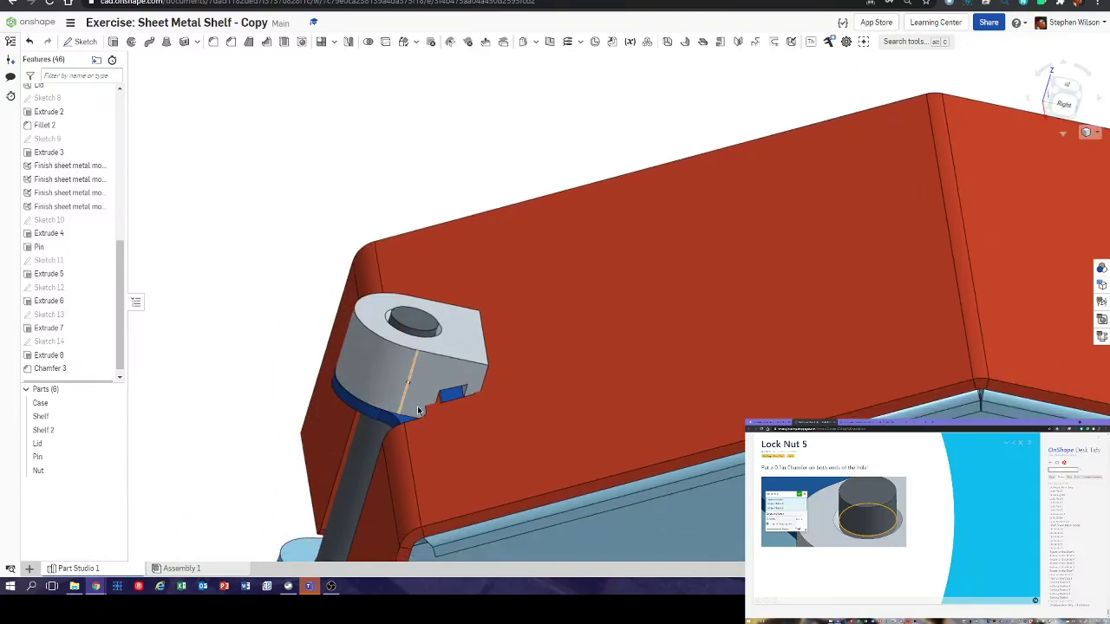
right_drag(381, 354, 486, 447)
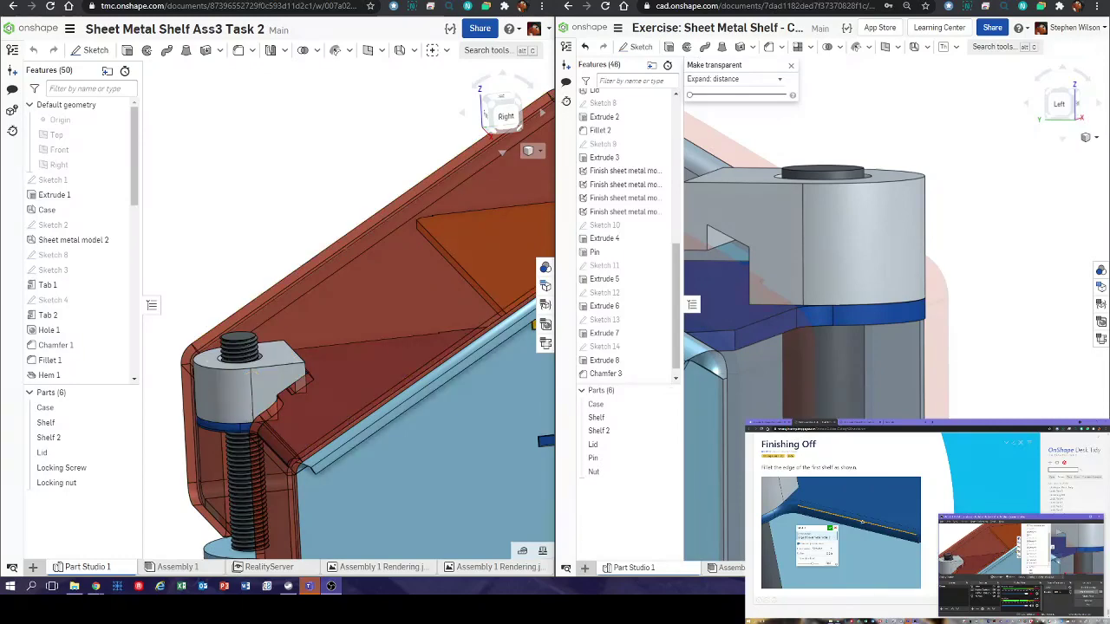
- Maximize the exercise window and fillet the Shelf's front edge around the lock tab with a 0.2 in radius
key(super+Up)
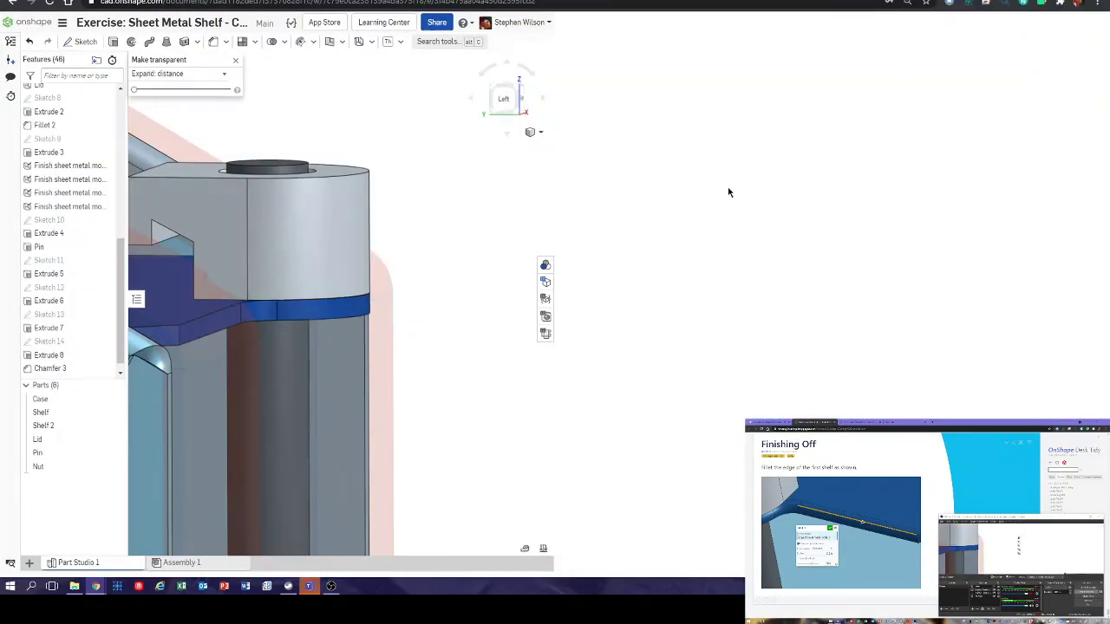
right_drag(436, 323, 472, 343)
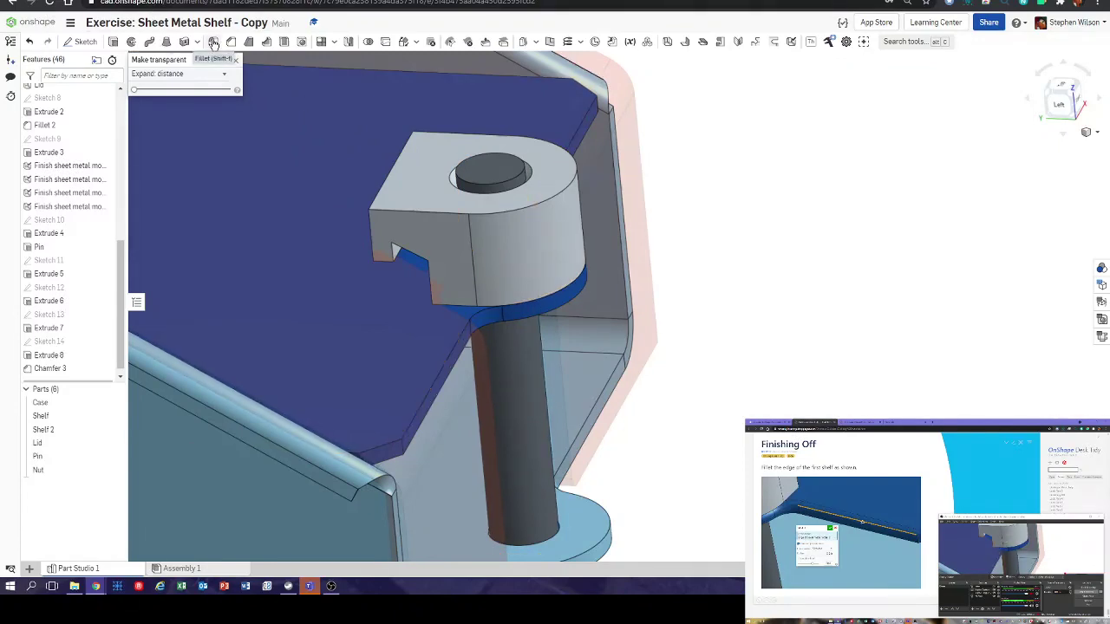
key(shift+f)
click(439, 373)
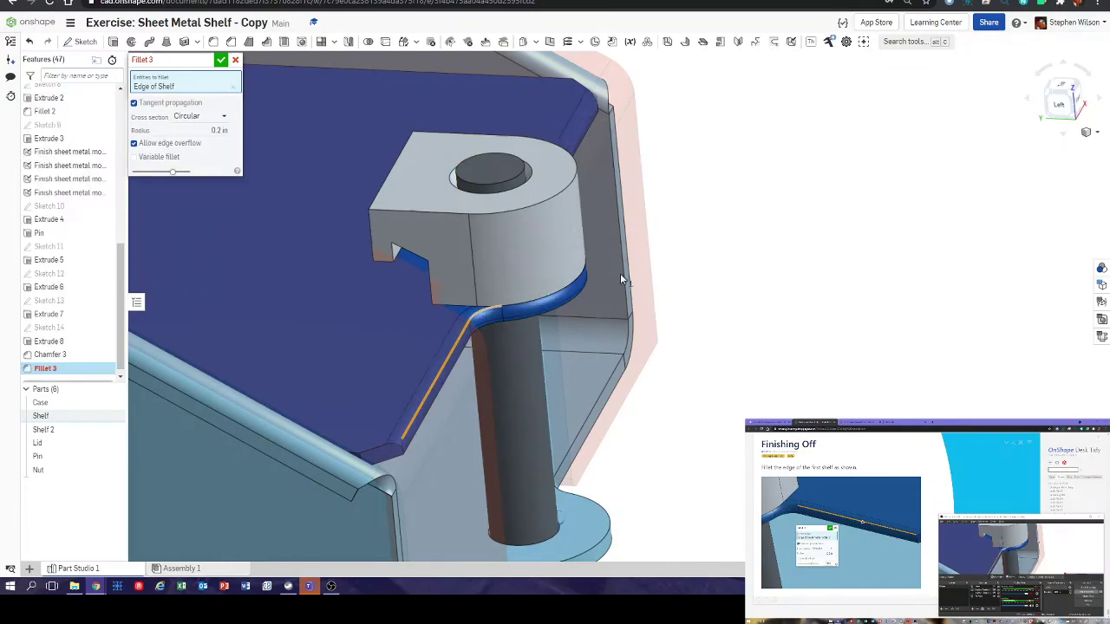
key(Right)
key(Right)
key(Right)
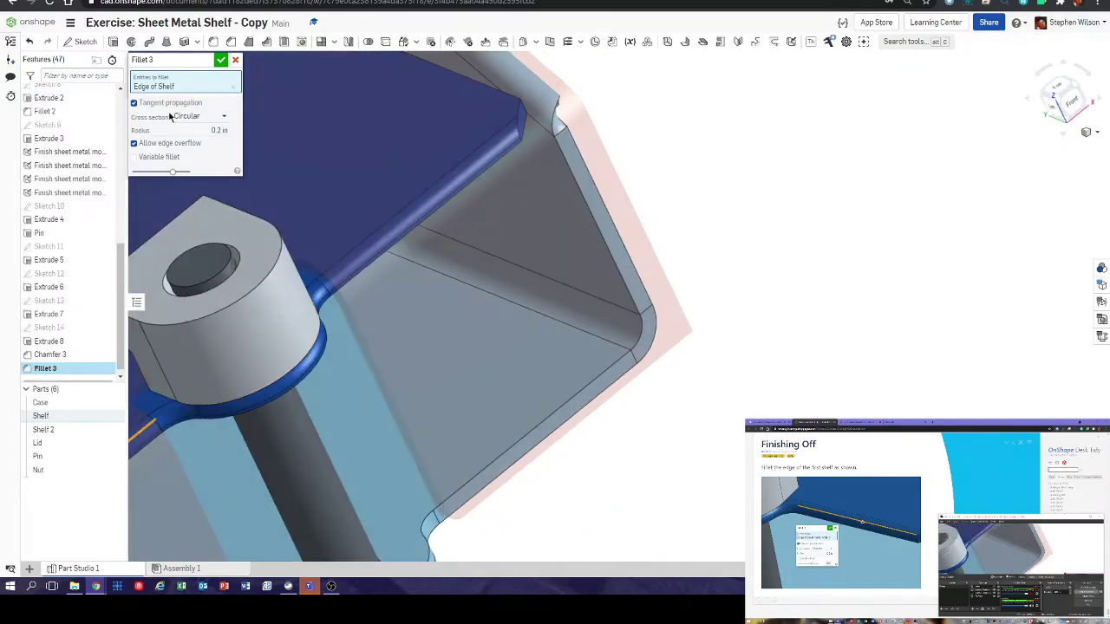
key(Return)
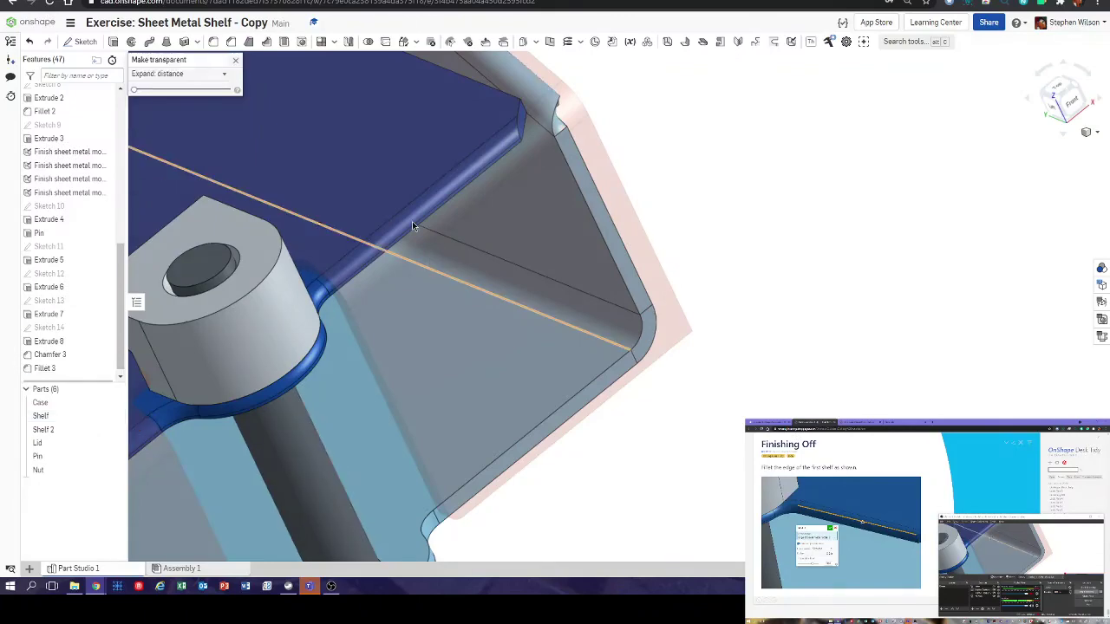
- Check the filleted Shelf edge from the other side and end the Make transparent display of the lid
key(Left)
key(Left)
key(Left)
key(Left)
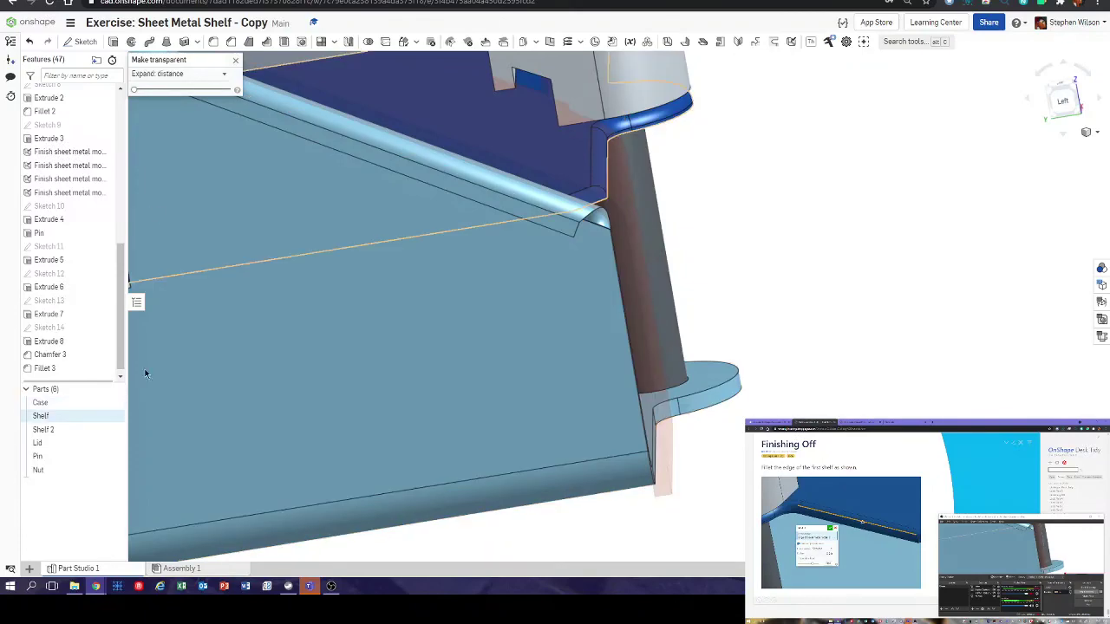
click(235, 60)
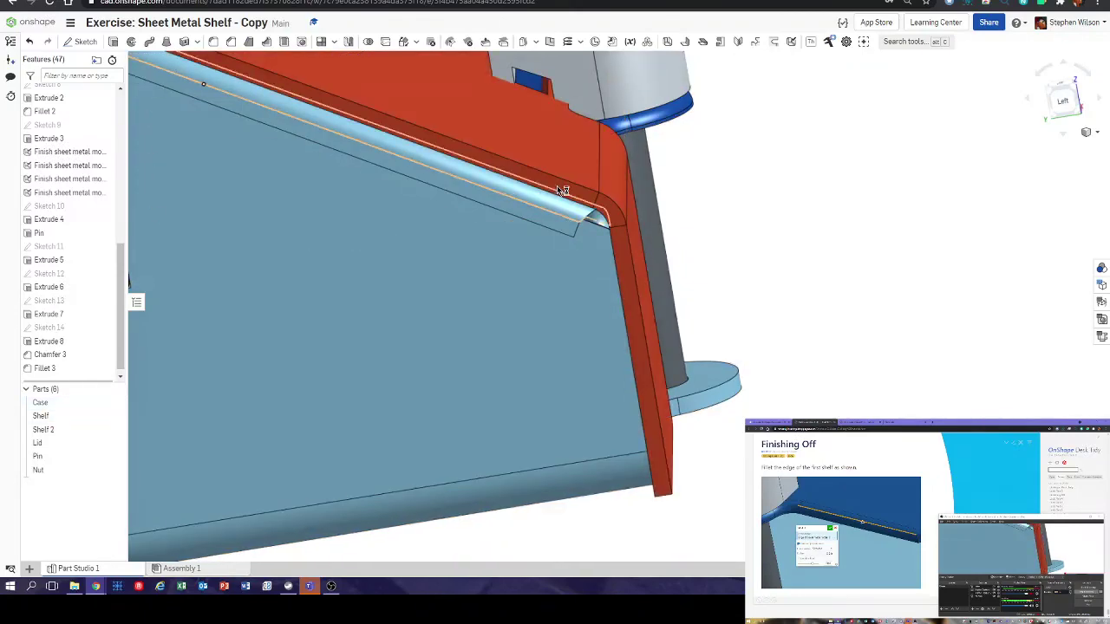
- Reopen the Case sheet metal feature, check the direction of its thickness and accept the feature
right_drag(564, 186, 530, 202)
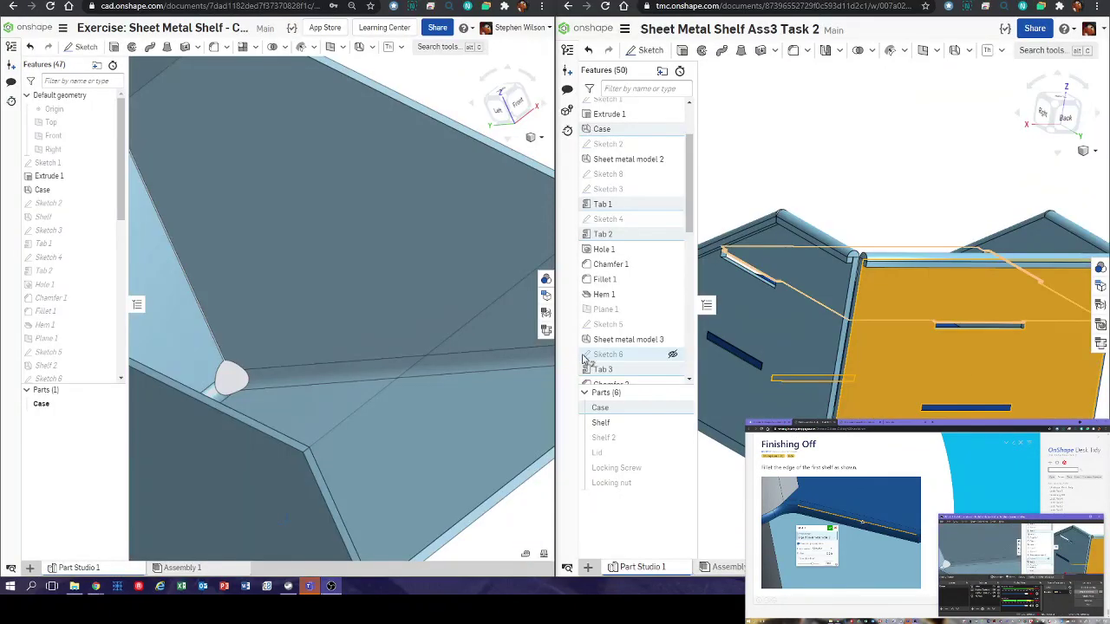
double_click(71, 192)
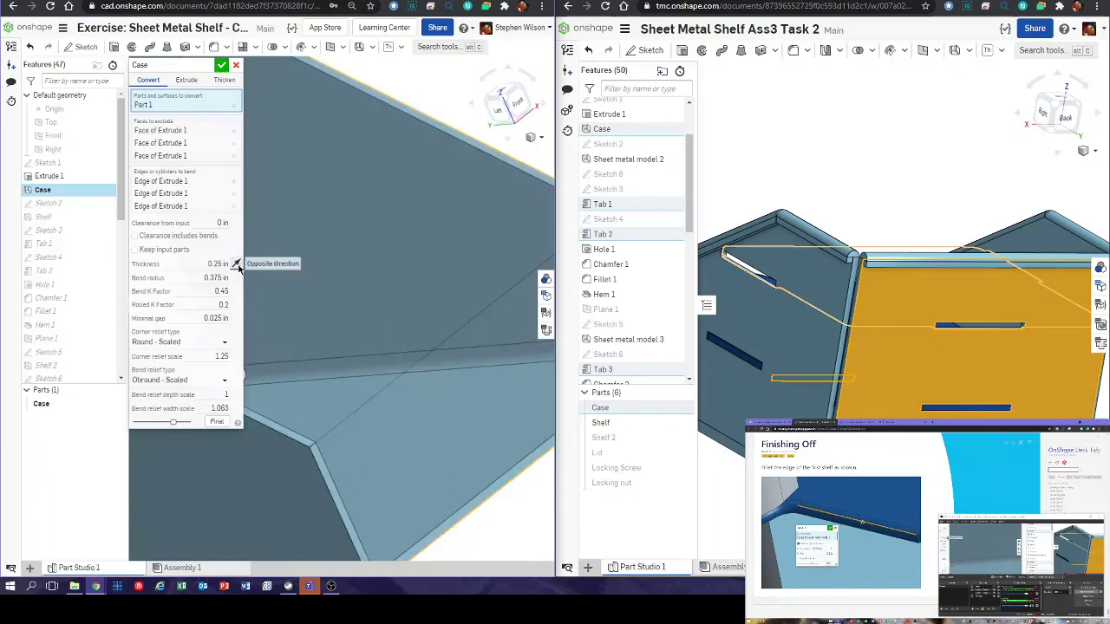
click(221, 67)
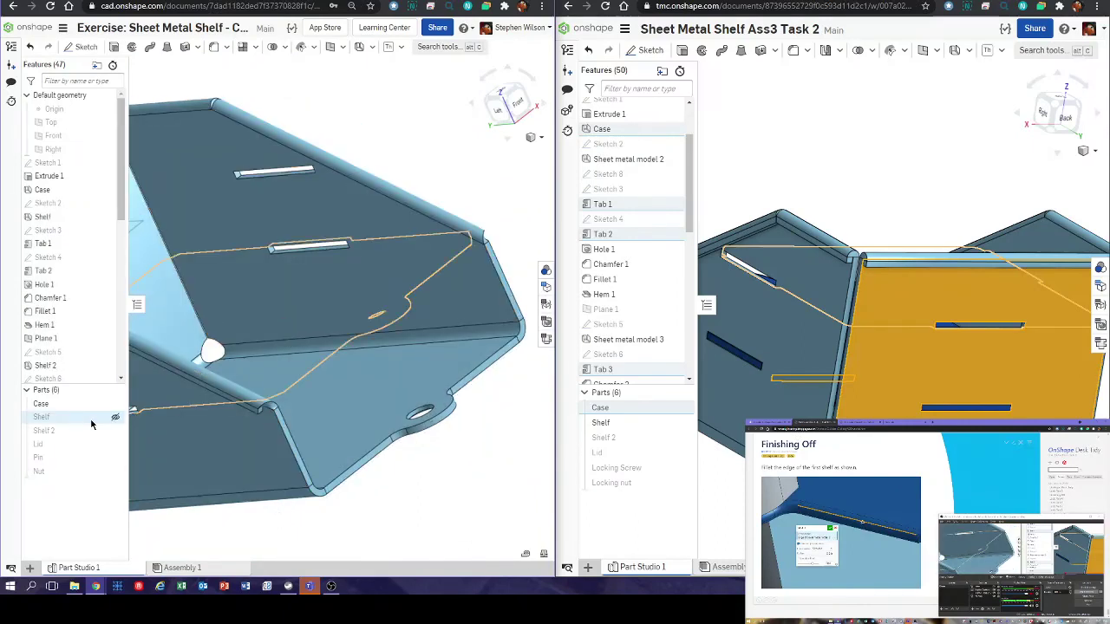
- Show the Shelf, Shelf 2, Lid, Pin and Nut parts and examine how the nut sits in the lid's slot
click(117, 425)
click(115, 430)
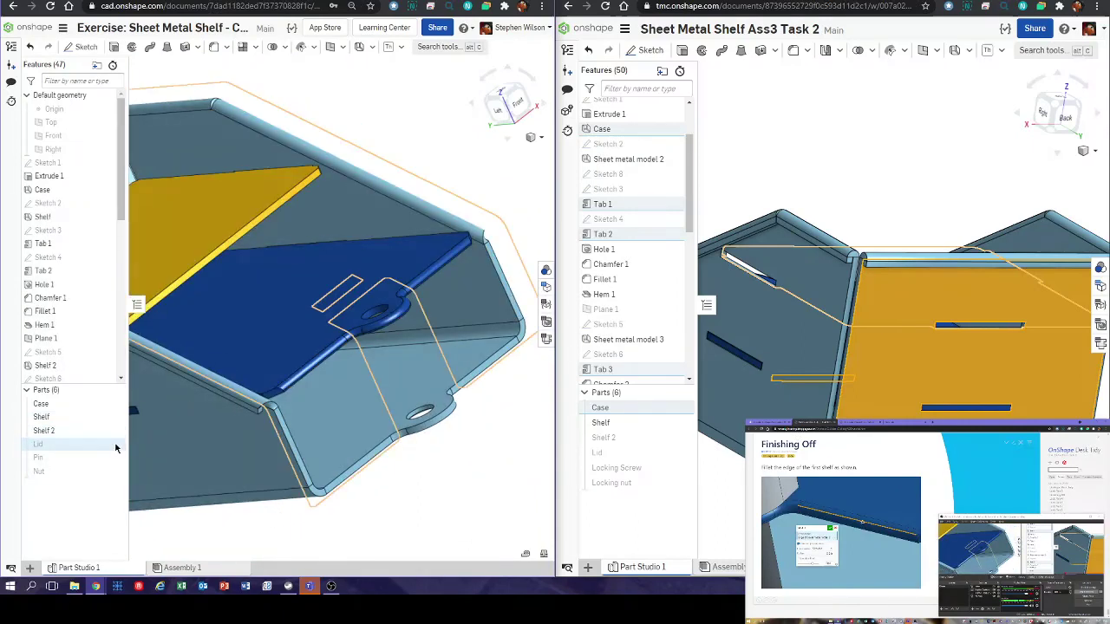
click(116, 444)
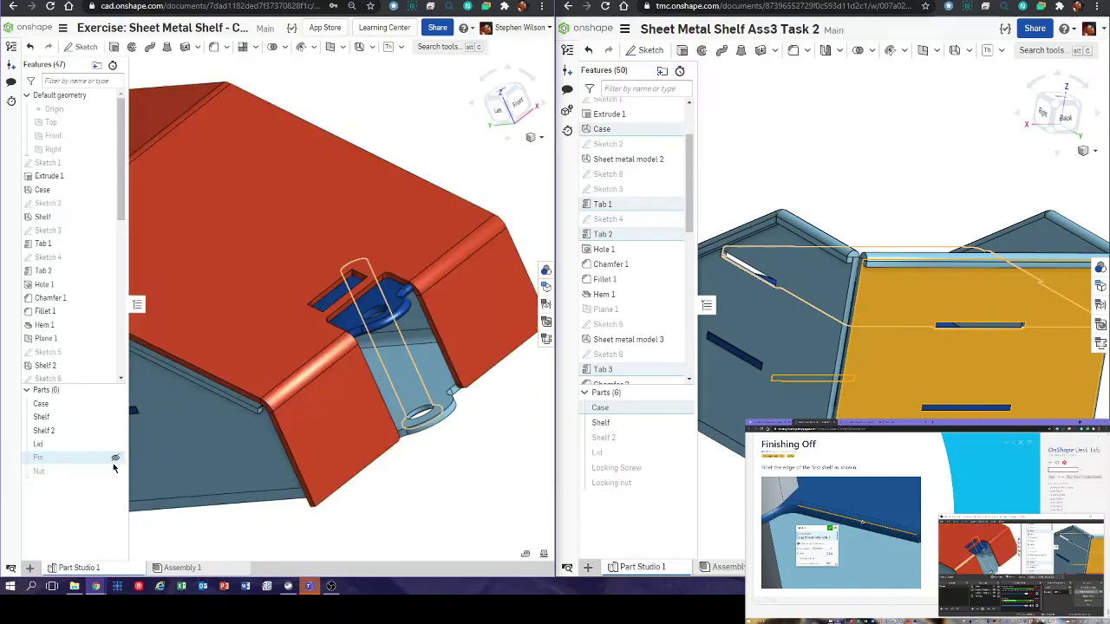
click(116, 459)
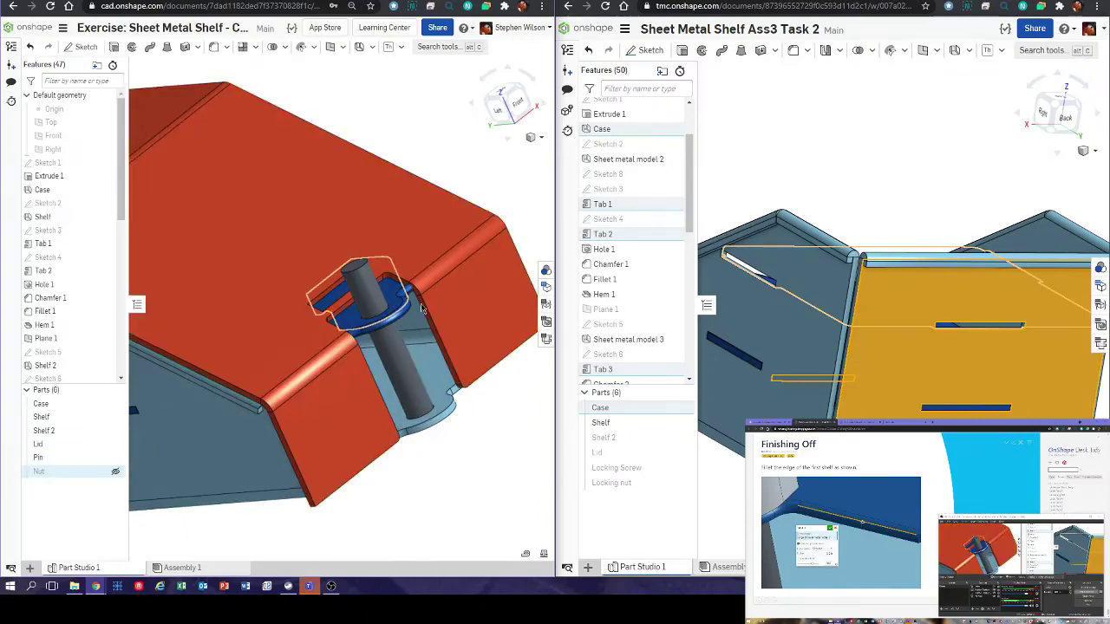
scroll(361, 314, up, 5)
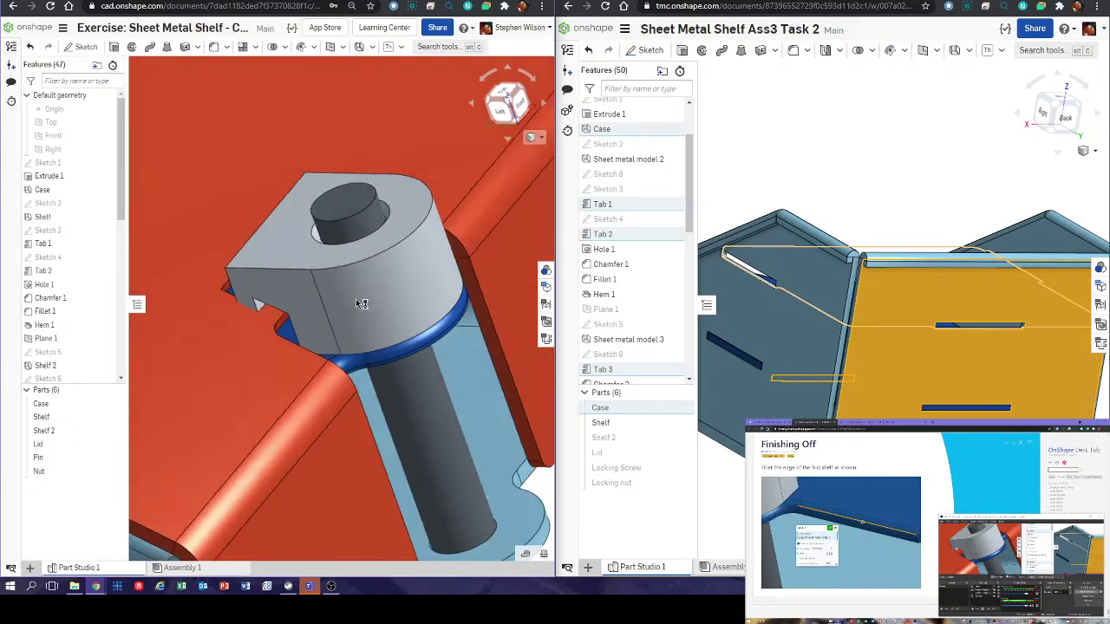
right_drag(369, 296, 350, 200)
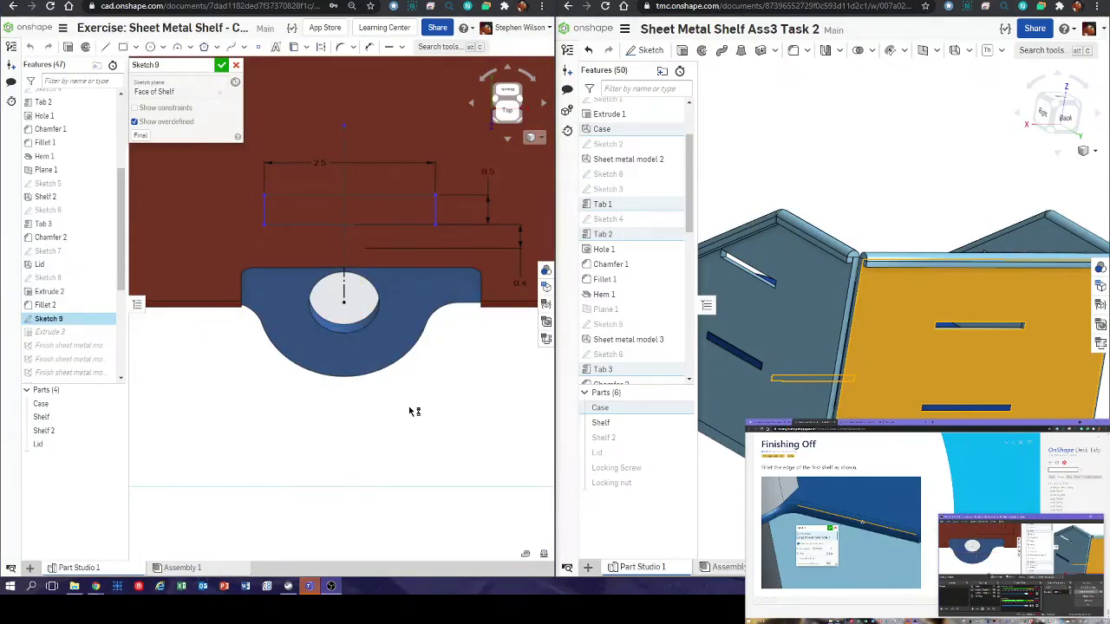
- In Sketch 9, make the slot rectangle's two short sides symmetric about the vertical centreline and inspect the rebuilt lock and case
key(super+Up)
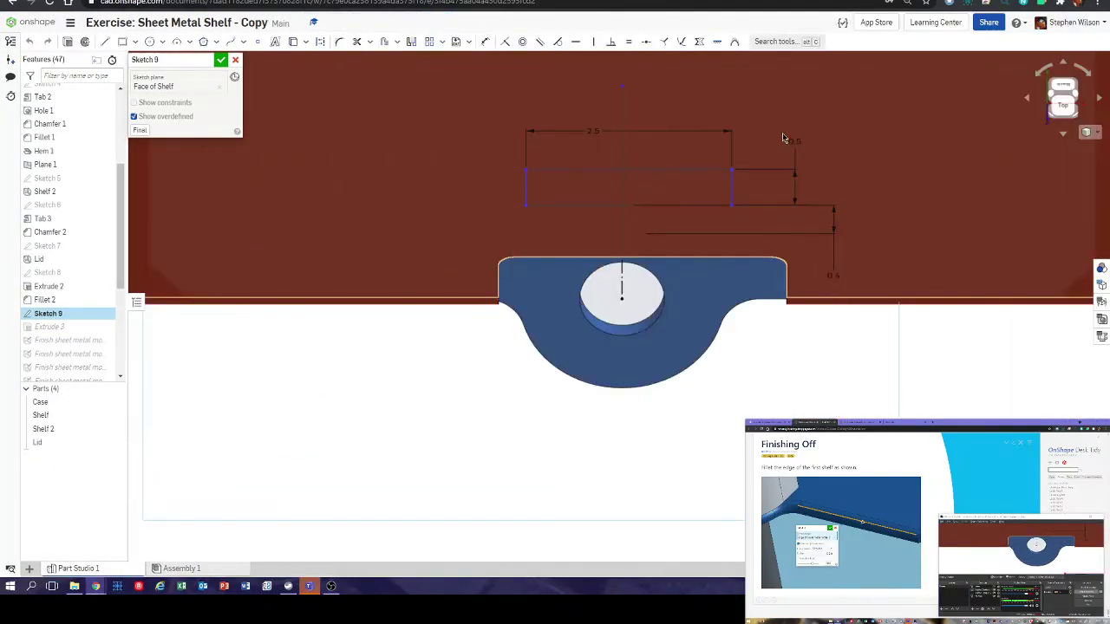
click(699, 42)
click(731, 186)
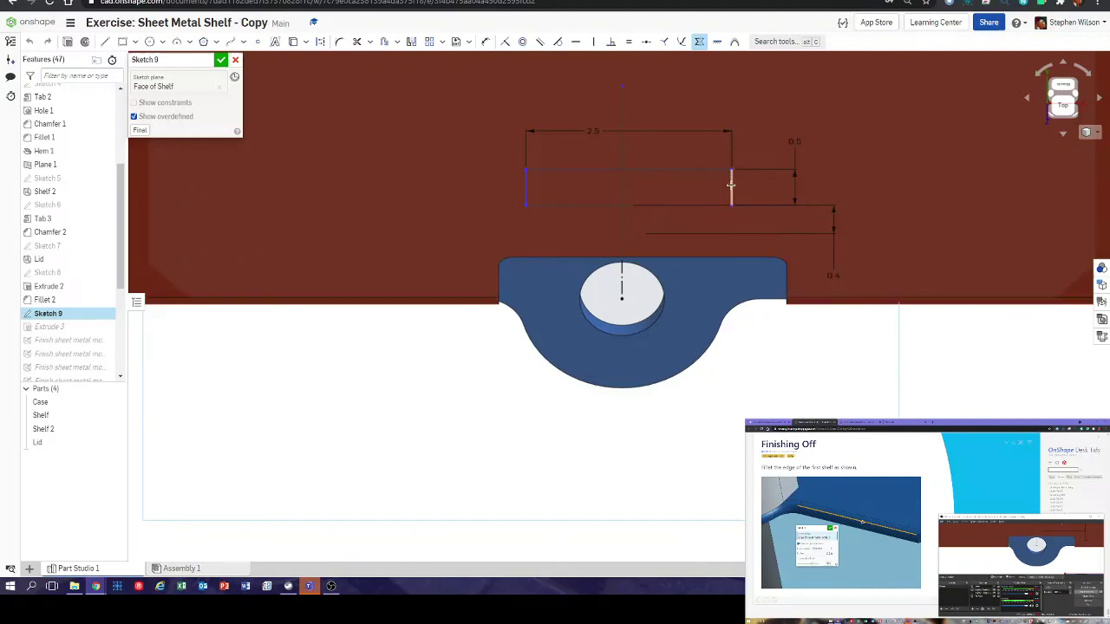
click(620, 180)
click(526, 187)
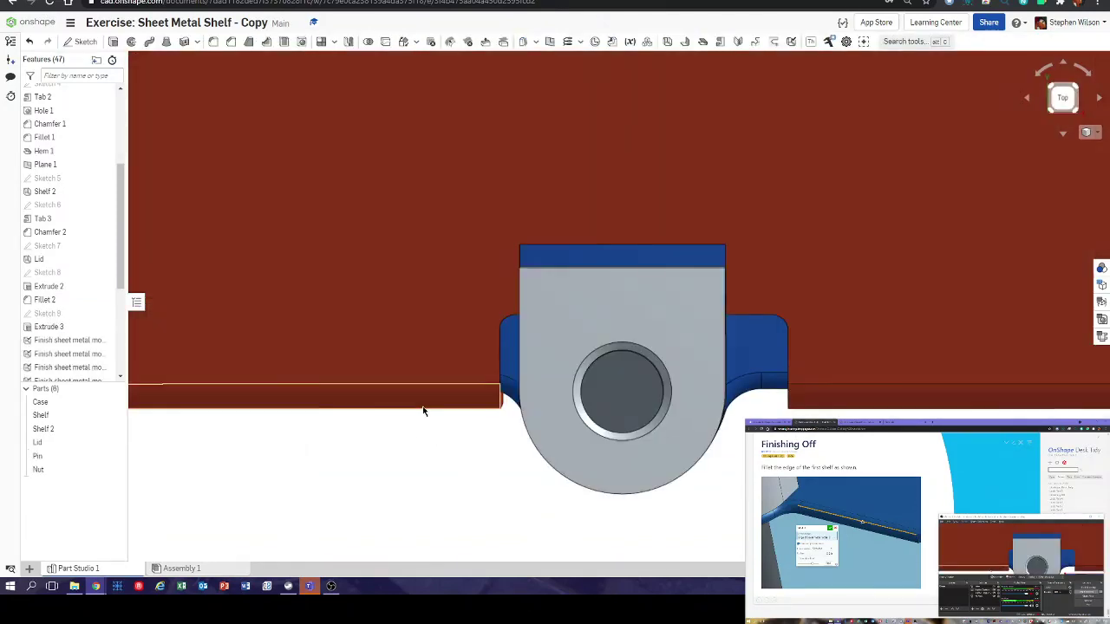
right_drag(423, 408, 481, 358)
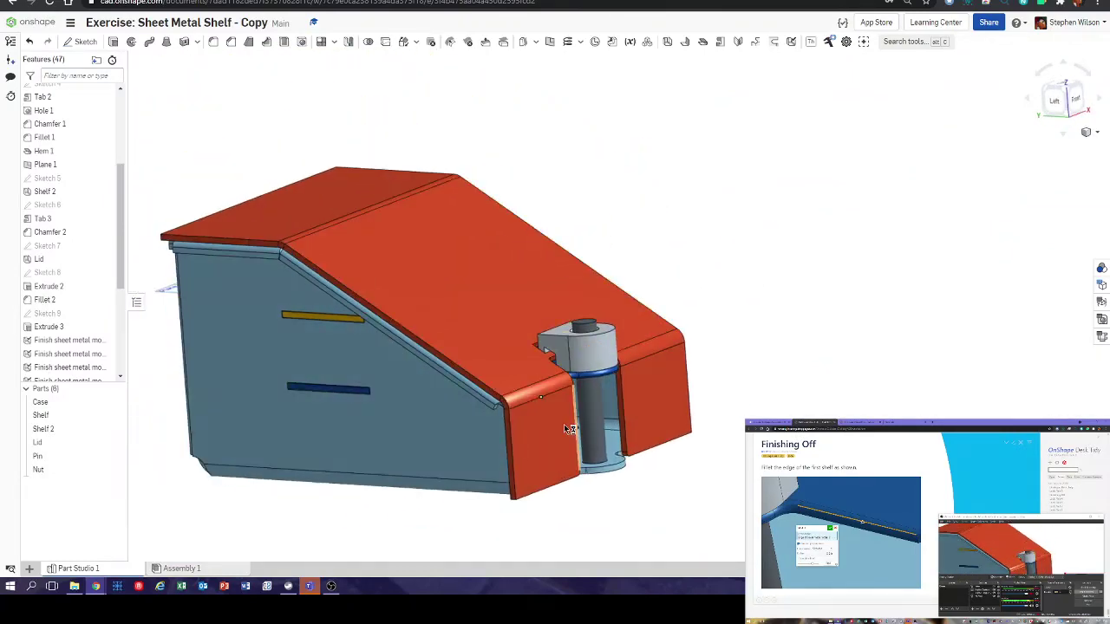
right_drag(564, 424, 595, 404)
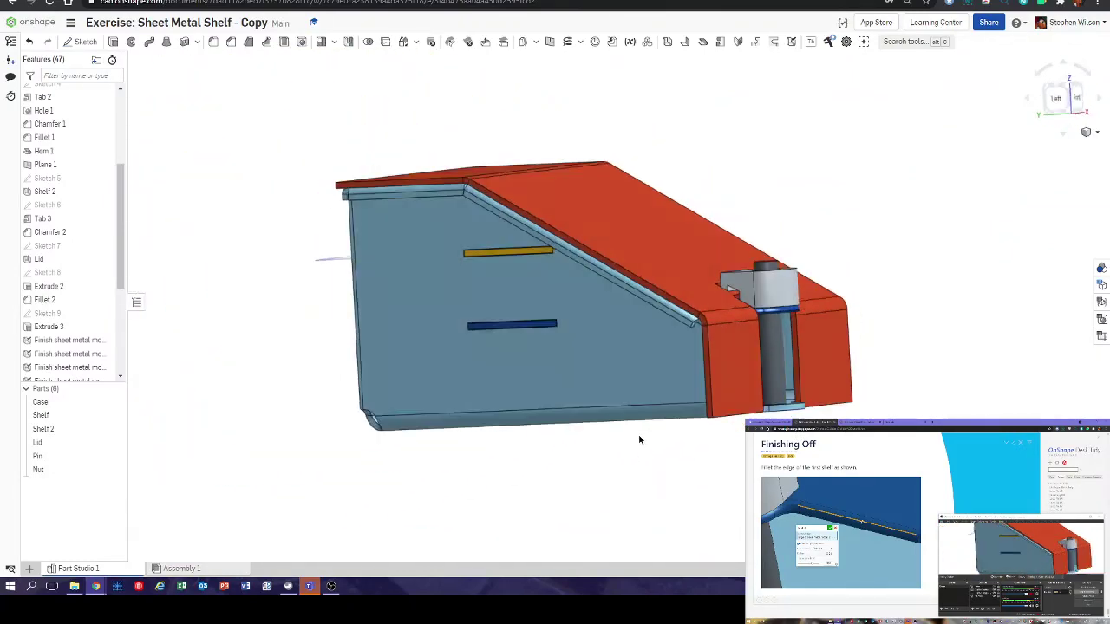